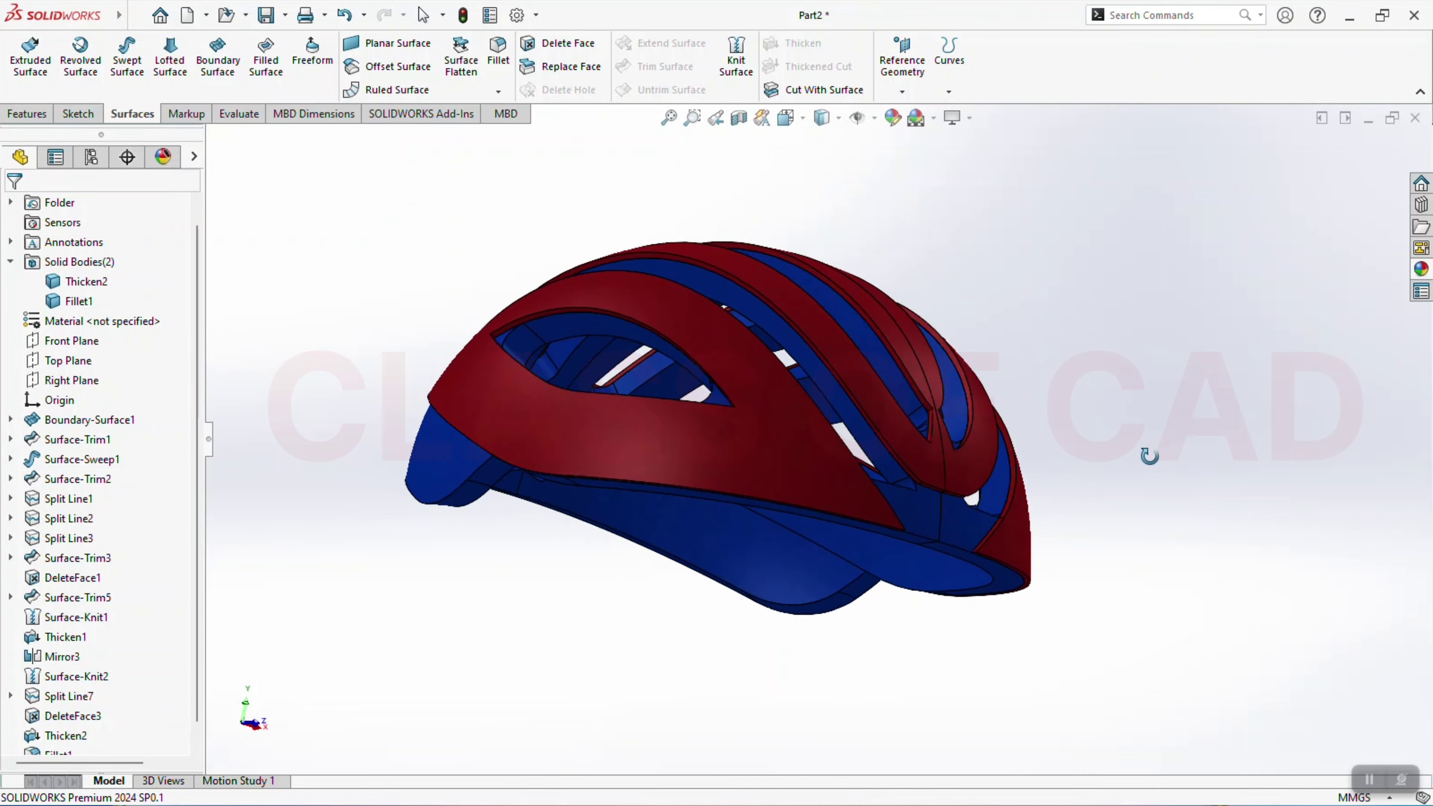
Step: Orbit the finished helmet to inspect its side and the top vents
{"action": "mouse_move", "coordinate": [1189, 447]}
{"action": "middle_mouse_down"}
{"action": "mouse_move", "coordinate": [953, 479]}
{"action": "mouse_move", "coordinate": [920, 462]}
{"action": "middle_mouse_up"}
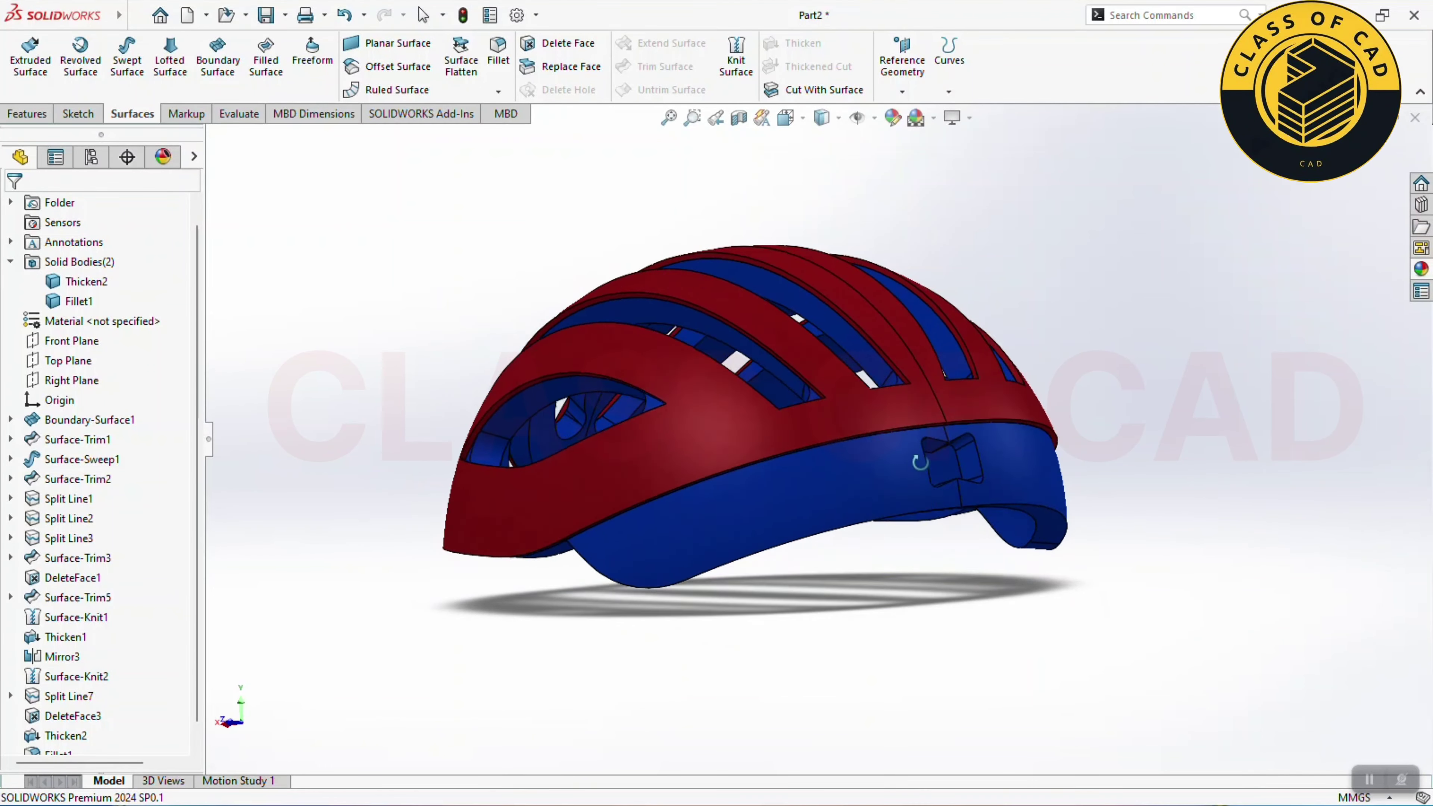
{"action": "mouse_move", "coordinate": [828, 431]}
{"action": "middle_mouse_down"}
{"action": "mouse_move", "coordinate": [1132, 468]}
{"action": "mouse_move", "coordinate": [1232, 522]}
{"action": "mouse_move", "coordinate": [1148, 503]}
{"action": "mouse_move", "coordinate": [1103, 432]}
{"action": "mouse_move", "coordinate": [1101, 299]}
{"action": "mouse_move", "coordinate": [1081, 398]}
{"action": "mouse_move", "coordinate": [928, 505]}
{"action": "mouse_move", "coordinate": [825, 416]}
{"action": "mouse_move", "coordinate": [761, 426]}
{"action": "mouse_move", "coordinate": [701, 458]}
{"action": "mouse_move", "coordinate": [528, 496]}
{"action": "mouse_move", "coordinate": [512, 570]}
{"action": "mouse_move", "coordinate": [768, 541]}
{"action": "mouse_move", "coordinate": [941, 565]}
{"action": "mouse_move", "coordinate": [1023, 601]}
{"action": "mouse_move", "coordinate": [569, 586]}
{"action": "mouse_move", "coordinate": [584, 589]}
{"action": "middle_mouse_up"}
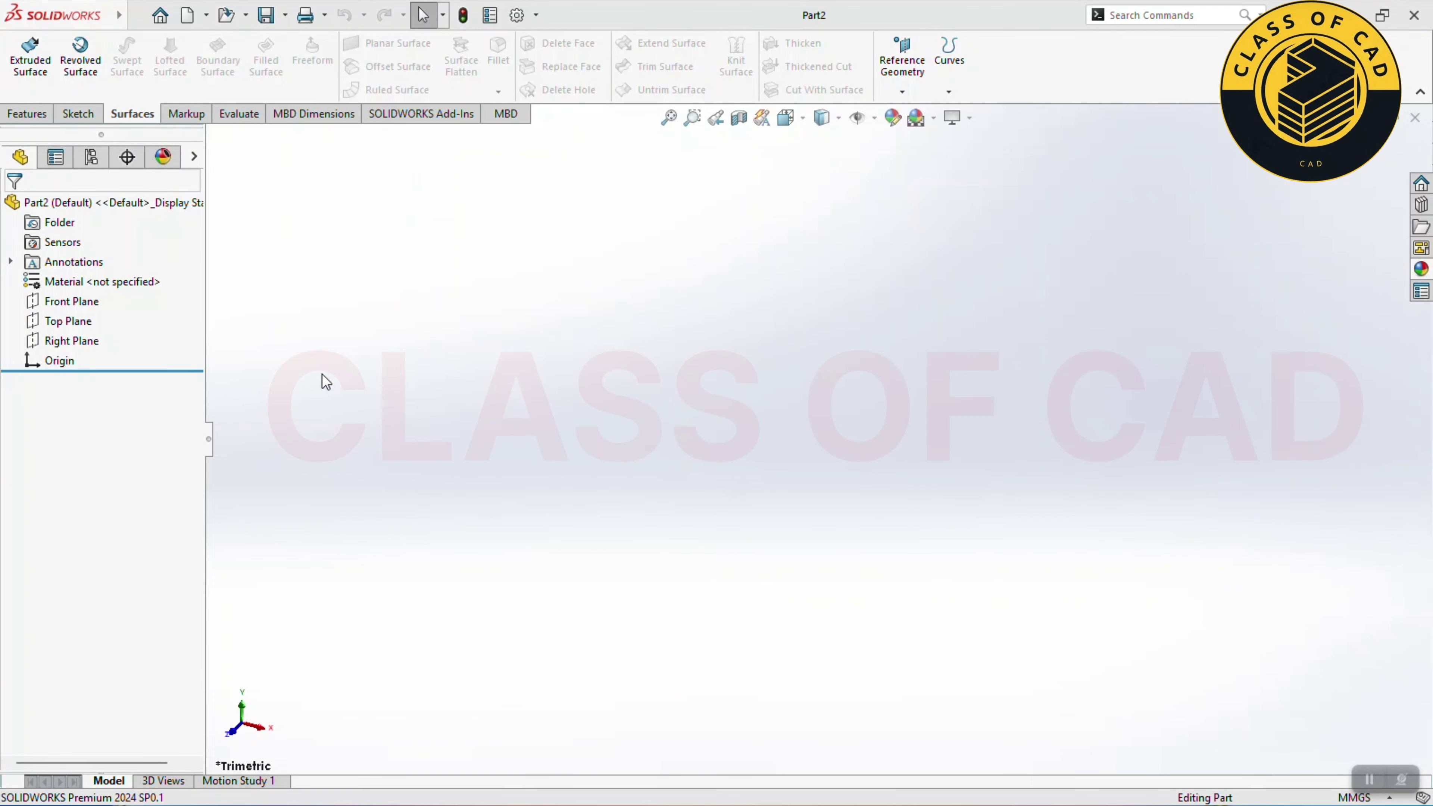
Step: Start a Right Plane sketch and draw a four-point style spline left of the origin
{"action": "left_click", "coordinate": [89, 344]}
{"action": "left_click", "coordinate": [110, 320]}
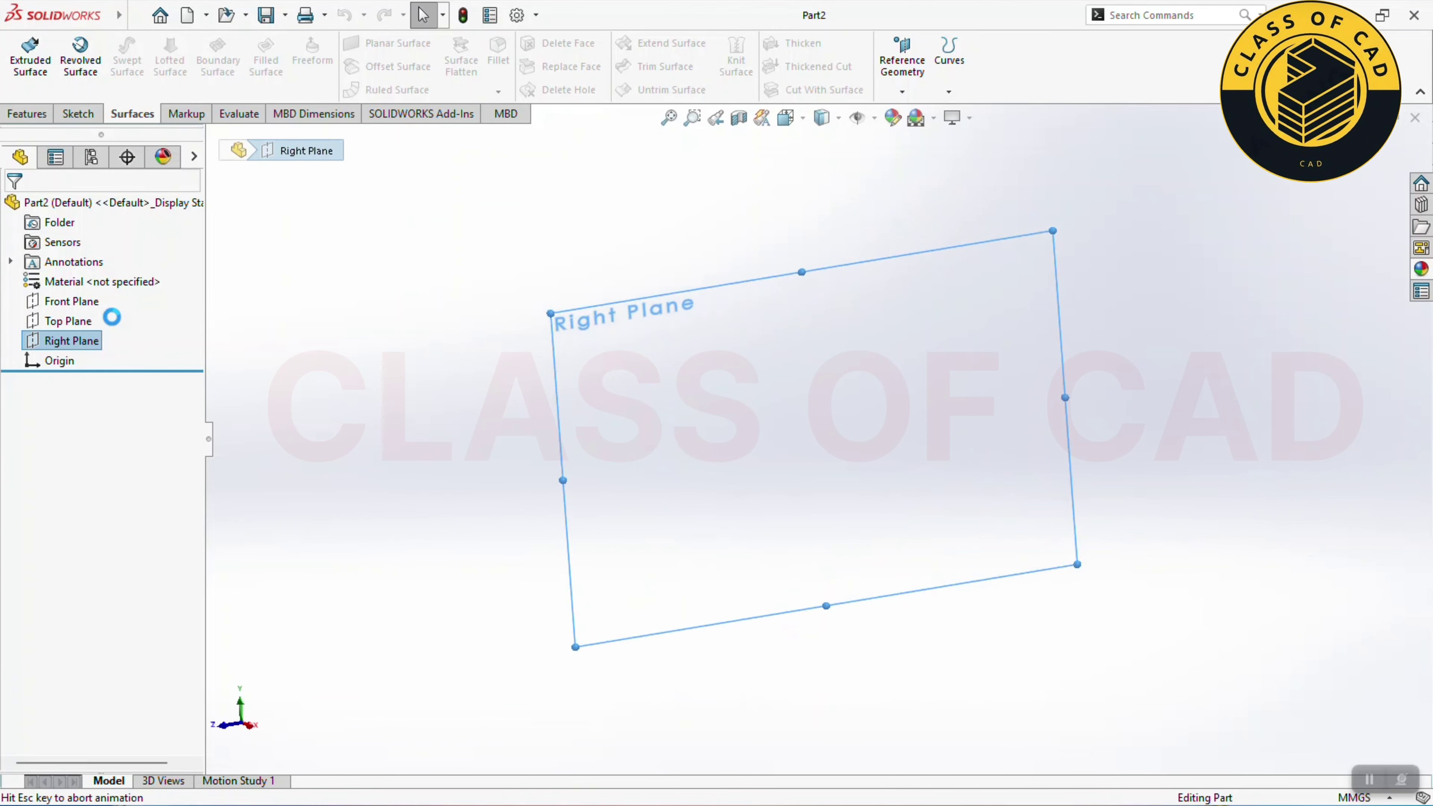
{"action": "middle_click_drag", "start_coordinate": [618, 473], "coordinate": [570, 455], "text": "ctrl"}
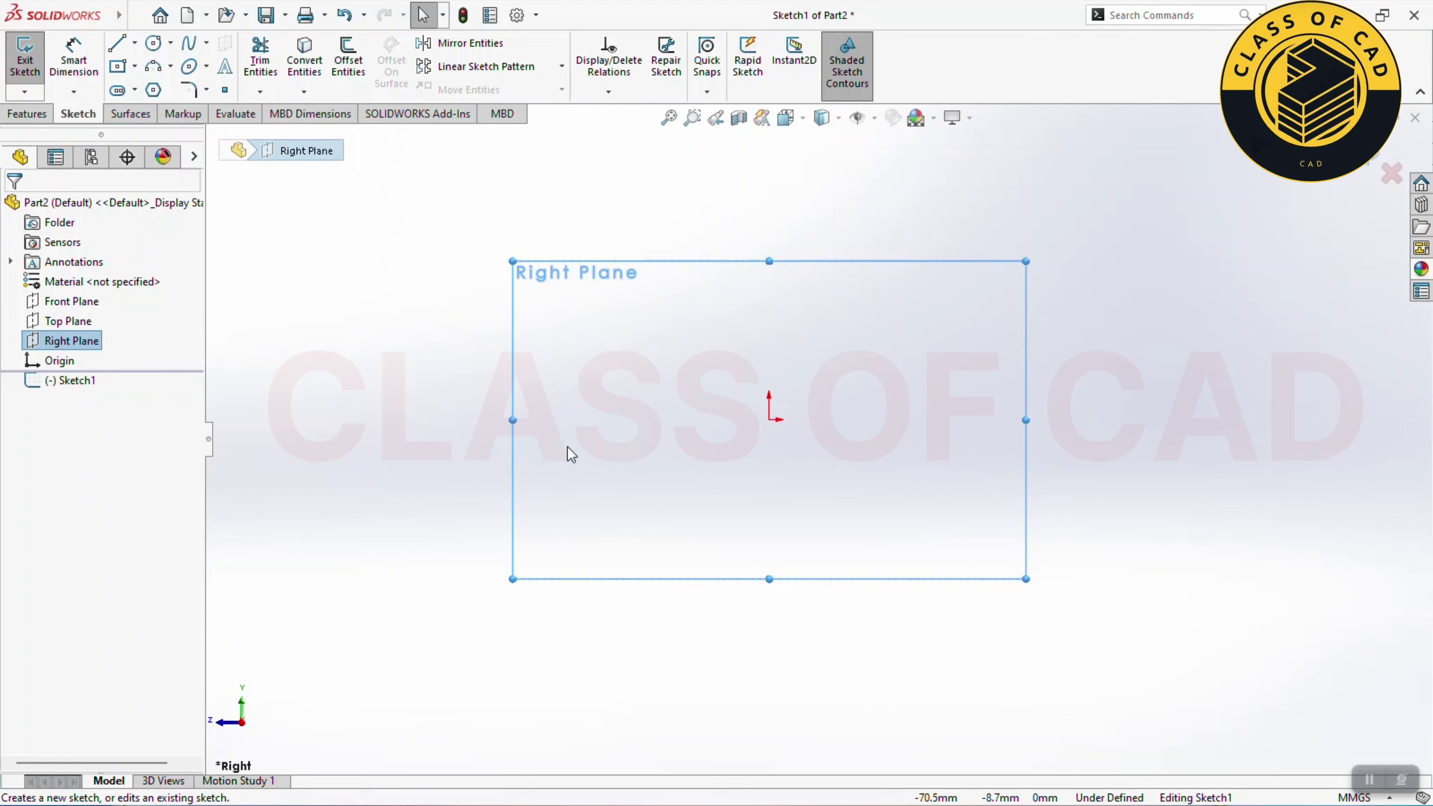
{"action": "left_click", "coordinate": [206, 43]}
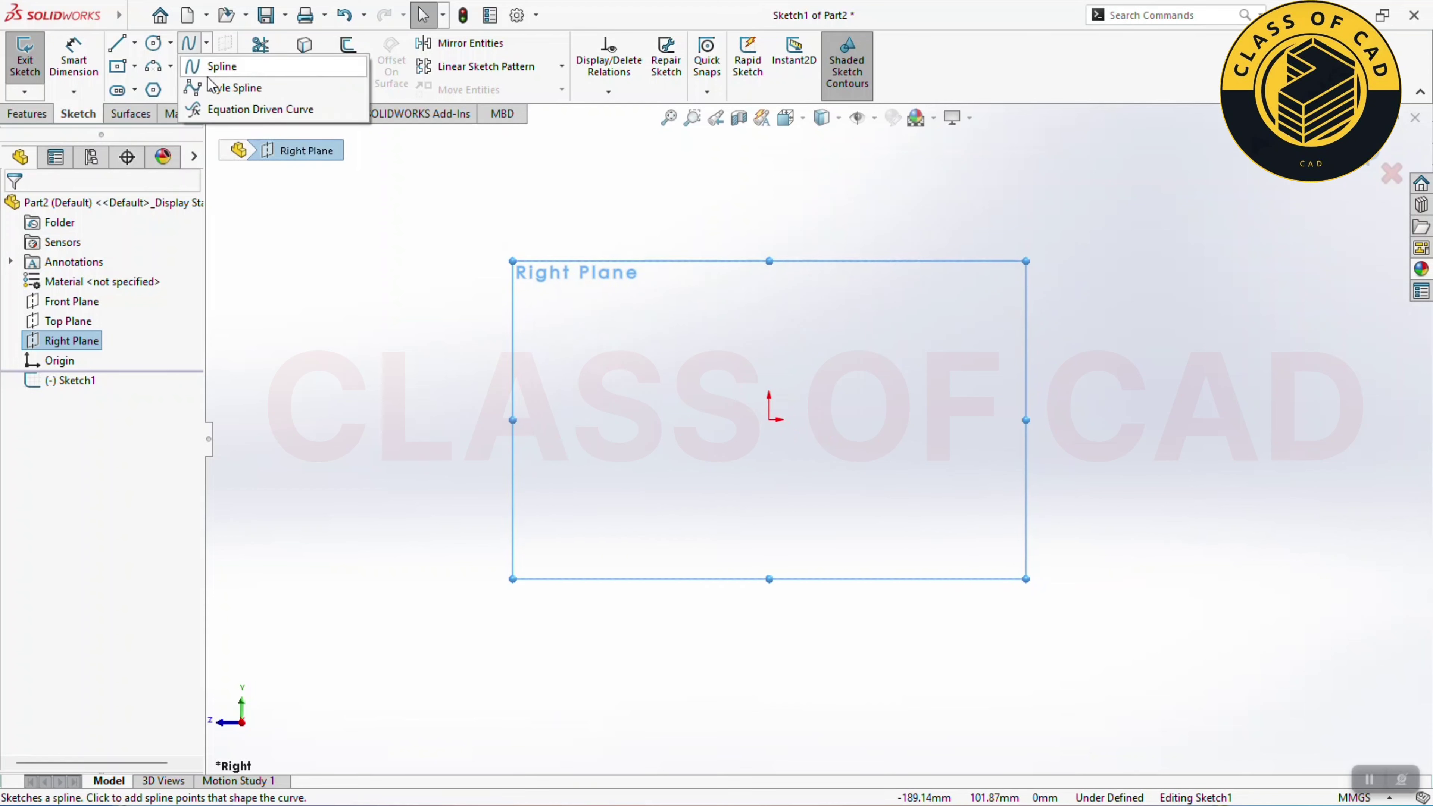
{"action": "left_click", "coordinate": [226, 83]}
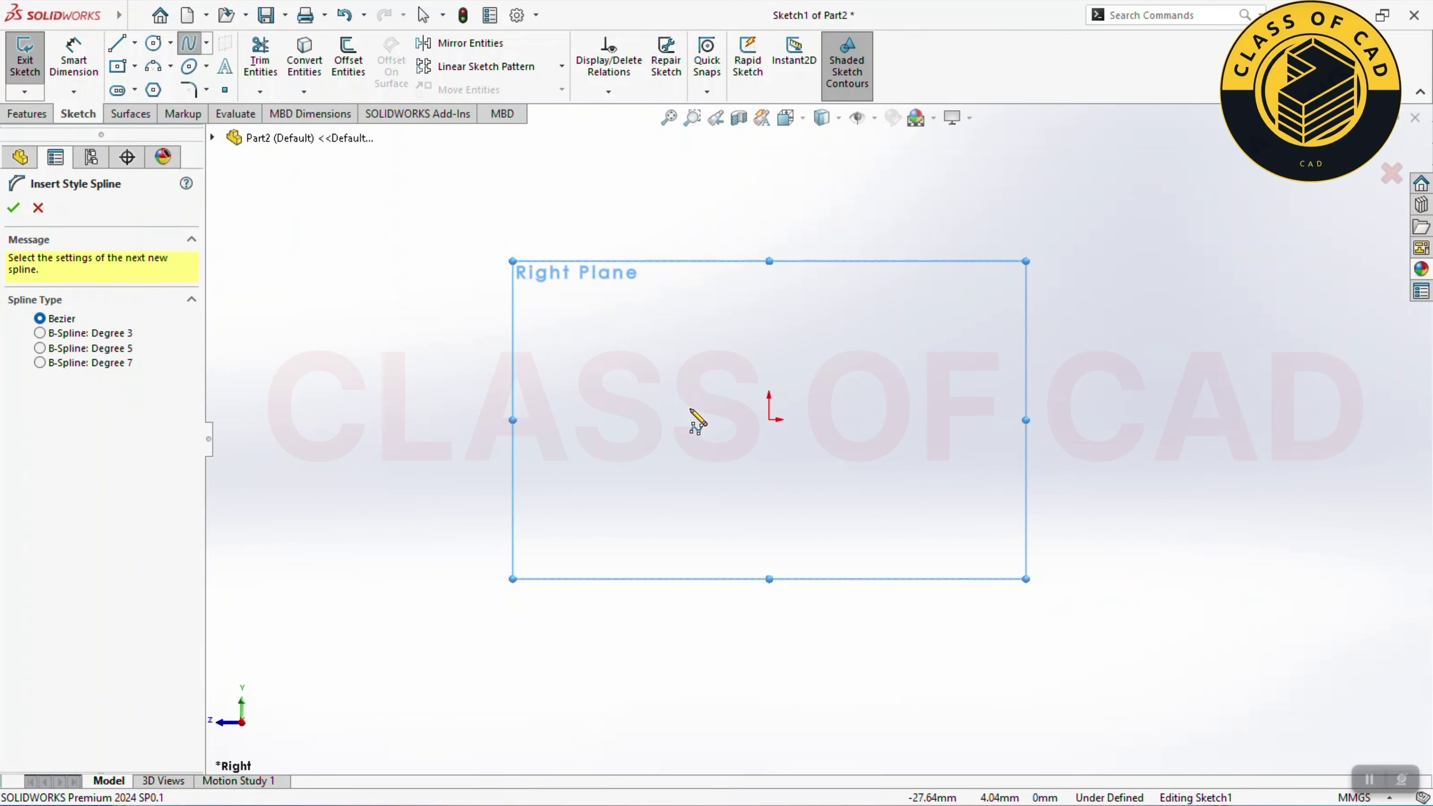
{"action": "left_click", "coordinate": [599, 420]}
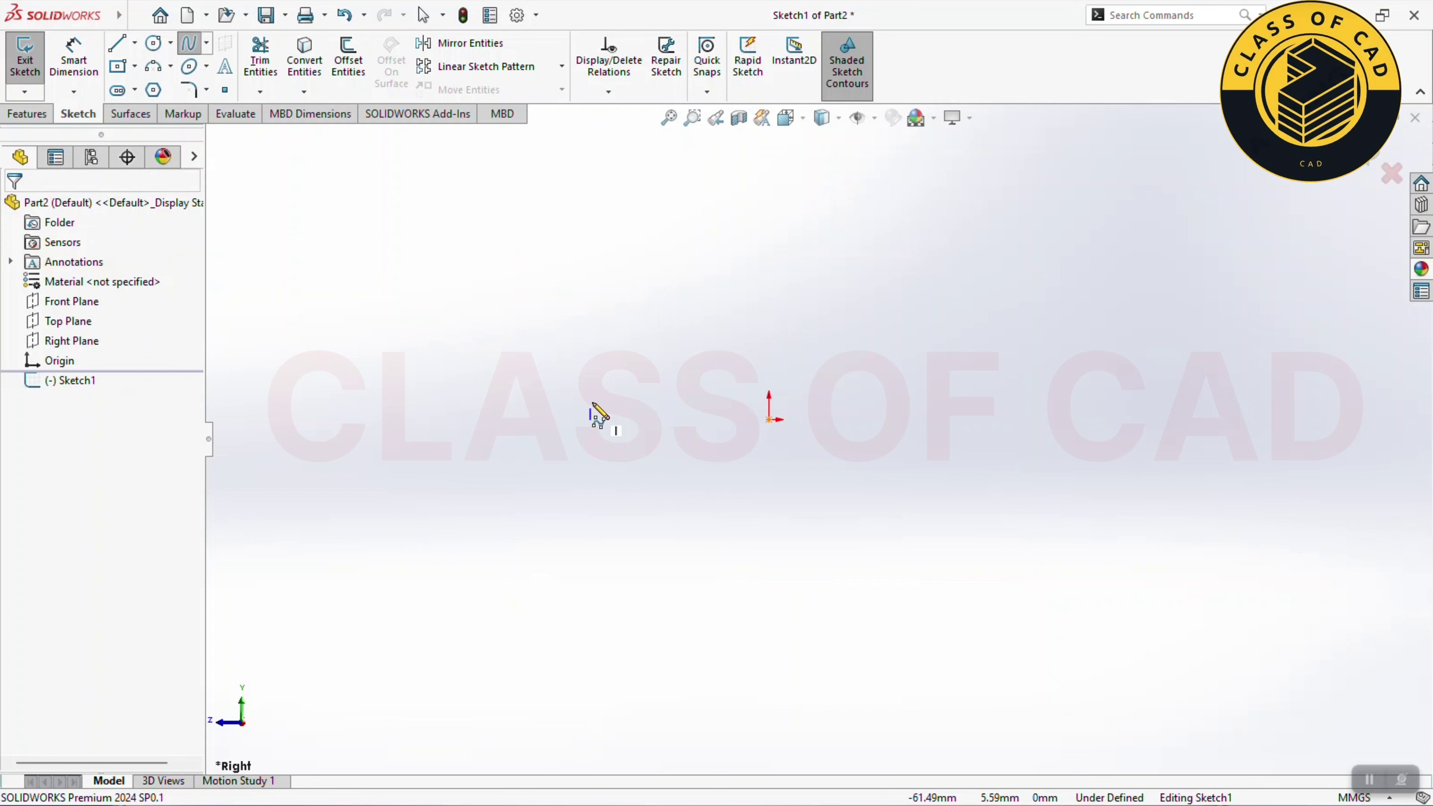
{"action": "left_click", "coordinate": [590, 329]}
{"action": "left_click", "coordinate": [696, 218]}
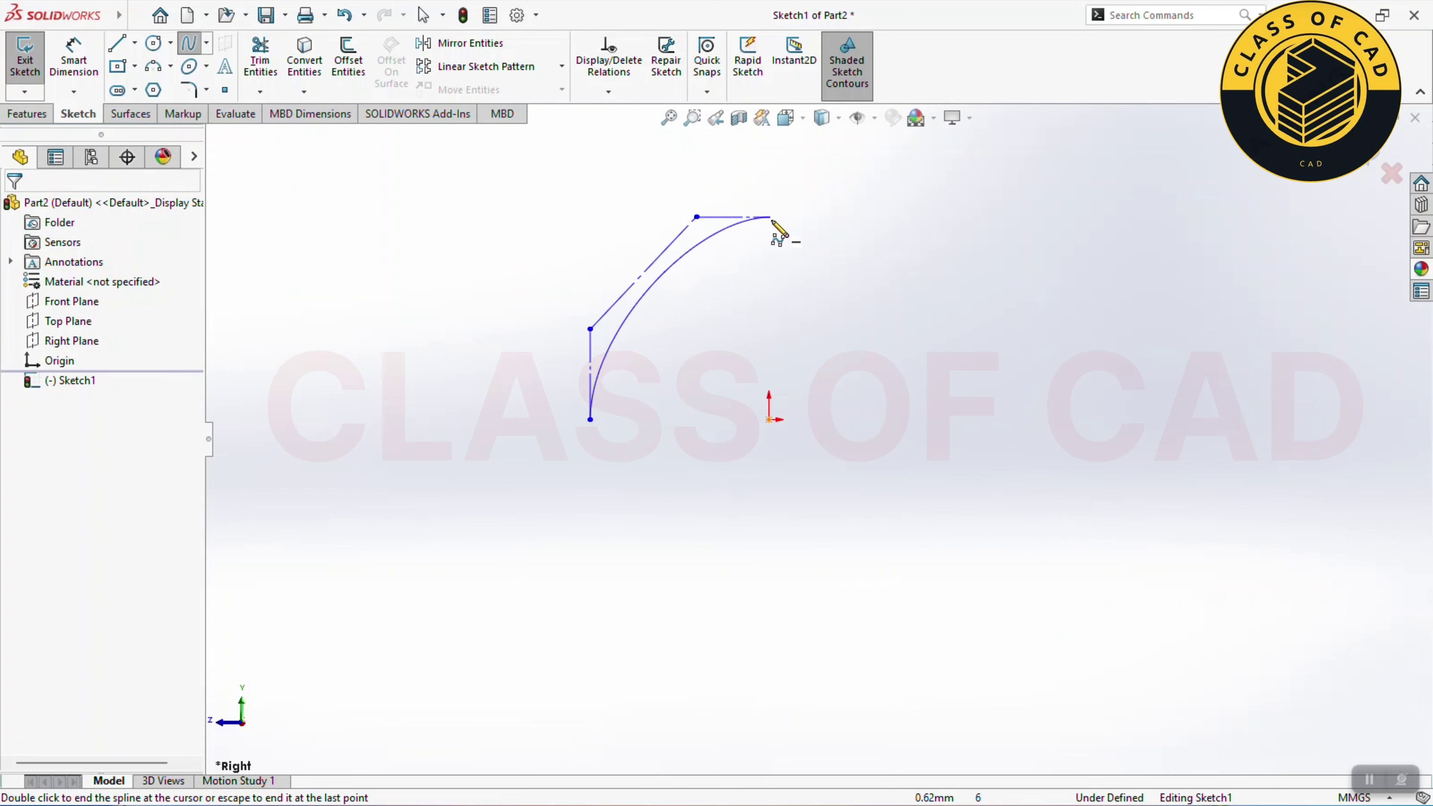
{"action": "left_click", "coordinate": [769, 218]}
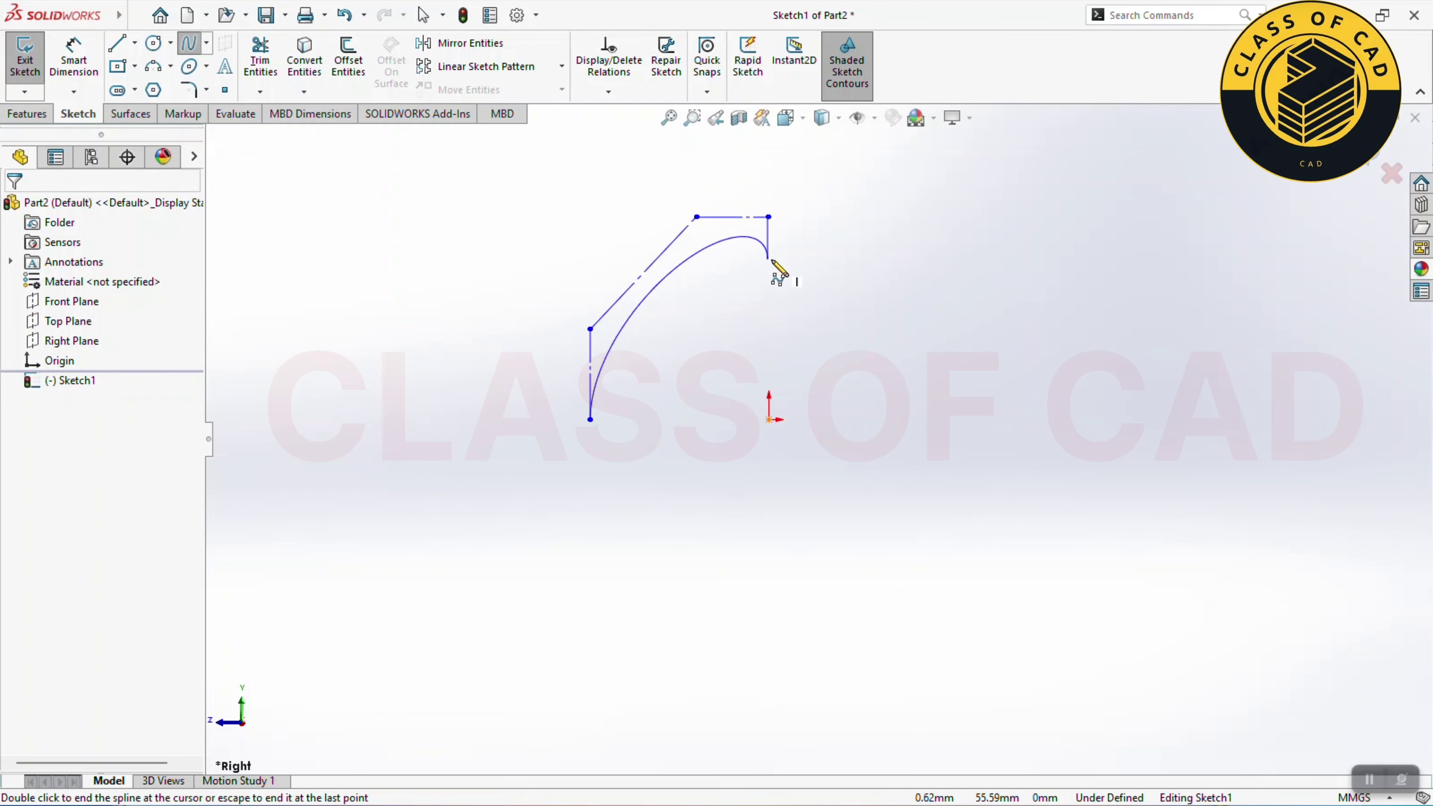
{"action": "right_click", "coordinate": [772, 259]}
{"action": "key", "text": "Escape"}
Step: Align the spline's top end vertically and its bottom end horizontally with the origin
{"action": "left_click", "coordinate": [768, 217]}
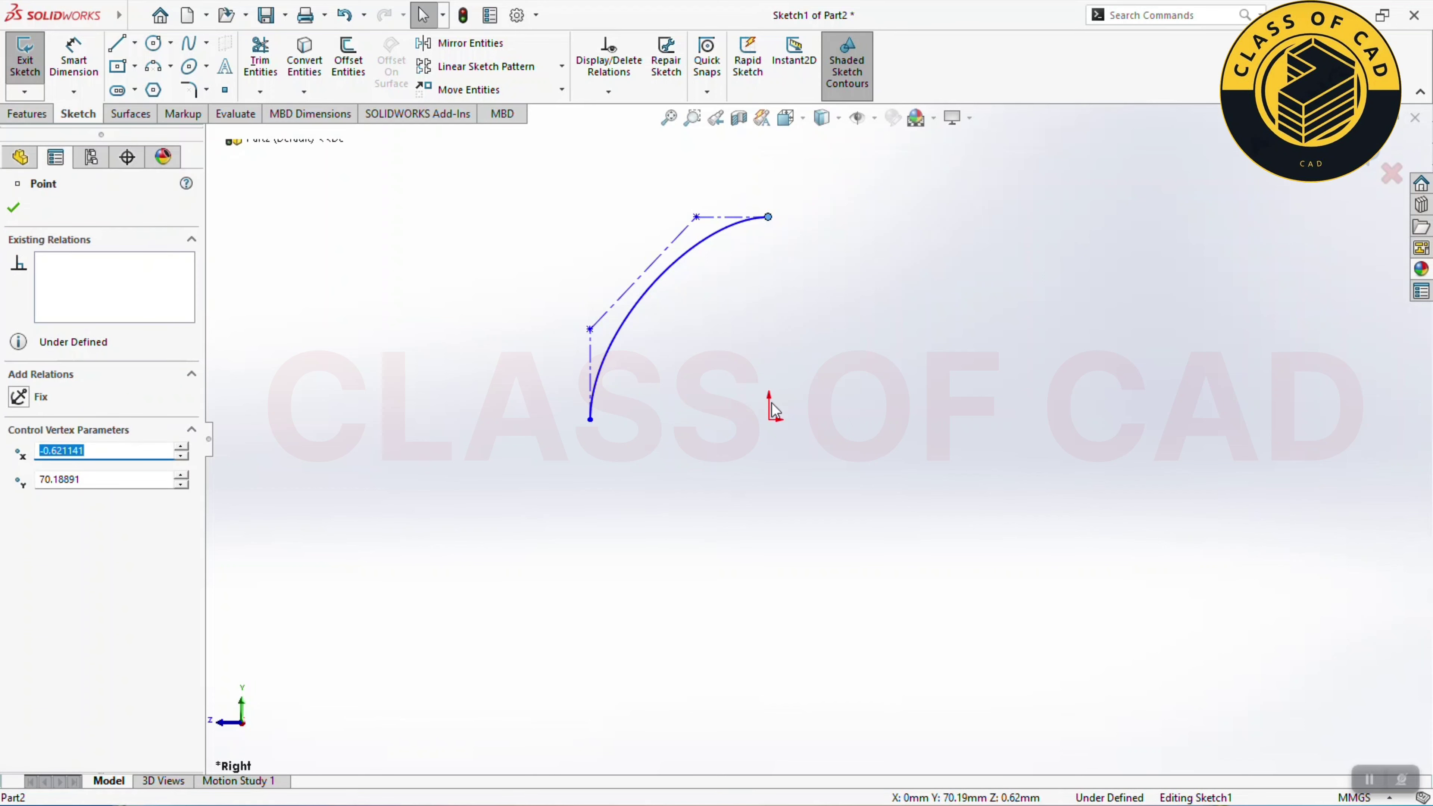
{"action": "left_click", "coordinate": [769, 420], "text": "ctrl"}
{"action": "left_click", "coordinate": [851, 336]}
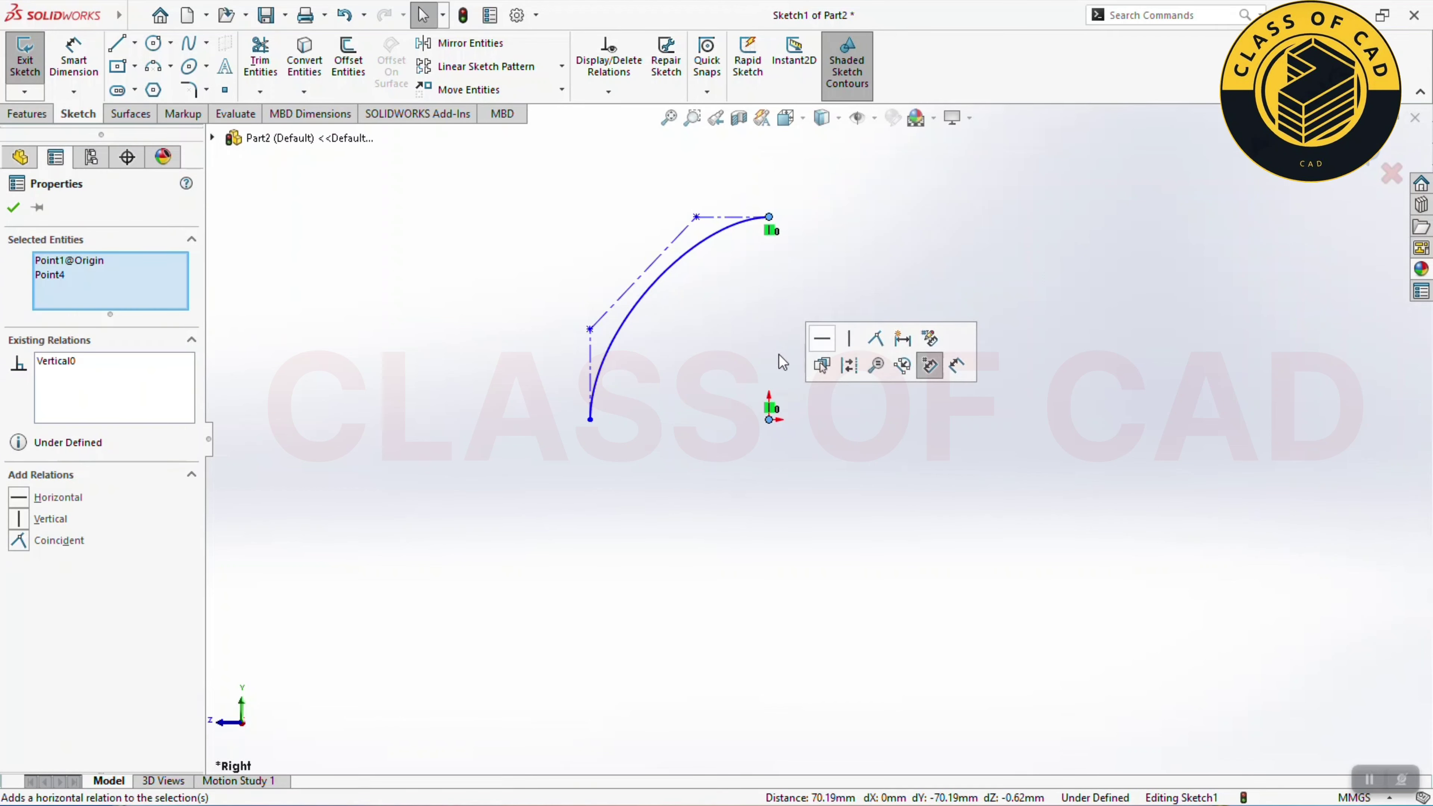
{"action": "left_click", "coordinate": [15, 209]}
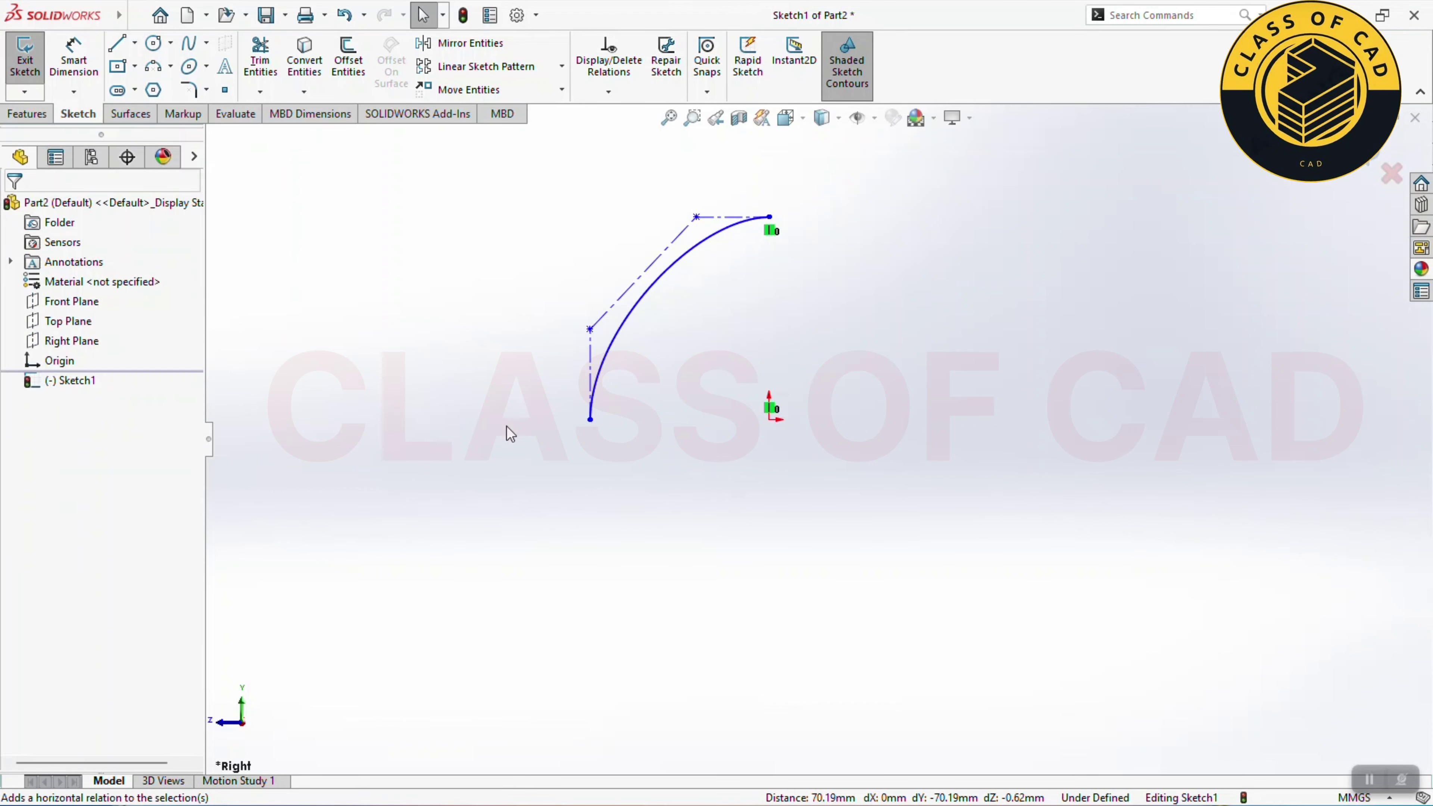
{"action": "left_click", "coordinate": [590, 420]}
{"action": "left_click", "coordinate": [769, 420], "text": "ctrl"}
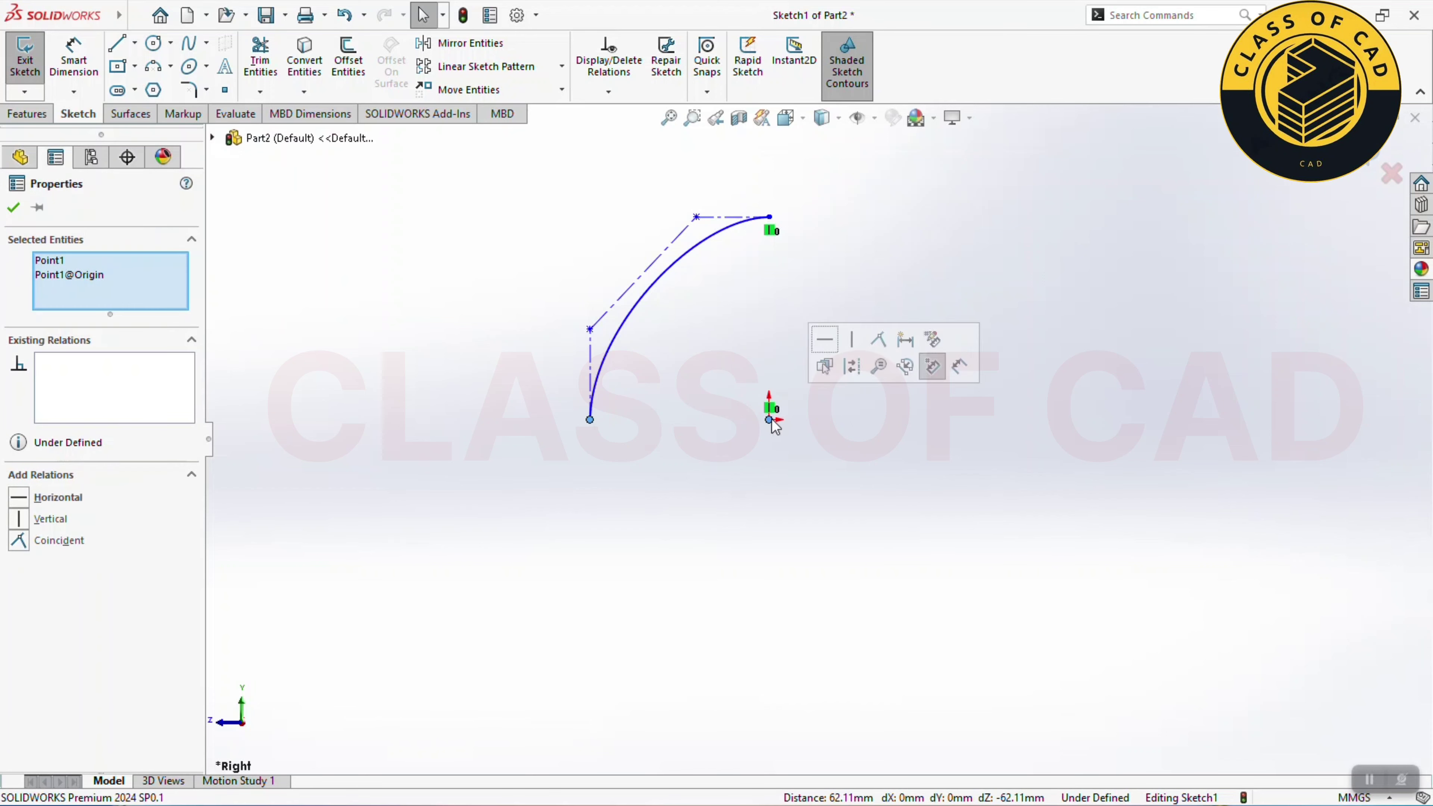
{"action": "left_click", "coordinate": [834, 350]}
{"action": "left_click", "coordinate": [12, 210]}
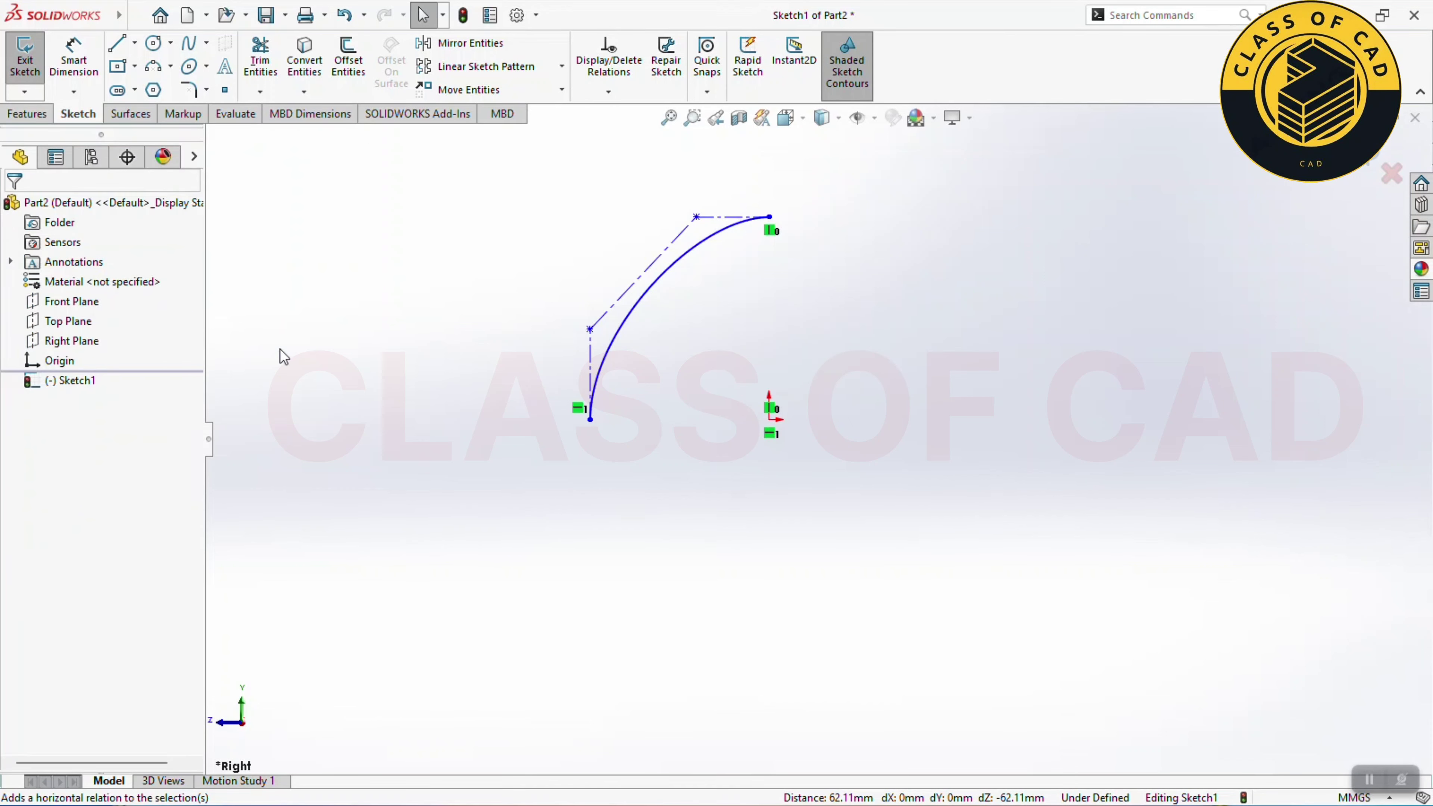
Step: Make the spline's left tangent handle vertical and its top tangent handle horizontal
{"action": "left_click", "coordinate": [594, 360]}
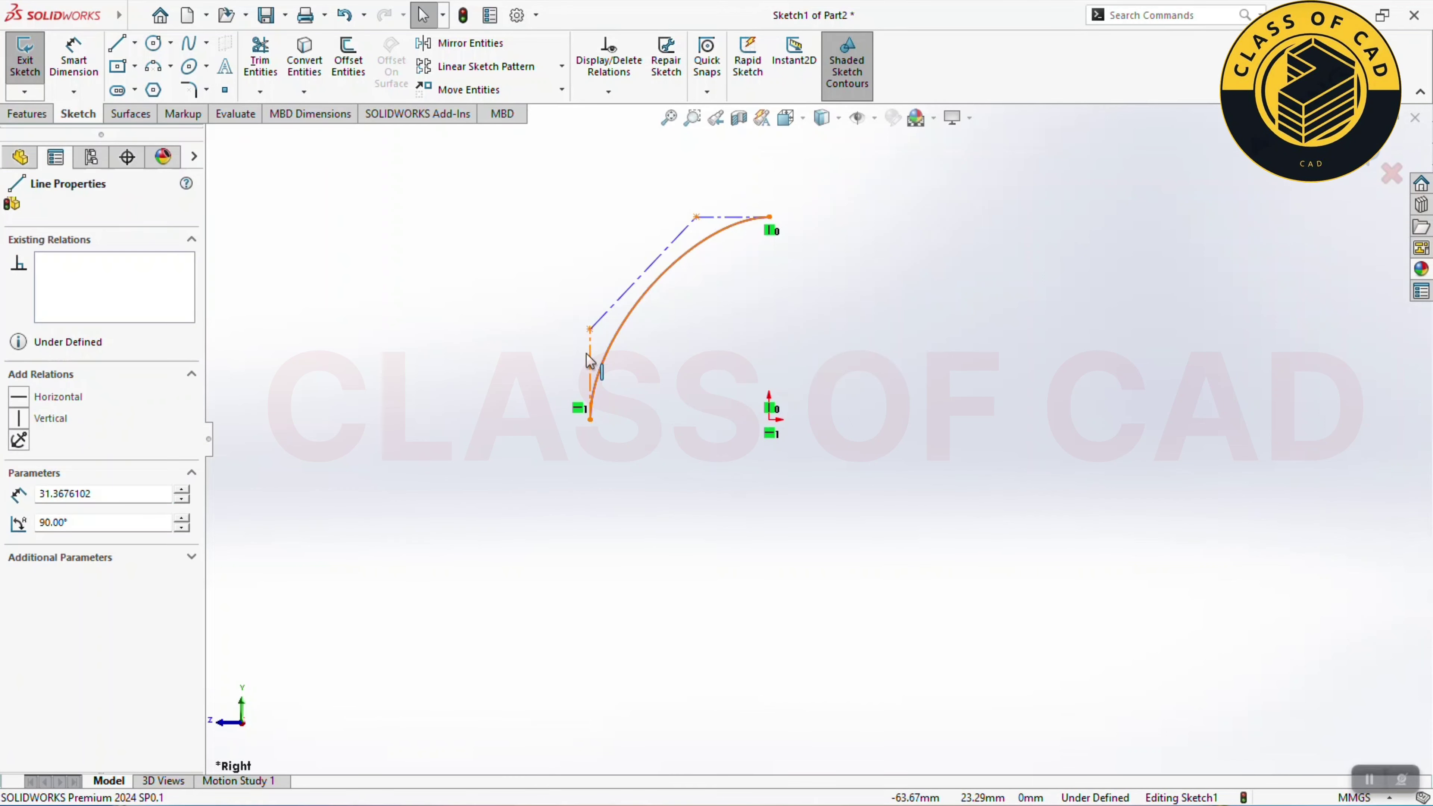
{"action": "left_click", "coordinate": [661, 285]}
{"action": "left_click", "coordinate": [662, 401]}
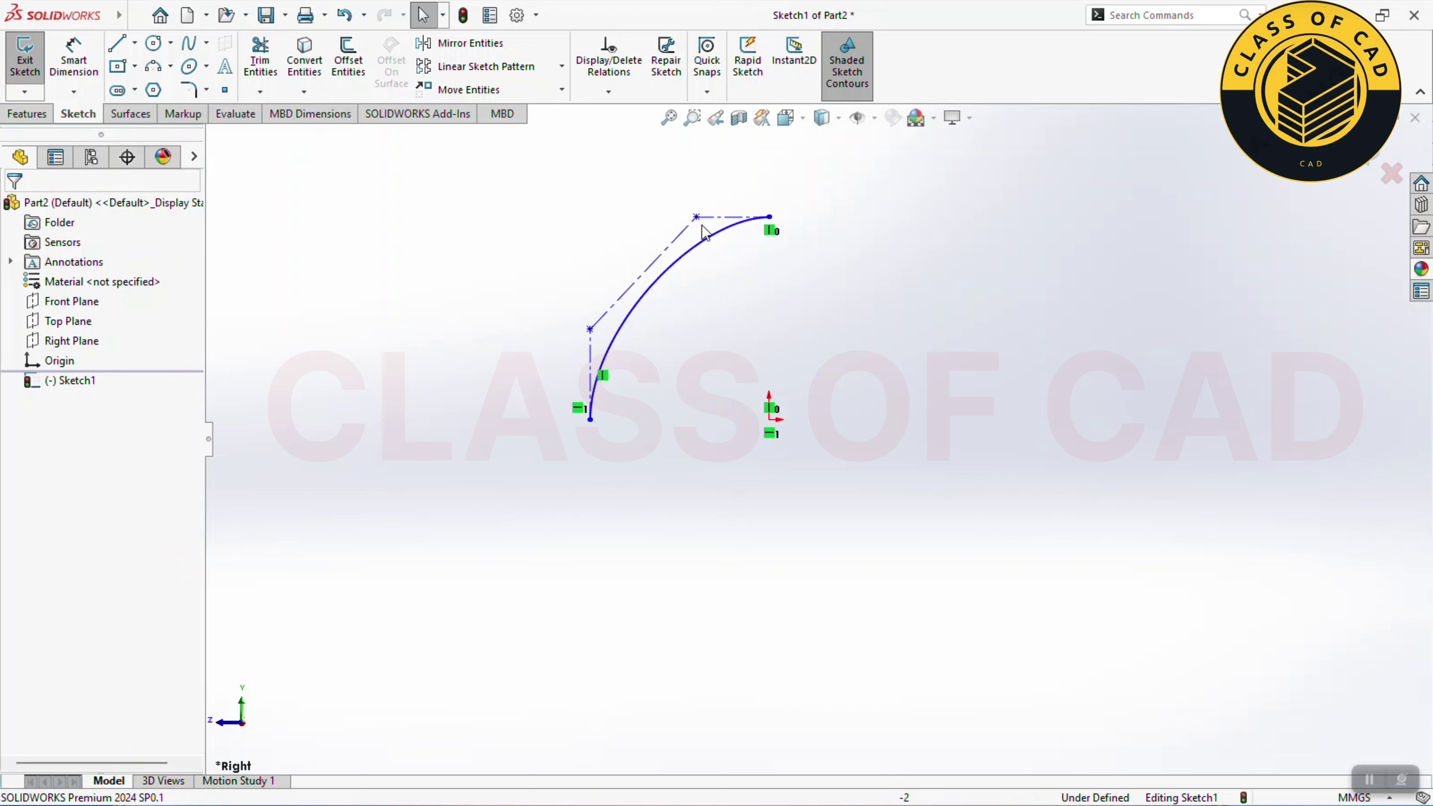
{"action": "left_click", "coordinate": [706, 218]}
{"action": "left_click", "coordinate": [752, 148]}
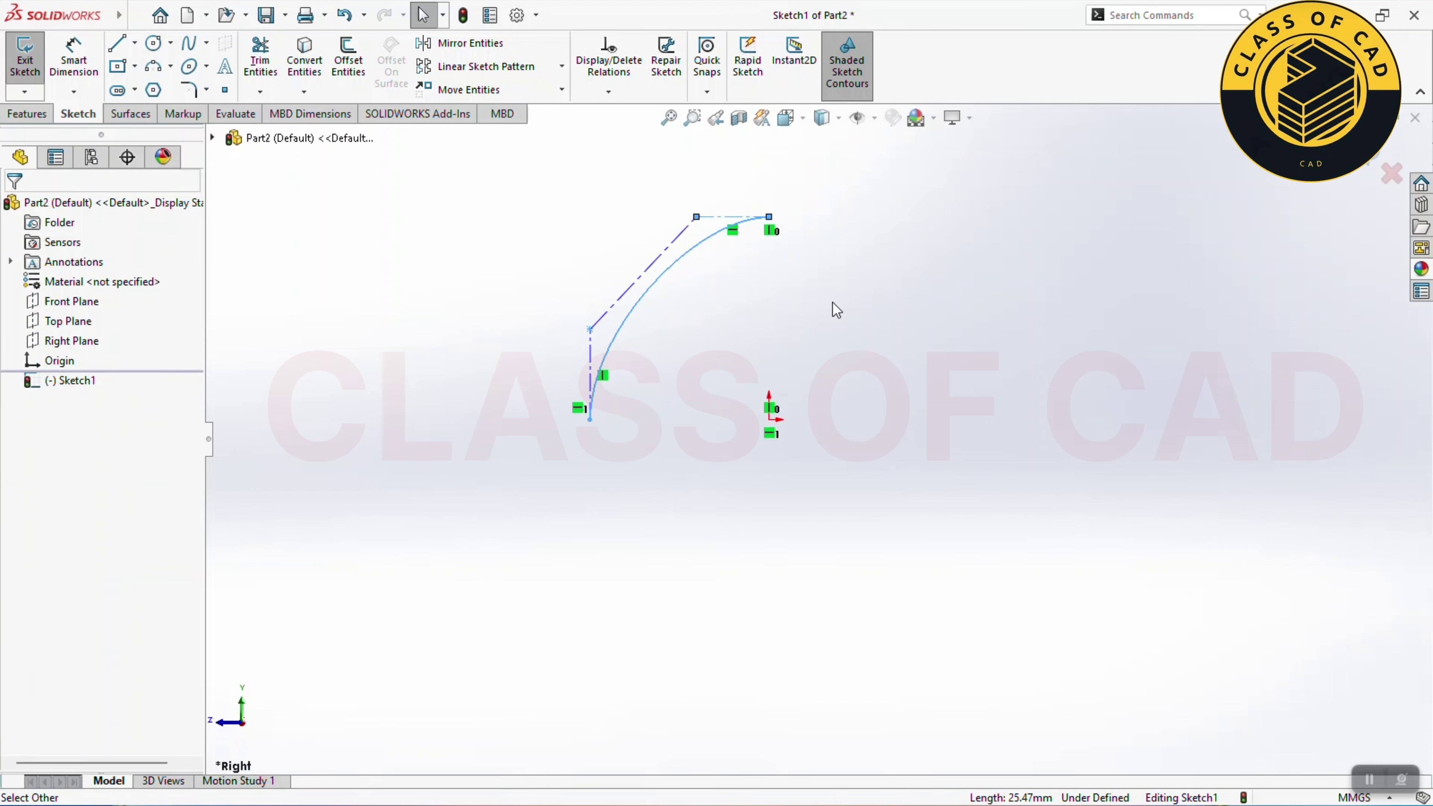
Step: Dimension the spline ends from the origin: 100 horizontal and 95 vertical
{"action": "key", "text": "d"}
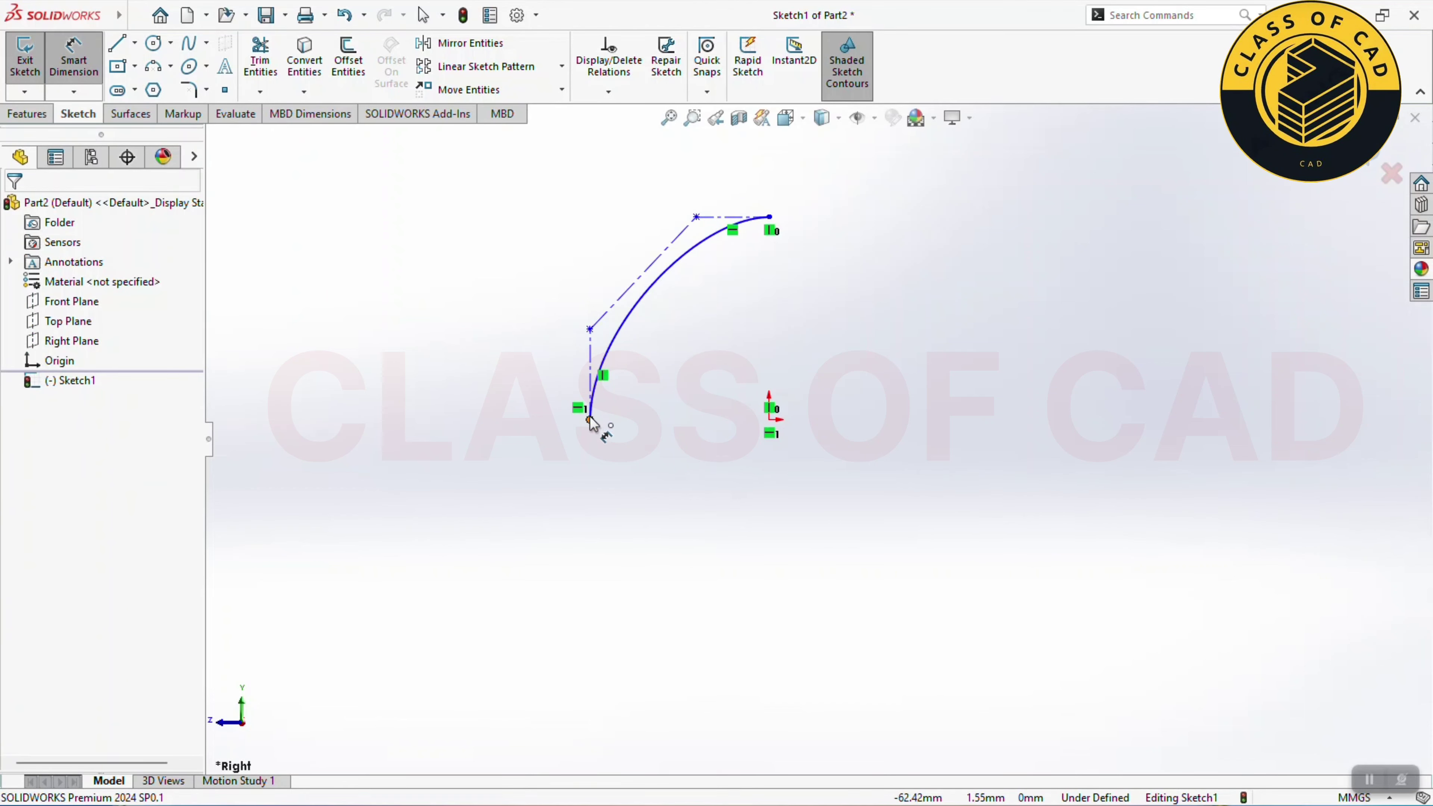
{"action": "left_click", "coordinate": [590, 420]}
{"action": "left_click", "coordinate": [771, 427]}
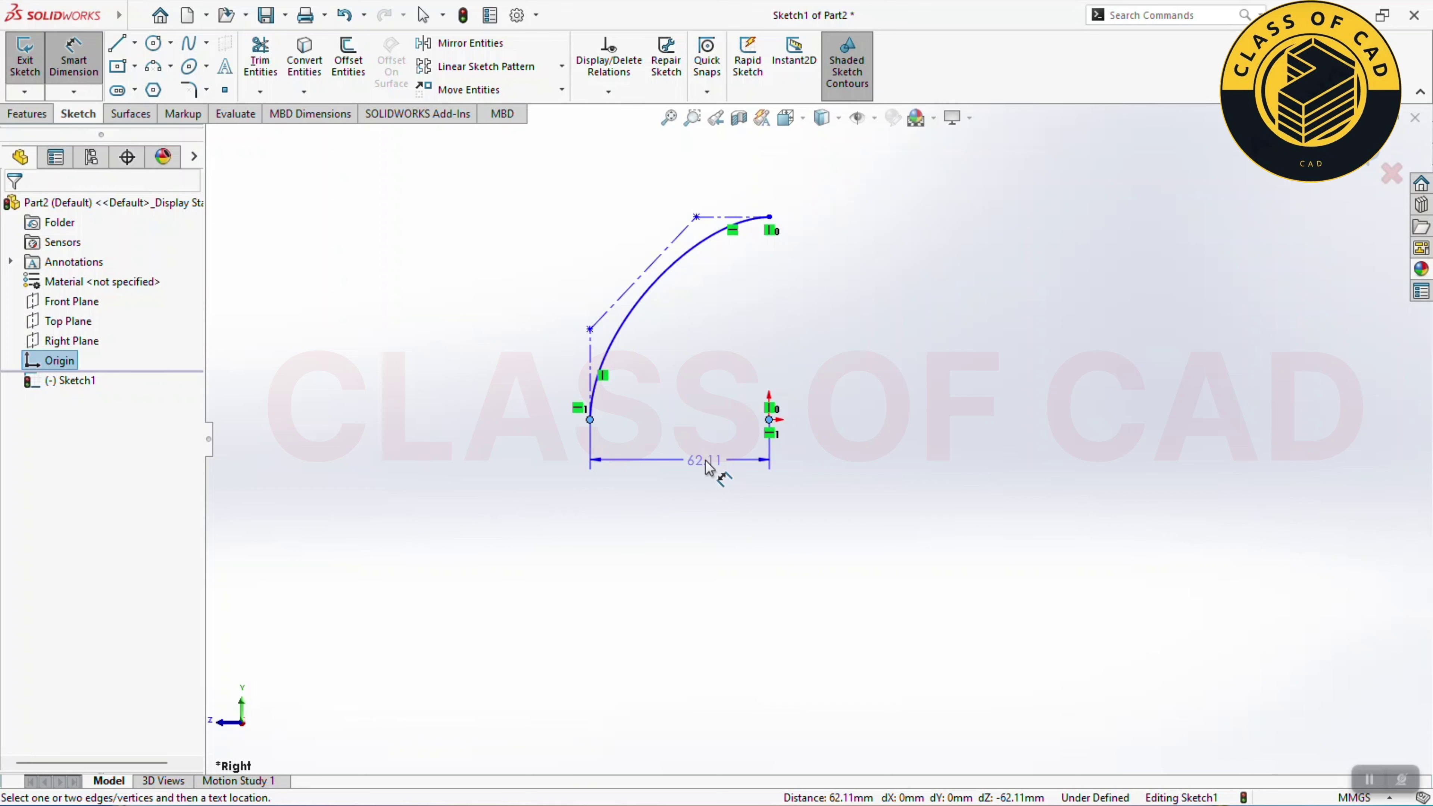
{"action": "left_click", "coordinate": [709, 466]}
{"action": "type", "text": "100"}
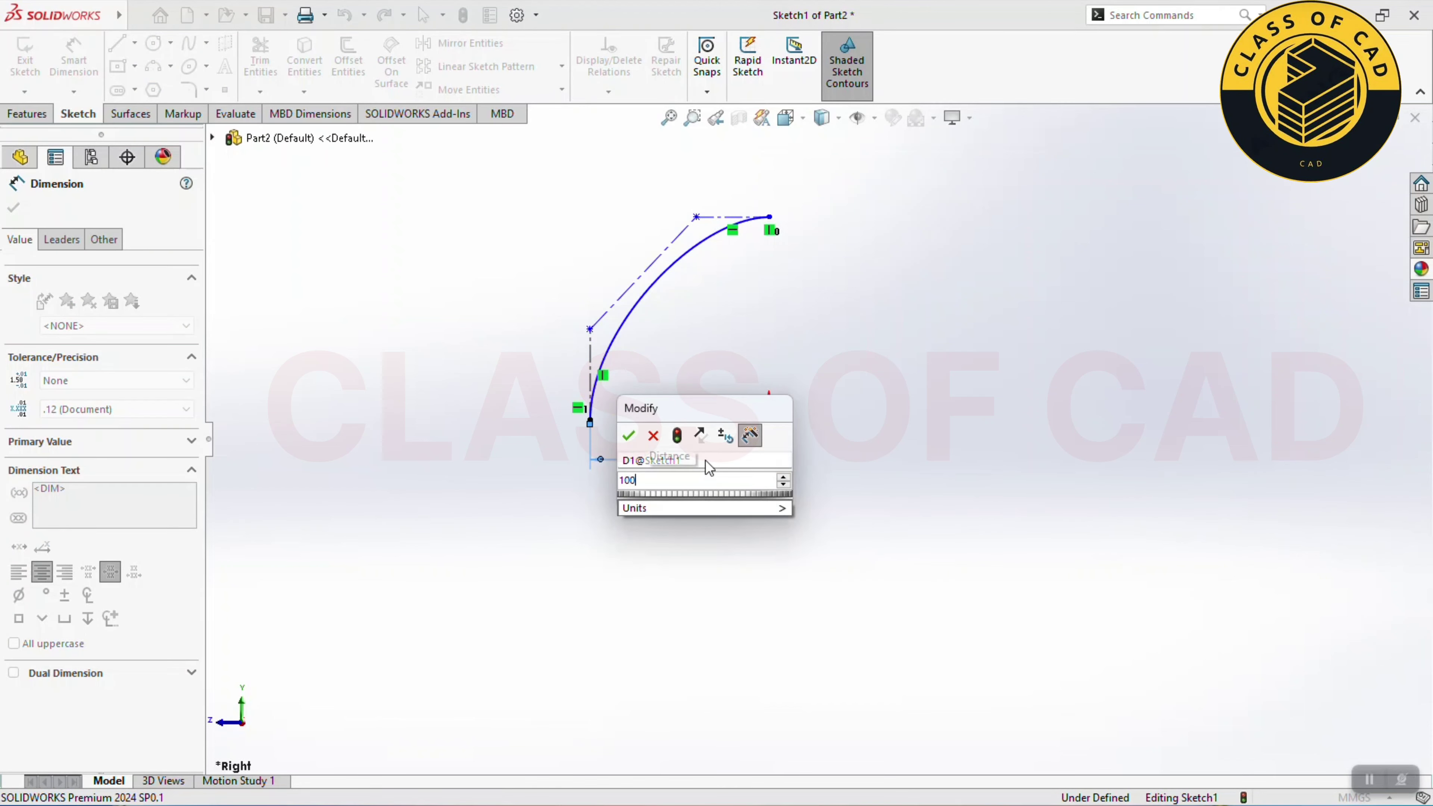
{"action": "key", "text": "Return"}
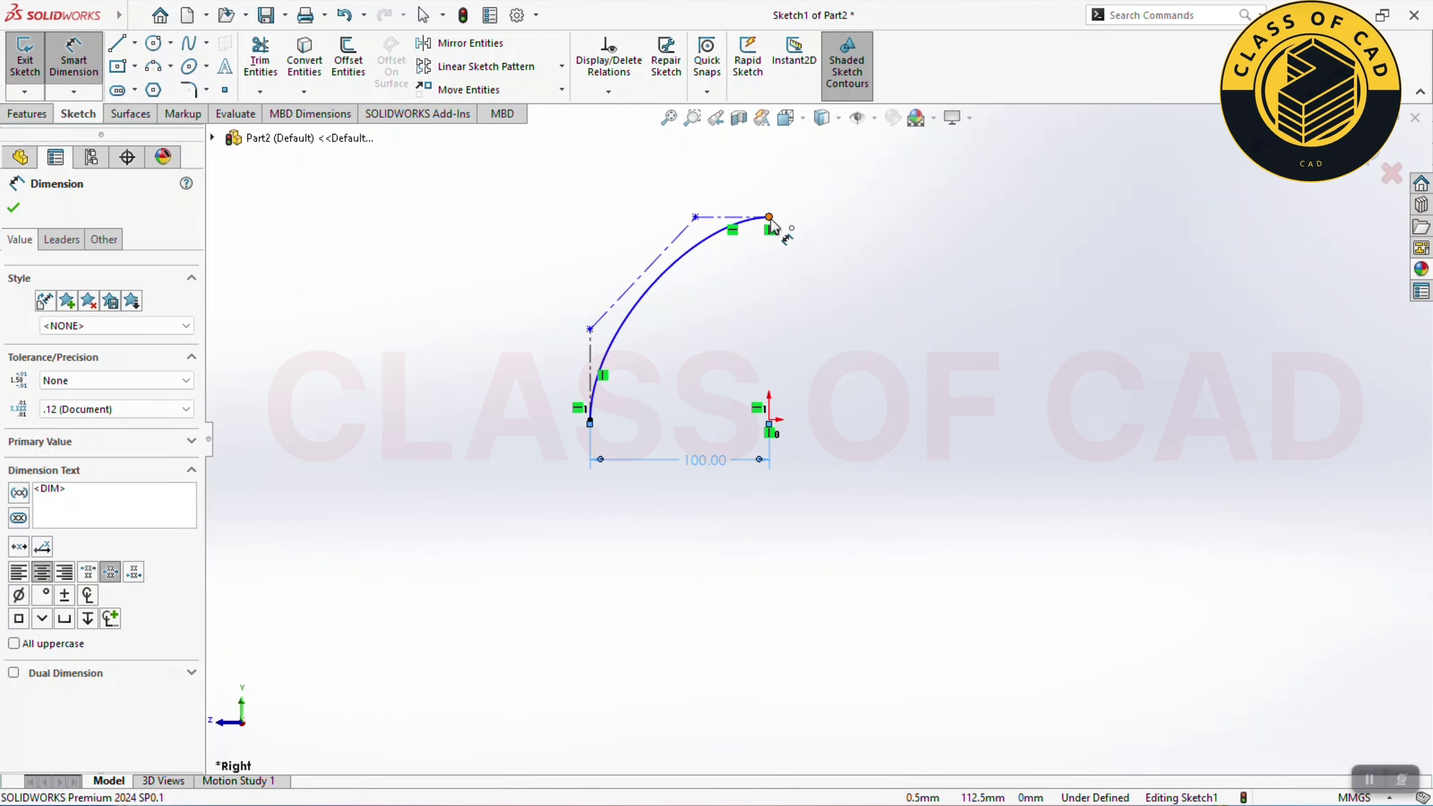
{"action": "left_click", "coordinate": [770, 218]}
{"action": "left_click", "coordinate": [769, 419]}
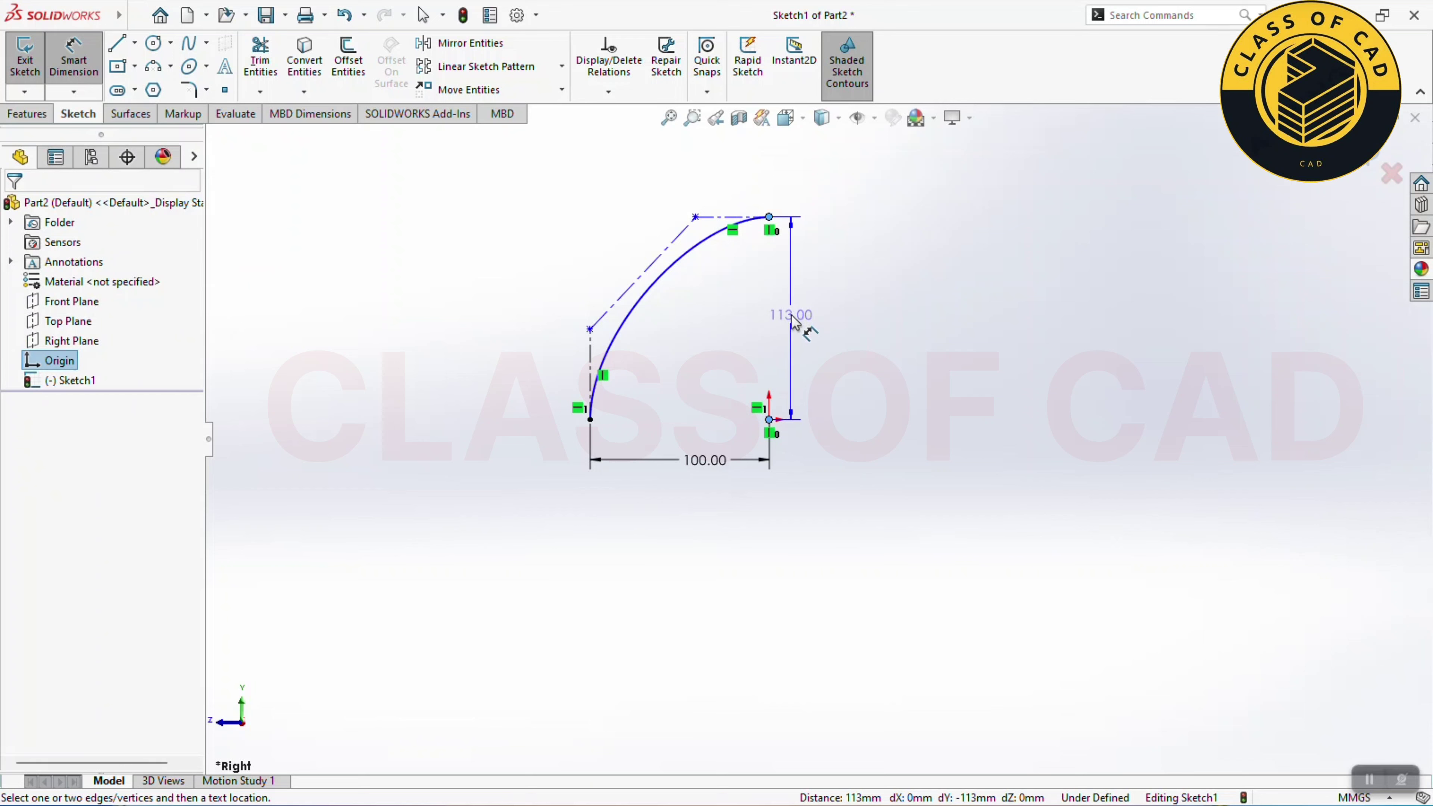
{"action": "left_click", "coordinate": [791, 316]}
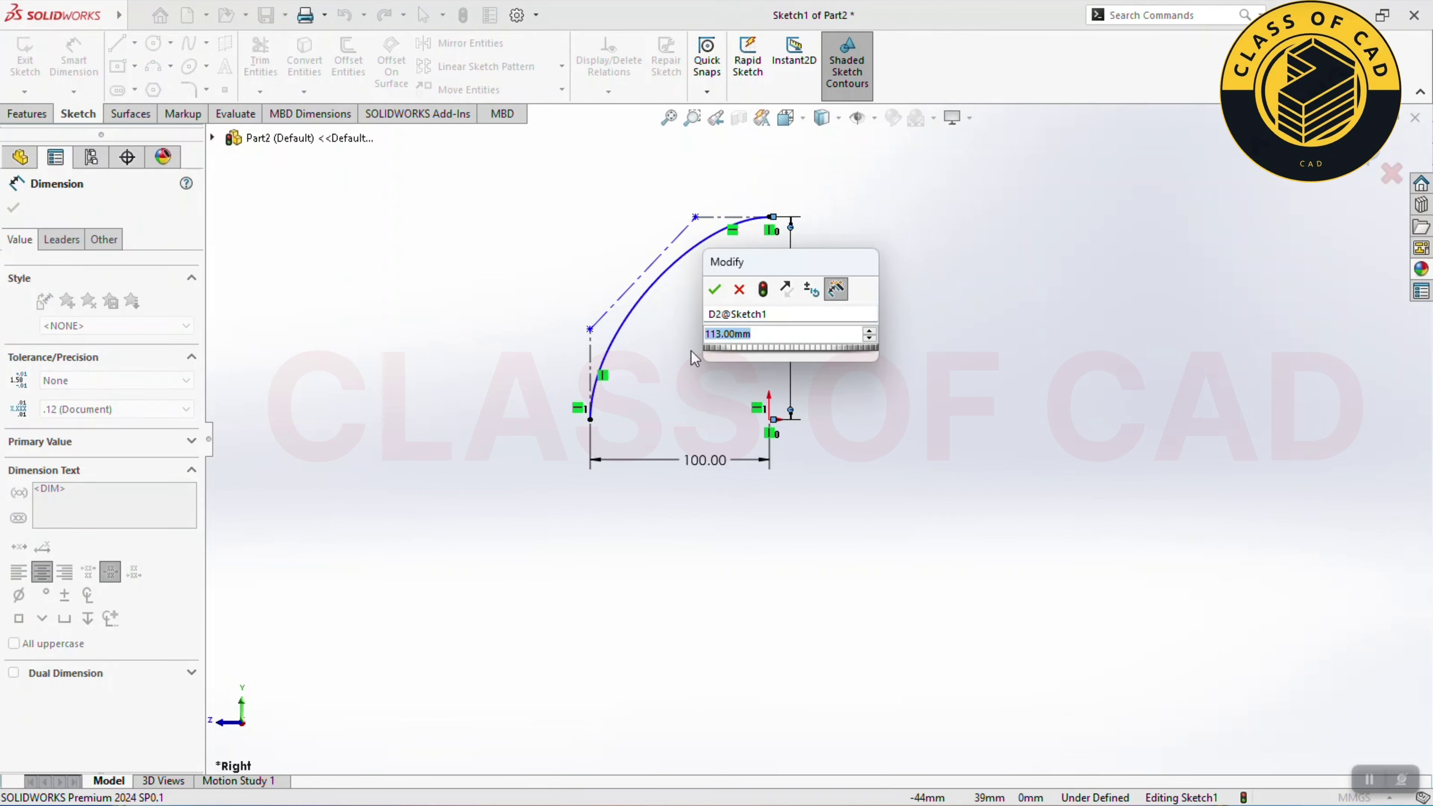
{"action": "type", "text": "95"}
{"action": "key", "text": "Return"}
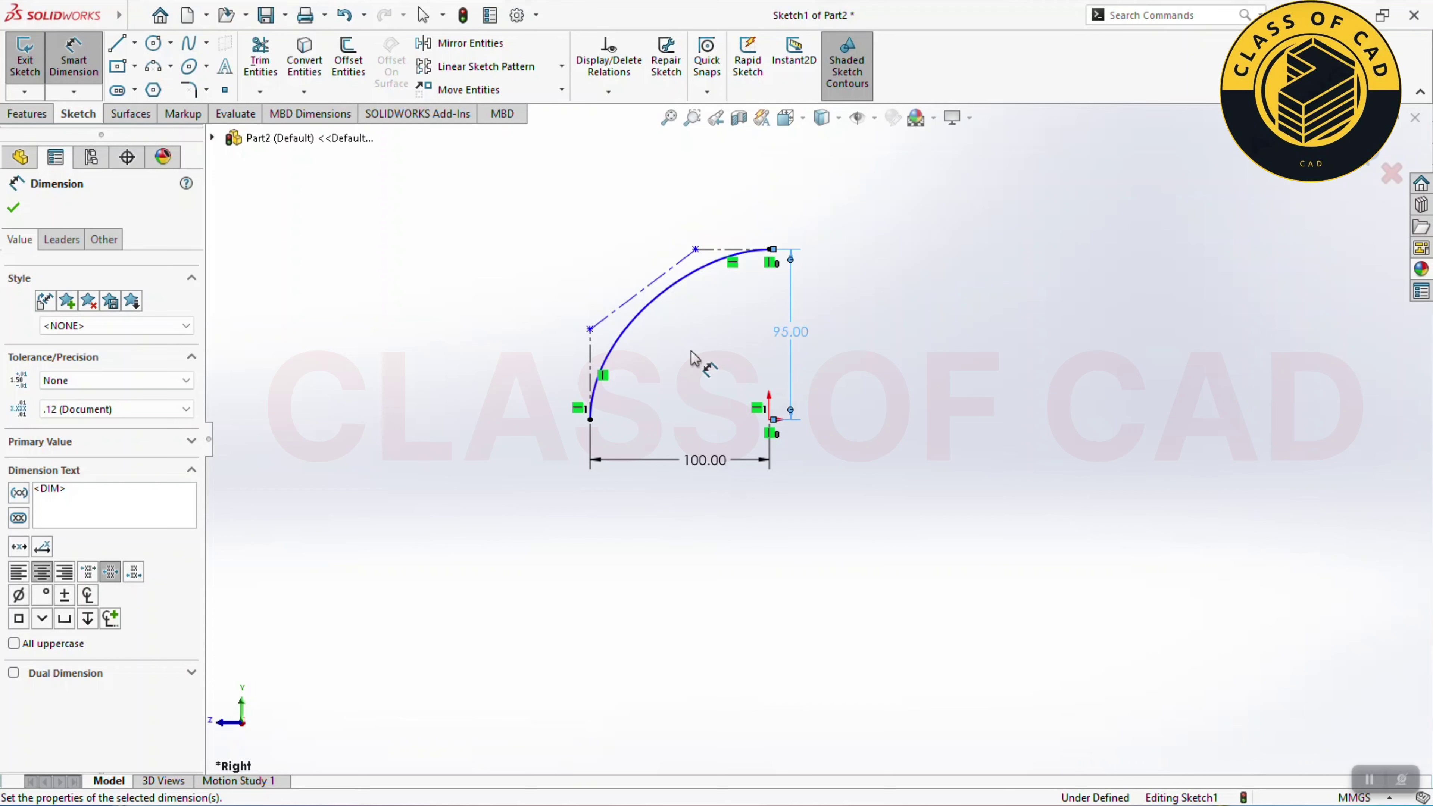
Step: Set the top tangent handle length to 45 and the left handle to 65
{"action": "left_click", "coordinate": [716, 249]}
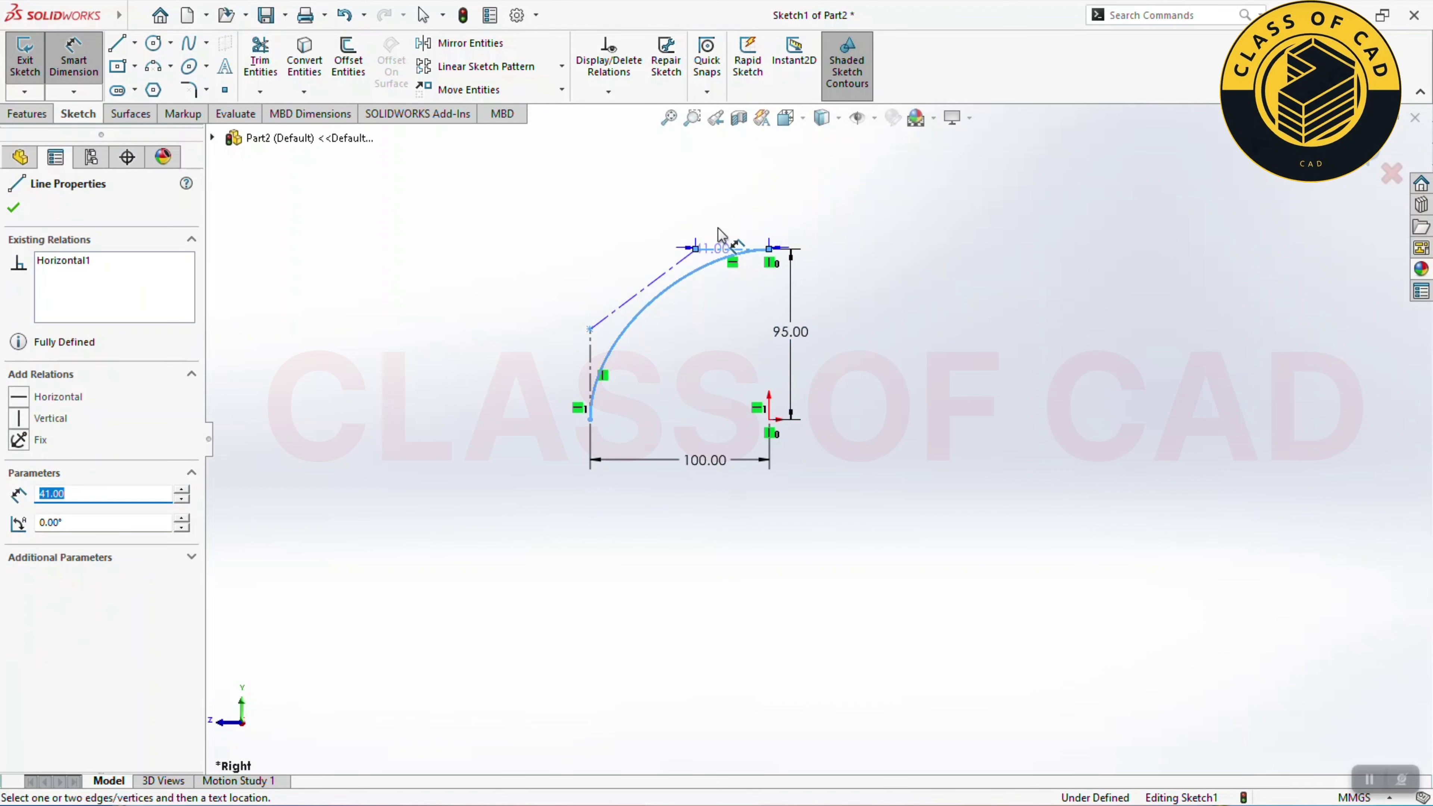
{"action": "left_click", "coordinate": [728, 220]}
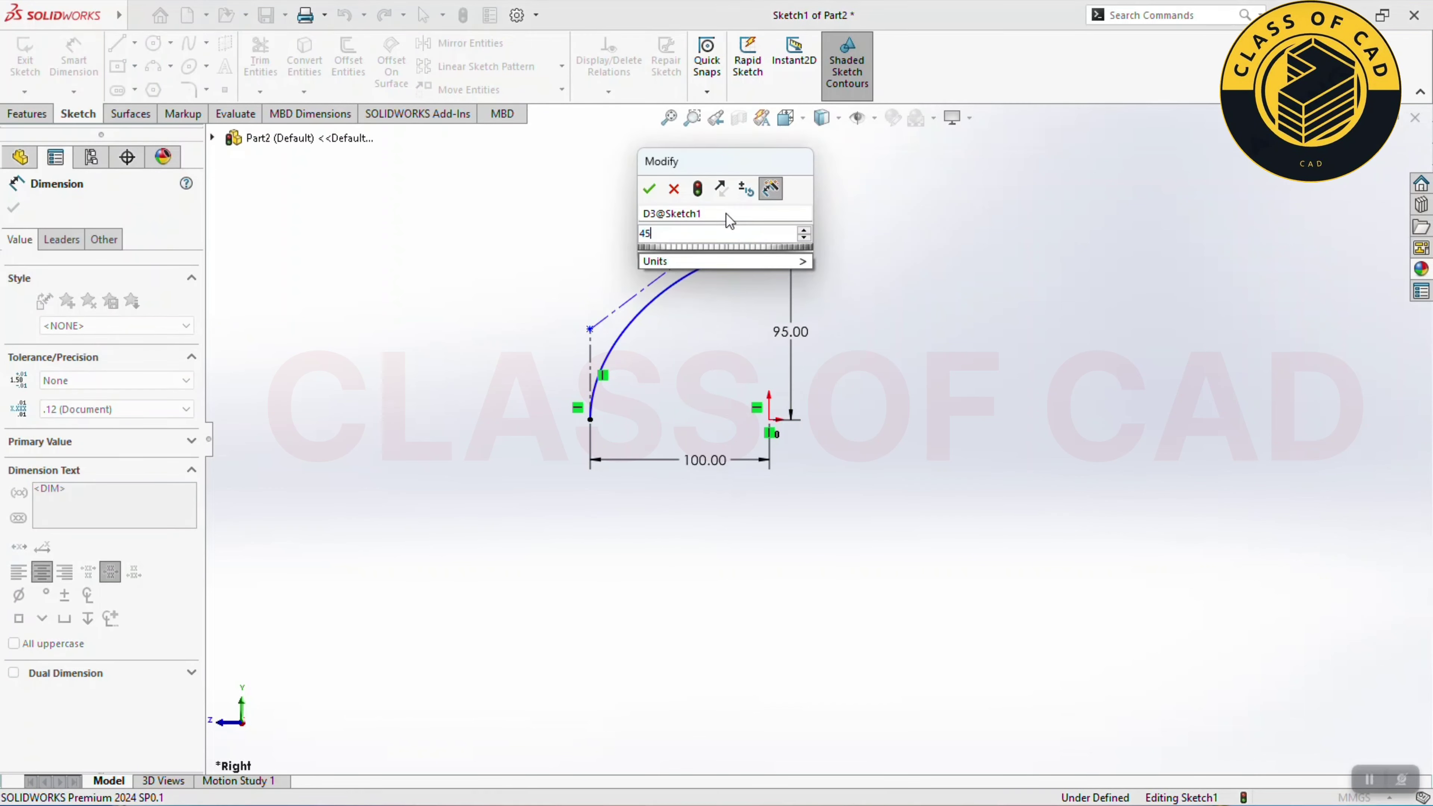
{"action": "type", "text": "45"}
{"action": "key", "text": "Return"}
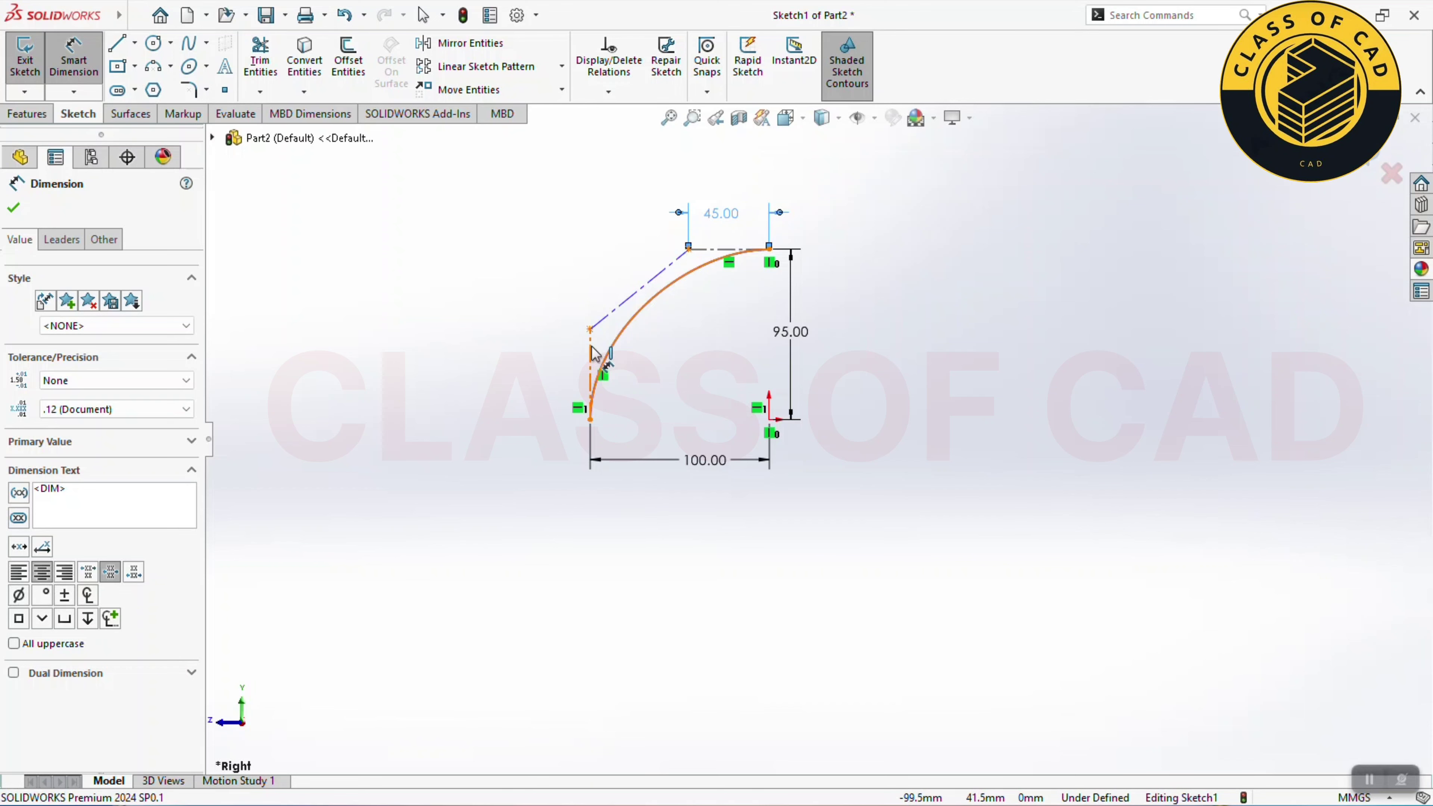
{"action": "left_click", "coordinate": [591, 349]}
{"action": "left_click", "coordinate": [560, 359]}
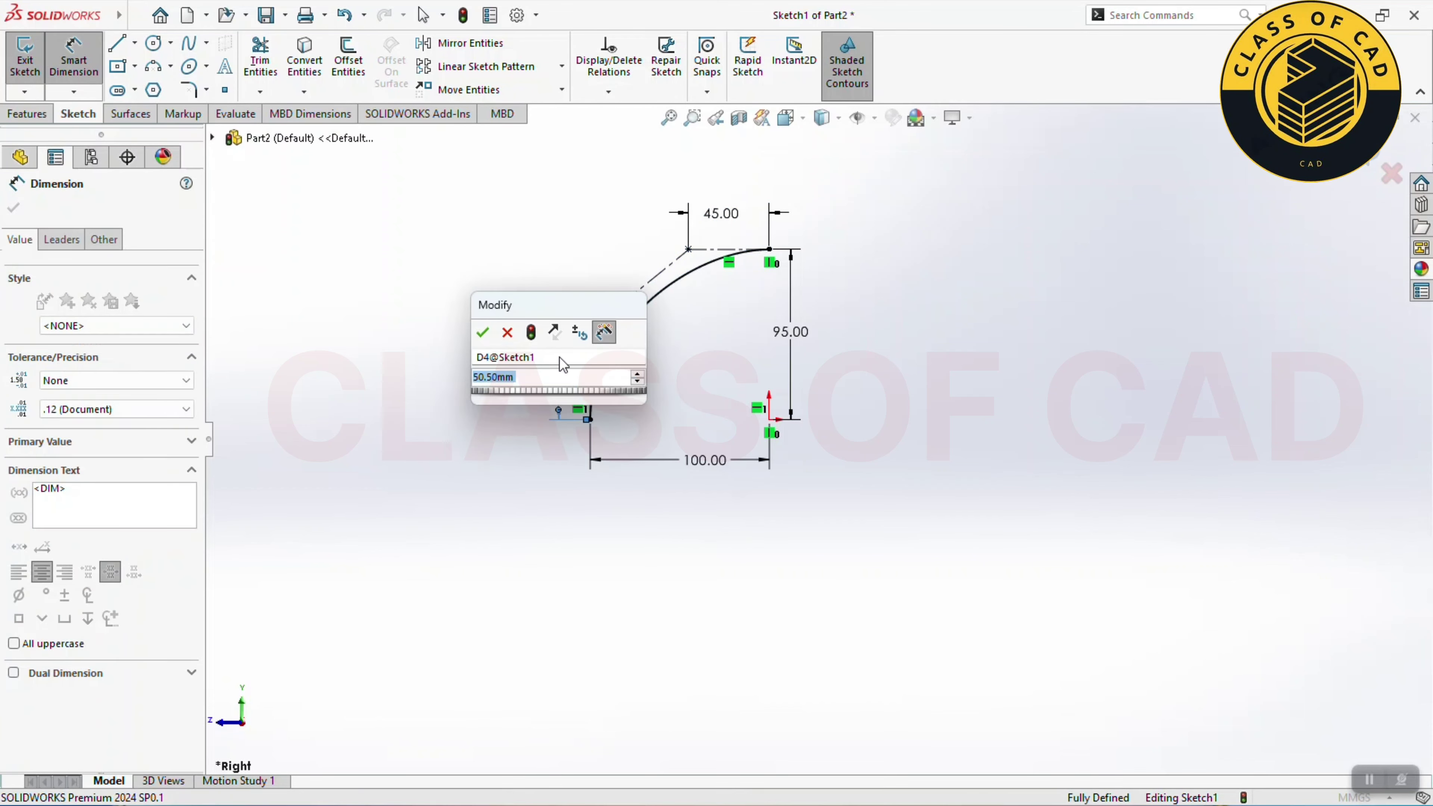
{"action": "type", "text": "65"}
{"action": "key", "text": "Return"}
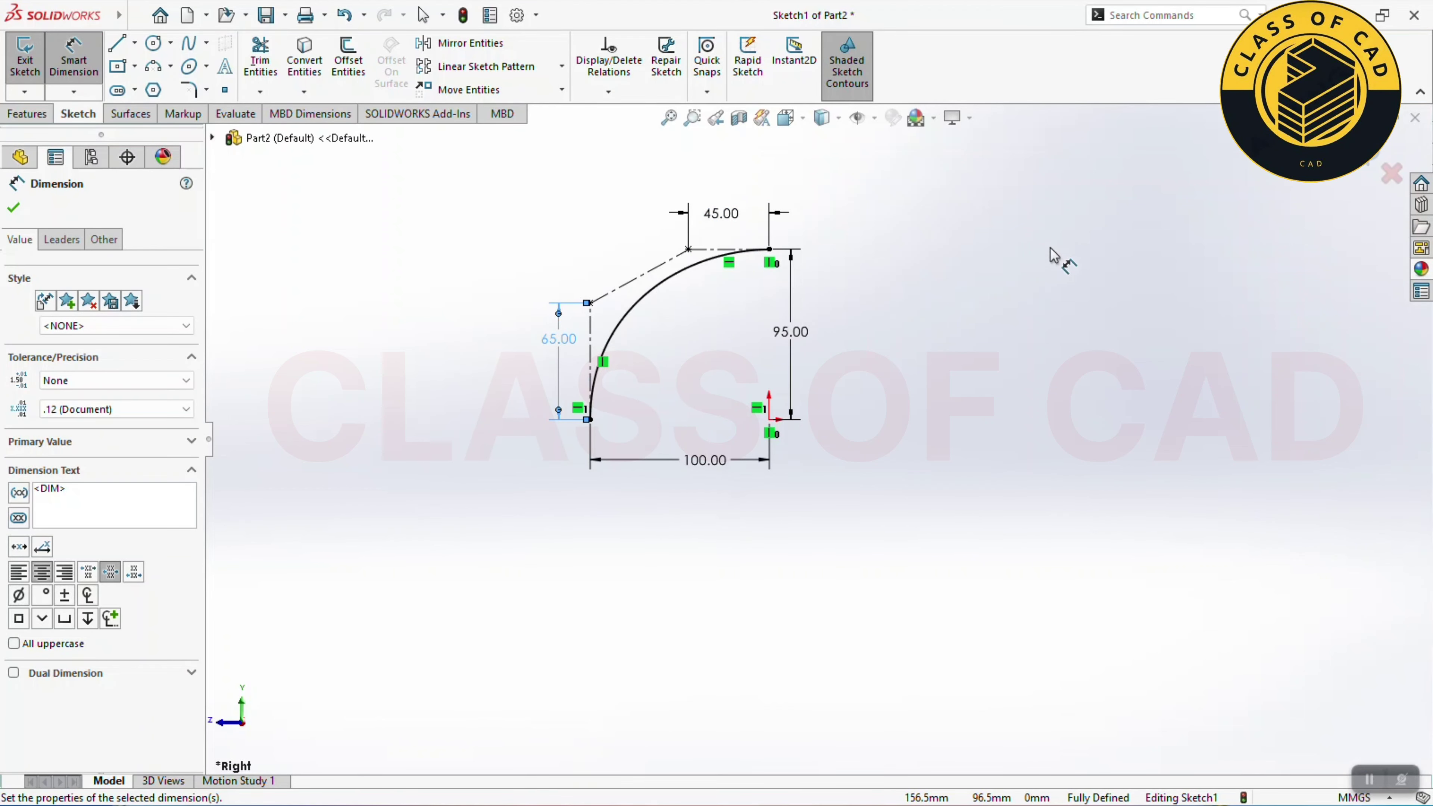
{"action": "right_click", "coordinate": [1050, 255]}
{"action": "left_click", "coordinate": [1100, 304]}
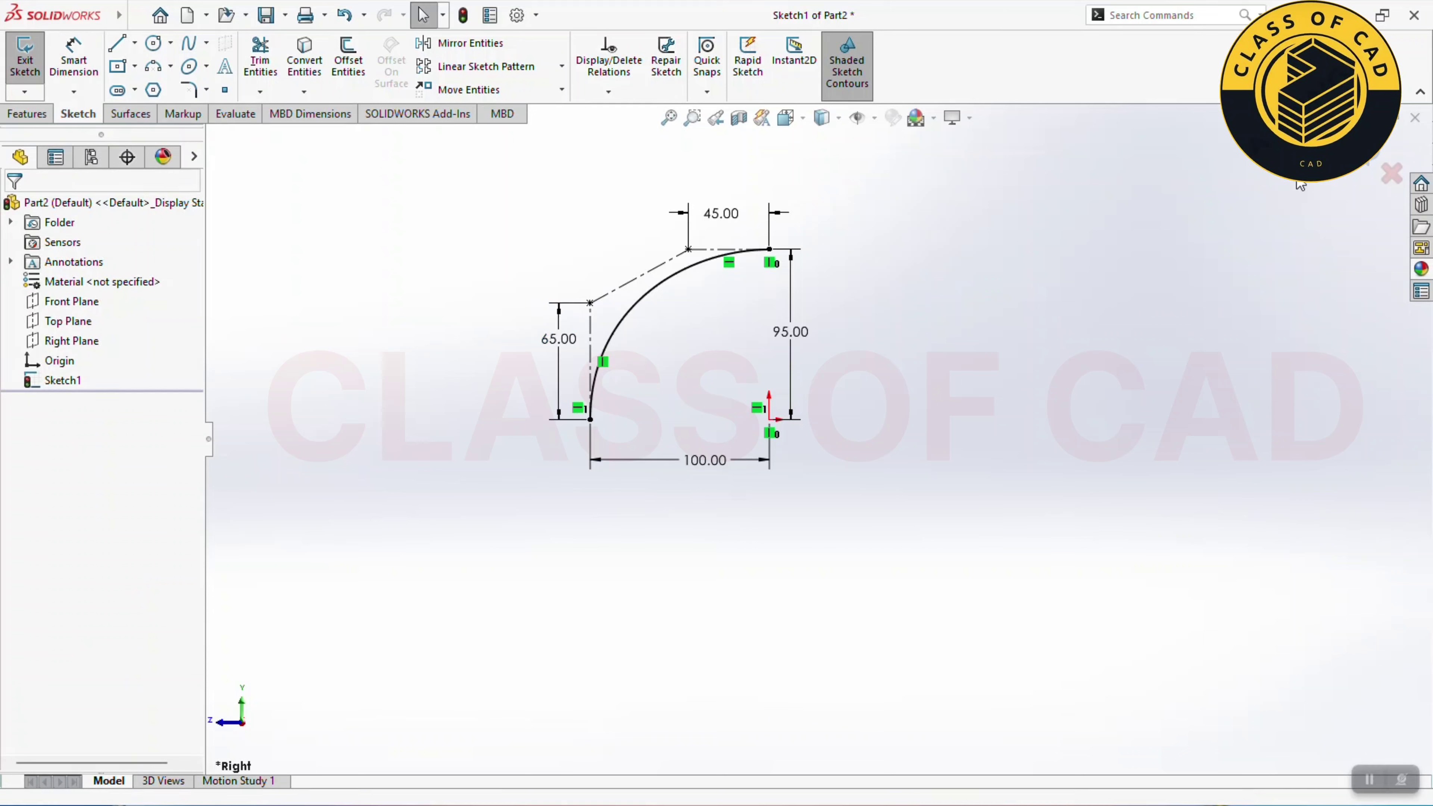
Step: Draw a vertical centerline from the profile's bottom-right corner
{"action": "middle_click_drag", "start_coordinate": [1184, 262], "coordinate": [1142, 279], "text": "ctrl"}
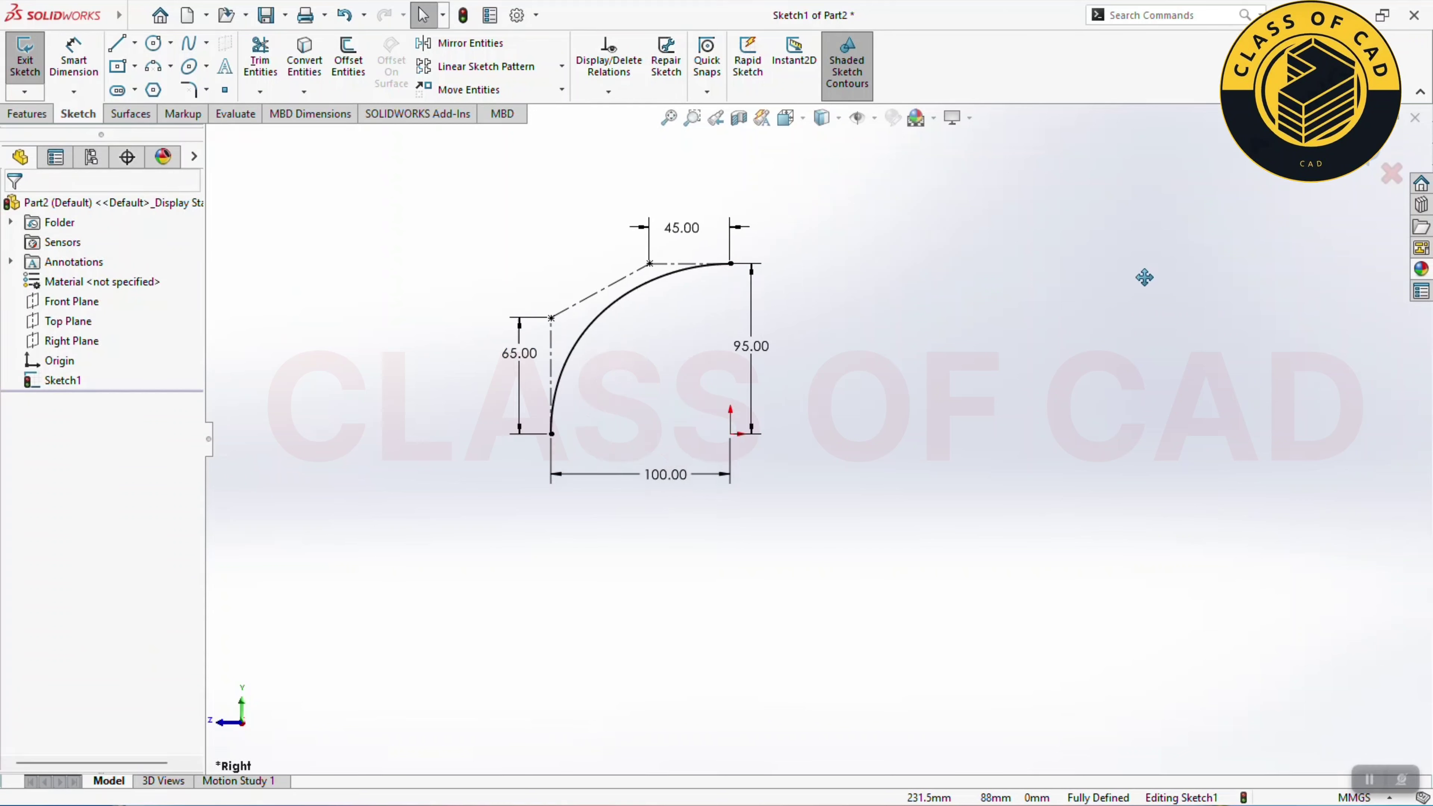
{"action": "left_click", "coordinate": [136, 43]}
{"action": "left_click", "coordinate": [158, 86]}
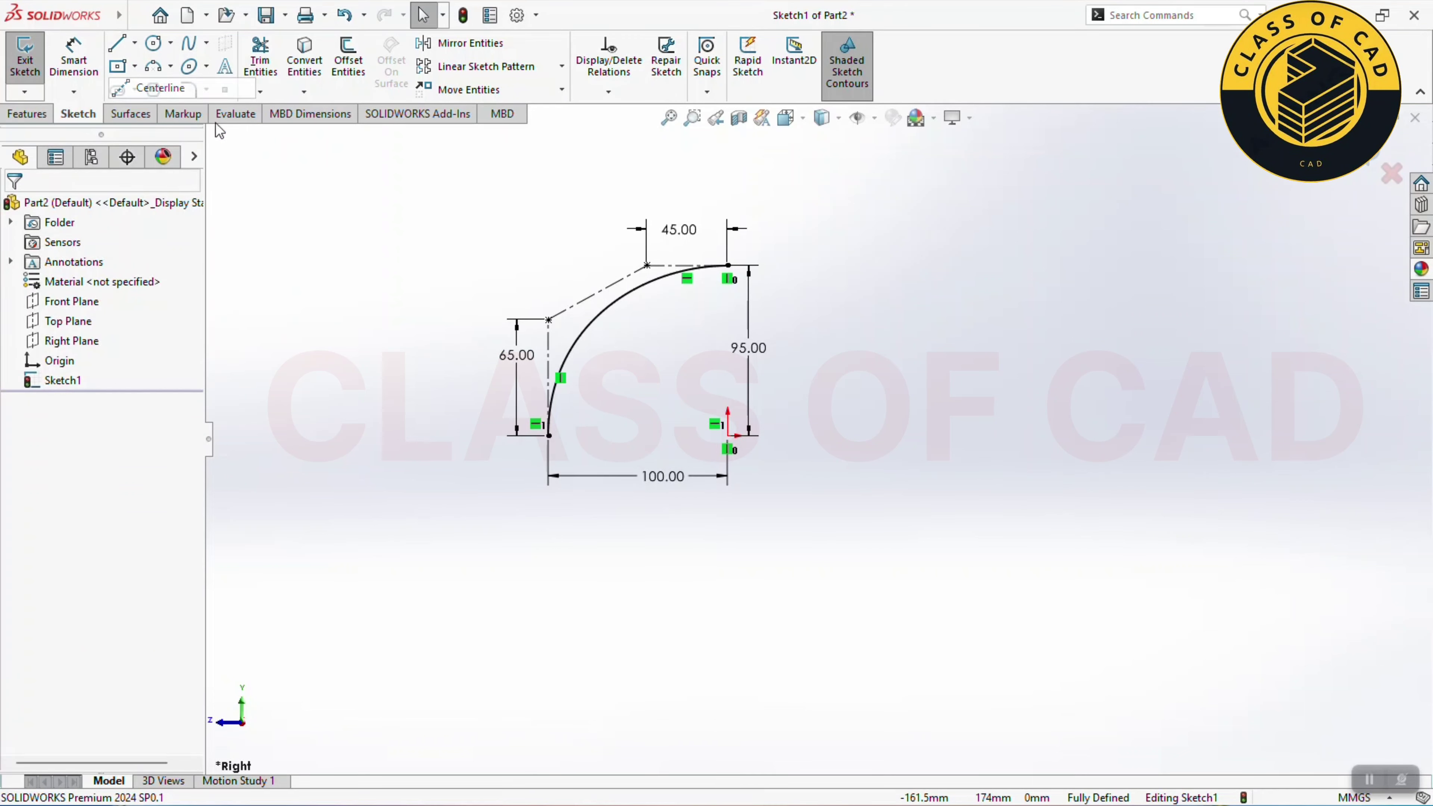
{"action": "left_click", "coordinate": [728, 435]}
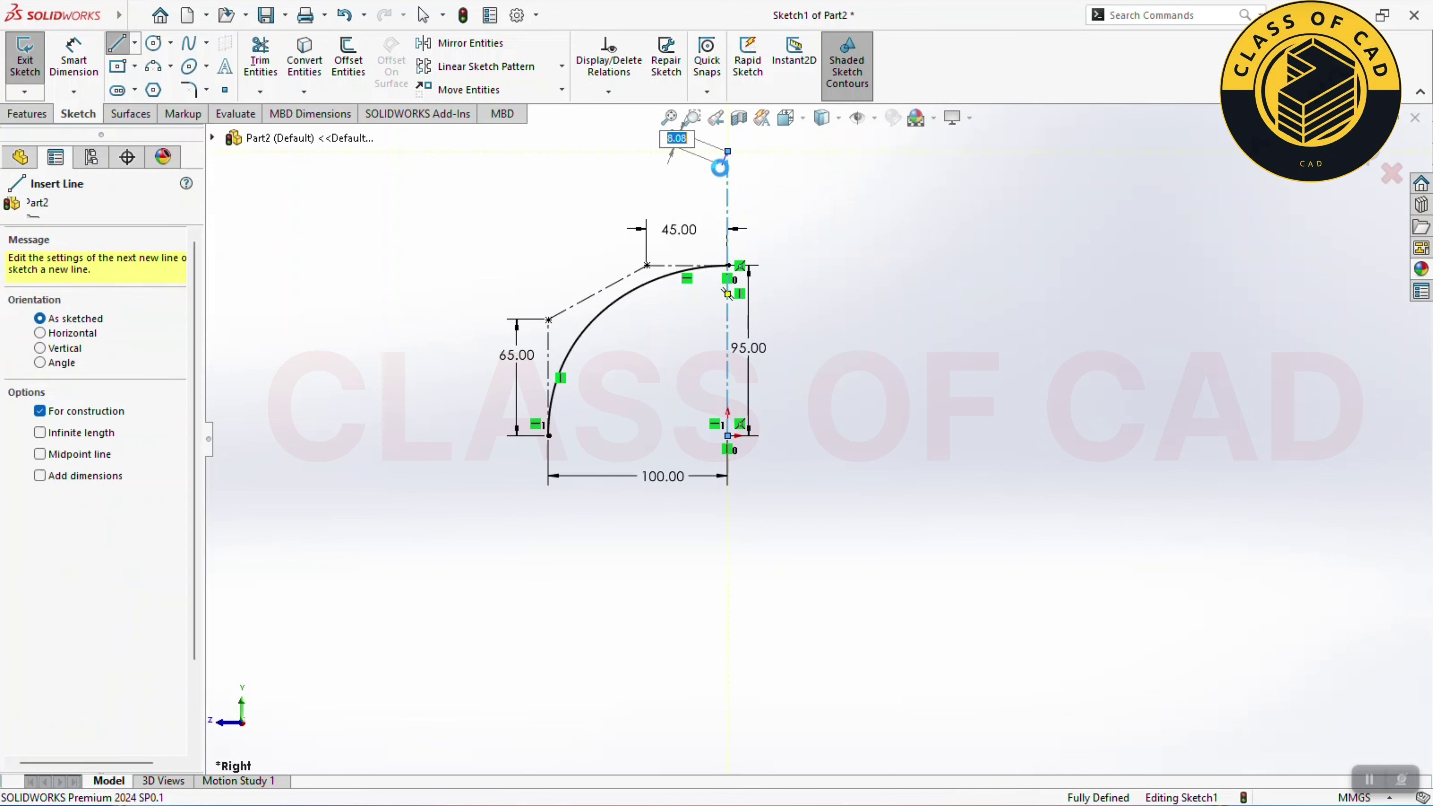
{"action": "key", "text": "Escape"}
Step: Mirror the arc about the vertical centerline to form a symmetric arch
{"action": "left_click", "coordinate": [641, 280]}
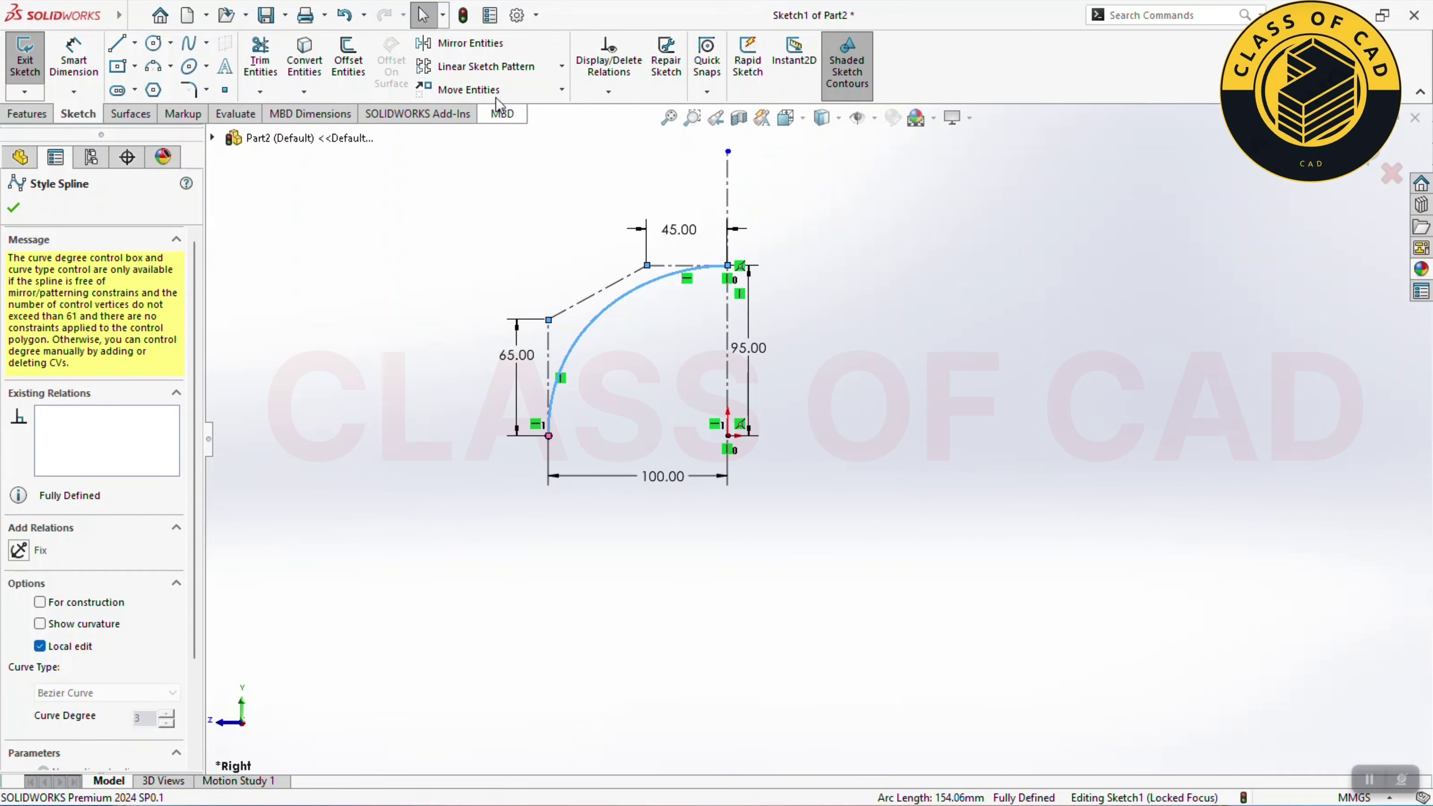
{"action": "left_click", "coordinate": [463, 45]}
{"action": "left_click", "coordinate": [141, 430]}
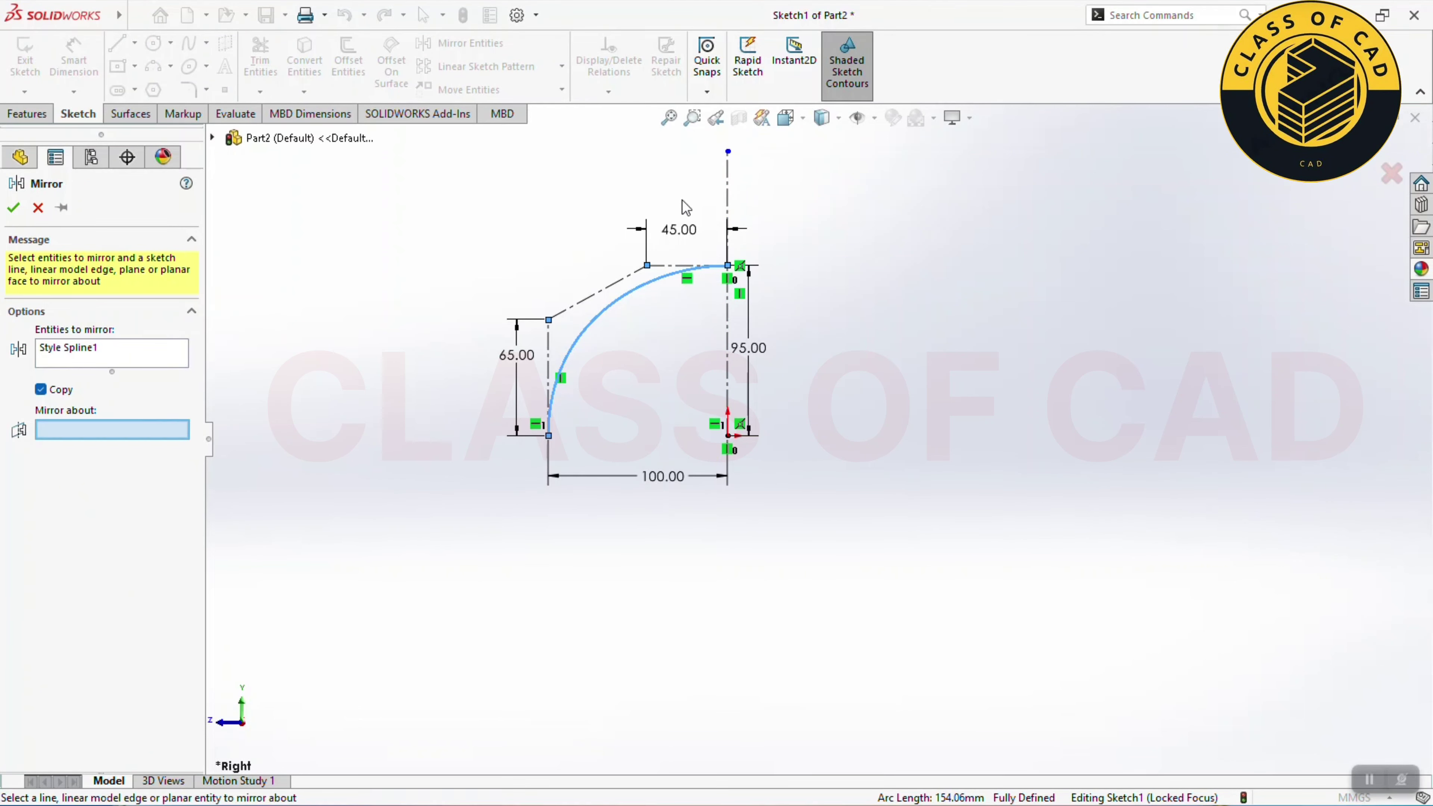
{"action": "left_click", "coordinate": [730, 199]}
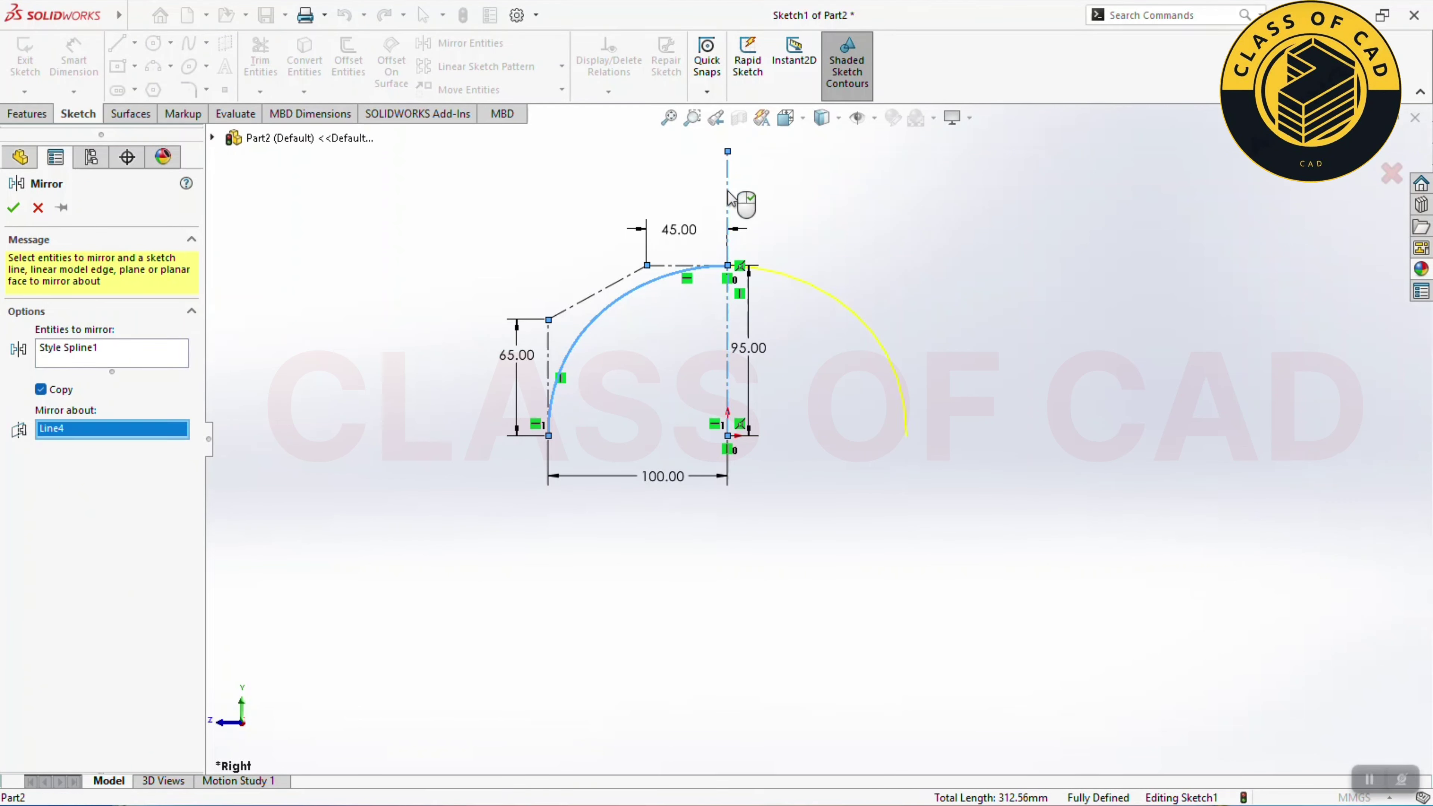
{"action": "left_click", "coordinate": [15, 209]}
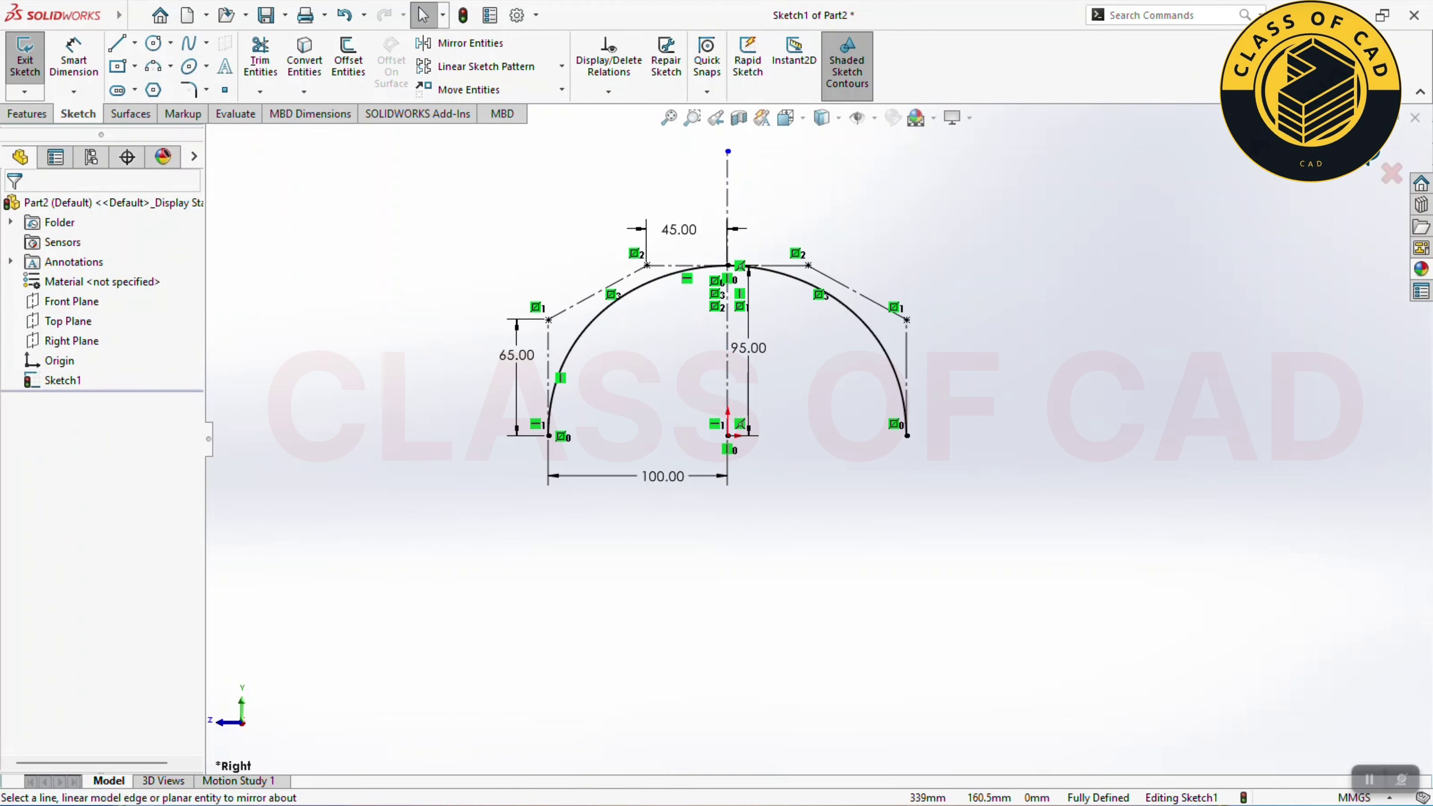
{"action": "middle_click_drag", "start_coordinate": [290, 359], "coordinate": [468, 423]}
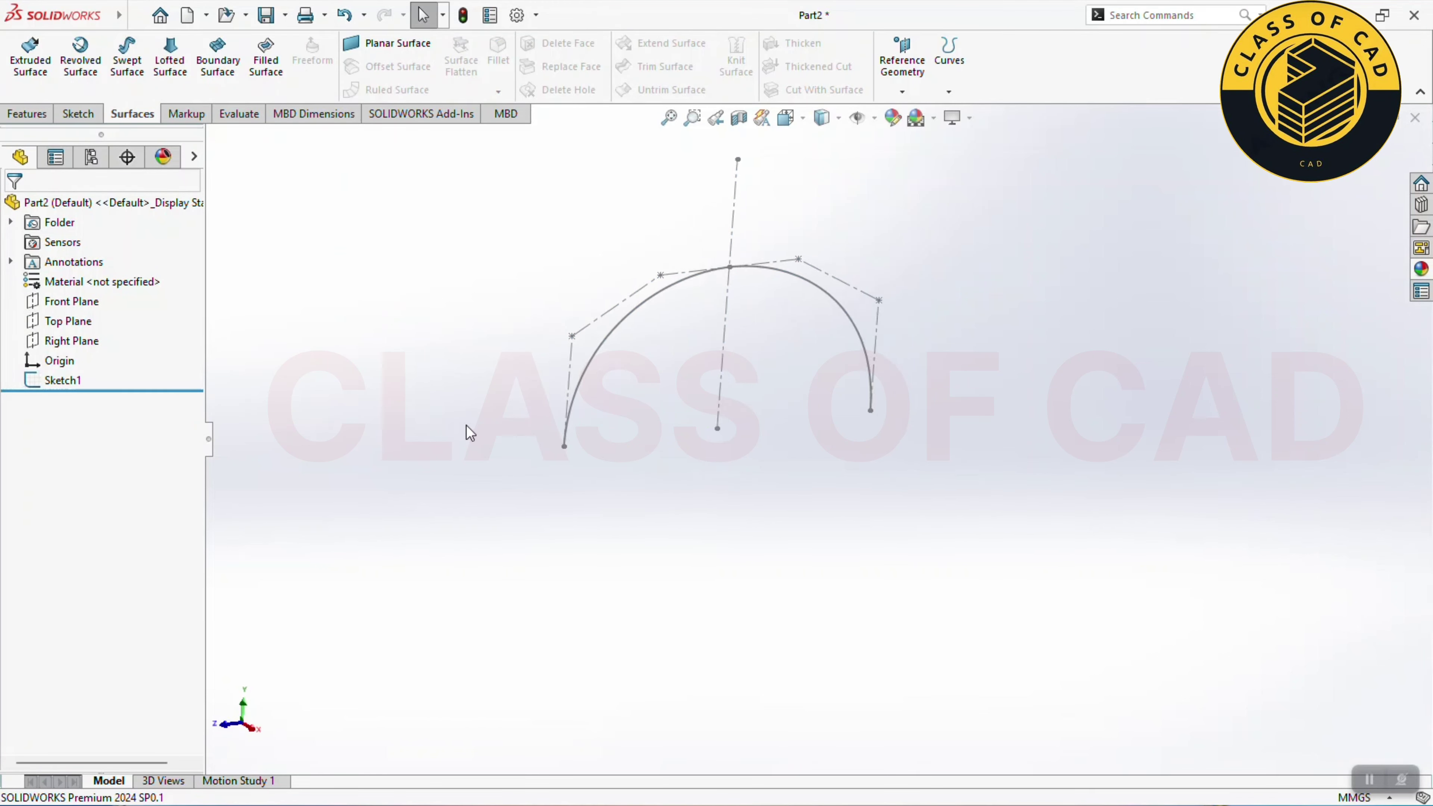
Step: Start a Top Plane sketch in isometric view and draw a four-point style spline
{"action": "key", "text": "ctrl+7"}
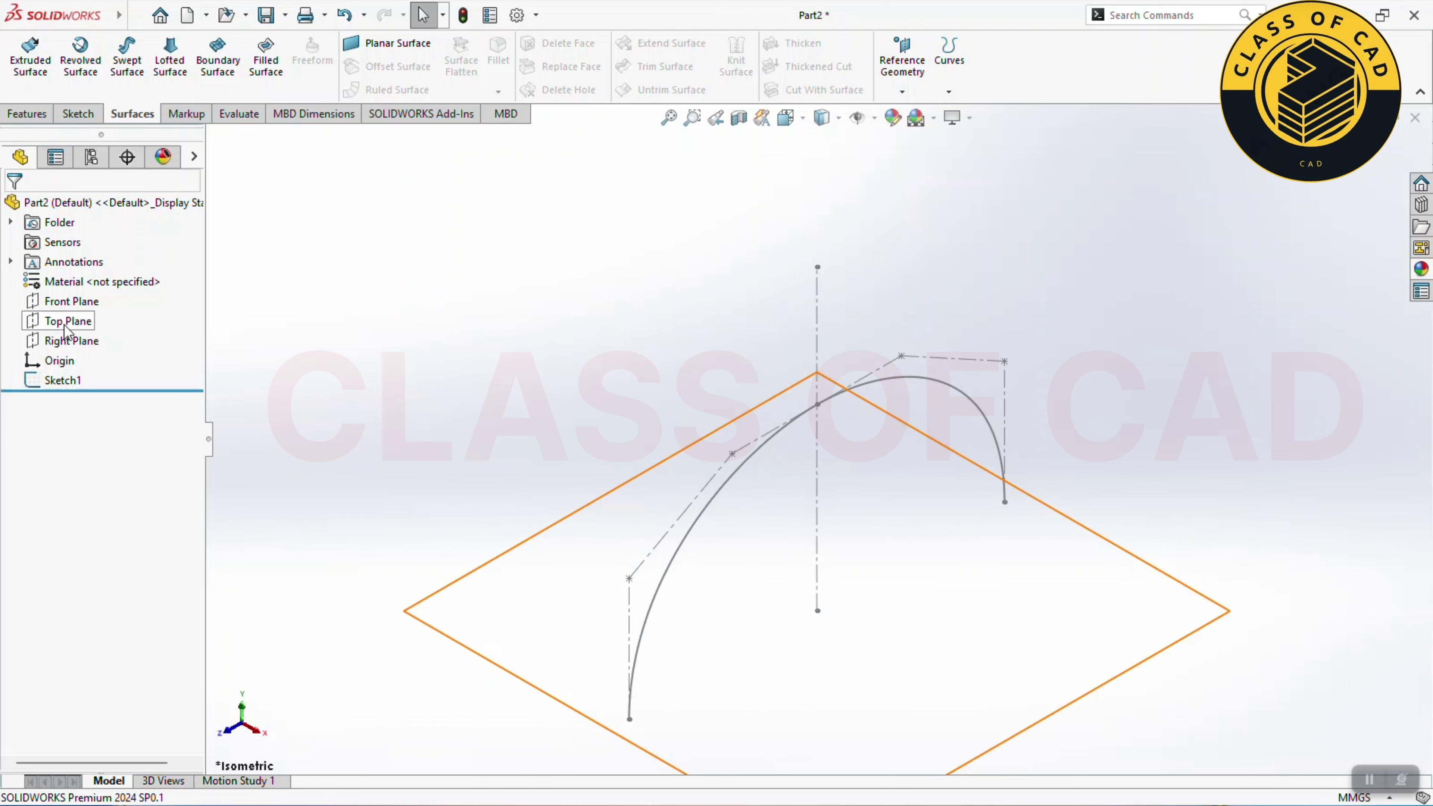
{"action": "left_click", "coordinate": [68, 320]}
{"action": "left_click", "coordinate": [85, 298]}
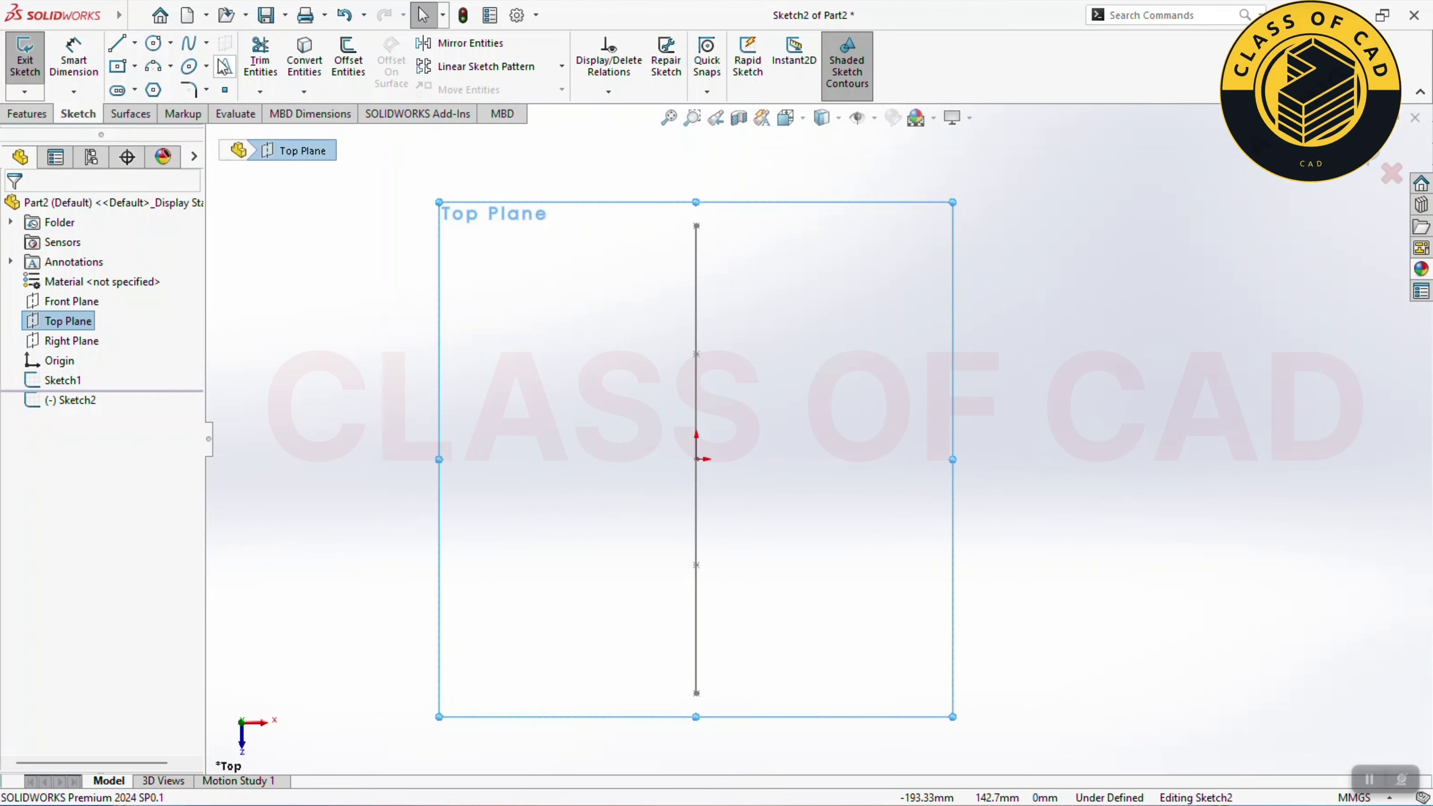
{"action": "left_click", "coordinate": [208, 45]}
{"action": "left_click", "coordinate": [221, 86]}
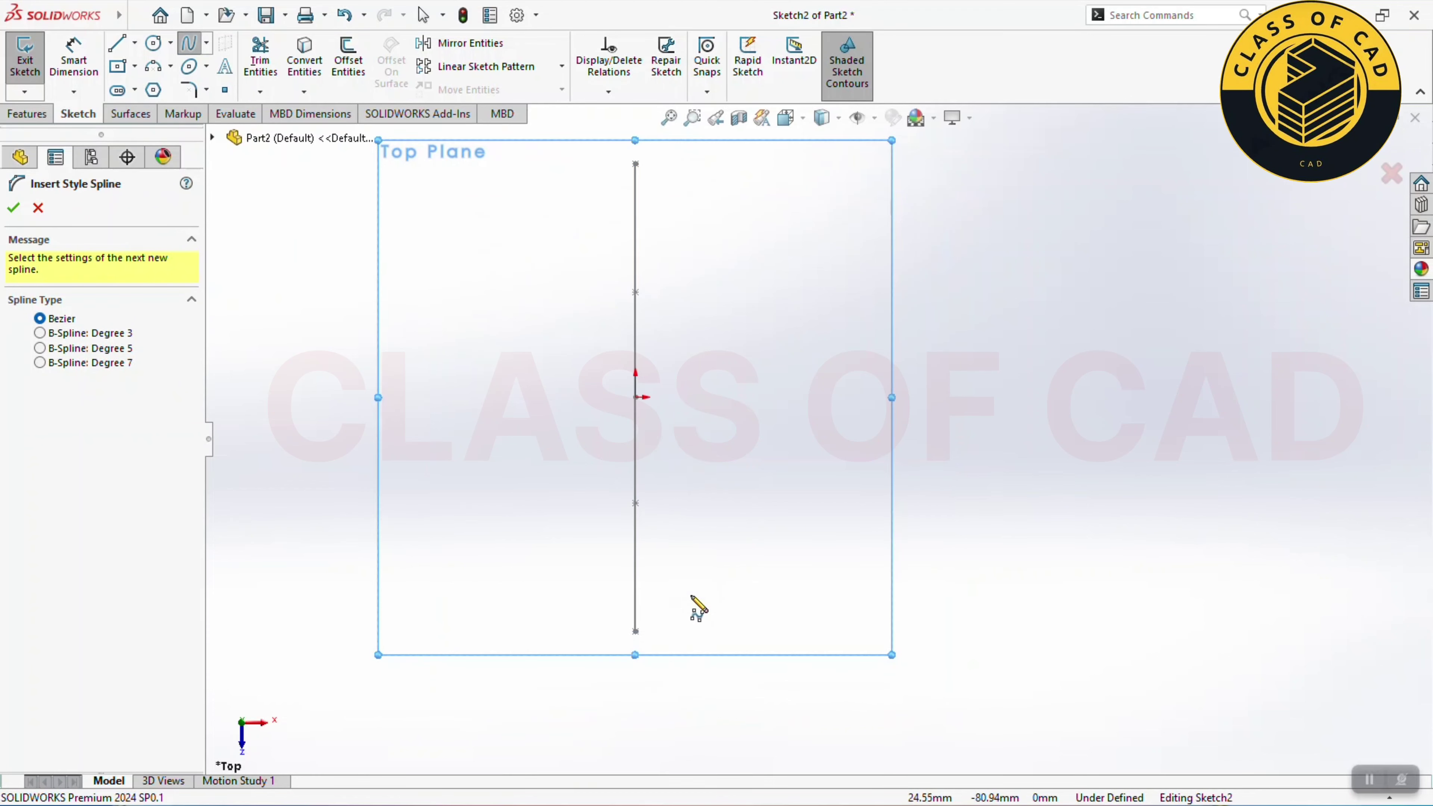
{"action": "left_click", "coordinate": [648, 631]}
{"action": "left_click", "coordinate": [752, 631]}
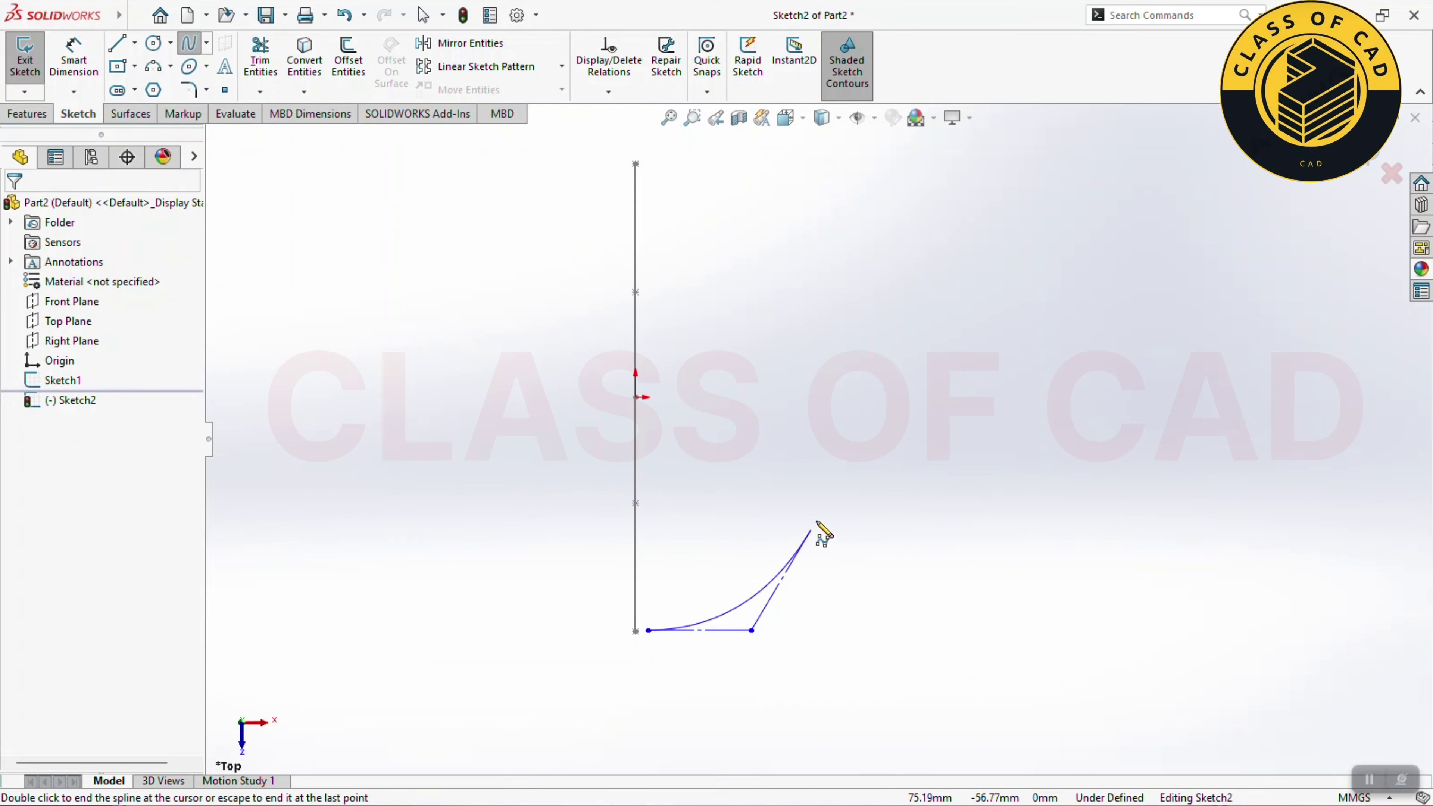
{"action": "left_click", "coordinate": [824, 505]}
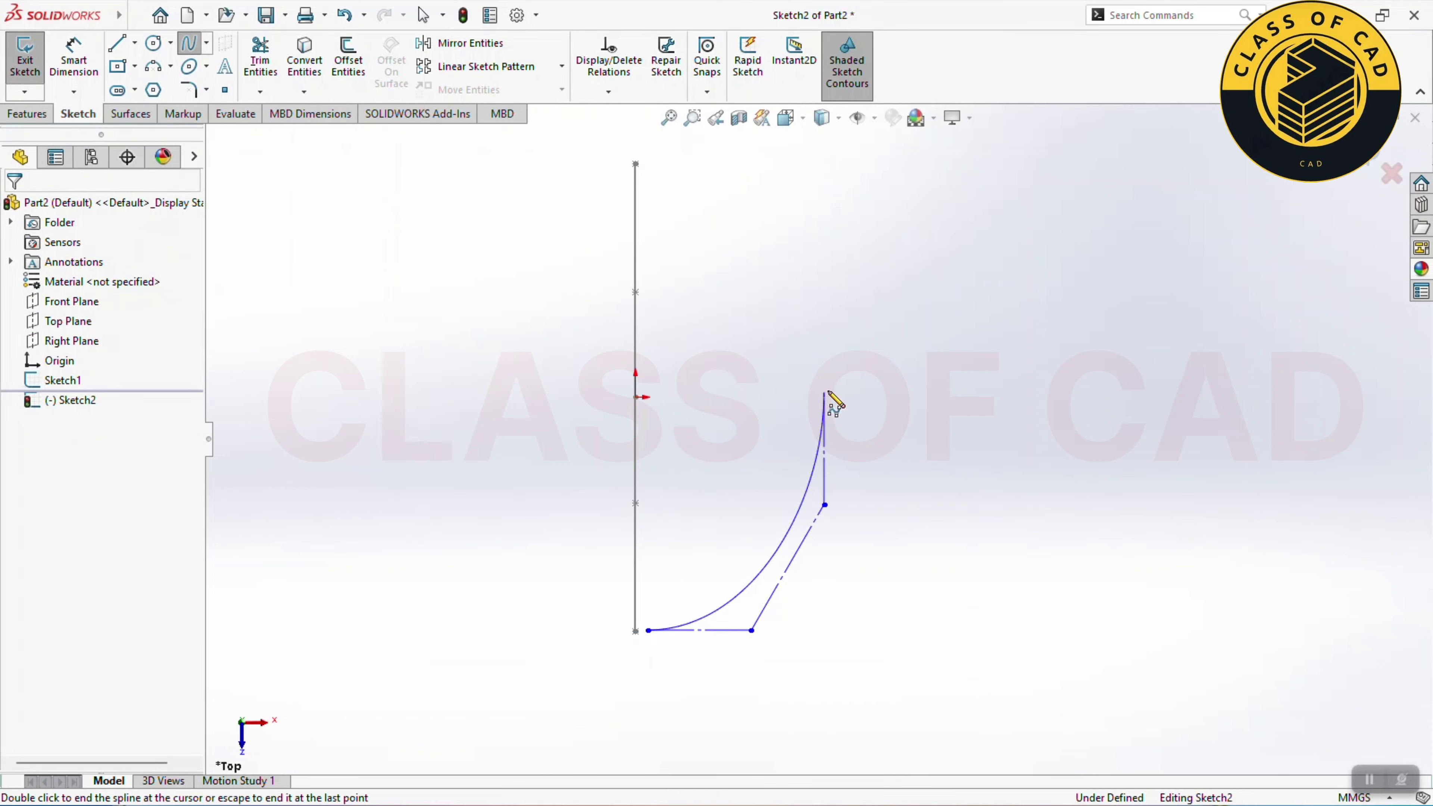
{"action": "left_click", "coordinate": [825, 393]}
{"action": "right_click", "coordinate": [830, 390]}
{"action": "key", "text": "Escape"}
Step: Make the spline's right control-polygon side vertical, then select its bottom side
{"action": "right_click", "coordinate": [855, 398]}
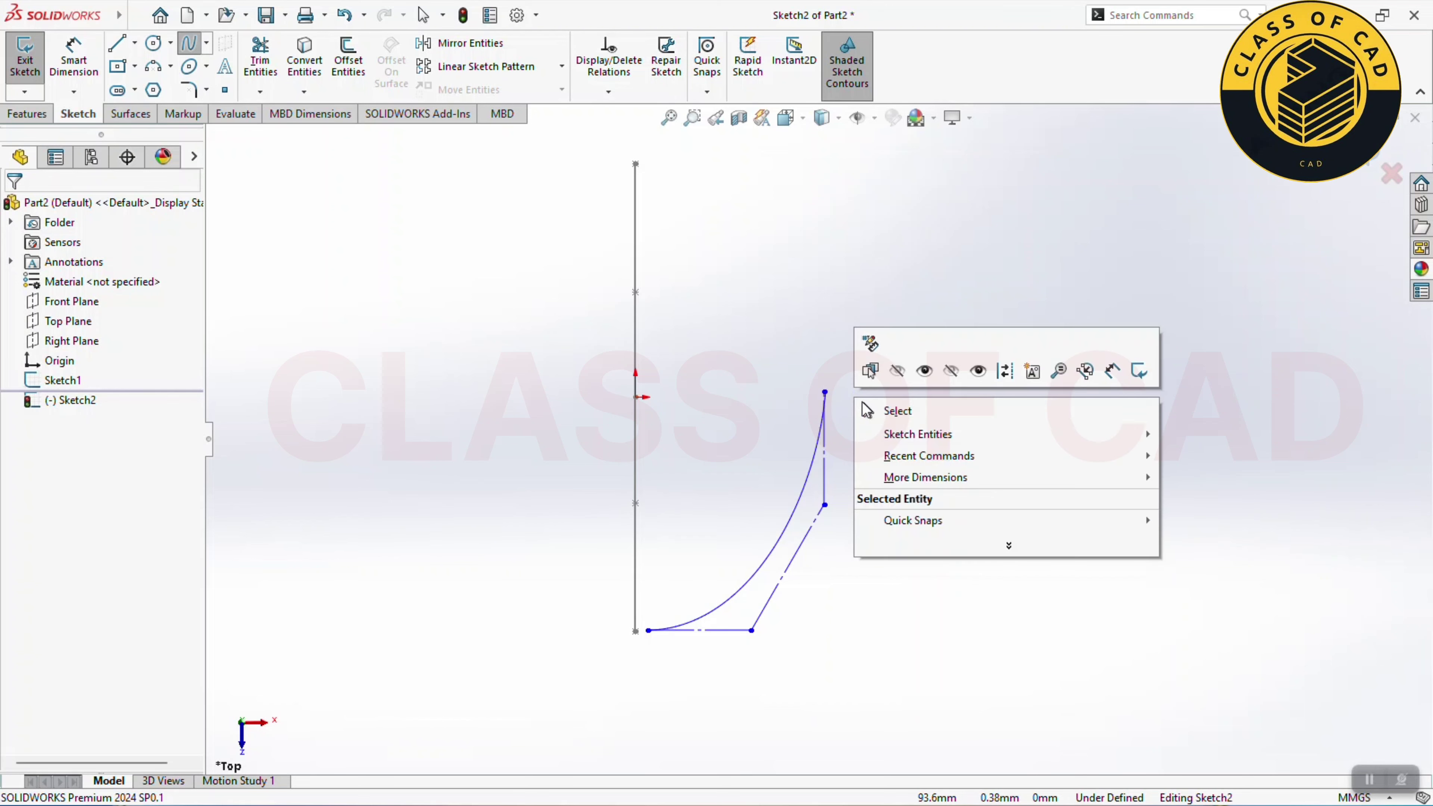
{"action": "left_click", "coordinate": [869, 412]}
{"action": "left_click", "coordinate": [827, 456]}
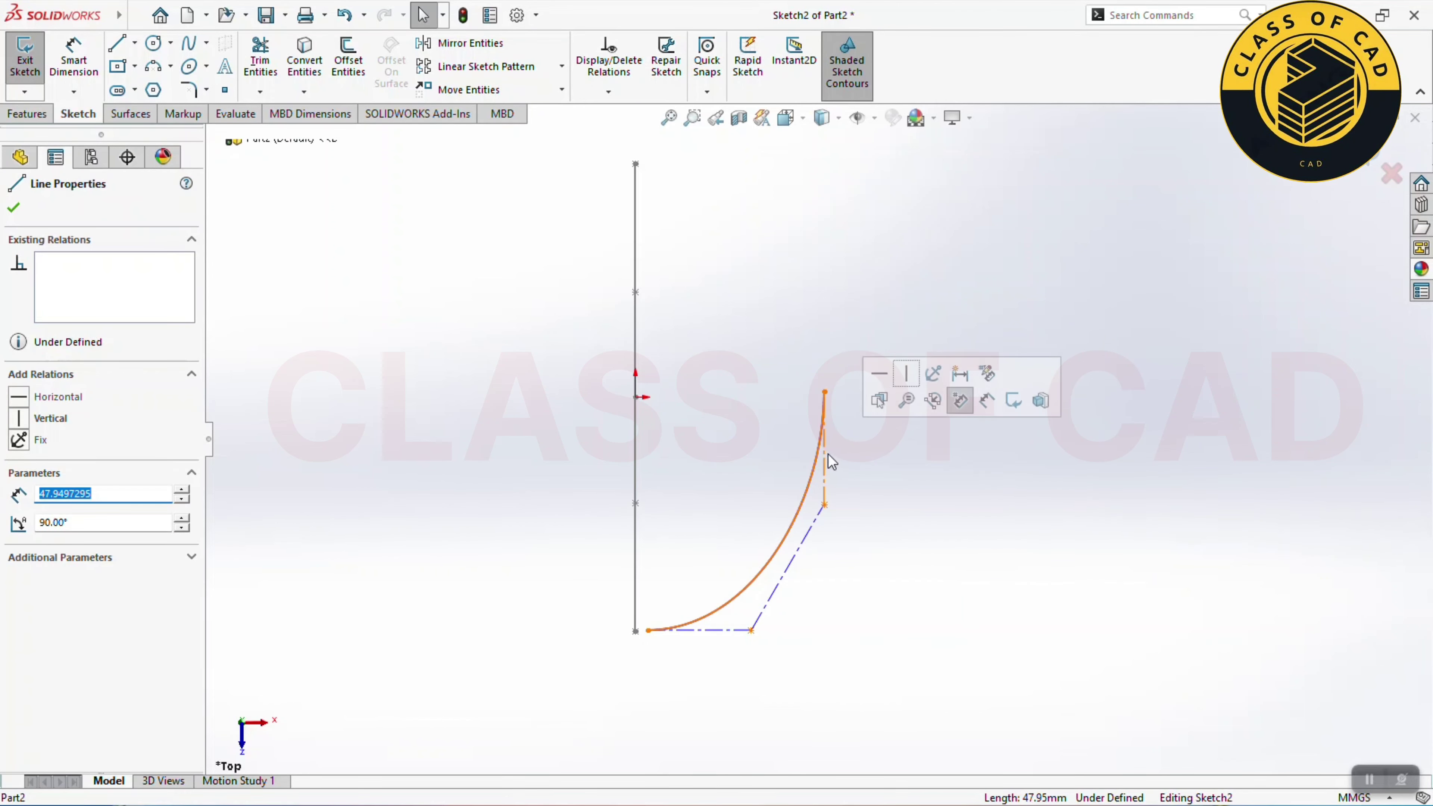
{"action": "left_click", "coordinate": [905, 374]}
{"action": "left_click", "coordinate": [732, 641]}
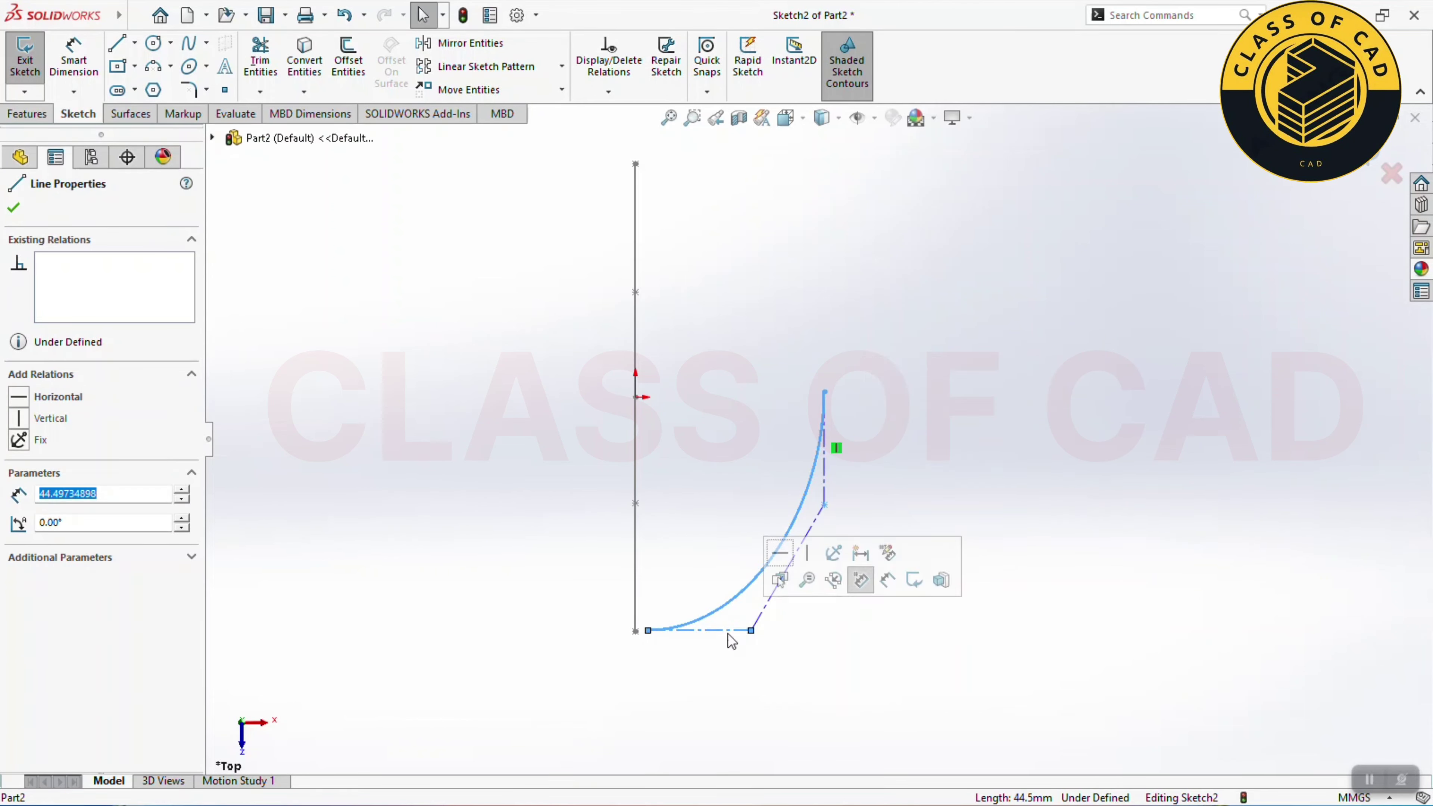
Step: Make the bottom control-polygon side horizontal and convert Sketch1's centerline into this sketch
{"action": "left_click", "coordinate": [782, 553]}
{"action": "left_click", "coordinate": [619, 642]}
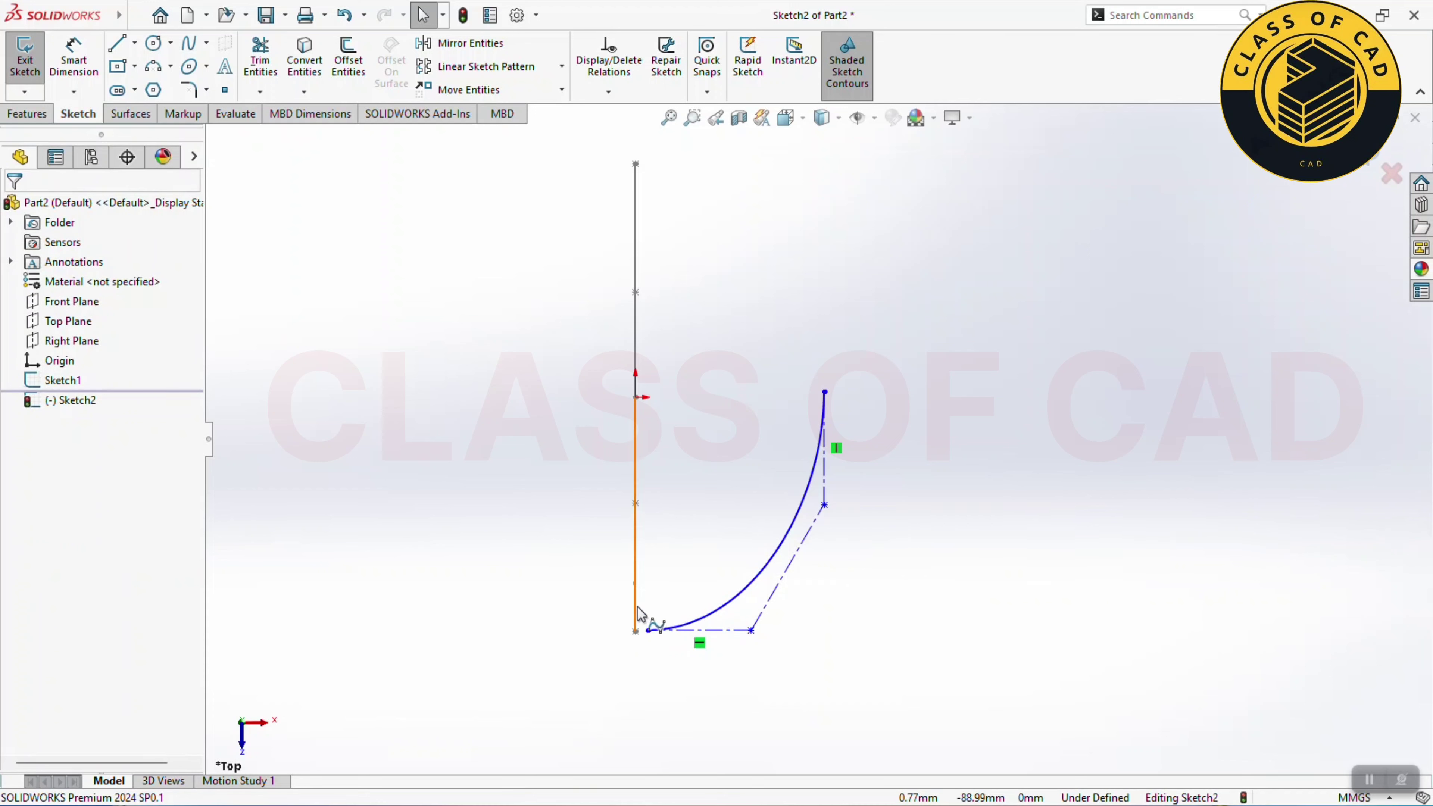
{"action": "left_click", "coordinate": [637, 611]}
{"action": "left_click", "coordinate": [317, 75]}
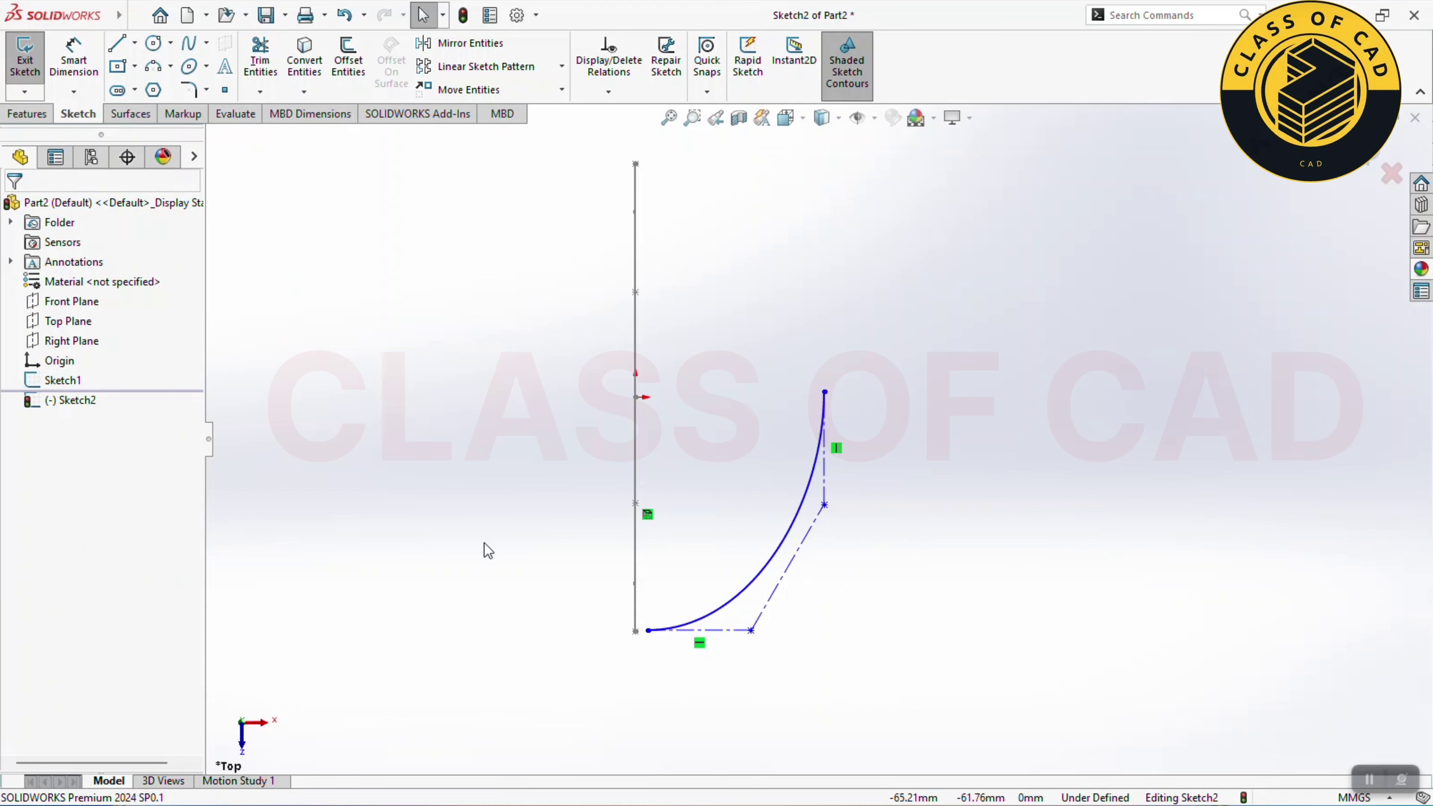
{"action": "left_click", "coordinate": [637, 610]}
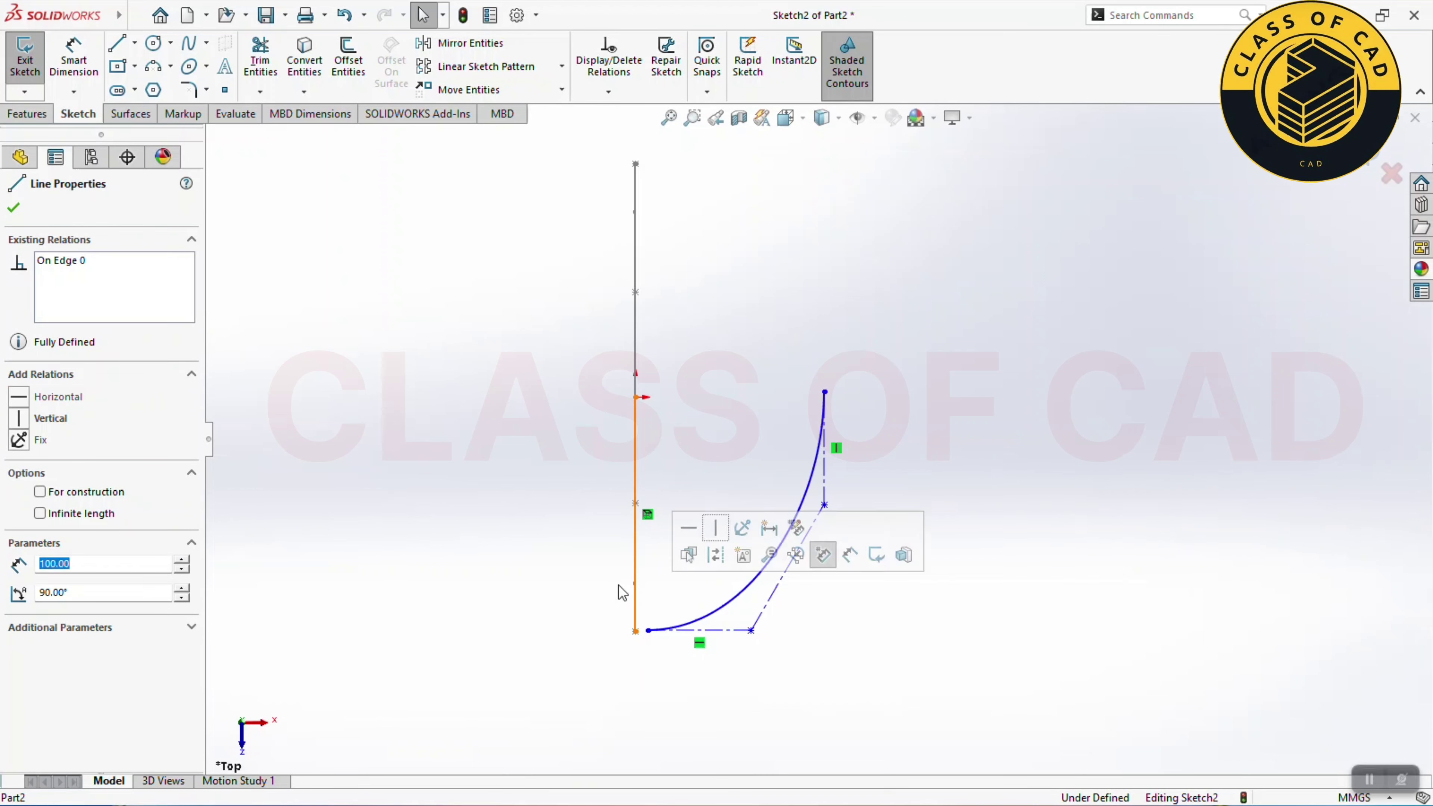
{"action": "left_click", "coordinate": [316, 68]}
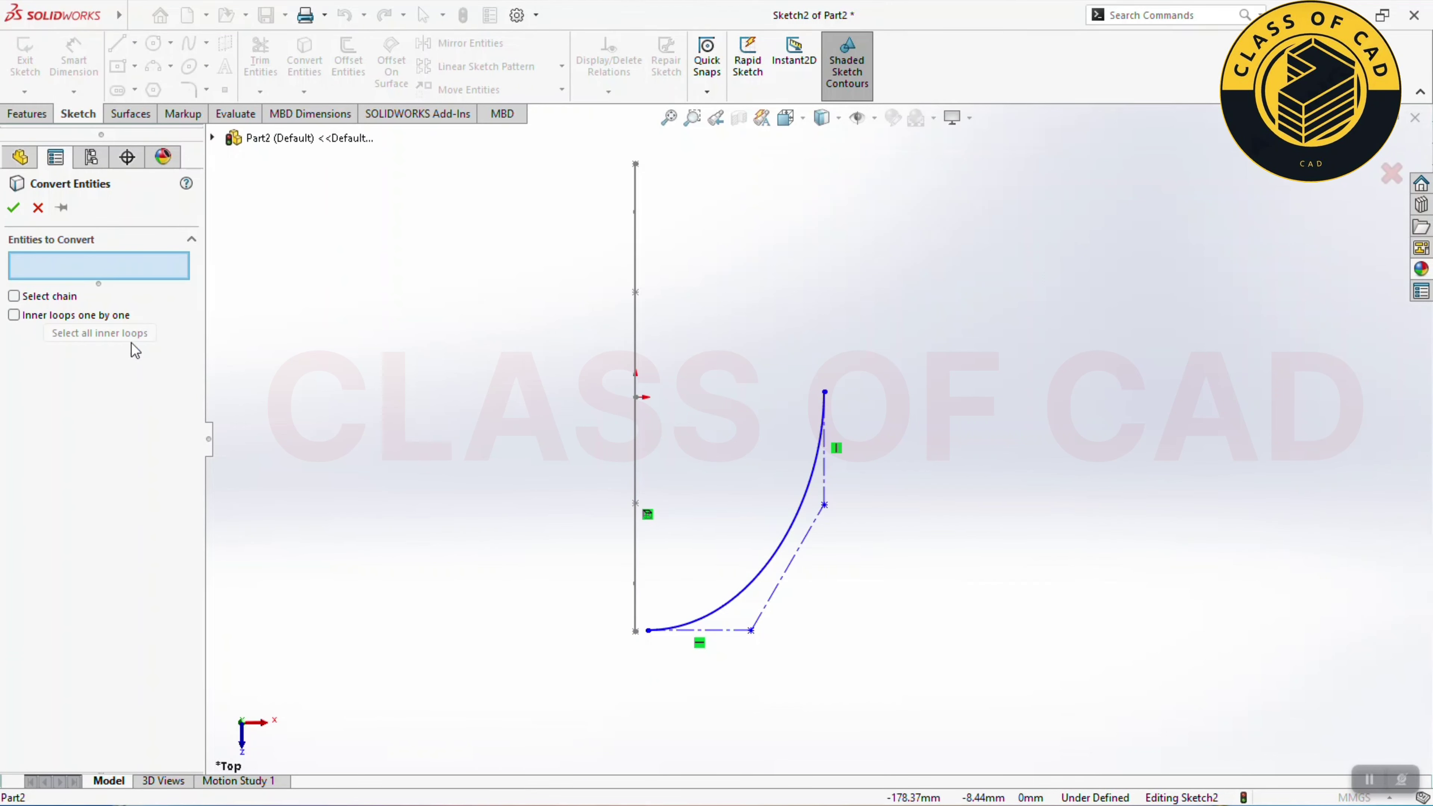
{"action": "left_click", "coordinate": [12, 209]}
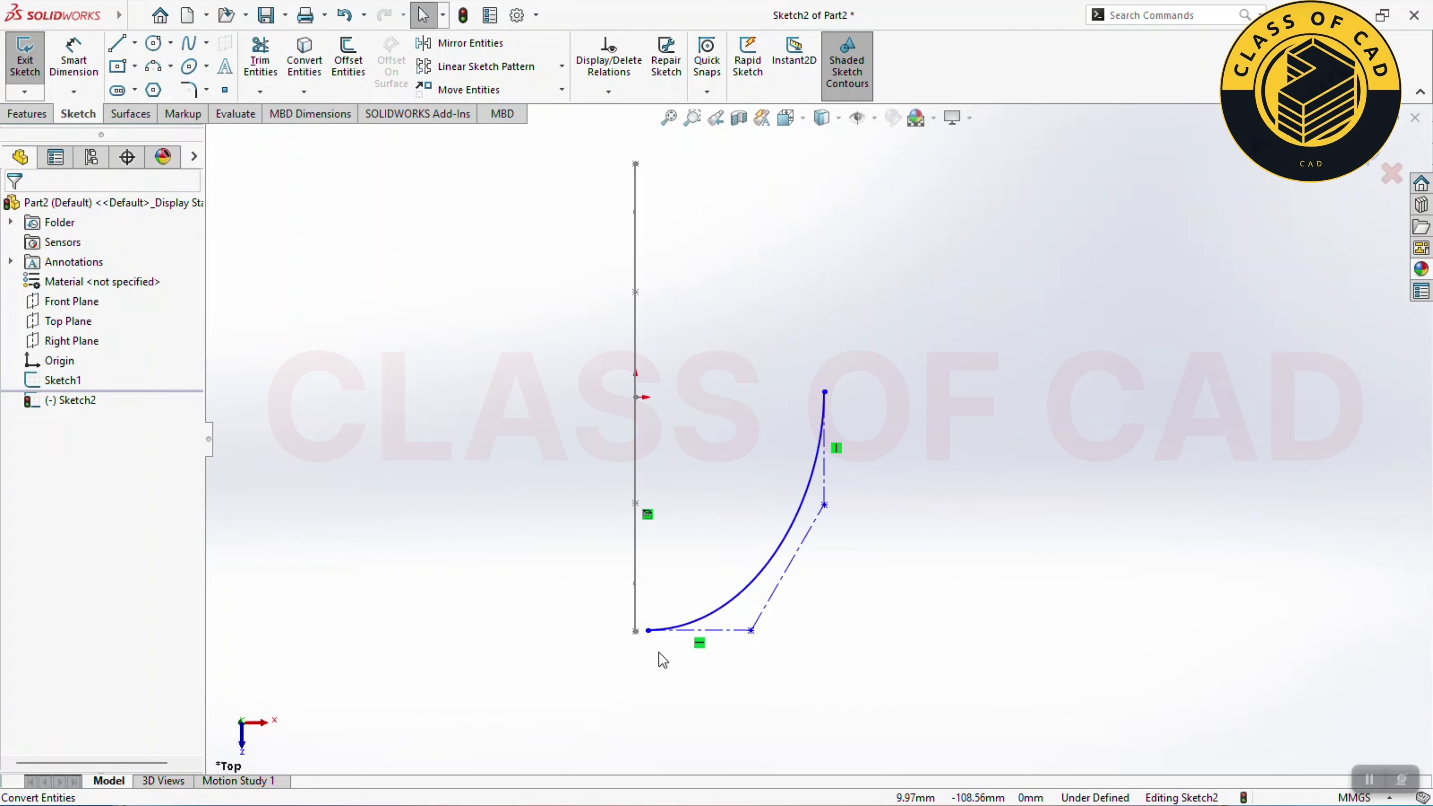
Step: Make the spline's bottom endpoint coincident with the converted centerline's bottom end
{"action": "left_click", "coordinate": [635, 631]}
{"action": "left_click", "coordinate": [635, 631], "text": "ctrl"}
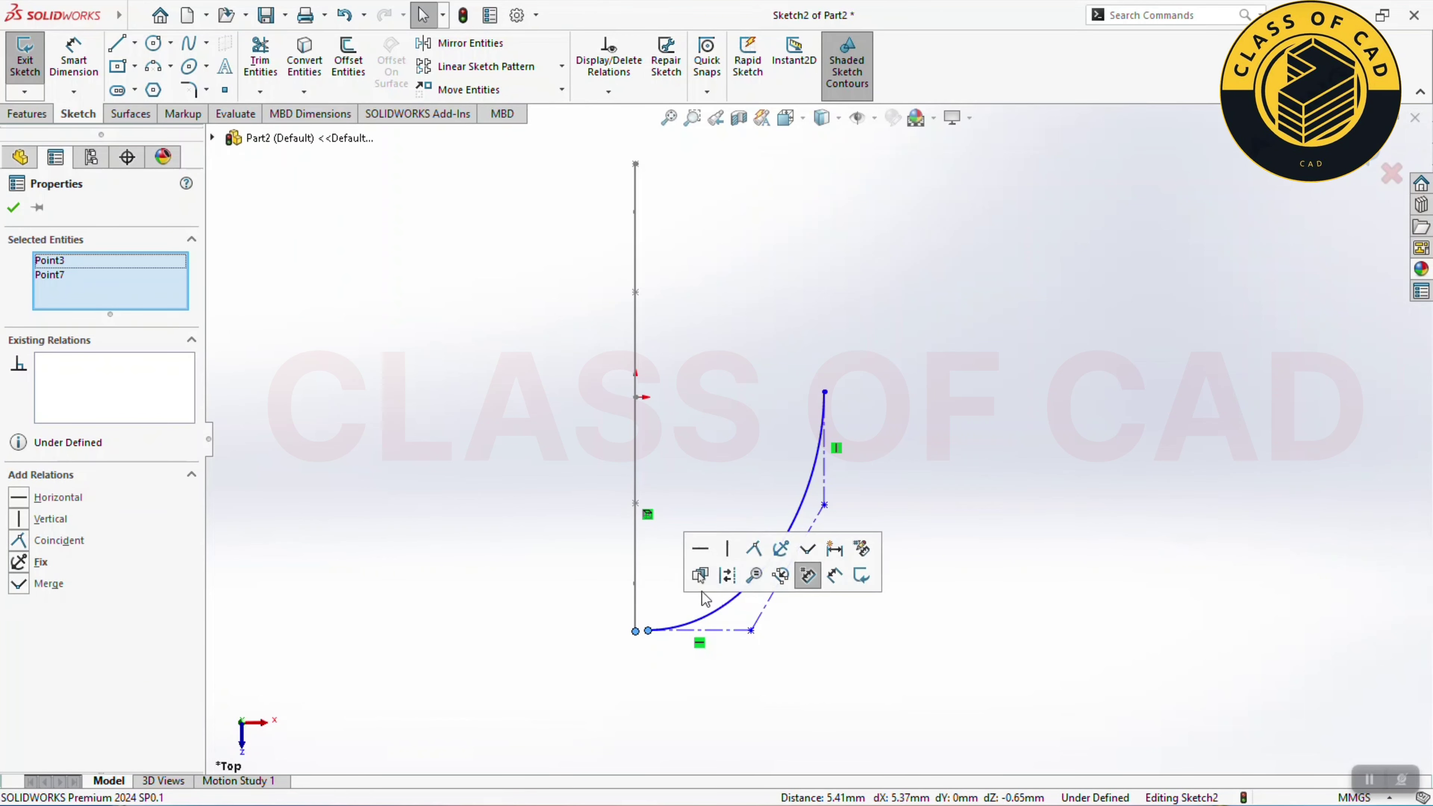
{"action": "left_click", "coordinate": [751, 559]}
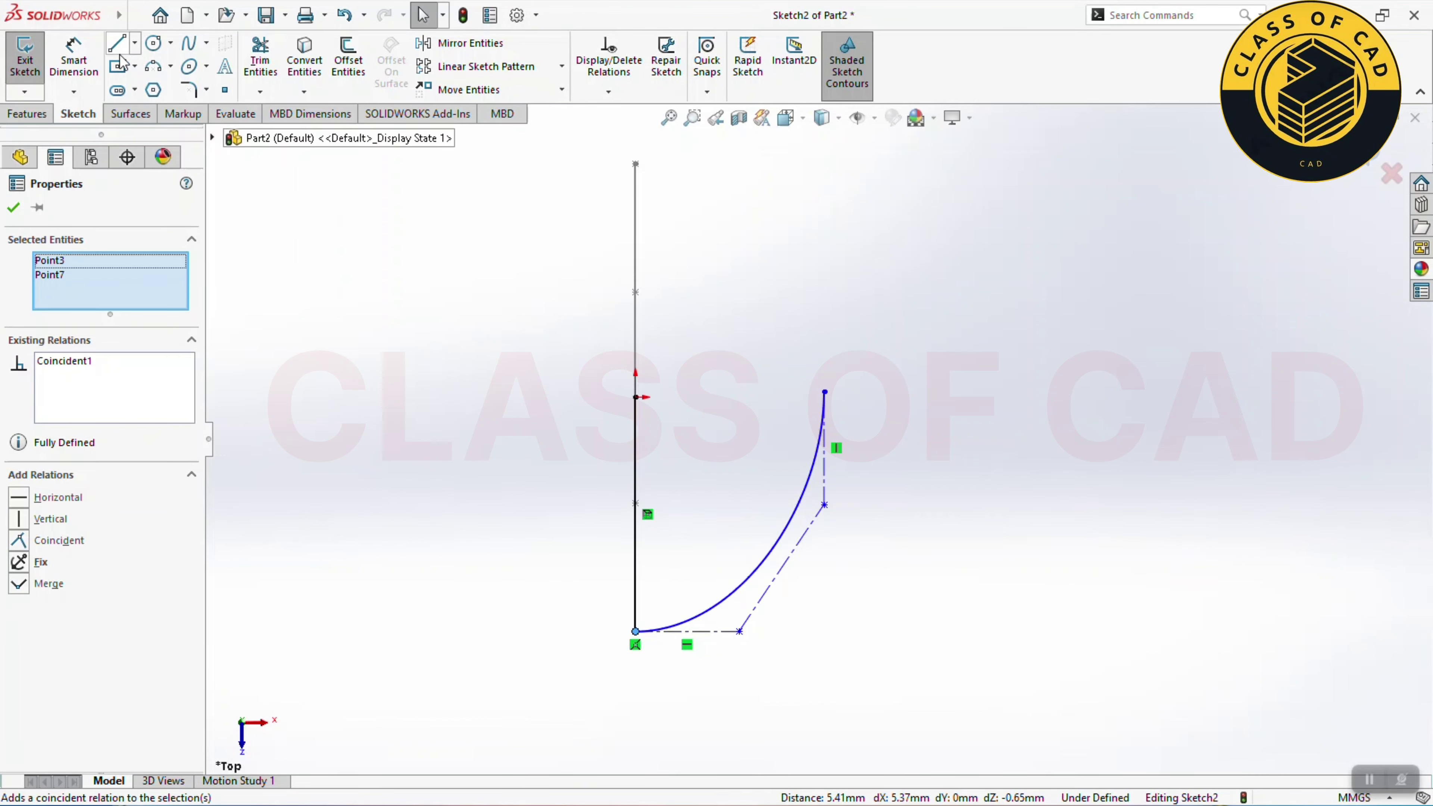
{"action": "left_click", "coordinate": [73, 57]}
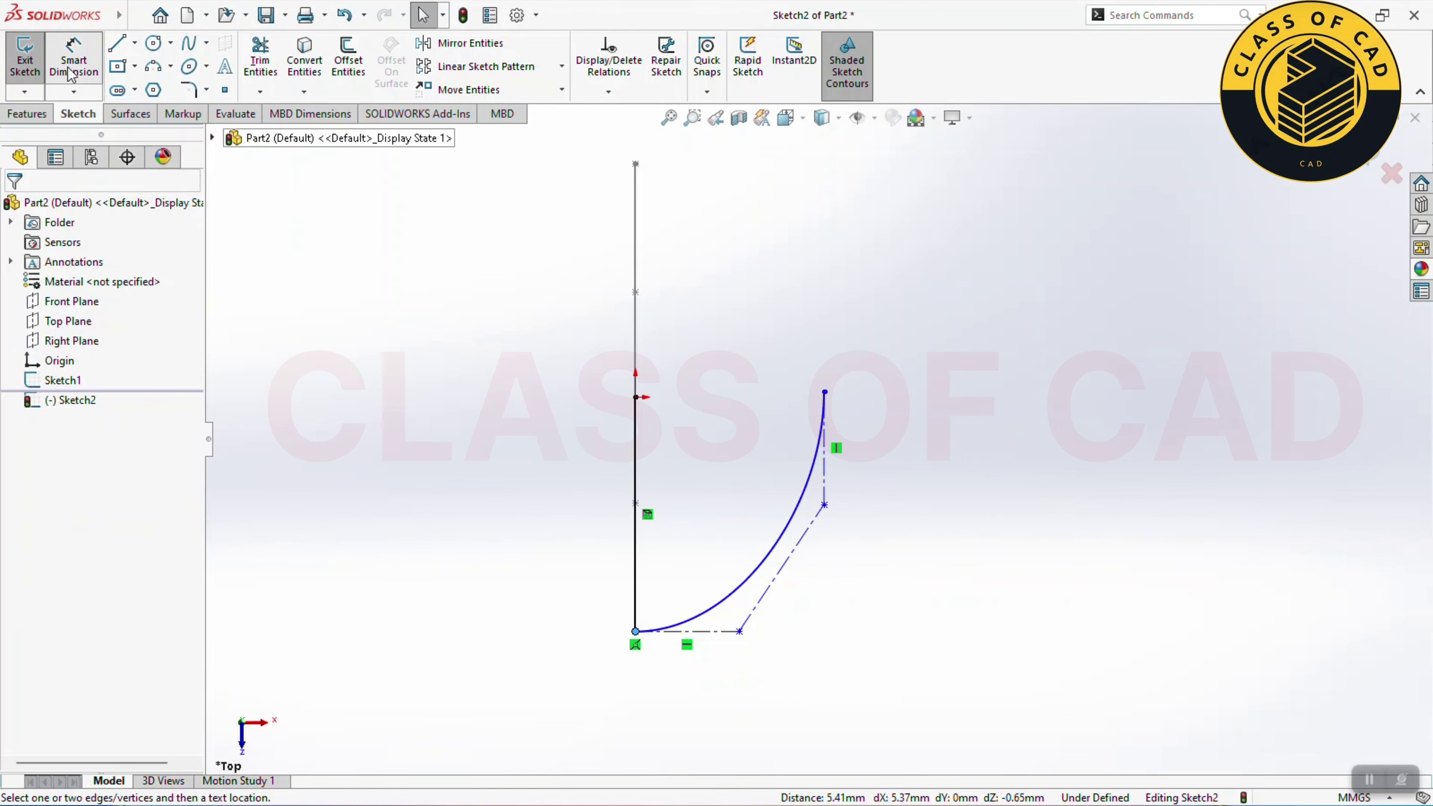
{"action": "left_click", "coordinate": [636, 398]}
Step: Dimension the spline: 80 horizontal distance, 50 right vertical side, and the bottom width
{"action": "left_click", "coordinate": [825, 392]}
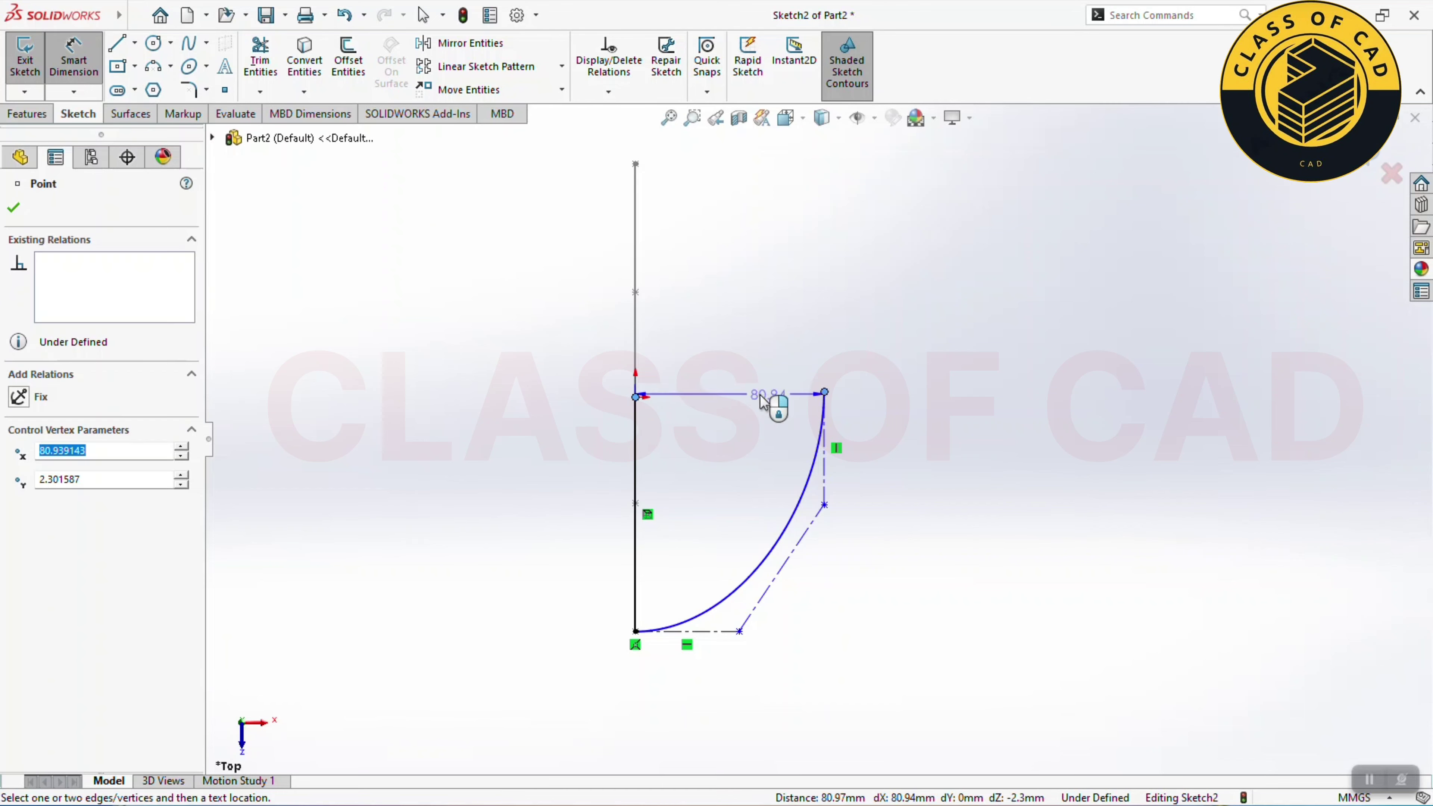
{"action": "left_click", "coordinate": [742, 402]}
{"action": "key", "text": "Return"}
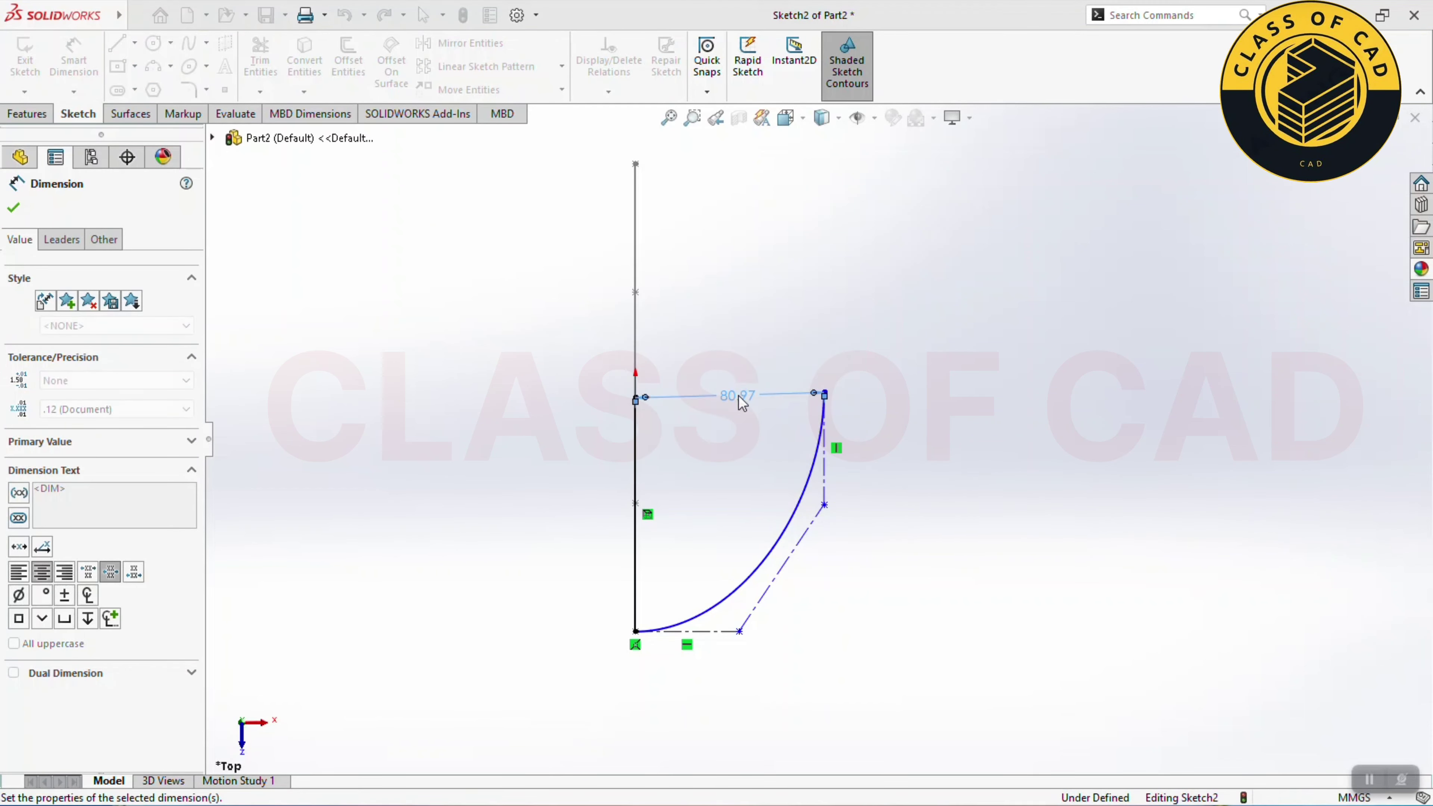
{"action": "left_click", "coordinate": [823, 466]}
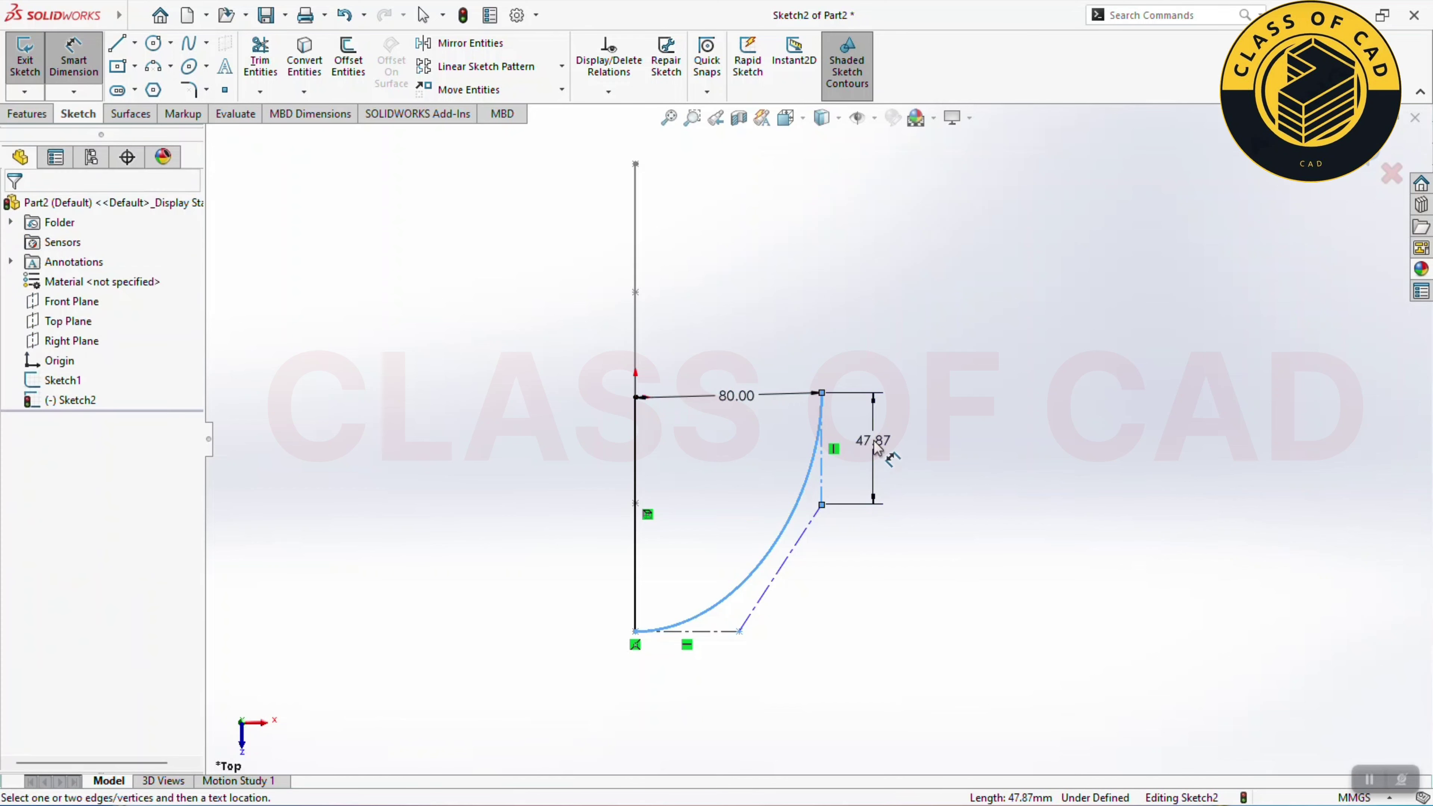
{"action": "left_click", "coordinate": [877, 449]}
{"action": "type", "text": "50"}
{"action": "key", "text": "Return"}
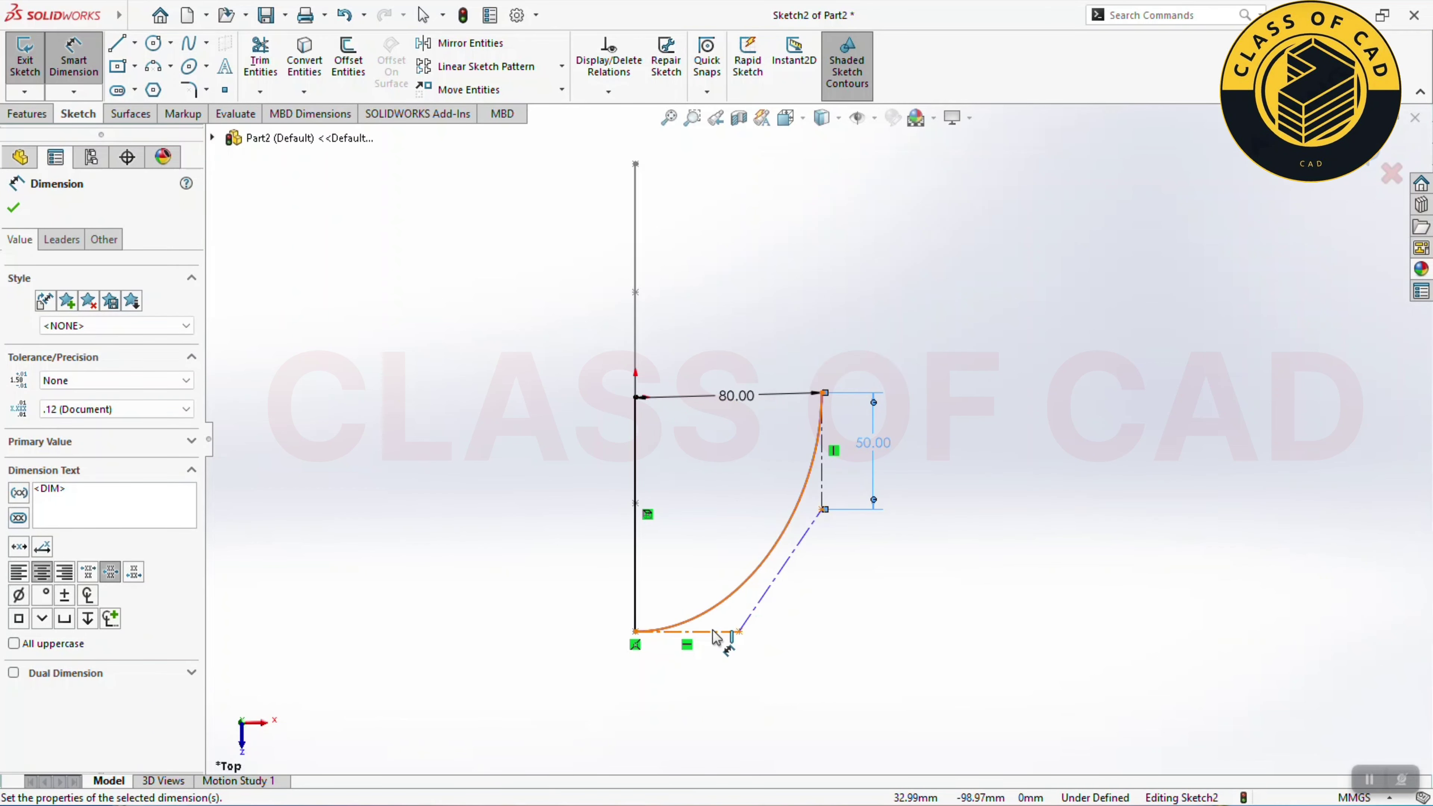
{"action": "left_click", "coordinate": [706, 631]}
{"action": "left_click", "coordinate": [706, 669]}
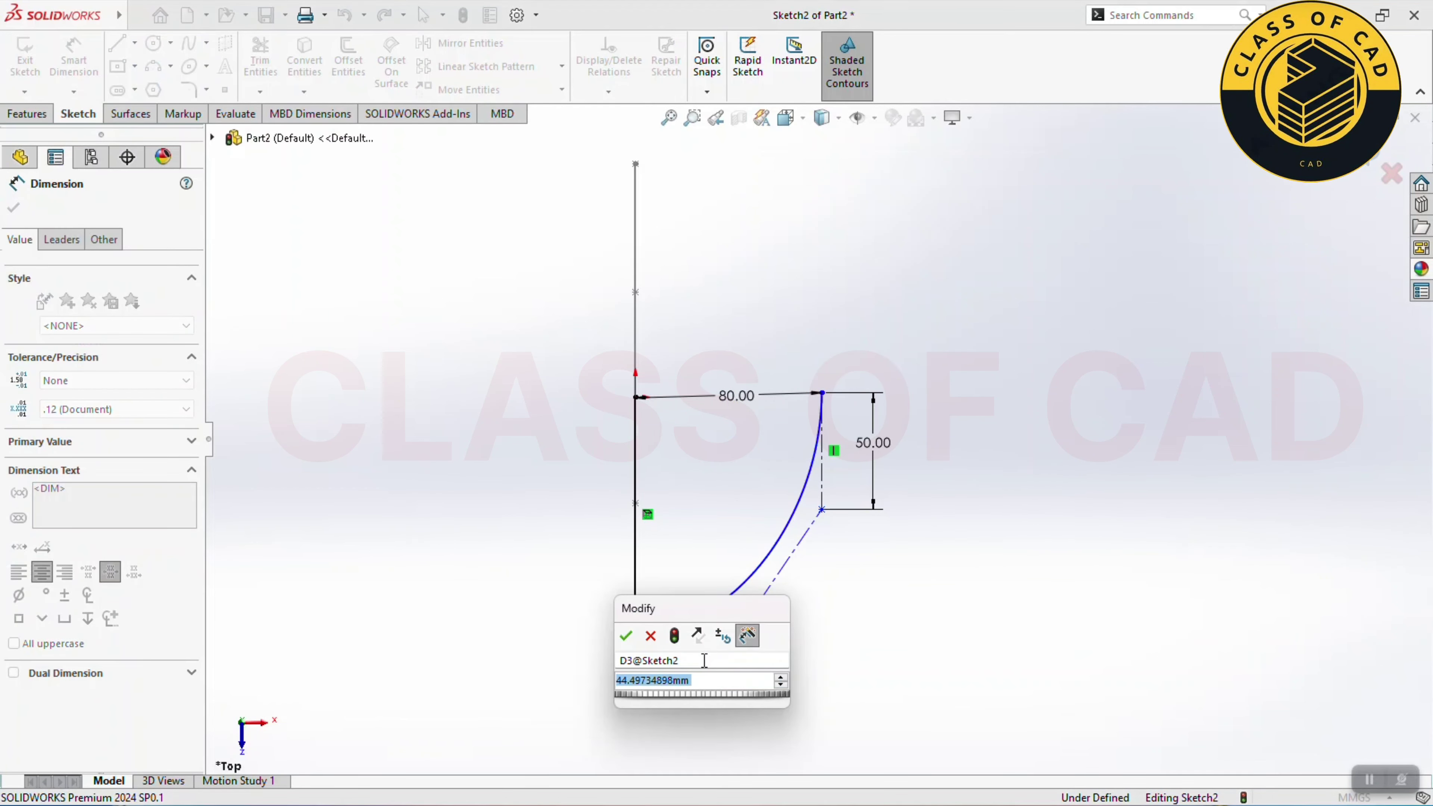
{"action": "type", "text": "44.5"}
{"action": "key", "text": "Return"}
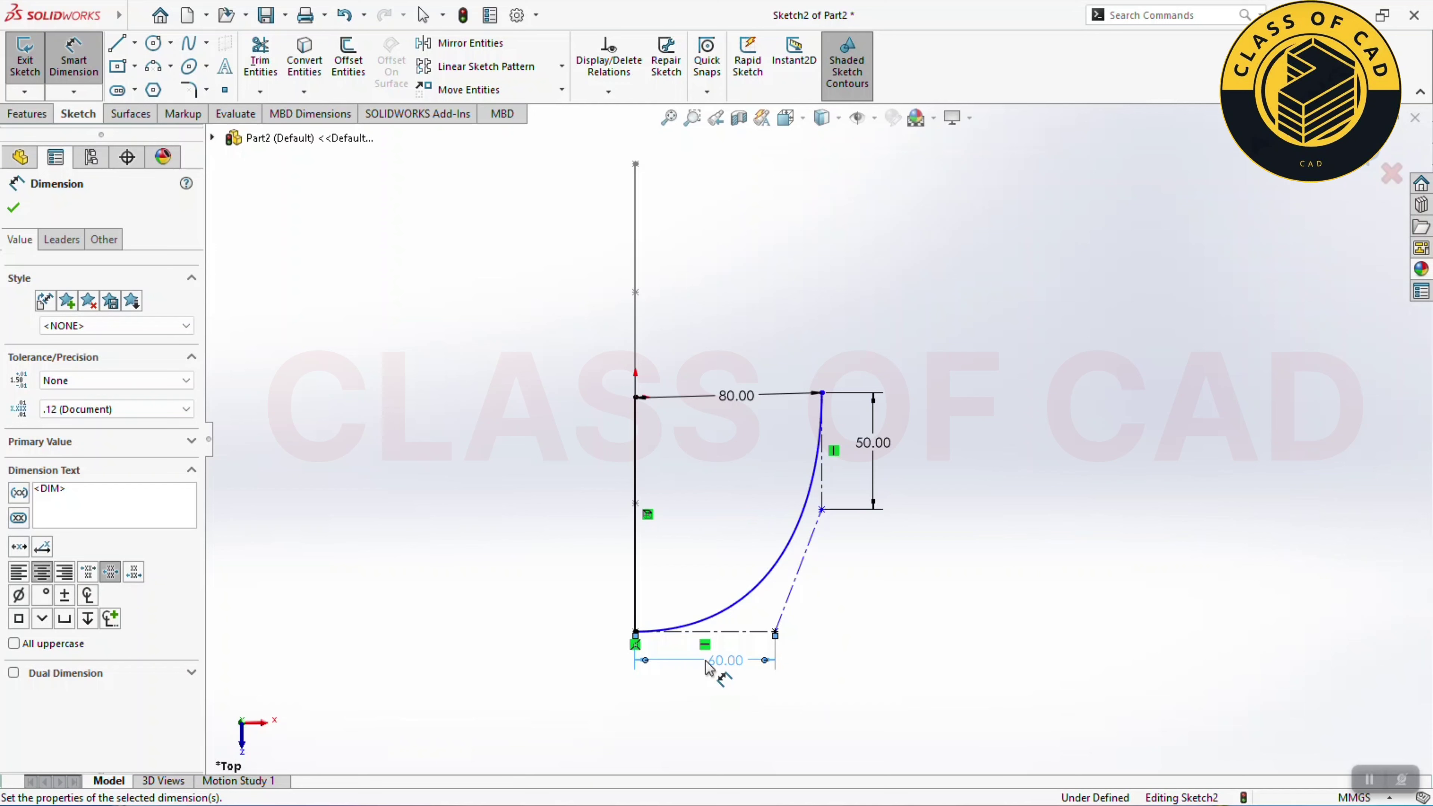
{"action": "key", "text": "Escape"}
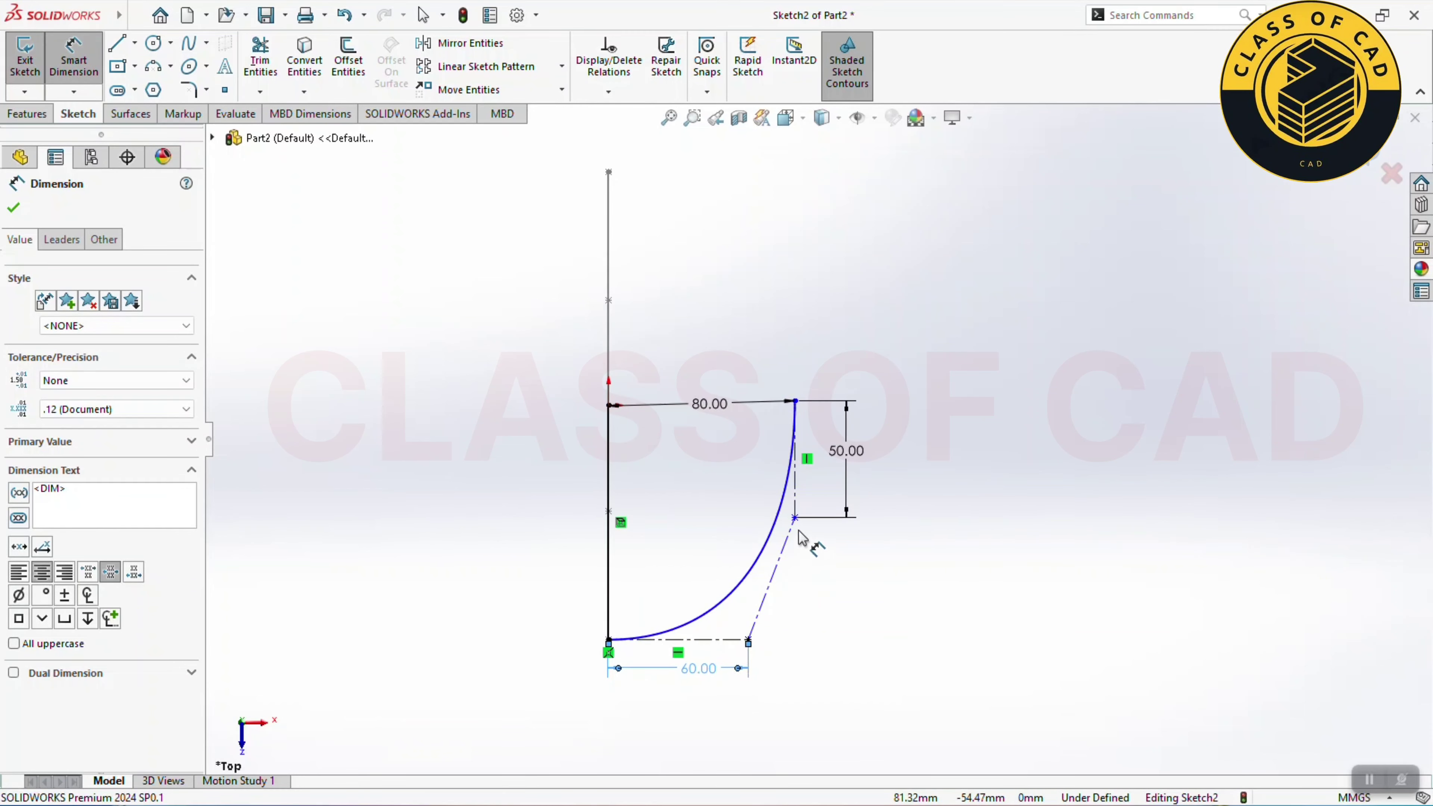
Step: Make the spline's top endpoint horizontal with the left start point
{"action": "left_click", "coordinate": [801, 502]}
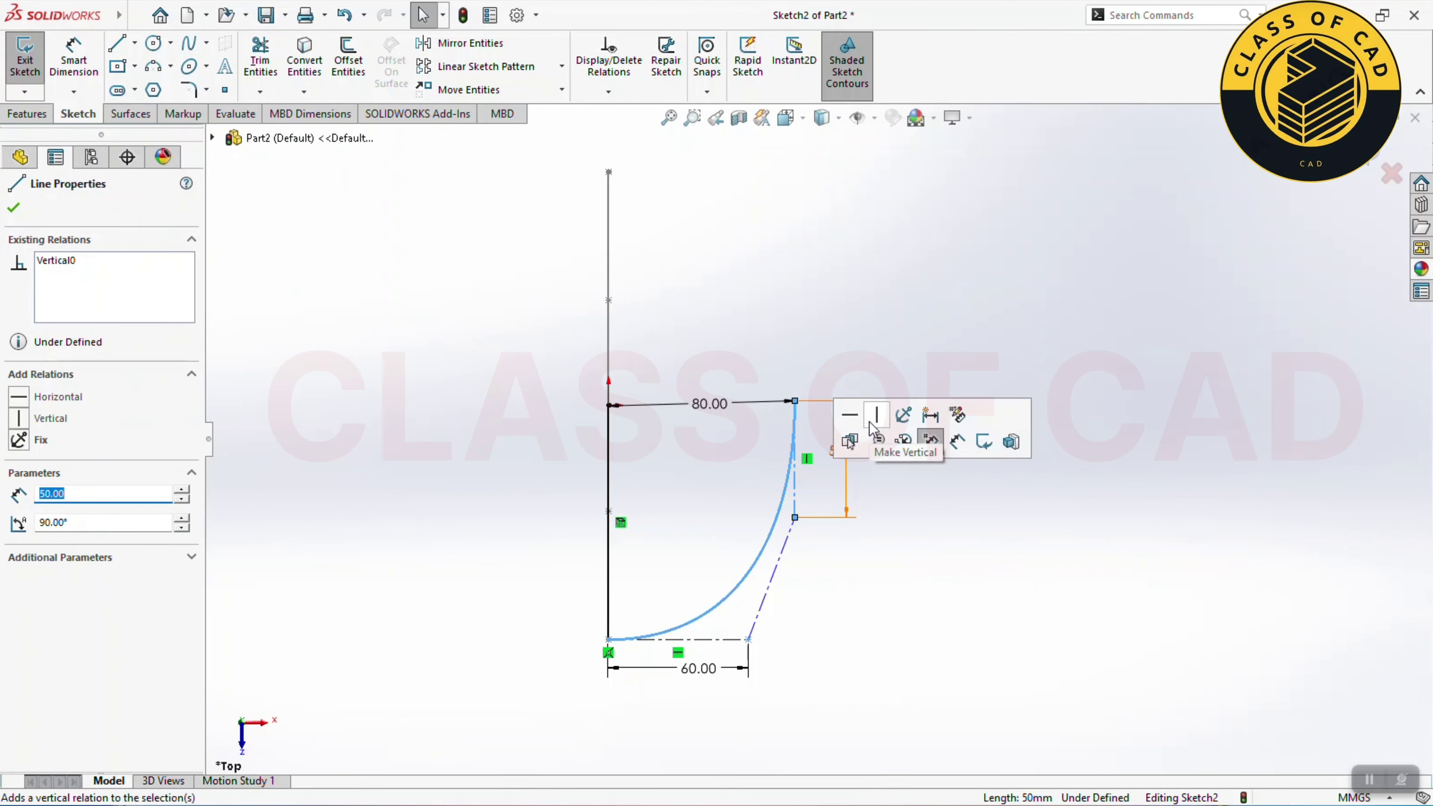
{"action": "left_click", "coordinate": [900, 626]}
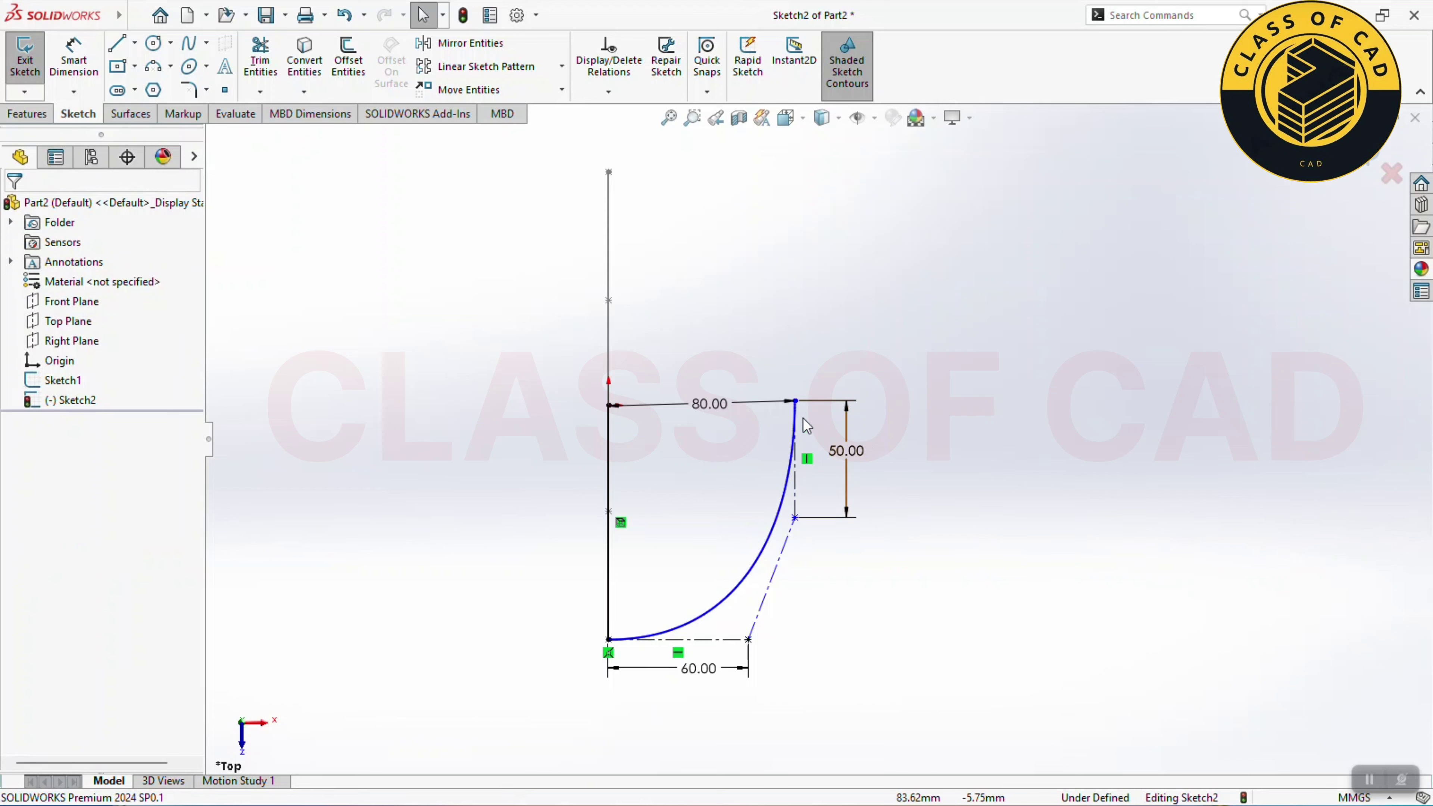
{"action": "left_click", "coordinate": [795, 401]}
{"action": "left_click", "coordinate": [610, 406], "text": "ctrl"}
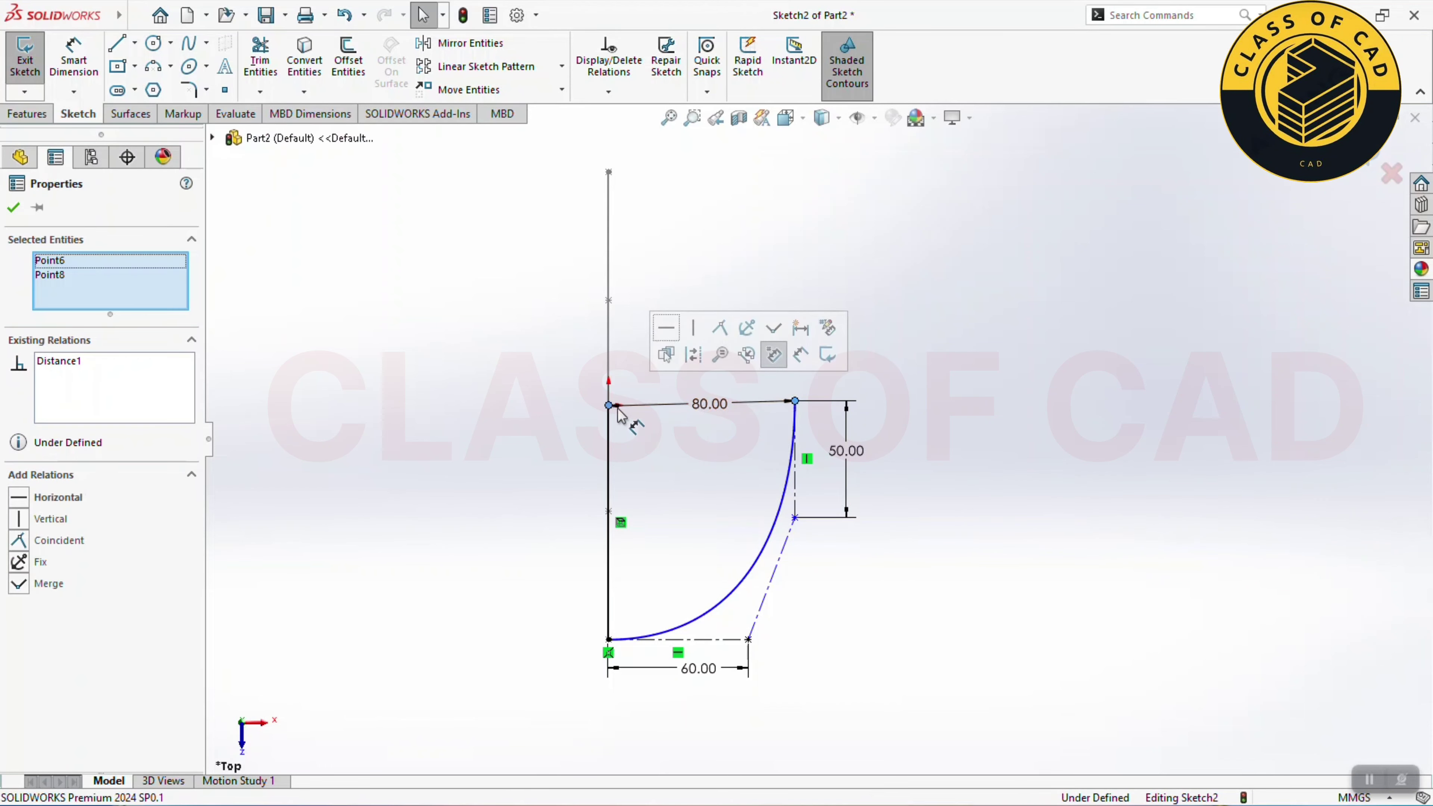
{"action": "left_click", "coordinate": [767, 353]}
{"action": "left_click", "coordinate": [1019, 473]}
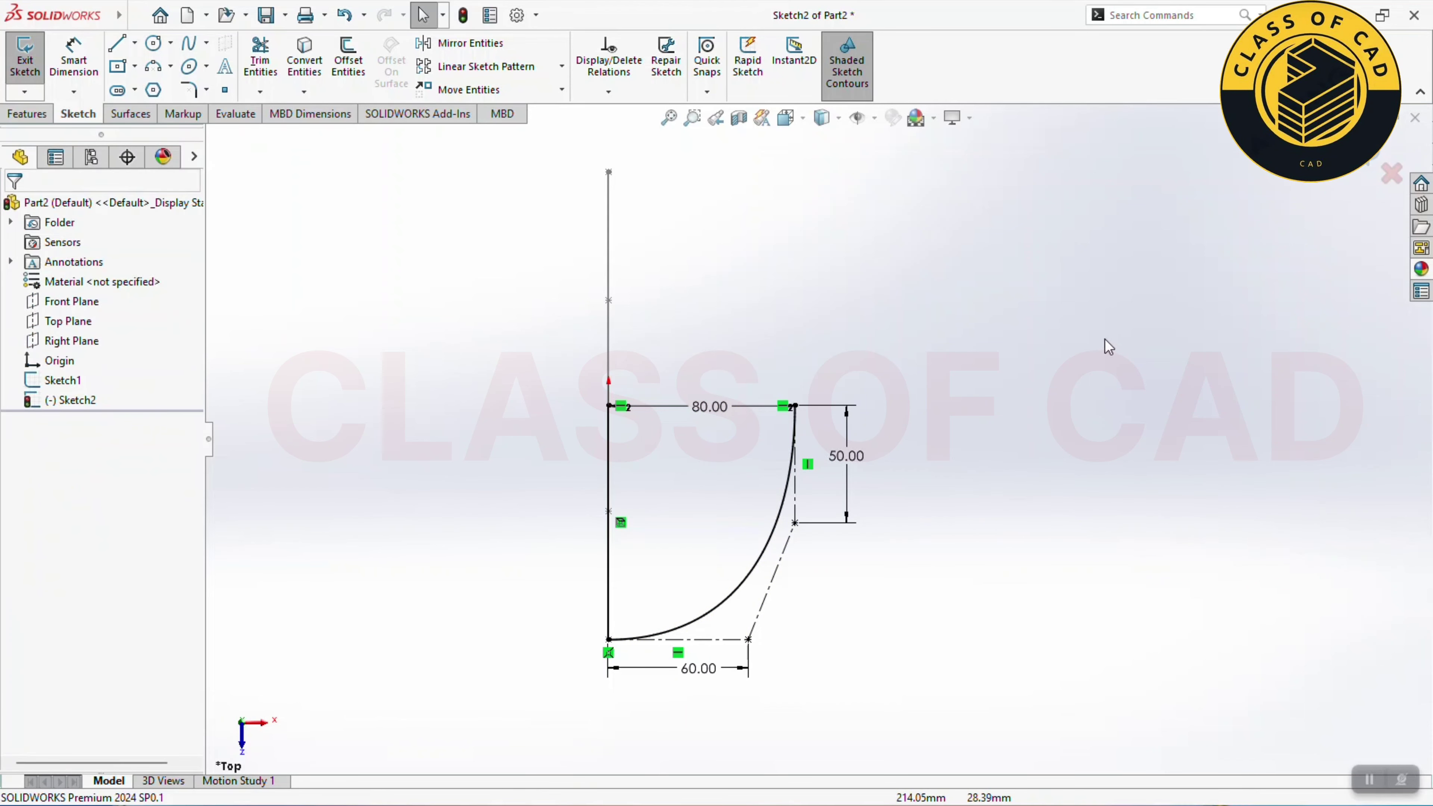
Step: Draw a horizontal centerline through the two top points
{"action": "left_click", "coordinate": [135, 42]}
{"action": "left_click", "coordinate": [144, 86]}
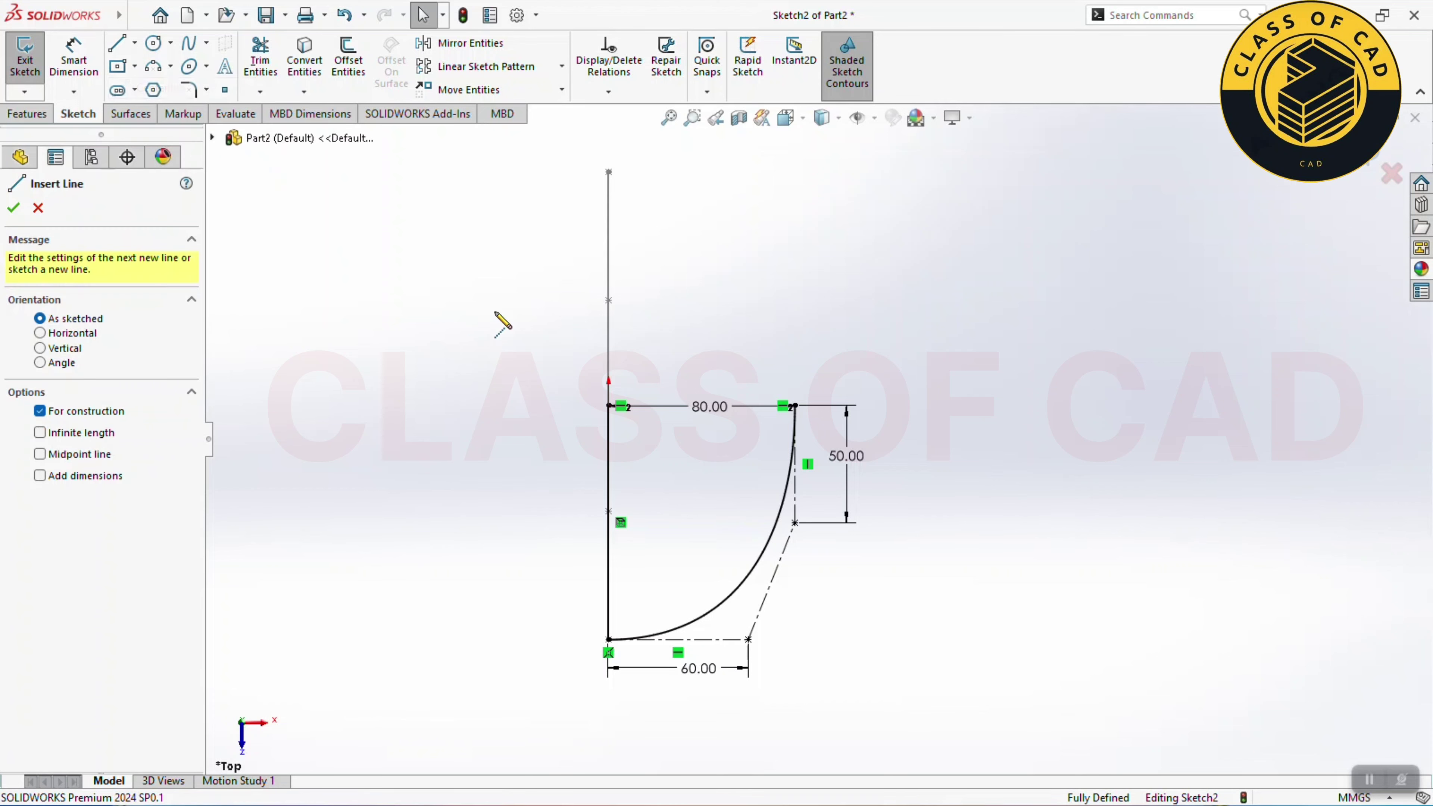
{"action": "left_click_drag", "start_coordinate": [610, 406], "coordinate": [927, 405]}
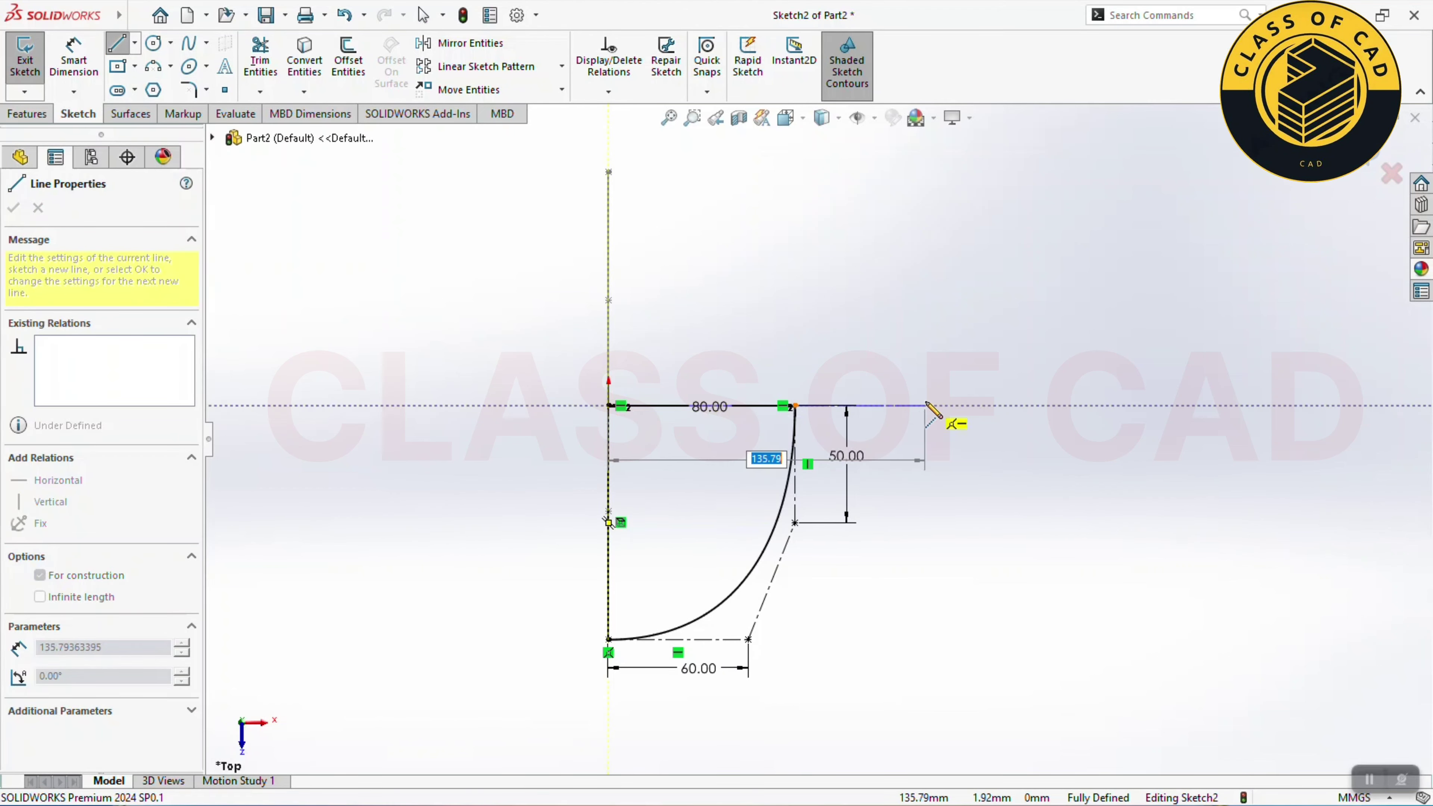
{"action": "key", "text": "Escape"}
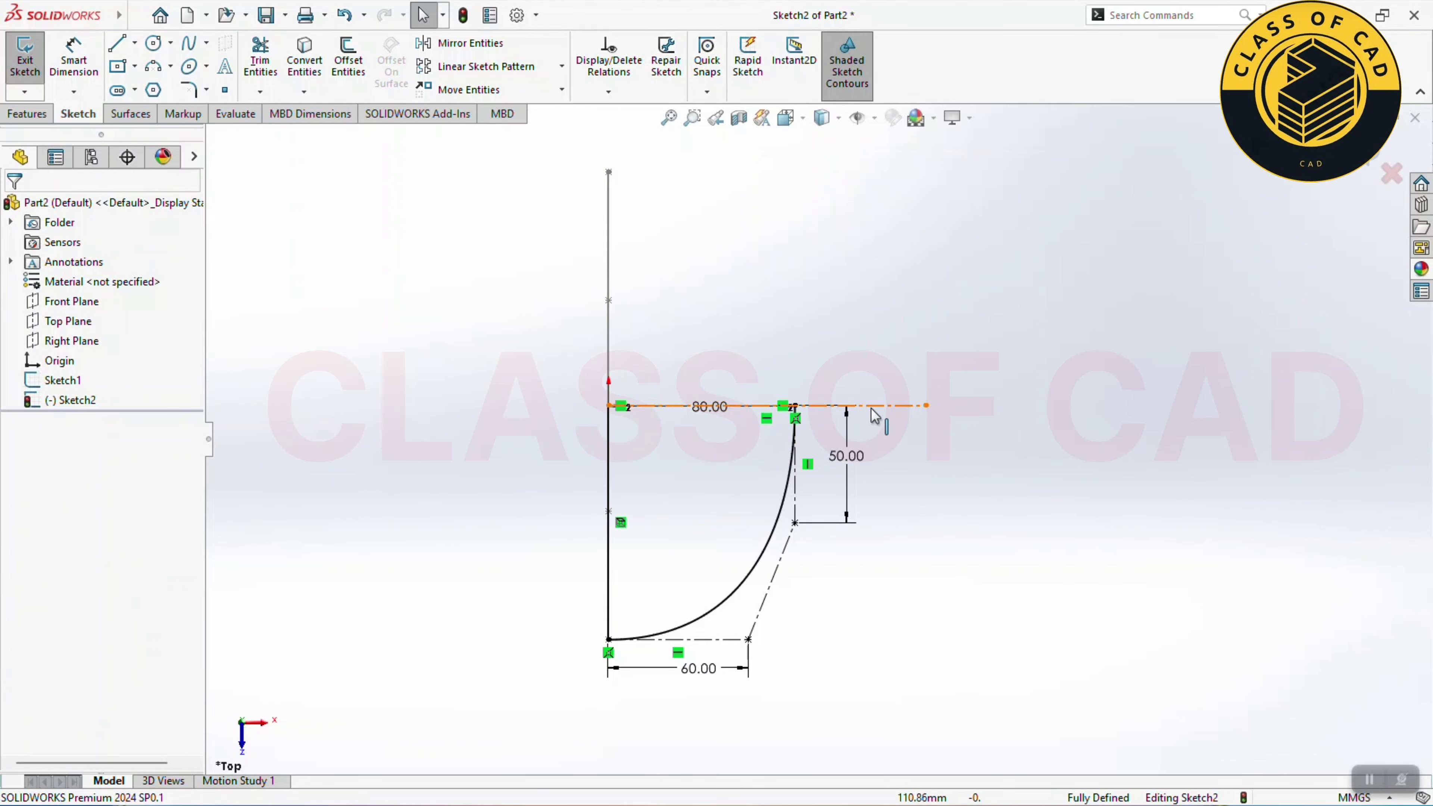
Step: Mirror the spline about the horizontal centerline and exit Sketch2
{"action": "left_click", "coordinate": [847, 405]}
{"action": "left_click", "coordinate": [787, 508], "text": "ctrl"}
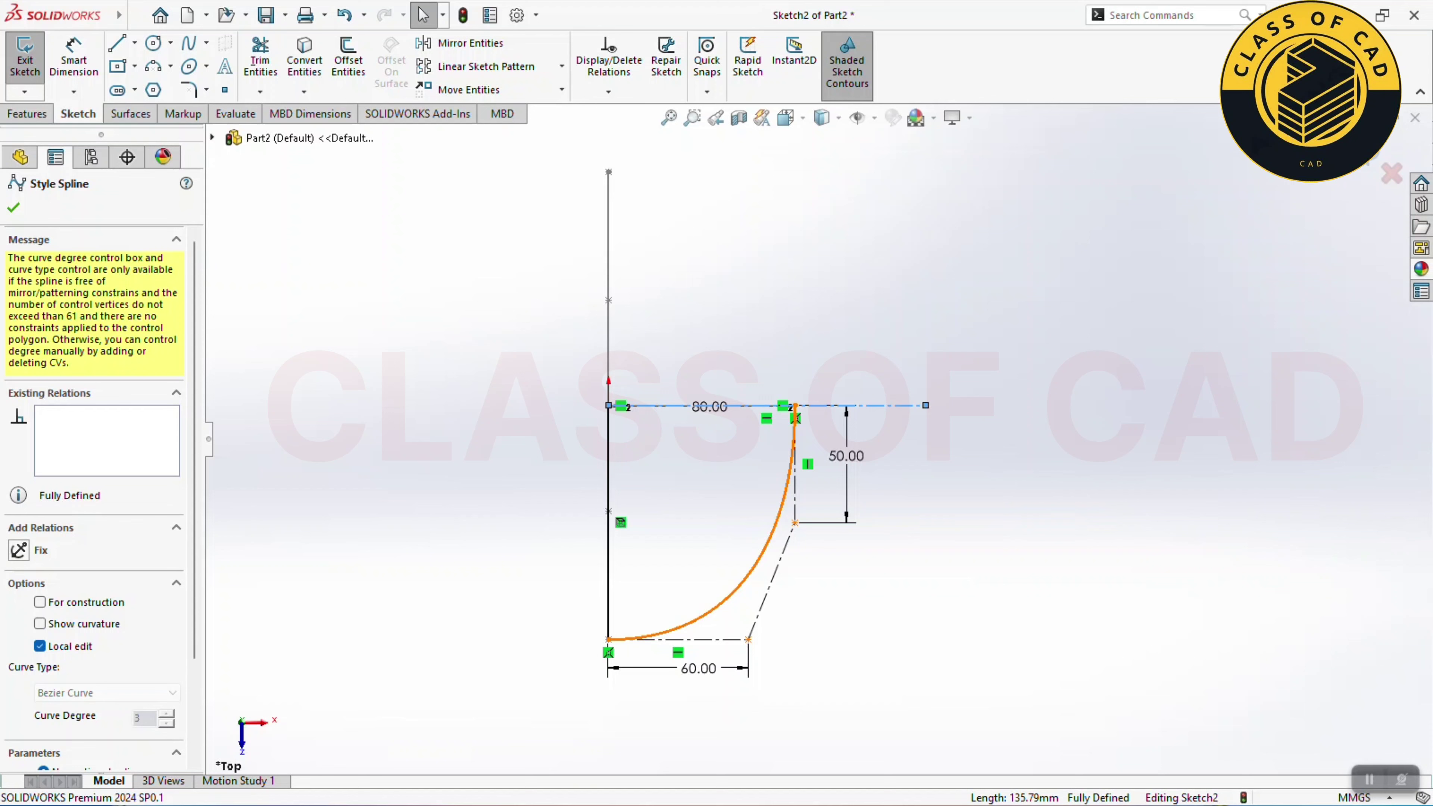
{"action": "left_click", "coordinate": [460, 52]}
{"action": "middle_click_drag", "start_coordinate": [636, 367], "coordinate": [622, 397], "text": "ctrl"}
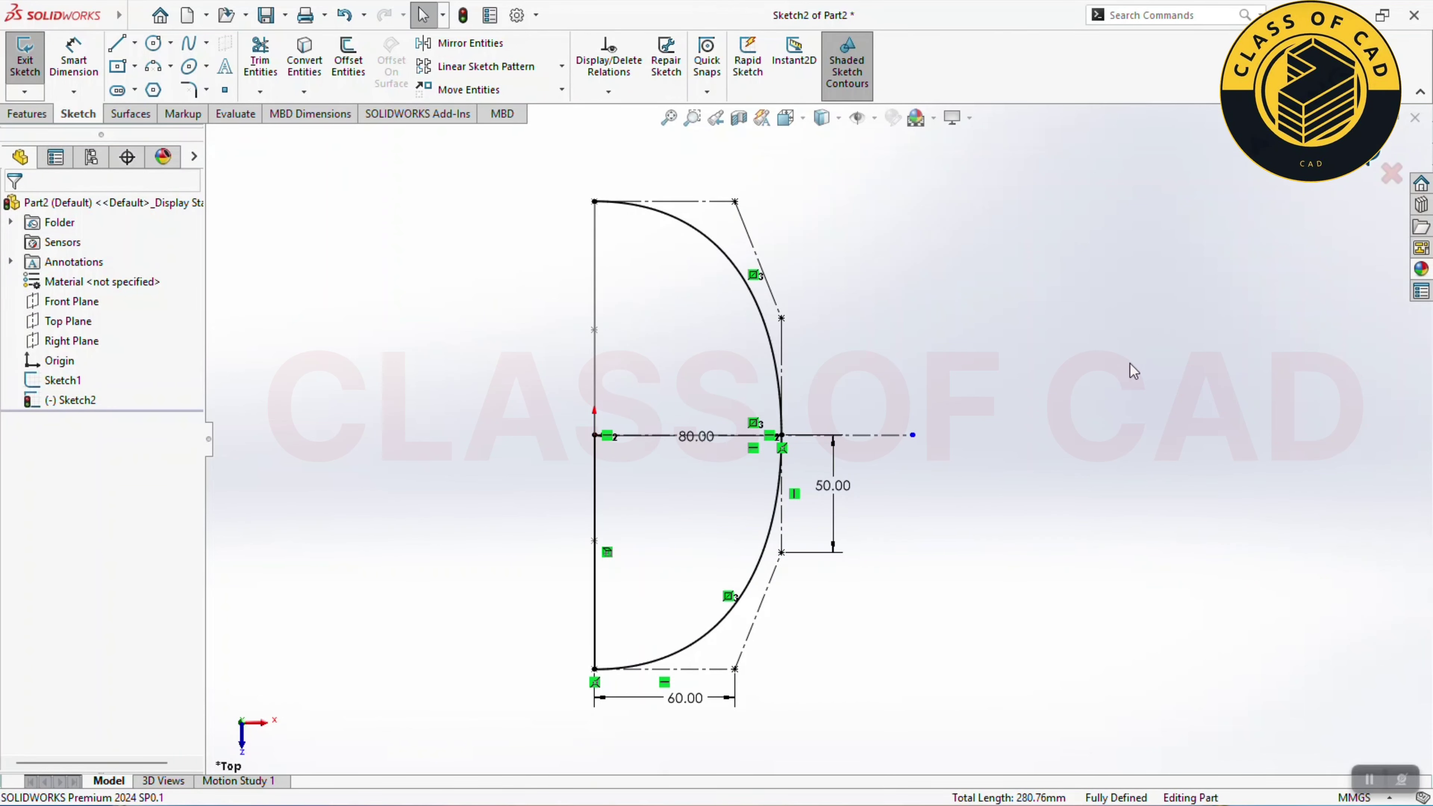
{"action": "key", "text": "ctrl+b"}
Step: Switch to isometric view and start a new sketch on the Front Plane
{"action": "key", "text": "ctrl+7"}
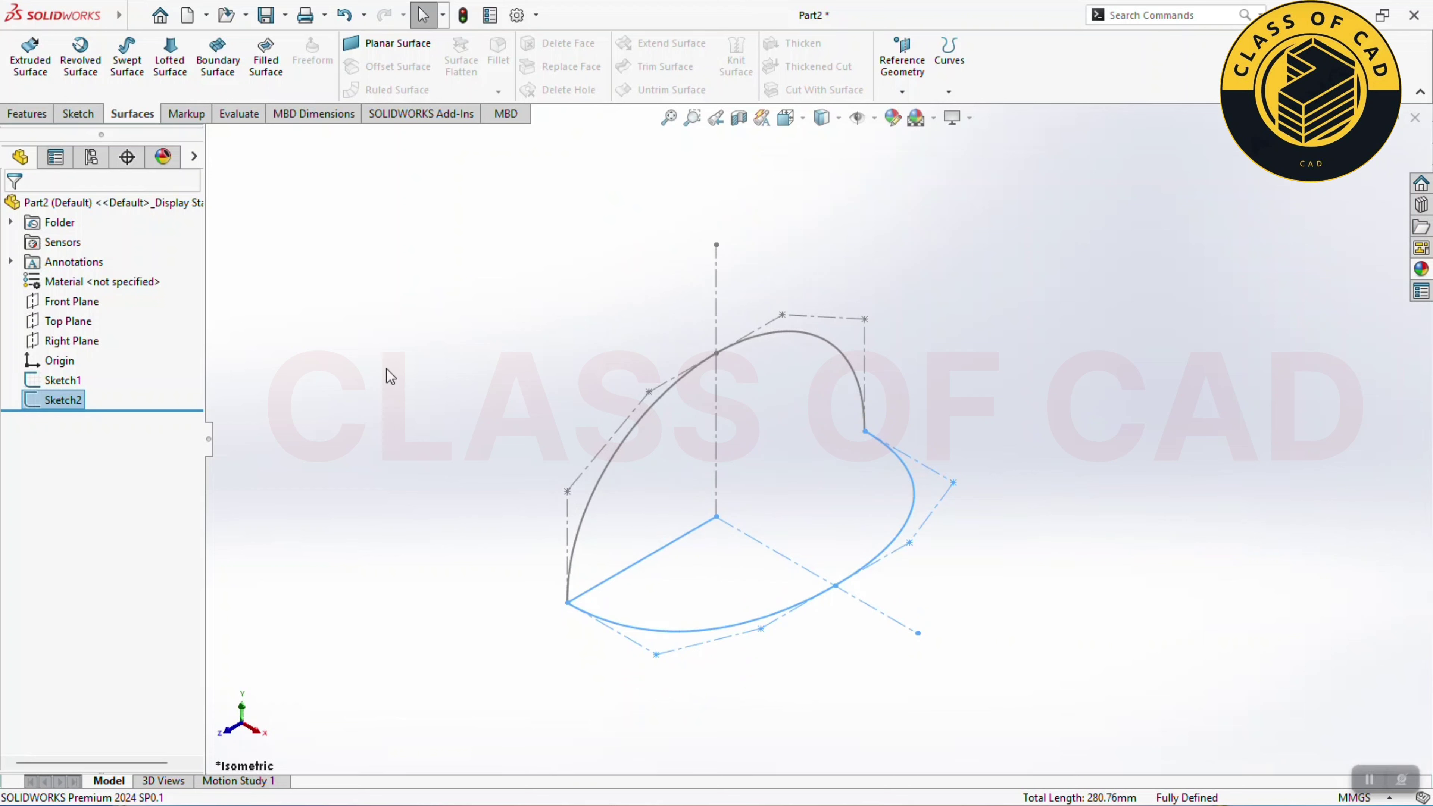
{"action": "left_click", "coordinate": [390, 377]}
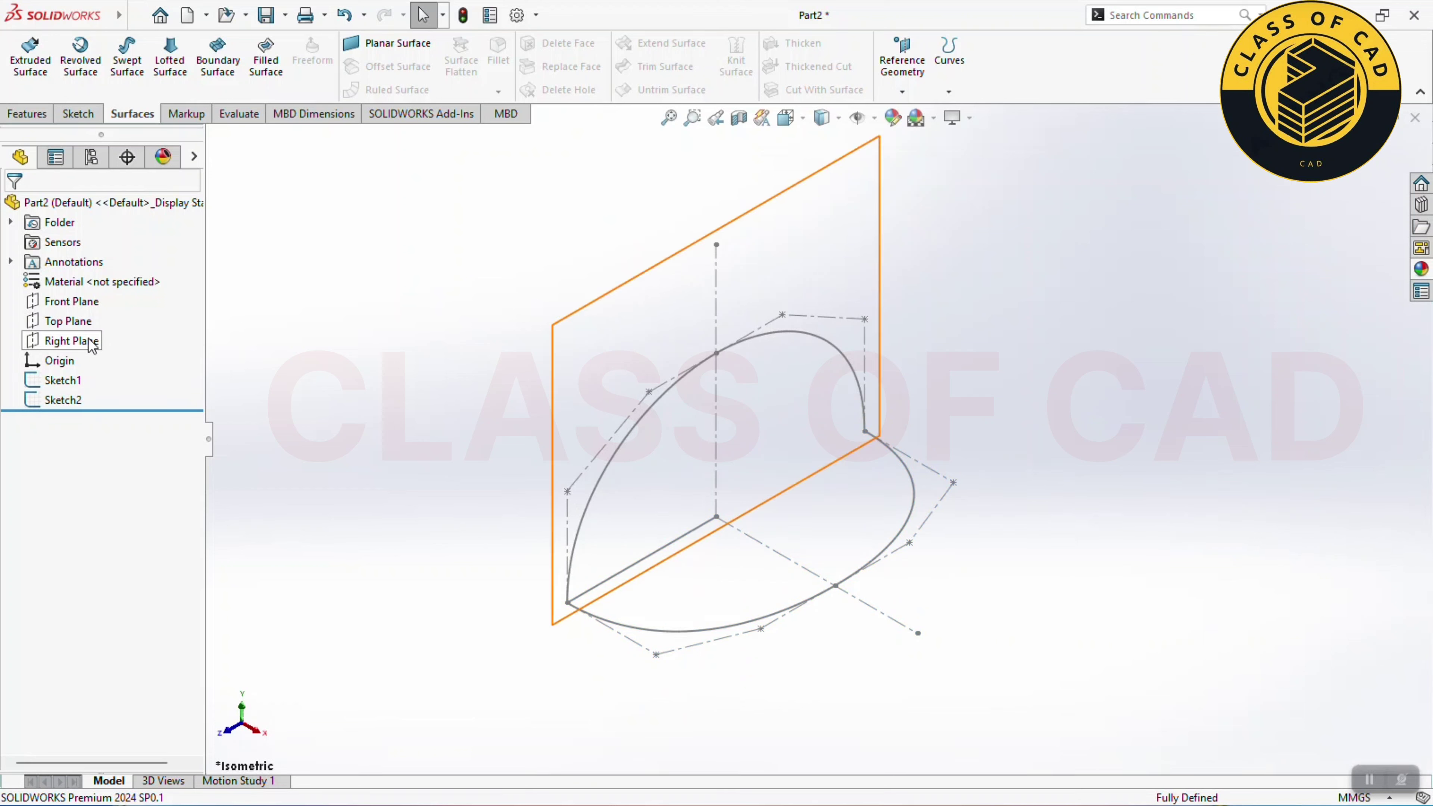
{"action": "left_click", "coordinate": [81, 302]}
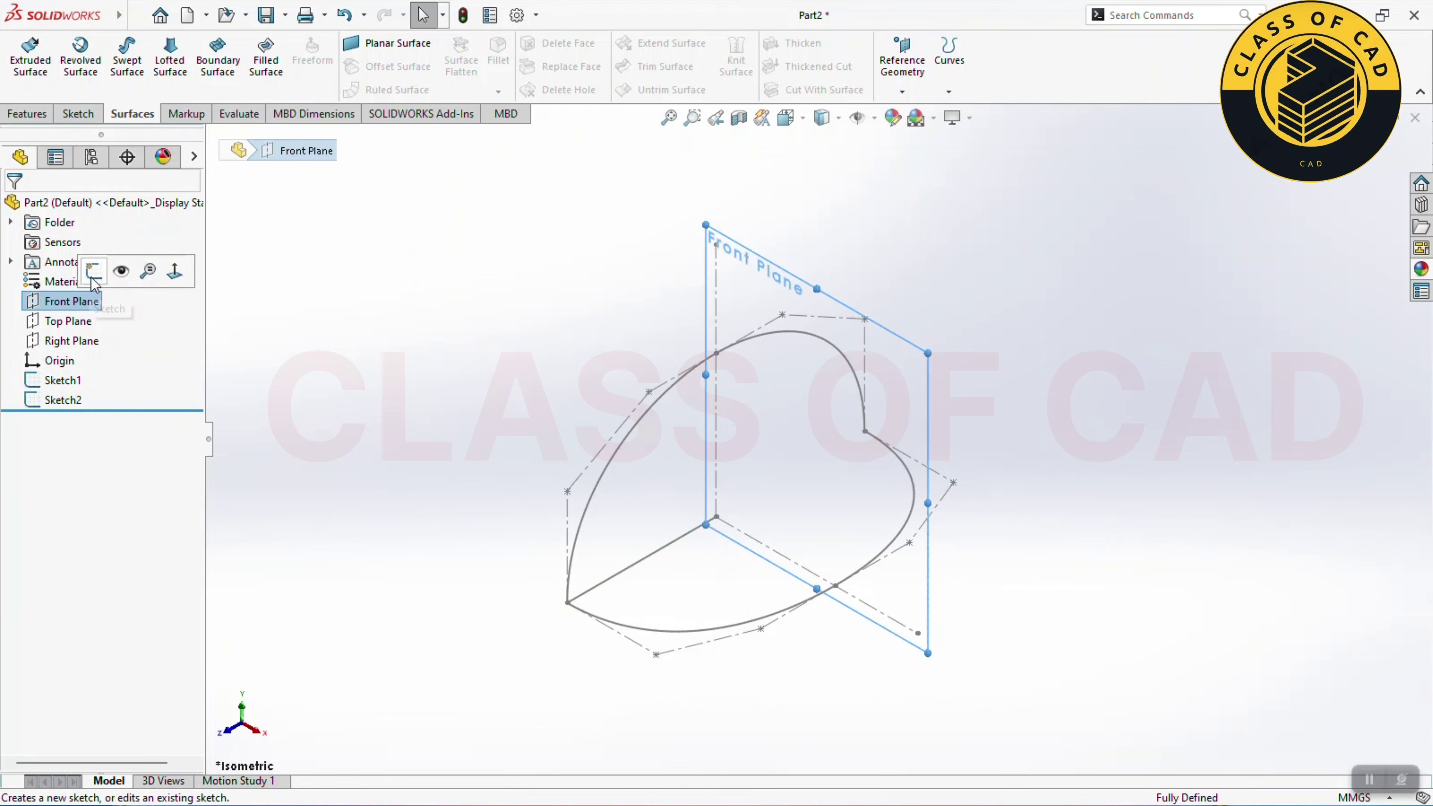
{"action": "left_click", "coordinate": [90, 270]}
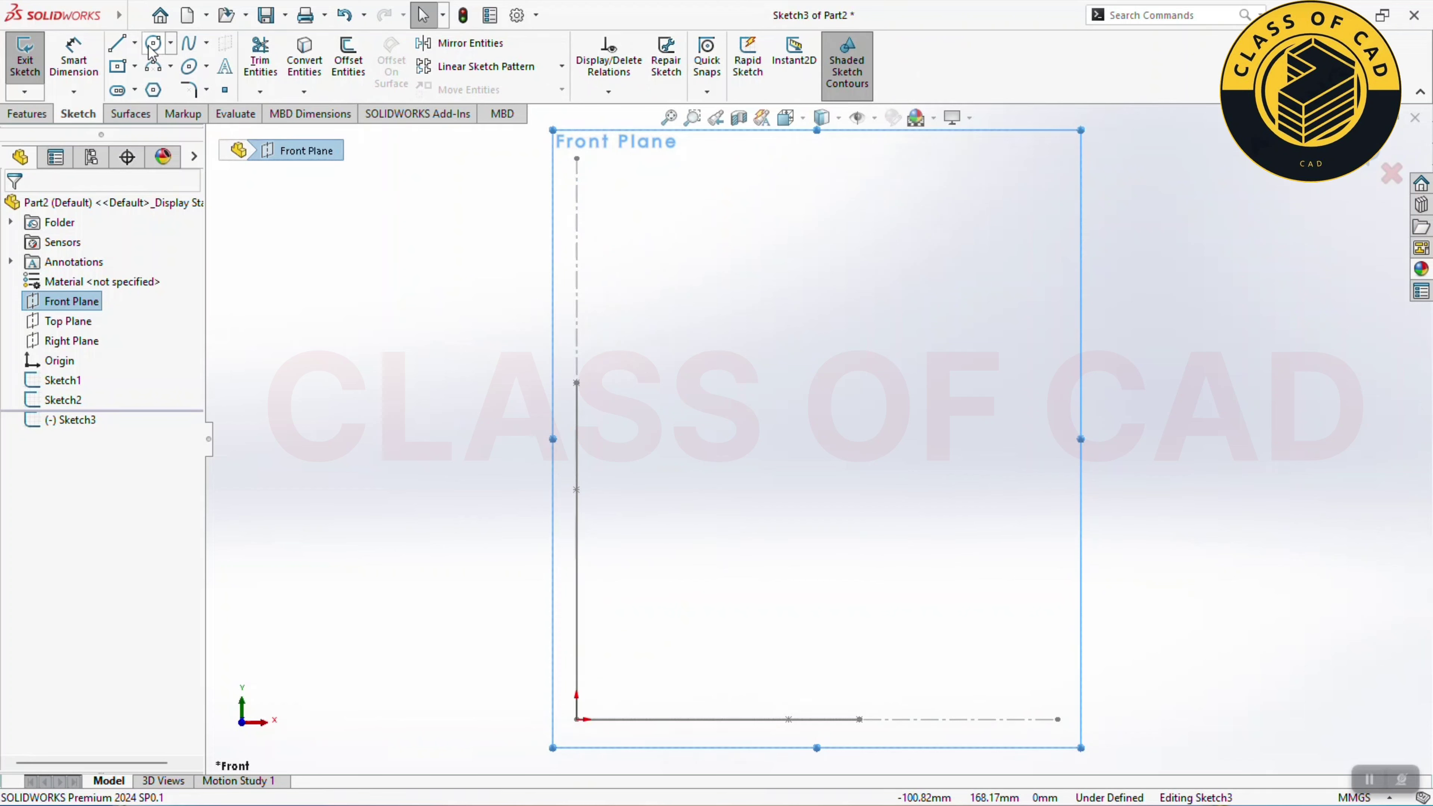
Step: Draw a four-point style spline from the vertical line down toward the base
{"action": "left_click", "coordinate": [209, 43]}
{"action": "left_click", "coordinate": [237, 86]}
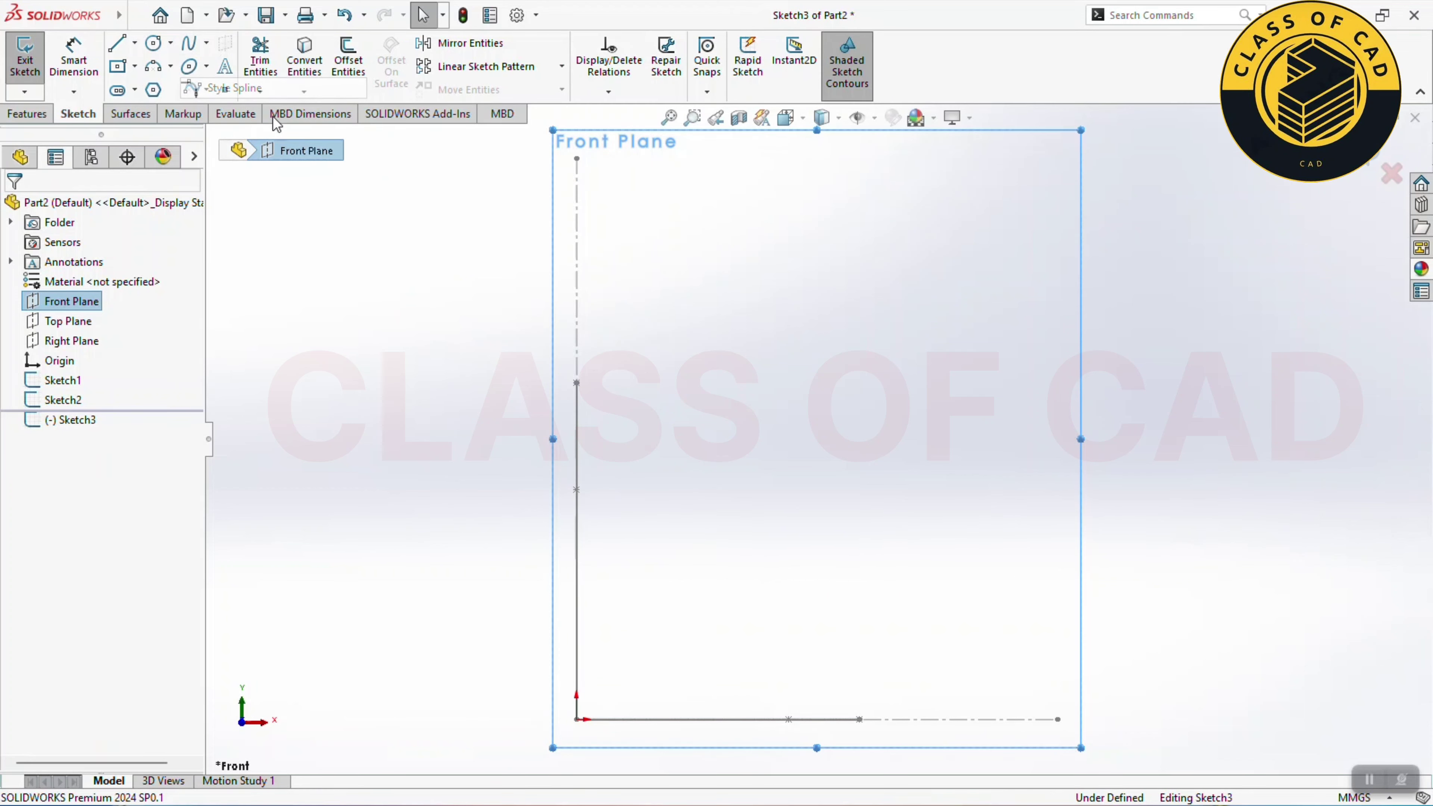
{"action": "left_click", "coordinate": [589, 382]}
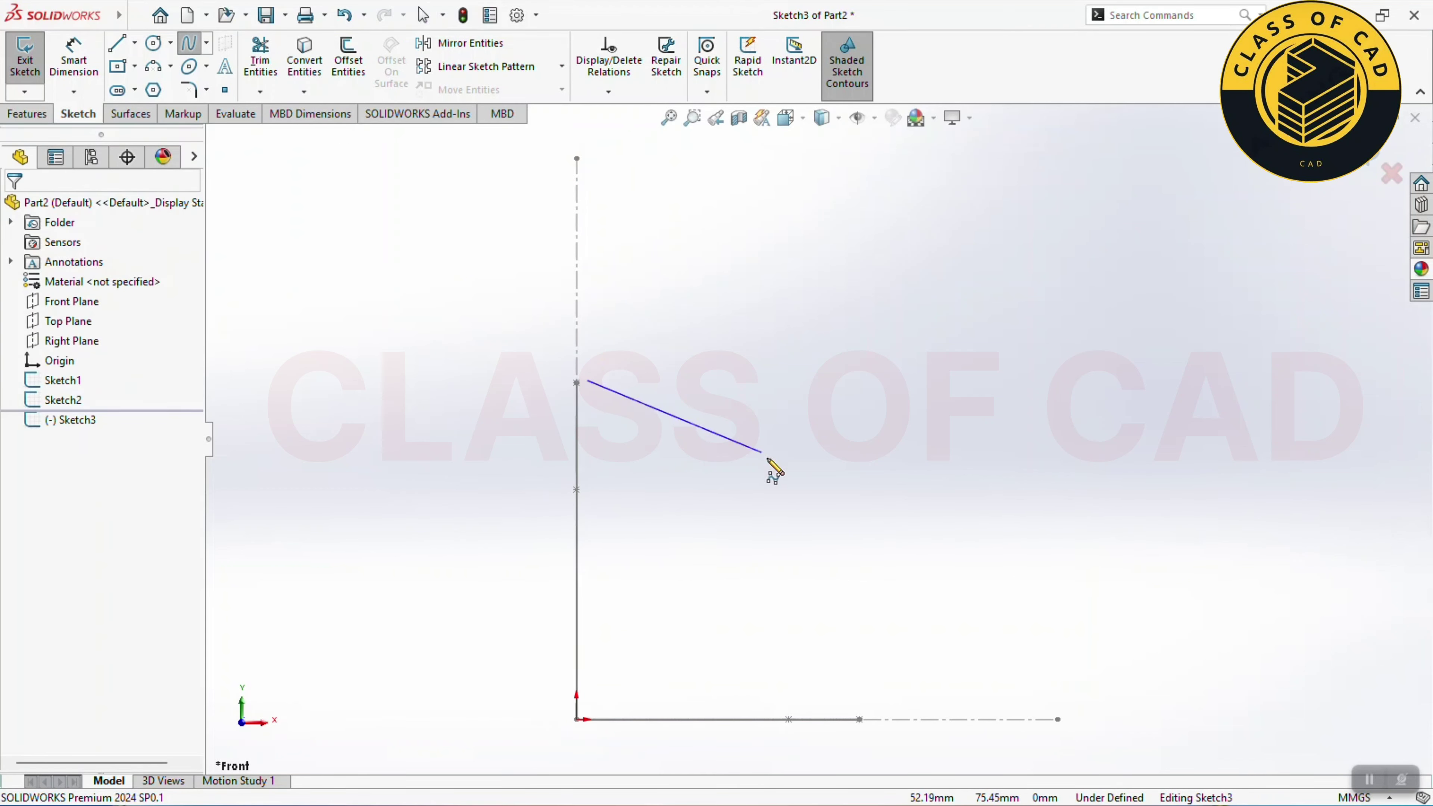
{"action": "left_click", "coordinate": [777, 394]}
{"action": "left_click", "coordinate": [838, 531]}
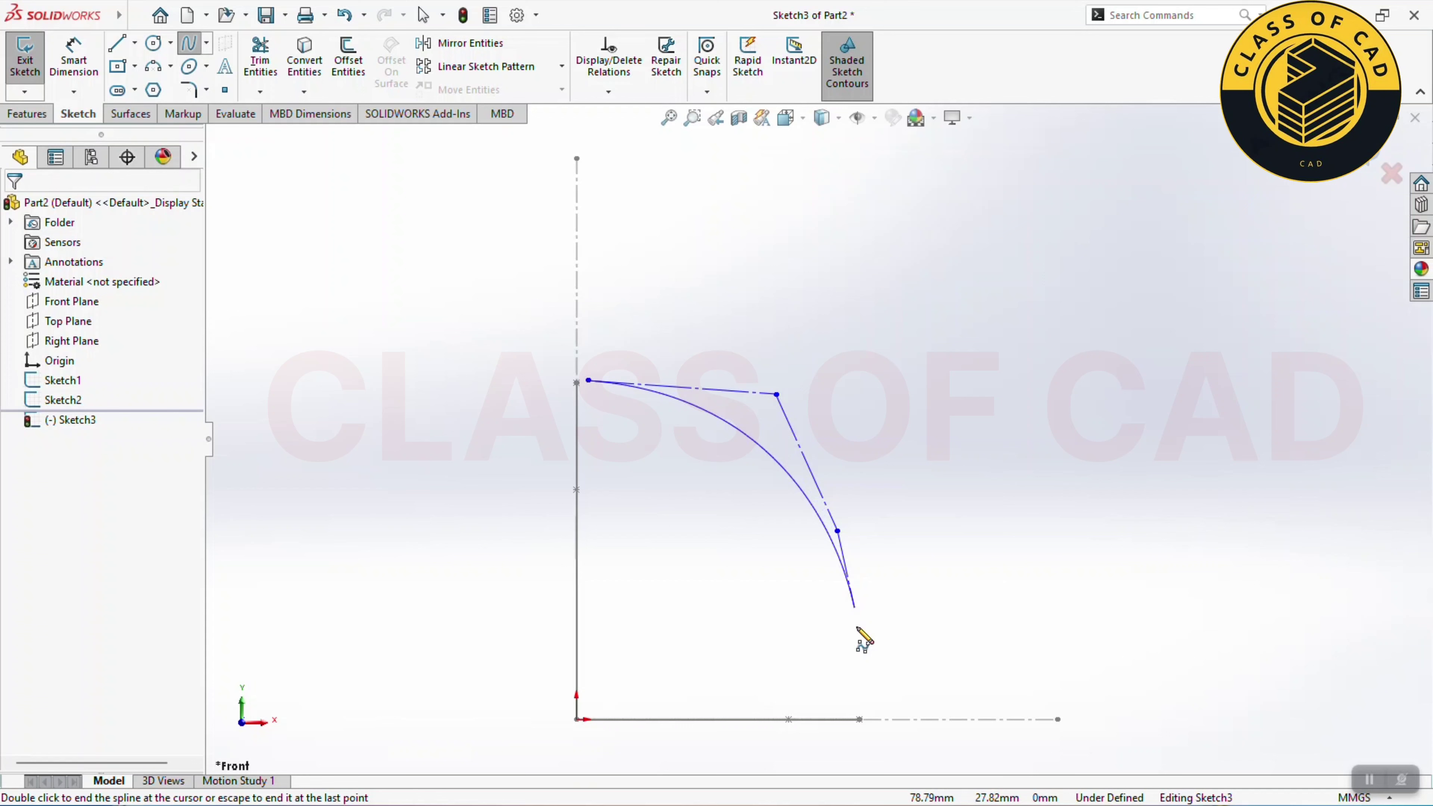
{"action": "left_click", "coordinate": [853, 687]}
{"action": "right_click", "coordinate": [910, 621]}
{"action": "left_click", "coordinate": [908, 623]}
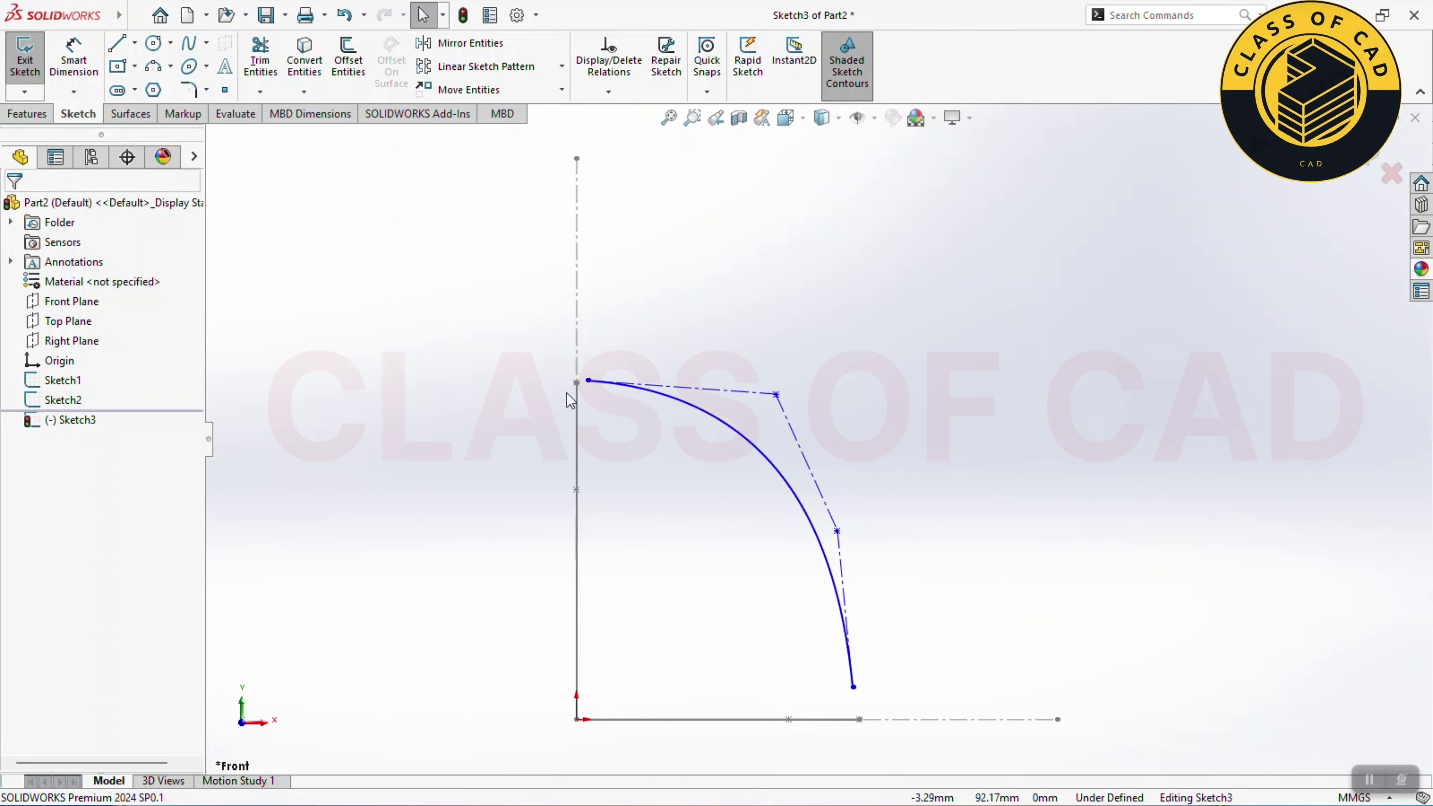
{"action": "middle_click_drag", "start_coordinate": [588, 415], "coordinate": [579, 361], "text": "ctrl"}
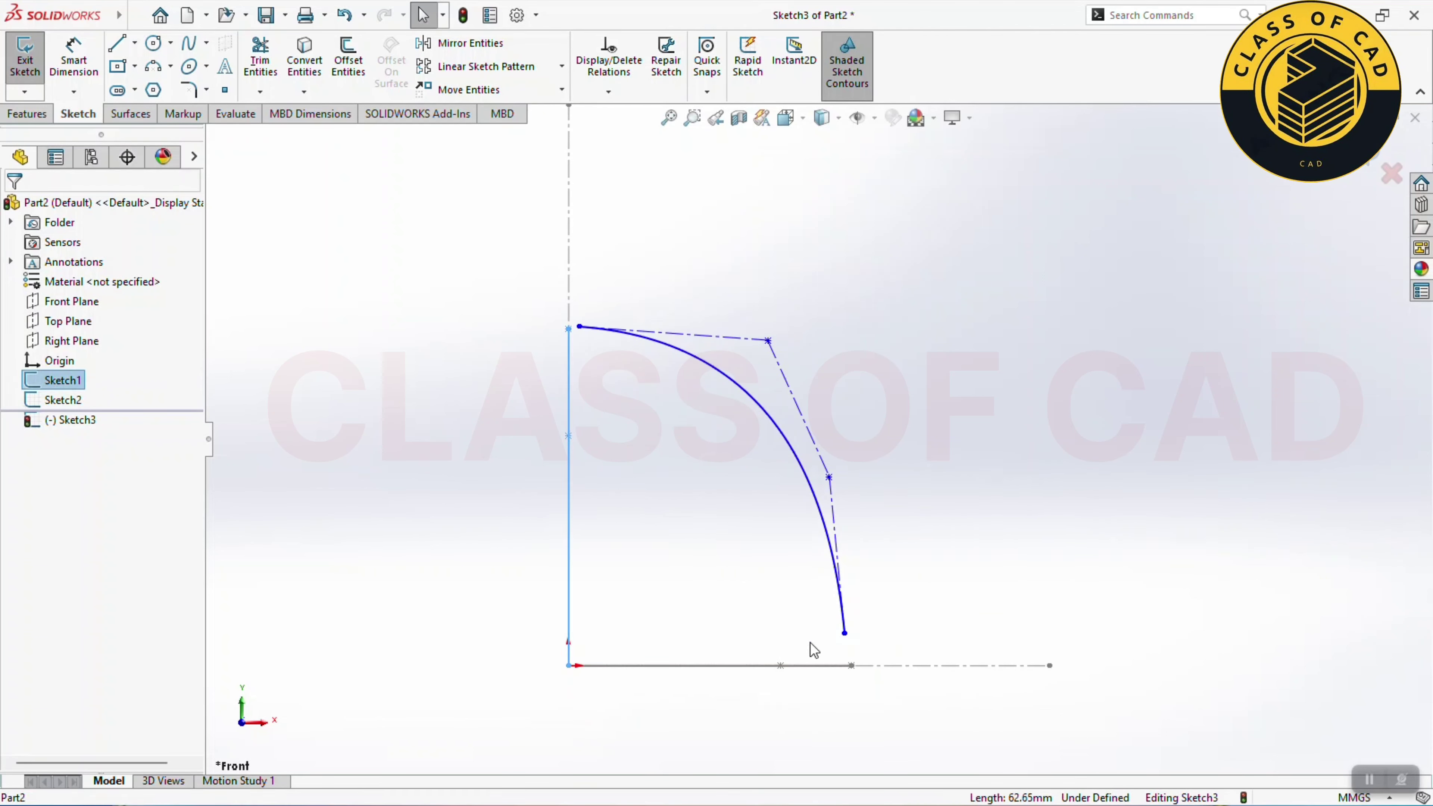
Step: Project the earlier sketches' lines into the side-profile sketch
{"action": "left_click", "coordinate": [821, 669]}
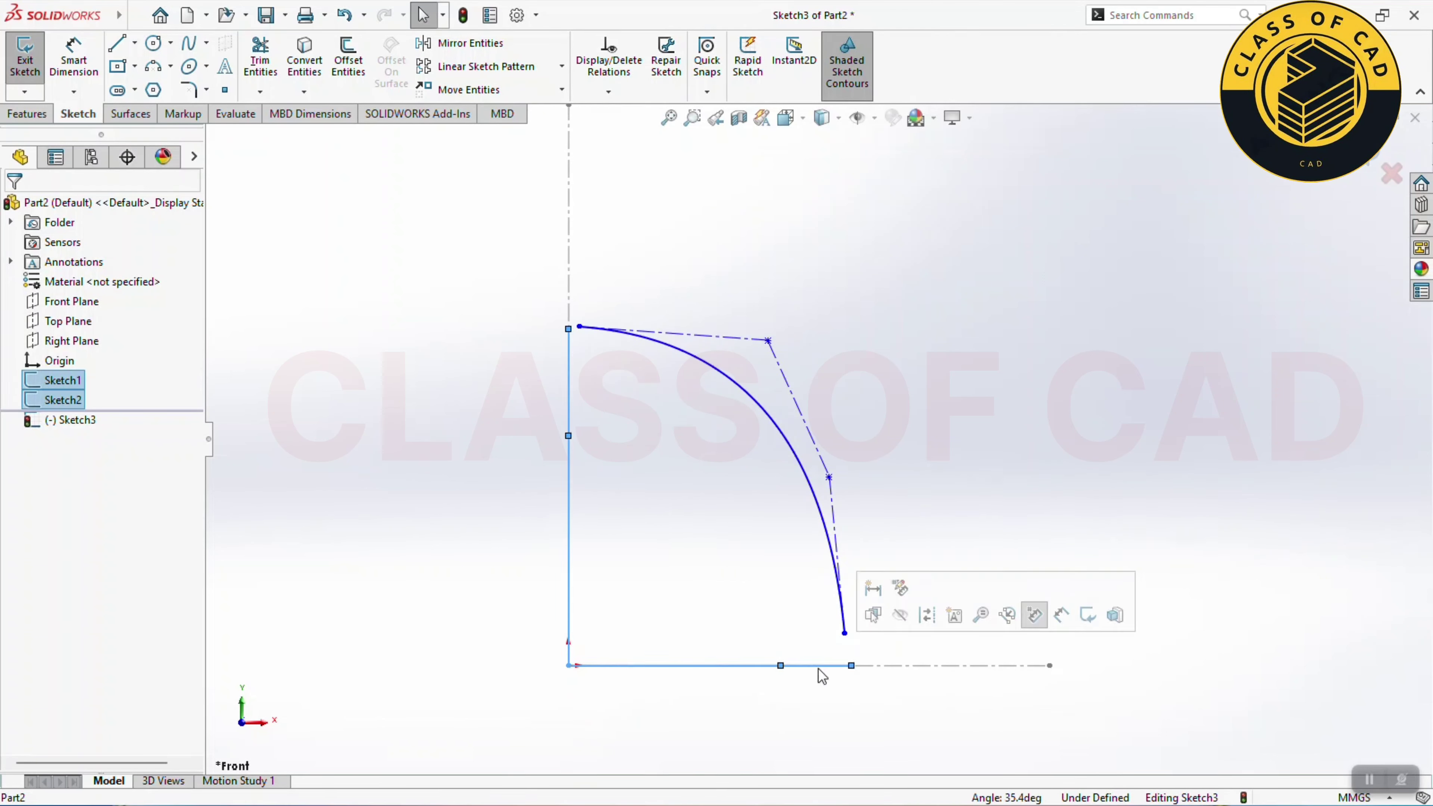
{"action": "left_click", "coordinate": [313, 65]}
{"action": "left_click", "coordinate": [573, 355]}
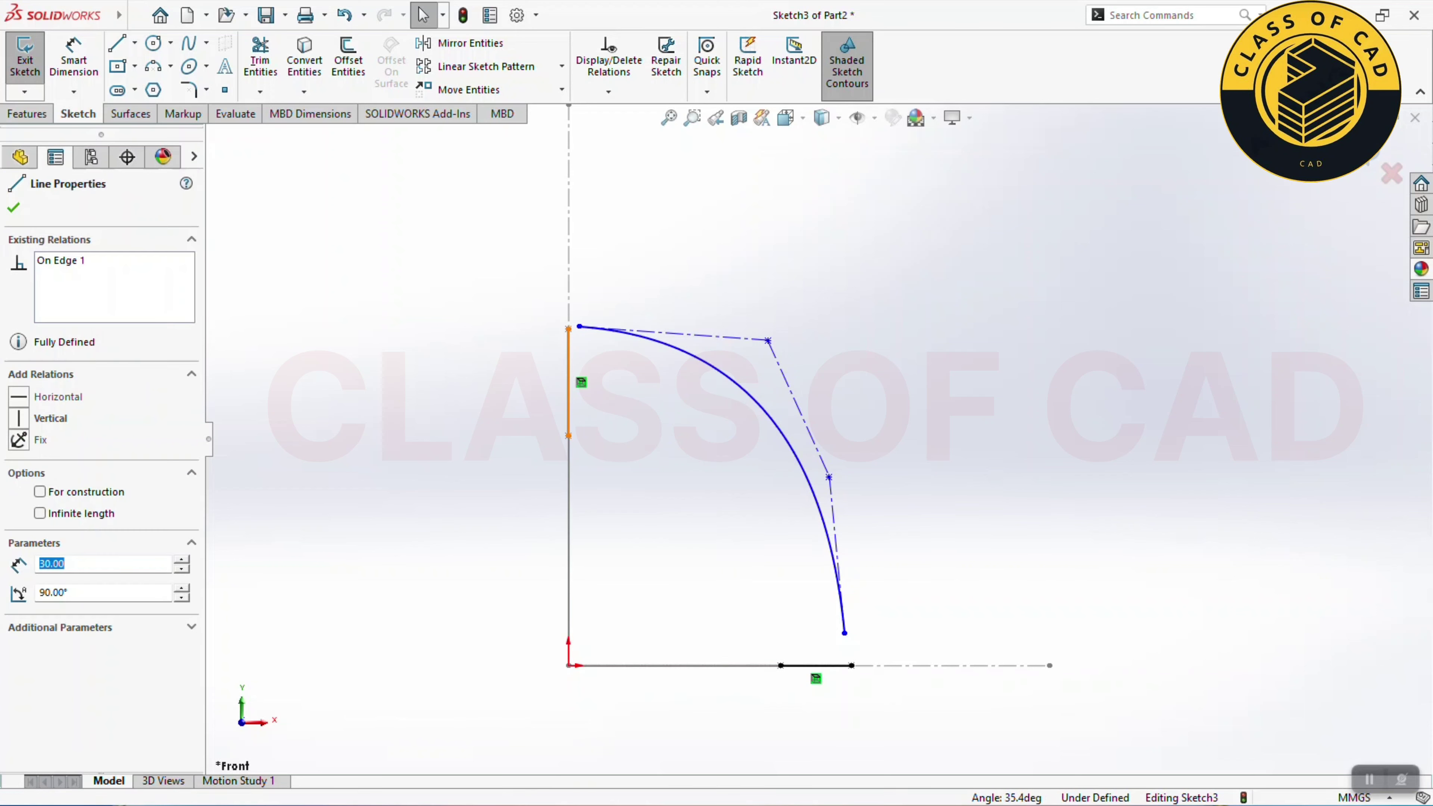
{"action": "left_click", "coordinate": [827, 665], "text": "ctrl"}
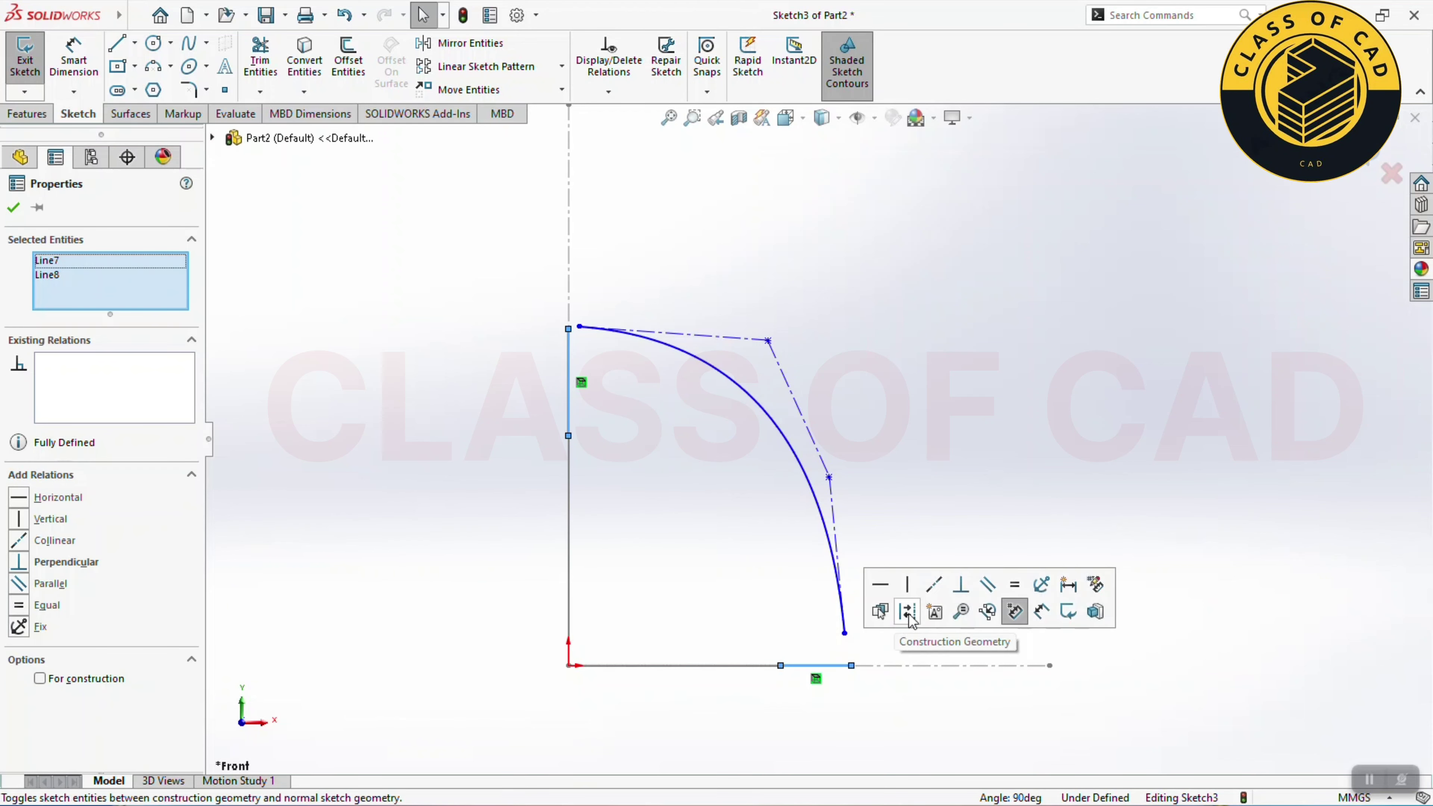
{"action": "key", "text": "Escape"}
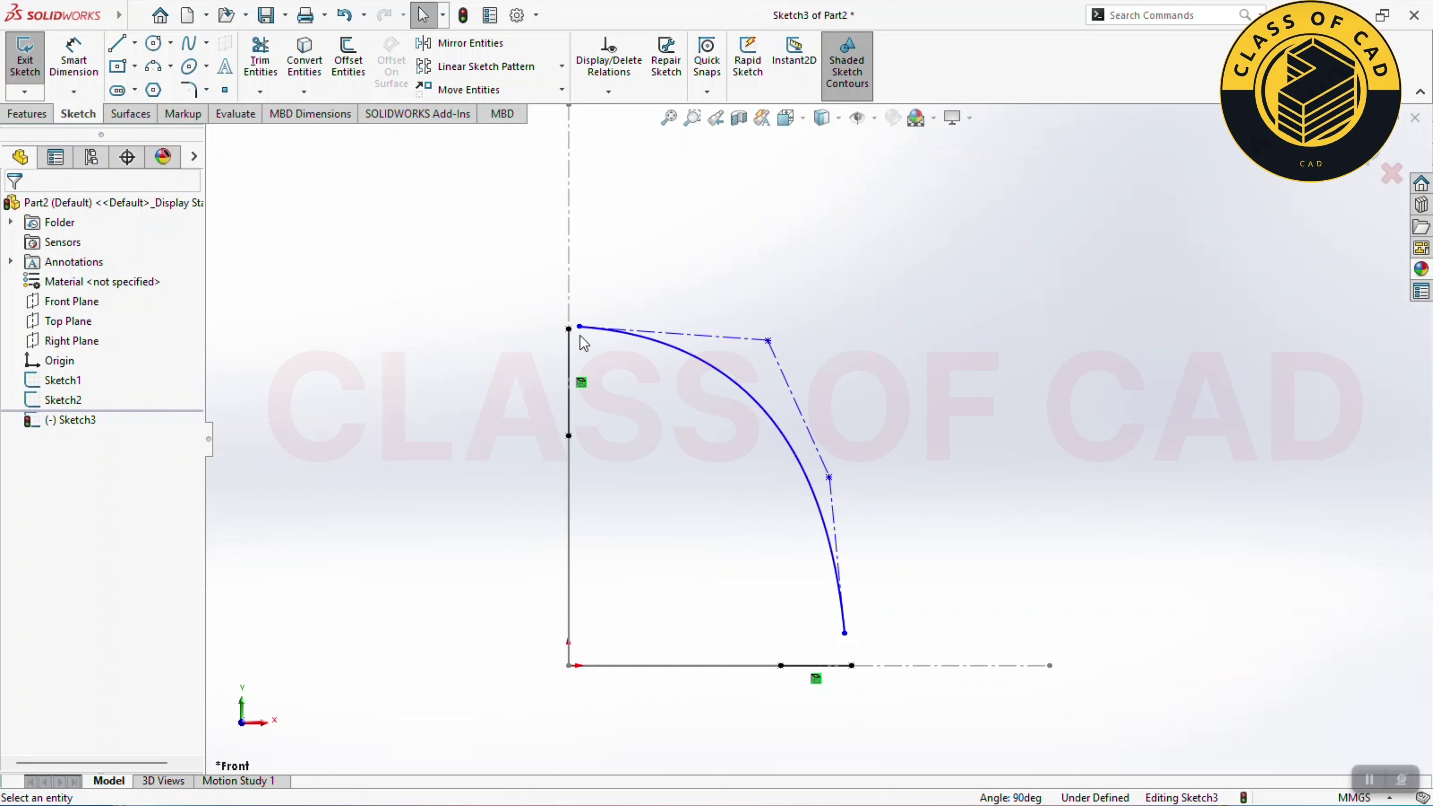
Step: Join the spline's top end to the vertical line and its bottom end to the base line
{"action": "left_click", "coordinate": [579, 327]}
{"action": "left_click", "coordinate": [569, 328], "text": "ctrl"}
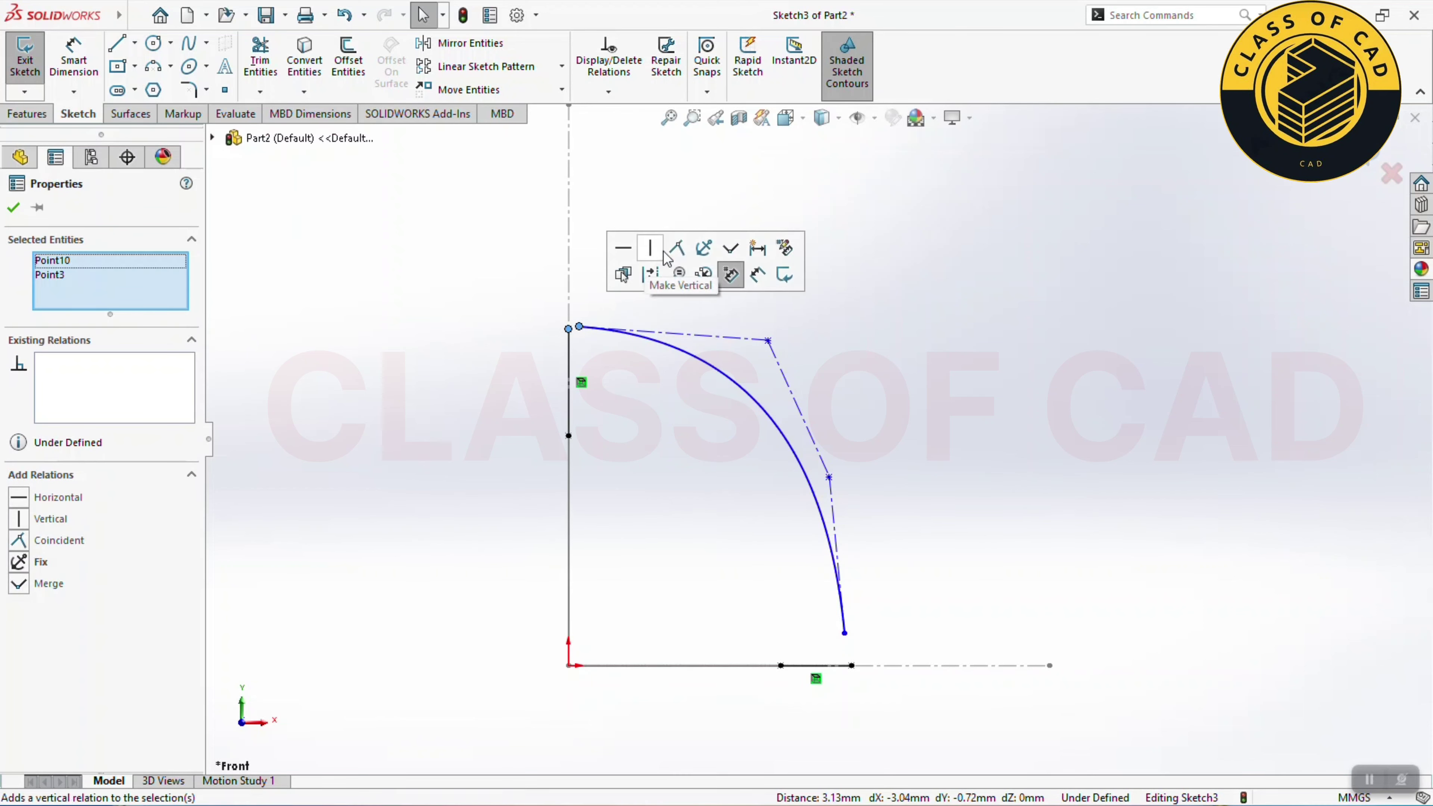
{"action": "left_click", "coordinate": [677, 248]}
{"action": "left_click", "coordinate": [844, 634]}
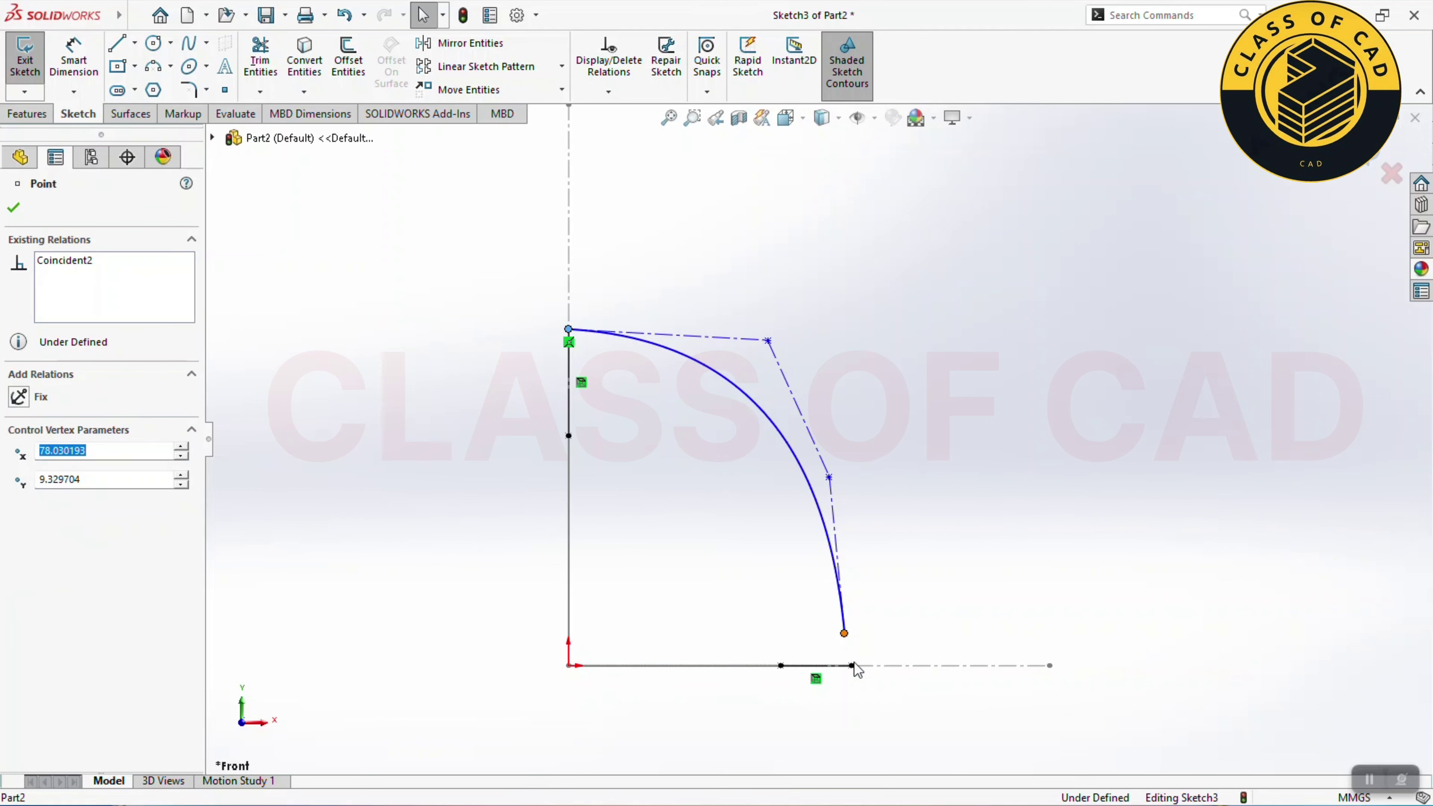
{"action": "left_click", "coordinate": [852, 666], "text": "ctrl"}
{"action": "left_click", "coordinate": [958, 588]}
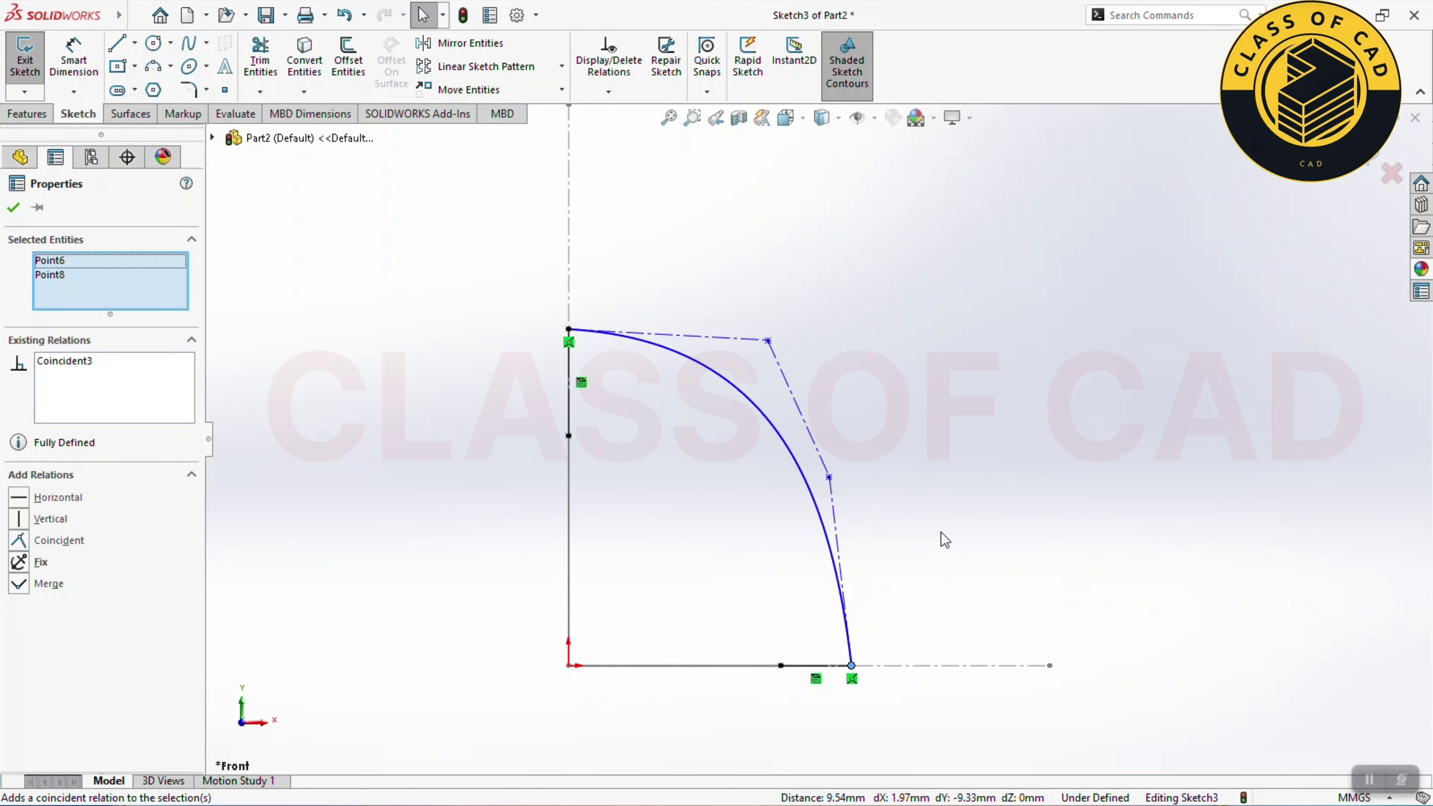
{"action": "left_click", "coordinate": [908, 535]}
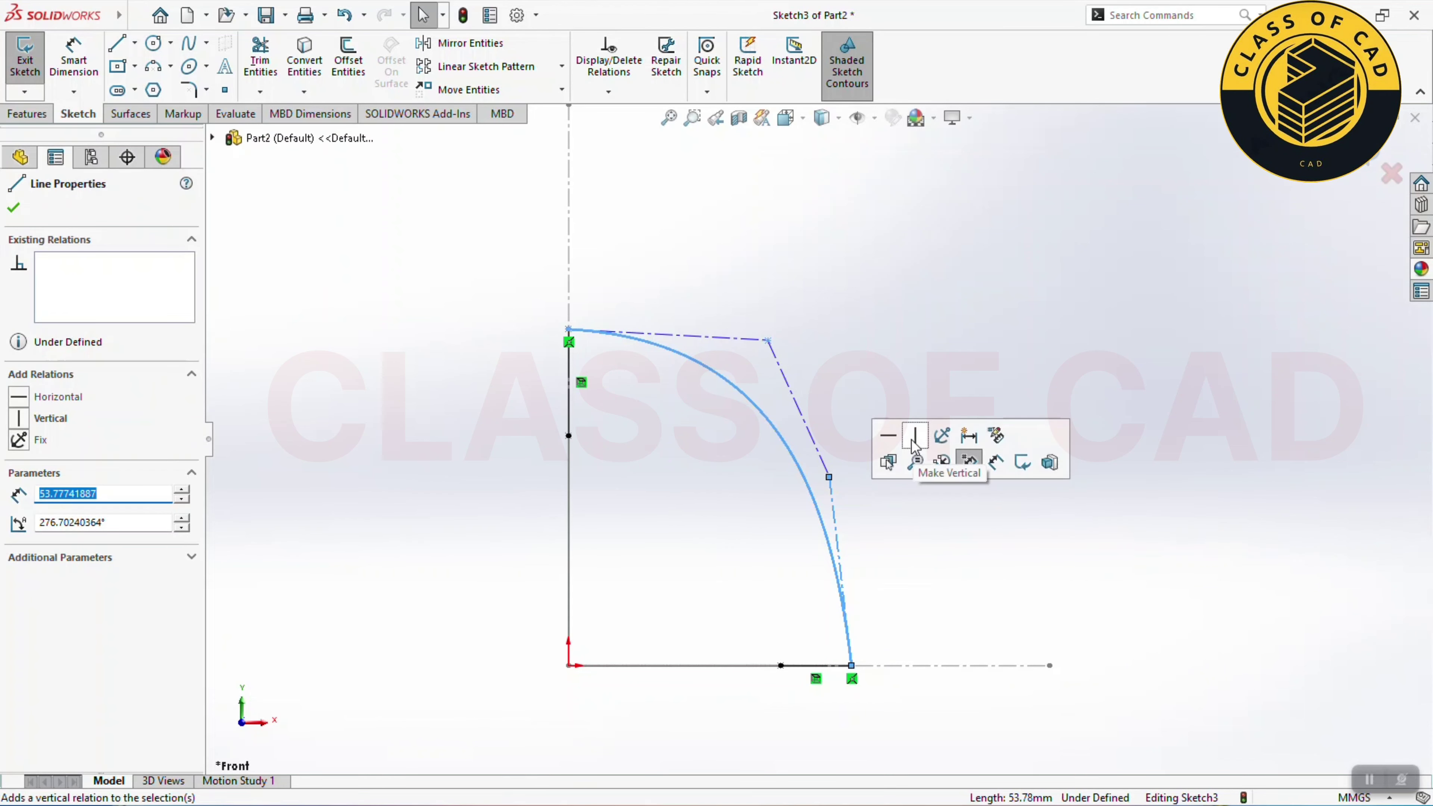
Step: Make the spline polygon's side line vertical and its top line horizontal
{"action": "left_click", "coordinate": [915, 435]}
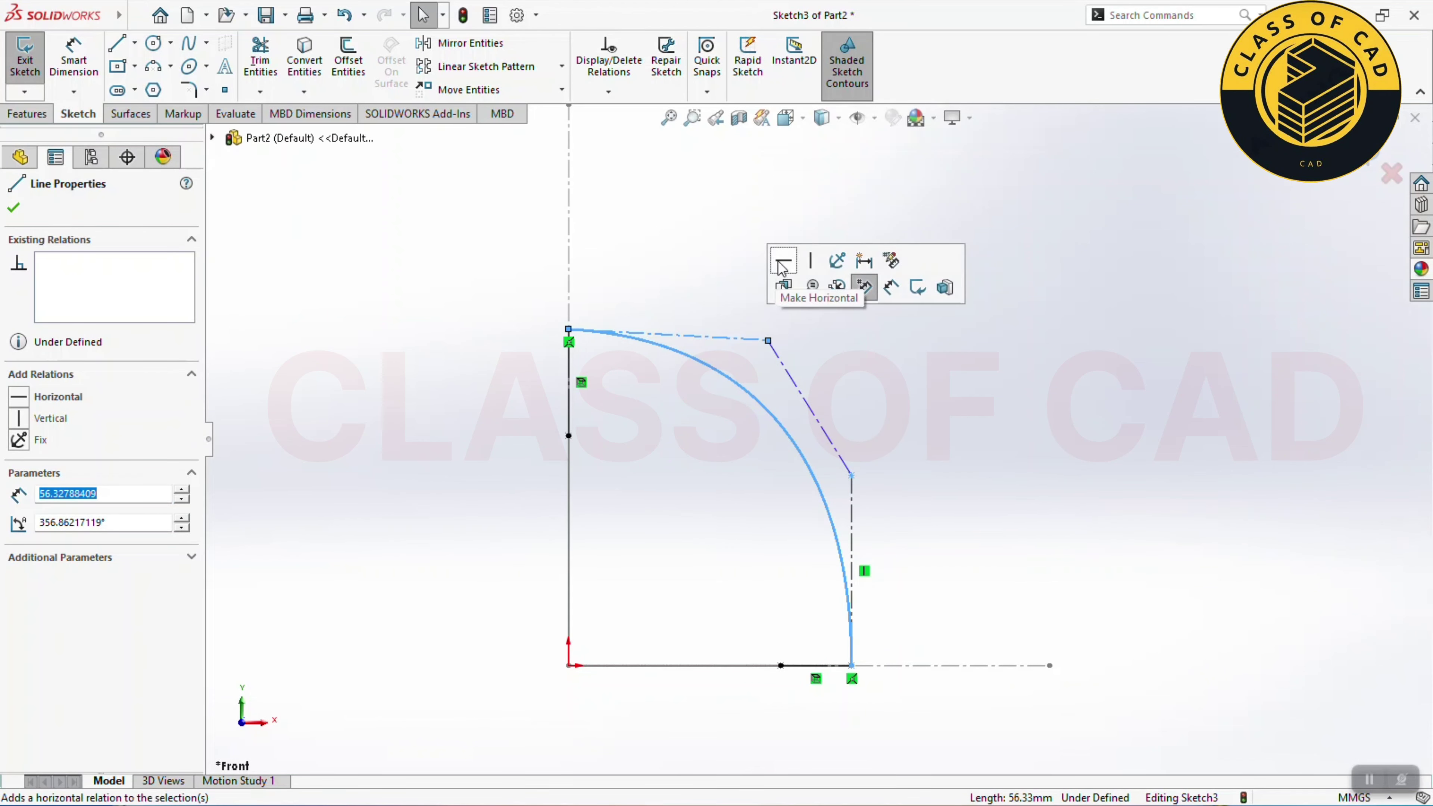
{"action": "left_click", "coordinate": [863, 288]}
{"action": "left_click", "coordinate": [583, 209]}
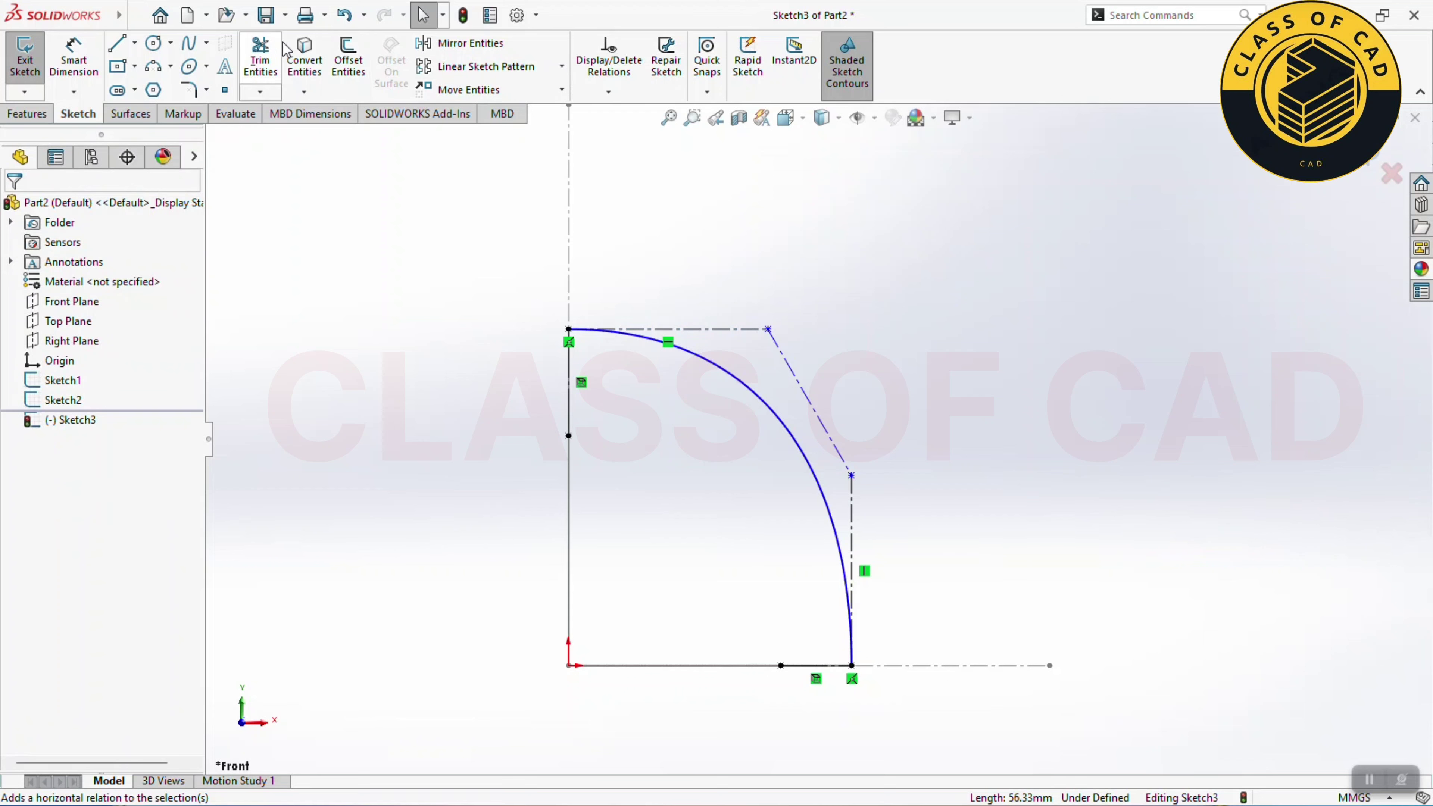
Step: Dimension the polygon's top line length and its side height to 45 mm, then exit the sketch
{"action": "left_click", "coordinate": [99, 66]}
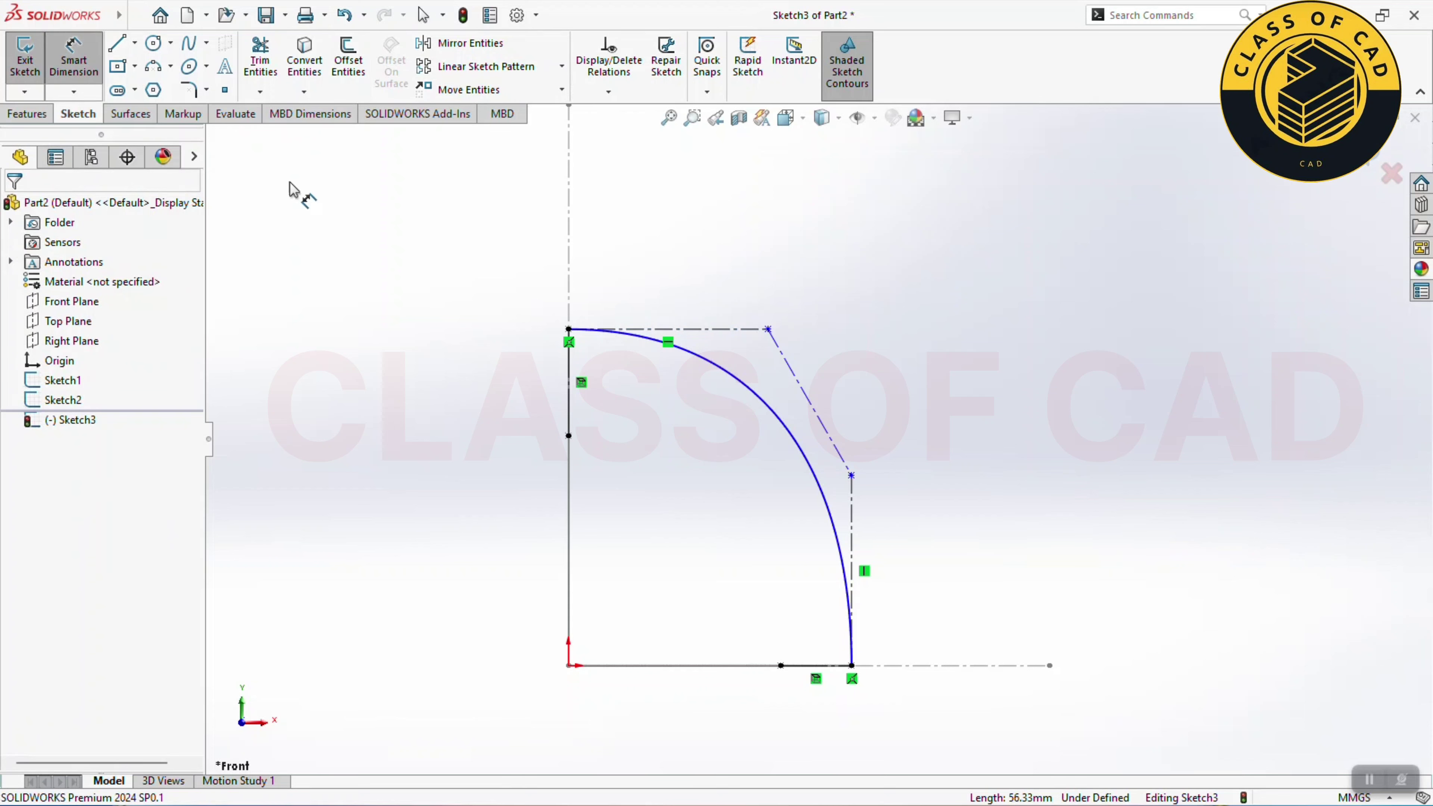
{"action": "left_click", "coordinate": [684, 330]}
{"action": "left_click", "coordinate": [689, 259]}
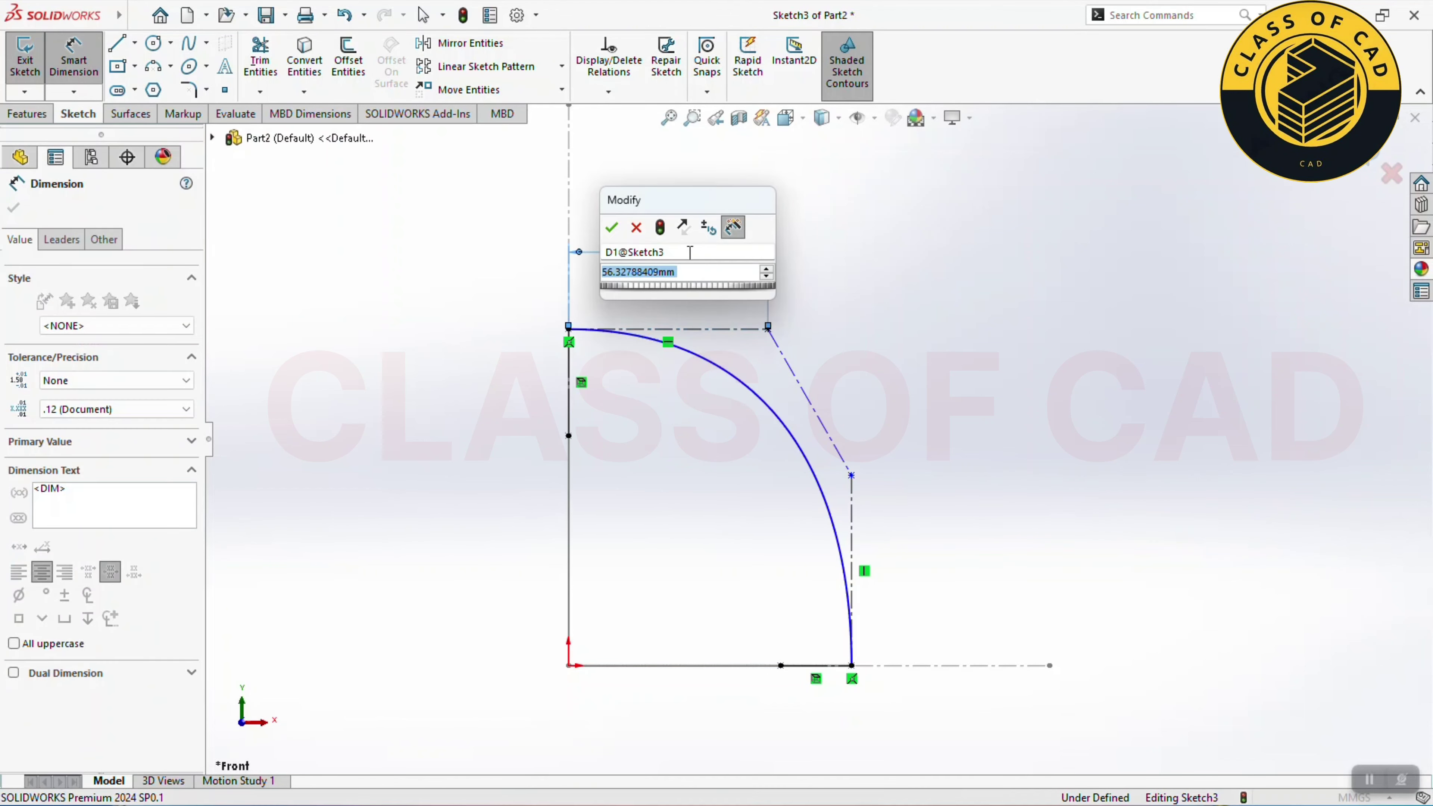
{"action": "type", "text": "50"}
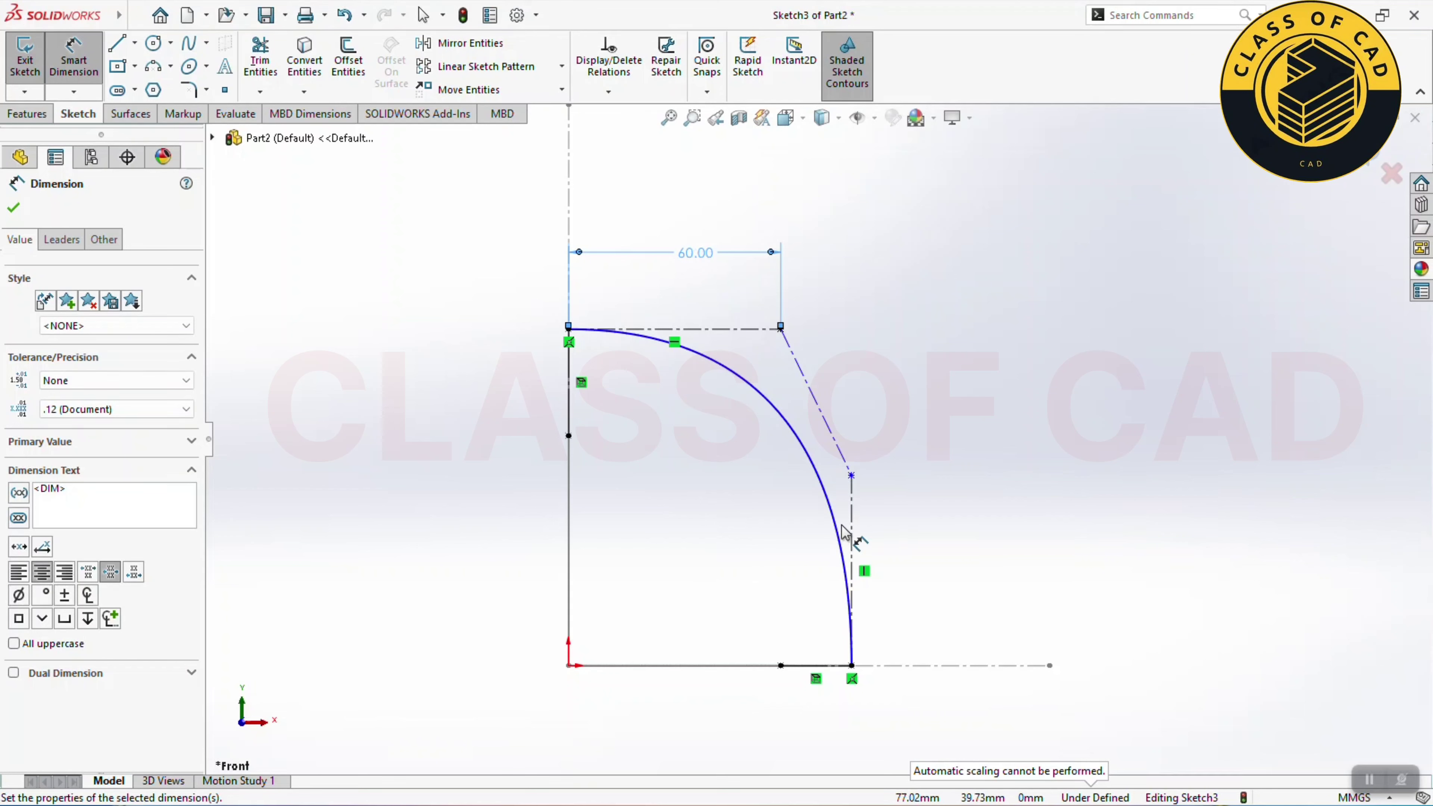
{"action": "left_click", "coordinate": [843, 531]}
{"action": "left_click", "coordinate": [901, 527]}
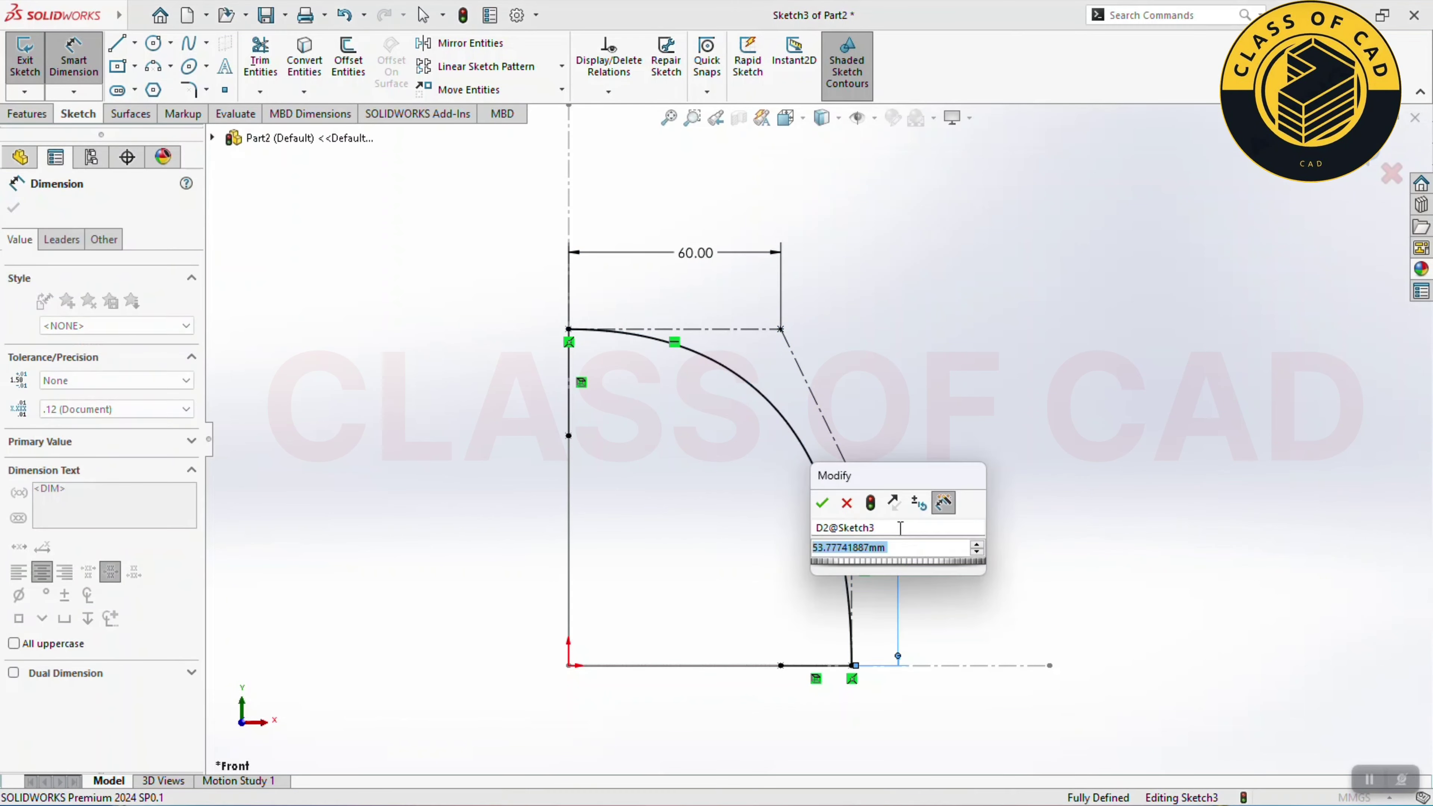
{"action": "type", "text": "45"}
{"action": "key", "text": "Return"}
{"action": "key", "text": "Escape"}
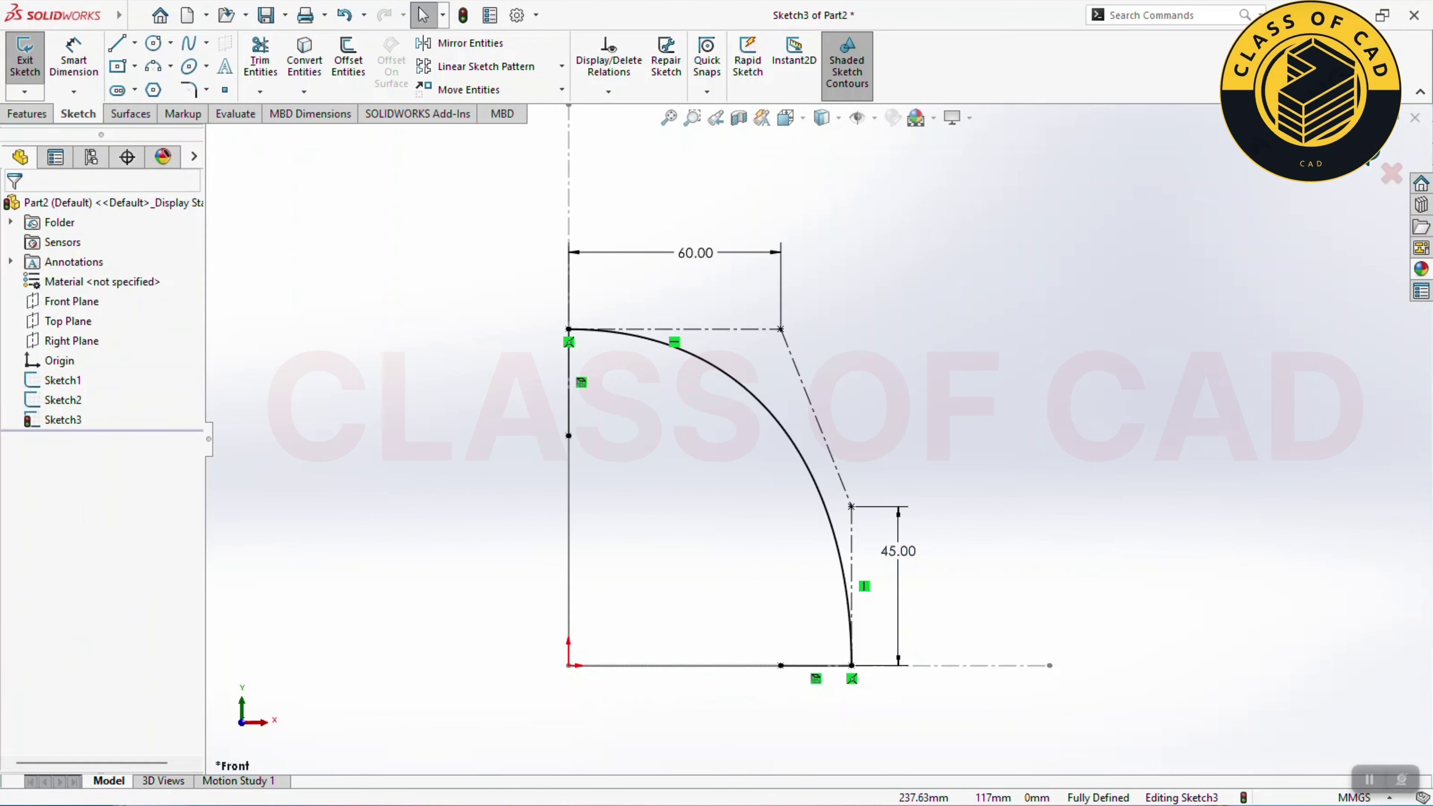
{"action": "key", "text": "ctrl+b"}
Step: Inspect the three curves in isometric view, checking Sketch2's straight and curved edges
{"action": "key", "text": "ctrl+7"}
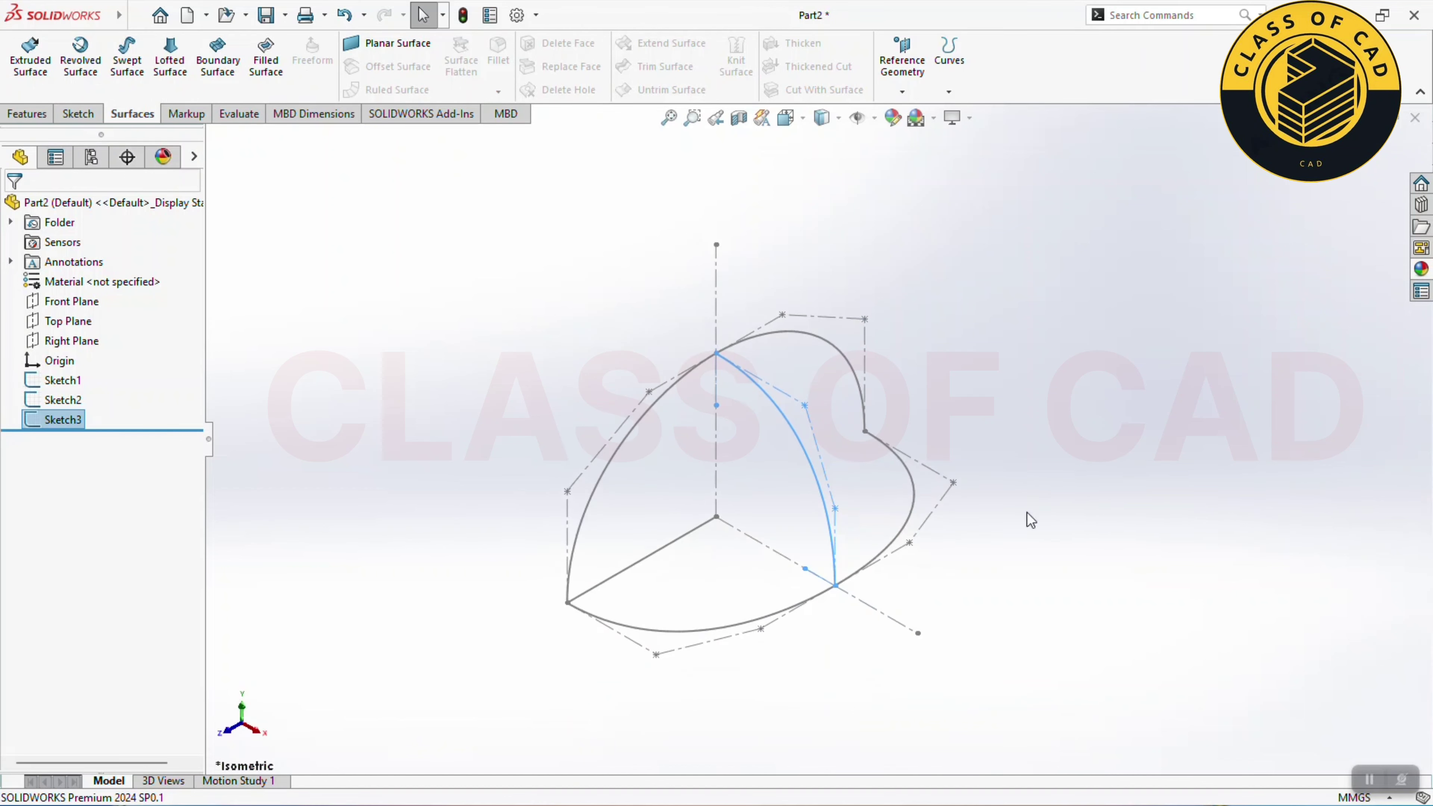
{"action": "left_click", "coordinate": [986, 575]}
{"action": "mouse_move", "coordinate": [797, 574]}
{"action": "middle_mouse_down"}
{"action": "mouse_move", "coordinate": [893, 535]}
{"action": "mouse_move", "coordinate": [868, 534]}
{"action": "middle_mouse_up"}
{"action": "key", "text": "ctrl+7"}
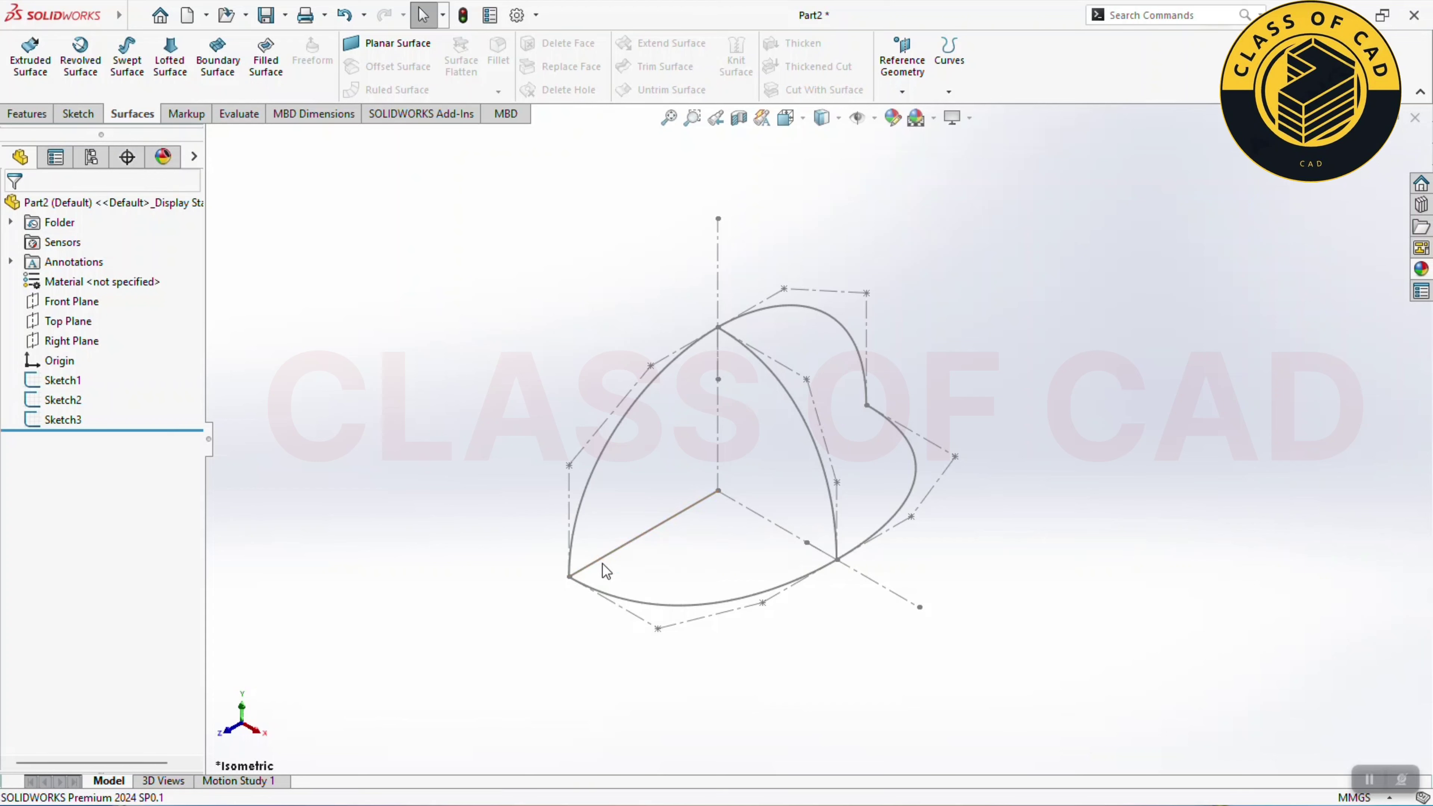
{"action": "left_click", "coordinate": [610, 556]}
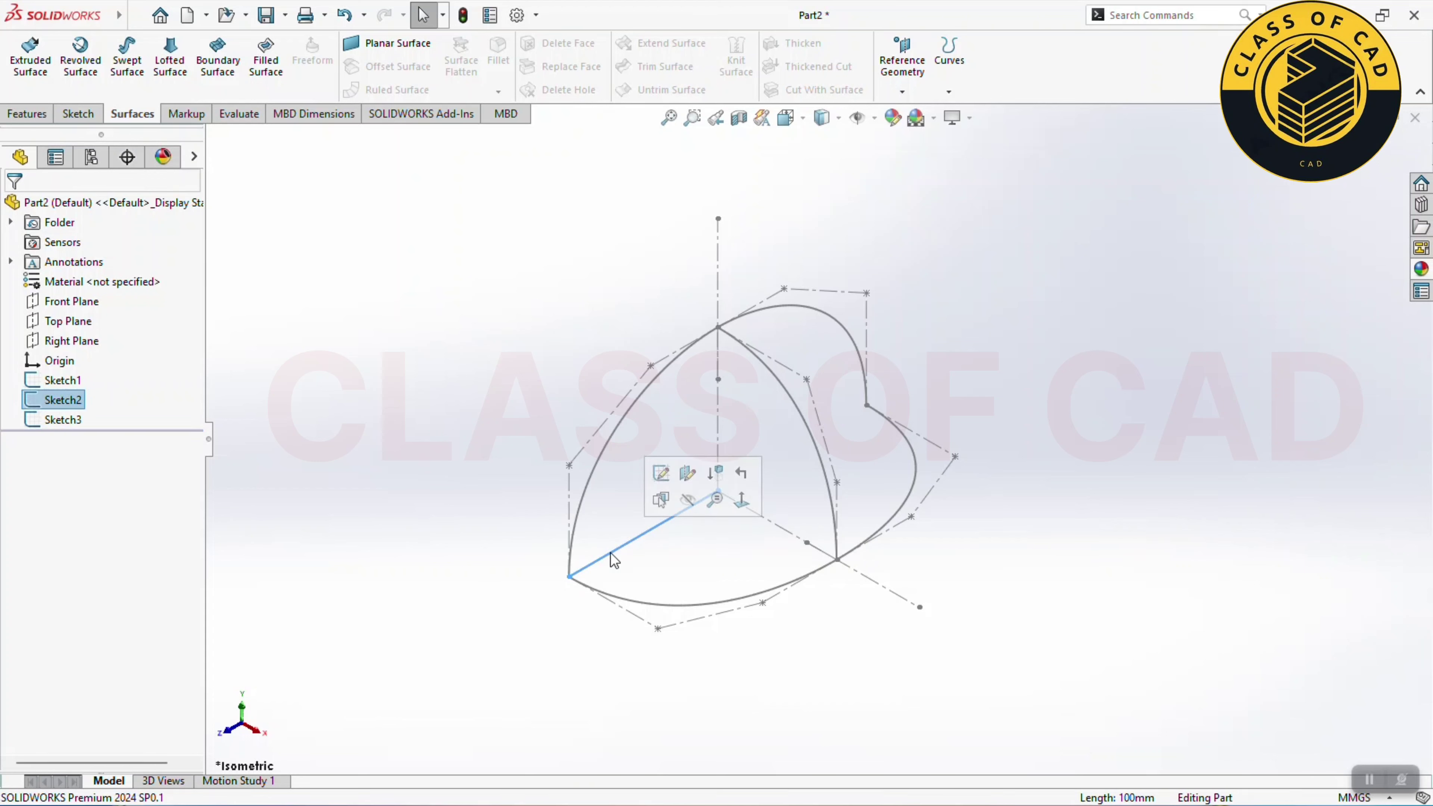
{"action": "left_click", "coordinate": [637, 603]}
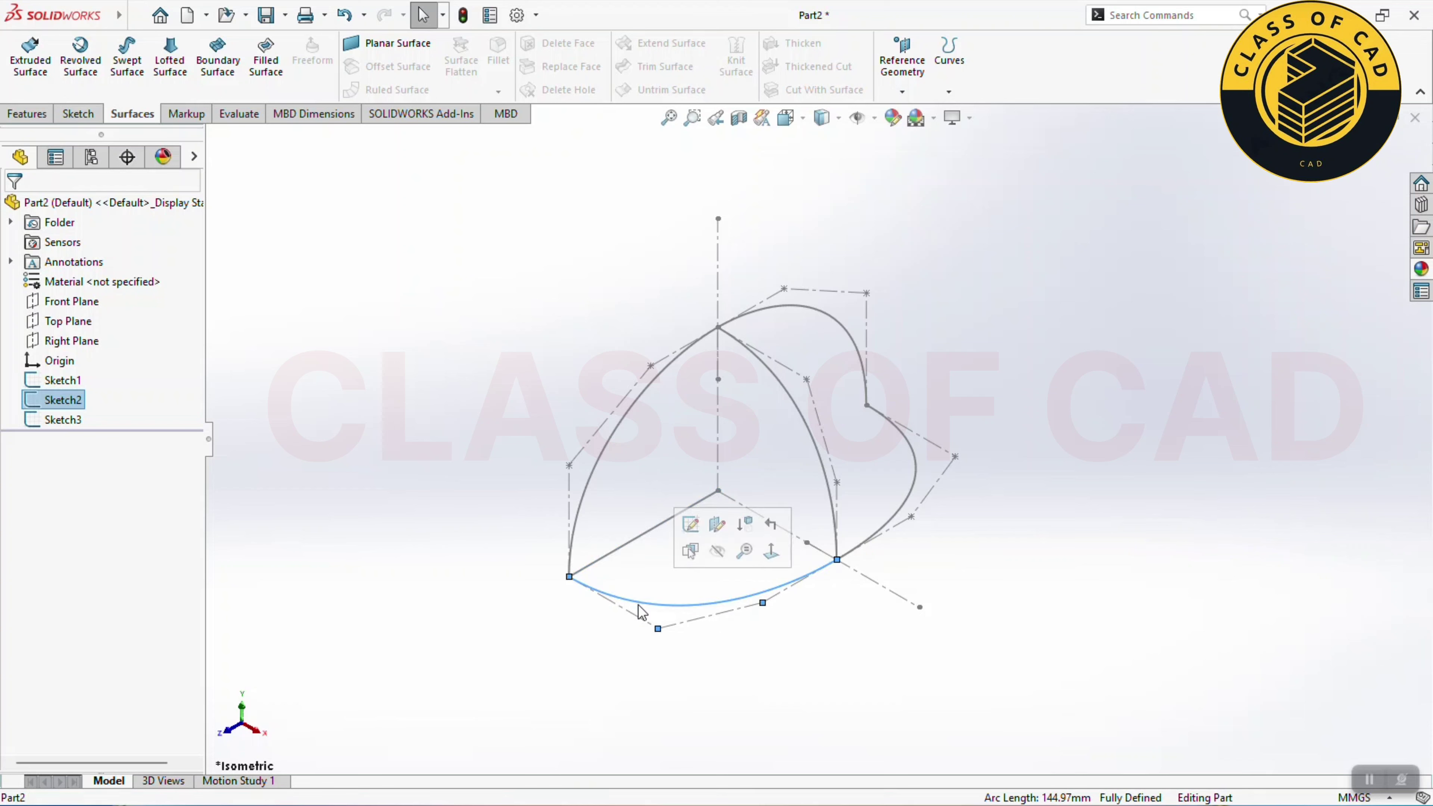
{"action": "left_click", "coordinate": [542, 521]}
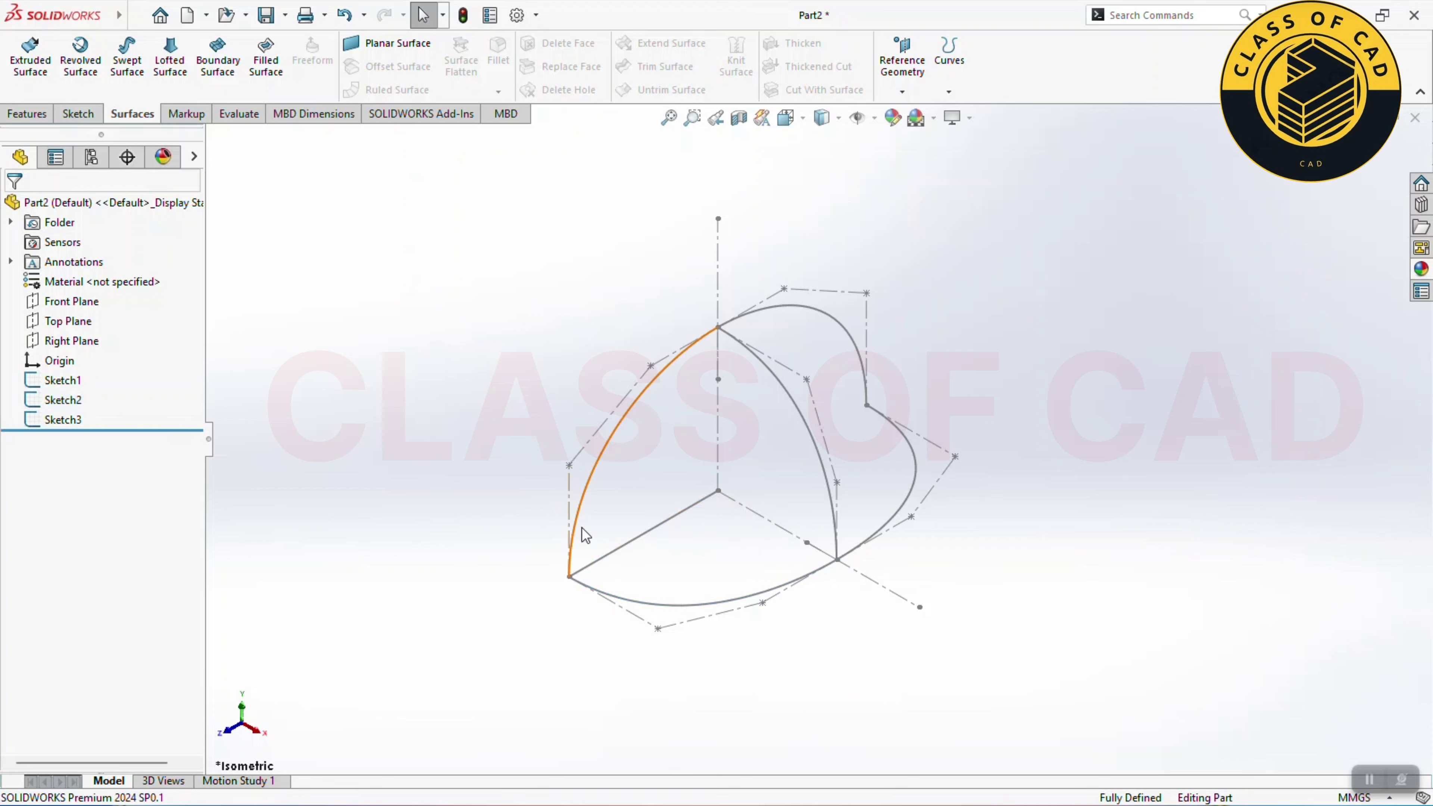
Step: Edit Sketch2, convert its straight vertical edge to construction geometry, and exit
{"action": "left_click", "coordinate": [62, 404]}
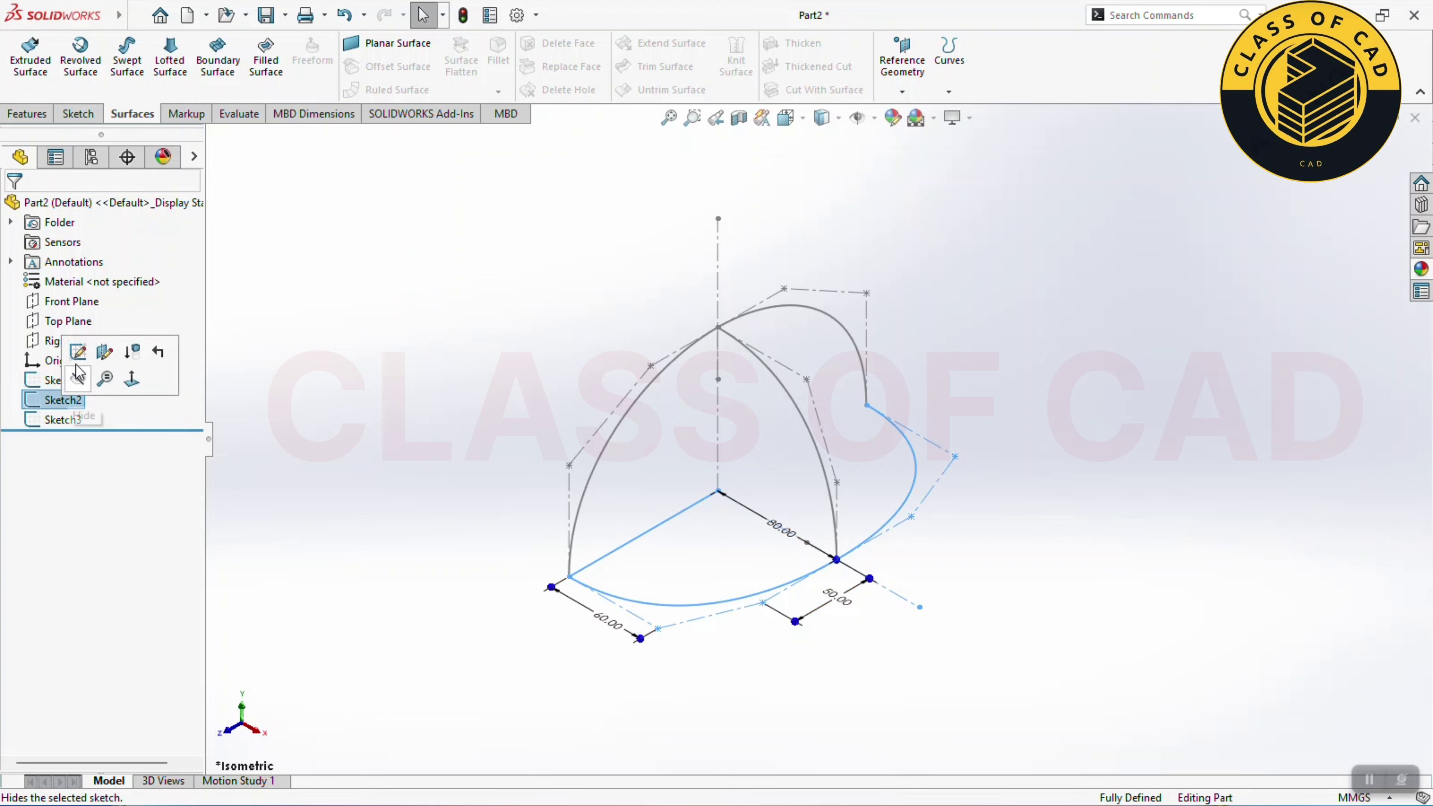
{"action": "left_click", "coordinate": [83, 345]}
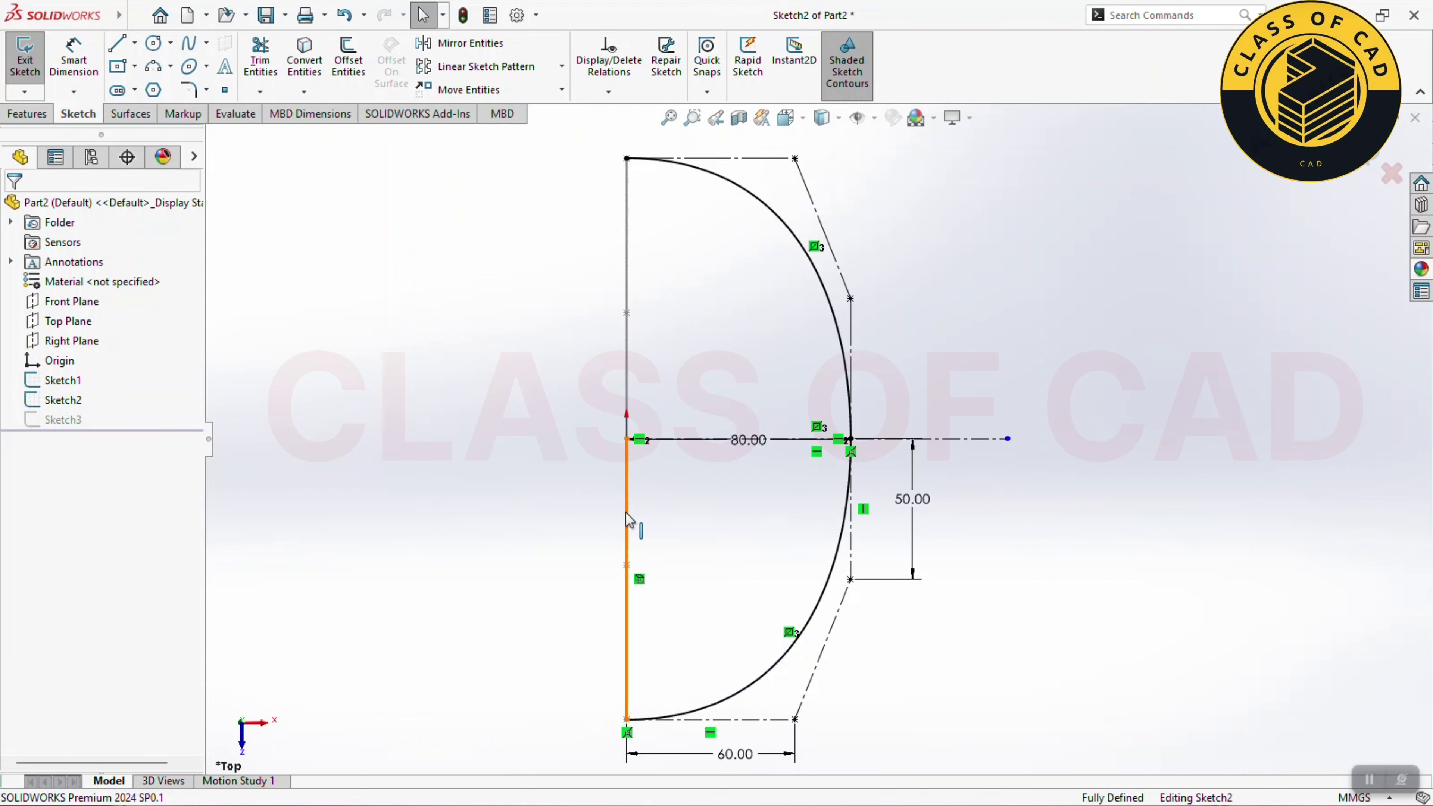
{"action": "left_click", "coordinate": [627, 518]}
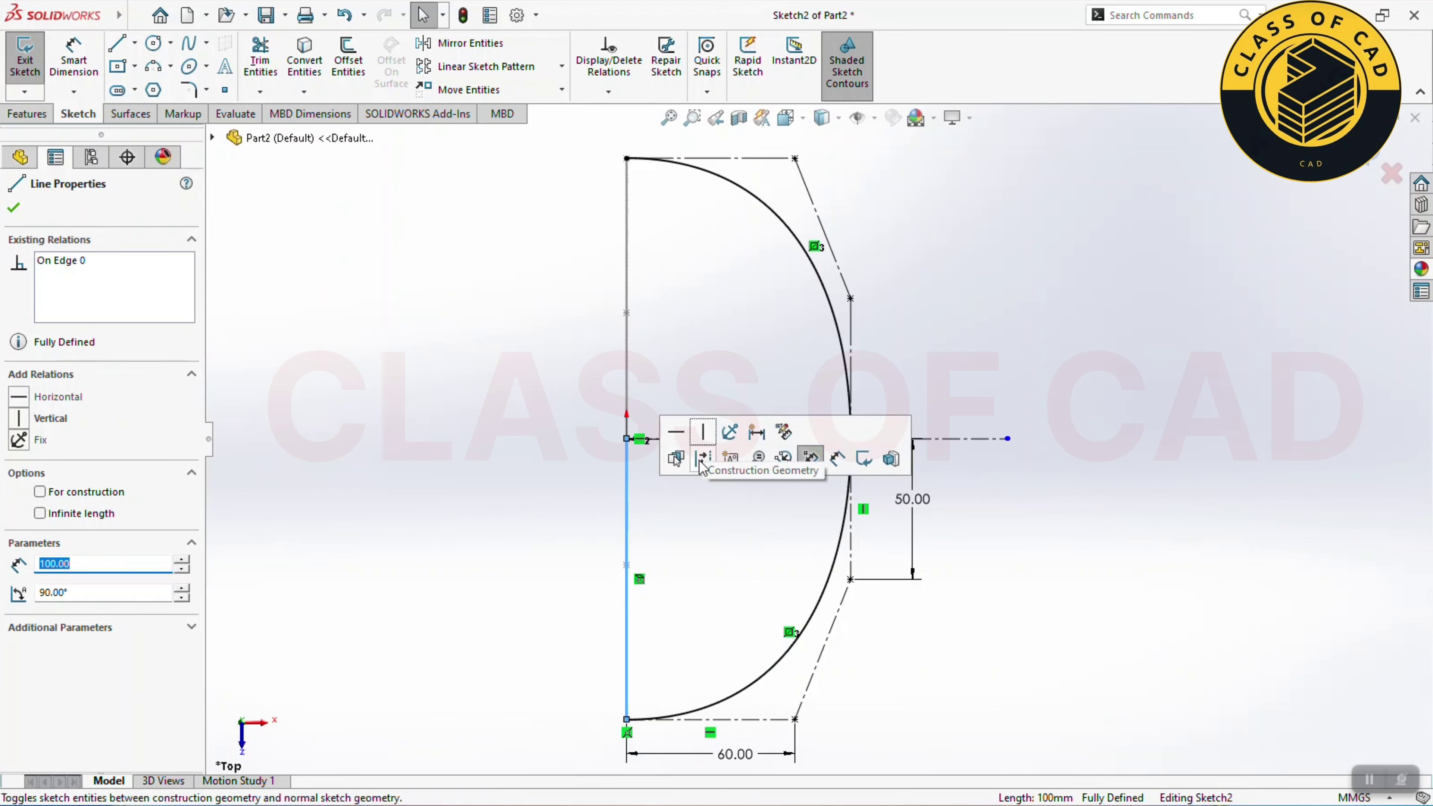
{"action": "left_click", "coordinate": [1177, 309]}
{"action": "left_click", "coordinate": [1374, 164]}
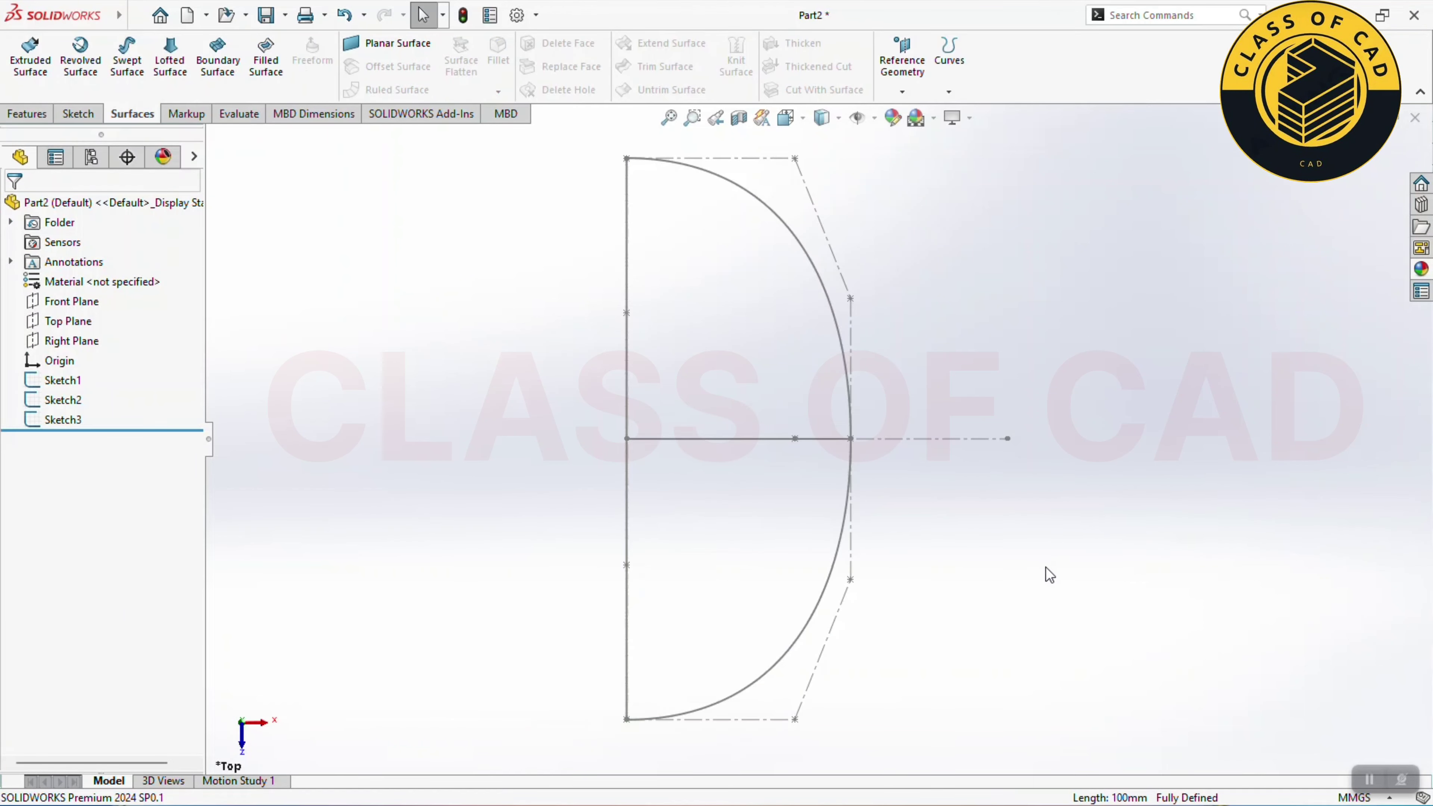
{"action": "key", "text": "ctrl+7"}
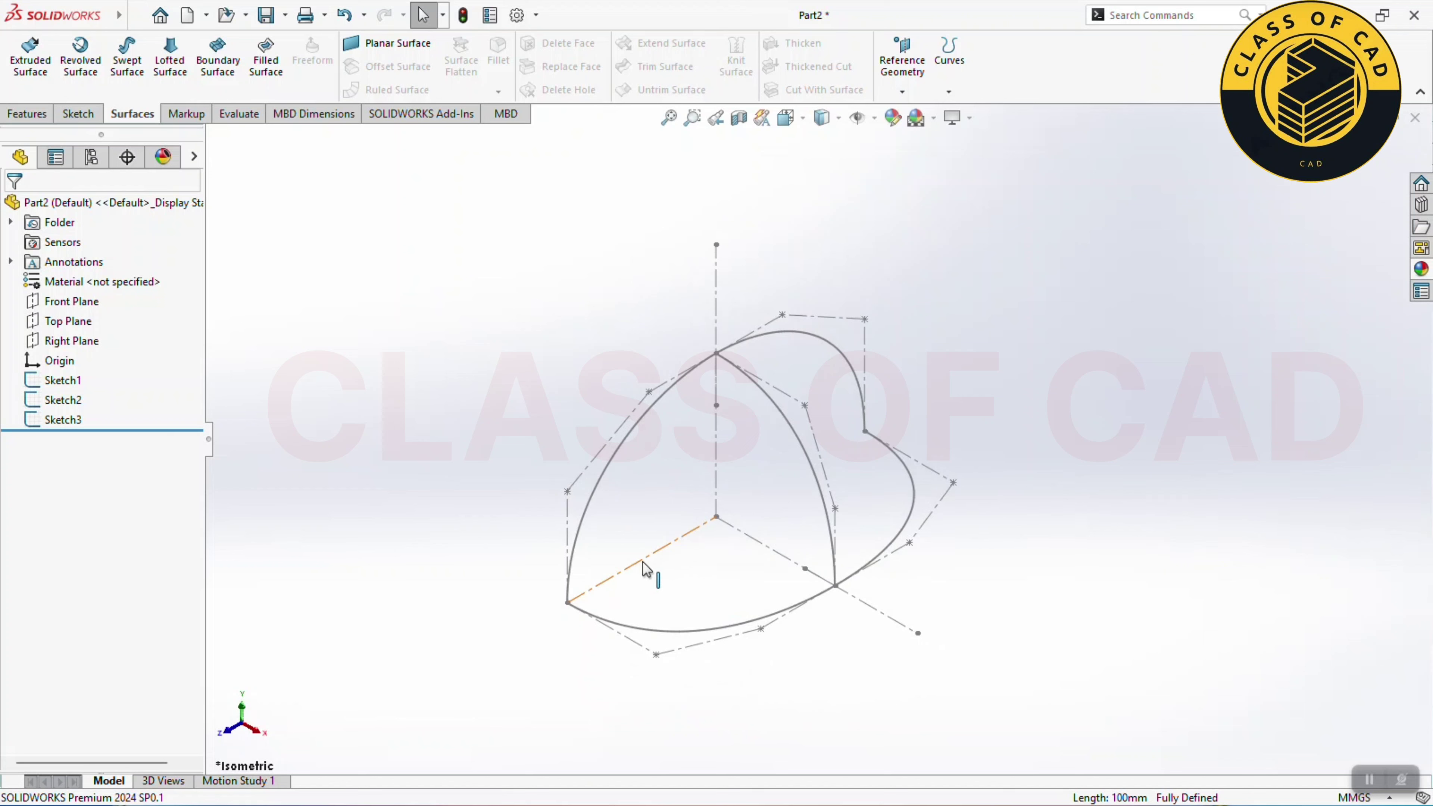
{"action": "key", "text": "f"}
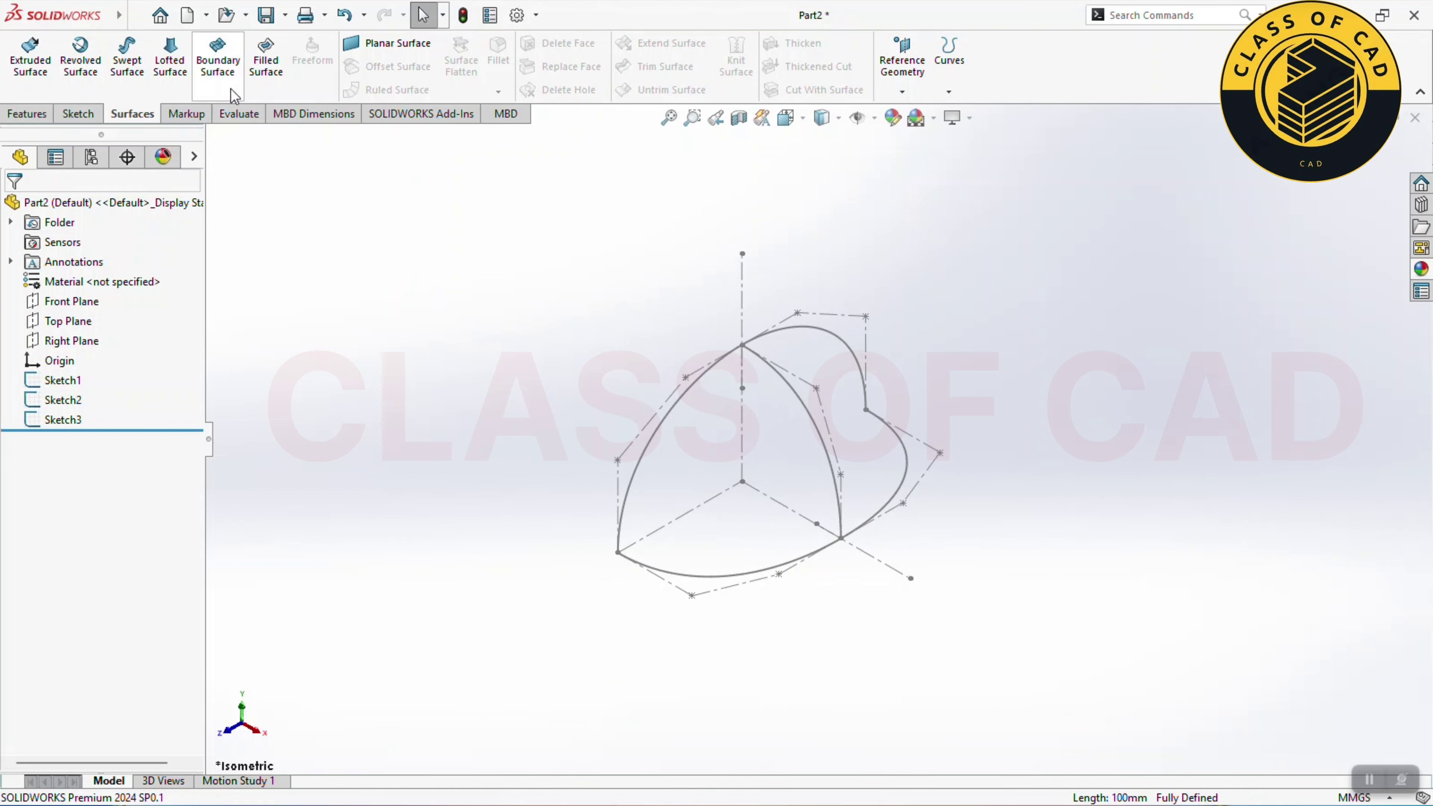
Step: Create a boundary surface with Sketch1 and Sketch2 in Direction 1 and Sketch3 in Direction 2
{"action": "left_click", "coordinate": [216, 79]}
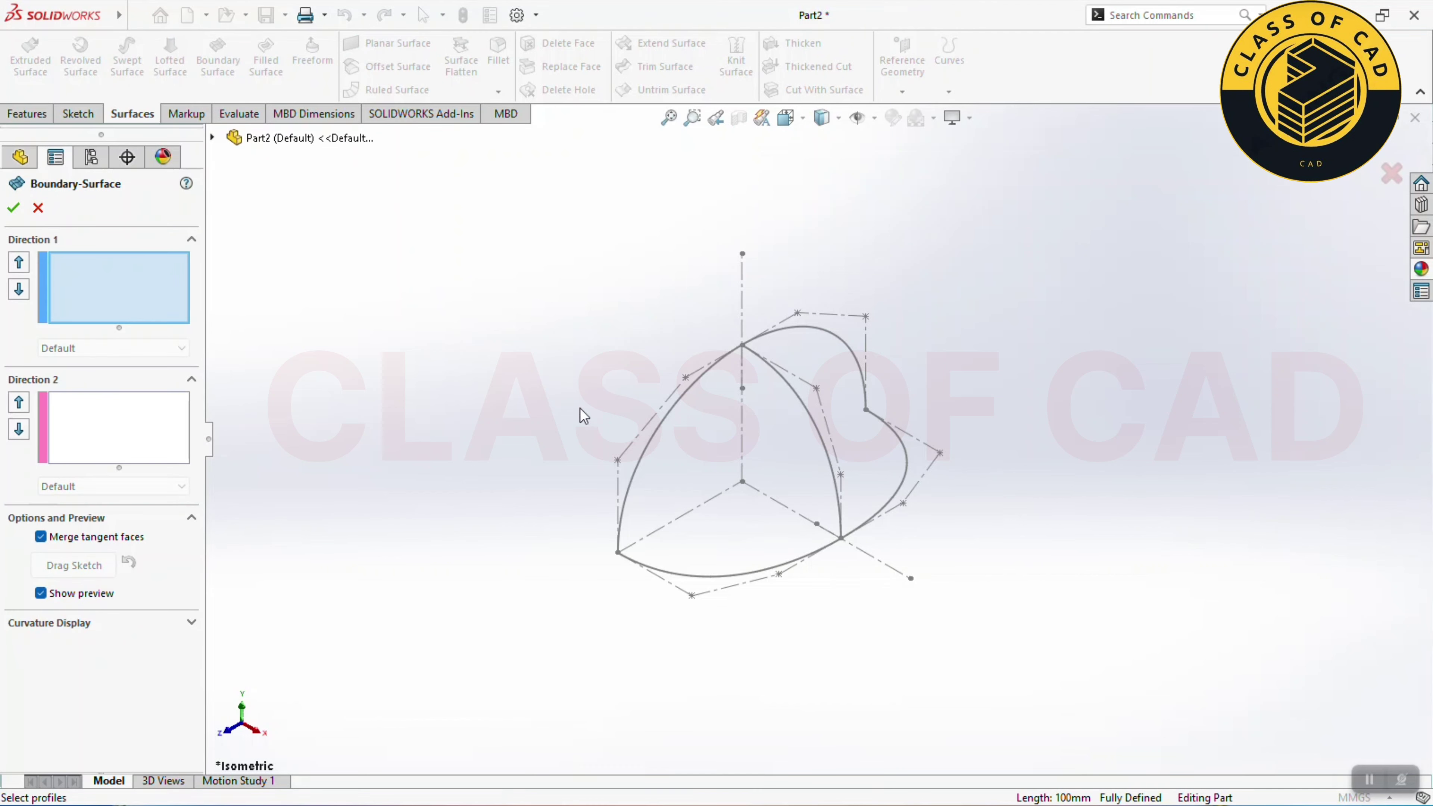
{"action": "left_click", "coordinate": [671, 429]}
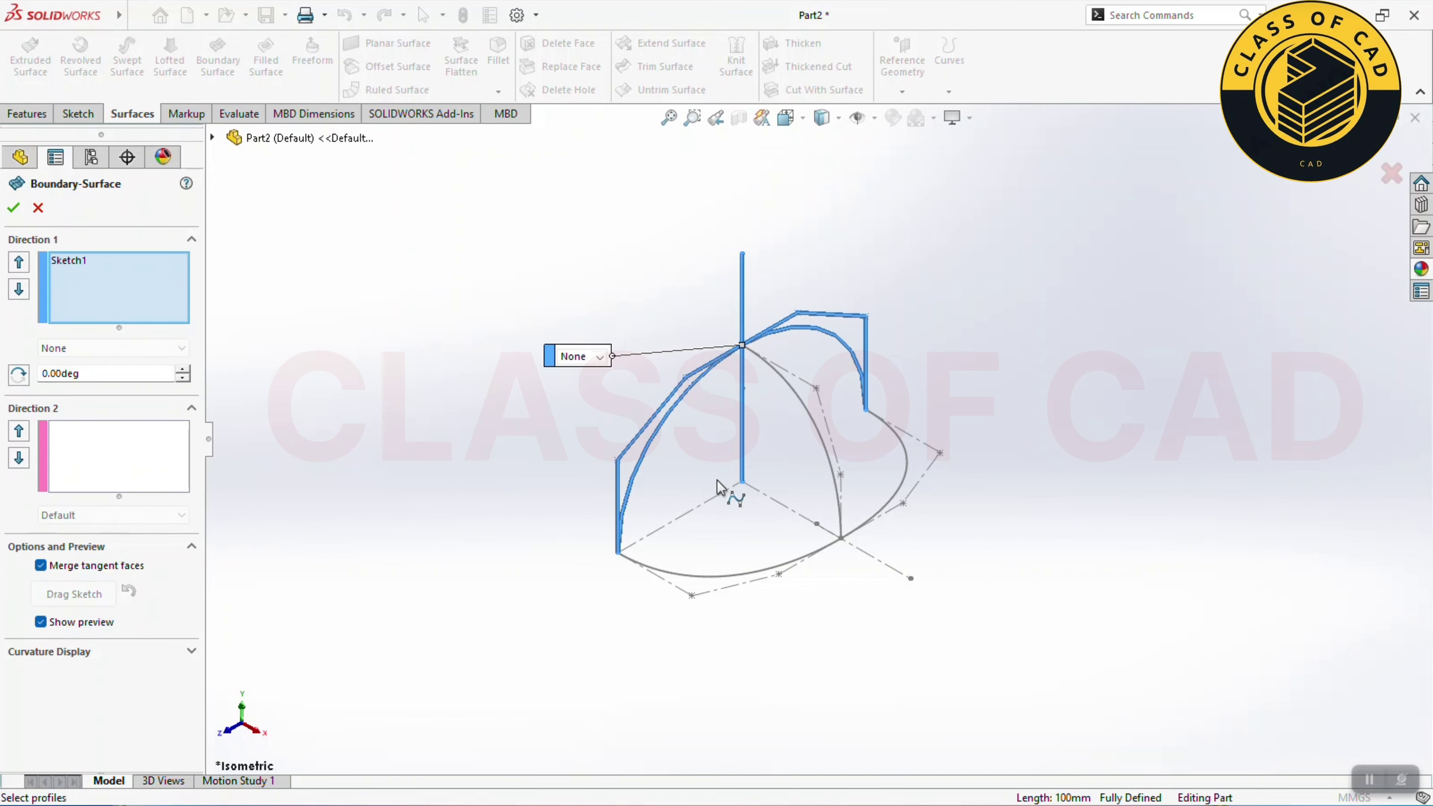
{"action": "left_click", "coordinate": [793, 558]}
{"action": "left_click", "coordinate": [110, 454]}
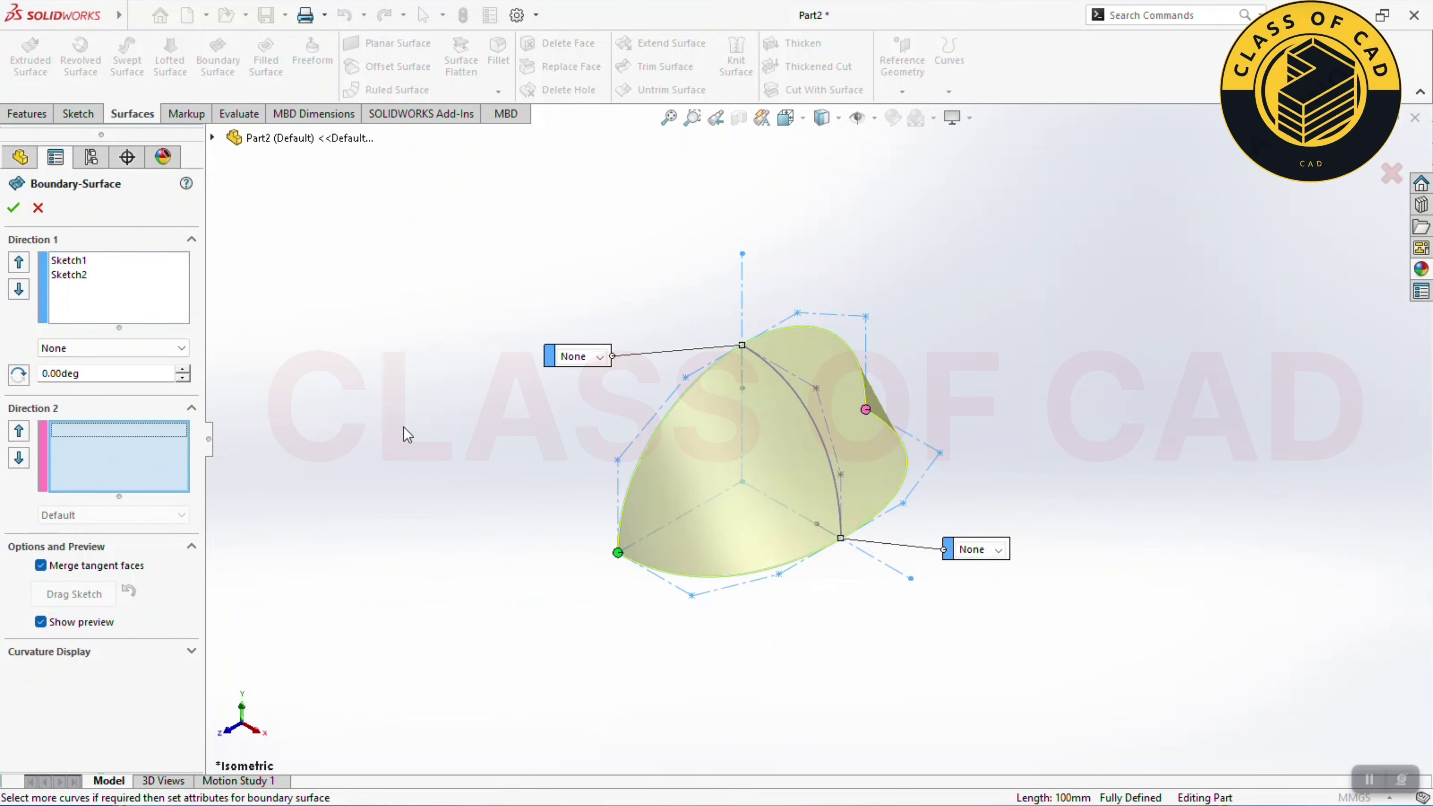
{"action": "left_click", "coordinate": [819, 416]}
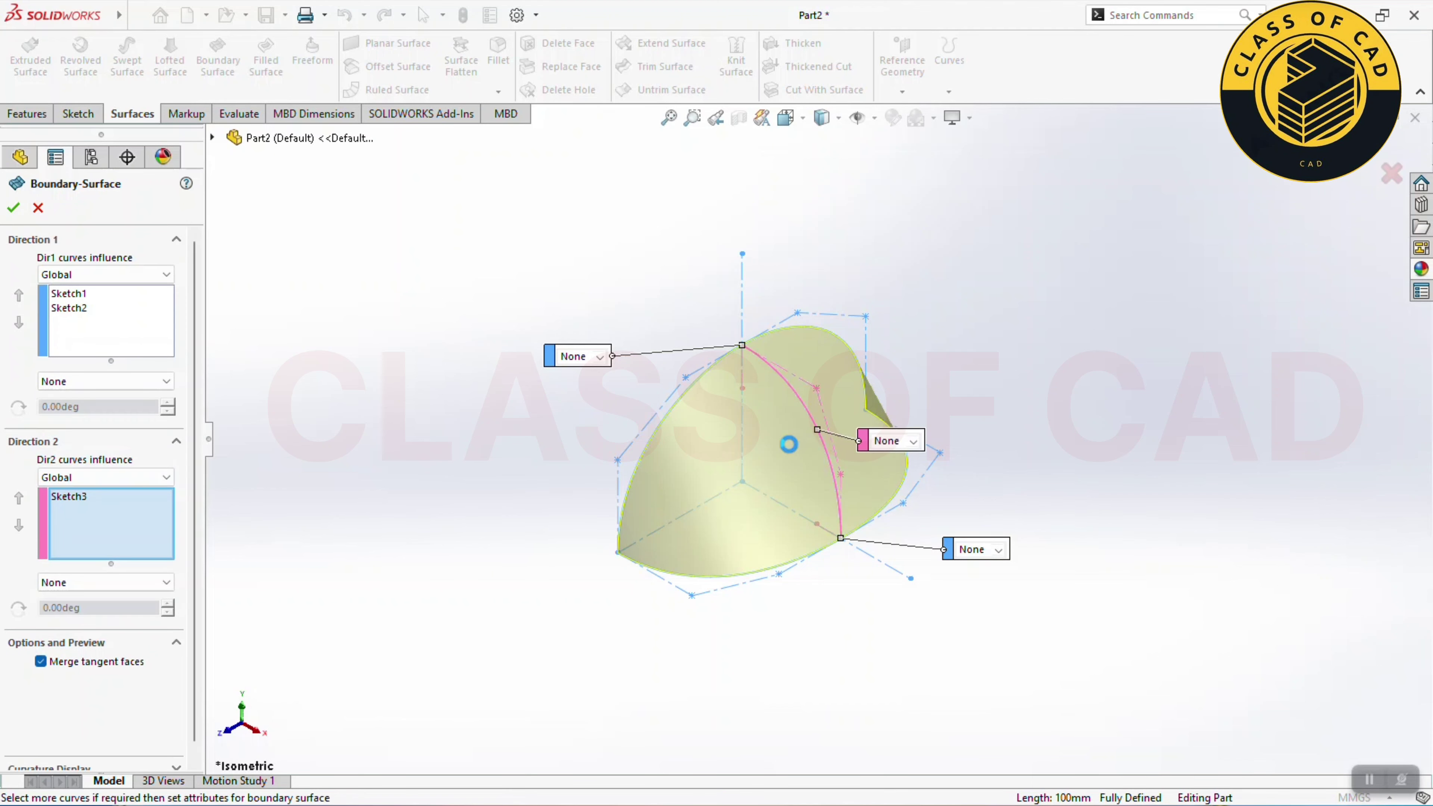
{"action": "left_click", "coordinate": [10, 210]}
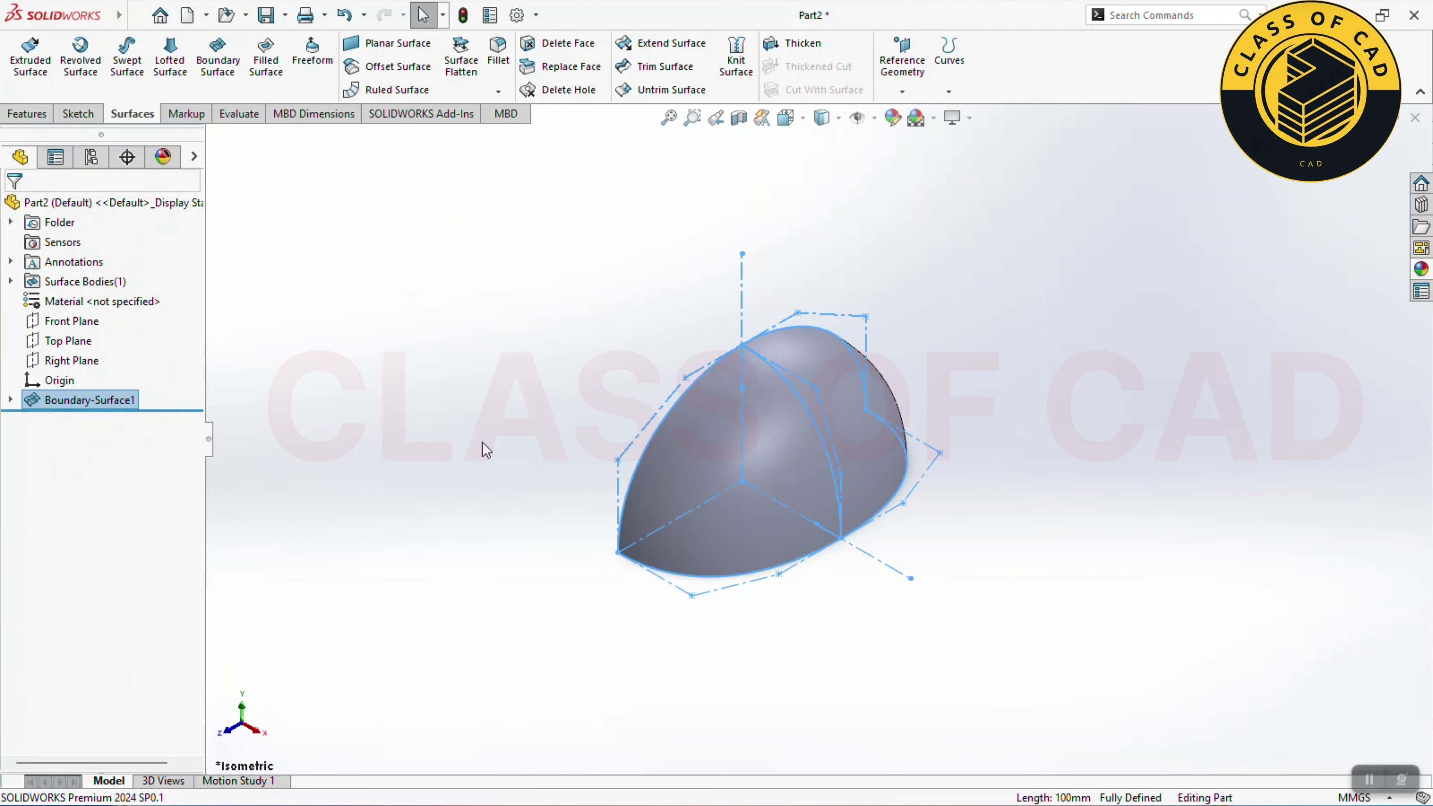
Step: Orbit to inspect the new dome and select the Right Plane
{"action": "mouse_move", "coordinate": [483, 442]}
{"action": "middle_mouse_down"}
{"action": "mouse_move", "coordinate": [837, 450]}
{"action": "mouse_move", "coordinate": [784, 486]}
{"action": "middle_mouse_up"}
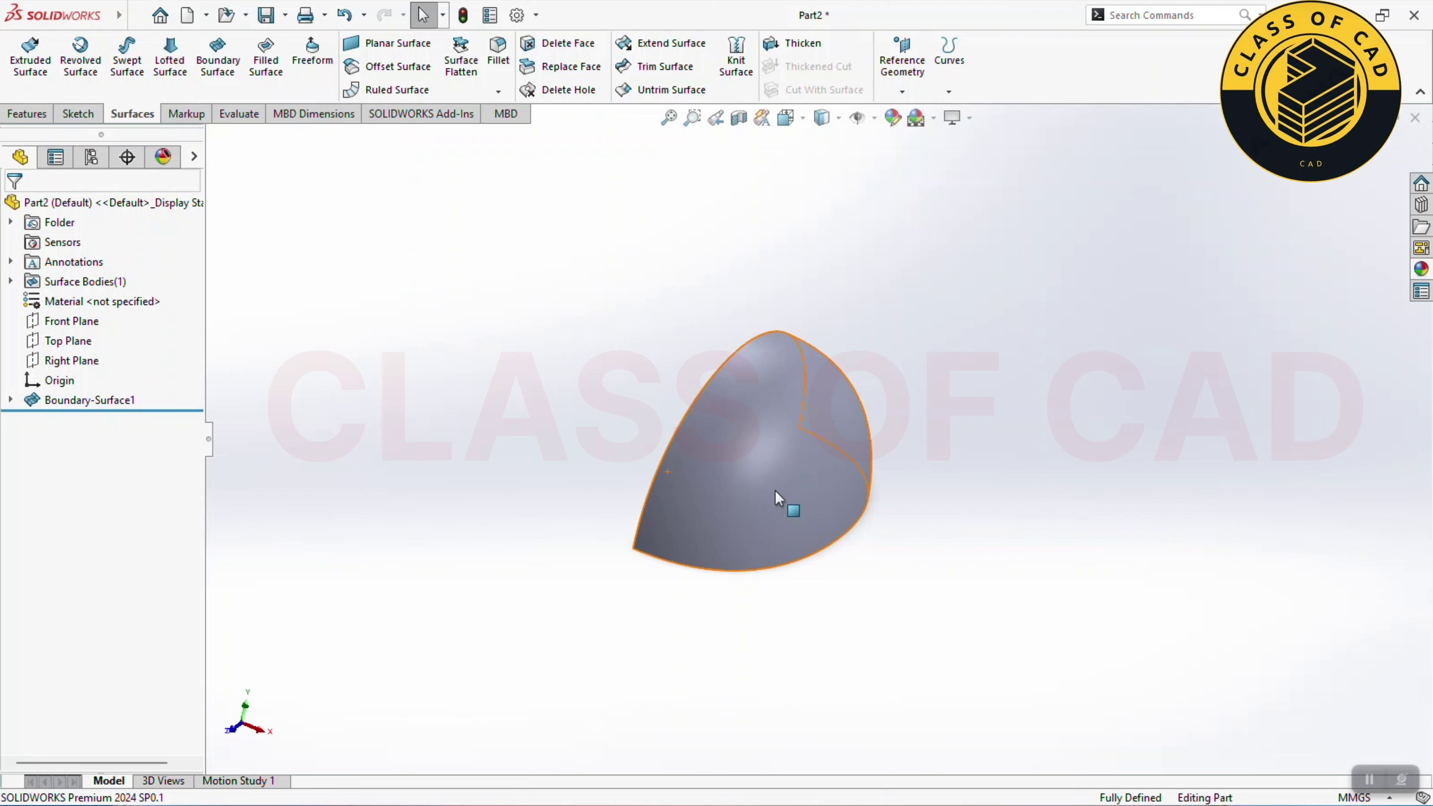
{"action": "mouse_move", "coordinate": [775, 491]}
{"action": "middle_mouse_down"}
{"action": "mouse_move", "coordinate": [742, 518]}
{"action": "mouse_move", "coordinate": [543, 479]}
{"action": "middle_mouse_up"}
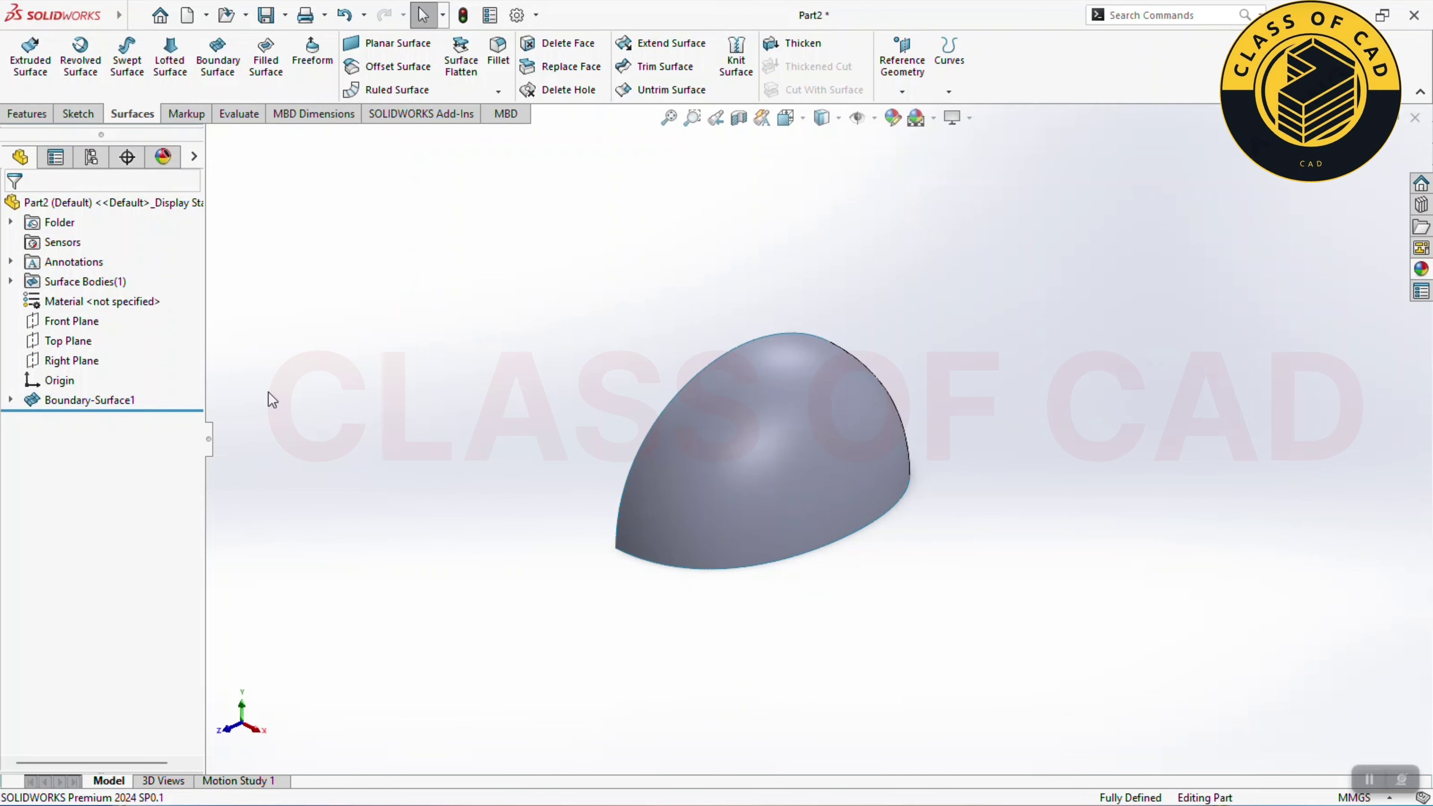
{"action": "left_click", "coordinate": [70, 361]}
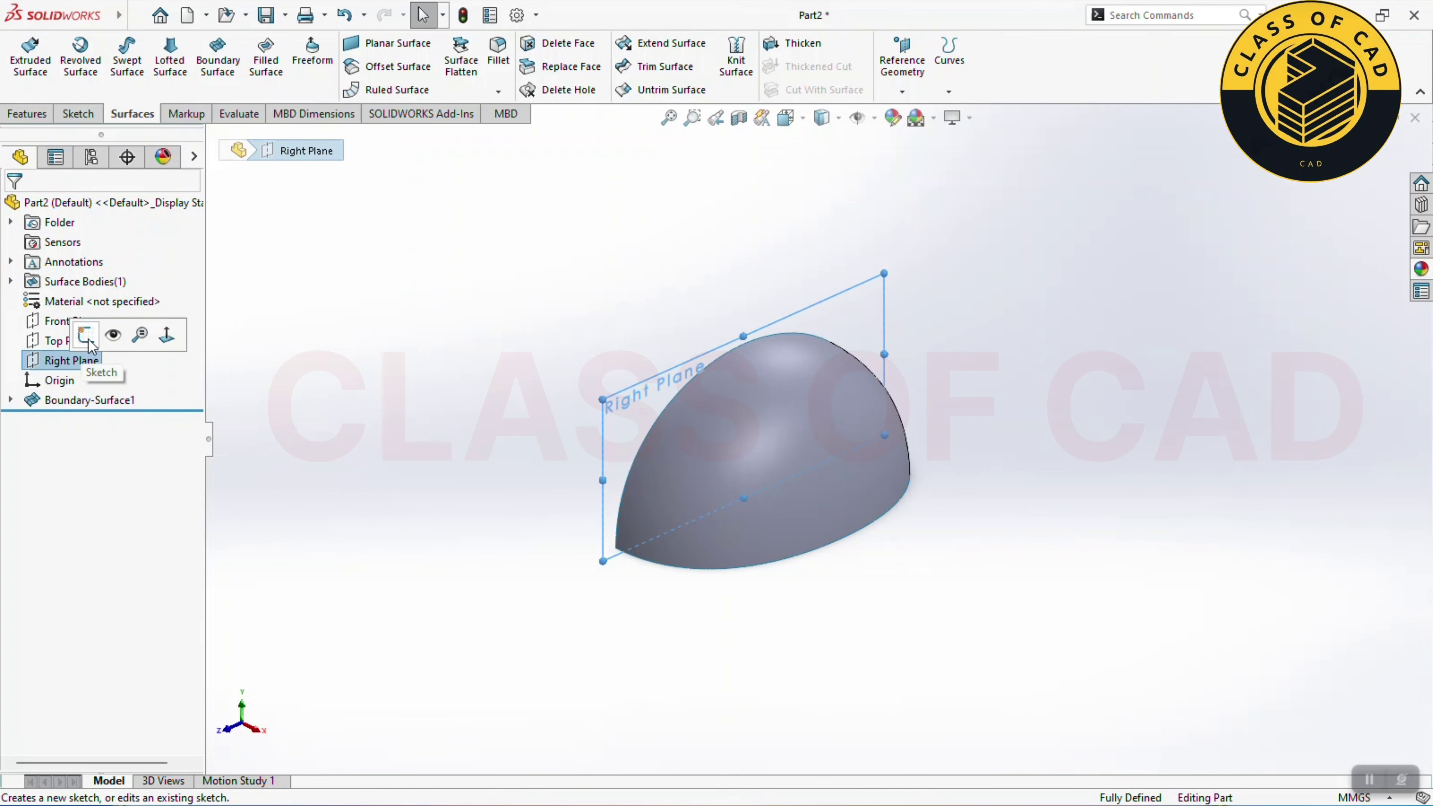
Step: On the Right Plane, sketch a horizontal line followed by an angled line reaching the dome
{"action": "left_click", "coordinate": [96, 331]}
{"action": "scroll", "coordinate": [729, 596], "scroll_direction": "up", "scroll_amount": 3}
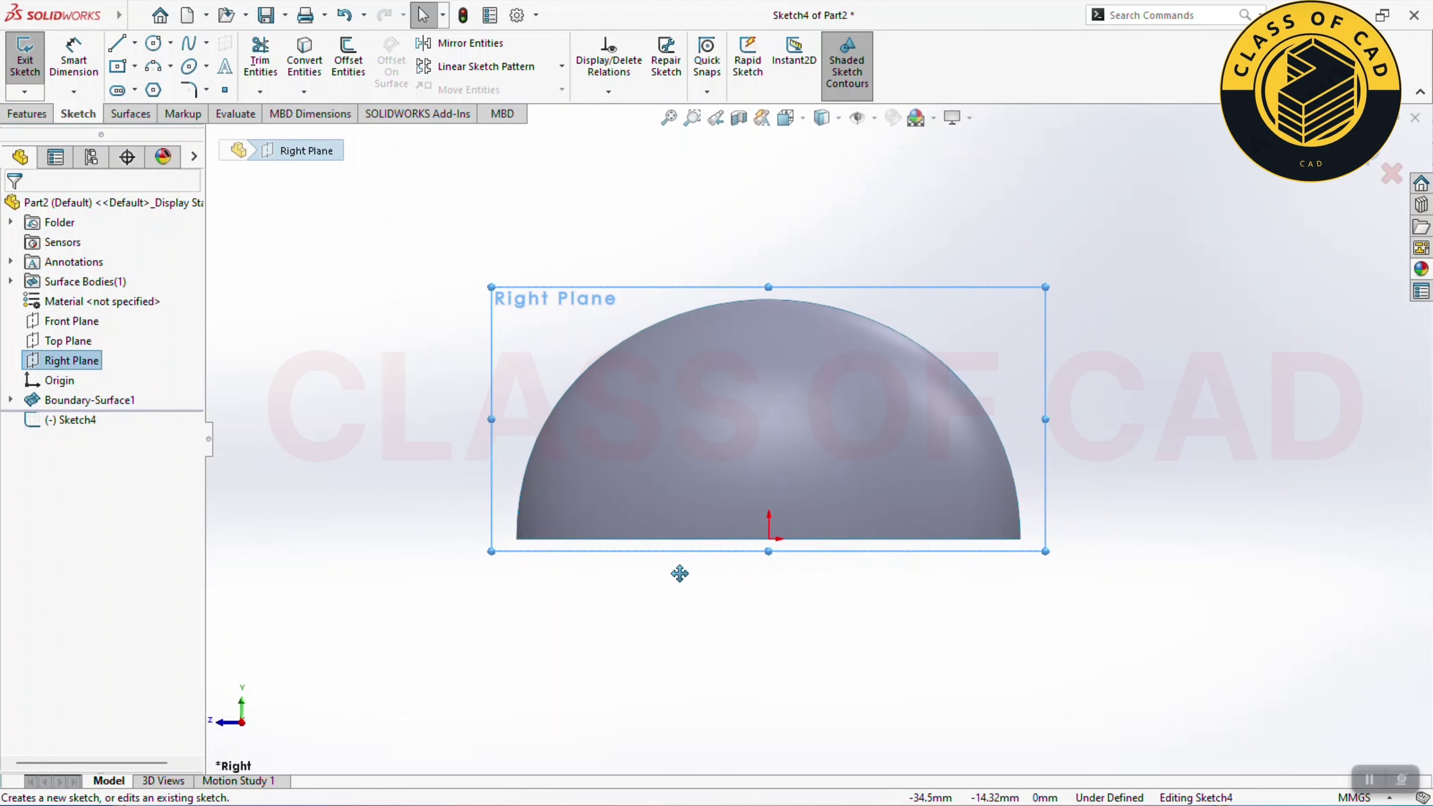
{"action": "left_click", "coordinate": [120, 49]}
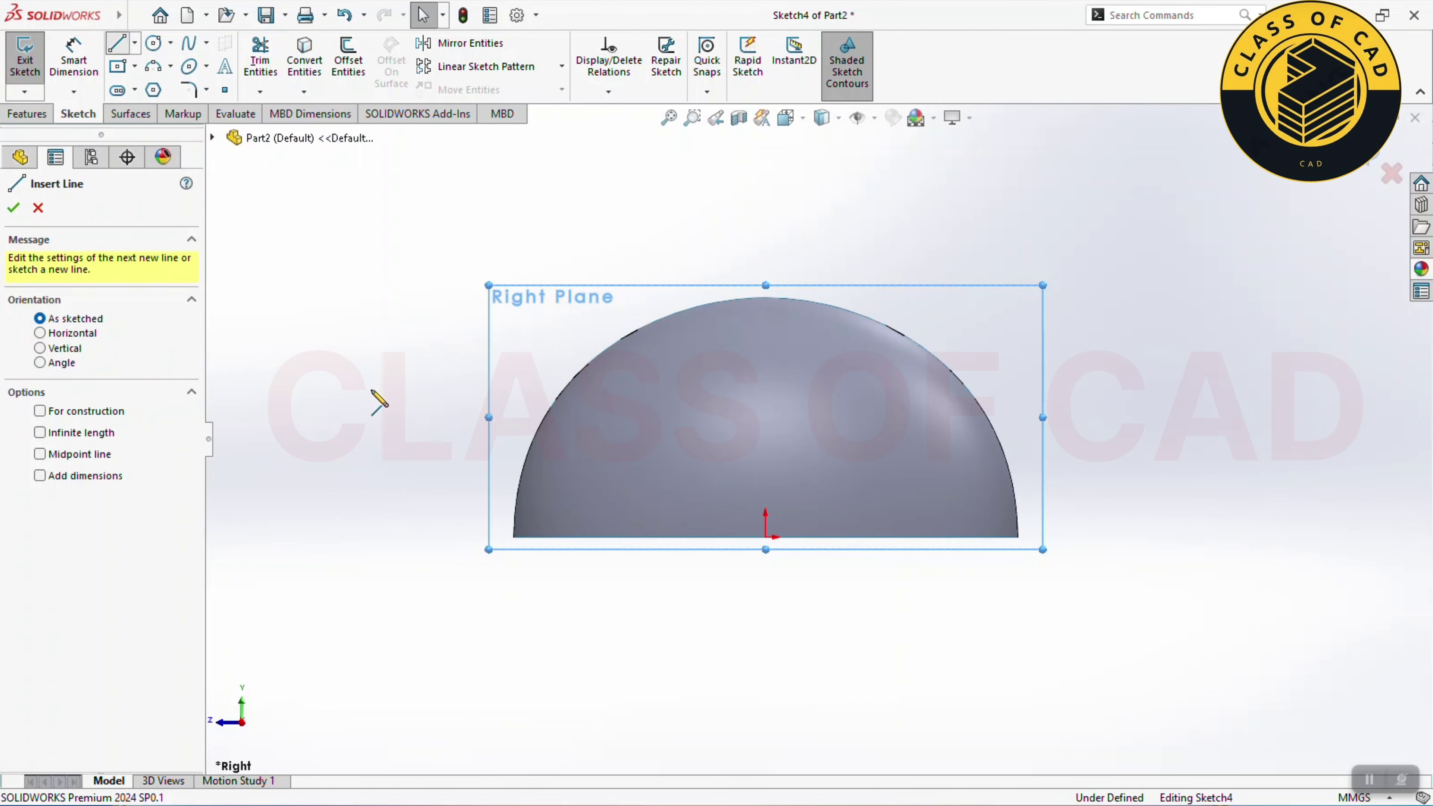
{"action": "left_click", "coordinate": [464, 506]}
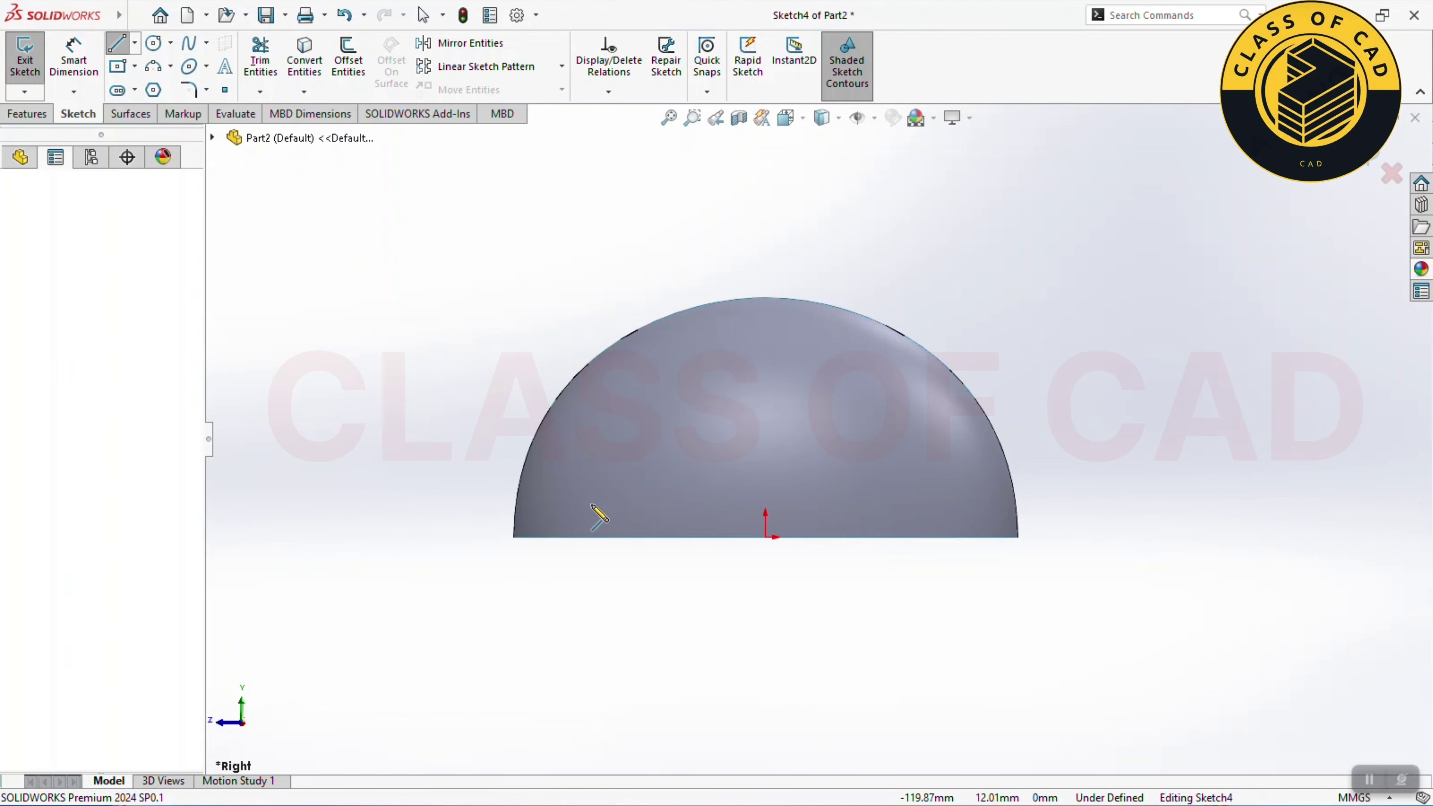
{"action": "left_click", "coordinate": [733, 505]}
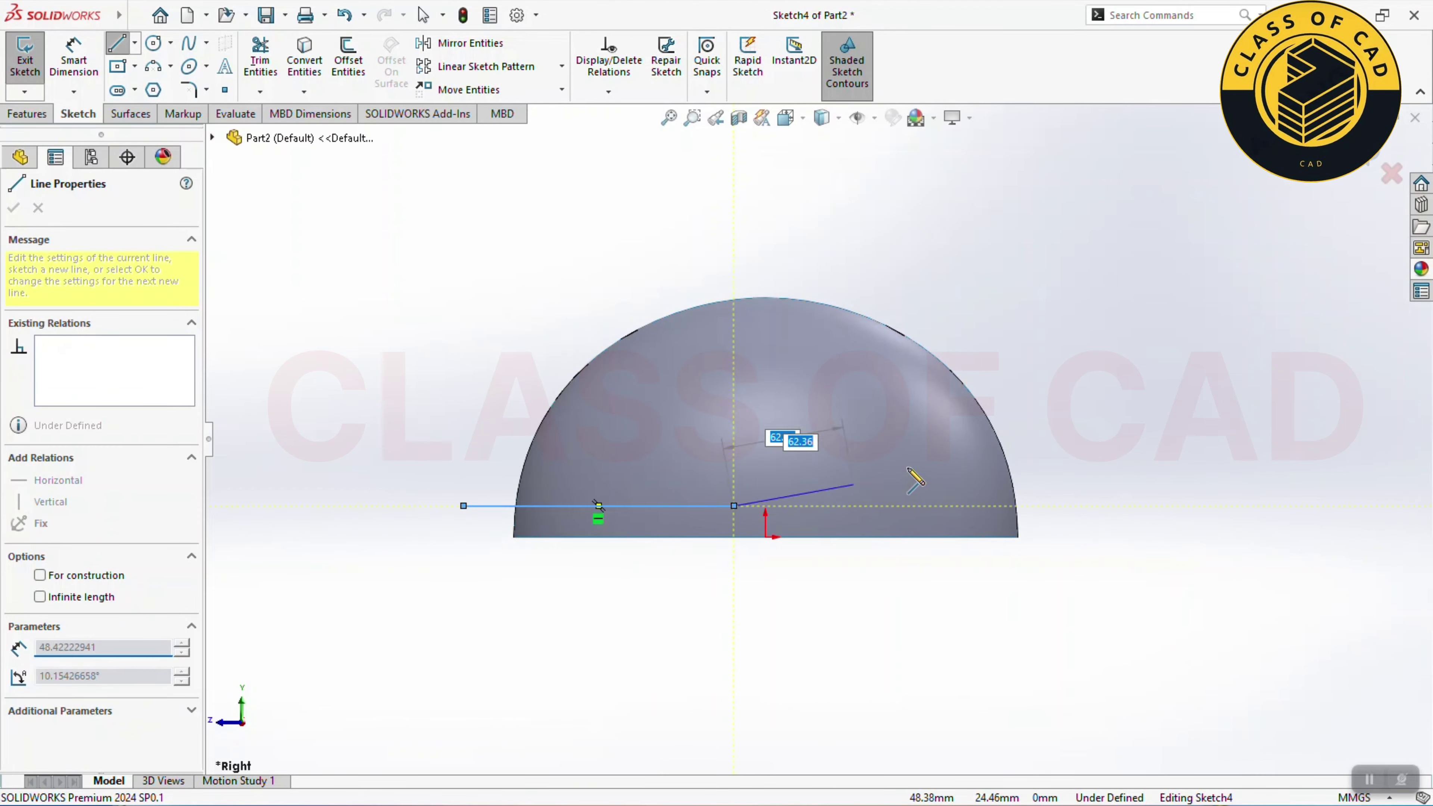
{"action": "left_click", "coordinate": [1007, 424]}
{"action": "right_click", "coordinate": [1006, 424]}
{"action": "left_click", "coordinate": [1064, 420]}
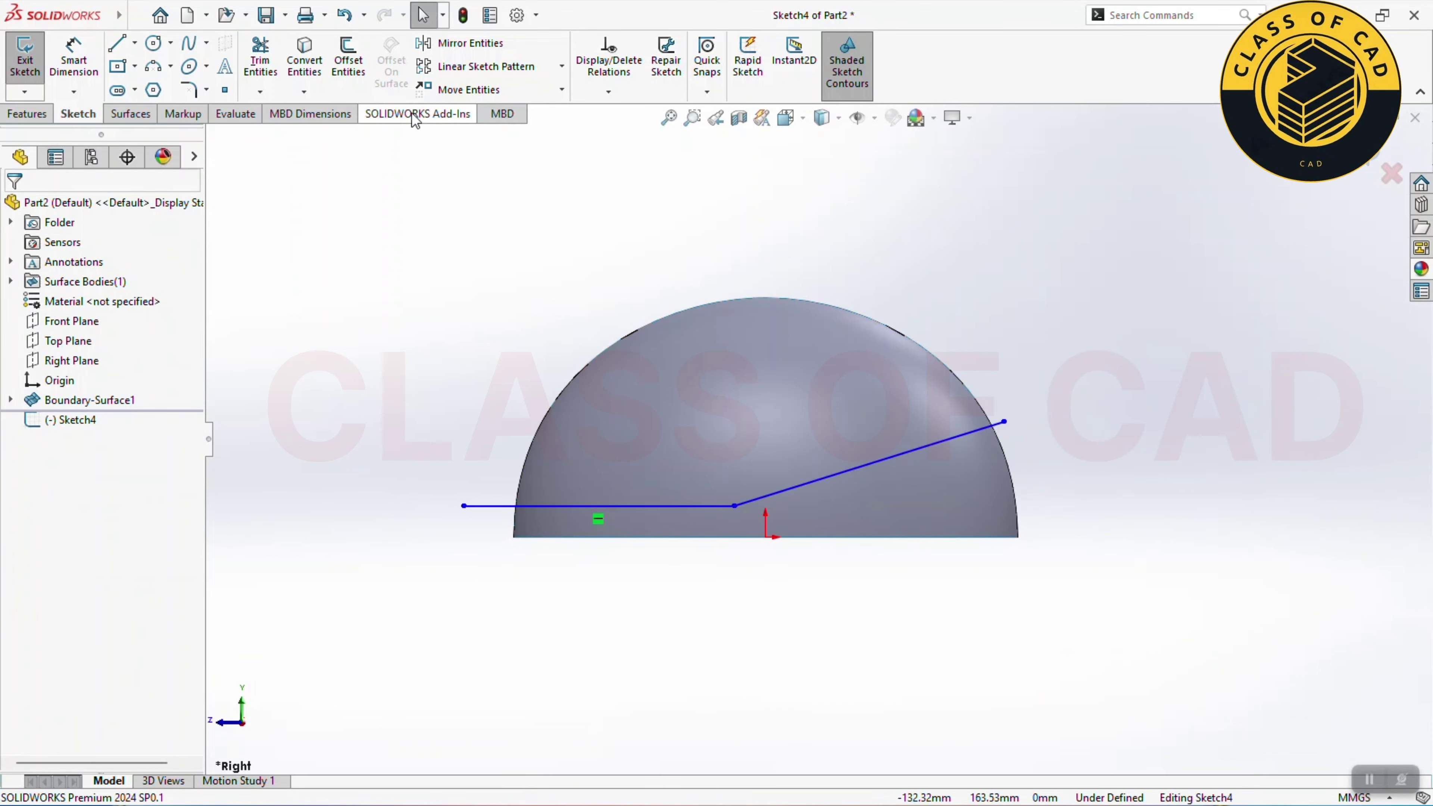
Step: Round the corner between the two lines with an R90 sketch fillet
{"action": "left_click", "coordinate": [186, 91]}
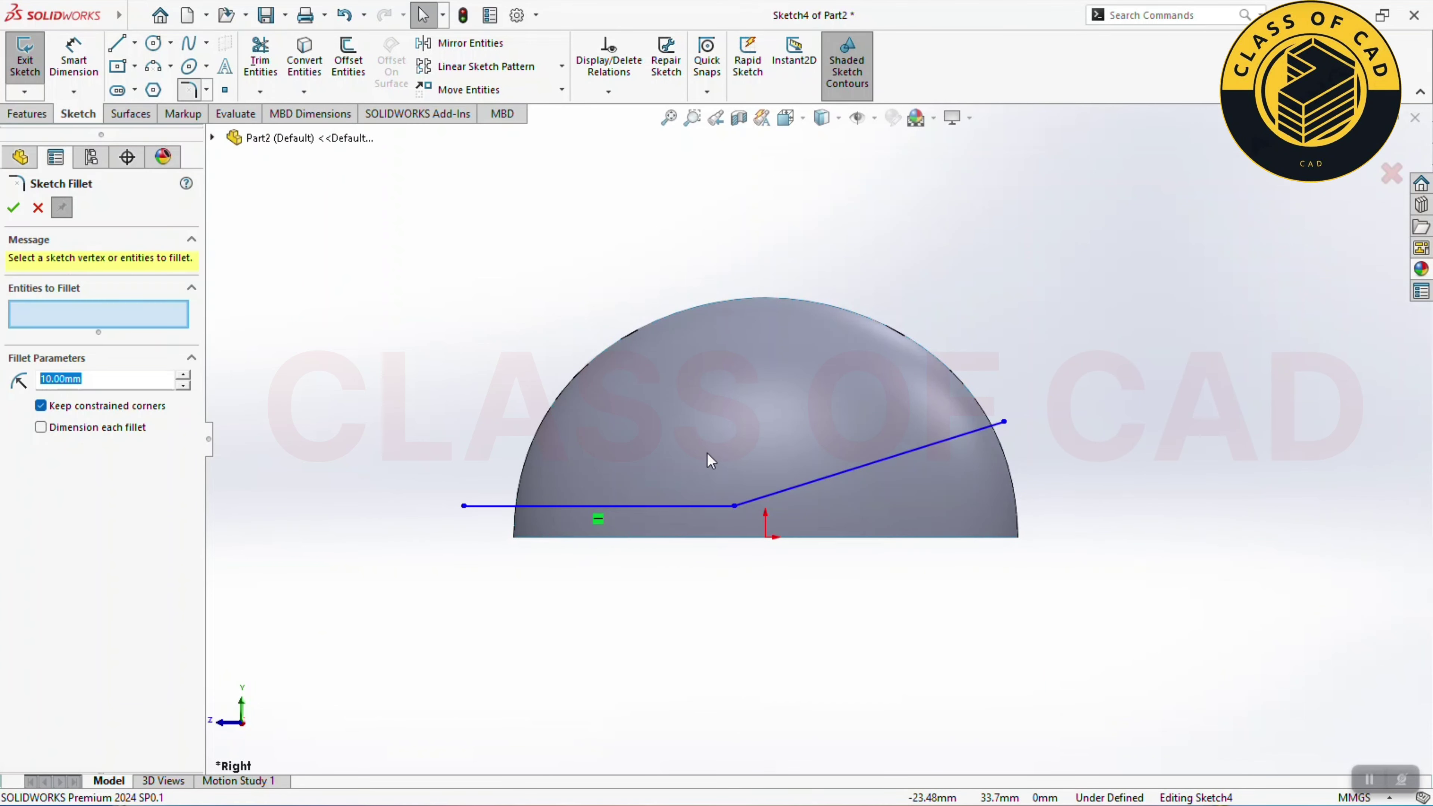
{"action": "left_click", "coordinate": [715, 506]}
{"action": "left_click", "coordinate": [757, 506]}
{"action": "type", "text": "30"}
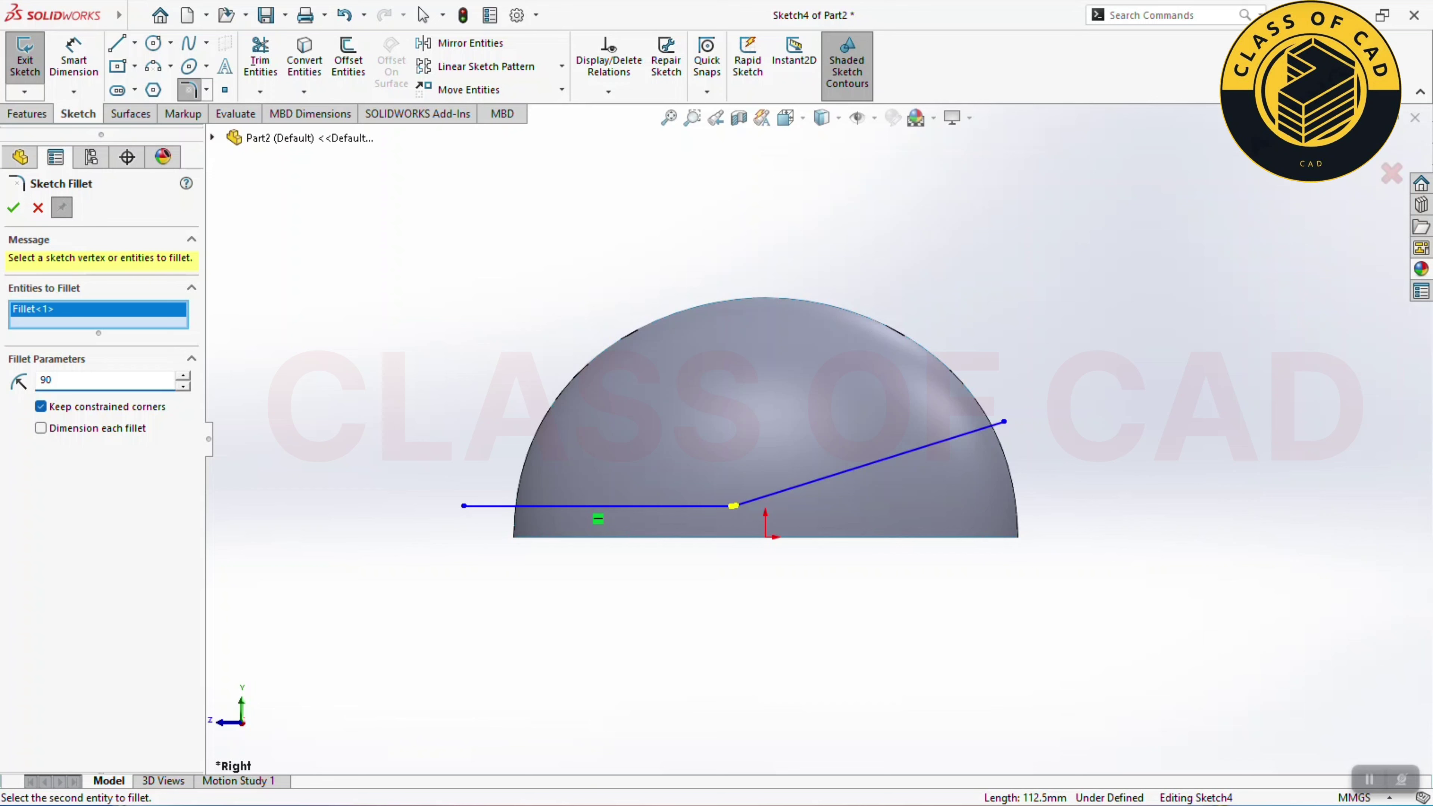
{"action": "left_click", "coordinate": [13, 213]}
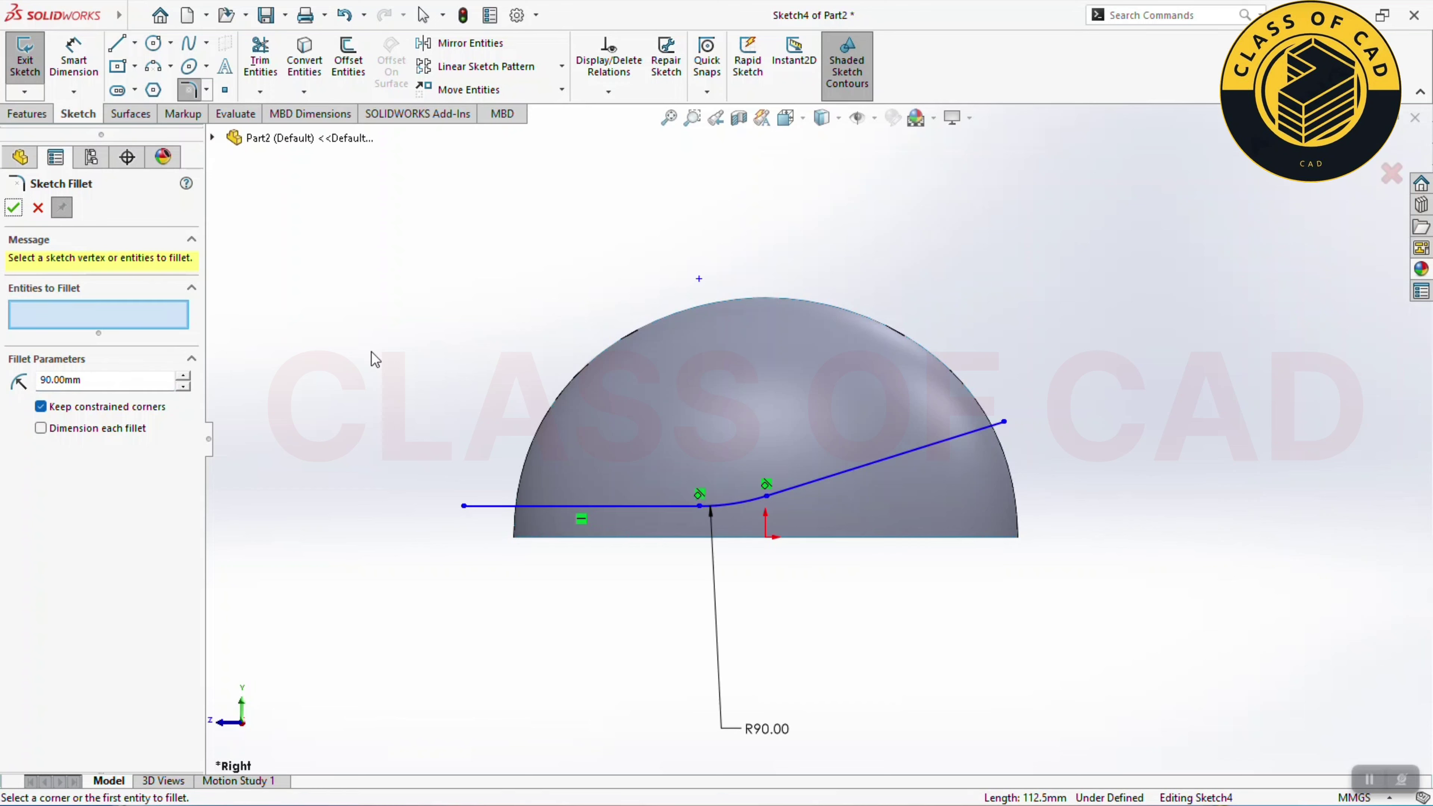
{"action": "key", "text": "Escape"}
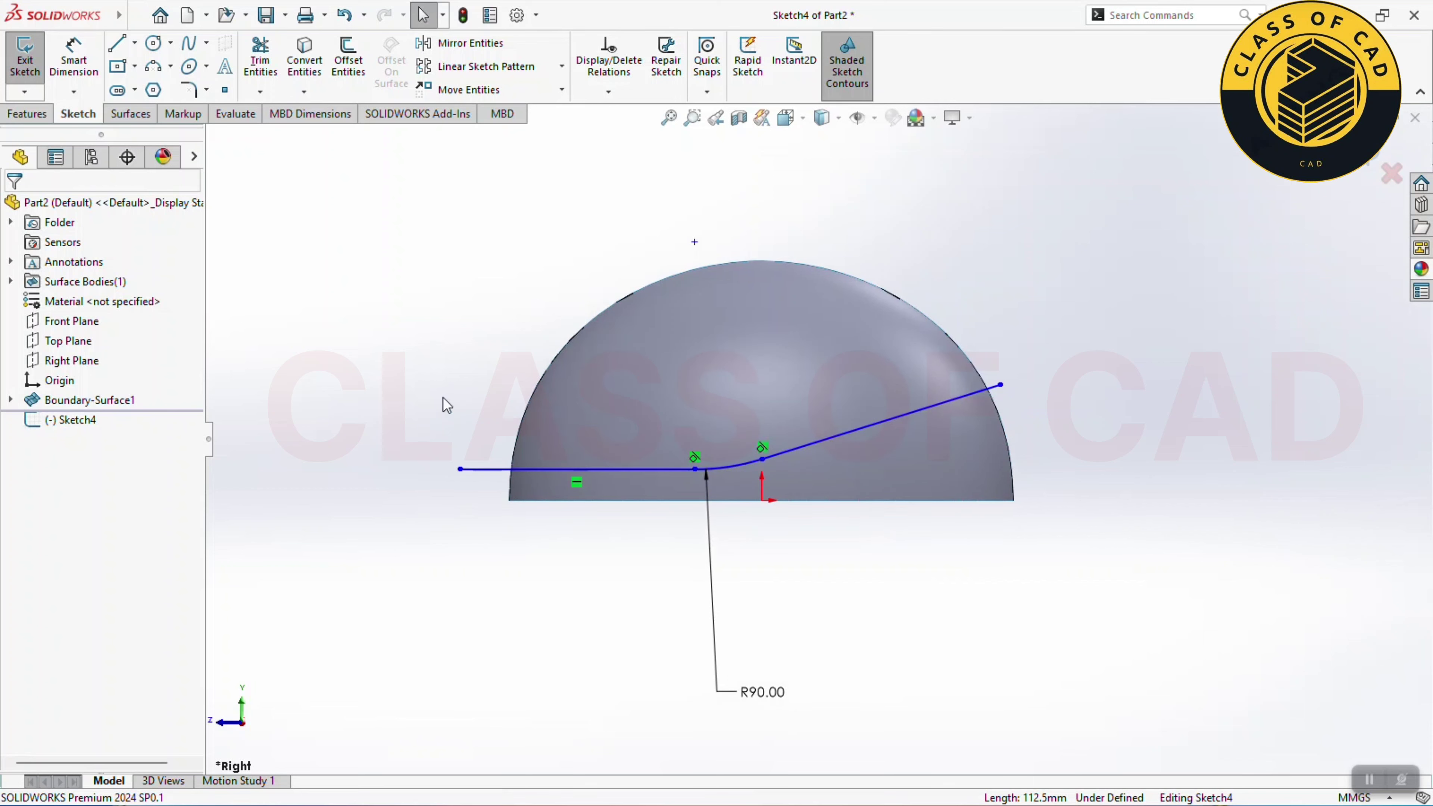
Step: Dimension the line's left end 12 mm high and the fillet start 22 mm from the origin
{"action": "left_click", "coordinate": [93, 72]}
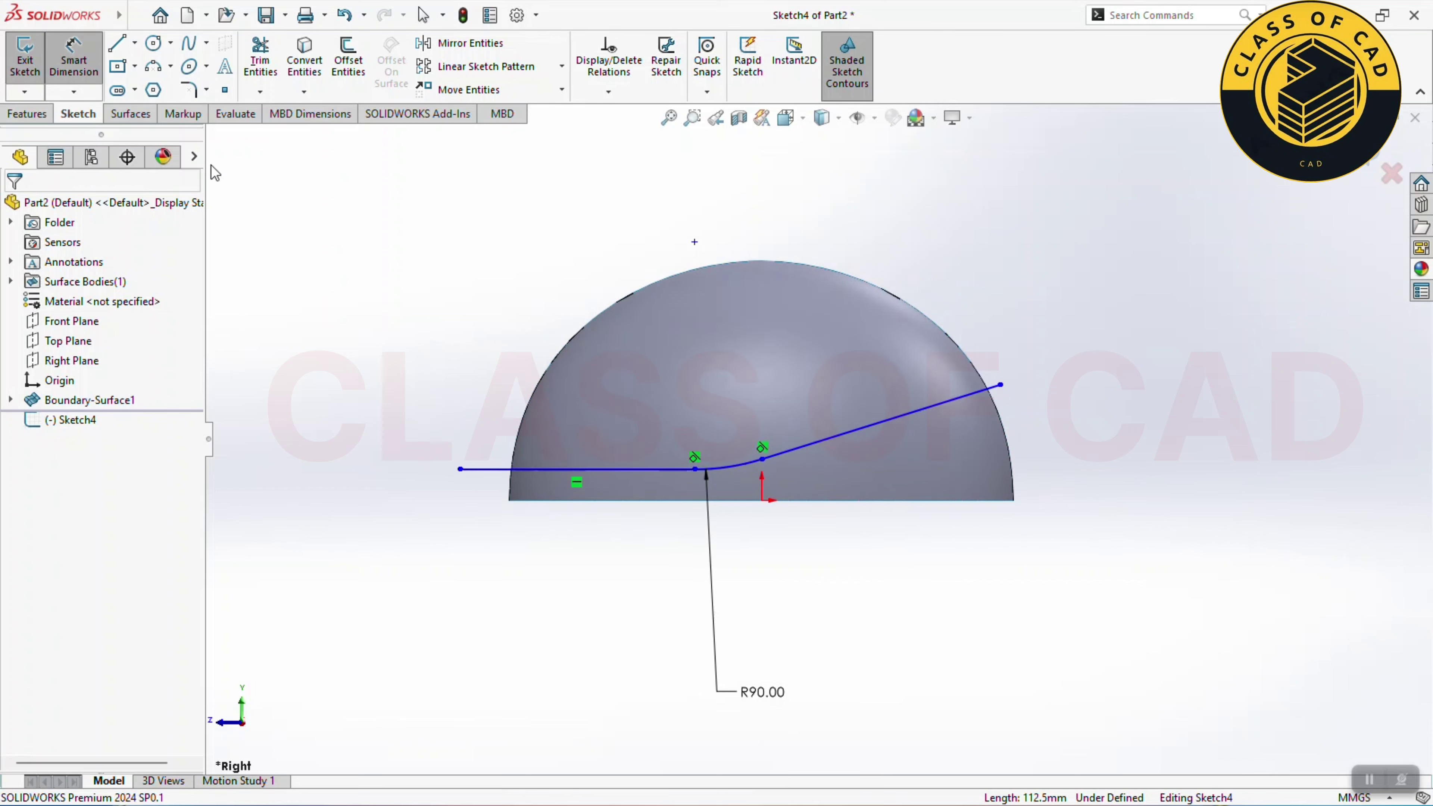
{"action": "left_click", "coordinate": [460, 469]}
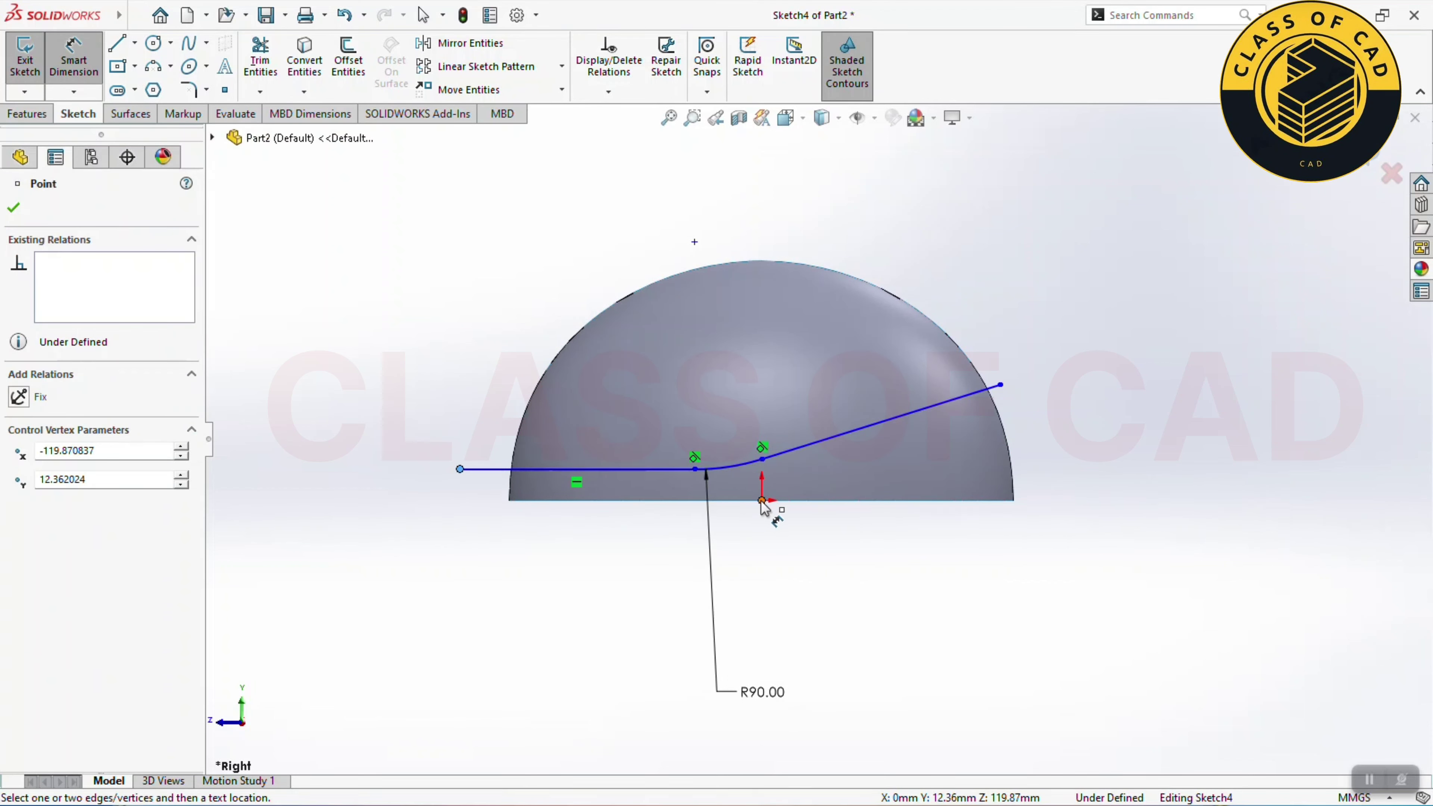
{"action": "left_click", "coordinate": [761, 501]}
{"action": "left_click", "coordinate": [401, 479]}
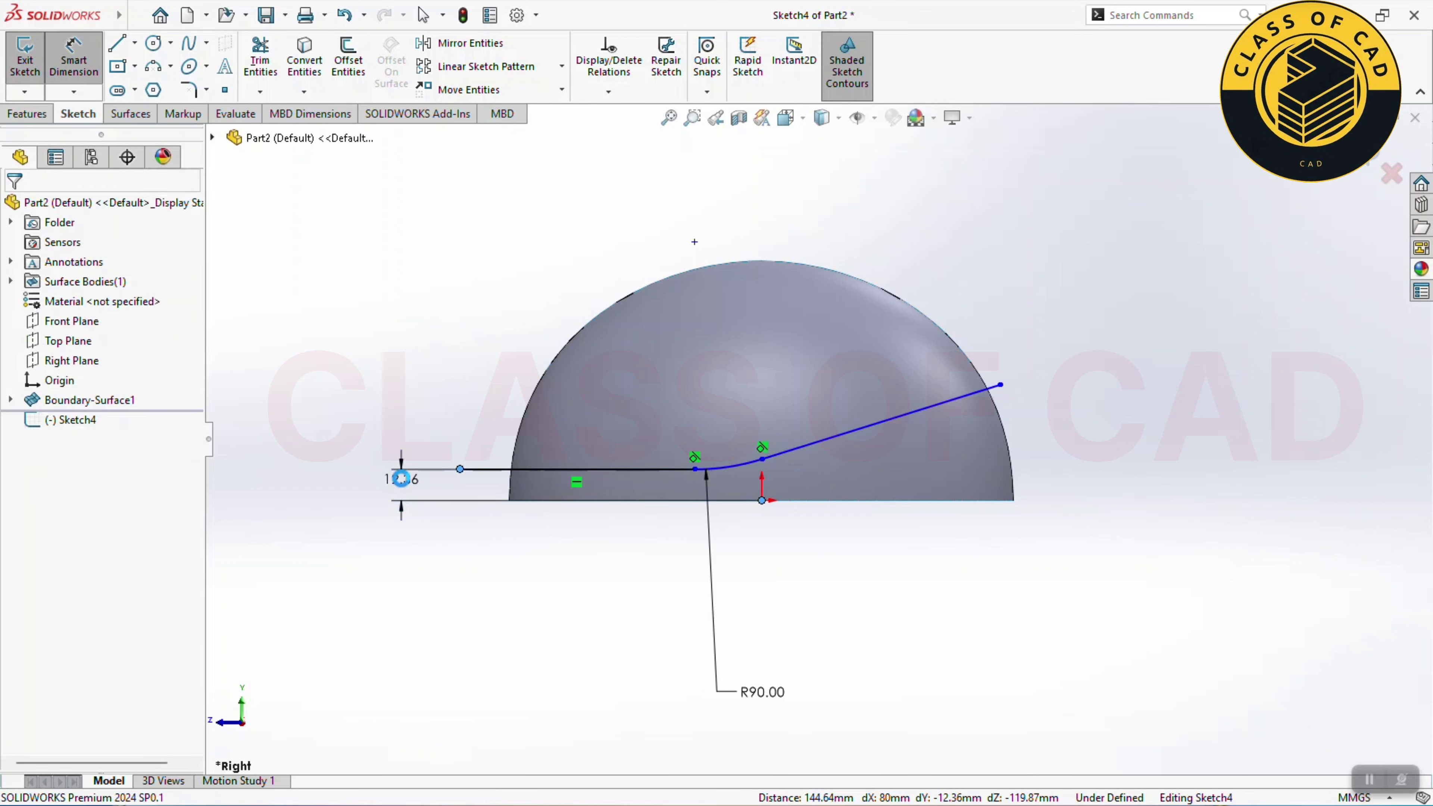
{"action": "type", "text": "12"}
{"action": "key", "text": "Return"}
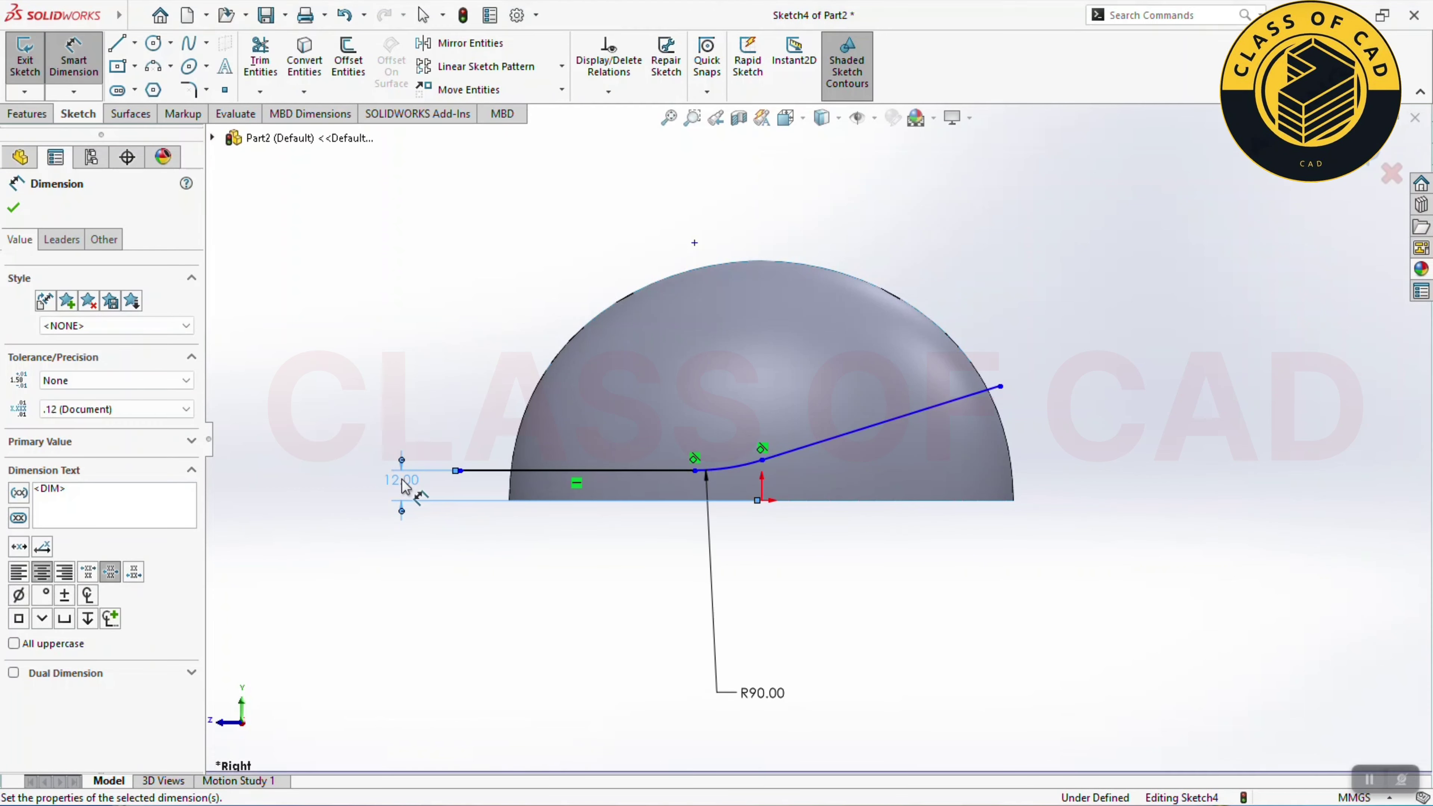
{"action": "left_click", "coordinate": [698, 473]}
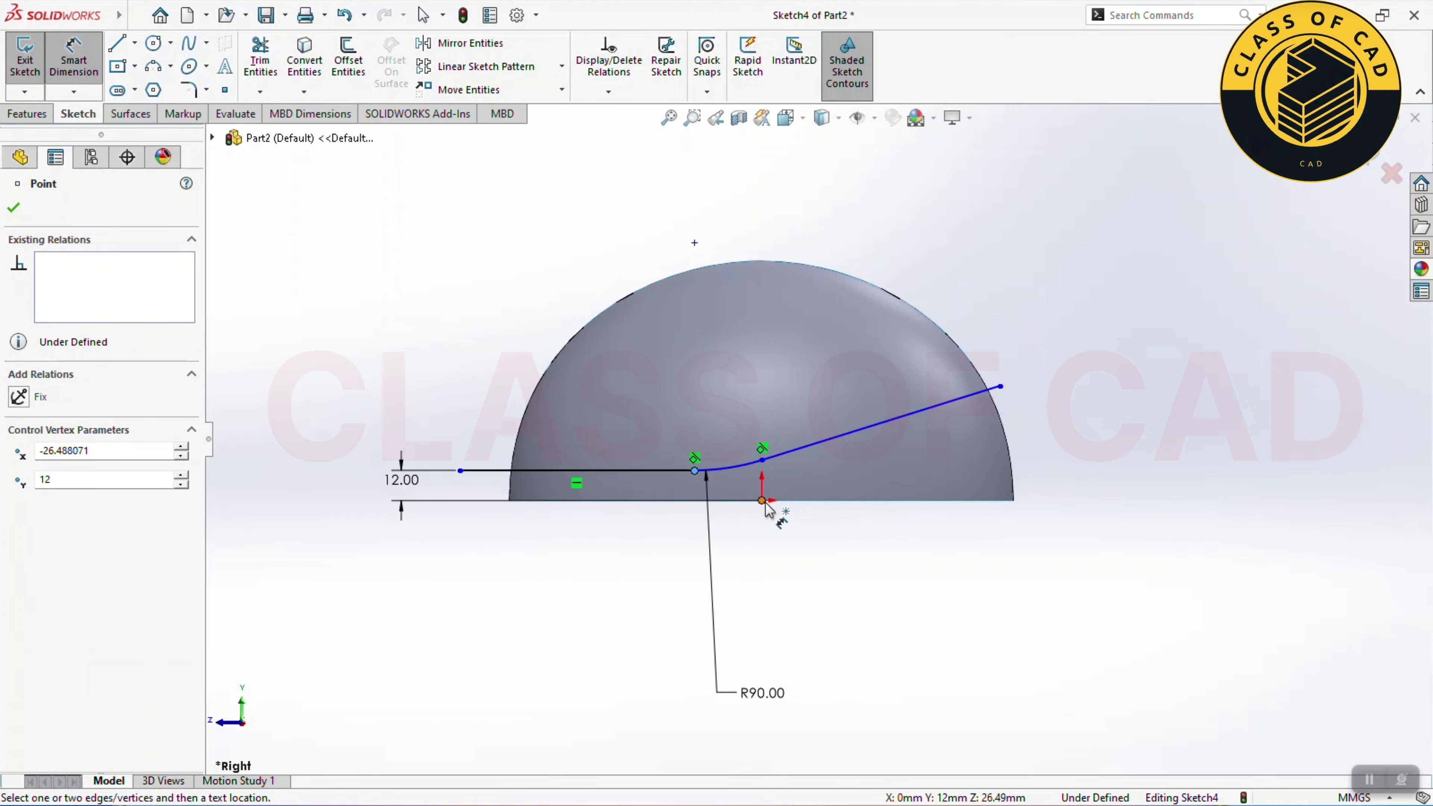
{"action": "left_click", "coordinate": [763, 501]}
{"action": "left_click", "coordinate": [740, 560]}
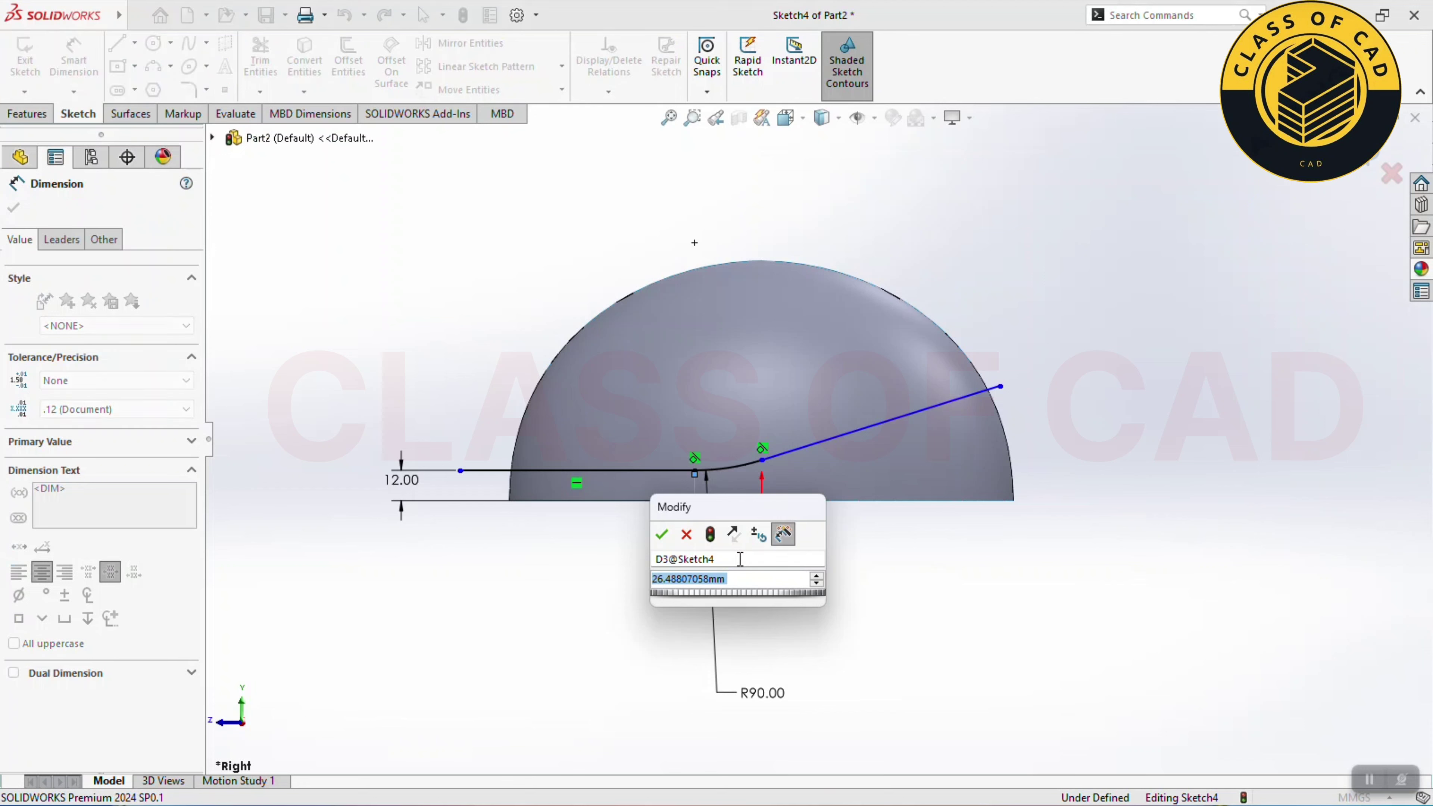
{"action": "type", "text": "22"}
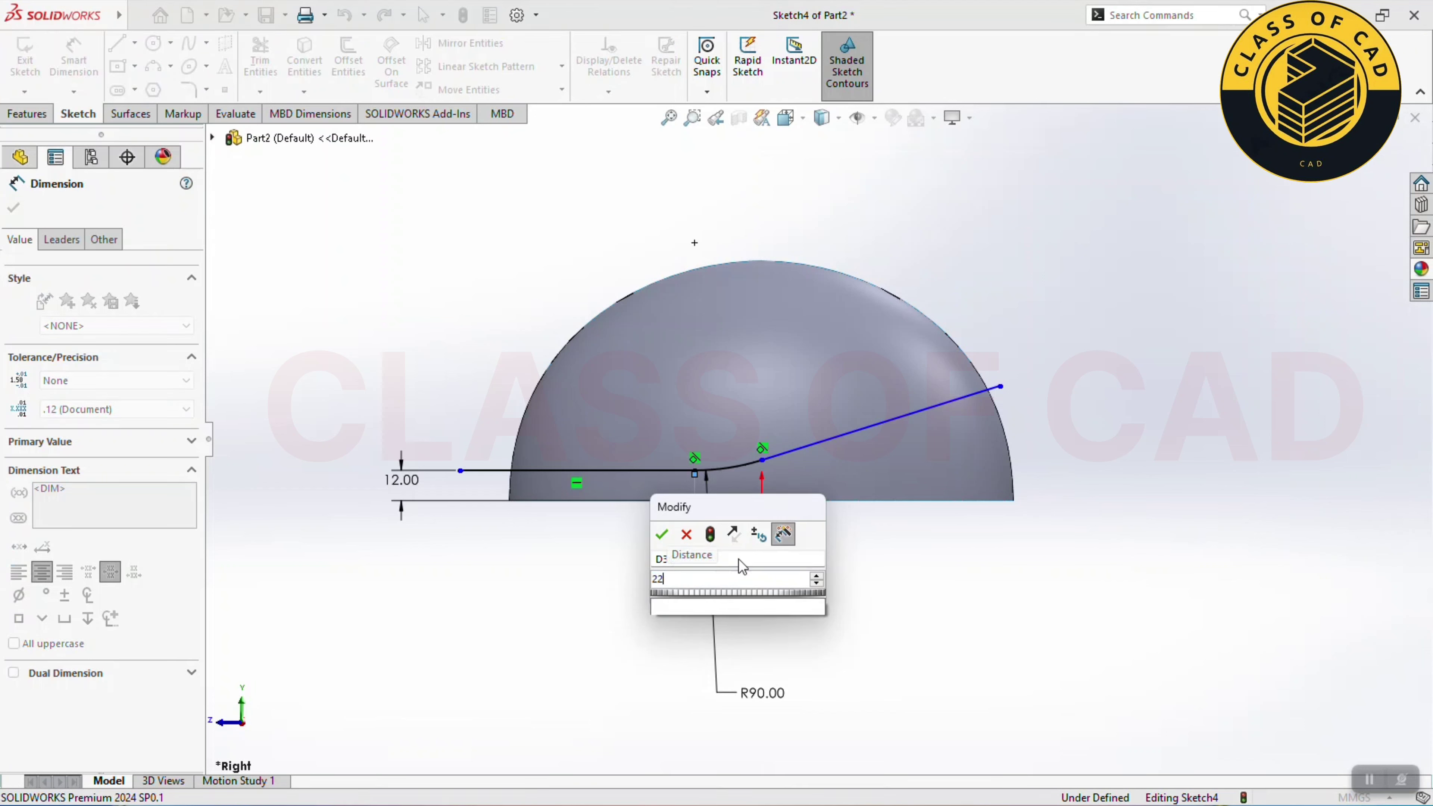
{"action": "key", "text": "Return"}
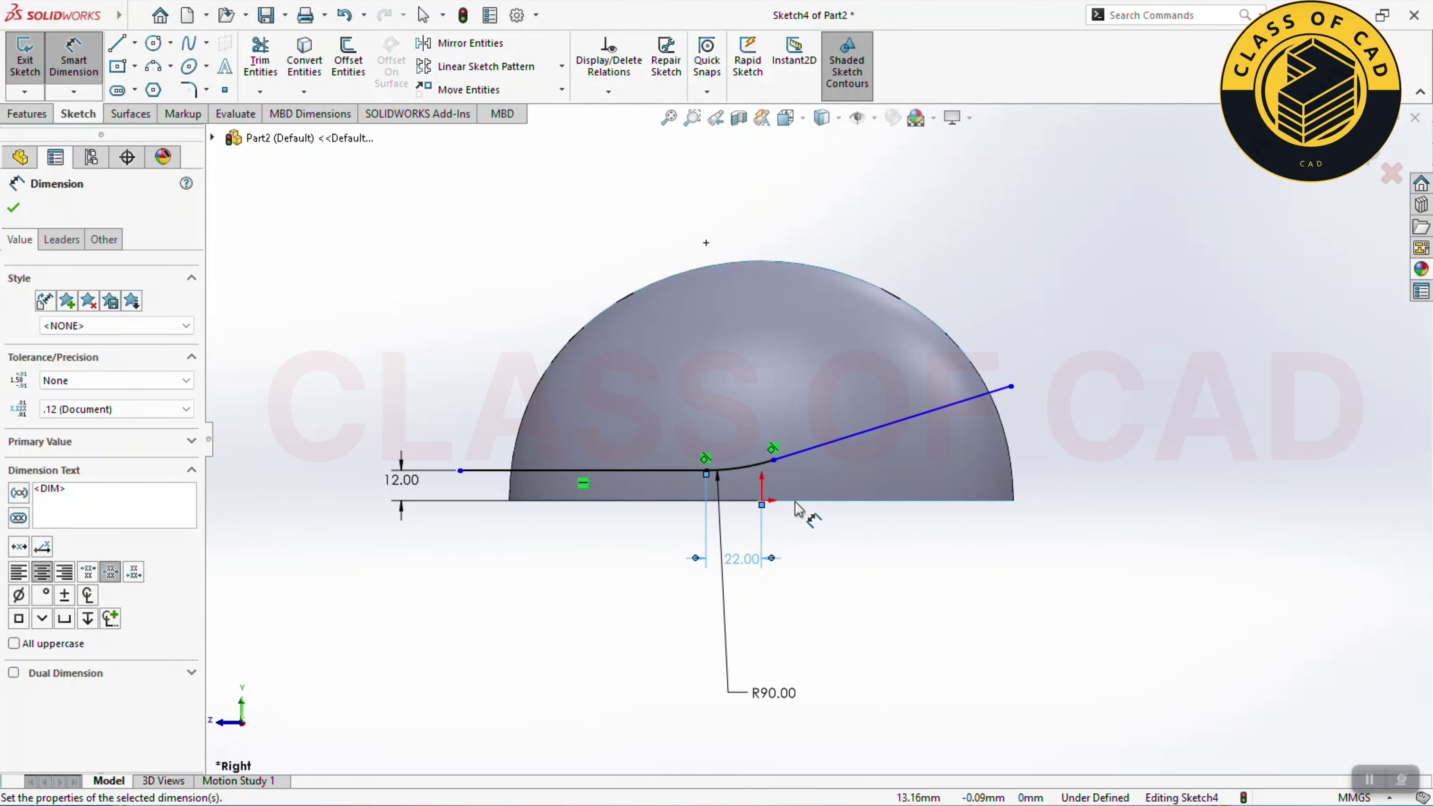
Step: Set a 20° angle between the horizontal and angled lines, then exit the sketch
{"action": "left_click", "coordinate": [677, 471]}
{"action": "left_click", "coordinate": [821, 446]}
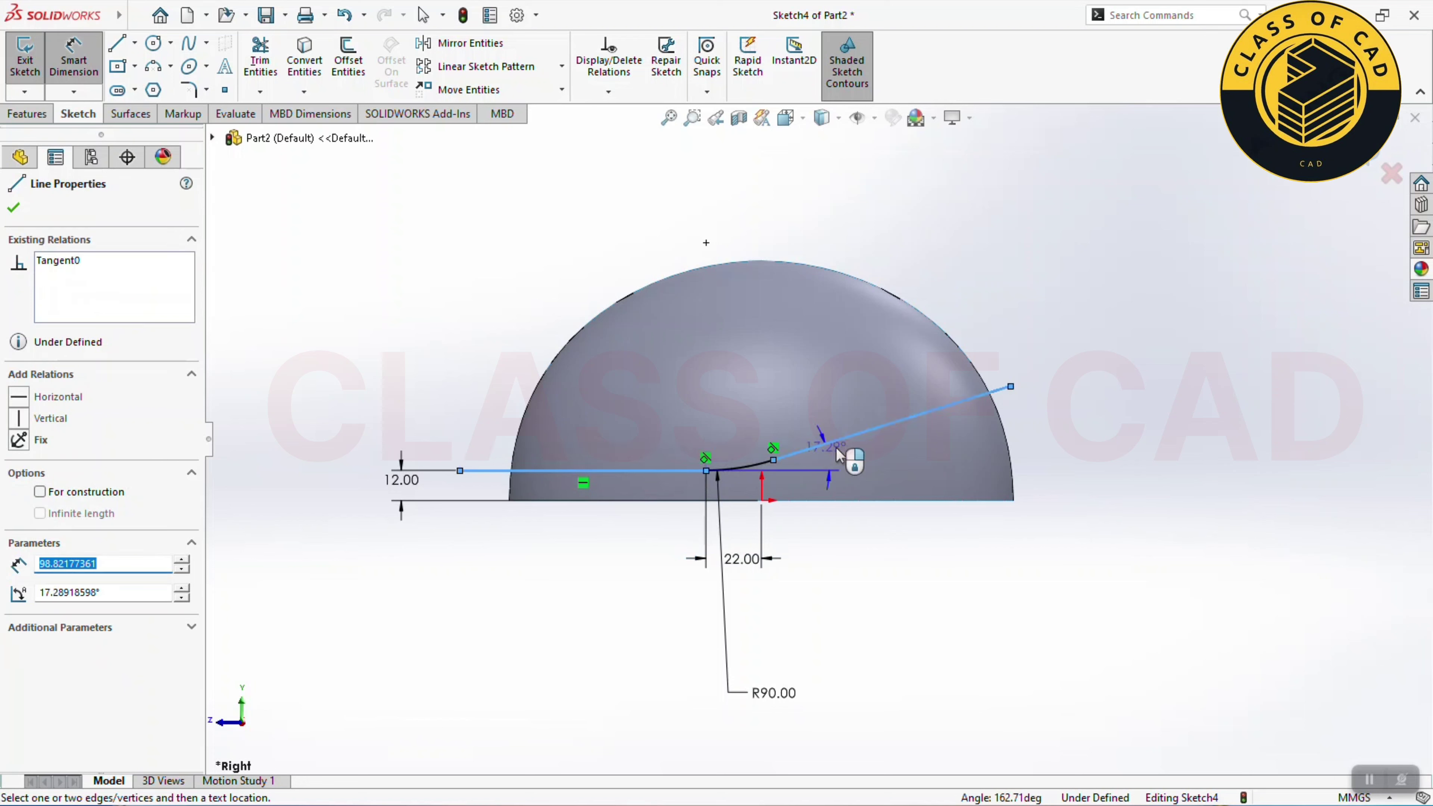
{"action": "left_click", "coordinate": [892, 441]}
{"action": "type", "text": "2"}
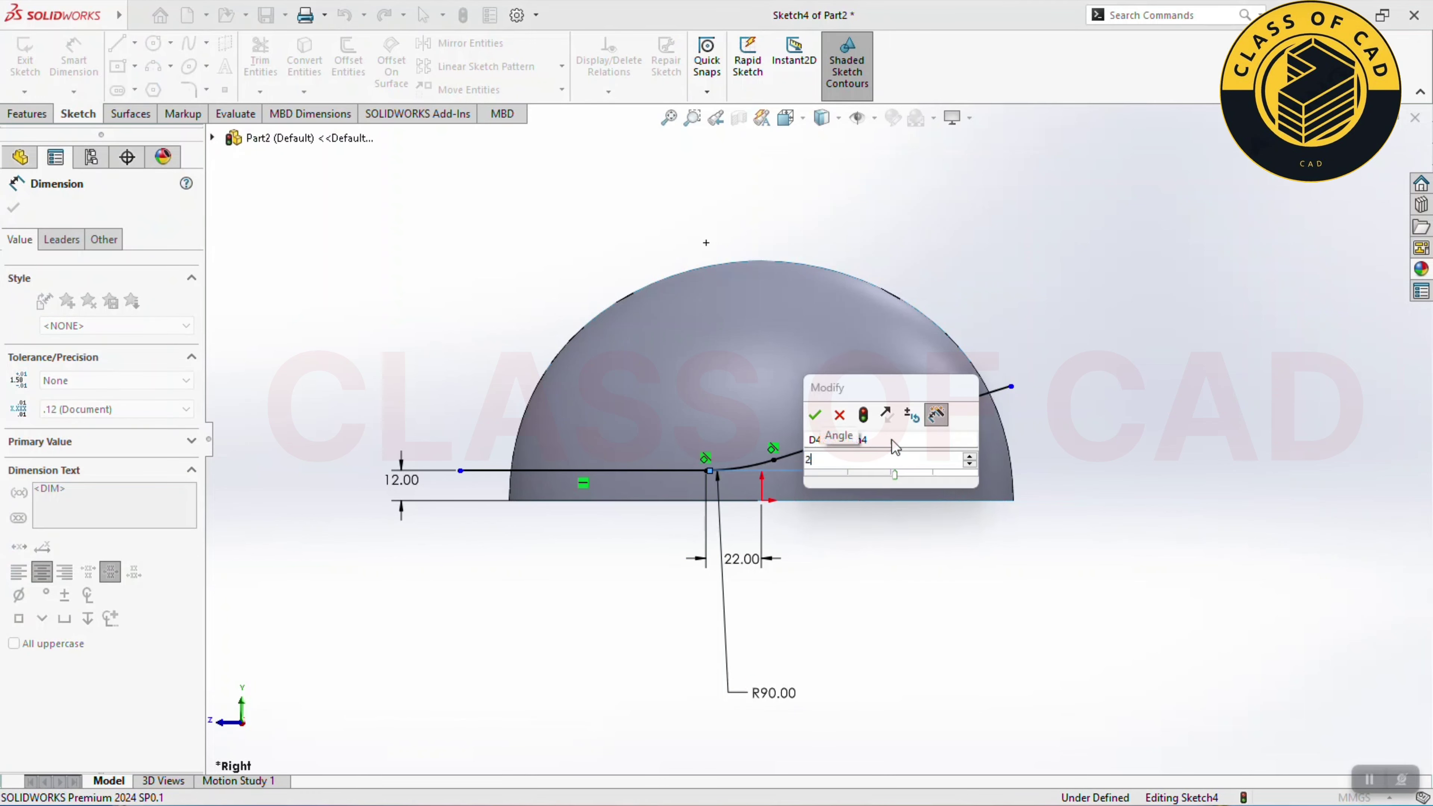
{"action": "type", "text": "0"}
{"action": "key", "text": "Return"}
{"action": "key", "text": "Escape"}
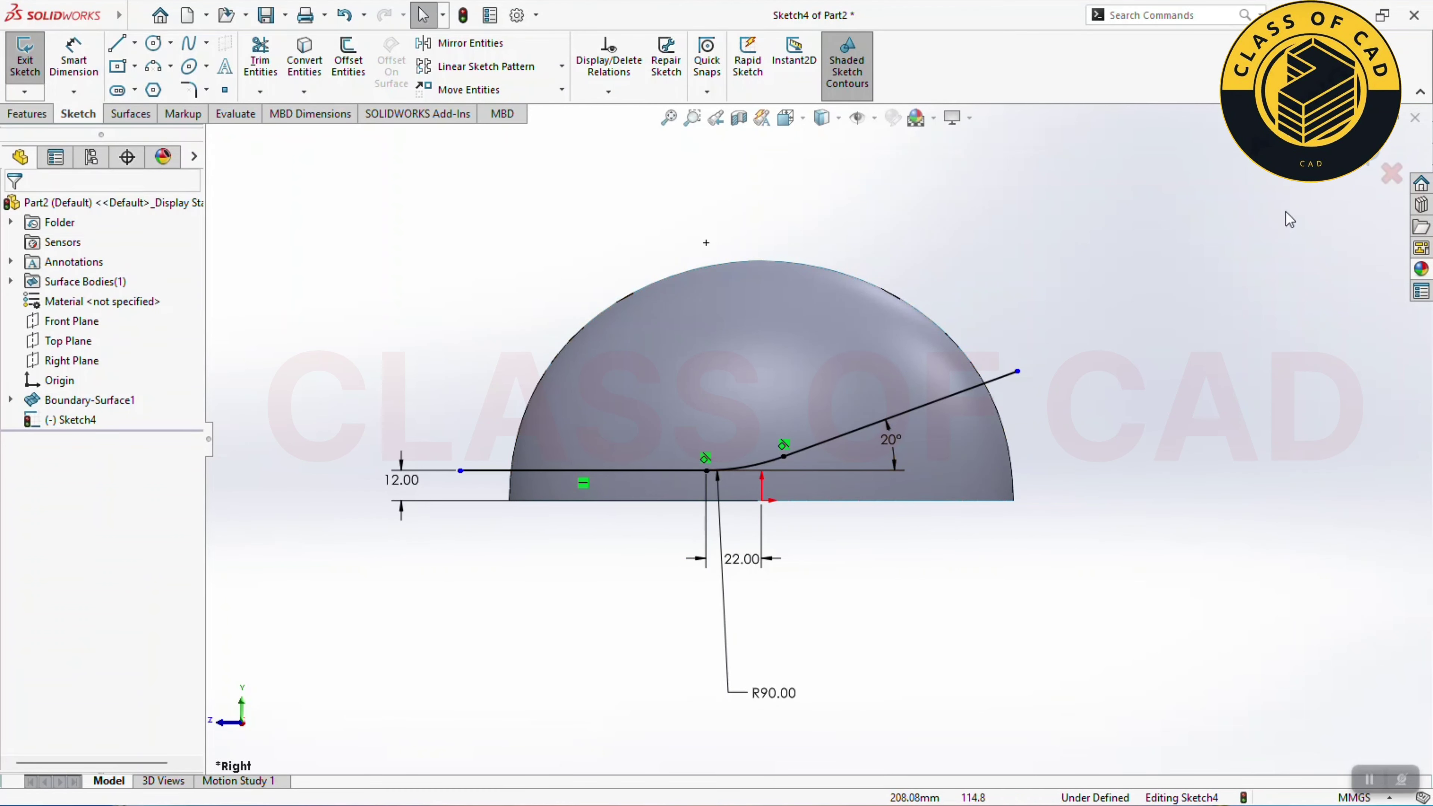
{"action": "left_click", "coordinate": [1373, 154]}
Step: Trim the dome with Sketch4 as the tool, removing the lower flap, then pick the Right Plane
{"action": "middle_click_drag", "start_coordinate": [879, 451], "coordinate": [934, 540]}
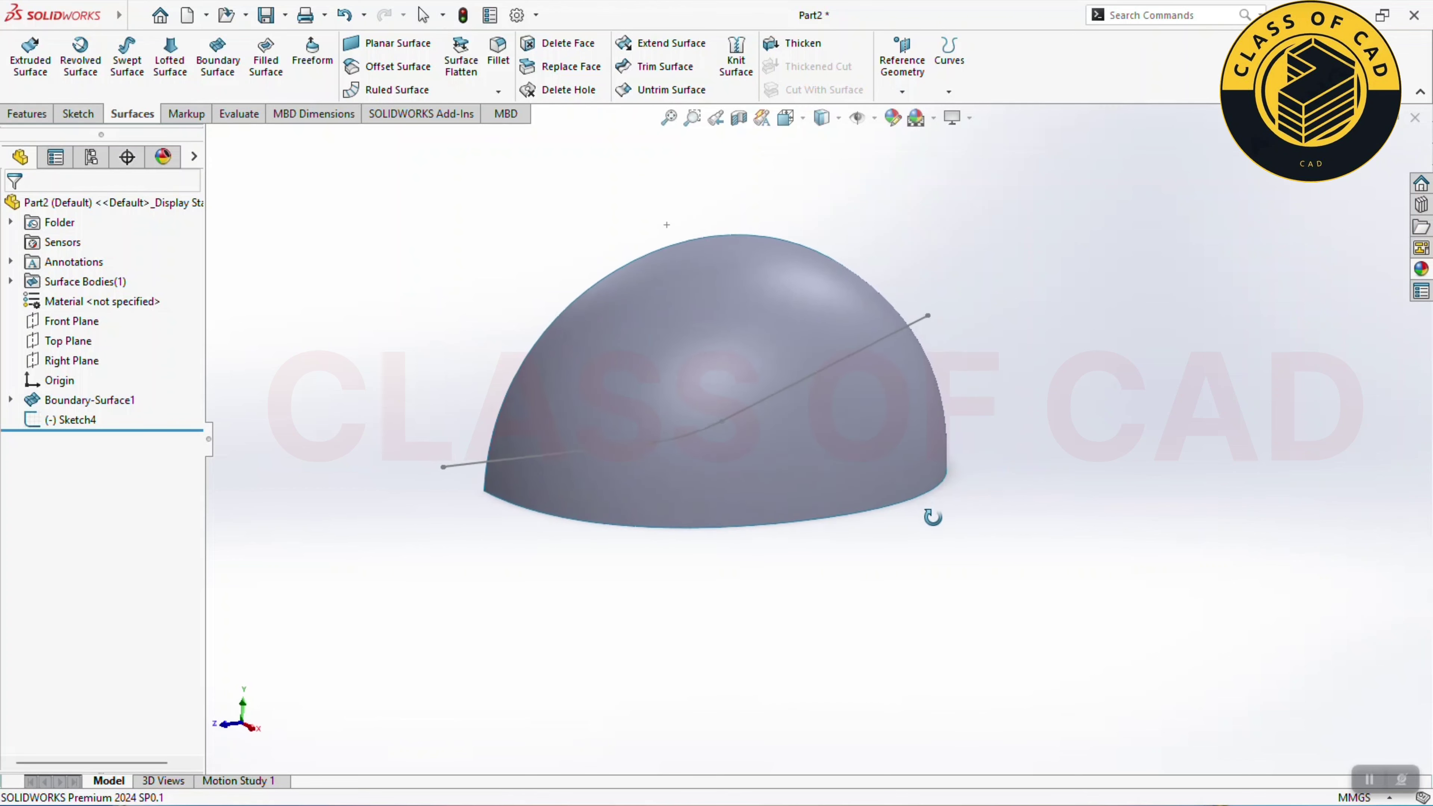
{"action": "middle_click_drag", "start_coordinate": [849, 511], "coordinate": [825, 518], "text": "ctrl"}
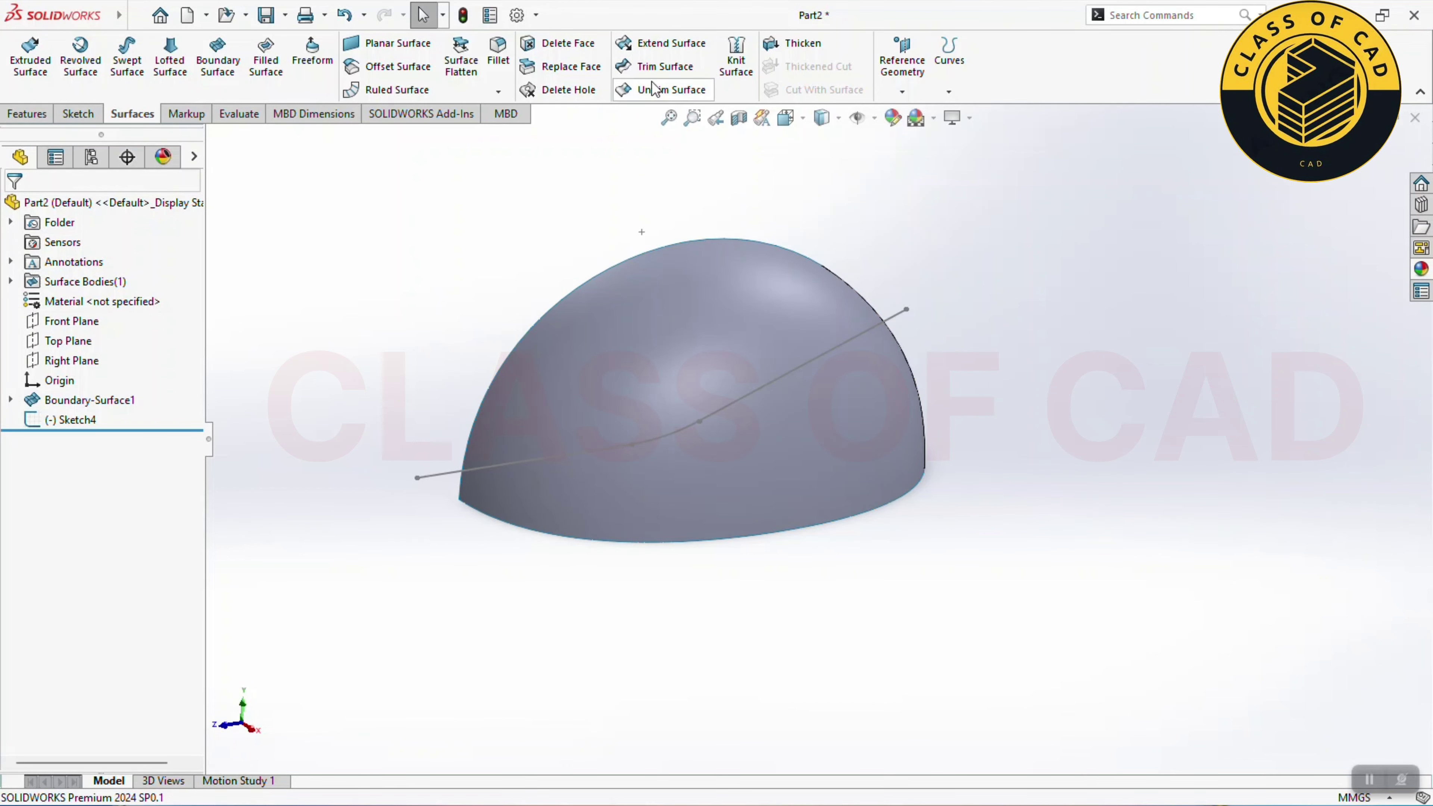
{"action": "left_click", "coordinate": [662, 69]}
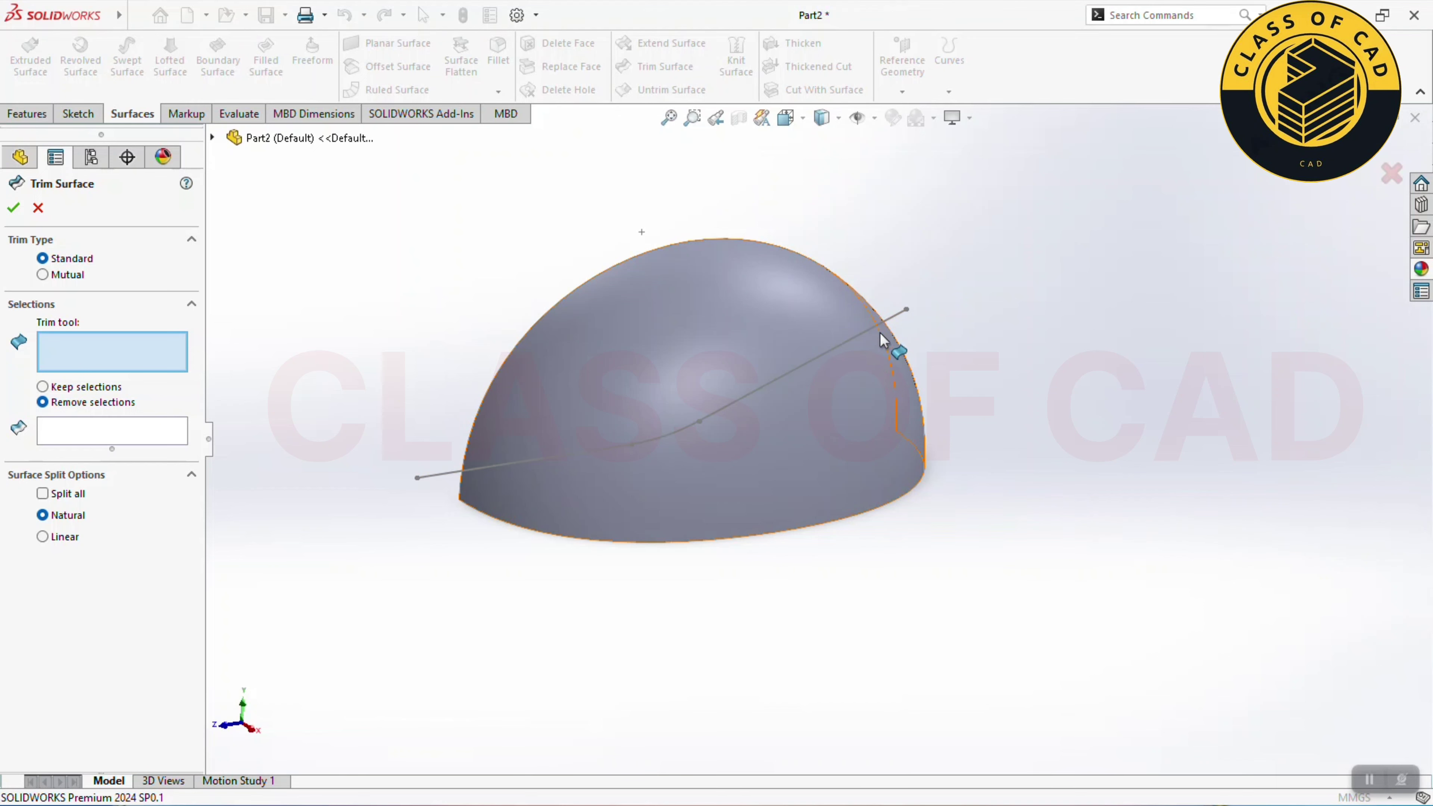
{"action": "left_click", "coordinate": [890, 322]}
{"action": "left_click", "coordinate": [855, 488]}
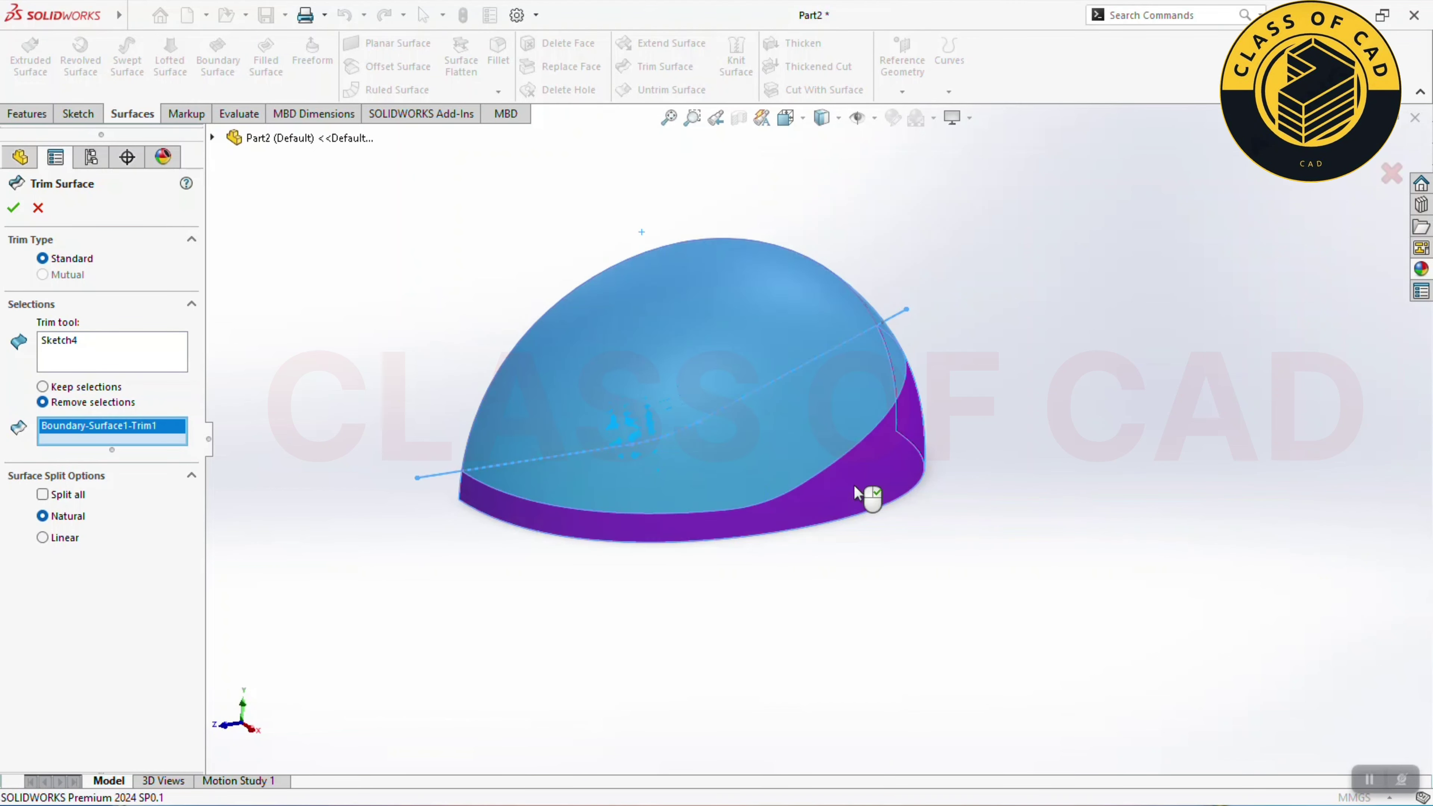
{"action": "left_click", "coordinate": [13, 207]}
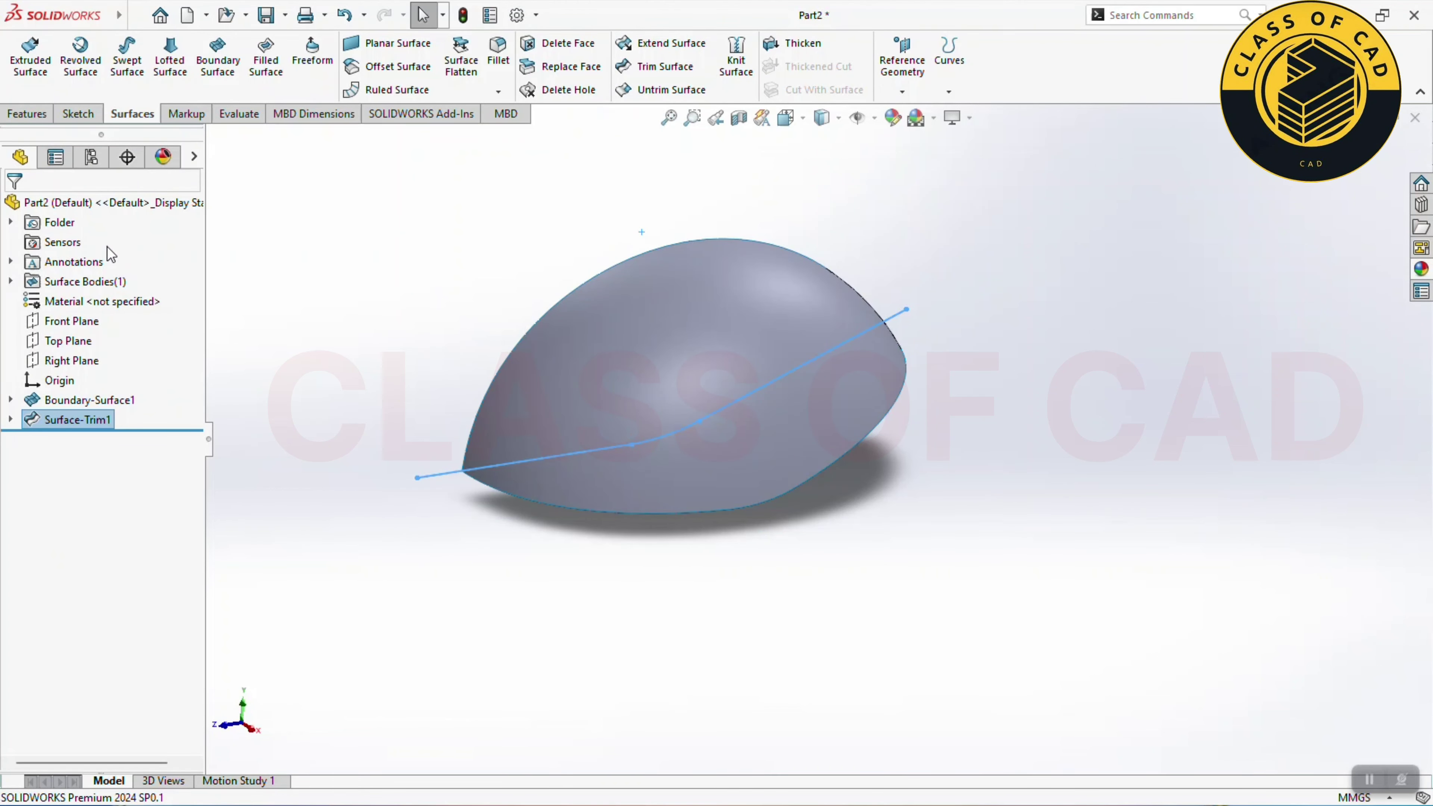
{"action": "left_click", "coordinate": [794, 551]}
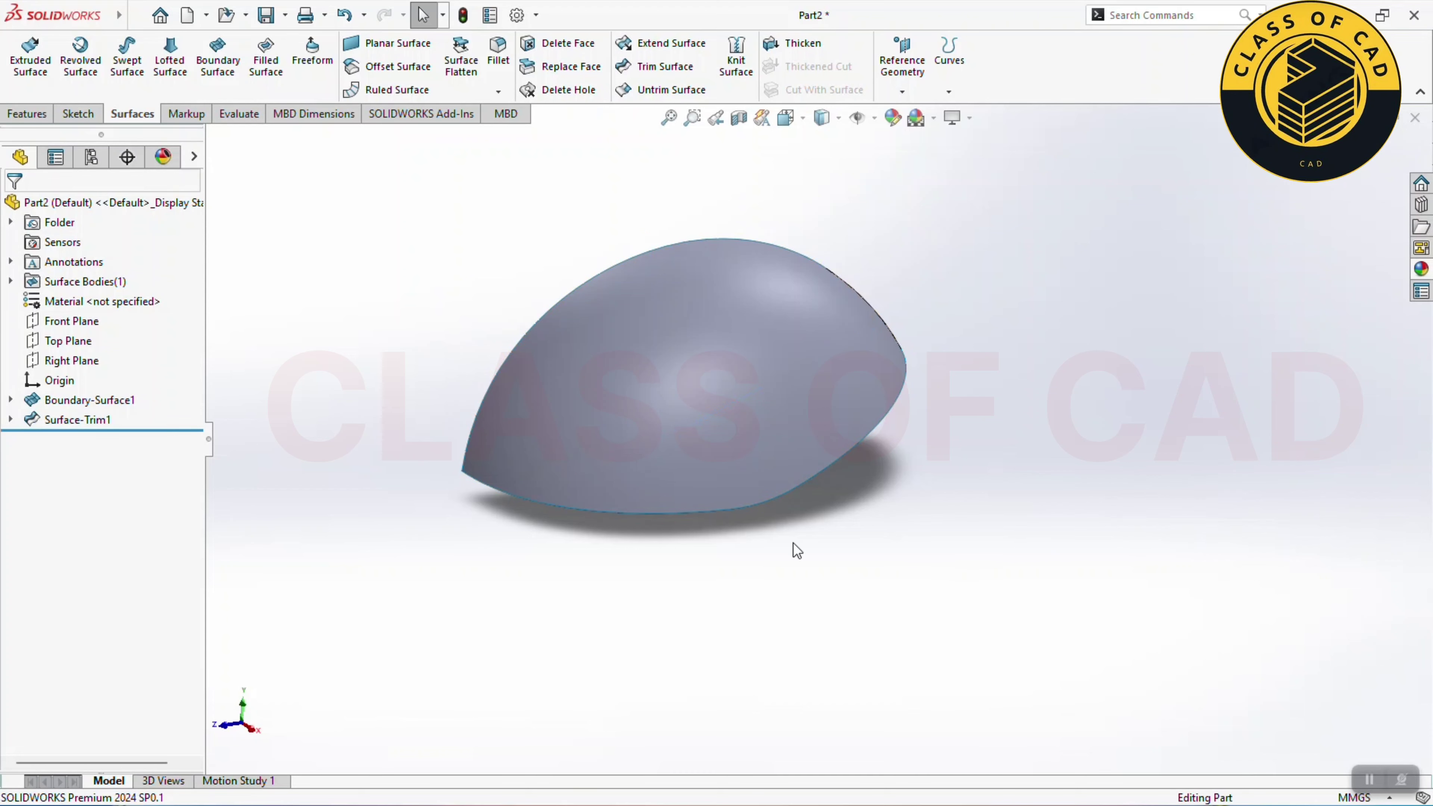
{"action": "left_click", "coordinate": [51, 364]}
Step: Start a Right Plane sketch and draw a three-point arc below the shell's right corner
{"action": "left_click", "coordinate": [128, 347]}
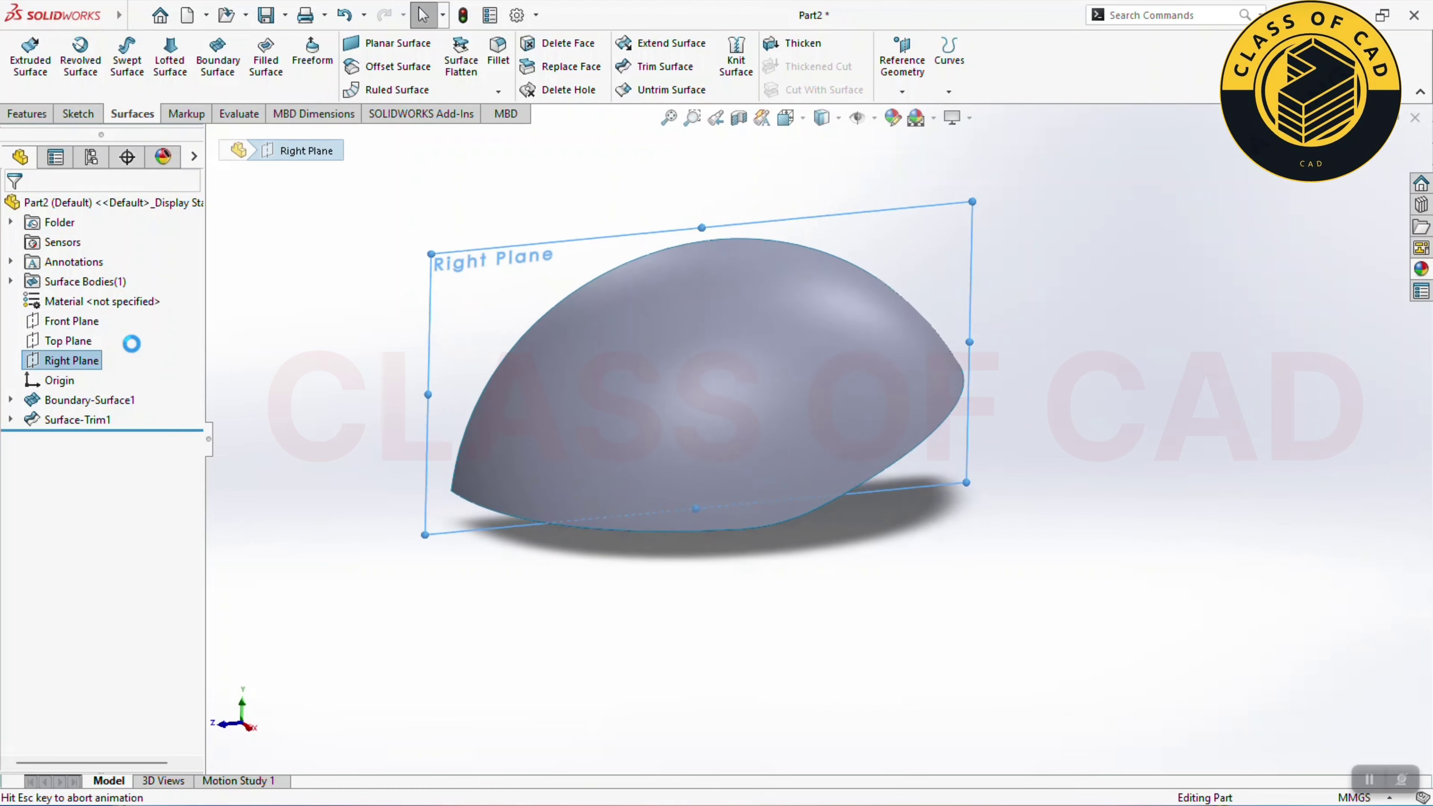
{"action": "middle_click_drag", "start_coordinate": [873, 562], "coordinate": [763, 514], "text": "ctrl"}
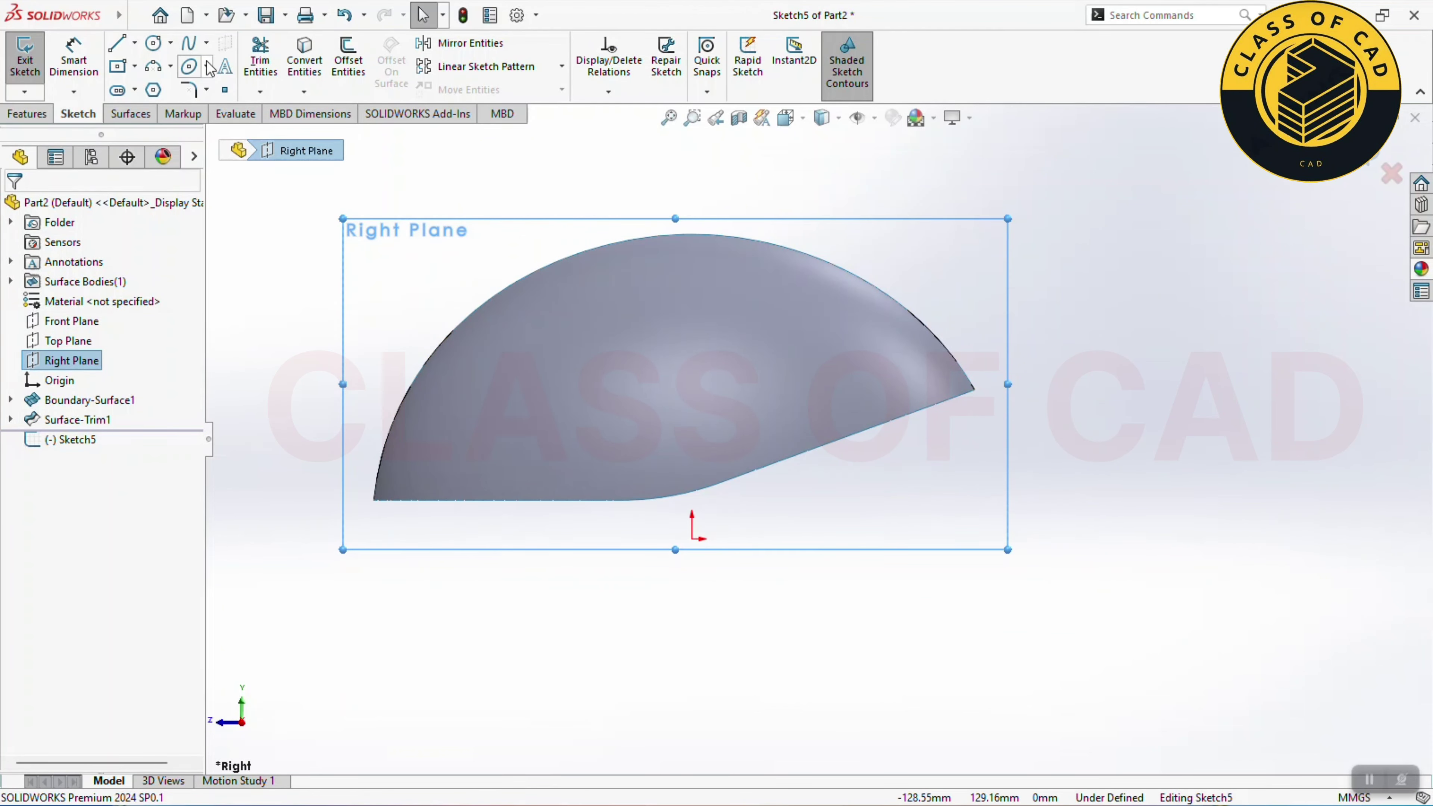
{"action": "left_click", "coordinate": [152, 66]}
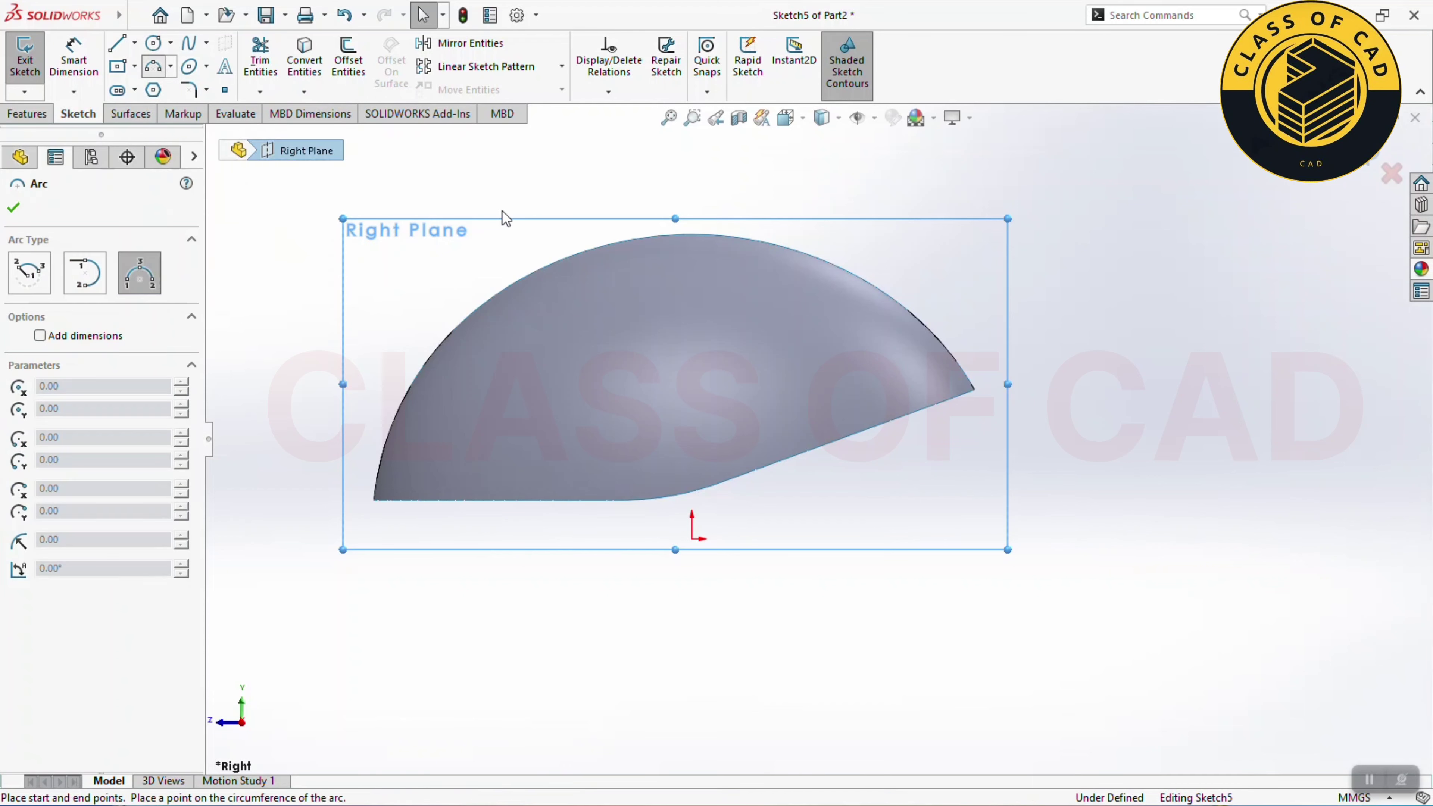
{"action": "left_click", "coordinate": [974, 389]}
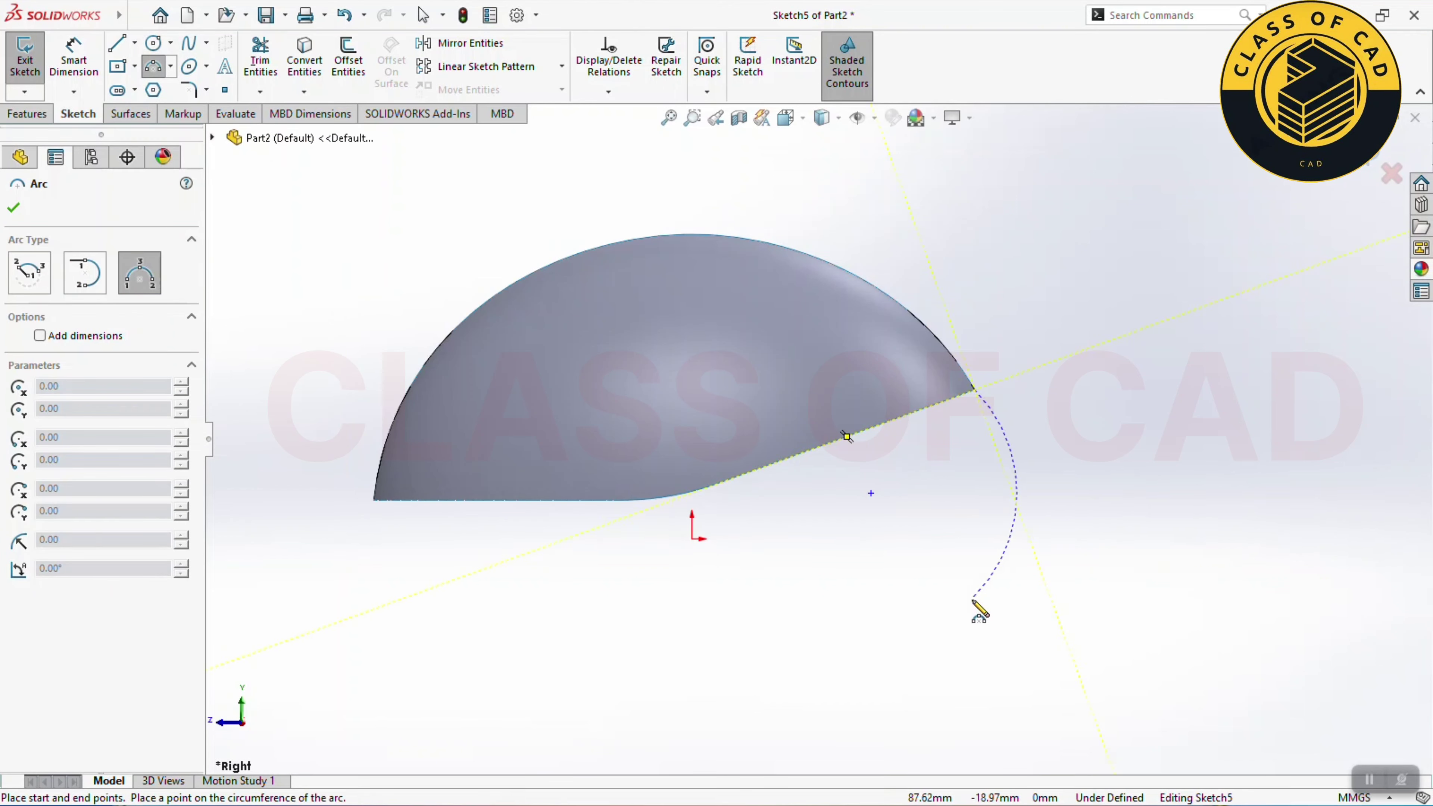
{"action": "left_click", "coordinate": [964, 615]}
{"action": "left_click", "coordinate": [996, 542]}
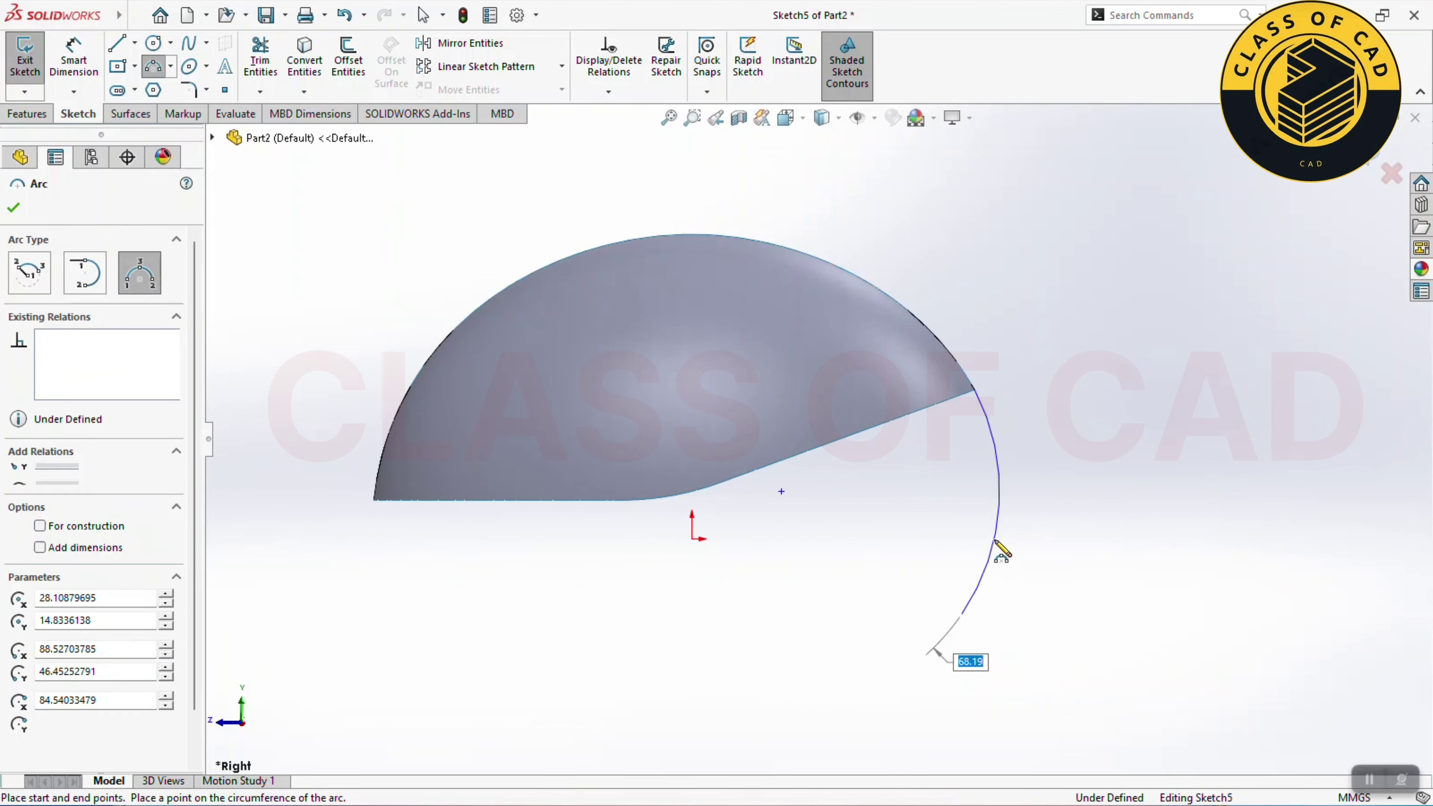
{"action": "right_click", "coordinate": [1054, 487]}
{"action": "left_click", "coordinate": [1075, 487]}
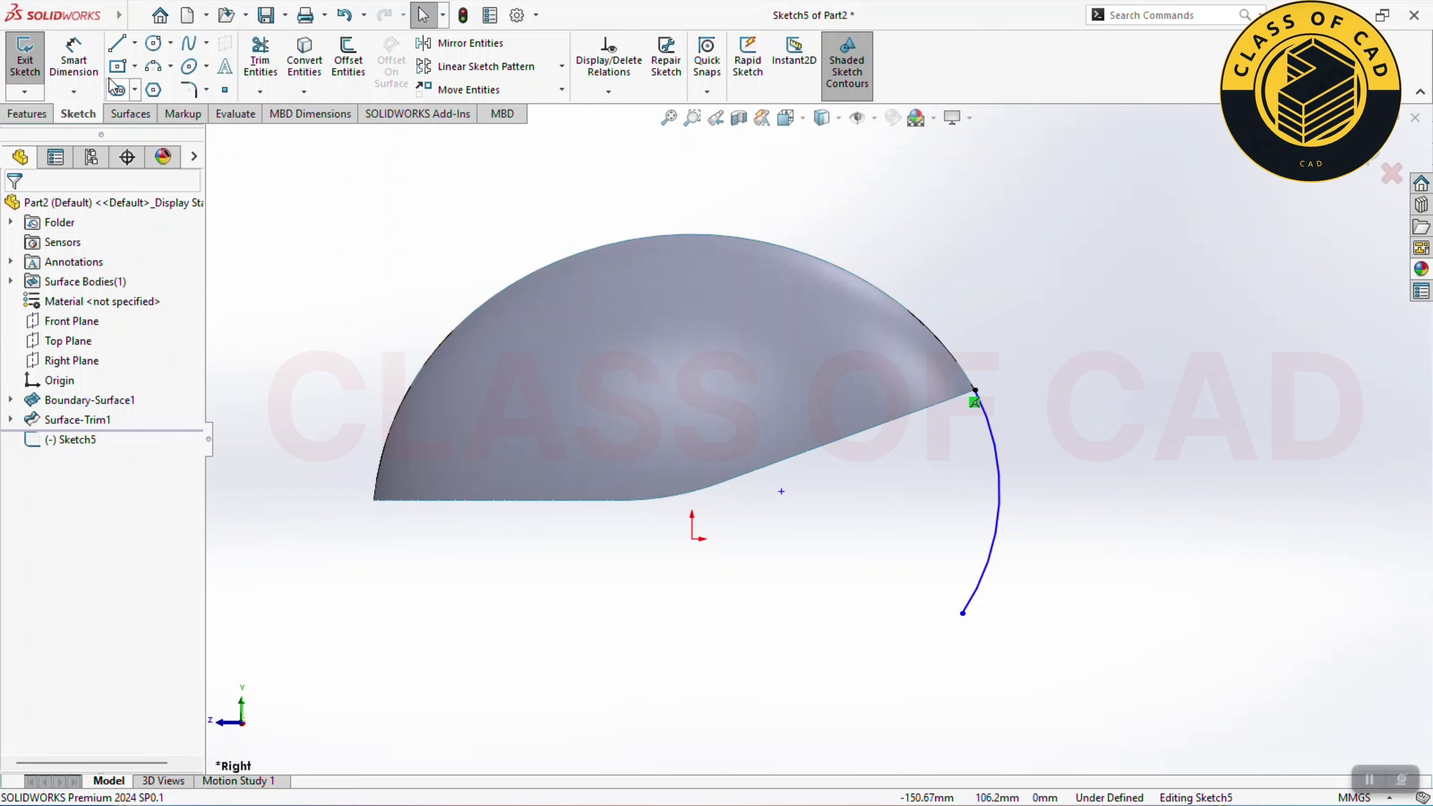
Step: Dimension the arc's lower endpoint 85 horizontally and 20 vertically from the origin
{"action": "left_click", "coordinate": [693, 540]}
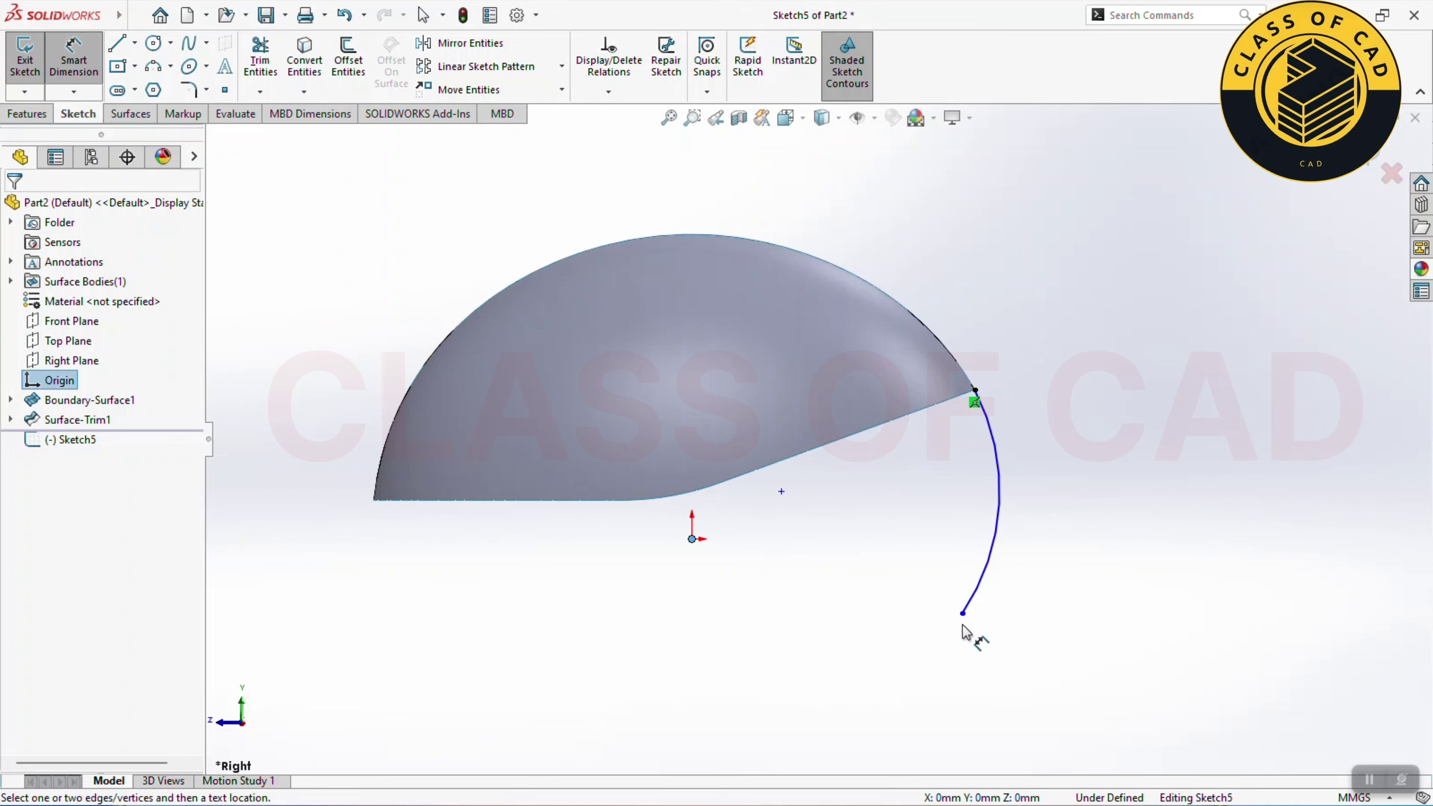
{"action": "left_click", "coordinate": [963, 614]}
{"action": "left_click", "coordinate": [859, 623]}
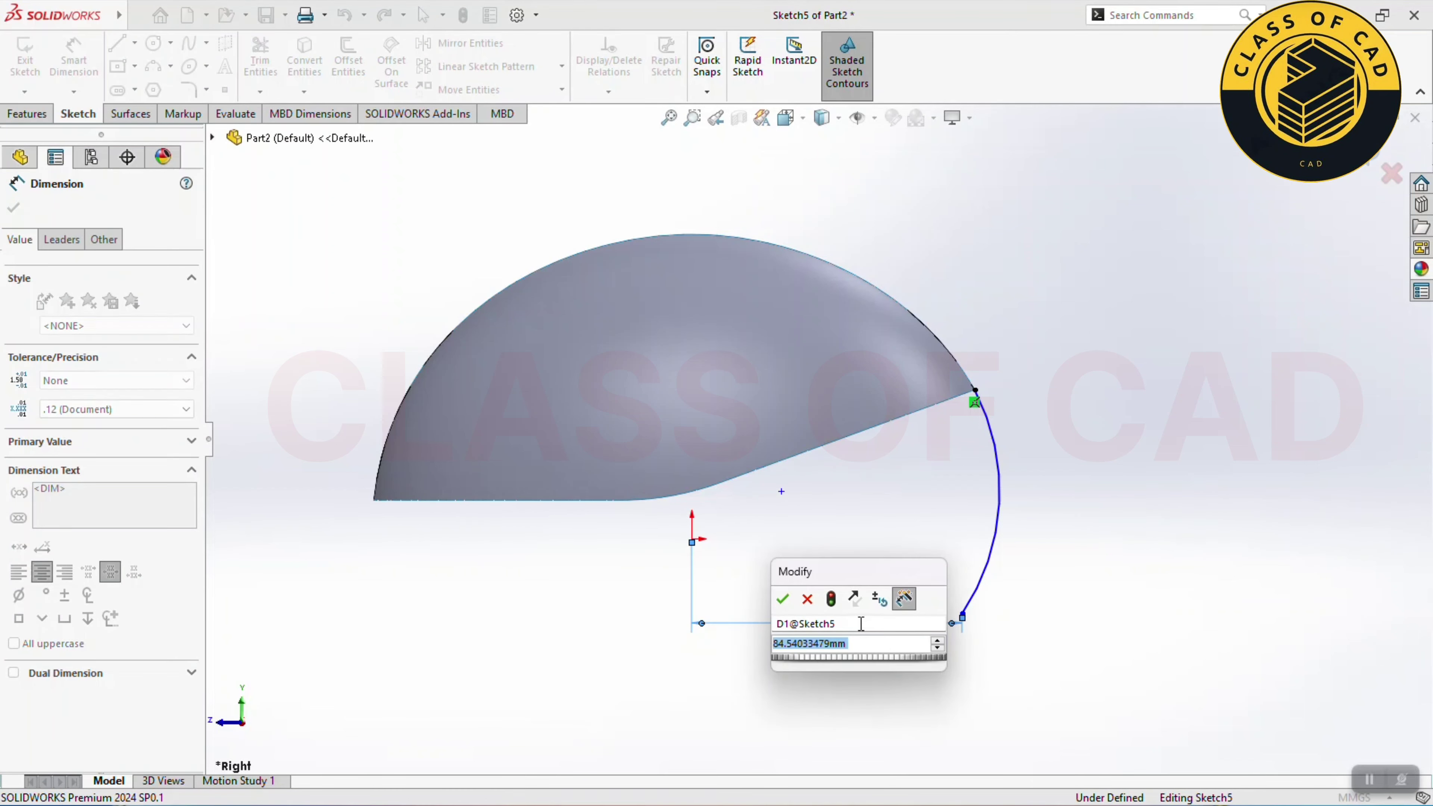
{"action": "type", "text": "85"}
{"action": "key", "text": "Return"}
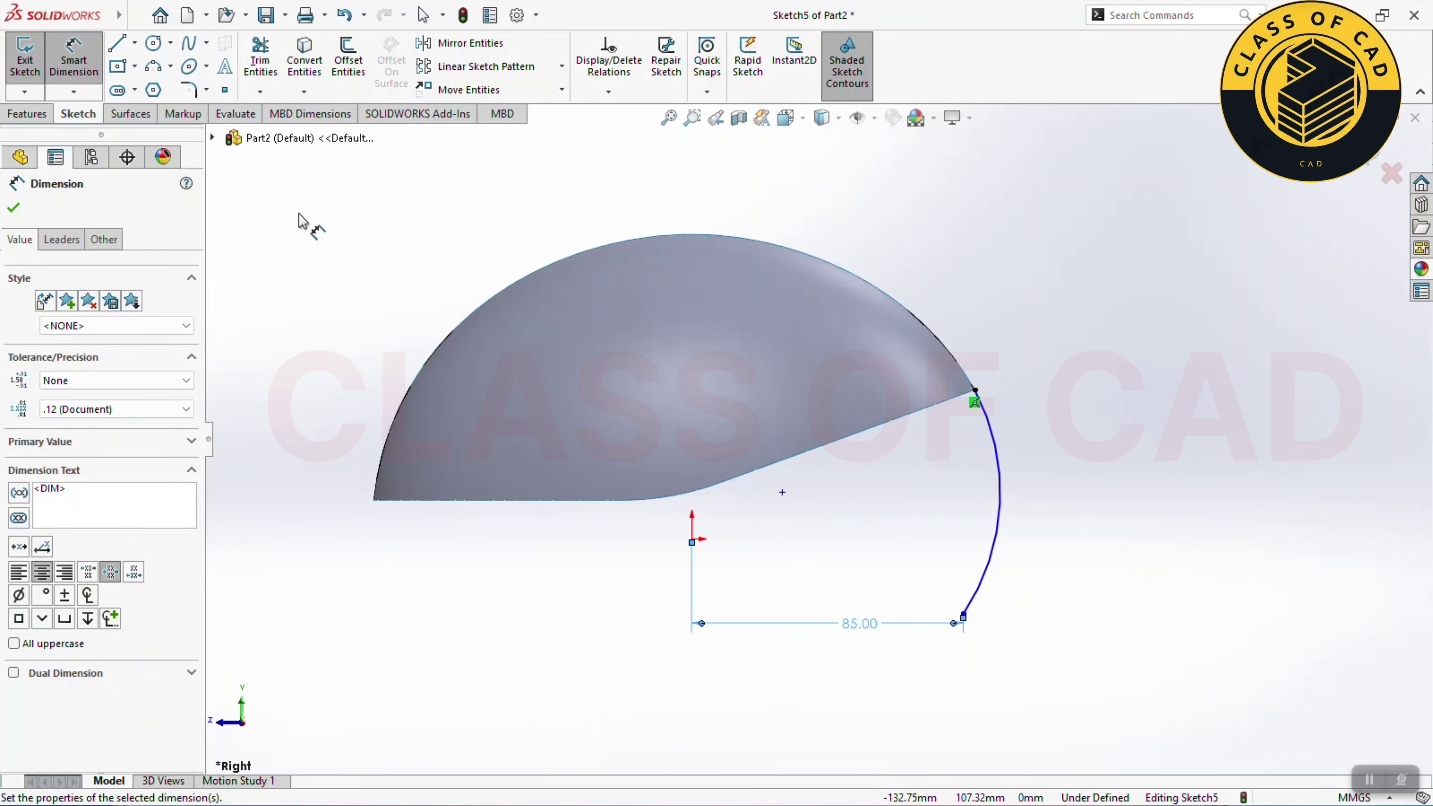
{"action": "left_click", "coordinate": [303, 221]}
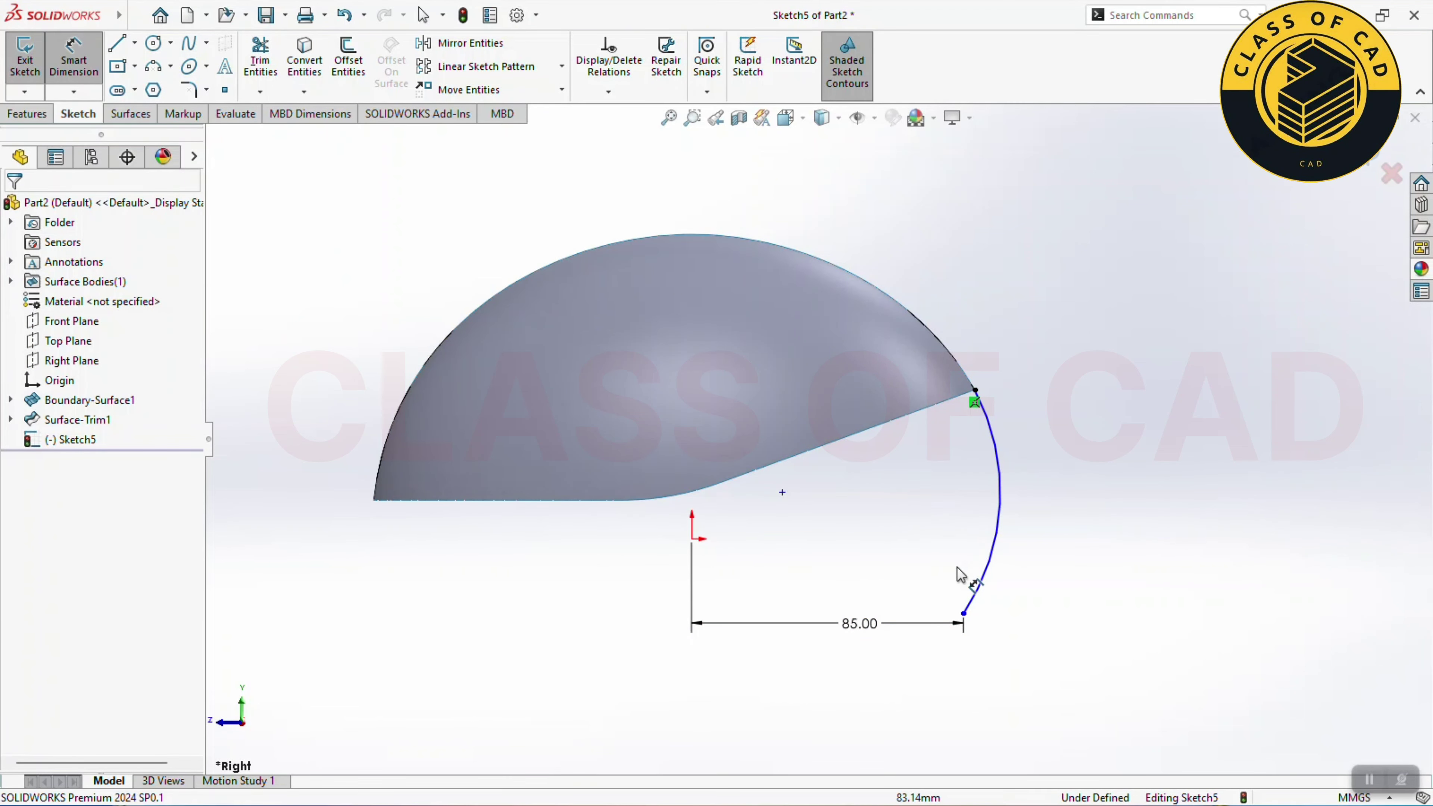
{"action": "left_click", "coordinate": [964, 615]}
{"action": "left_click", "coordinate": [690, 539]}
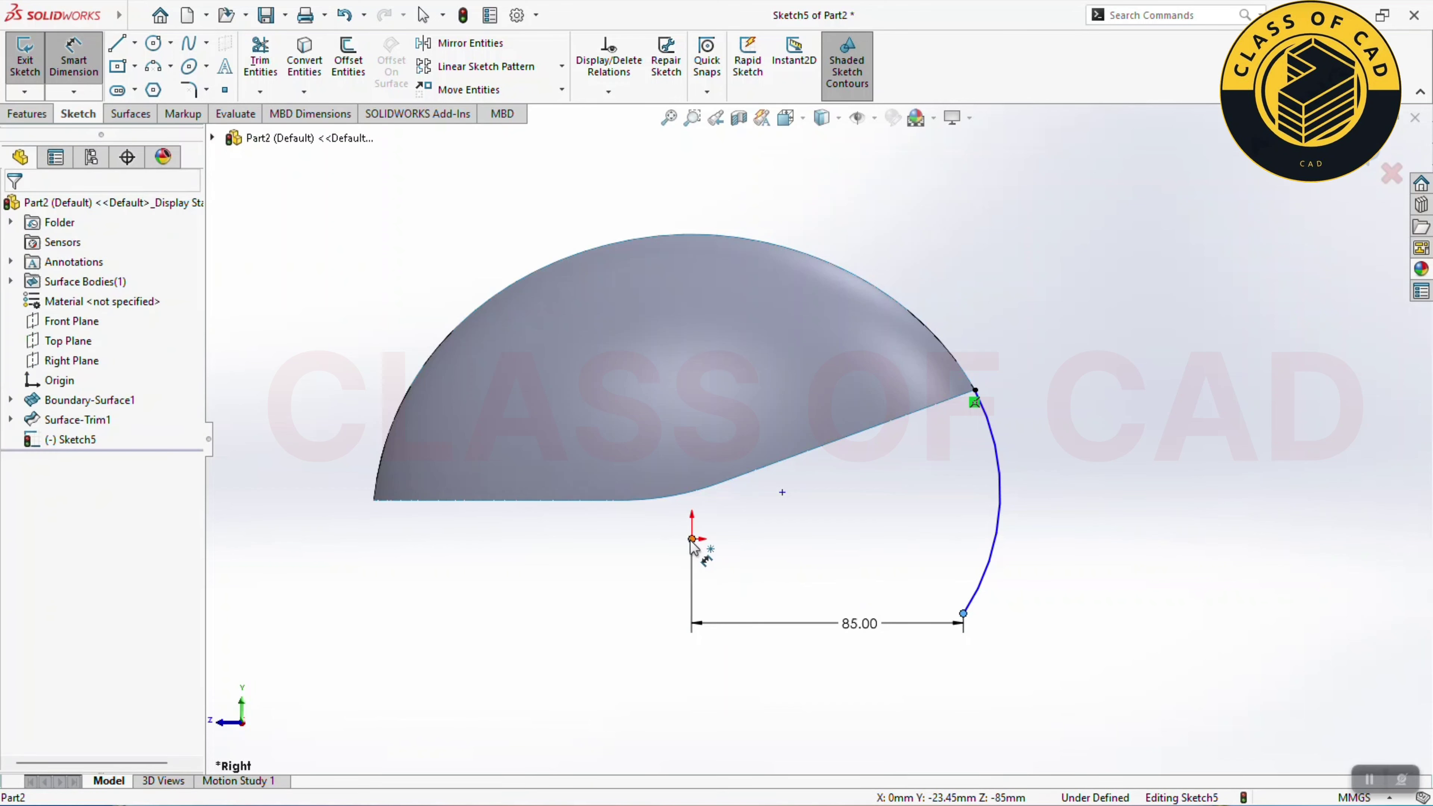
{"action": "left_click", "coordinate": [666, 571]}
{"action": "type", "text": "20"}
{"action": "key", "text": "Return"}
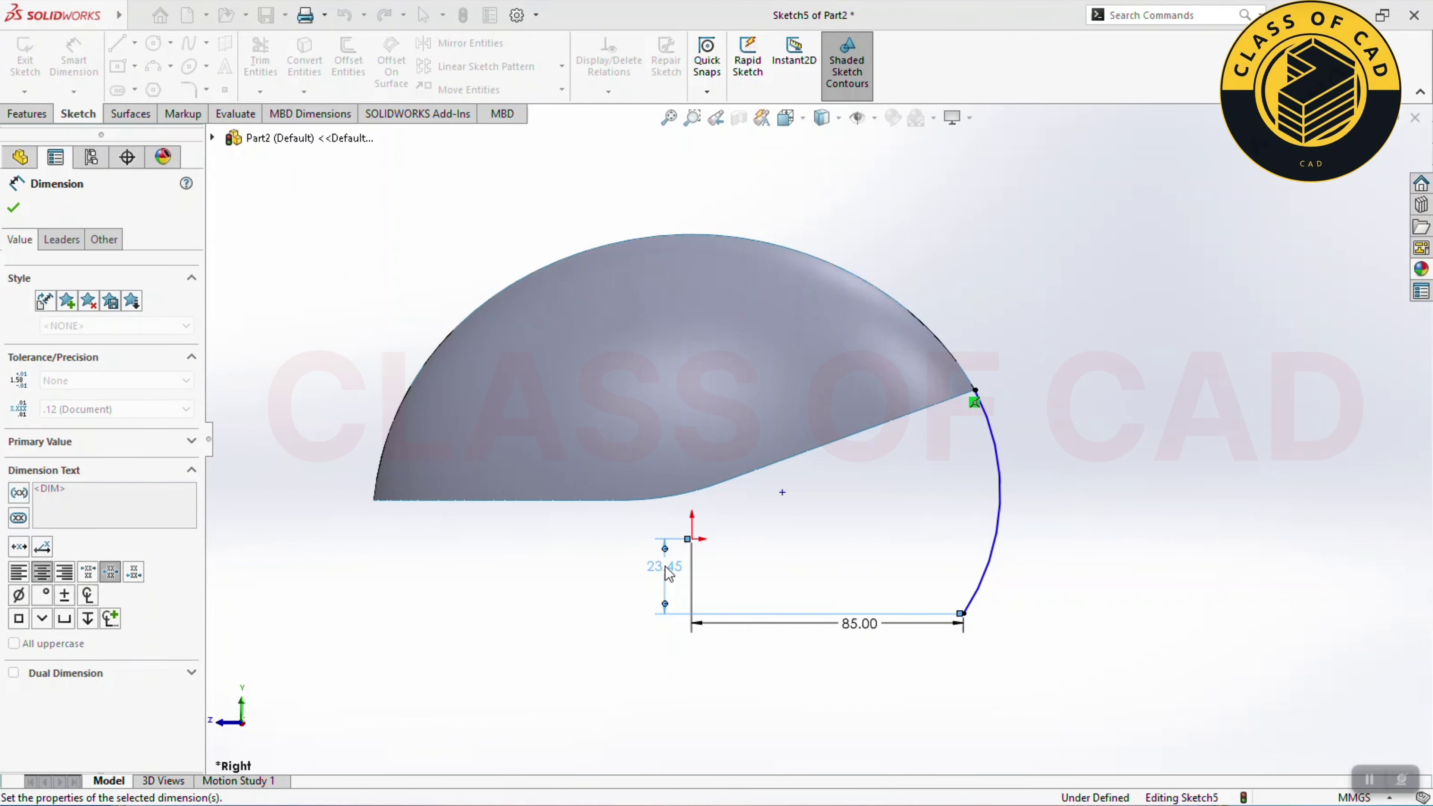
{"action": "key", "text": "Escape"}
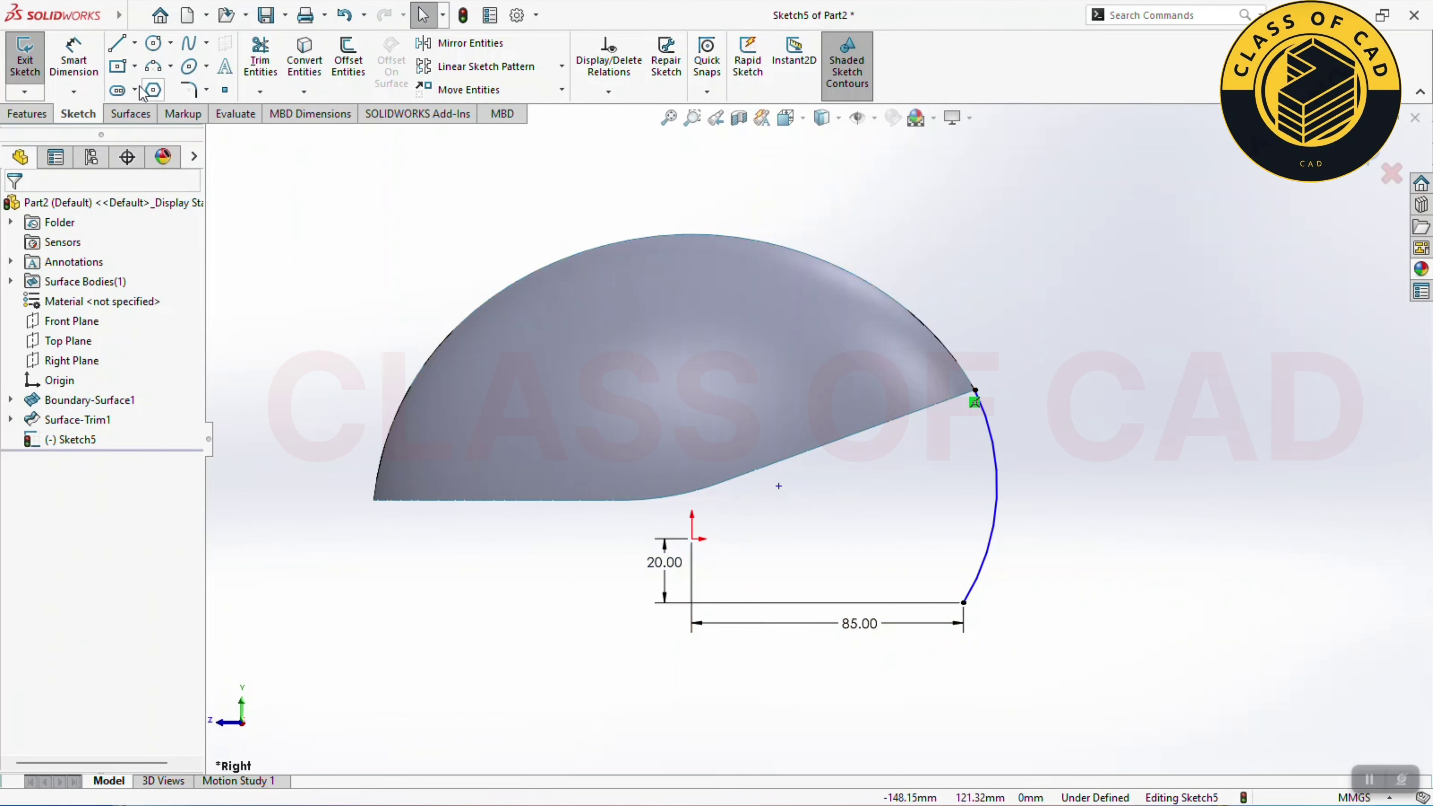
Step: Set the arc centre's distance to the origin to 30, fully defining the sketch
{"action": "left_click", "coordinate": [778, 487]}
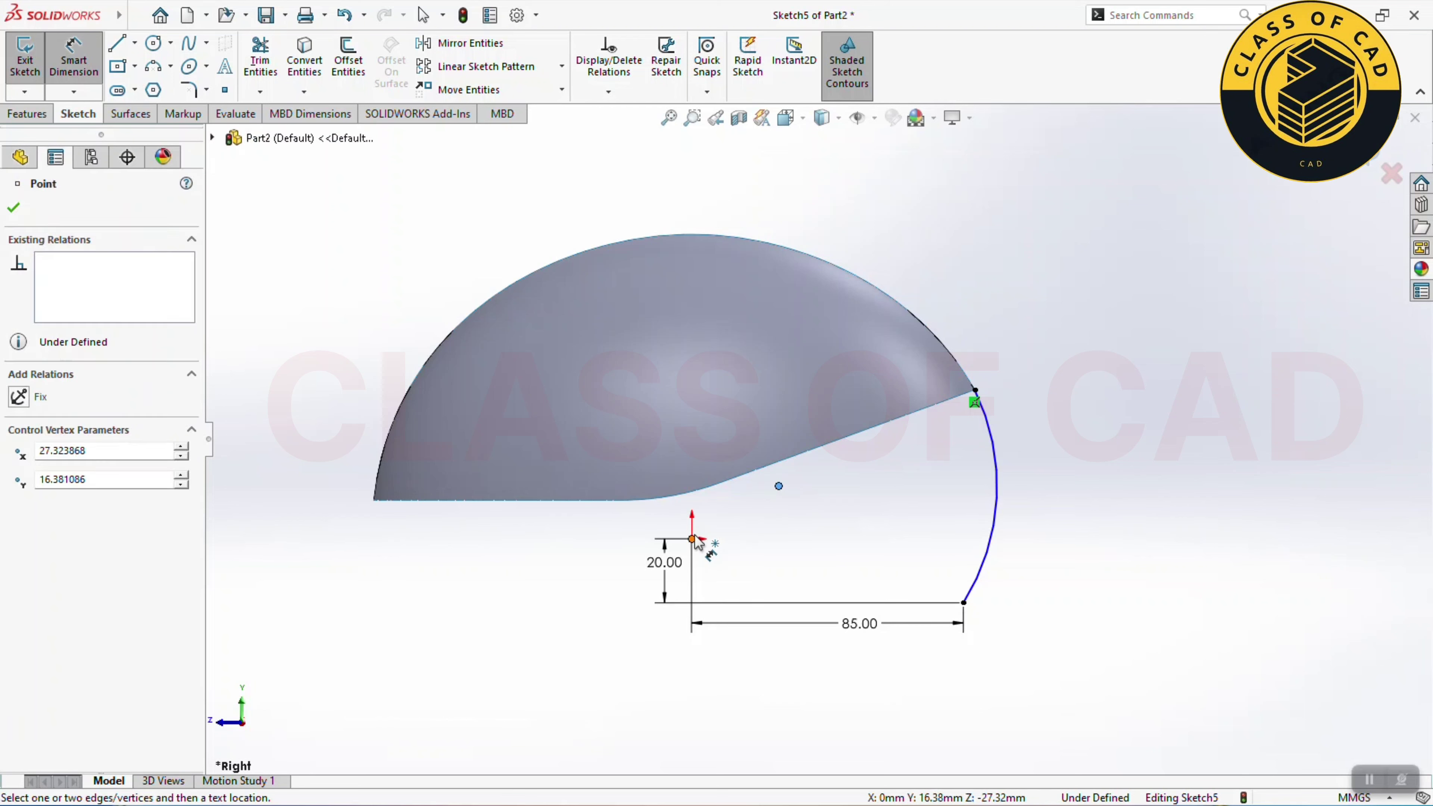
{"action": "left_click", "coordinate": [691, 539]}
{"action": "left_click", "coordinate": [729, 534]}
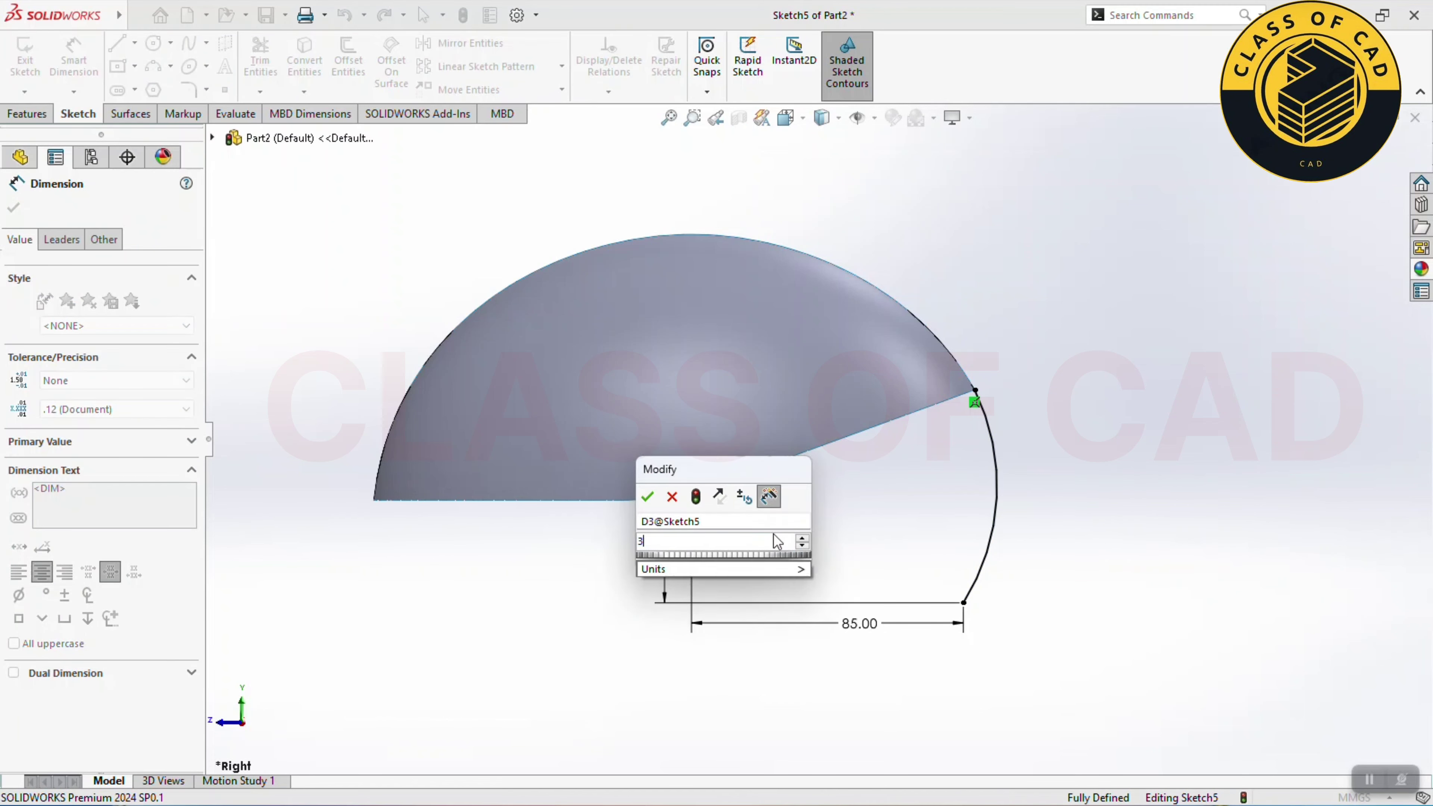
{"action": "type", "text": "30"}
{"action": "key", "text": "Return"}
{"action": "key", "text": "Escape"}
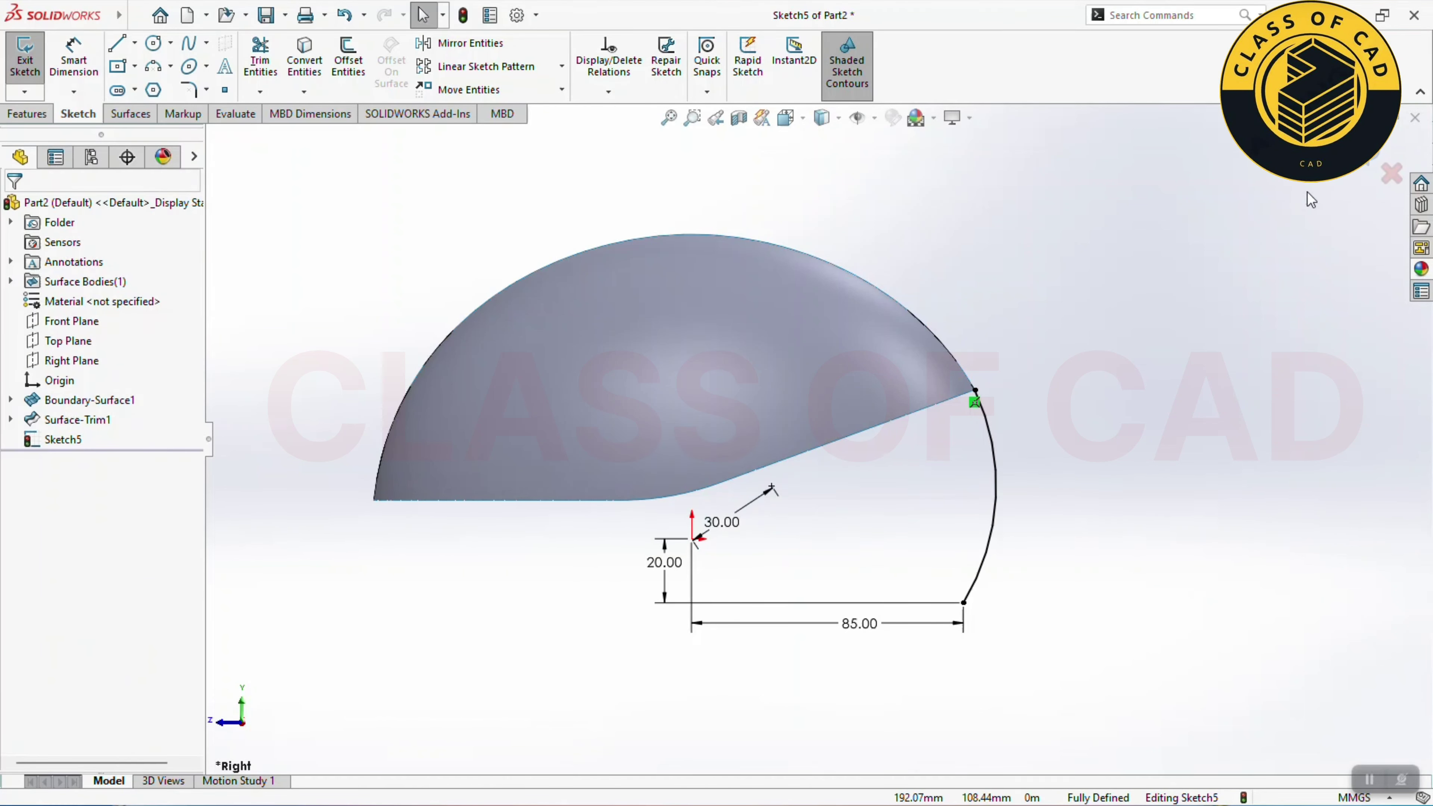
Step: Sweep Sketch5 along the shell's trimmed edge, then start a new sketch on the Right Plane
{"action": "left_click", "coordinate": [1368, 172]}
{"action": "mouse_move", "coordinate": [1226, 463]}
{"action": "middle_mouse_down"}
{"action": "mouse_move", "coordinate": [1052, 486]}
{"action": "mouse_move", "coordinate": [1022, 528]}
{"action": "middle_mouse_up"}
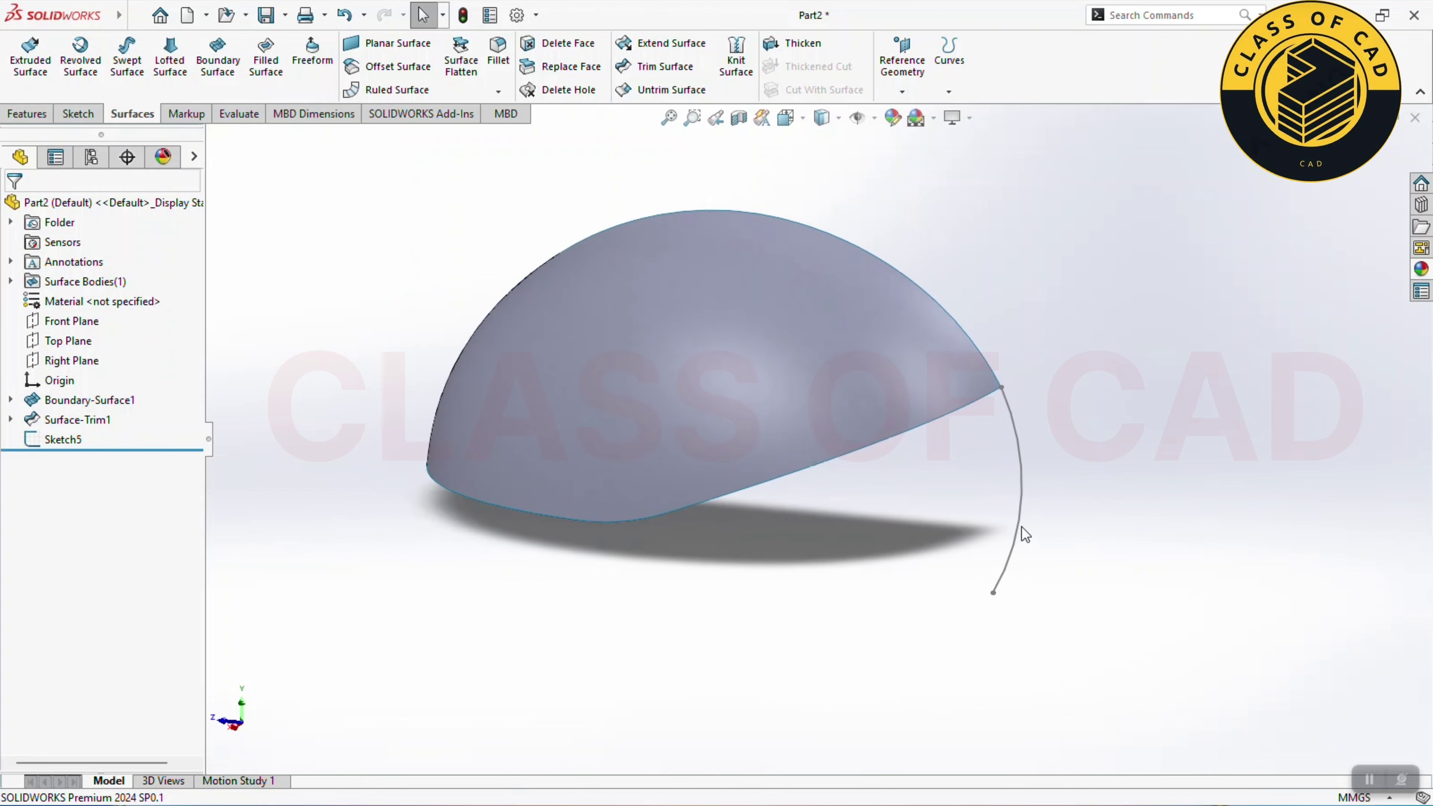
{"action": "left_click", "coordinate": [122, 73]}
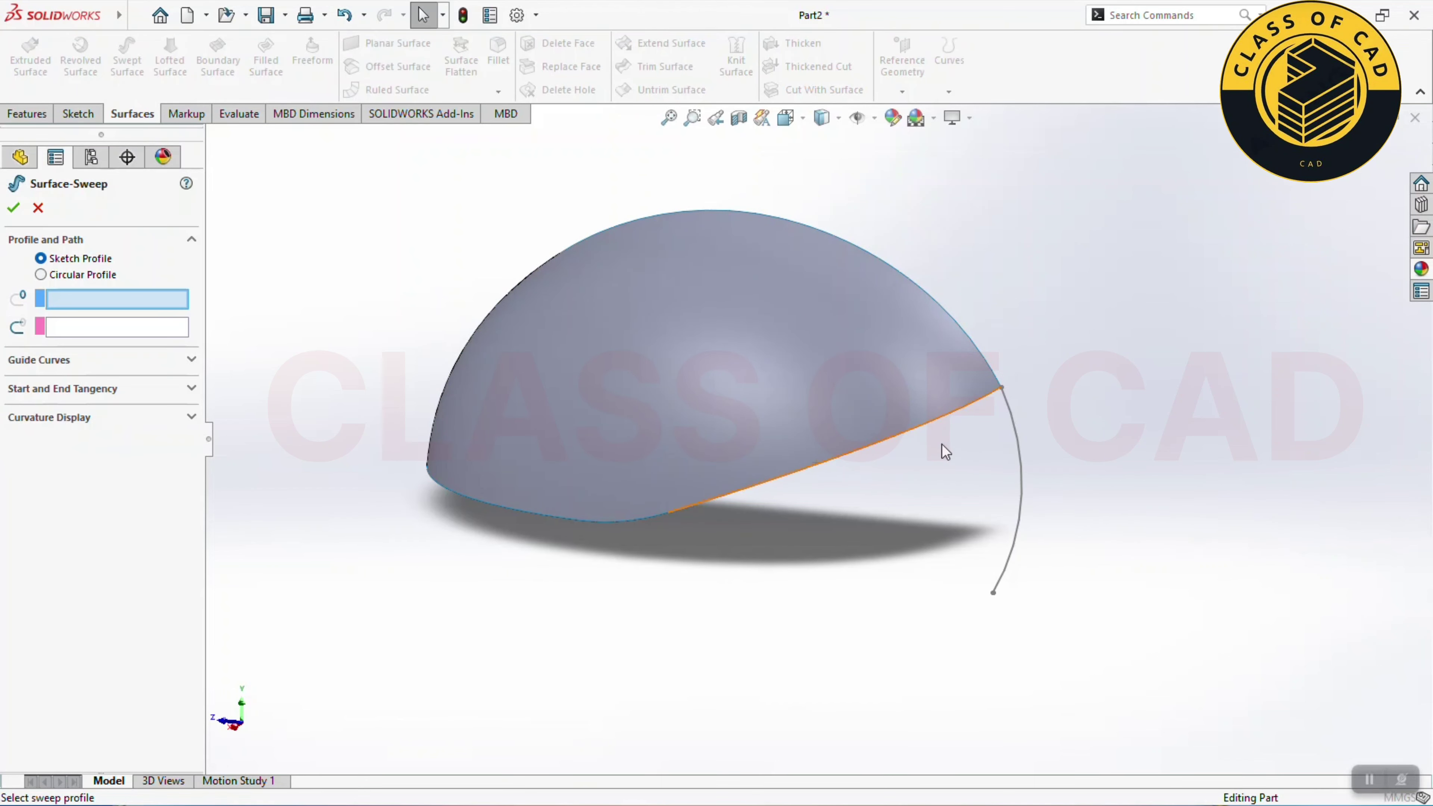
{"action": "left_click", "coordinate": [1021, 505]}
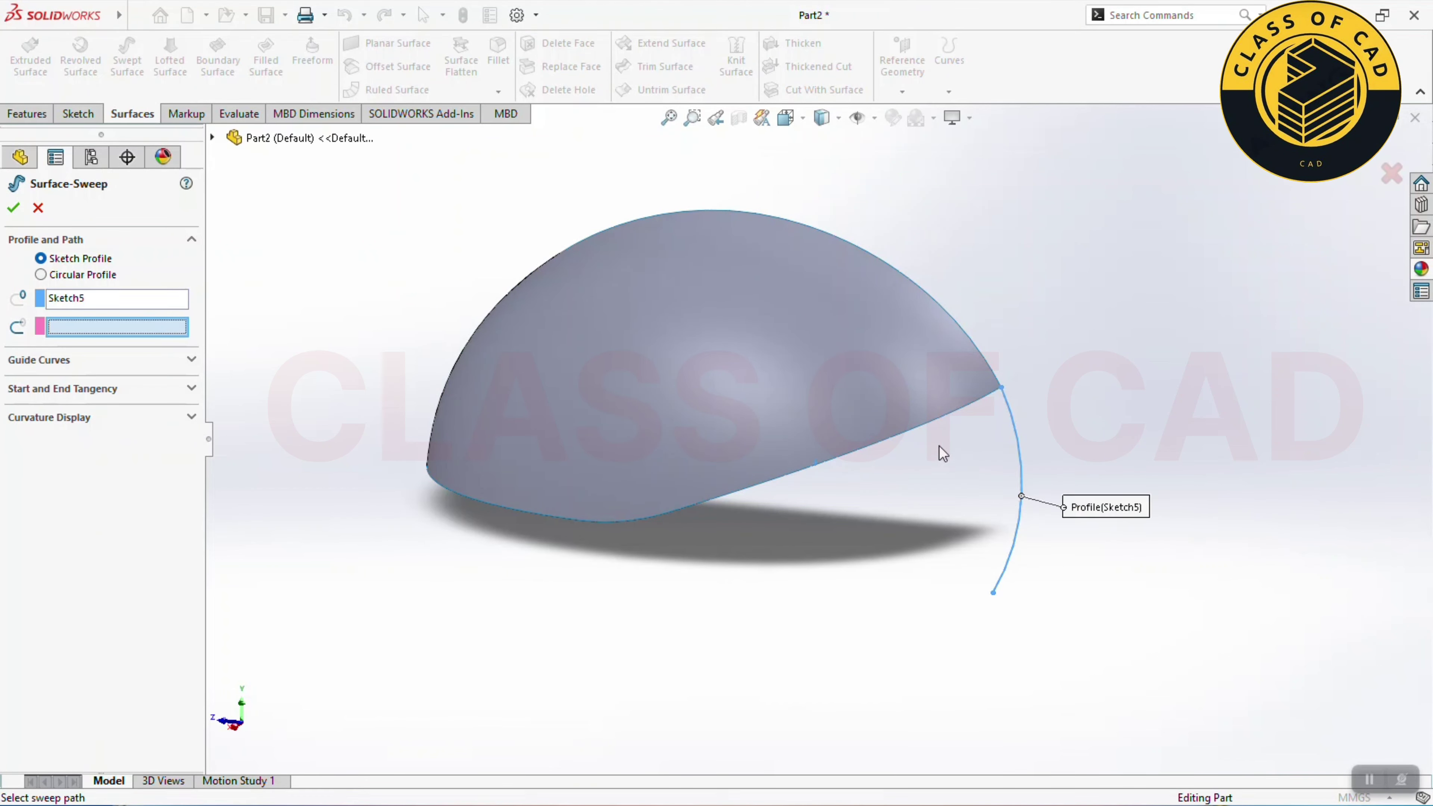
{"action": "left_click", "coordinate": [906, 438]}
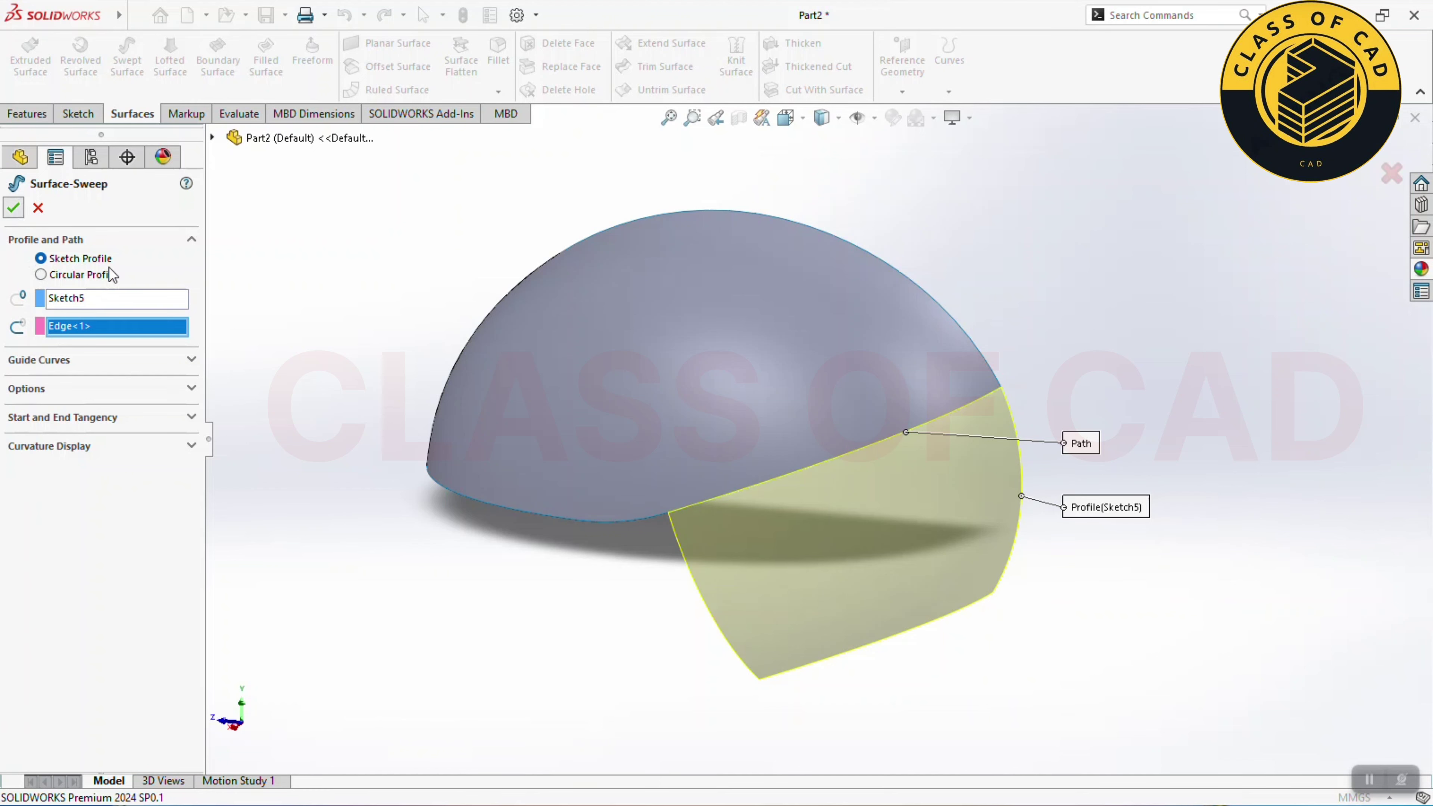
{"action": "key", "text": "Return"}
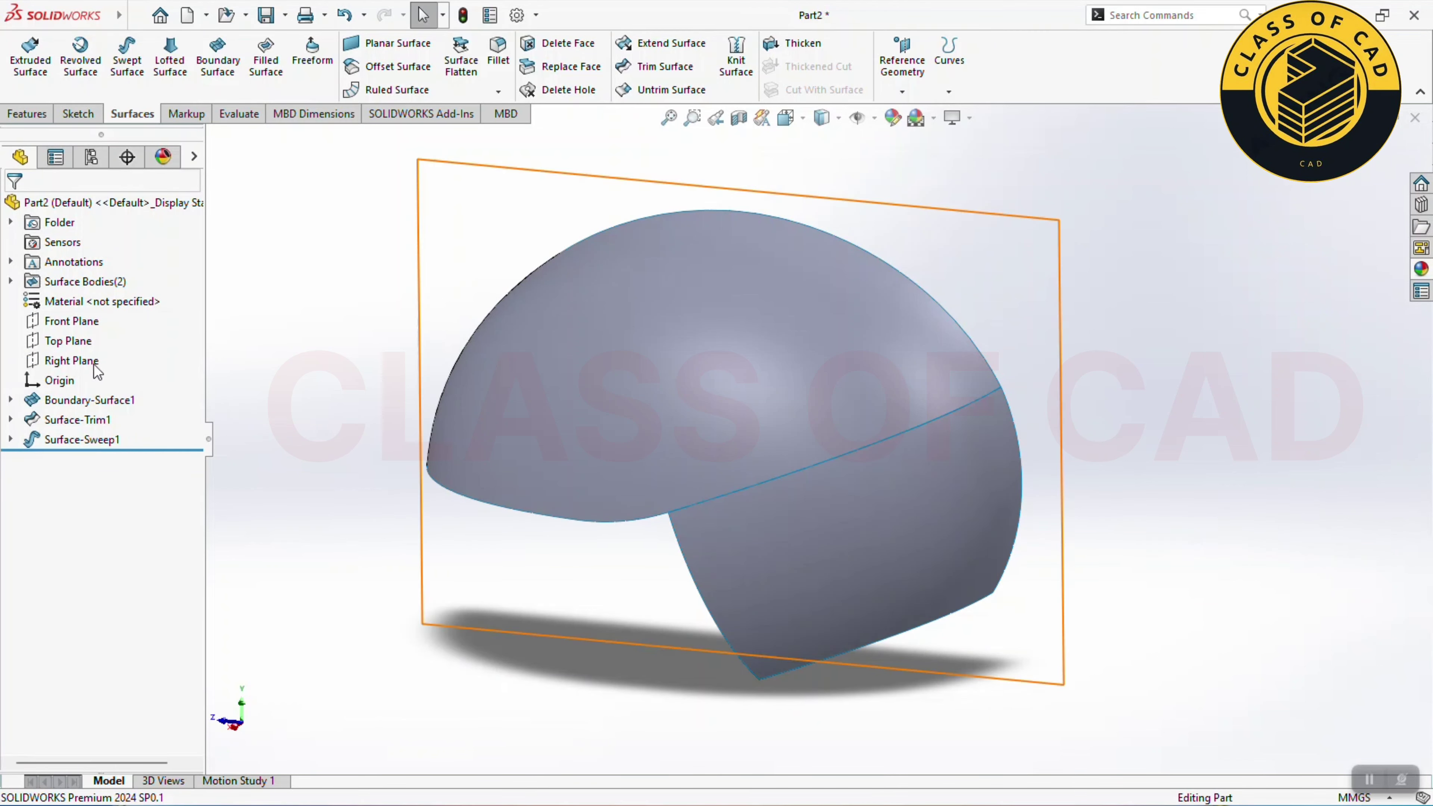
{"action": "left_click", "coordinate": [71, 360]}
{"action": "left_click", "coordinate": [83, 332]}
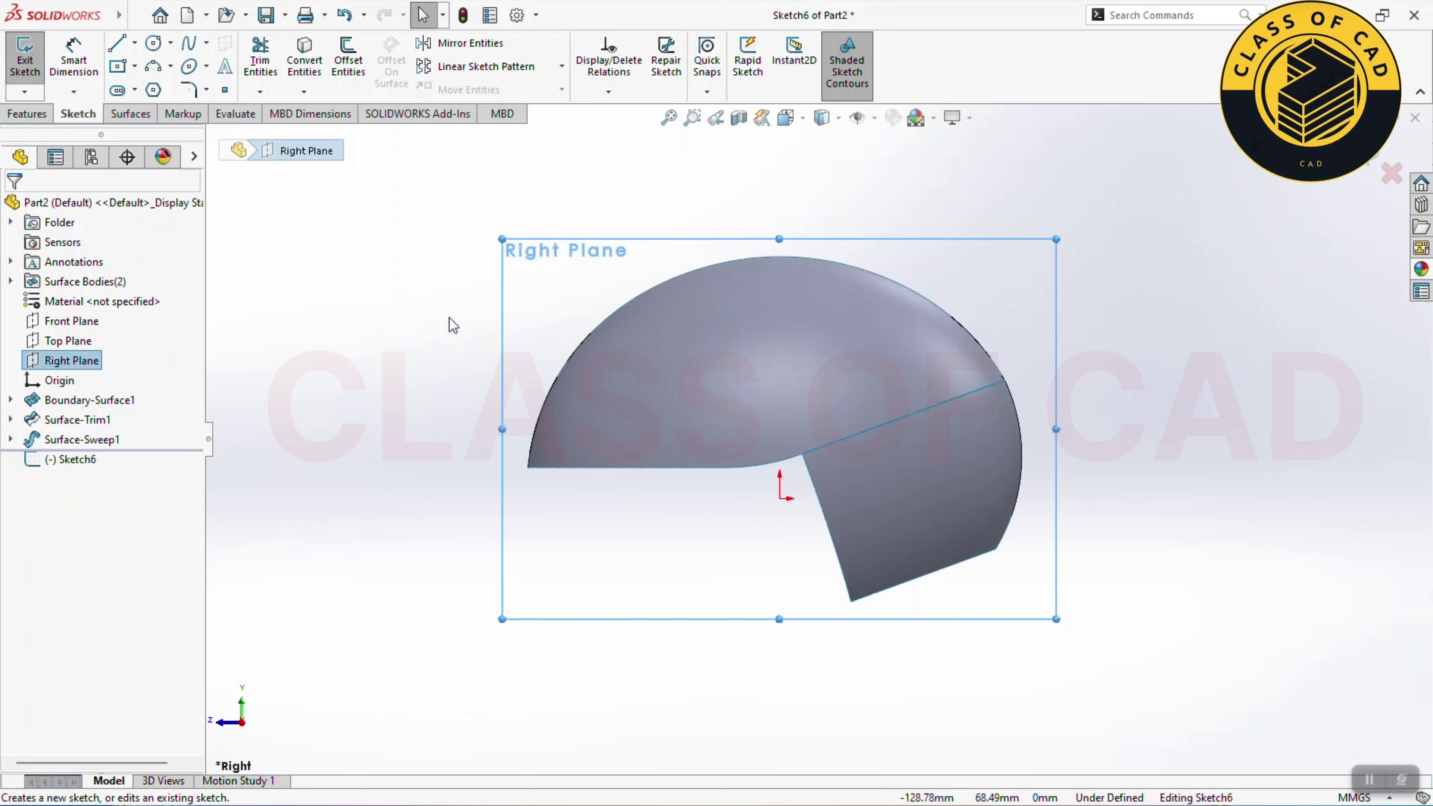
Step: Draw two connected lines dipping across the helmet side from upper left to right
{"action": "left_click", "coordinate": [118, 45]}
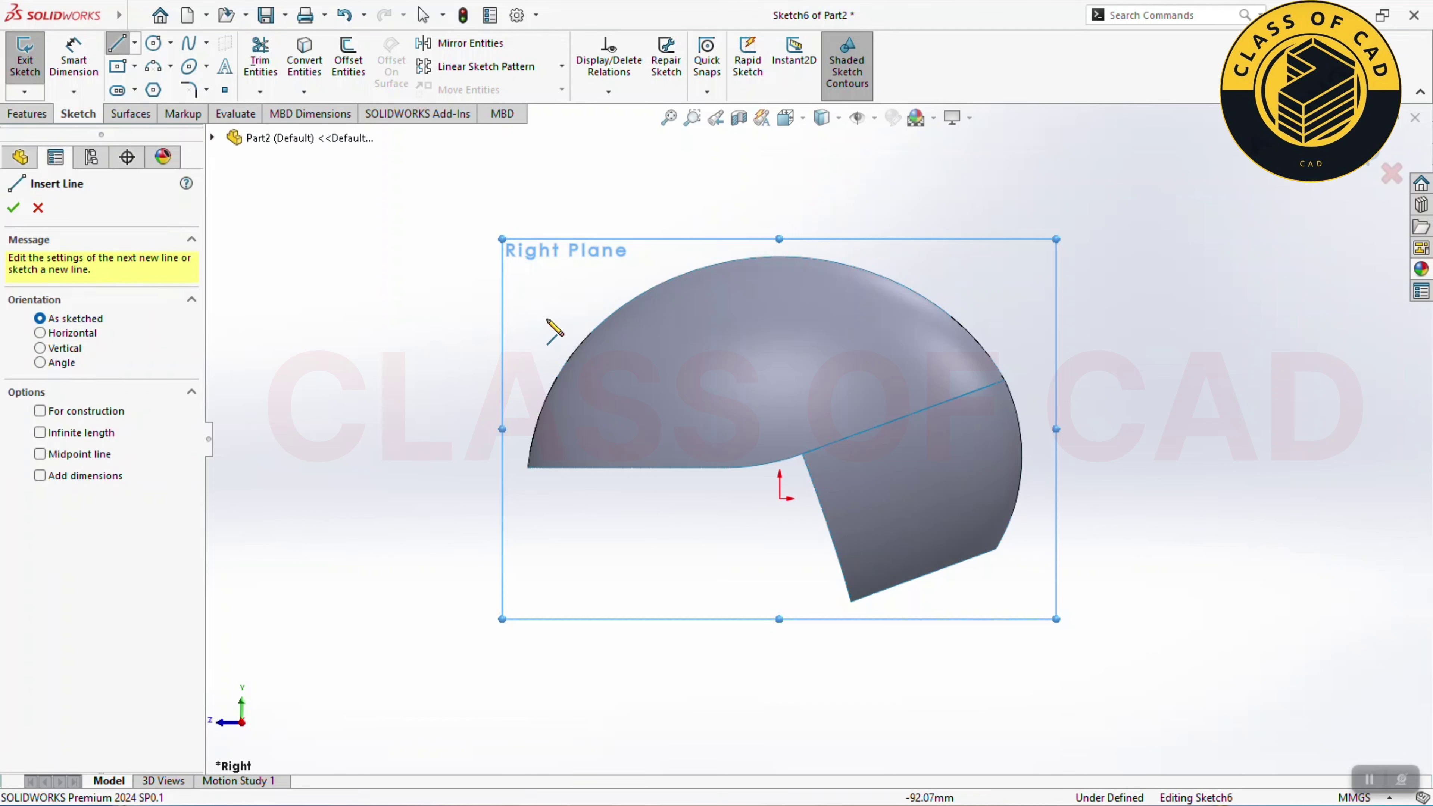
{"action": "left_click", "coordinate": [574, 293]}
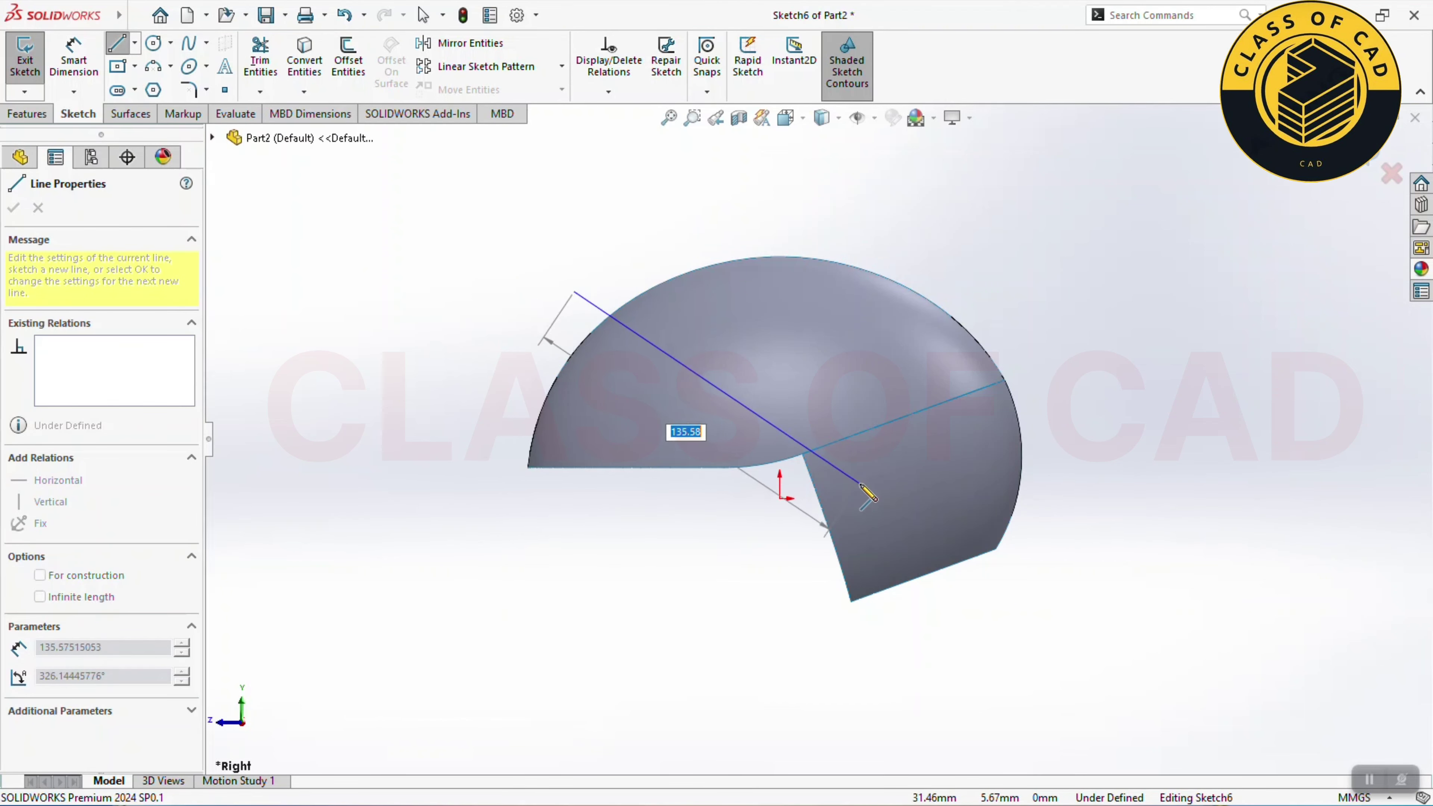
{"action": "left_click", "coordinate": [884, 498]}
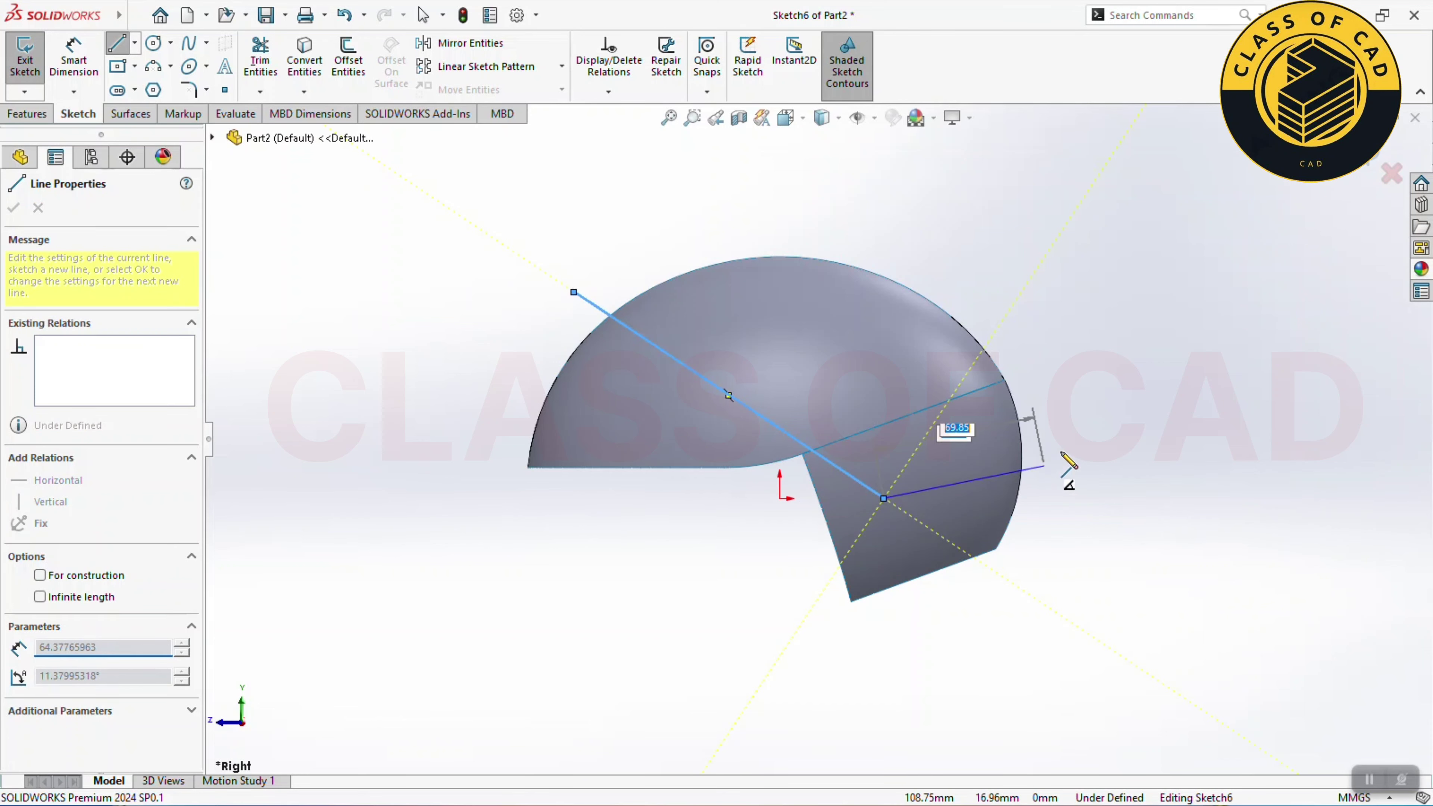
{"action": "left_click", "coordinate": [1110, 420]}
{"action": "right_click", "coordinate": [1154, 377]}
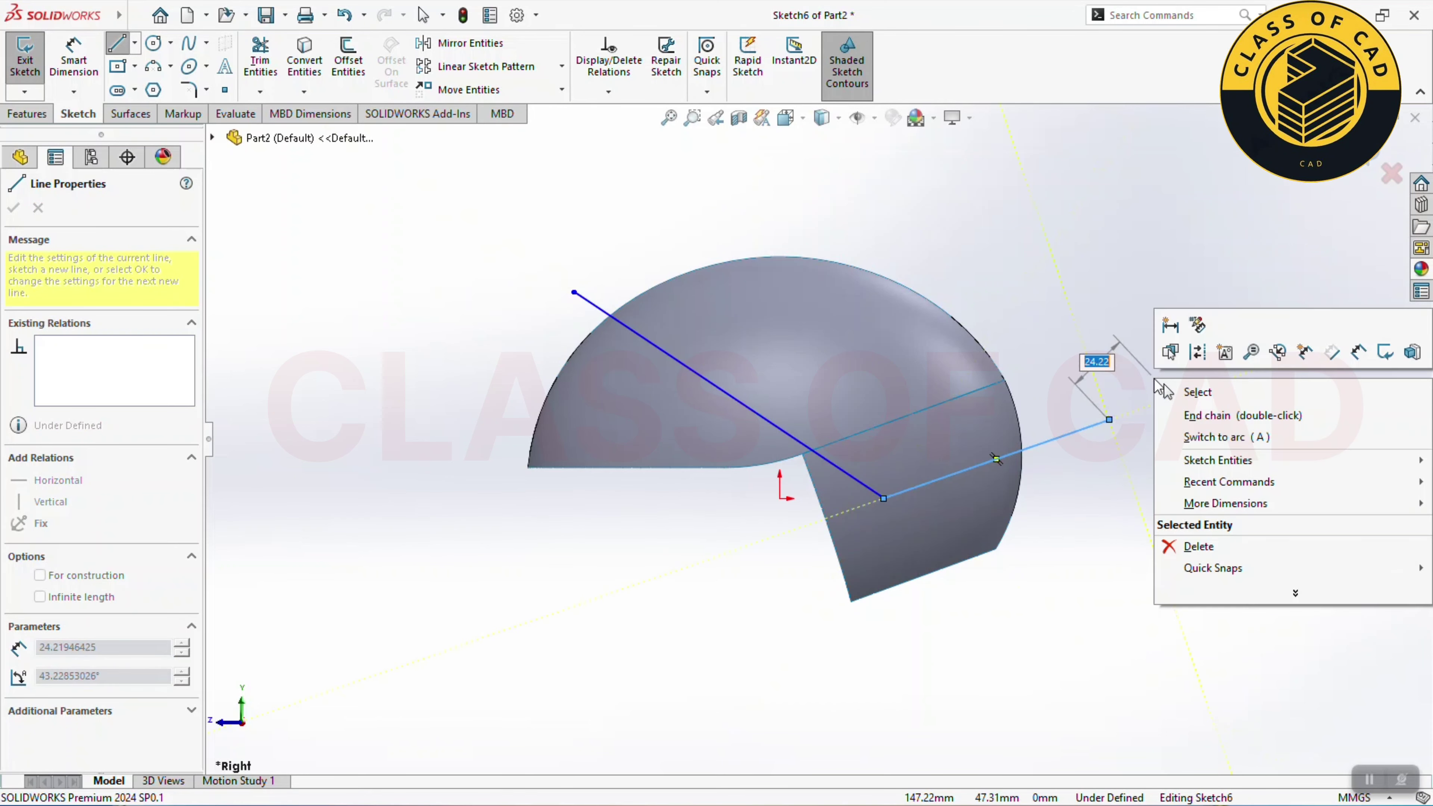
{"action": "left_click", "coordinate": [1190, 392]}
{"action": "key", "text": "Escape"}
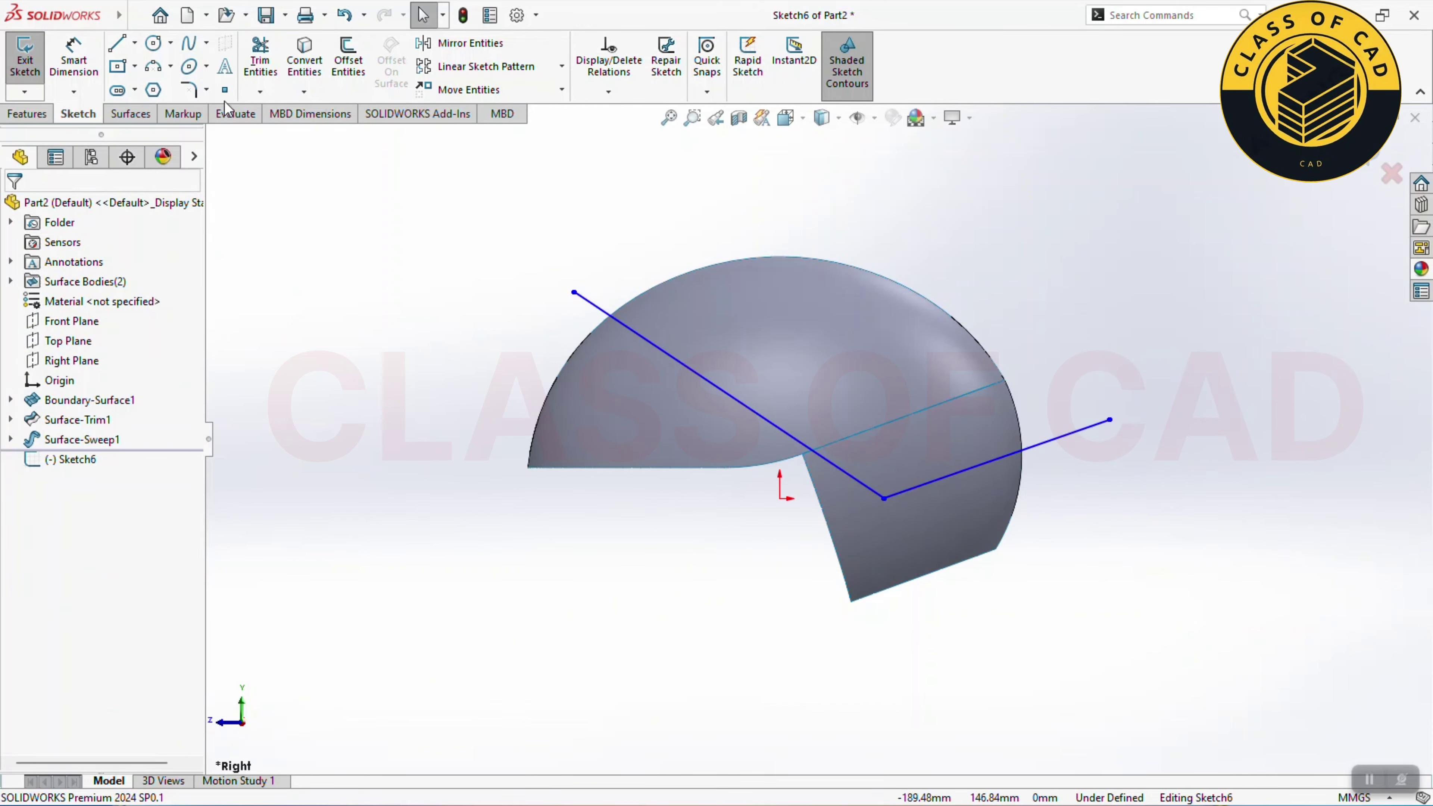
Step: Round the corner between the two lines with a 35 mm sketch fillet
{"action": "left_click", "coordinate": [188, 90]}
{"action": "left_click", "coordinate": [872, 490]}
{"action": "type", "text": "35"}
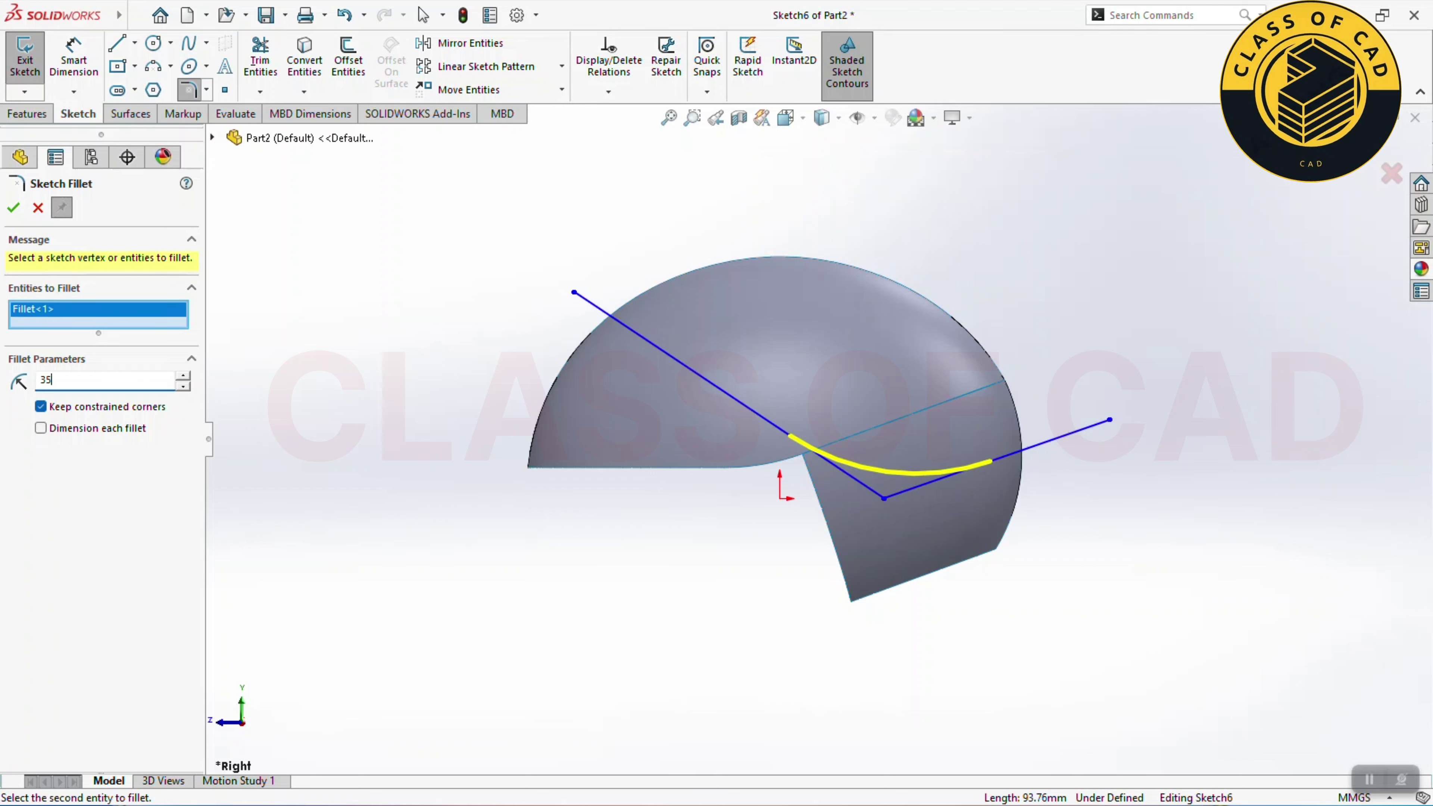
{"action": "key", "text": "Return"}
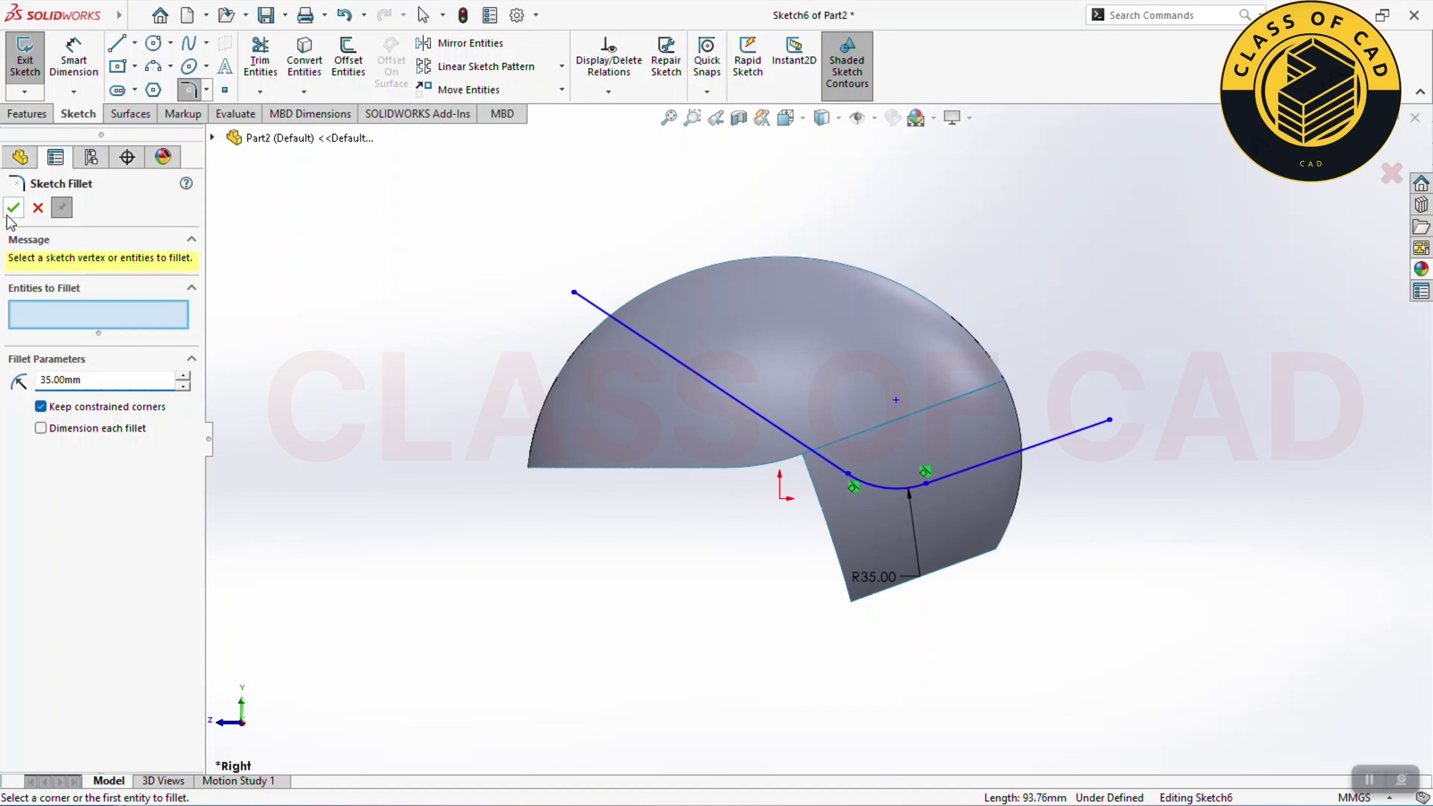
{"action": "left_click", "coordinate": [14, 208]}
Step: Dimension the line's left endpoint 85 horizontally from the origin
{"action": "key", "text": "d"}
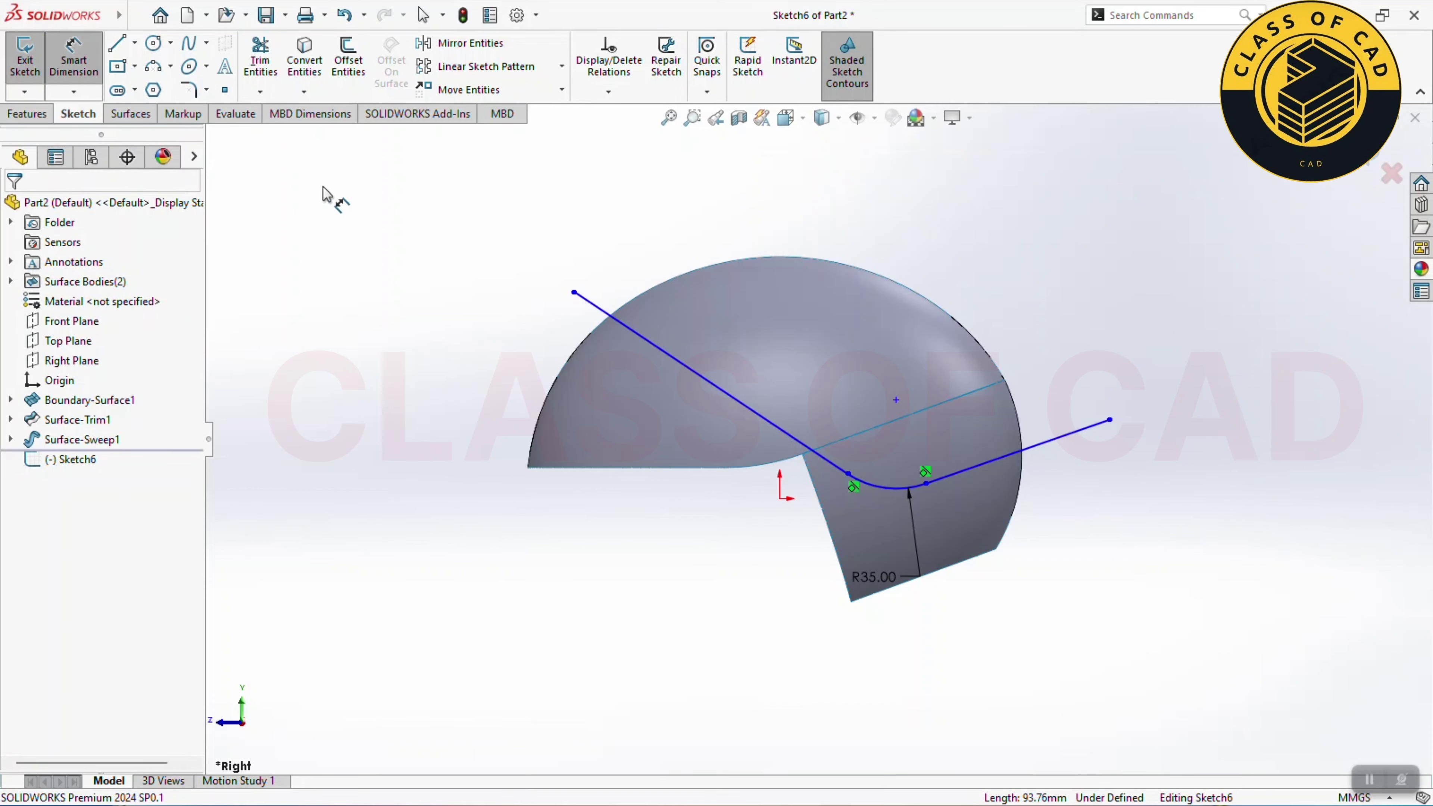
{"action": "left_click", "coordinate": [573, 292]}
{"action": "left_click", "coordinate": [780, 496]}
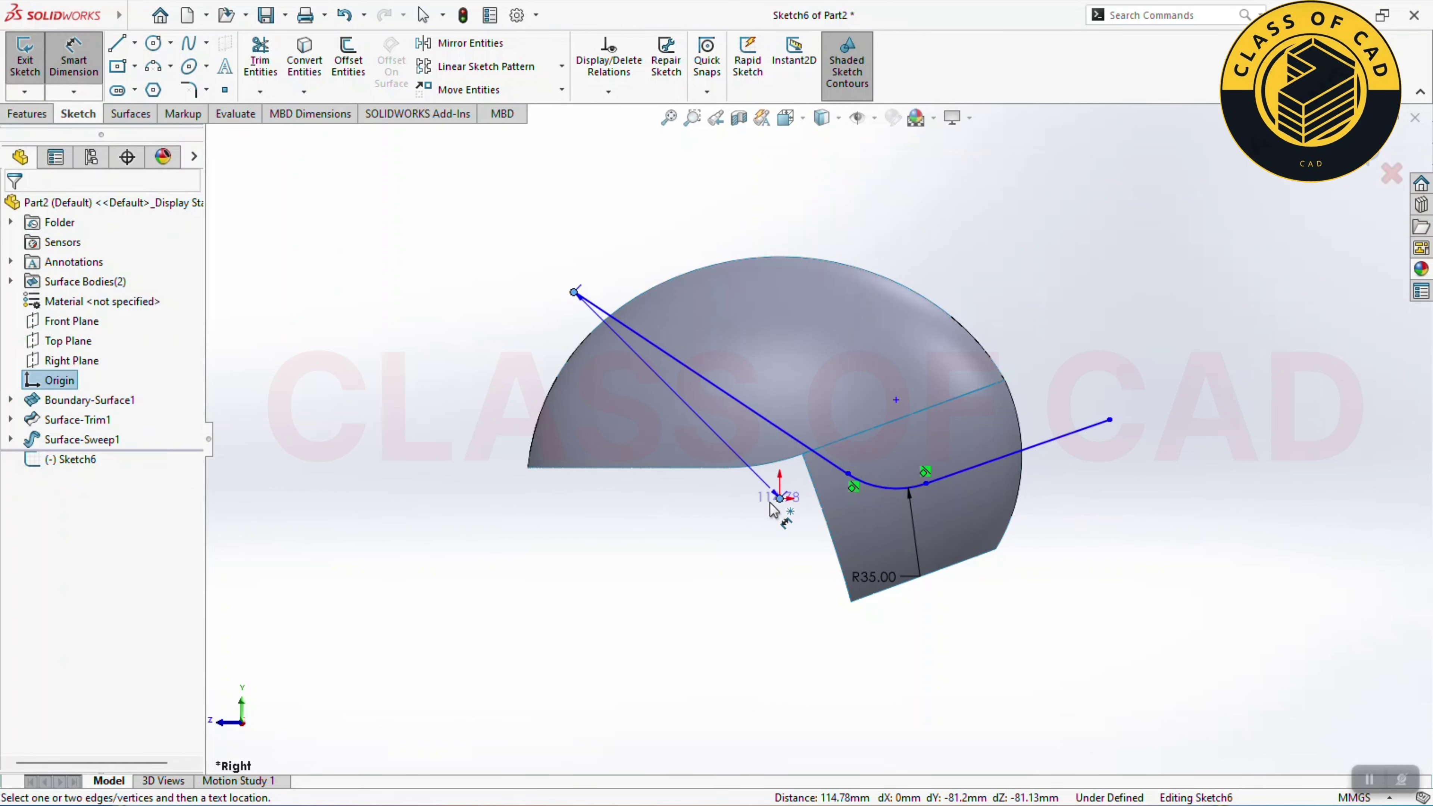
{"action": "left_click", "coordinate": [708, 548]}
{"action": "type", "text": "85"}
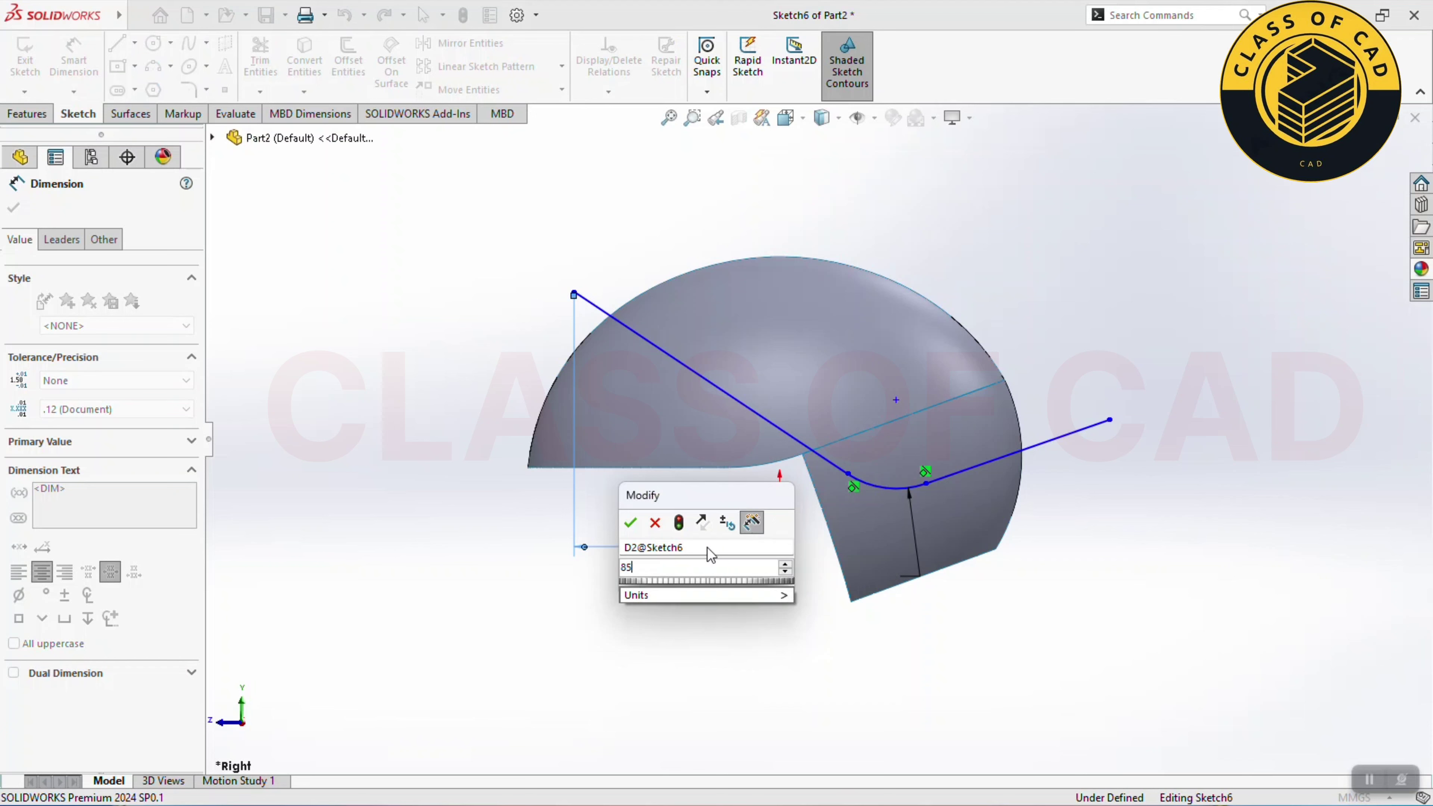
{"action": "key", "text": "Return"}
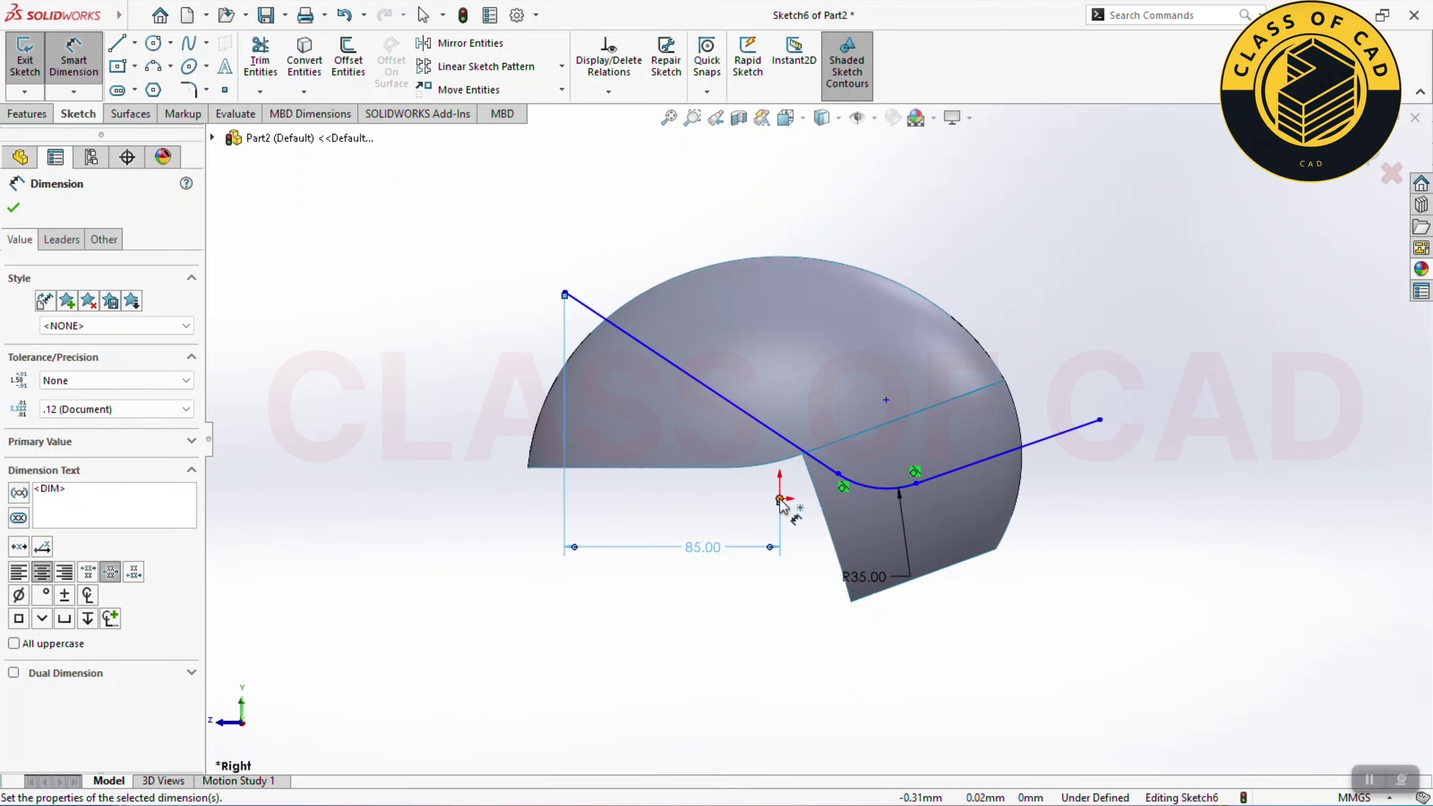
{"action": "key", "text": "Escape"}
Step: Add a vertical height dimension of 35 from point to origin, then change it to 40
{"action": "left_click", "coordinate": [887, 401]}
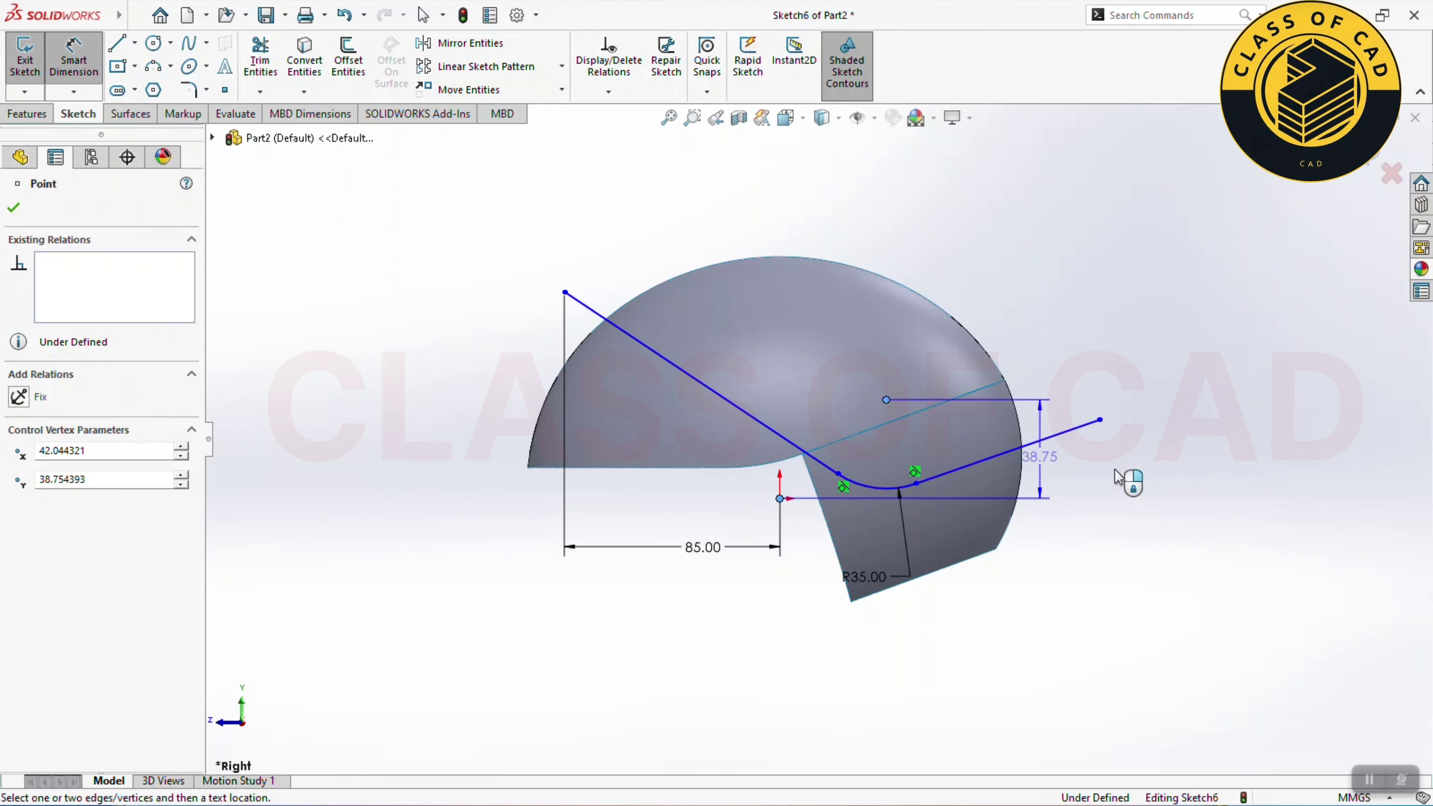
{"action": "left_click", "coordinate": [1189, 466]}
{"action": "type", "text": "35"}
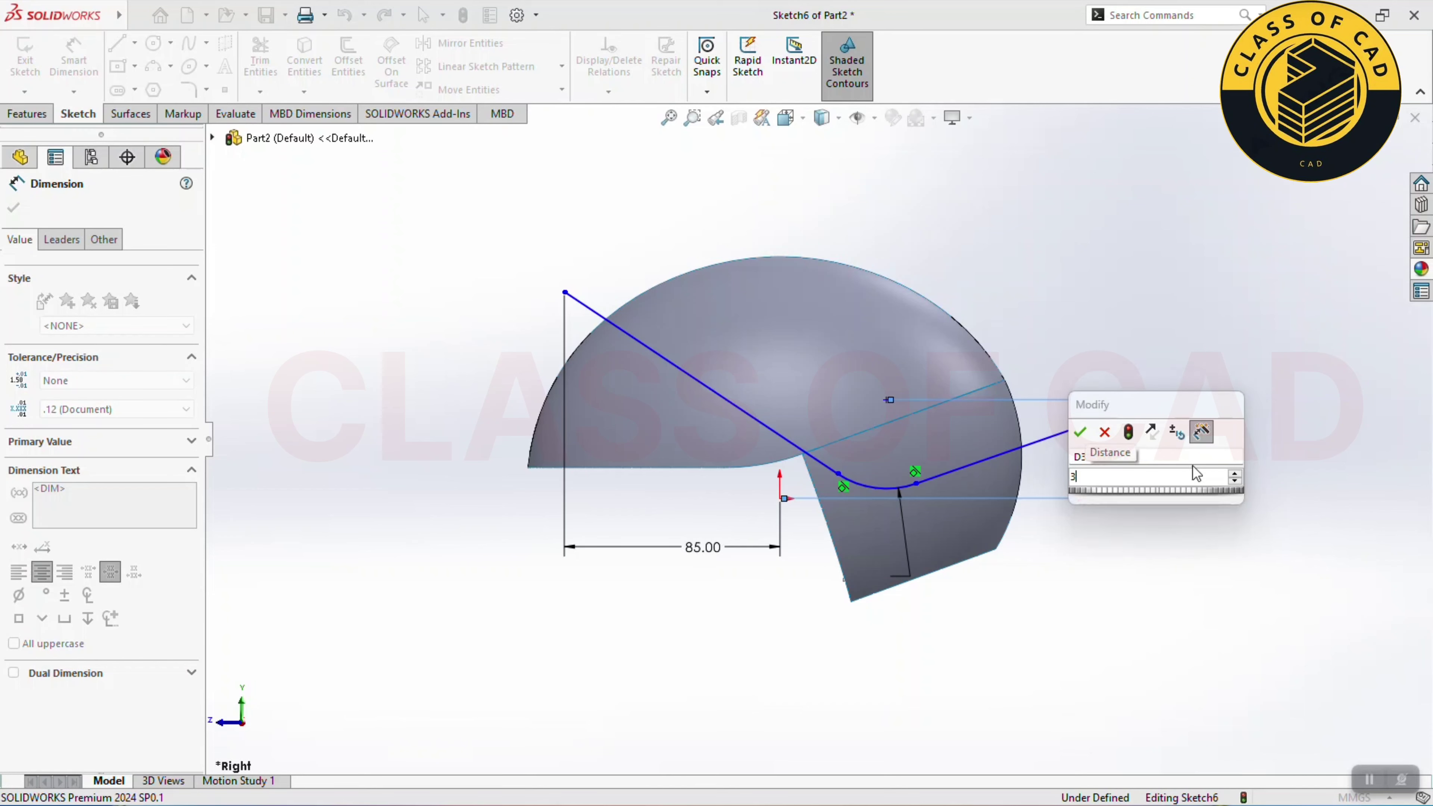
{"action": "key", "text": "Return"}
{"action": "scroll", "coordinate": [937, 485], "scroll_direction": "down", "scroll_amount": 2}
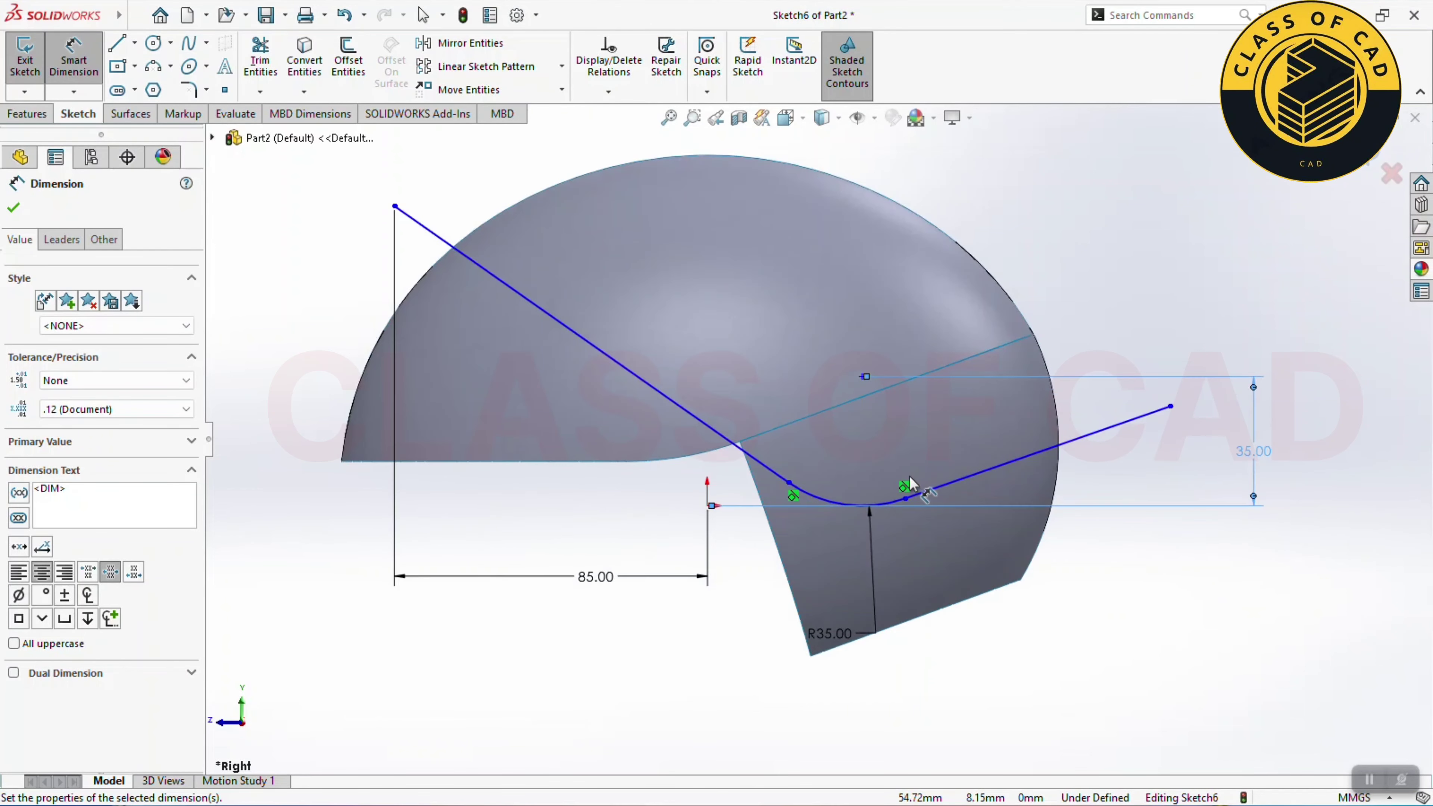
{"action": "key", "text": "Escape"}
{"action": "double_click", "coordinate": [1250, 451]}
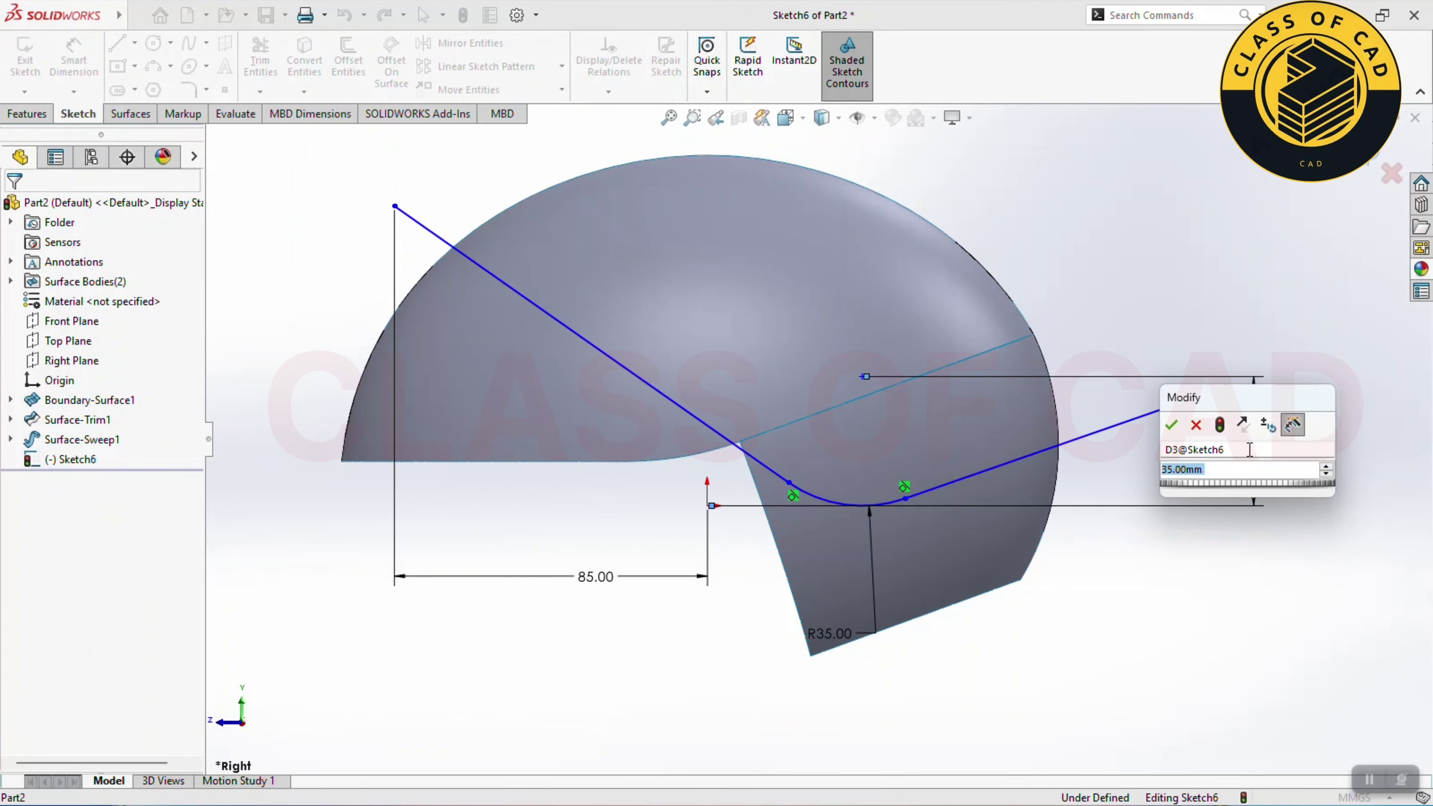
{"action": "type", "text": "40"}
{"action": "key", "text": "Return"}
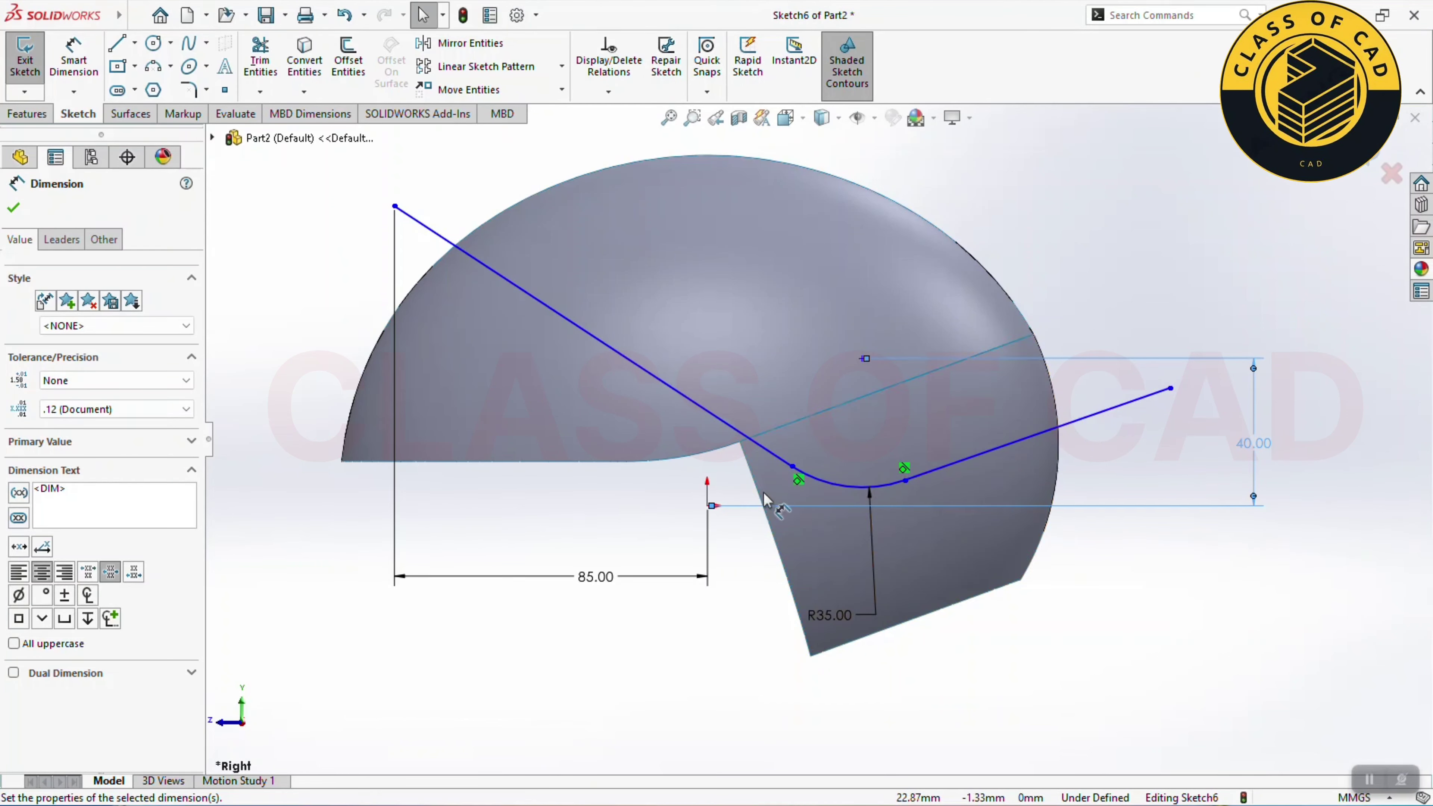
{"action": "key", "text": "Escape"}
Step: Draw a horizontal construction centerline from the sketch origin to the right
{"action": "left_click", "coordinate": [135, 43]}
{"action": "left_click", "coordinate": [158, 86]}
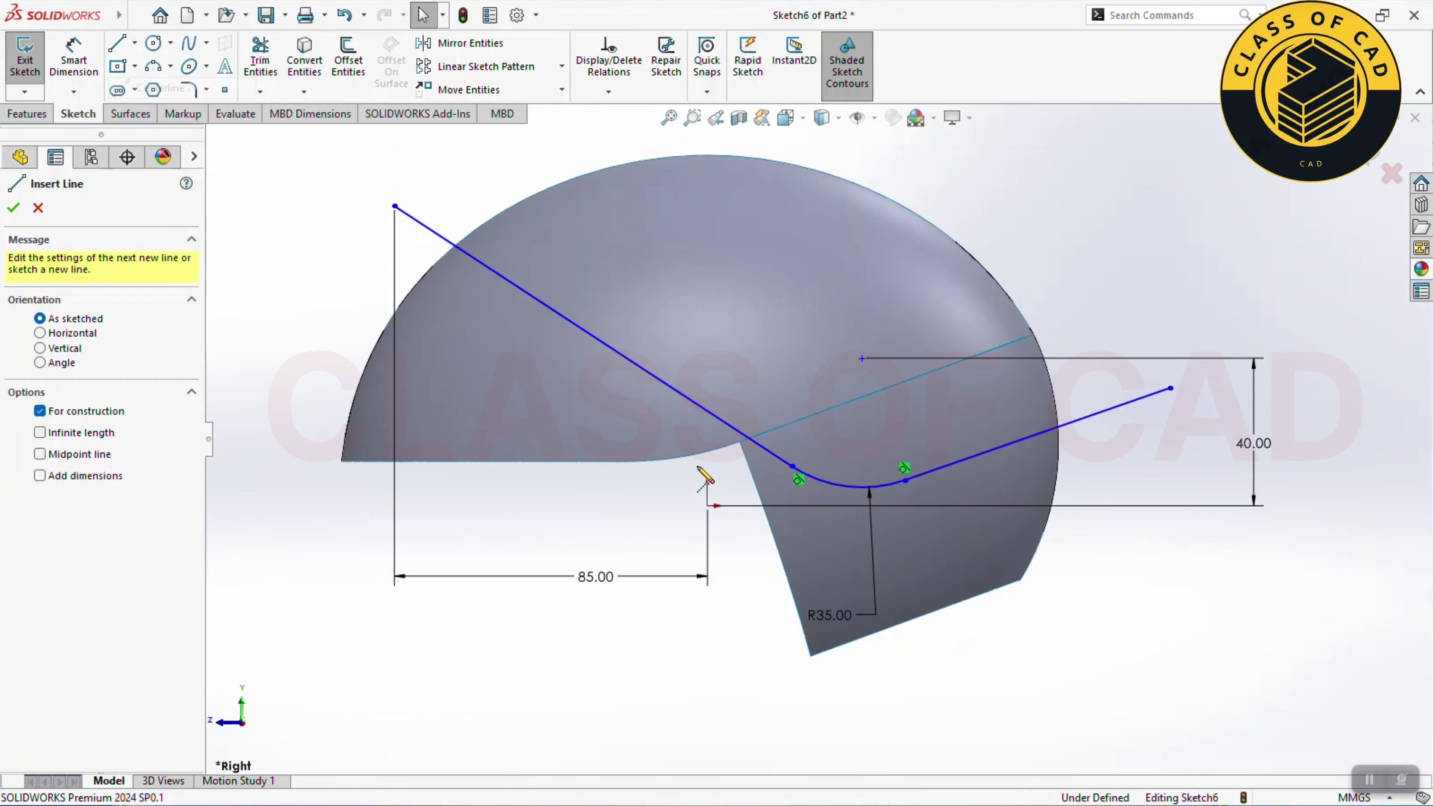
{"action": "left_click", "coordinate": [707, 506]}
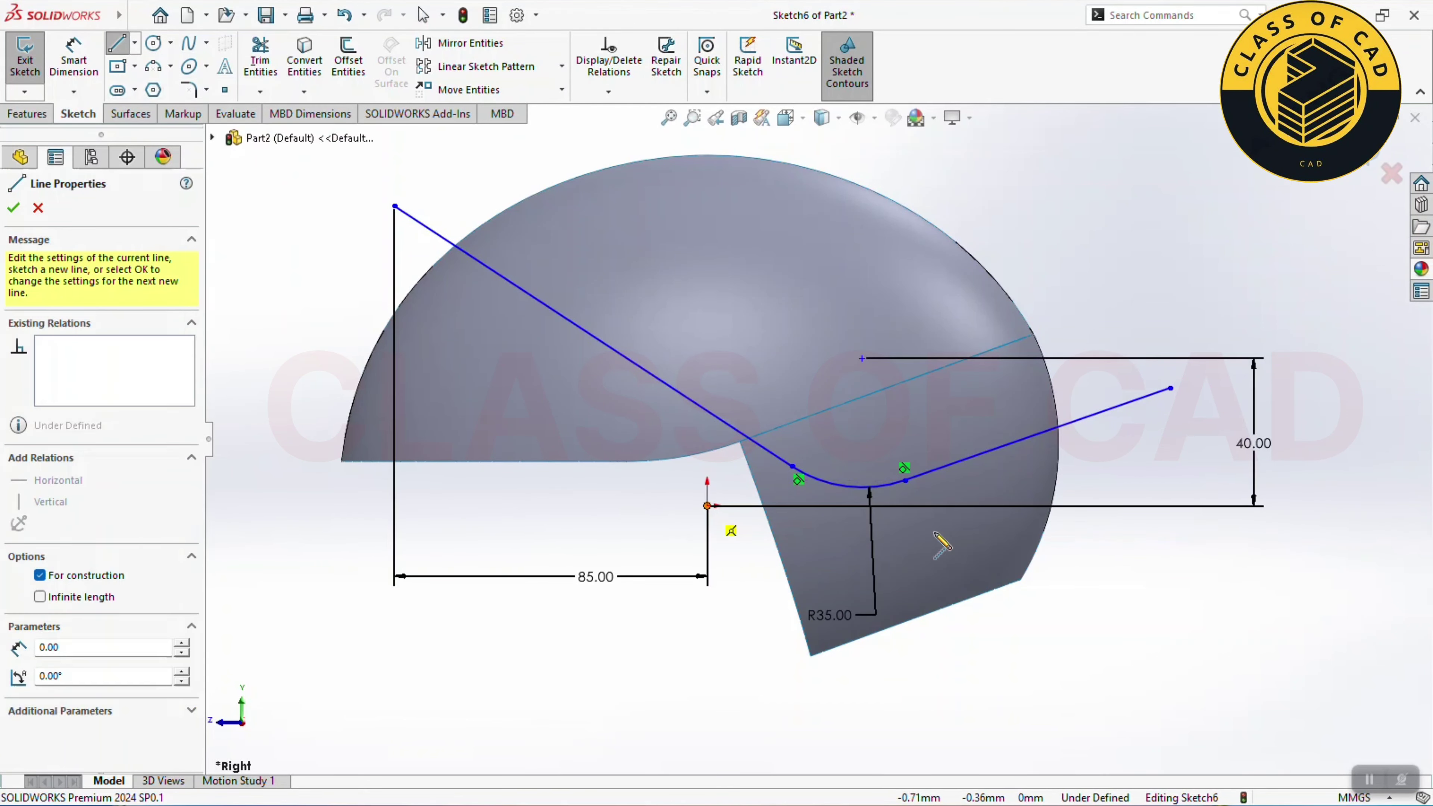
{"action": "left_click", "coordinate": [1108, 507]}
{"action": "key", "text": "Escape"}
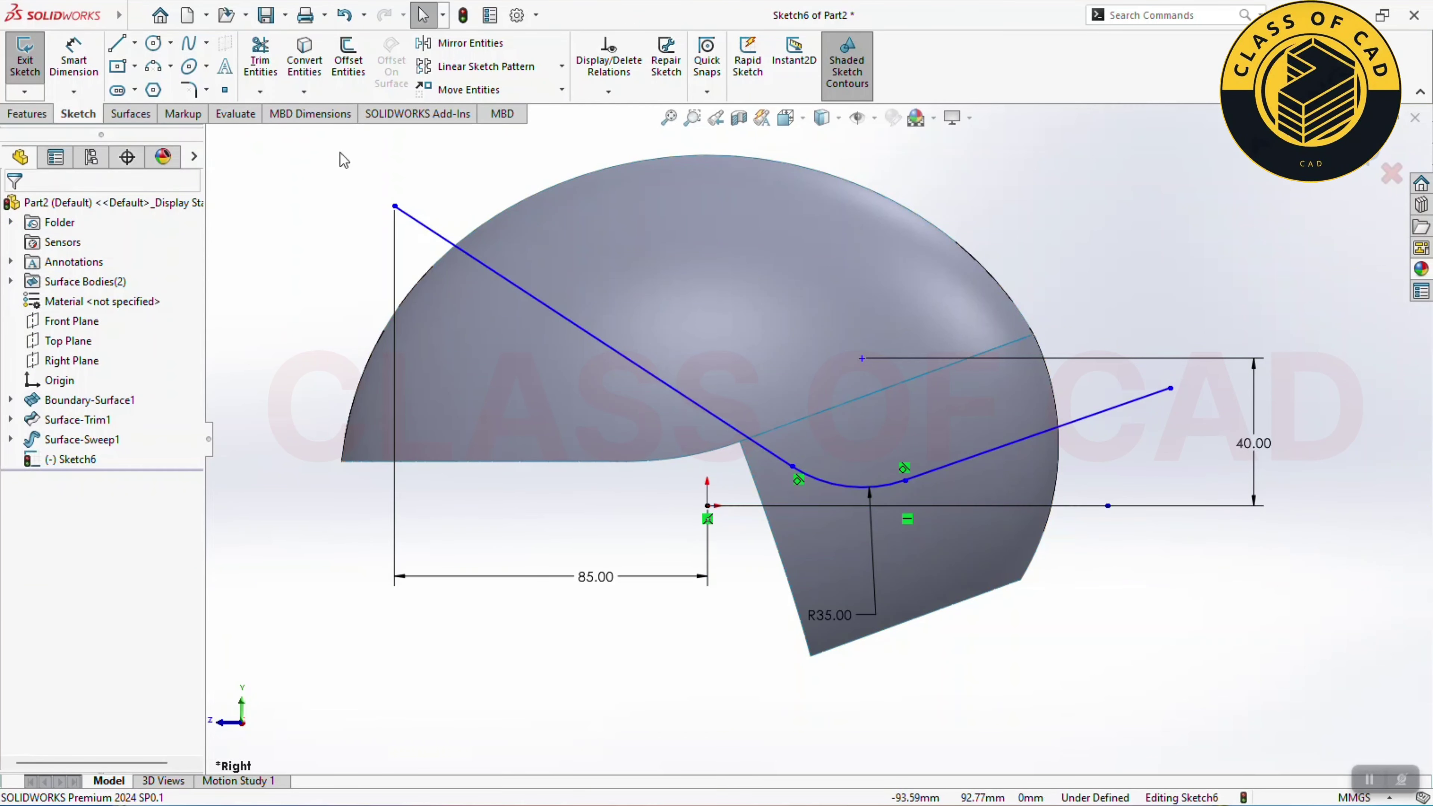
Step: Dimension the arc's low point 40 horizontally from the origin, undoing a stray 33.66 dimension
{"action": "left_click", "coordinate": [72, 51]}
{"action": "left_click", "coordinate": [707, 505]}
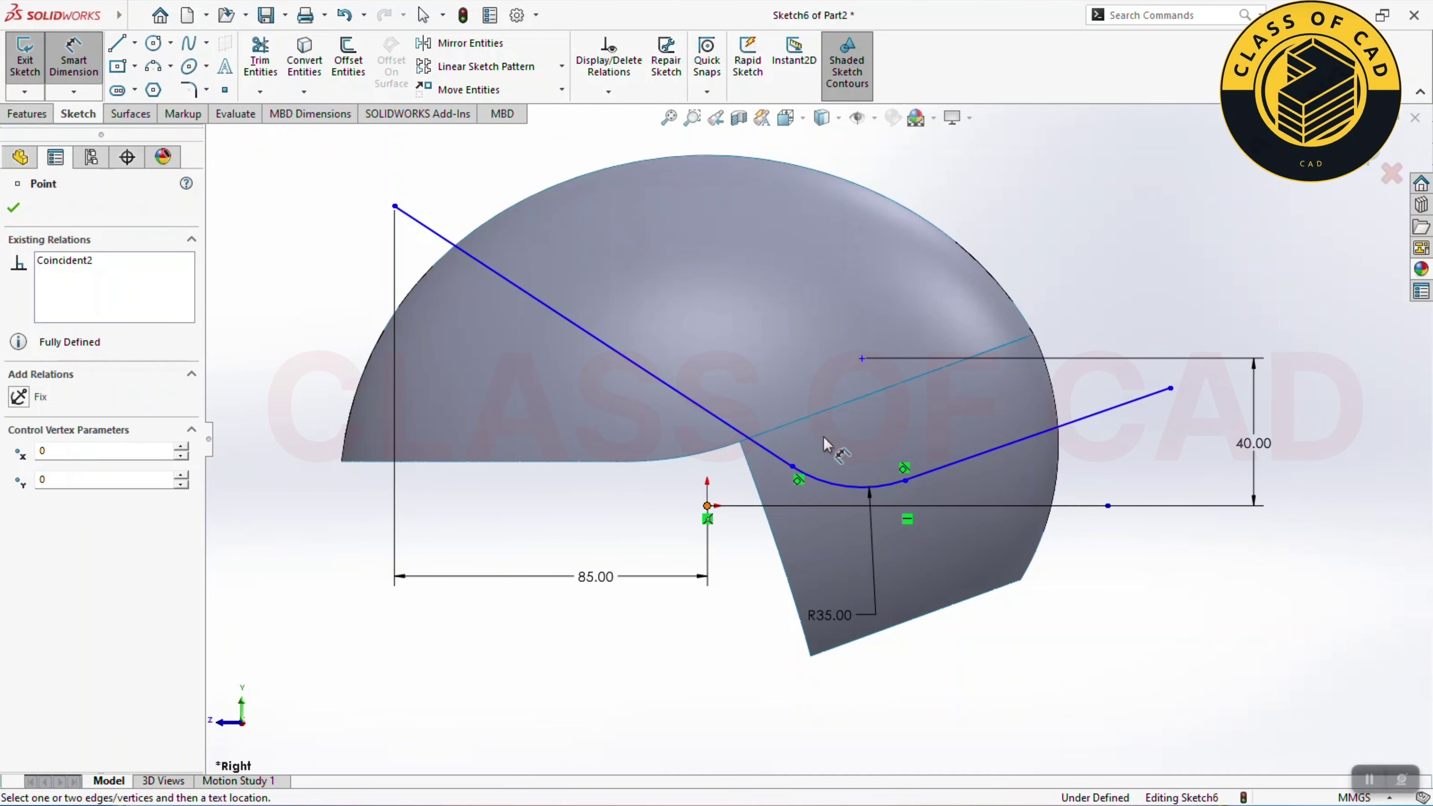
{"action": "left_click", "coordinate": [862, 359]}
{"action": "left_click", "coordinate": [762, 632]}
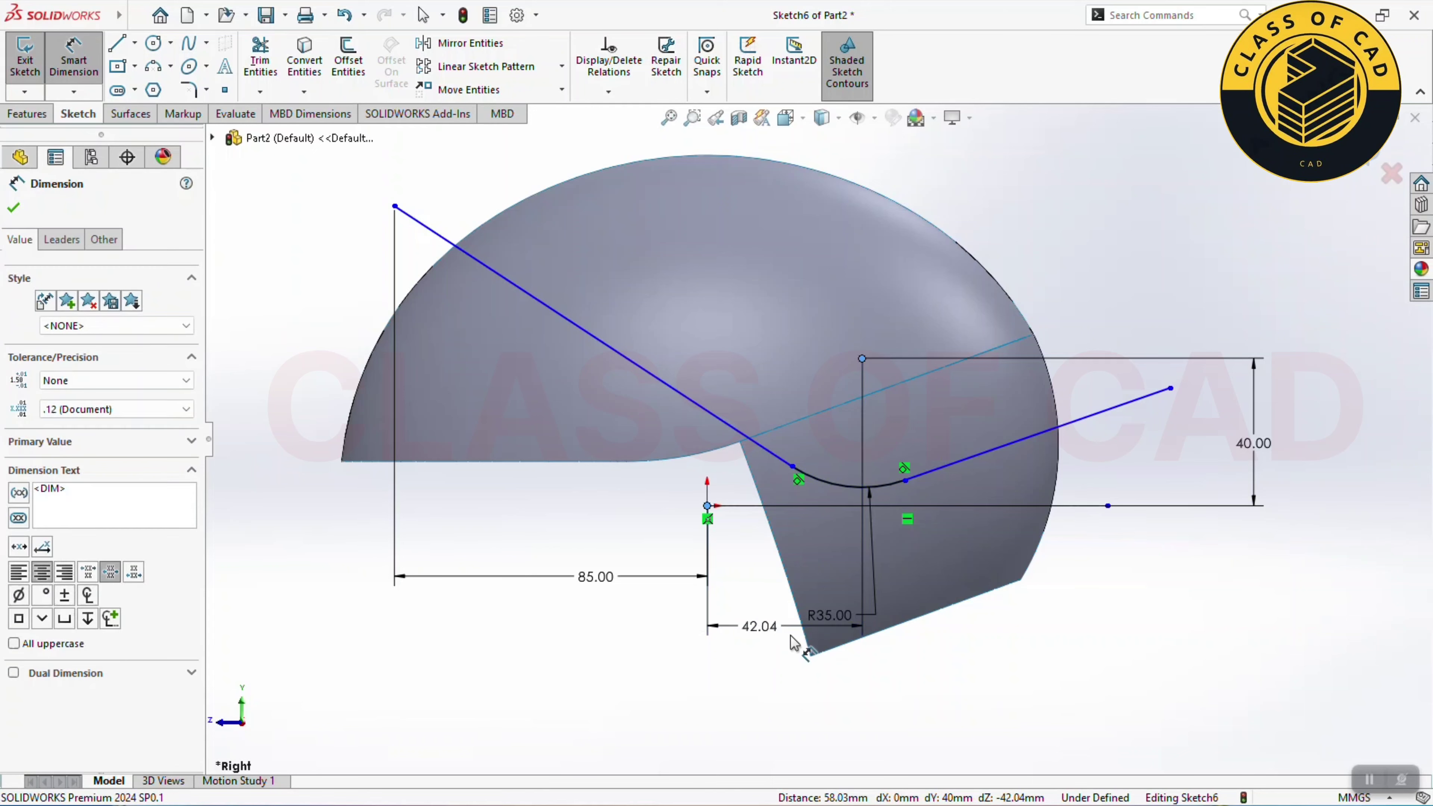
{"action": "type", "text": "40"}
{"action": "key", "text": "Return"}
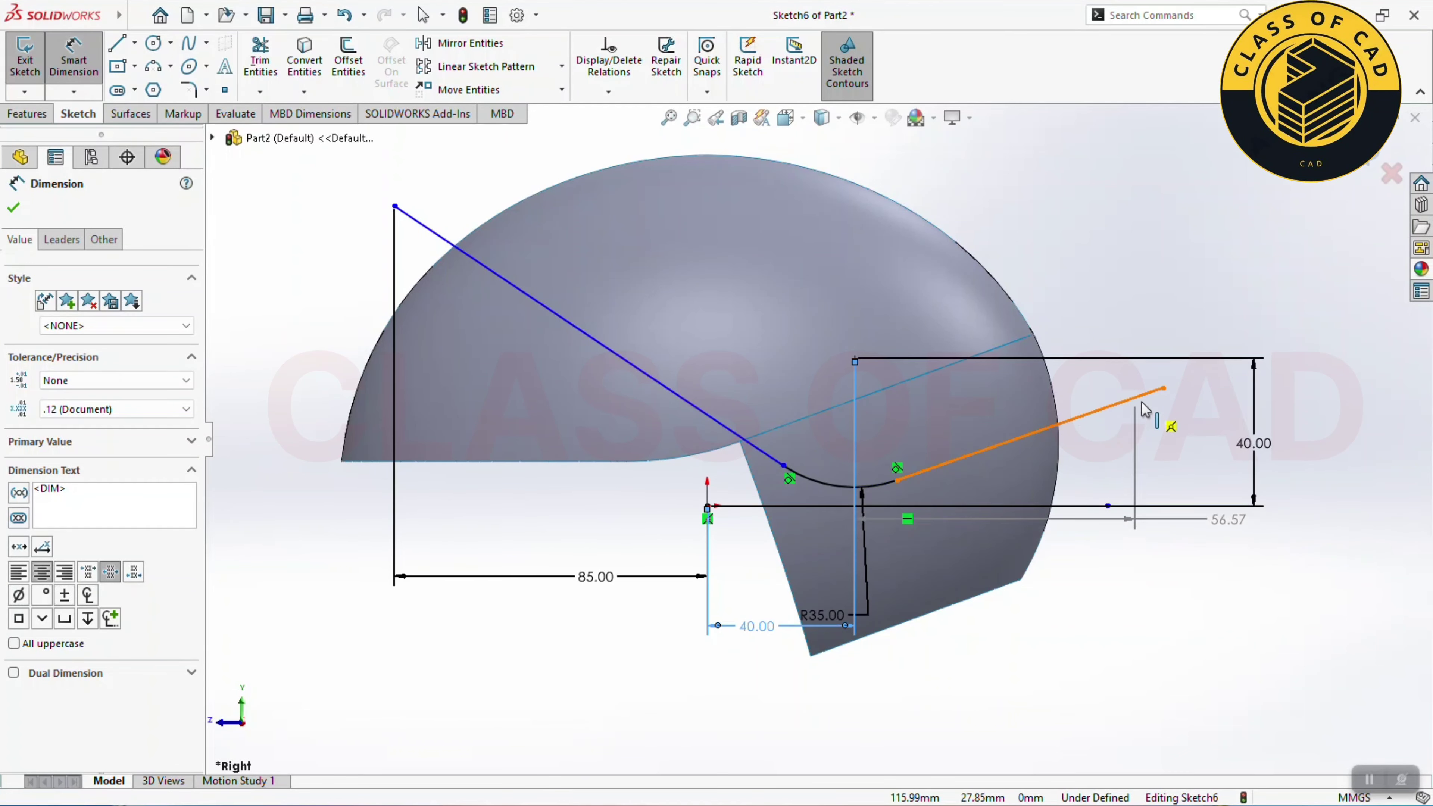
{"action": "left_click", "coordinate": [1164, 388]}
{"action": "key", "text": "Escape"}
{"action": "key", "text": "d"}
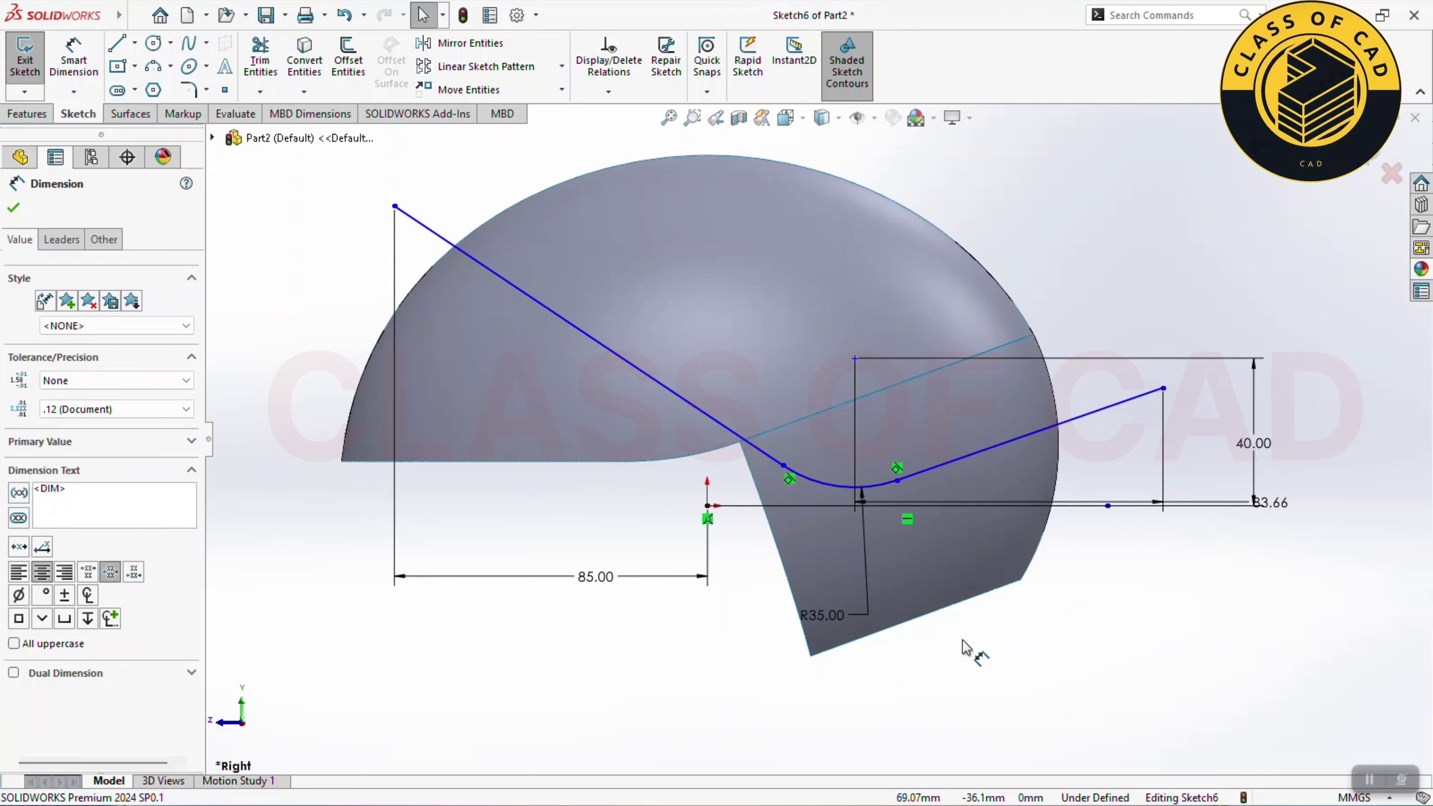
{"action": "key", "text": "ctrl+z"}
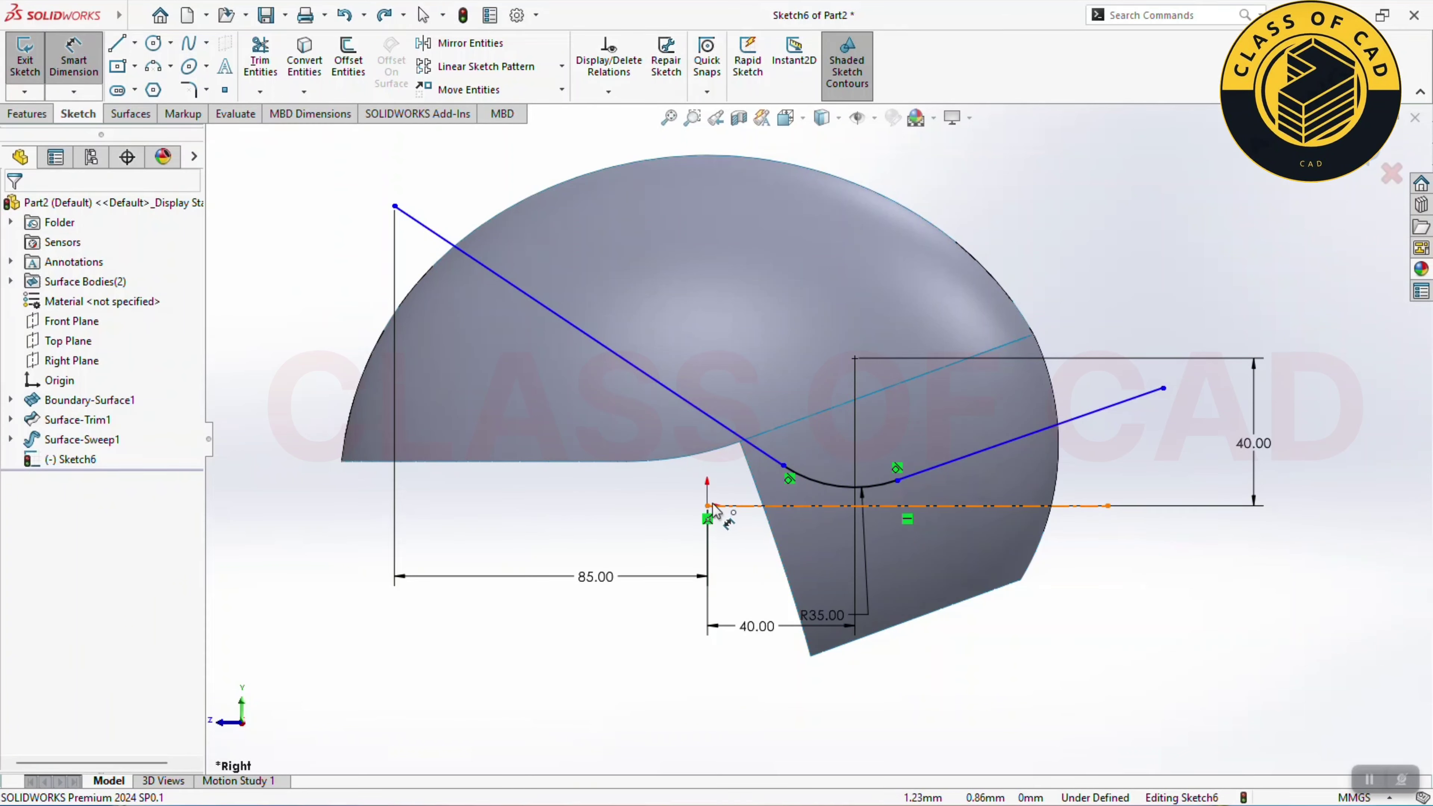
Step: Set the overall horizontal distance from origin to the right line's endpoint to 122
{"action": "left_click", "coordinate": [713, 508]}
{"action": "left_click", "coordinate": [1163, 389]}
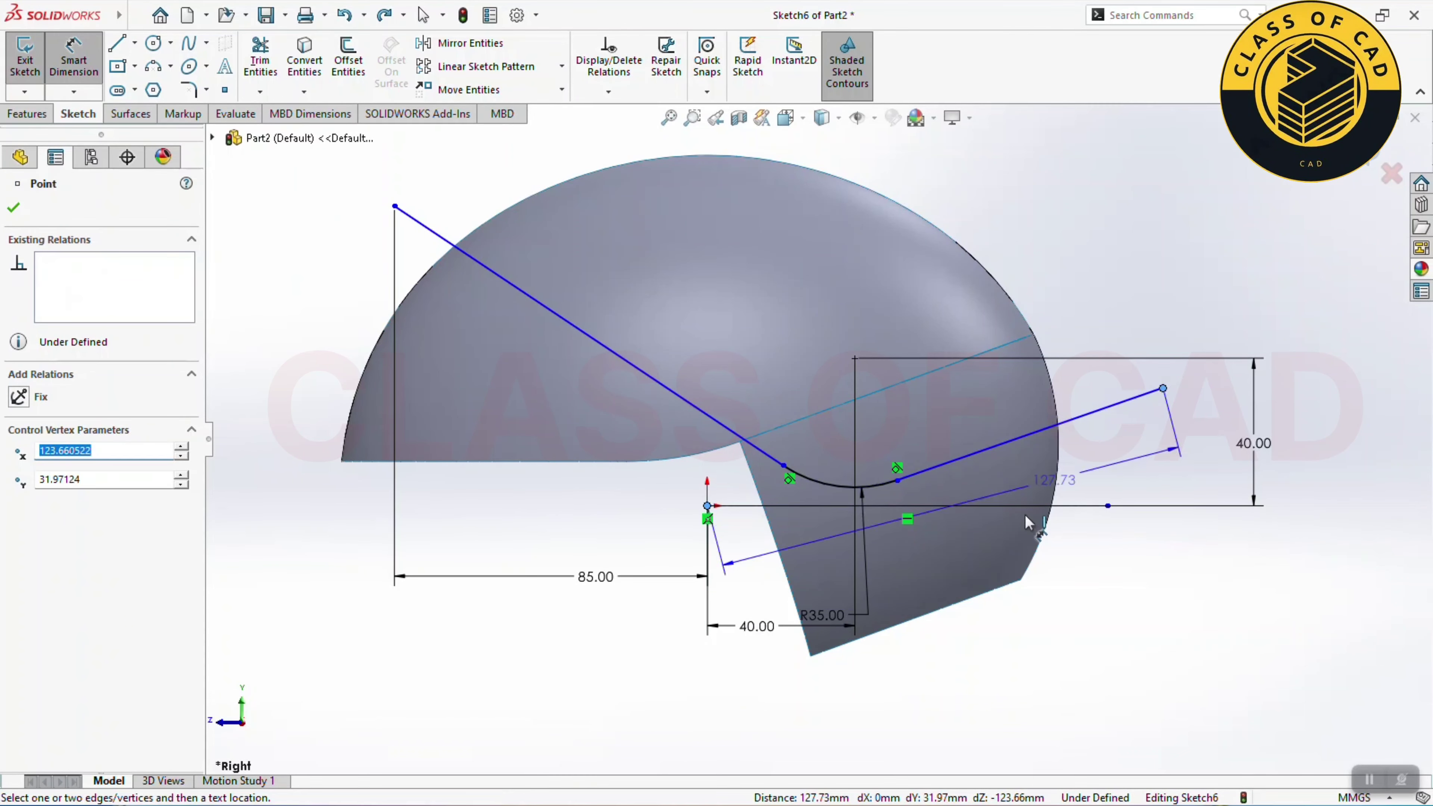
{"action": "left_click", "coordinate": [966, 698]}
{"action": "type", "text": "122"}
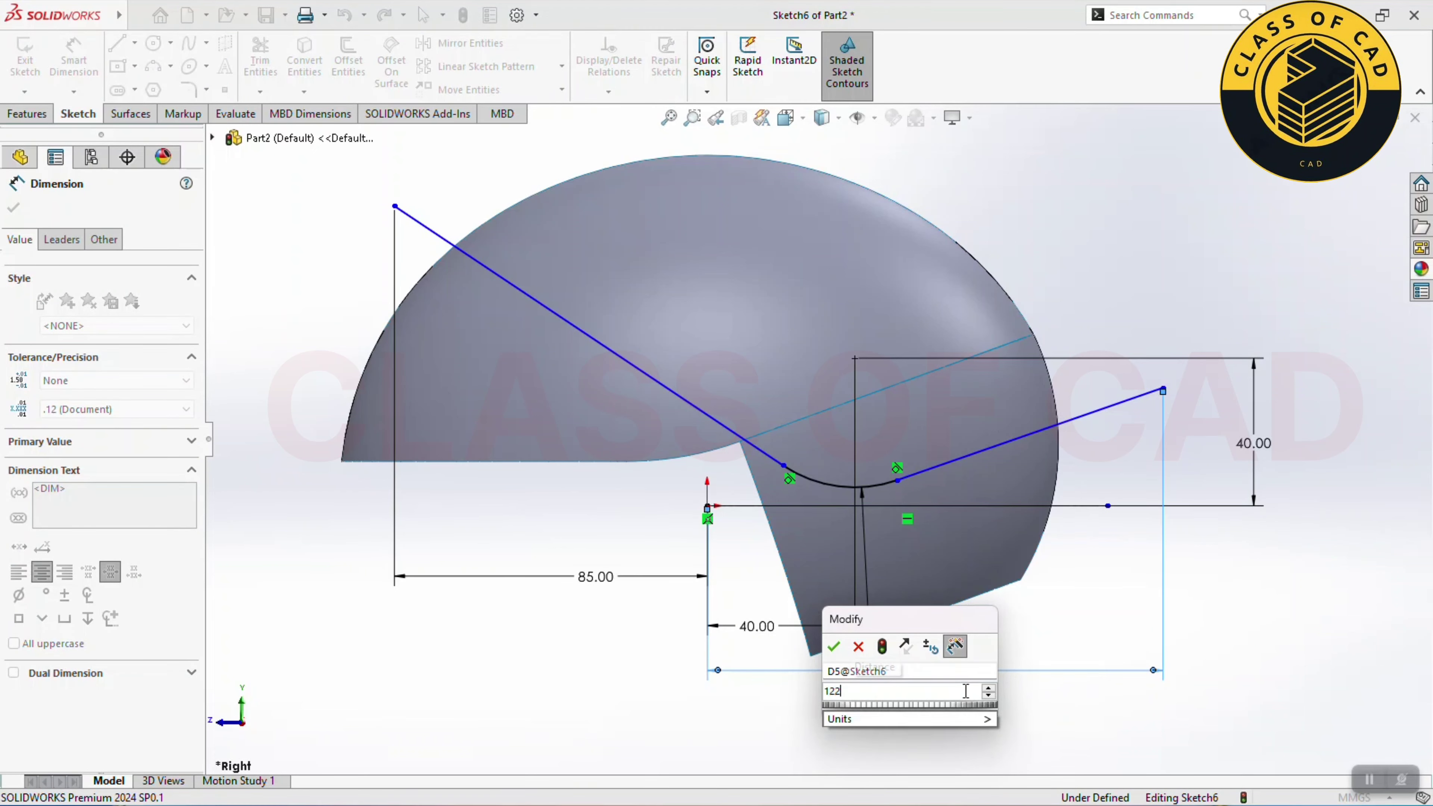
{"action": "key", "text": "Return"}
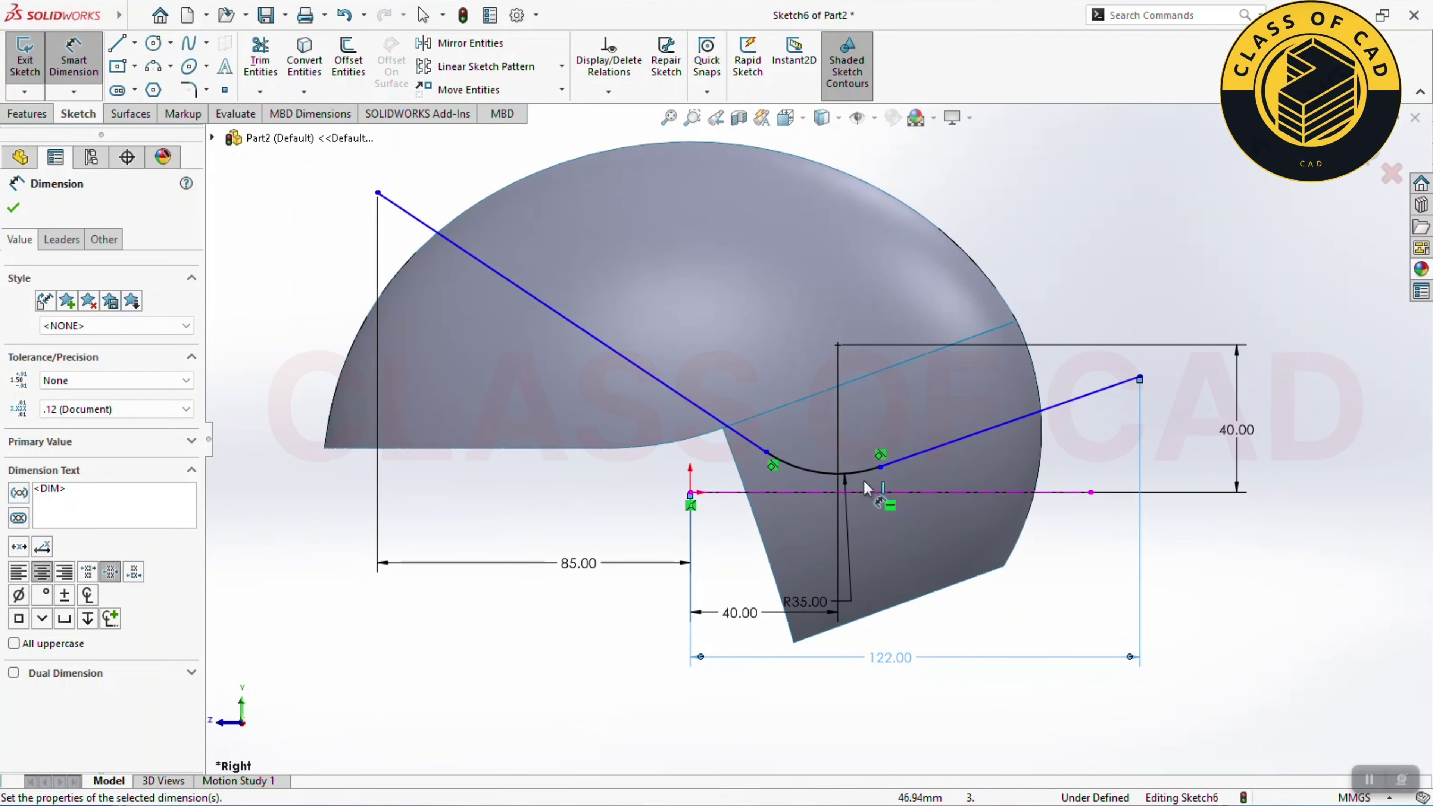
Step: Set a 125° angle between the two sketch lines
{"action": "left_click", "coordinate": [705, 411]}
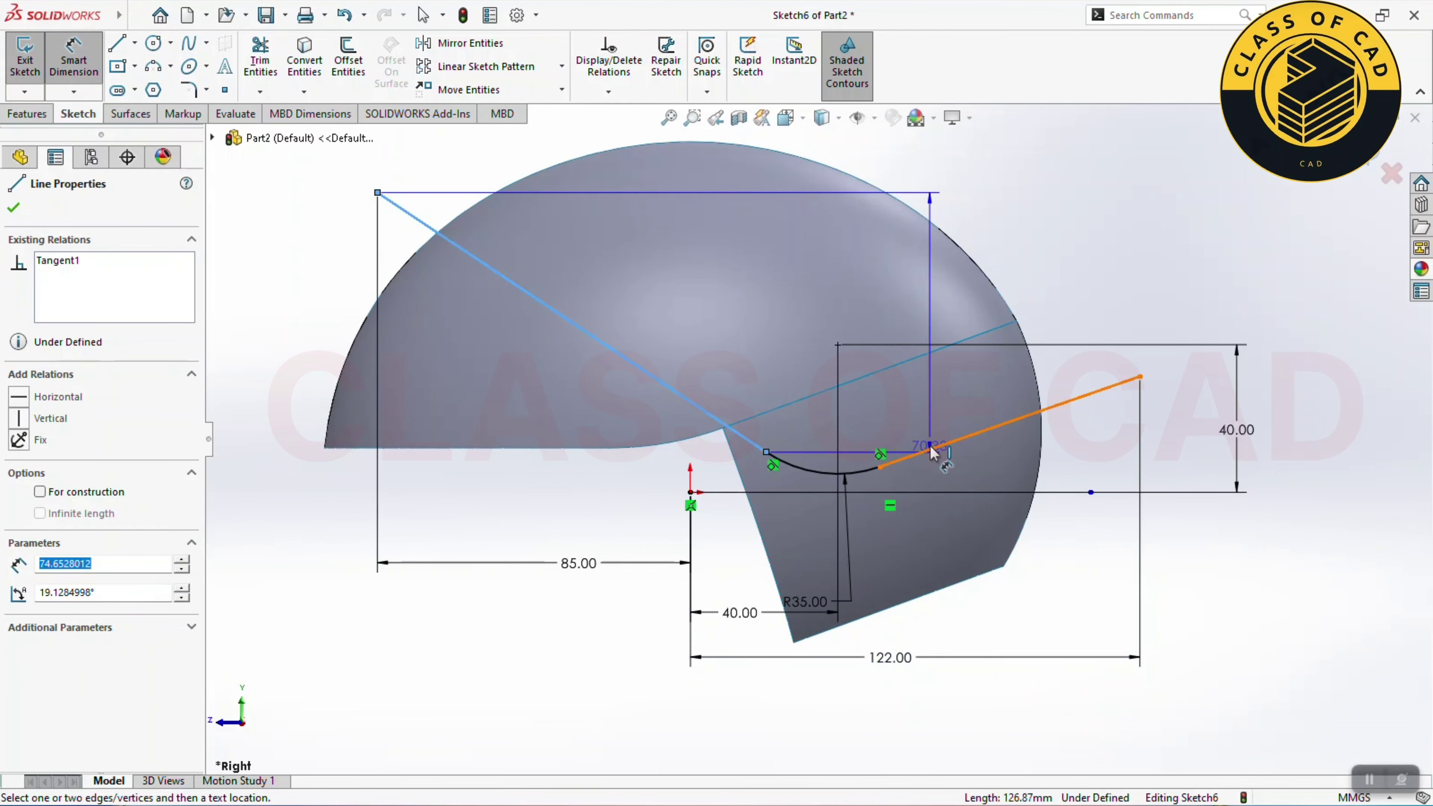
{"action": "left_click", "coordinate": [935, 449]}
{"action": "left_click", "coordinate": [893, 425]}
{"action": "type", "text": "12"}
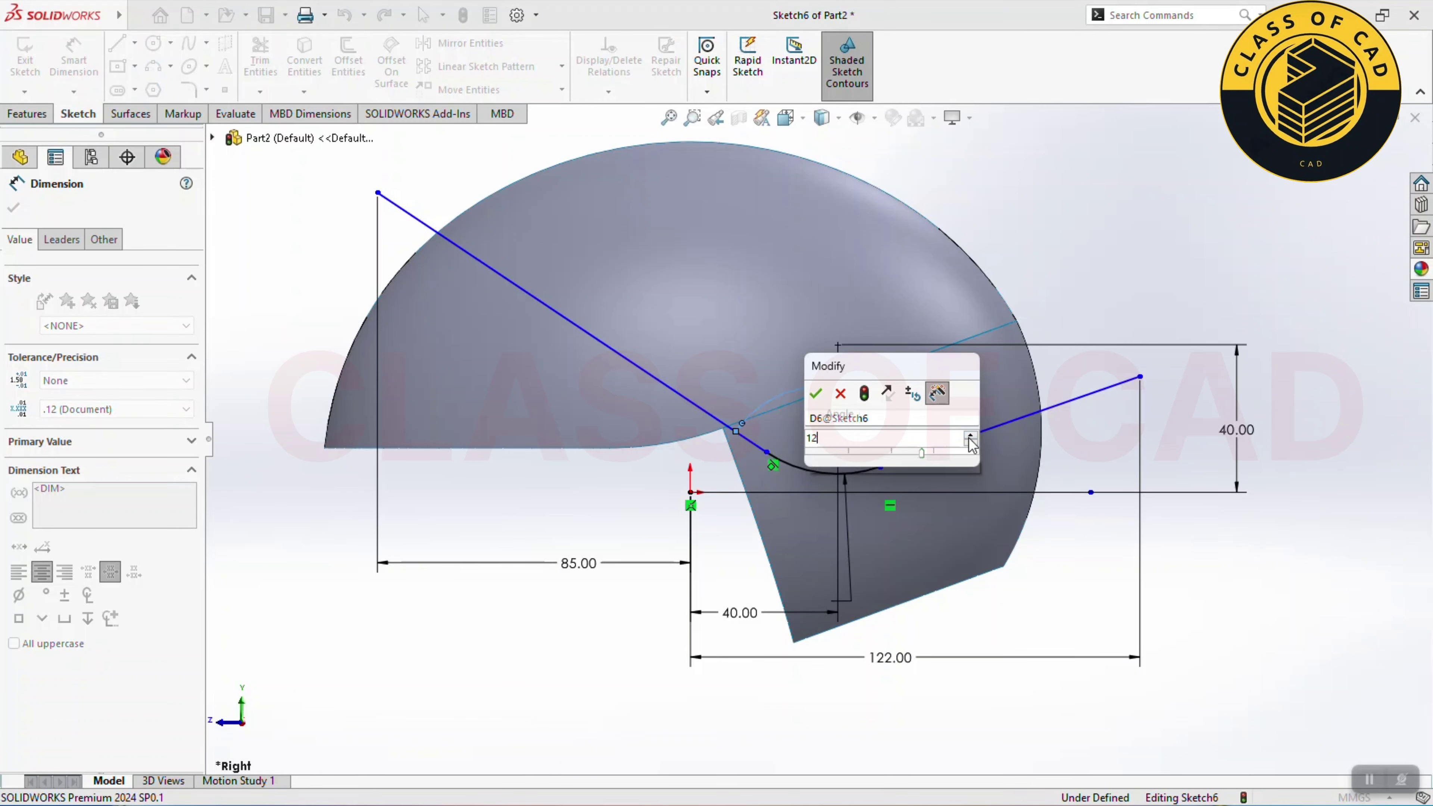
{"action": "type", "text": "5"}
{"action": "key", "text": "Return"}
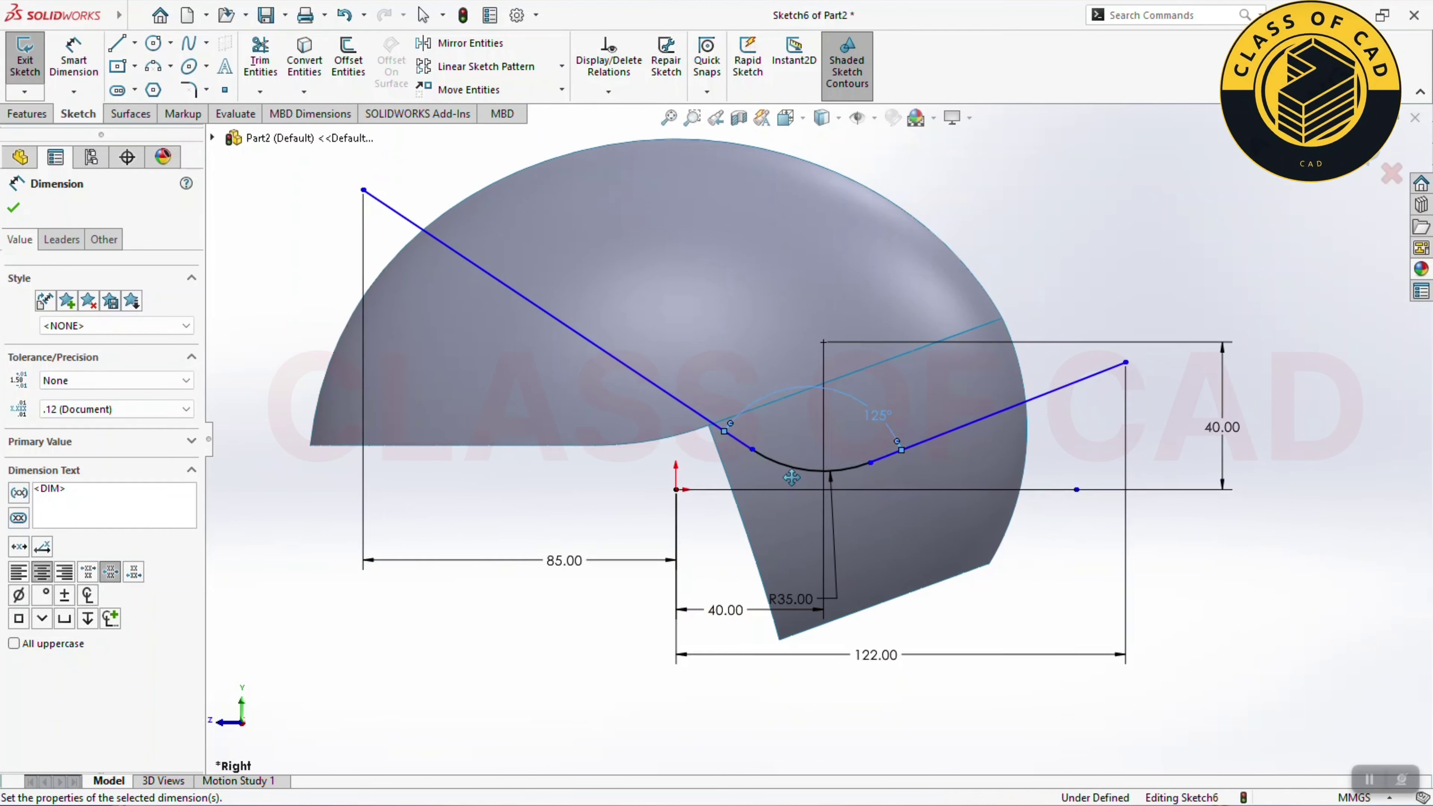
{"action": "middle_click_drag", "start_coordinate": [802, 477], "coordinate": [731, 479], "text": "ctrl"}
{"action": "scroll", "coordinate": [796, 498], "scroll_direction": "up", "scroll_amount": 1}
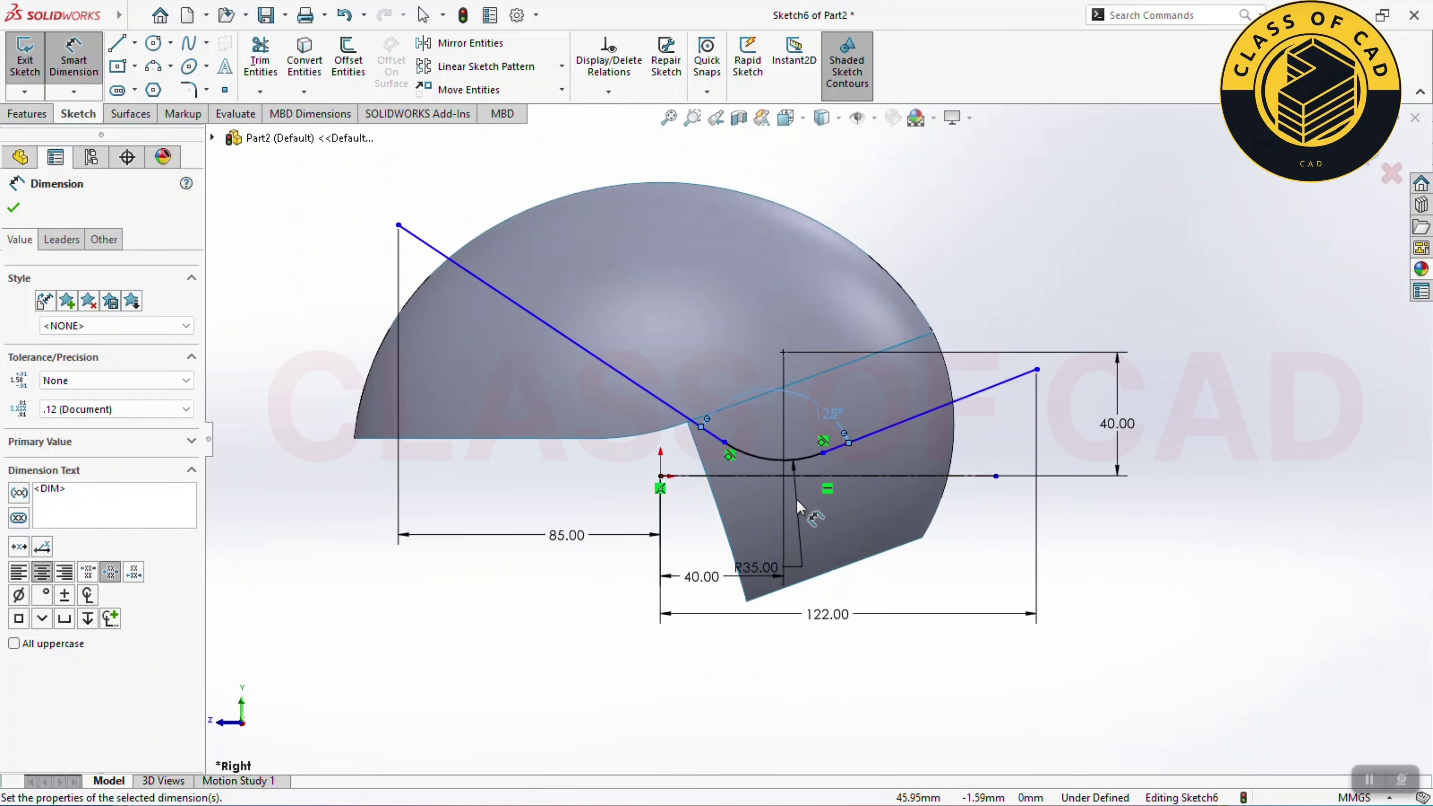
{"action": "key", "text": "Escape"}
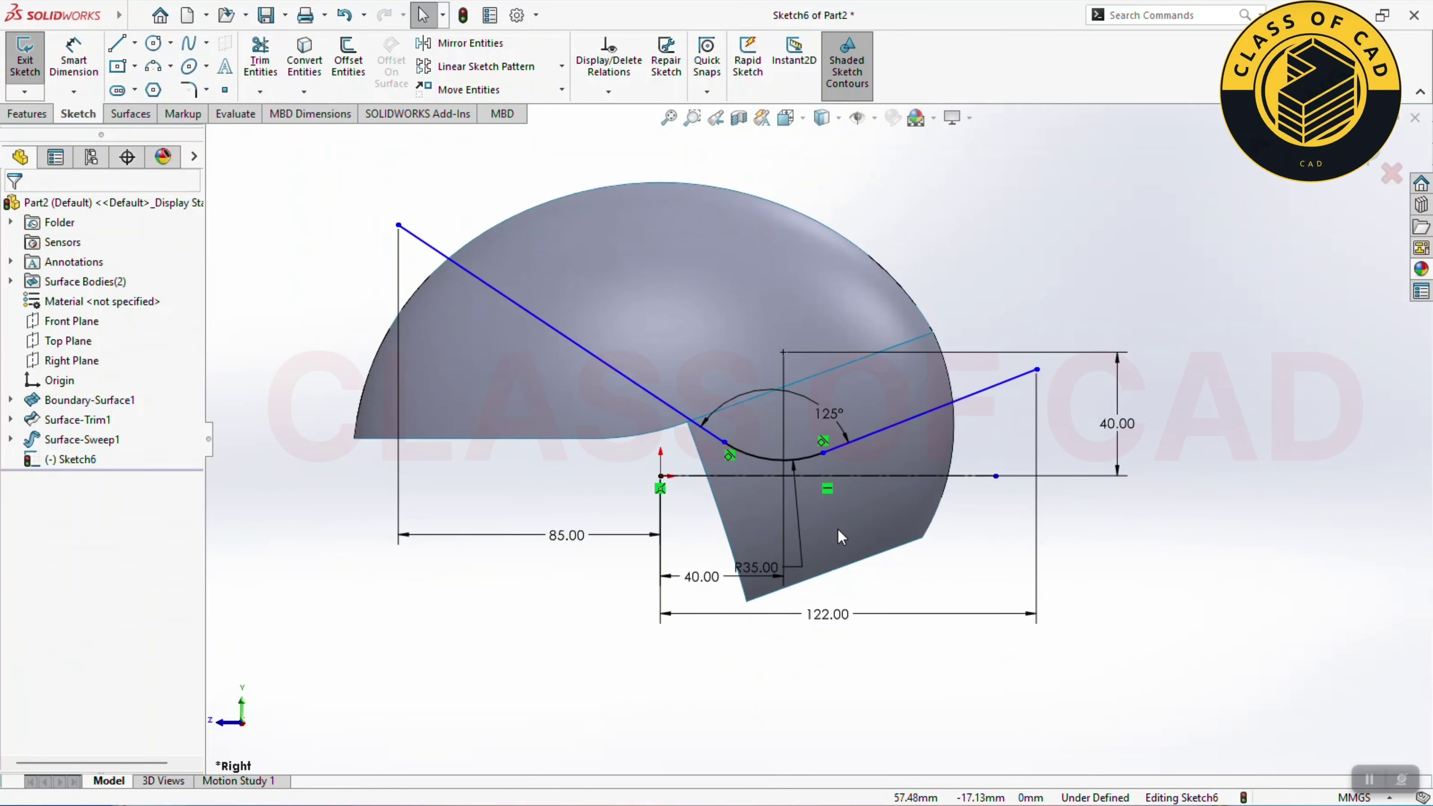
Step: Trim the side flap with Sketch6, removing the lower flap piece
{"action": "left_click", "coordinate": [1372, 163]}
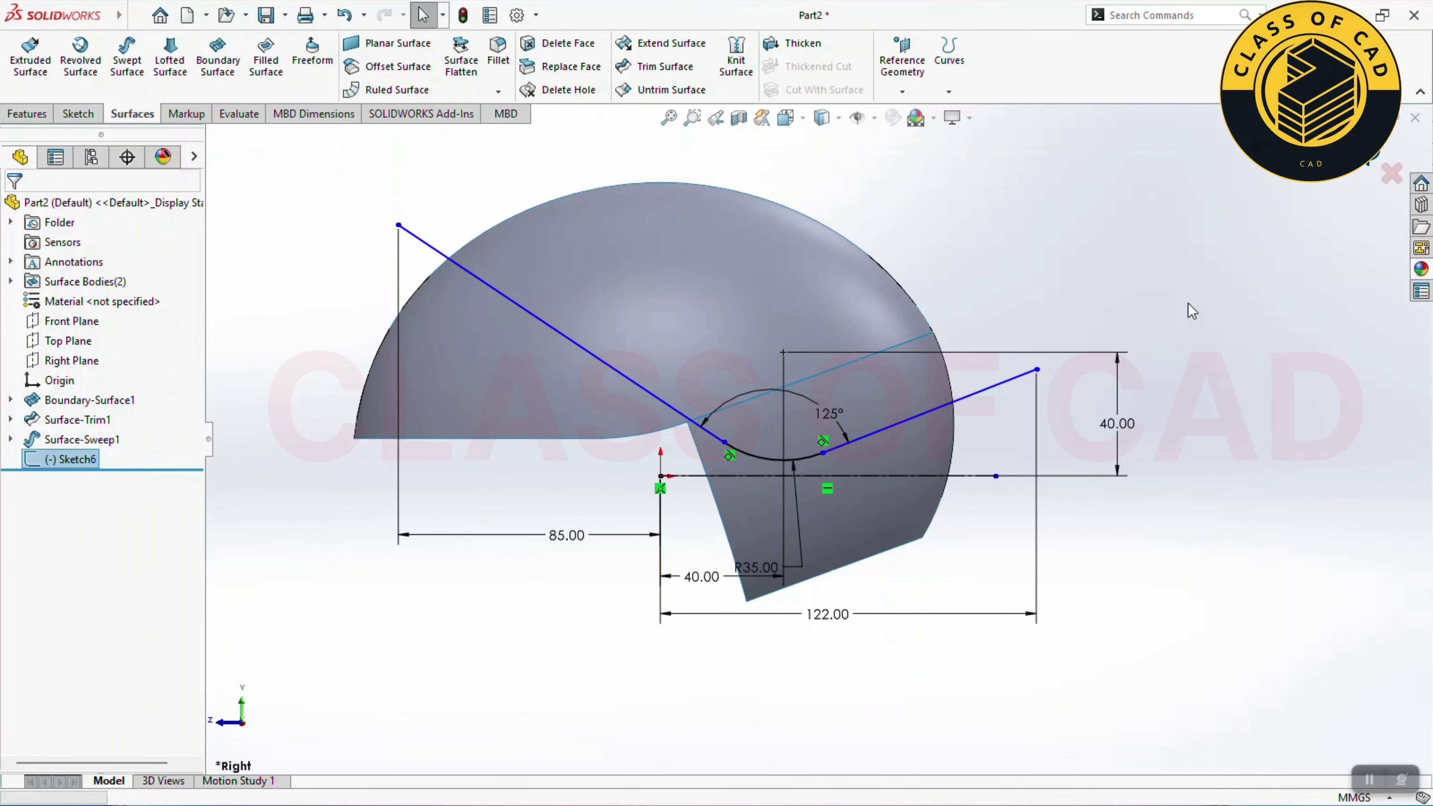
{"action": "left_click", "coordinate": [668, 72]}
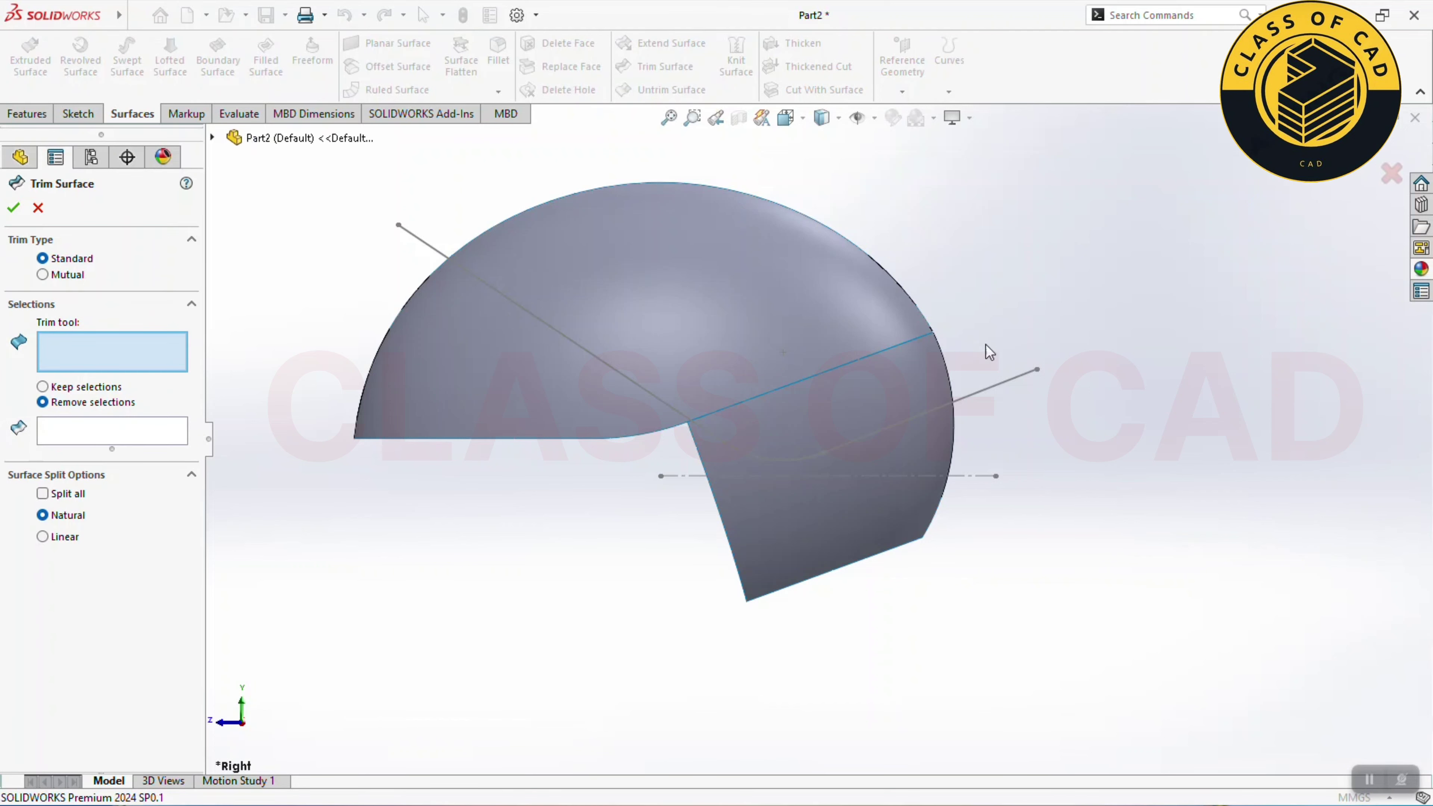
{"action": "left_click", "coordinate": [987, 388]}
{"action": "left_click", "coordinate": [872, 500]}
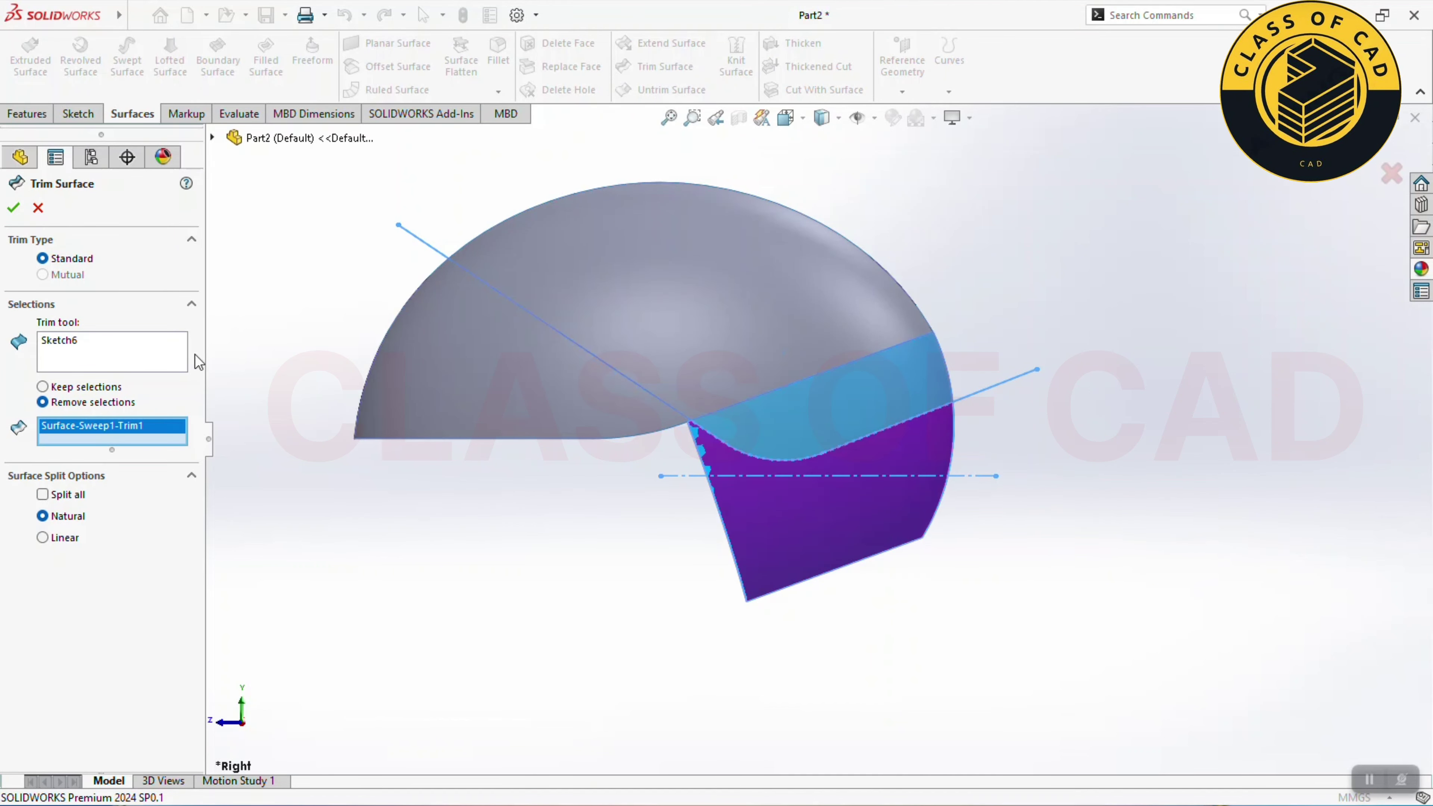
{"action": "left_click", "coordinate": [13, 208]}
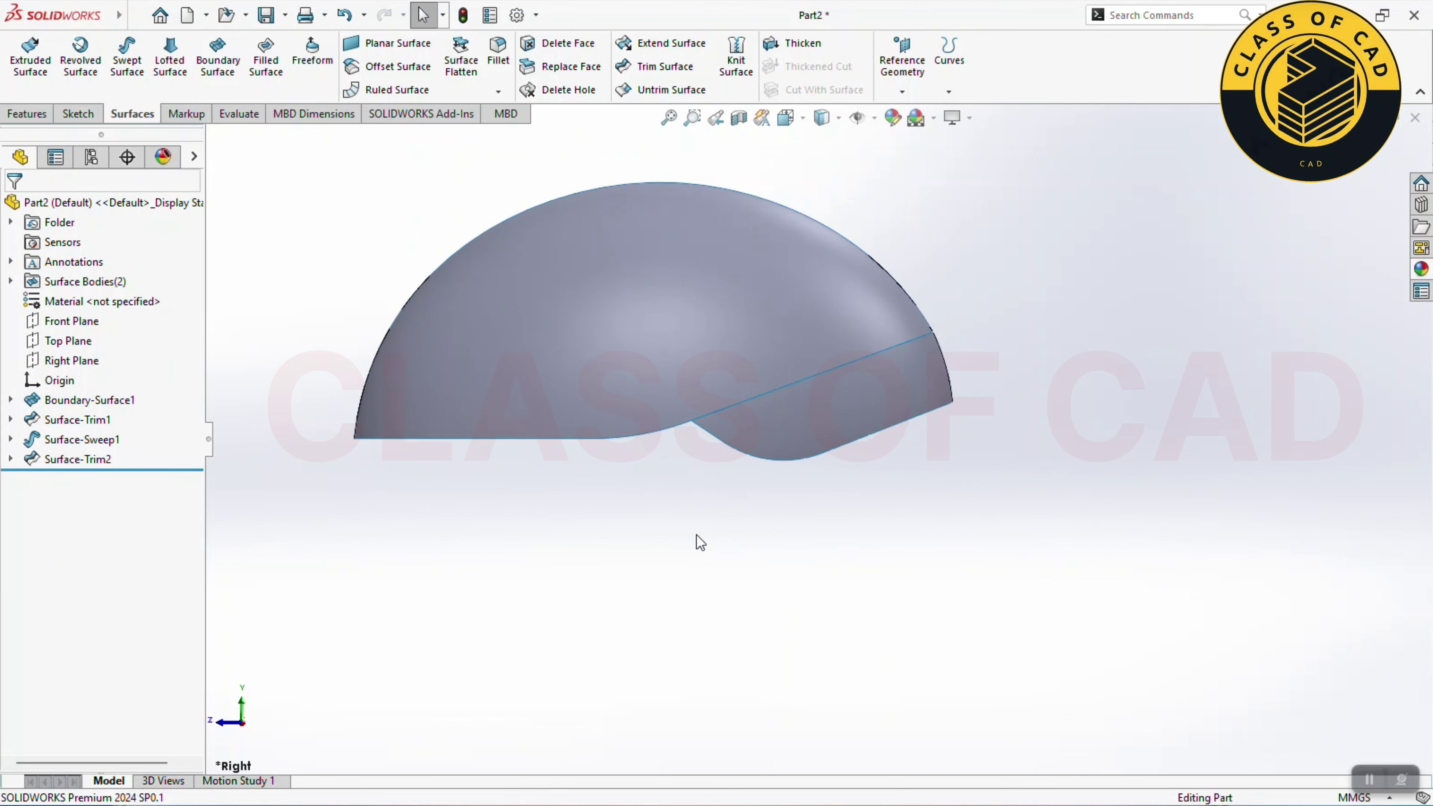
Step: Orbit the helmet to inspect the trimmed side and select the Right Plane
{"action": "mouse_move", "coordinate": [697, 539]}
{"action": "middle_mouse_down"}
{"action": "mouse_move", "coordinate": [607, 512]}
{"action": "mouse_move", "coordinate": [565, 527]}
{"action": "mouse_move", "coordinate": [768, 560]}
{"action": "mouse_move", "coordinate": [858, 547]}
{"action": "mouse_move", "coordinate": [845, 535]}
{"action": "mouse_move", "coordinate": [778, 549]}
{"action": "middle_mouse_up"}
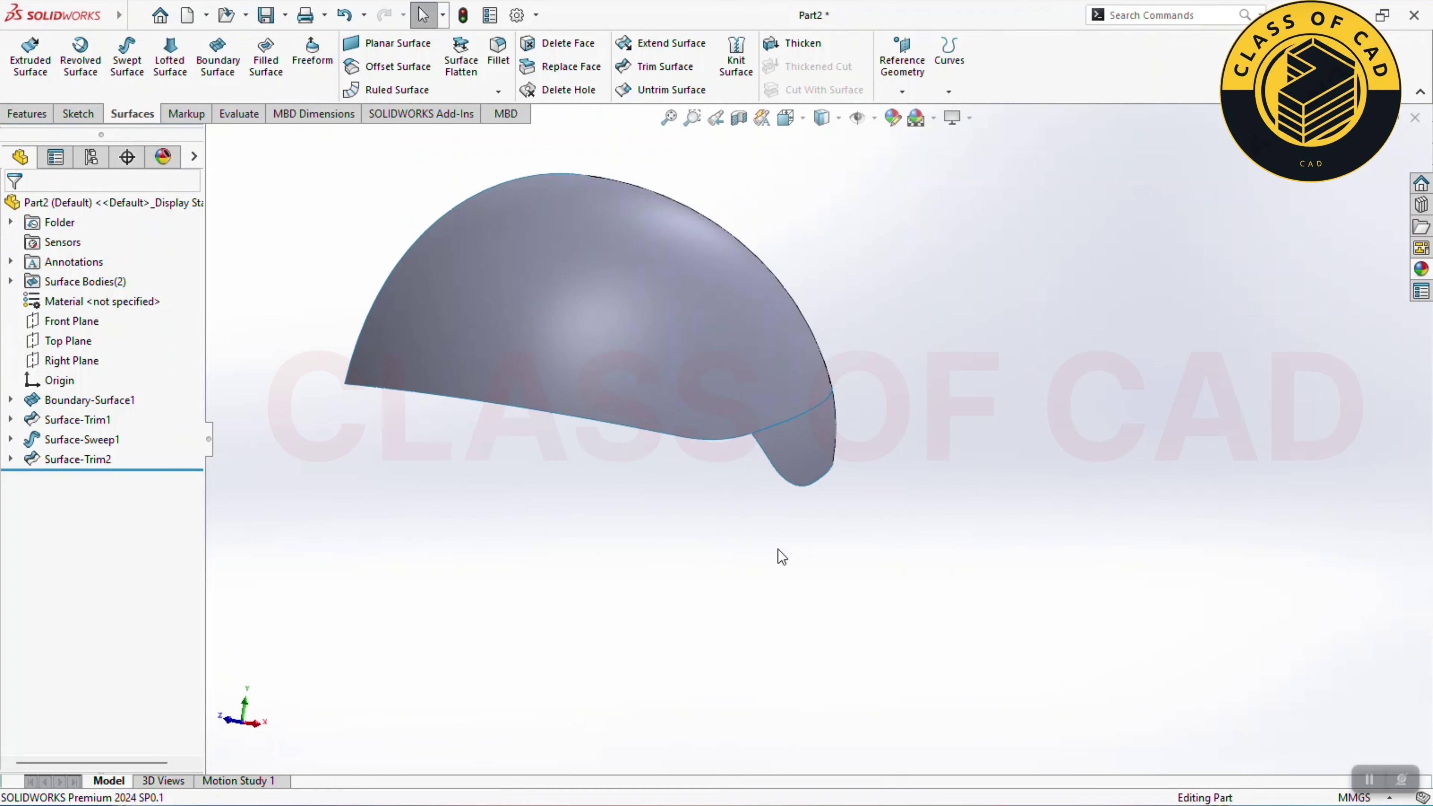
{"action": "mouse_move", "coordinate": [784, 544]}
{"action": "middle_mouse_down"}
{"action": "mouse_move", "coordinate": [768, 512]}
{"action": "mouse_move", "coordinate": [527, 493]}
{"action": "middle_mouse_up"}
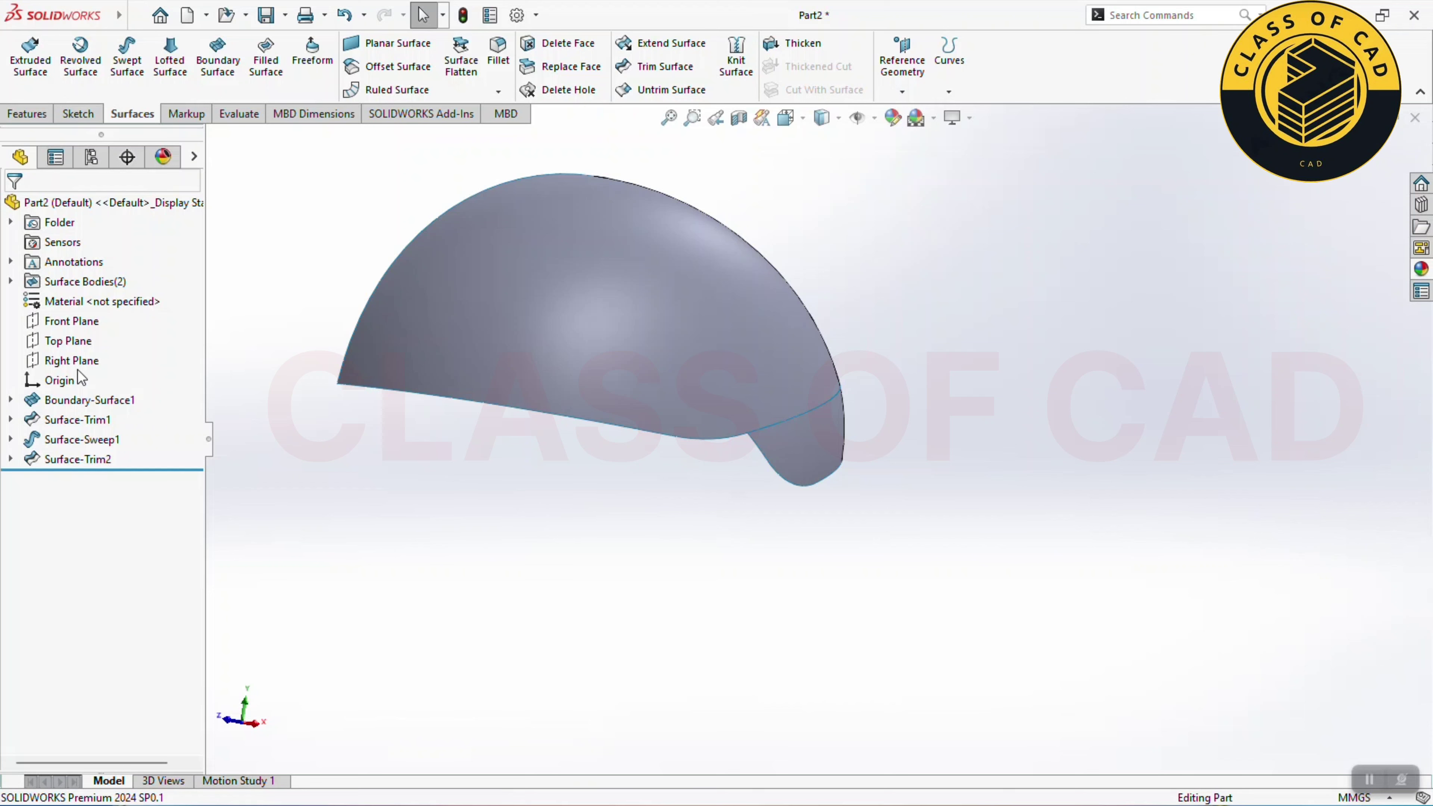
{"action": "left_click", "coordinate": [87, 359]}
Step: Start a sketch on the Right Plane and offset the shell's bottom edge chain by 13 mm
{"action": "left_click", "coordinate": [87, 335]}
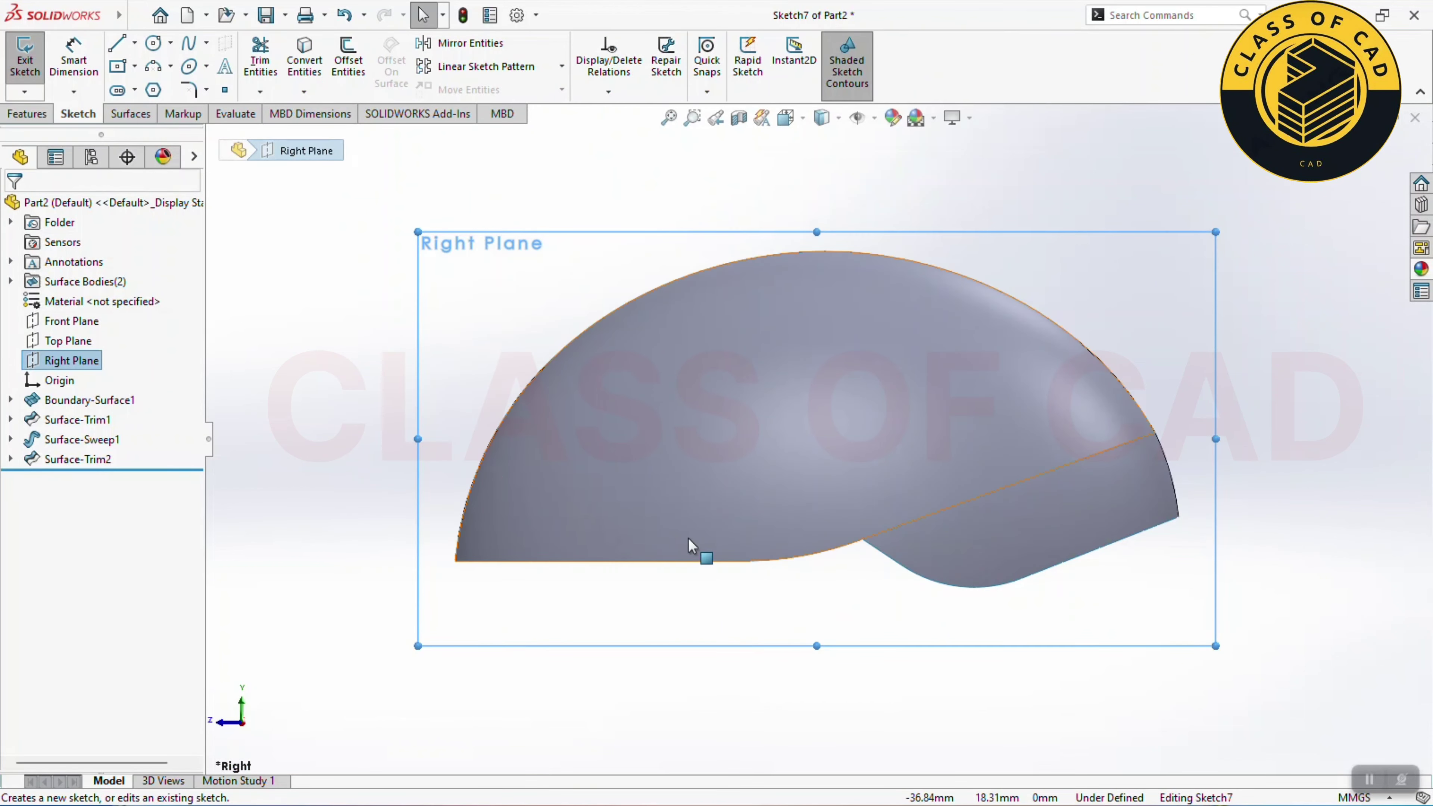
{"action": "left_click", "coordinate": [659, 544]}
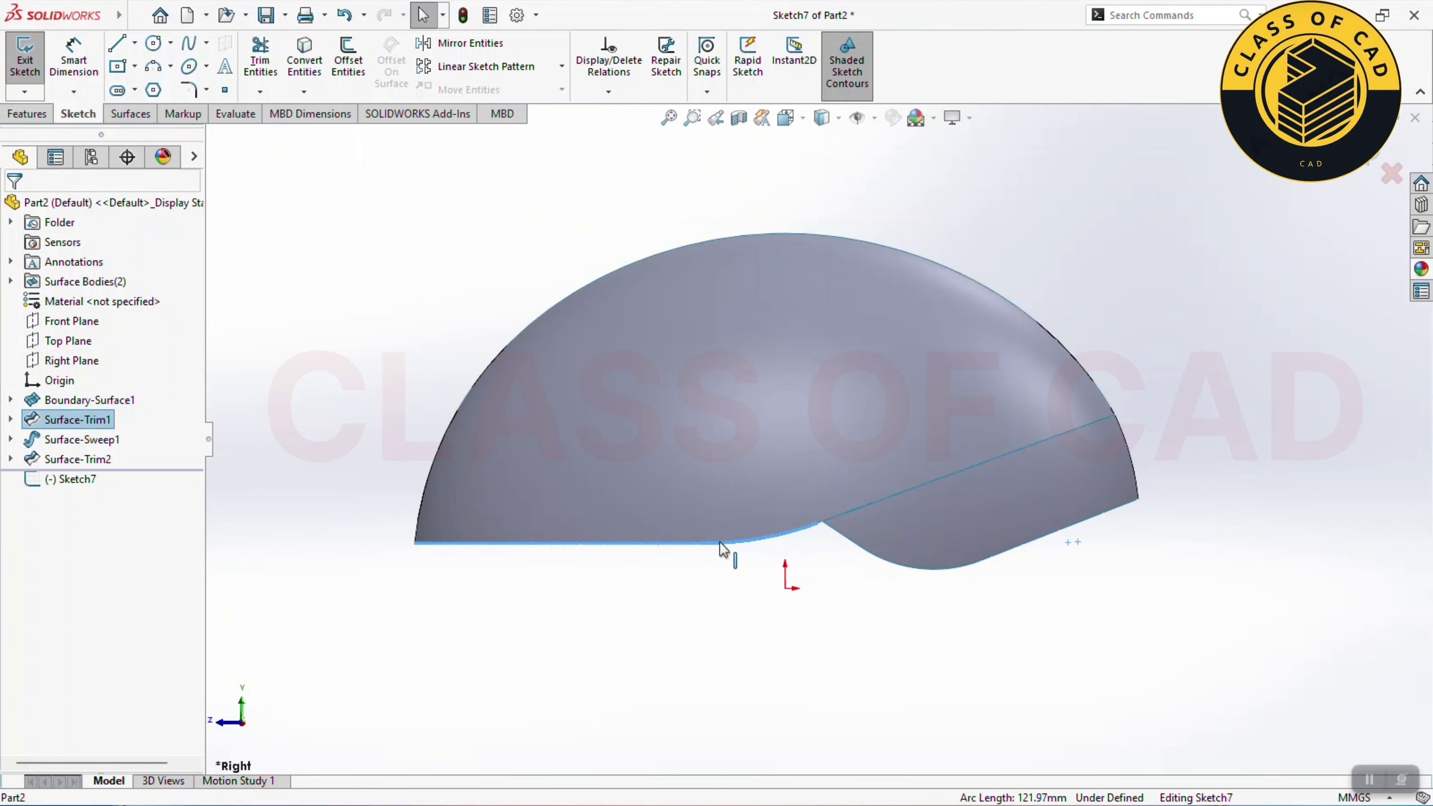
{"action": "left_click", "coordinate": [342, 63]}
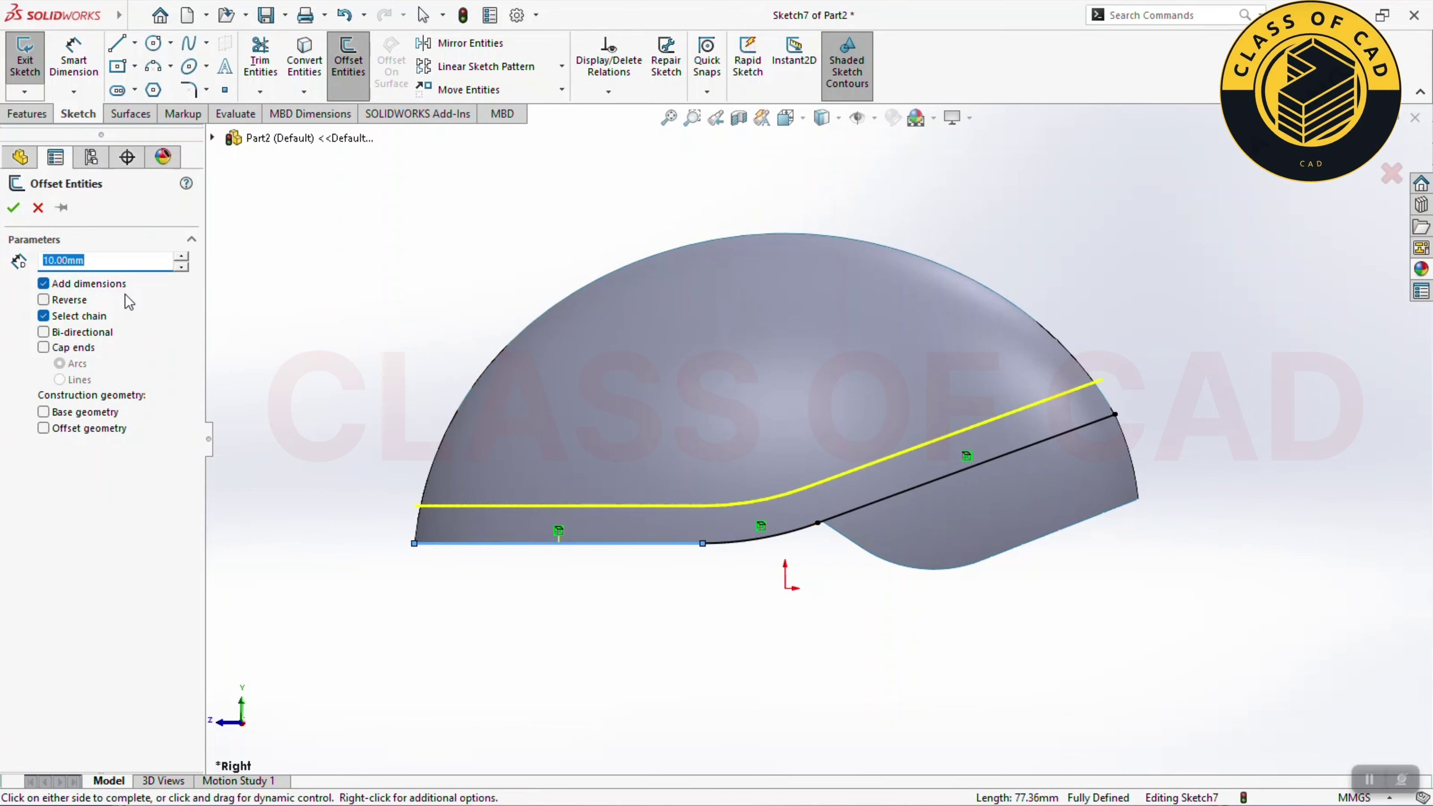
{"action": "type", "text": "13"}
{"action": "key", "text": "Return"}
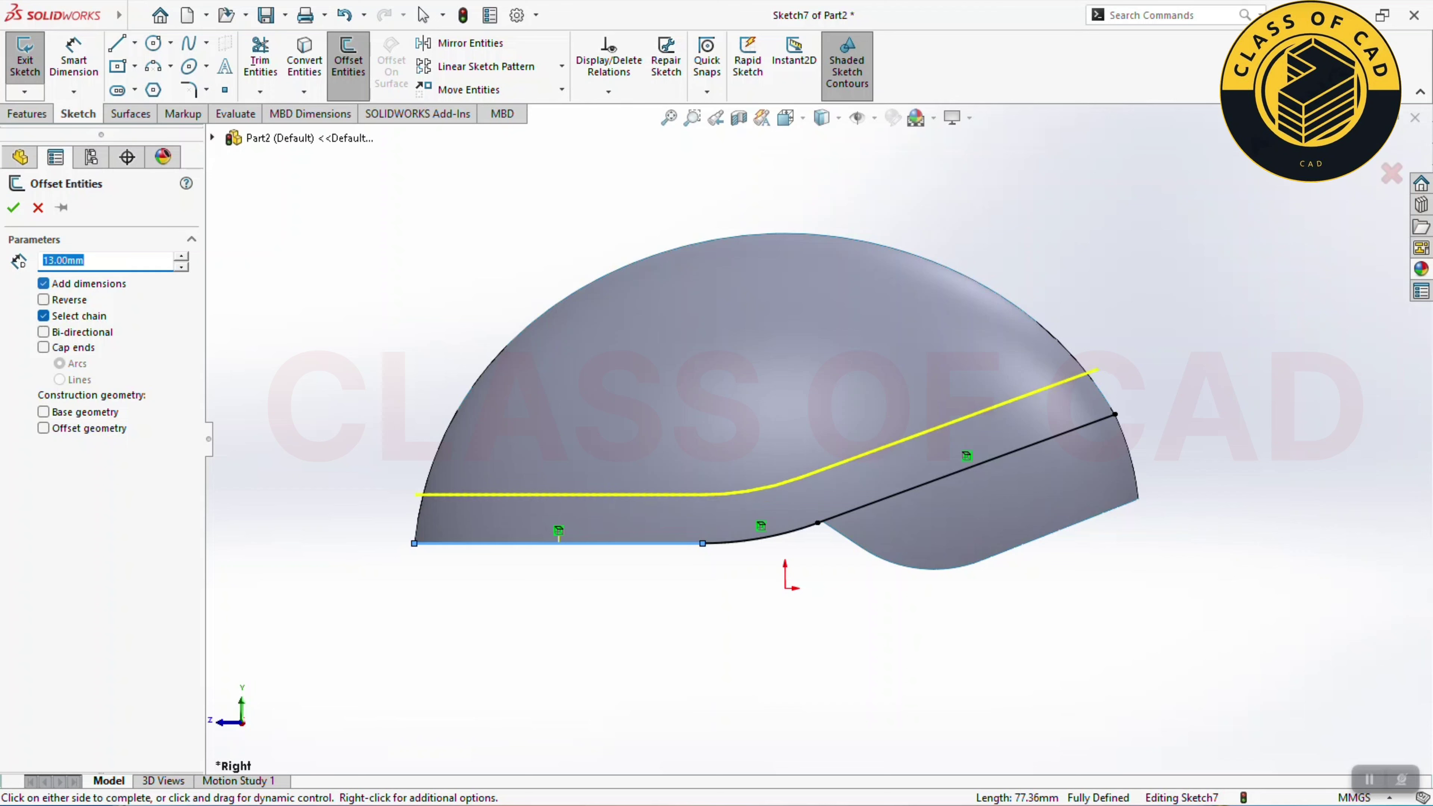
{"action": "key", "text": "Return"}
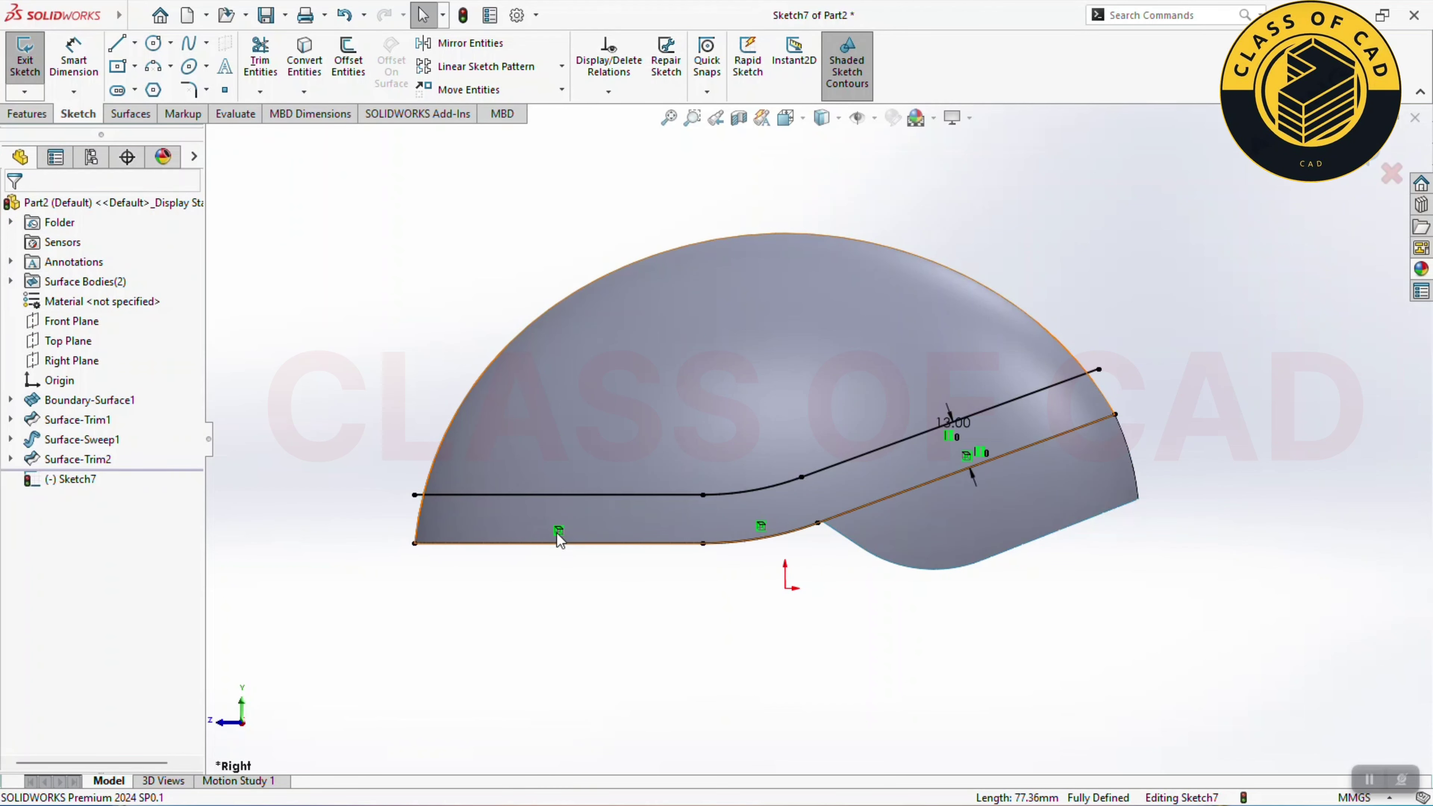
Step: Convert the original Line3, Line4 and Spline2 edges into construction geometry
{"action": "left_click", "coordinate": [570, 543]}
{"action": "left_click", "coordinate": [750, 538], "text": "ctrl"}
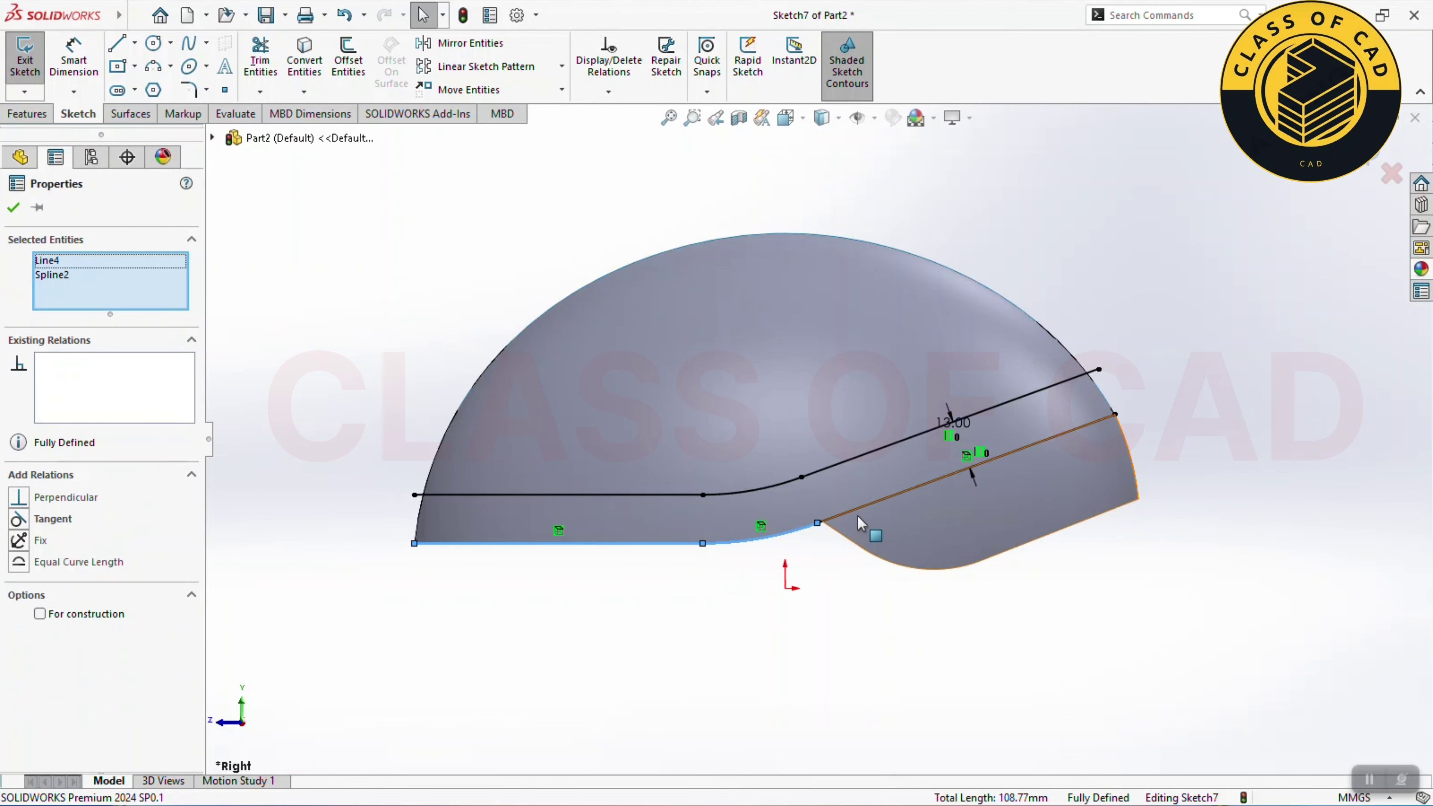
{"action": "left_click", "coordinate": [859, 515], "text": "ctrl"}
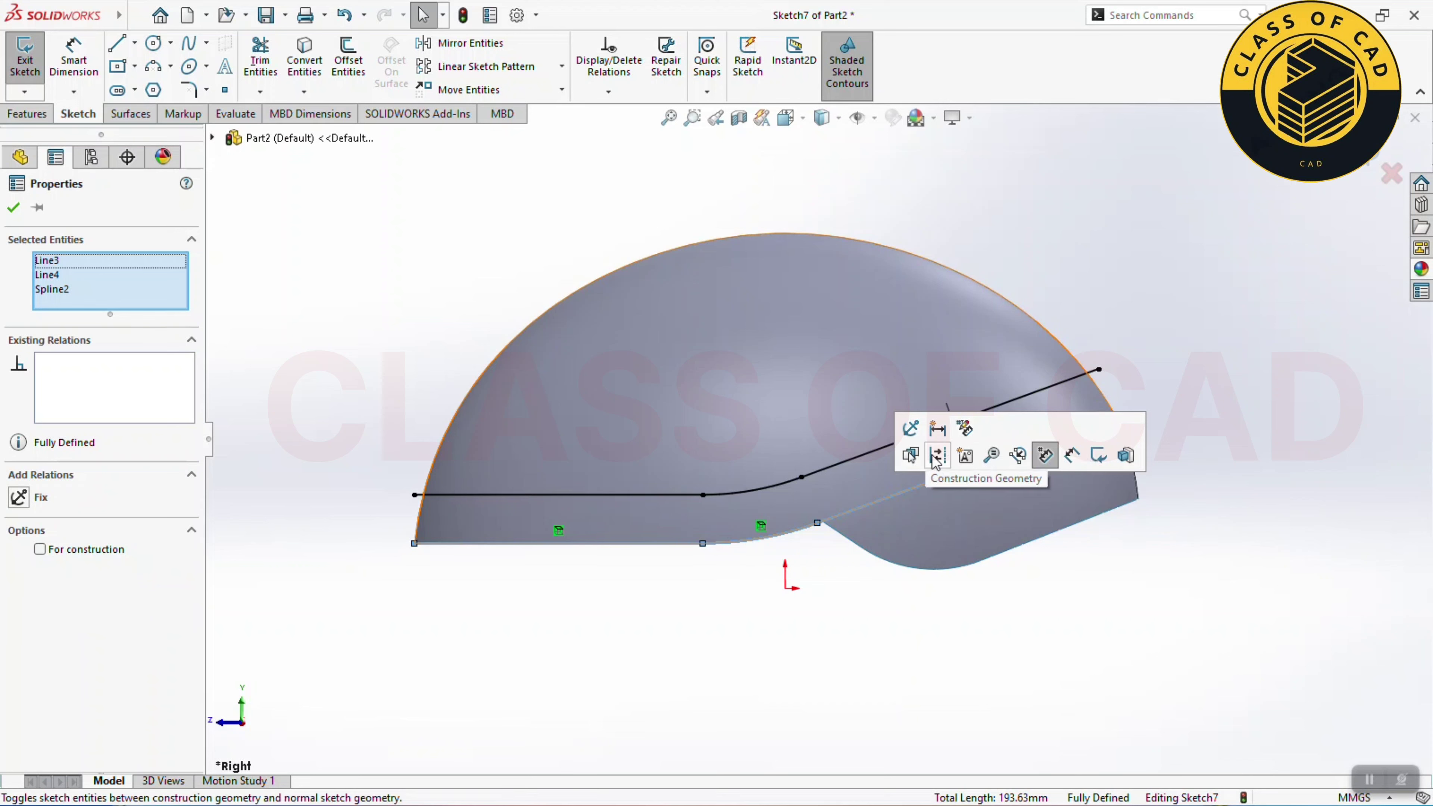
{"action": "left_click", "coordinate": [1046, 455]}
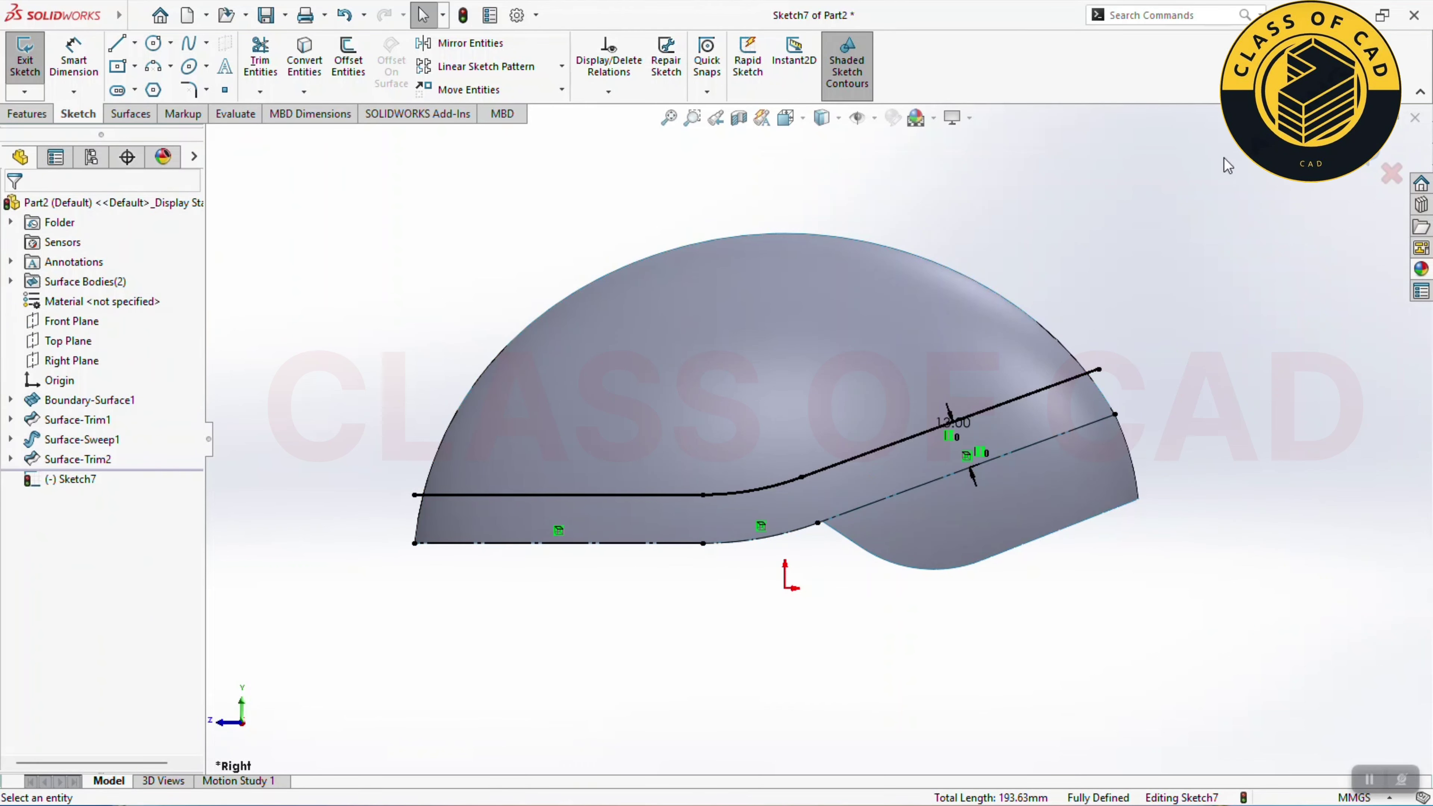
Step: Project Sketch7 onto the helmet shell as Split Line1 and orbit to view the new edge
{"action": "left_click", "coordinate": [1371, 151]}
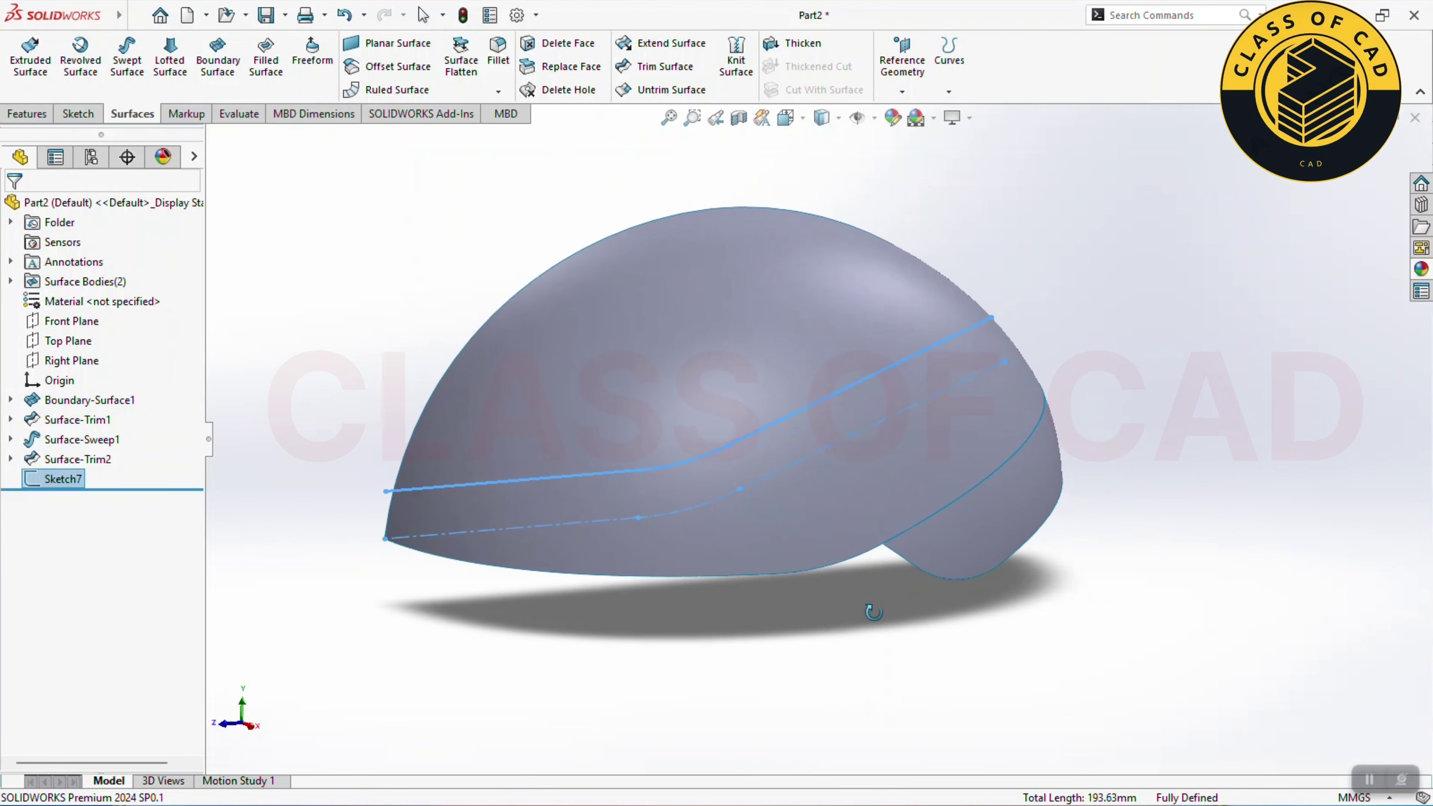
{"action": "left_click", "coordinate": [807, 659]}
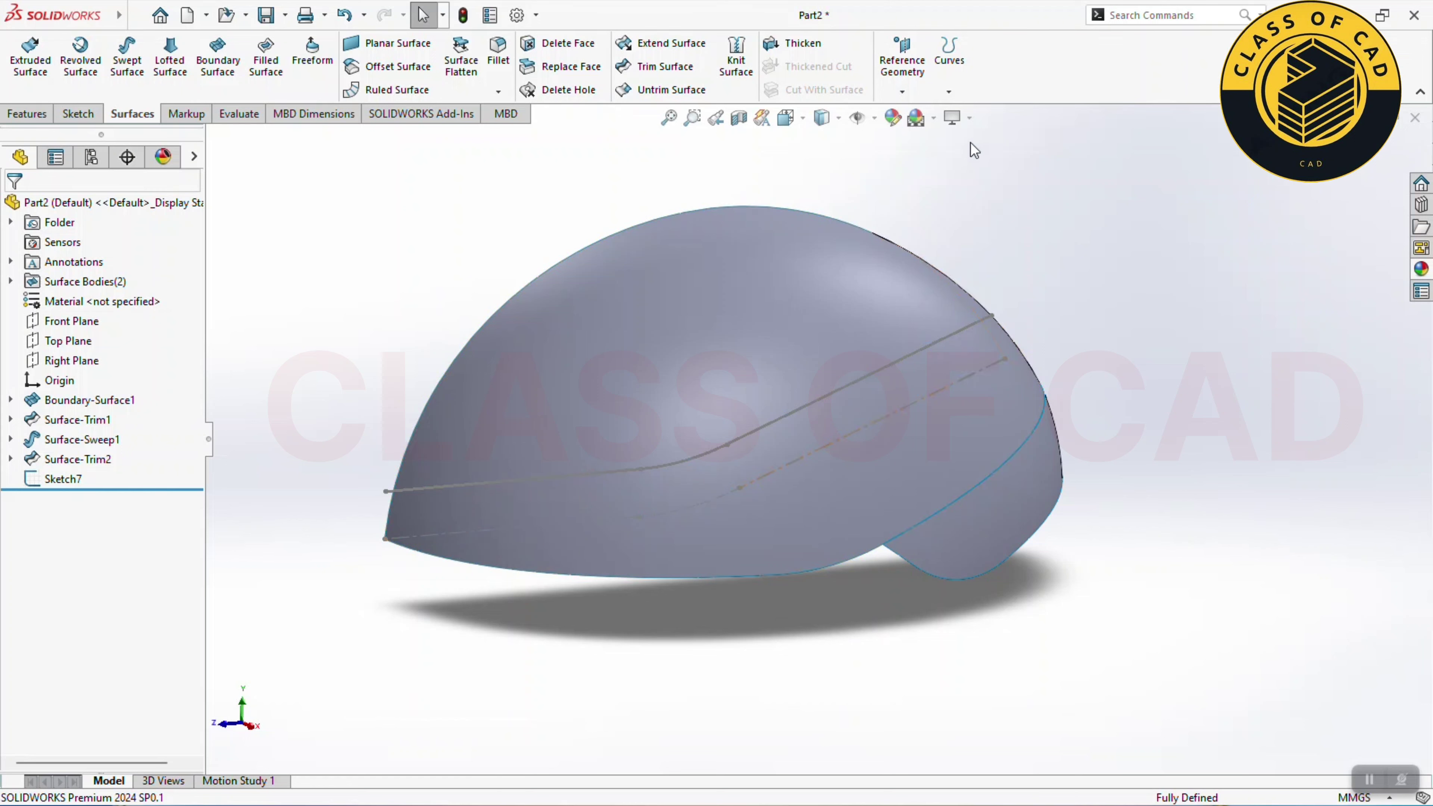
{"action": "left_click", "coordinate": [949, 89]}
{"action": "left_click", "coordinate": [982, 113]}
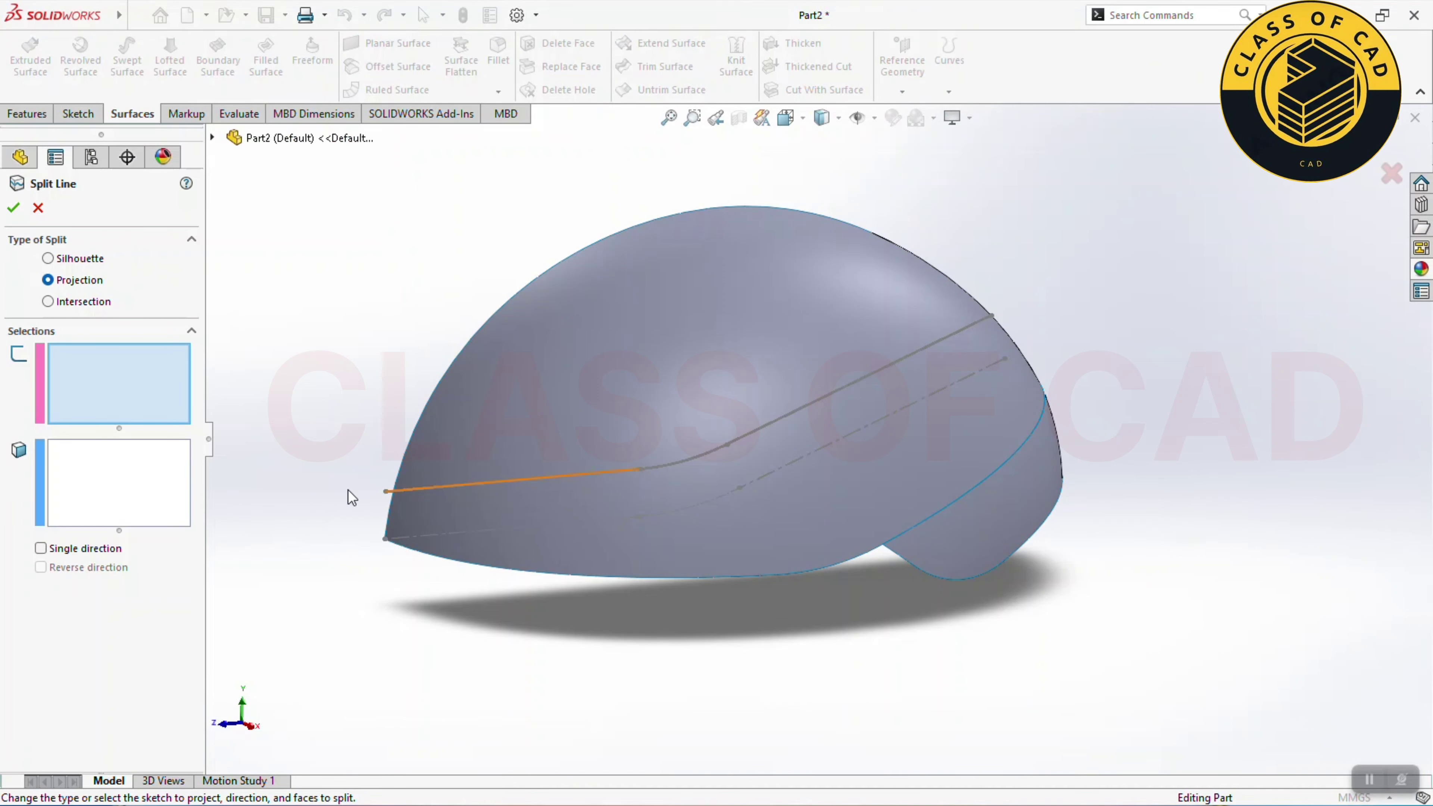
{"action": "left_click", "coordinate": [441, 489]}
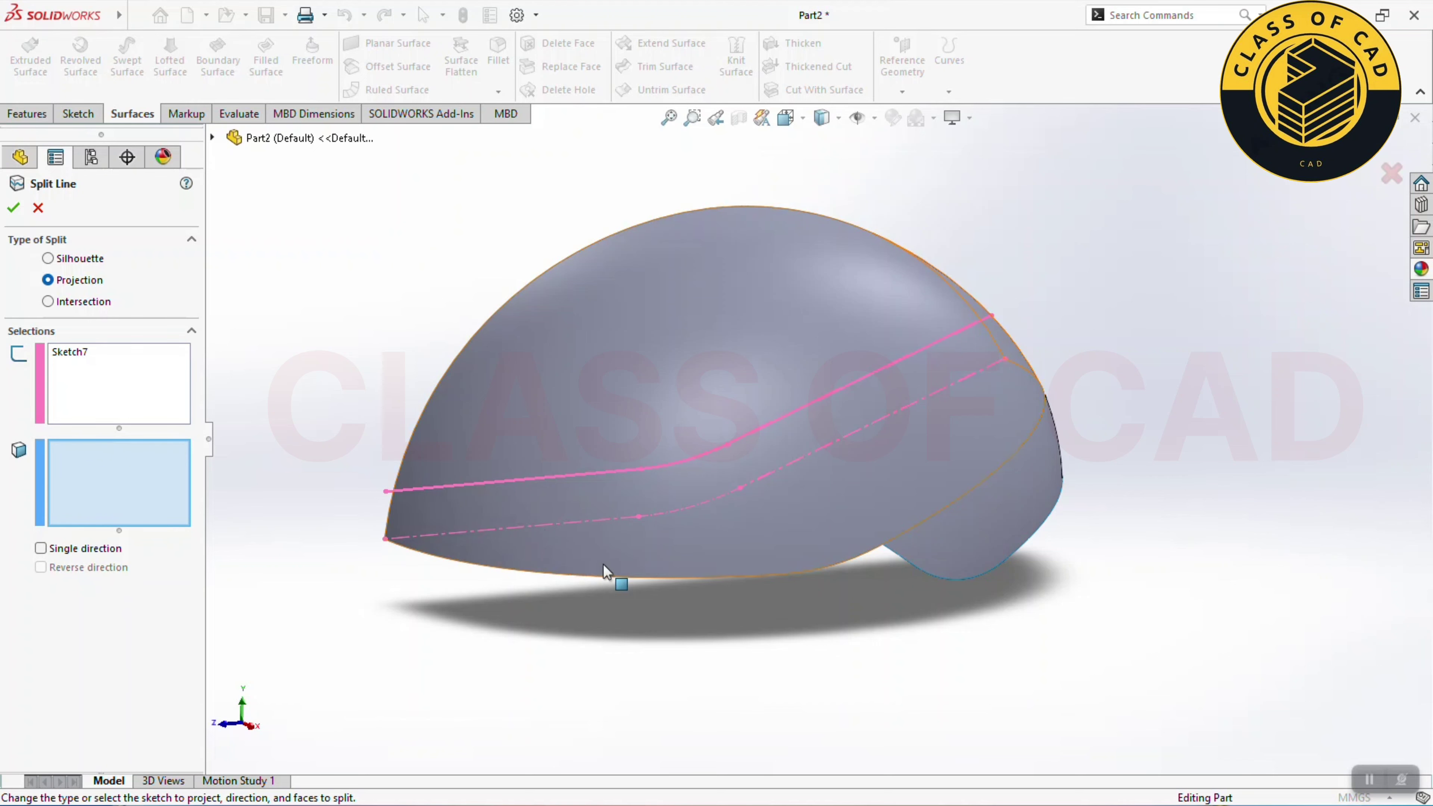
{"action": "left_click", "coordinate": [629, 561]}
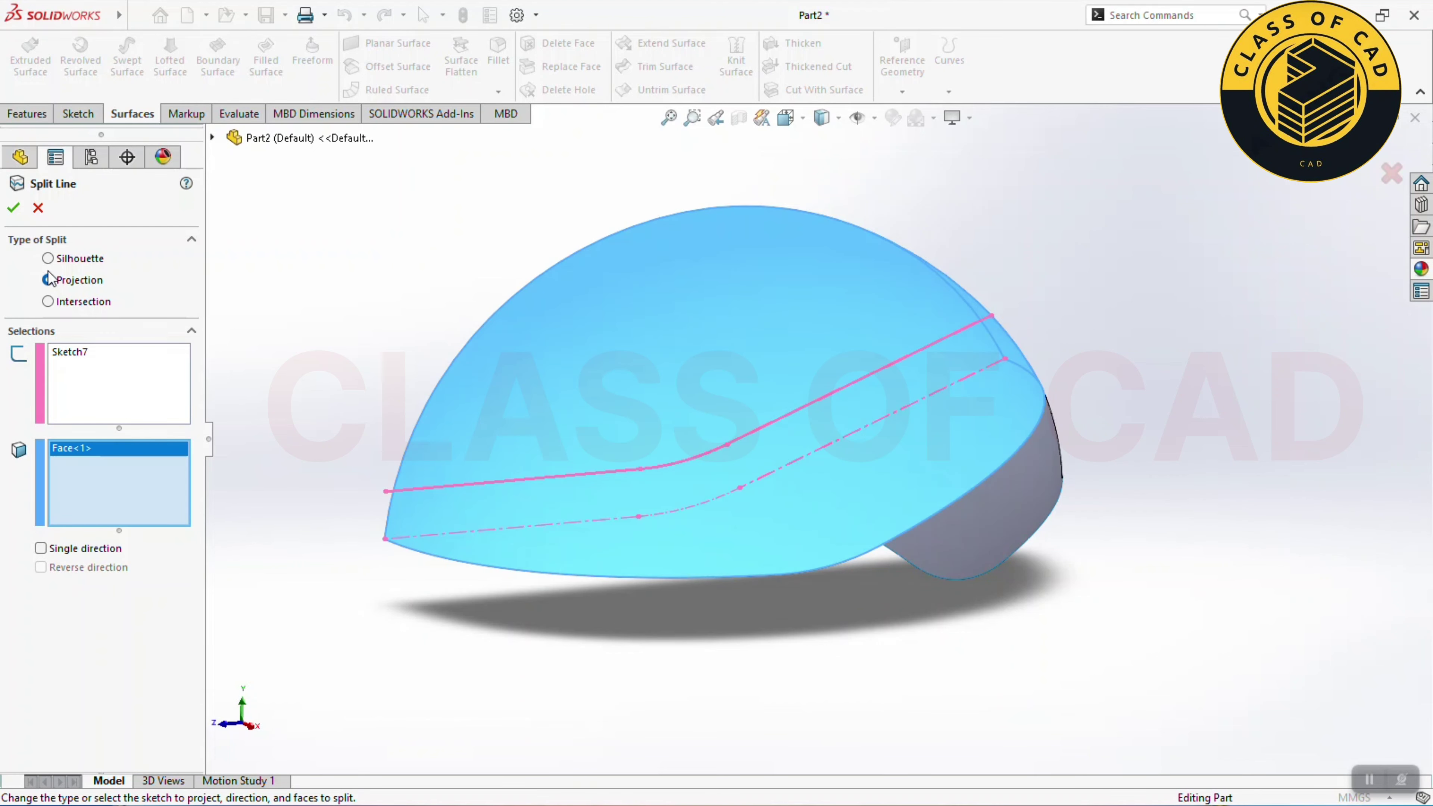
{"action": "left_click", "coordinate": [13, 204]}
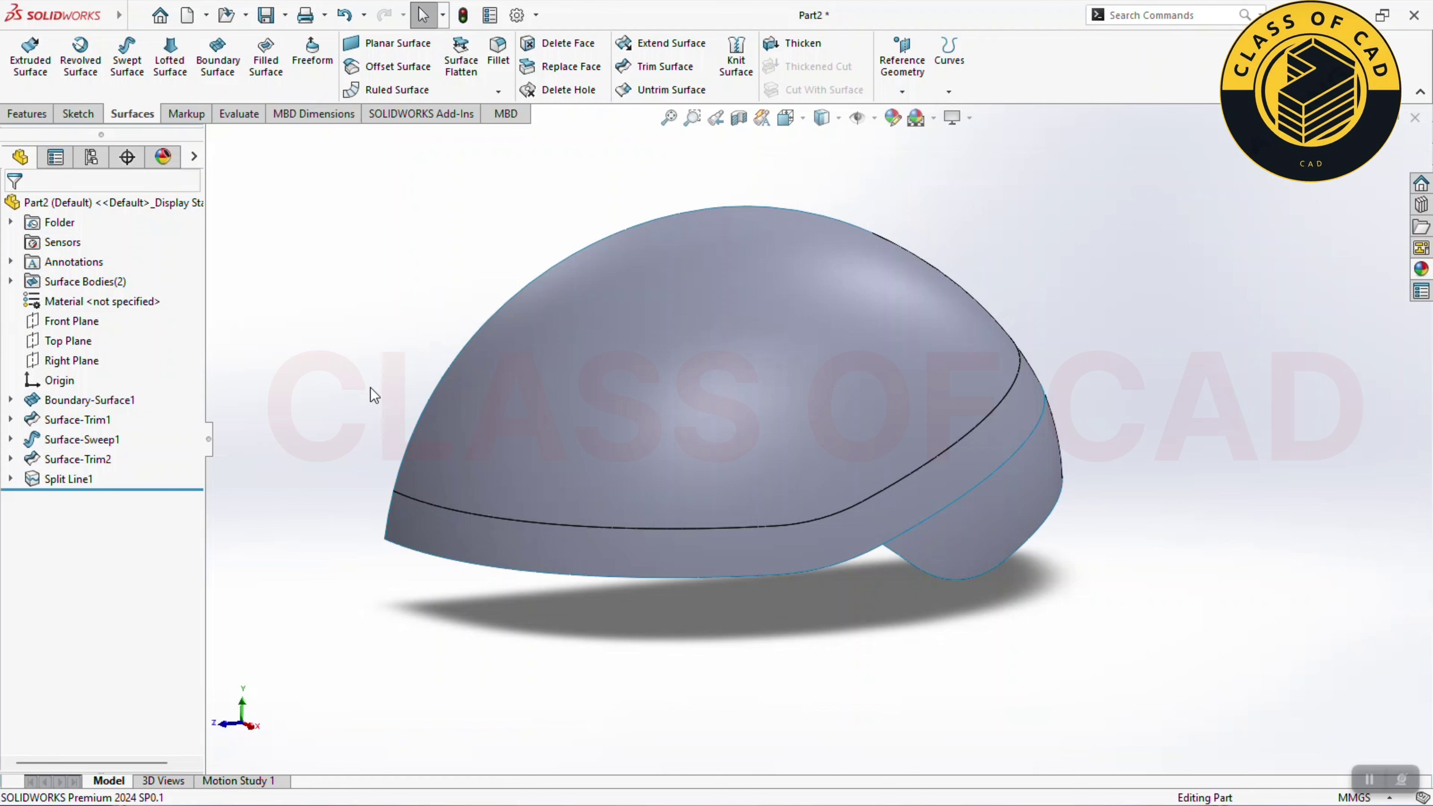
{"action": "mouse_move", "coordinate": [374, 395]}
{"action": "middle_mouse_down"}
{"action": "mouse_move", "coordinate": [519, 498]}
{"action": "mouse_move", "coordinate": [533, 522]}
{"action": "mouse_move", "coordinate": [512, 583]}
{"action": "middle_mouse_up"}
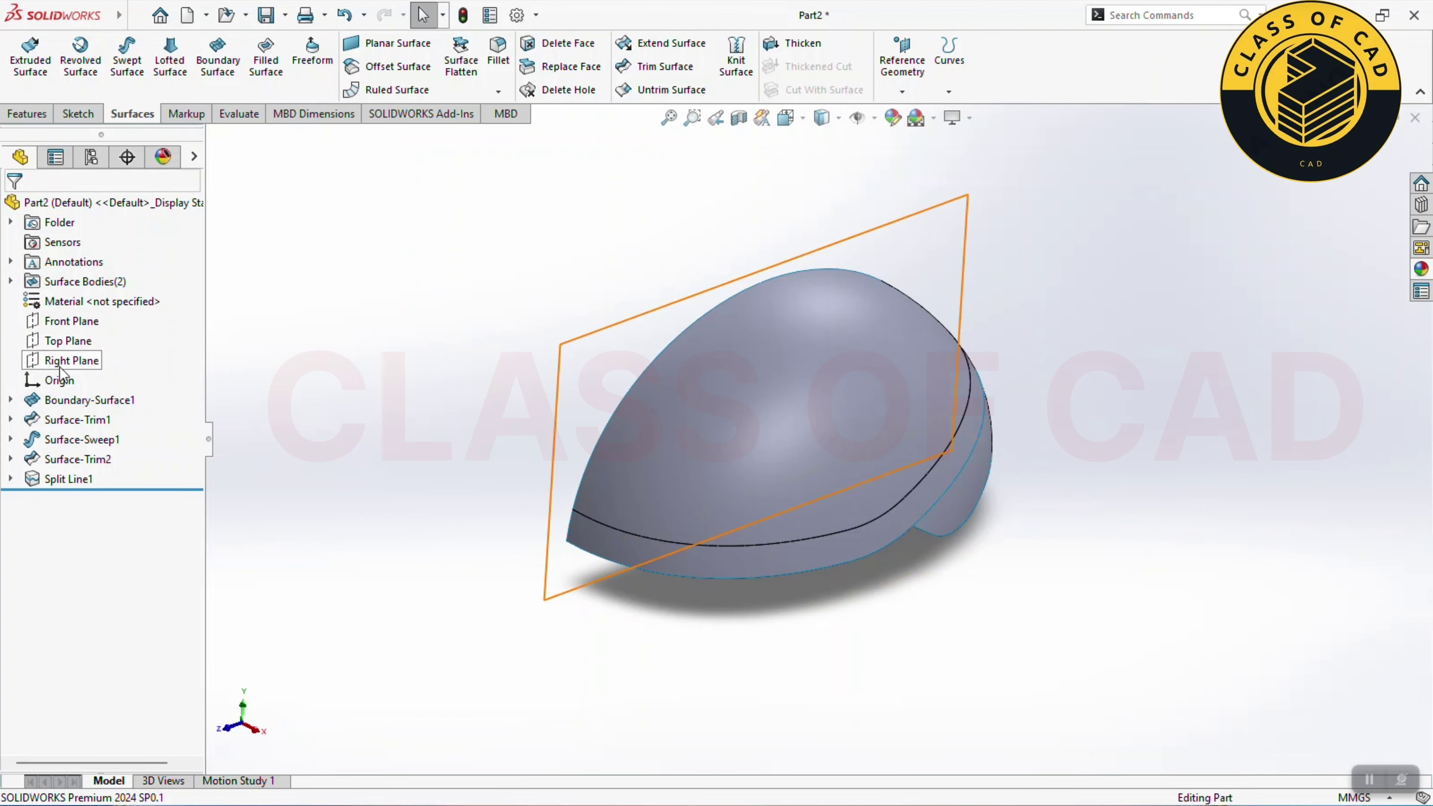
Step: Start a sketch on the Front Plane and zoom in on the helmet profile
{"action": "left_click", "coordinate": [68, 320]}
{"action": "left_click", "coordinate": [130, 298]}
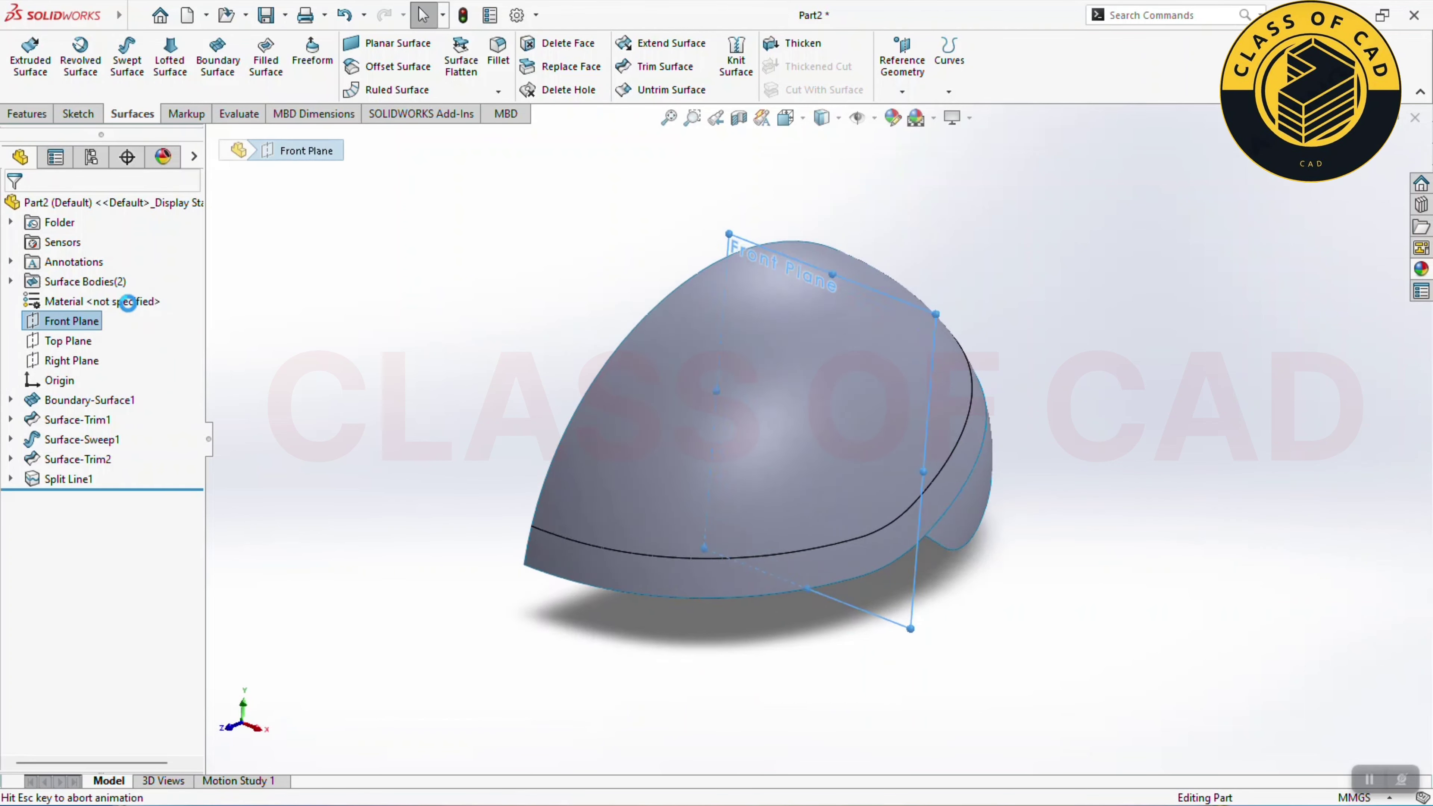
{"action": "scroll", "coordinate": [656, 538], "scroll_direction": "up", "scroll_amount": 3}
{"action": "scroll", "coordinate": [684, 528], "scroll_direction": "up", "scroll_amount": 2}
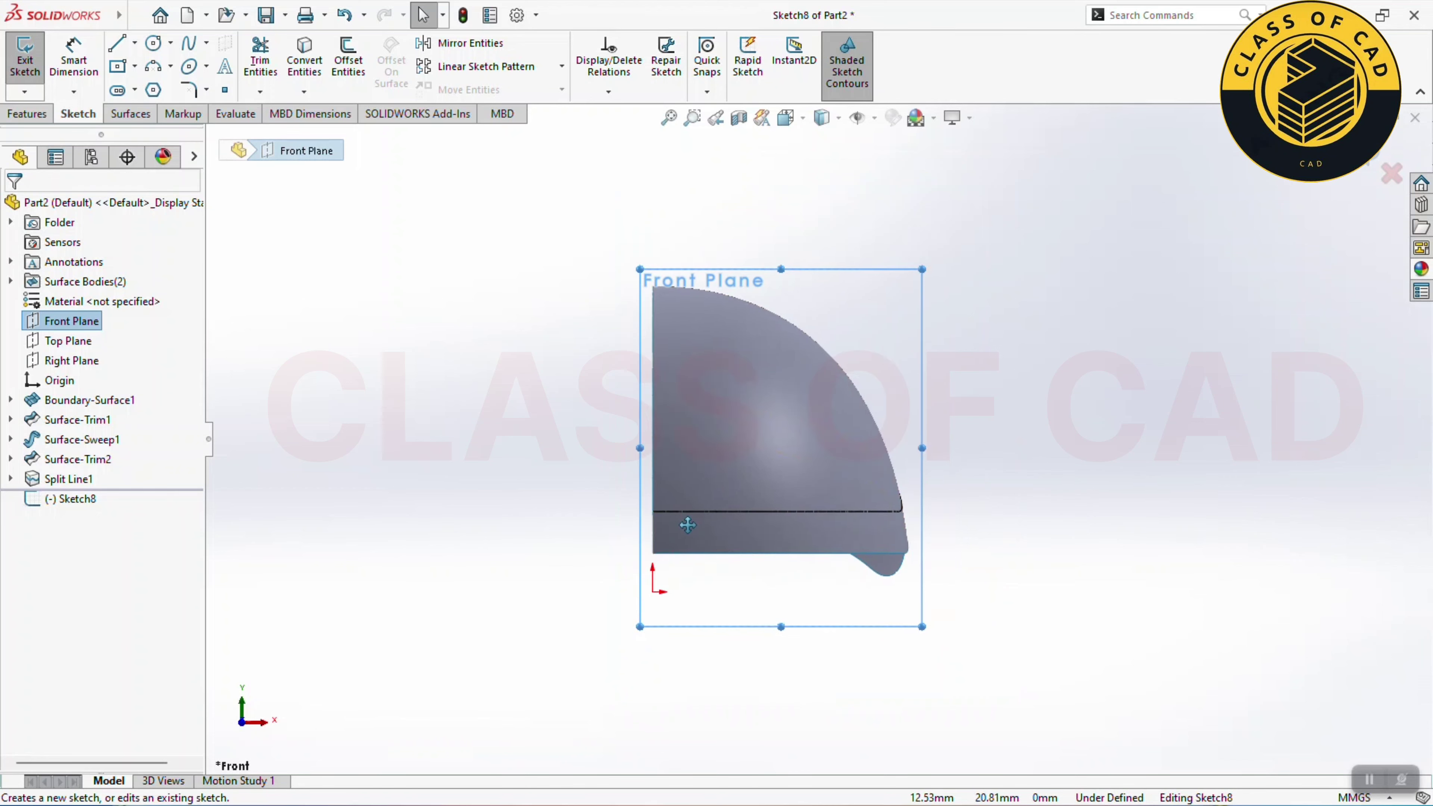
{"action": "left_click", "coordinate": [119, 43]}
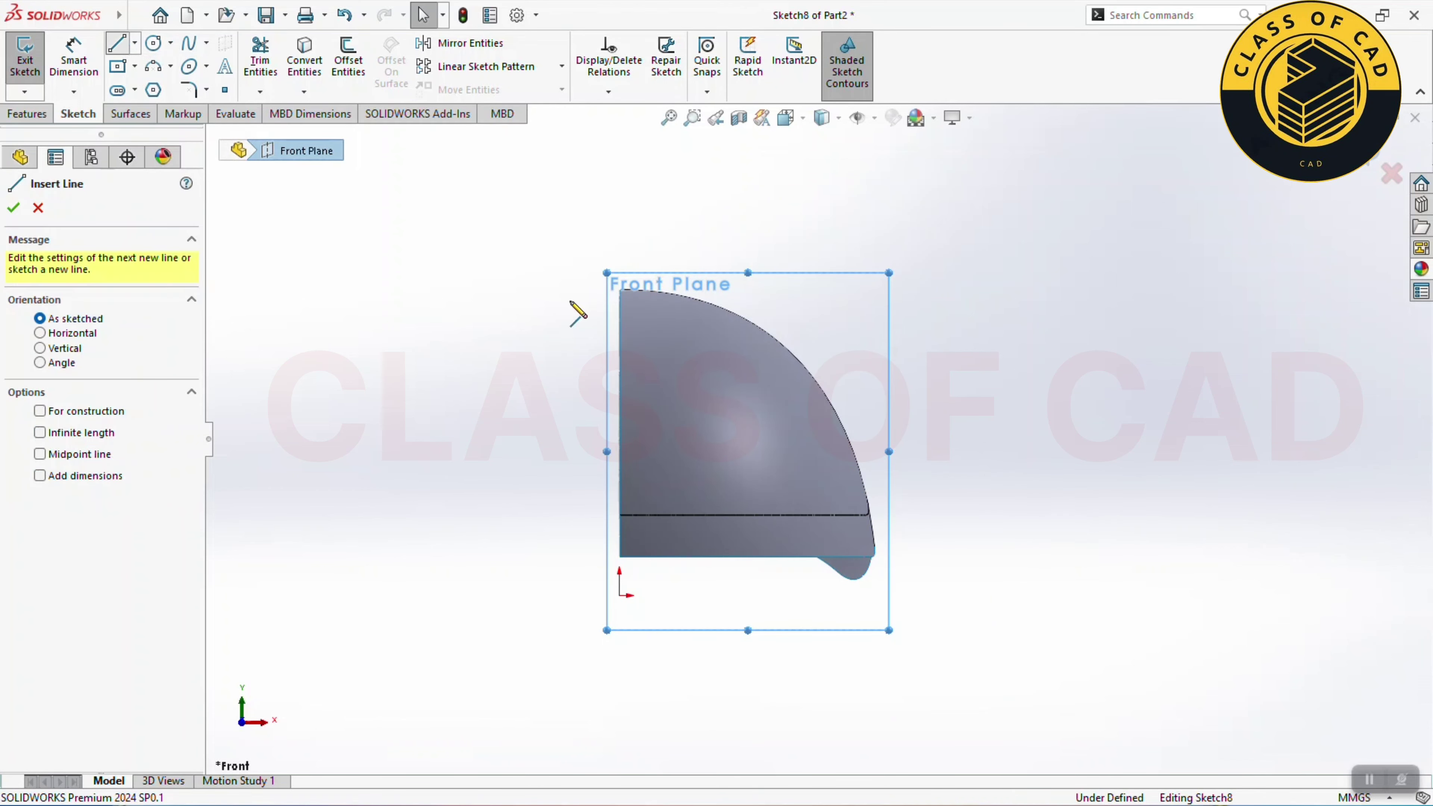
{"action": "scroll", "coordinate": [671, 508], "scroll_direction": "up", "scroll_amount": 2}
{"action": "middle_click_drag", "start_coordinate": [698, 497], "coordinate": [624, 467], "text": "ctrl"}
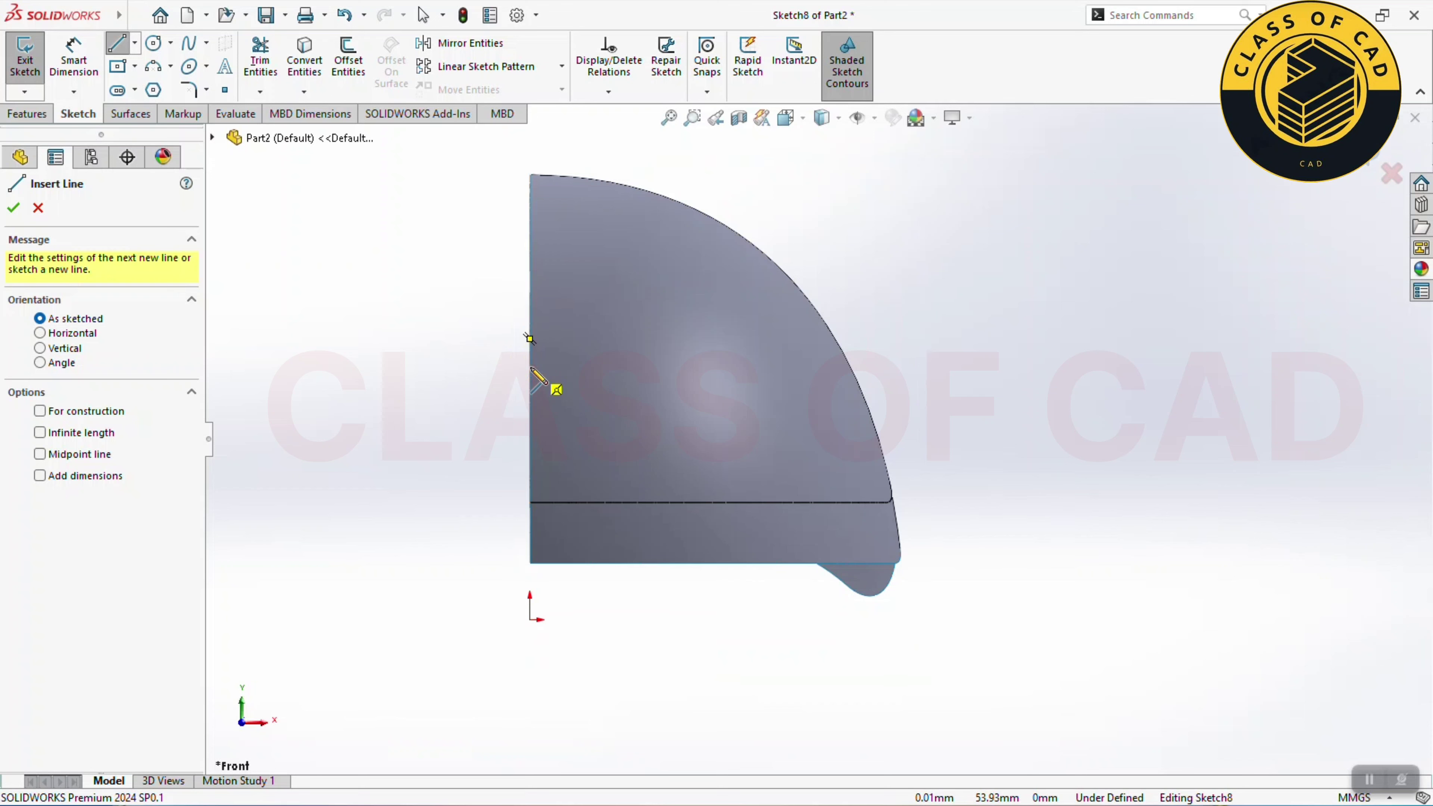
Step: Draw a slanted line from the helmet's left edge down to the split edge and exit Sketch8
{"action": "left_click", "coordinate": [531, 368]}
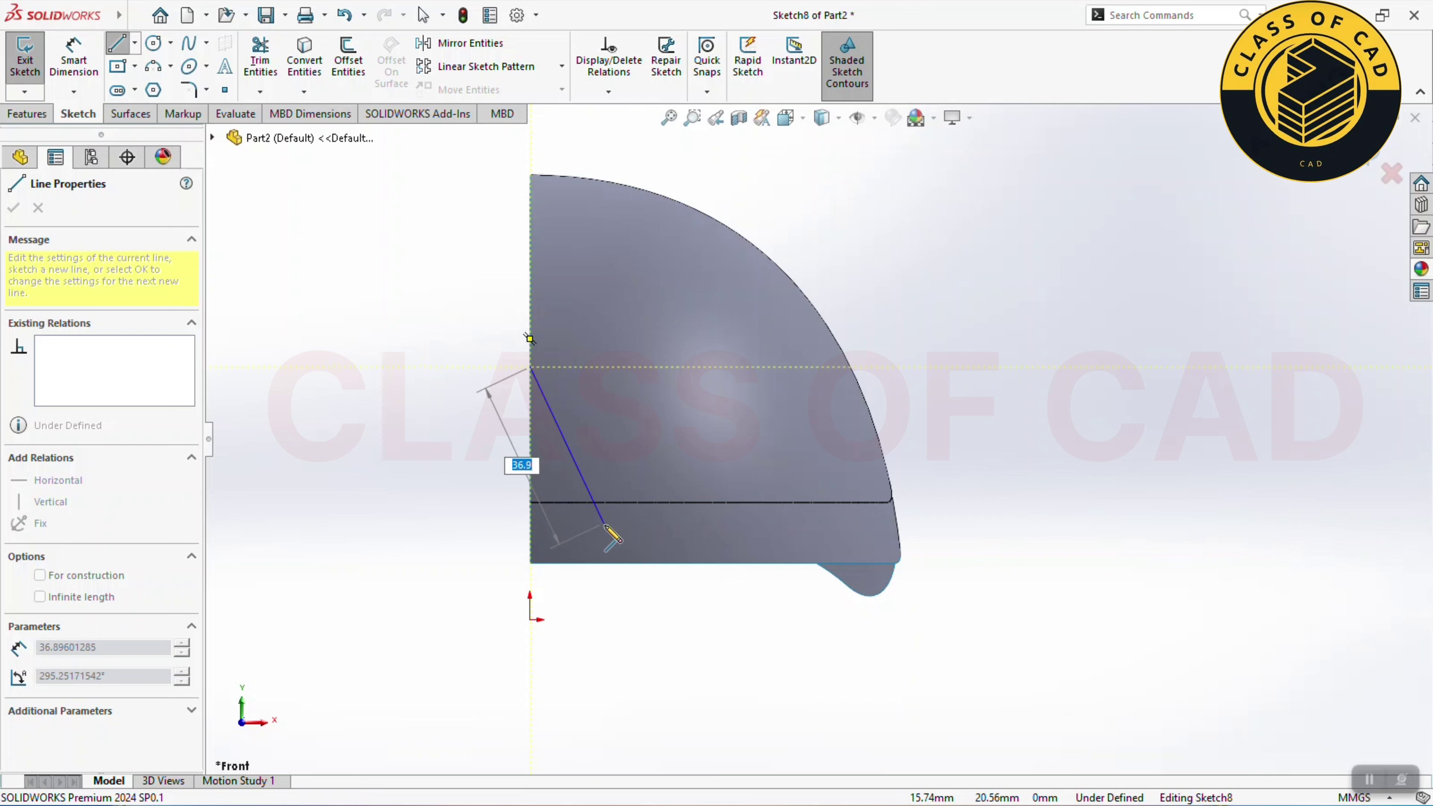
{"action": "left_click", "coordinate": [577, 501]}
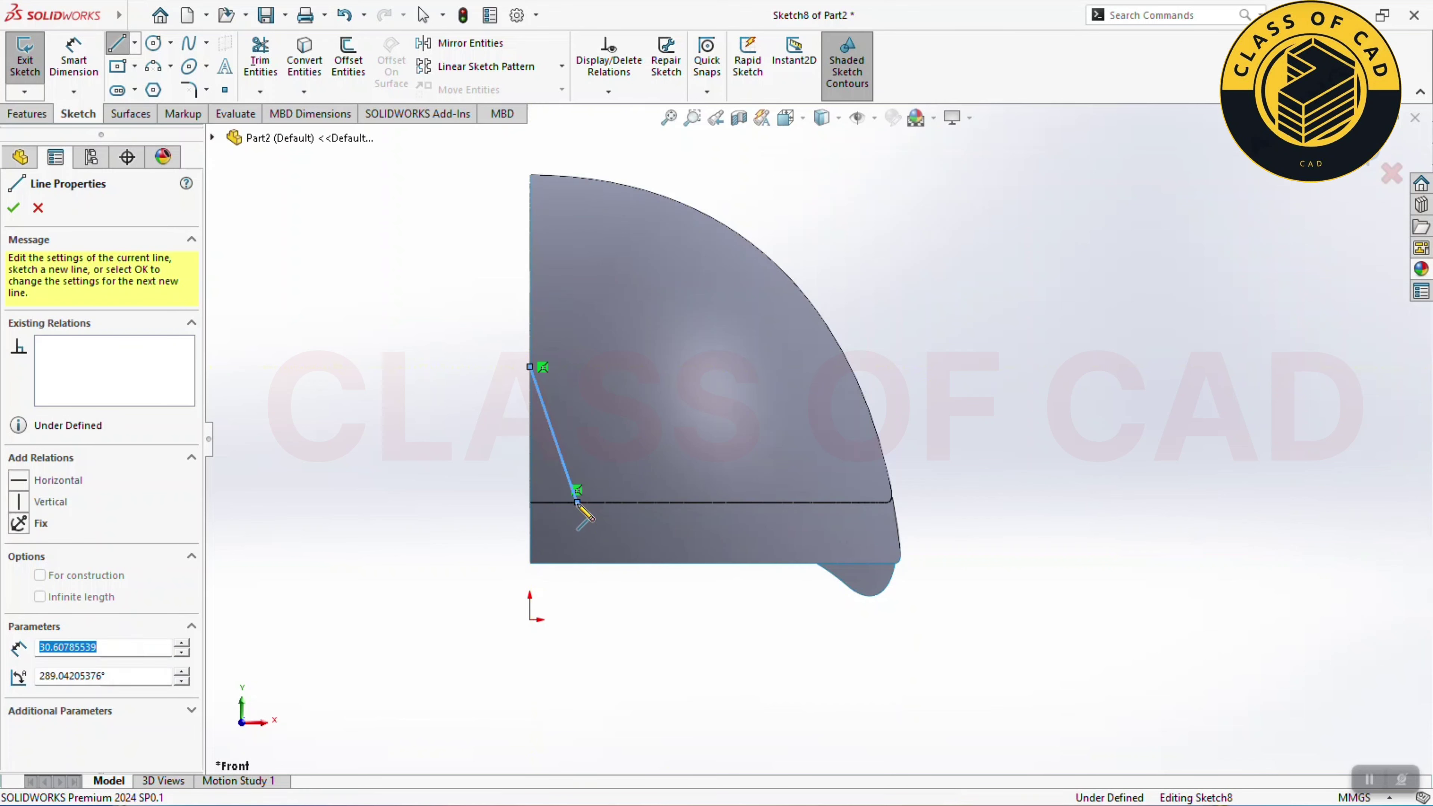
{"action": "right_click", "coordinate": [384, 460]}
{"action": "left_click", "coordinate": [412, 471]}
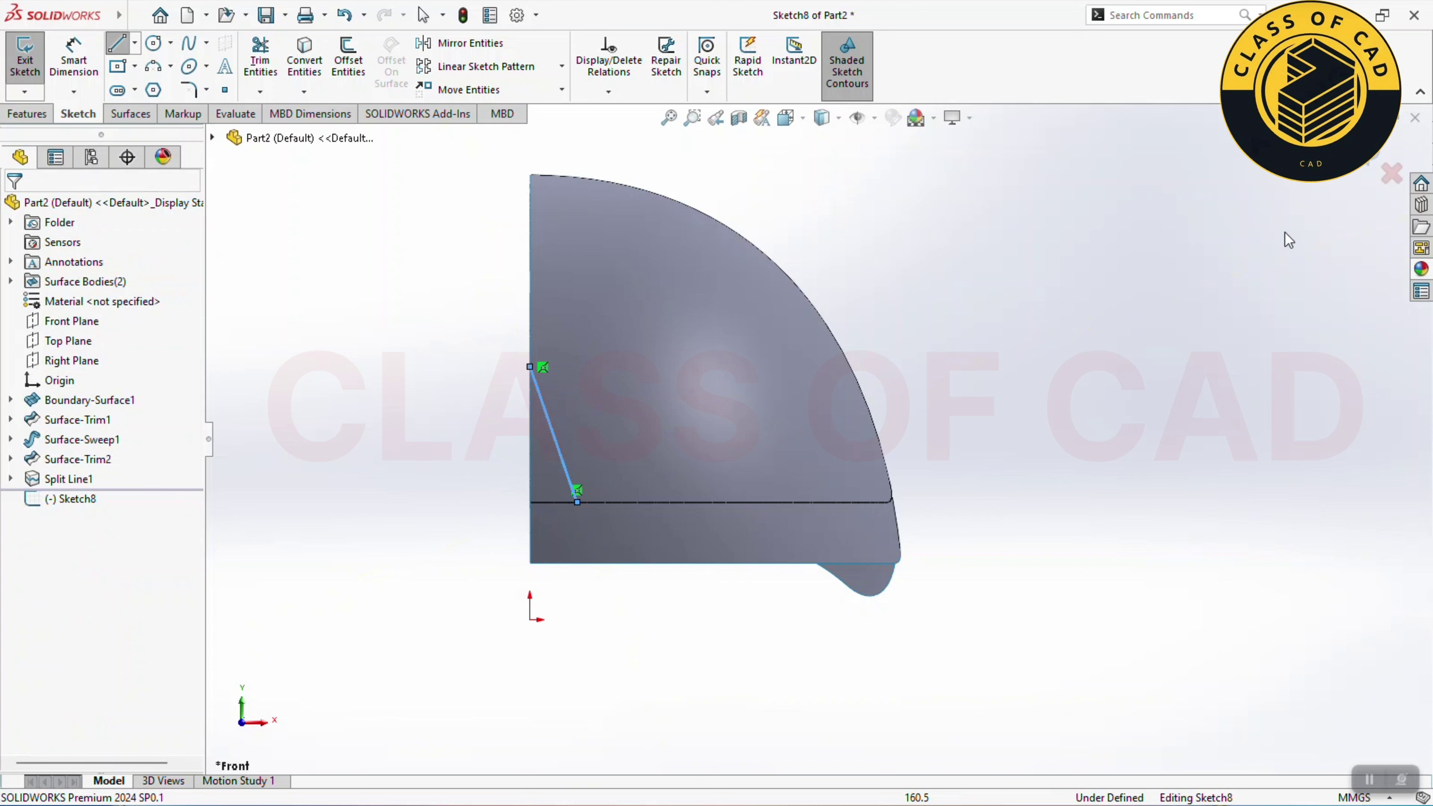
{"action": "left_click", "coordinate": [1370, 163]}
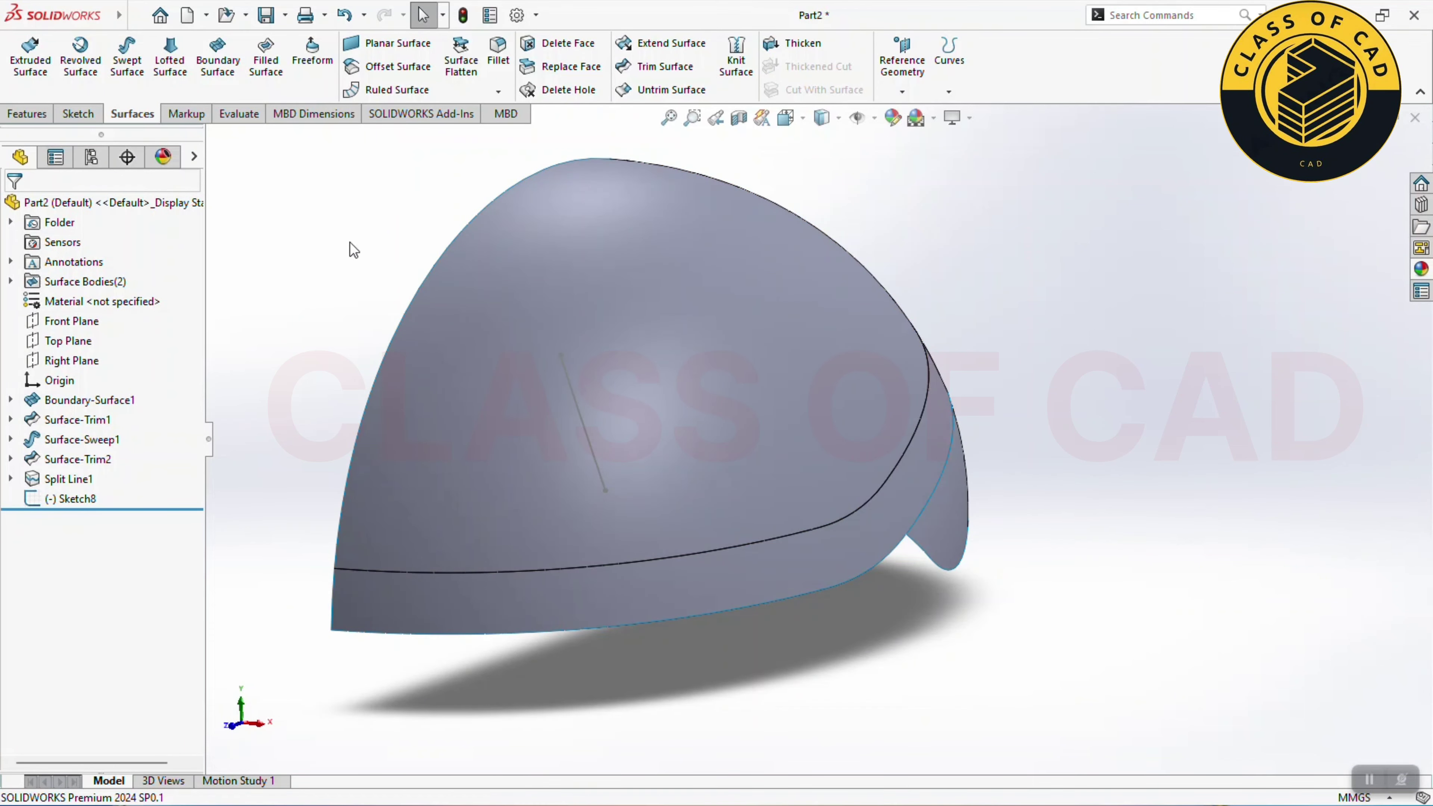
Step: Project Sketch8's slanted line onto the upper helmet face as Split Line2, then orbit to inspect
{"action": "left_click", "coordinate": [949, 90]}
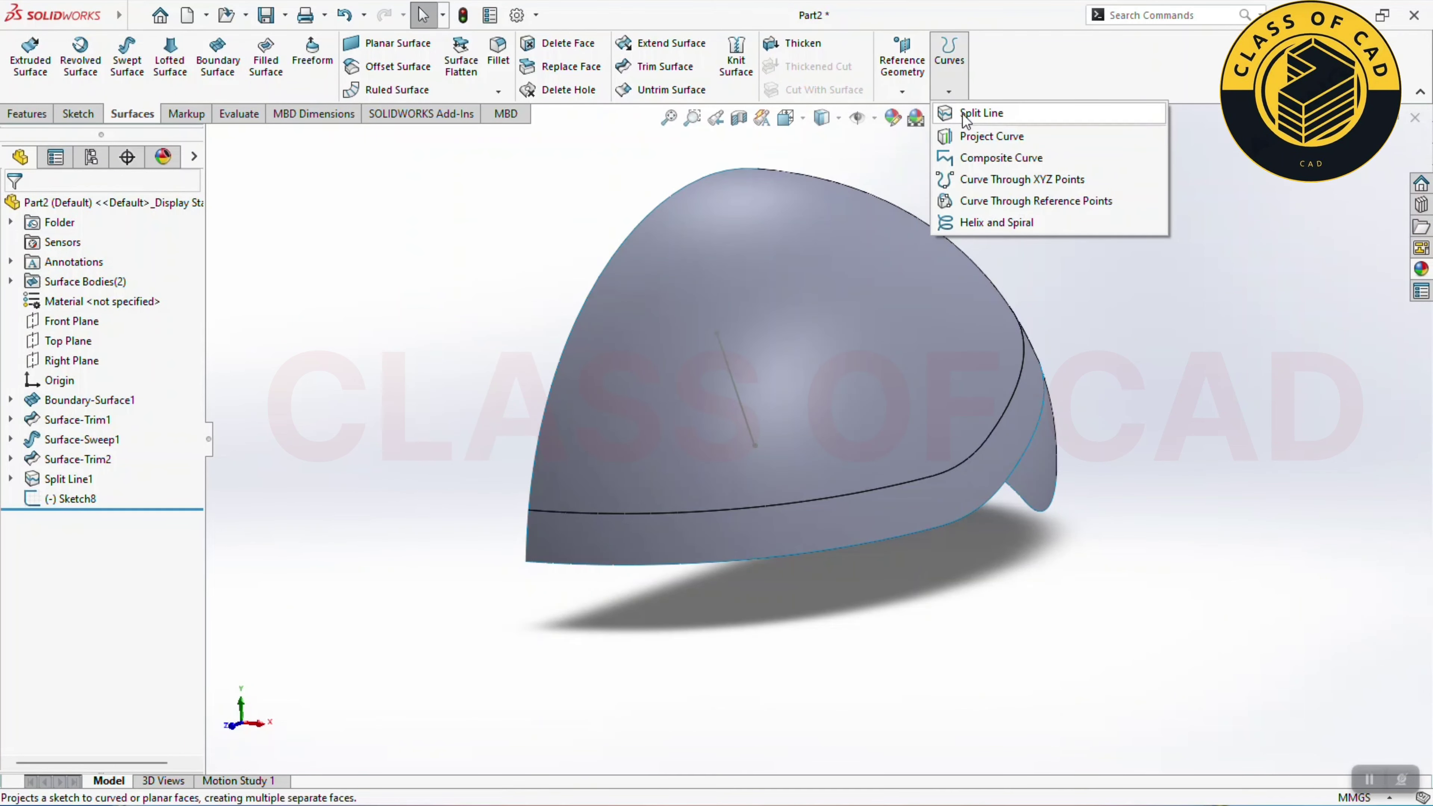
{"action": "left_click", "coordinate": [982, 113]}
{"action": "left_click", "coordinate": [724, 359]}
{"action": "left_click", "coordinate": [666, 396]}
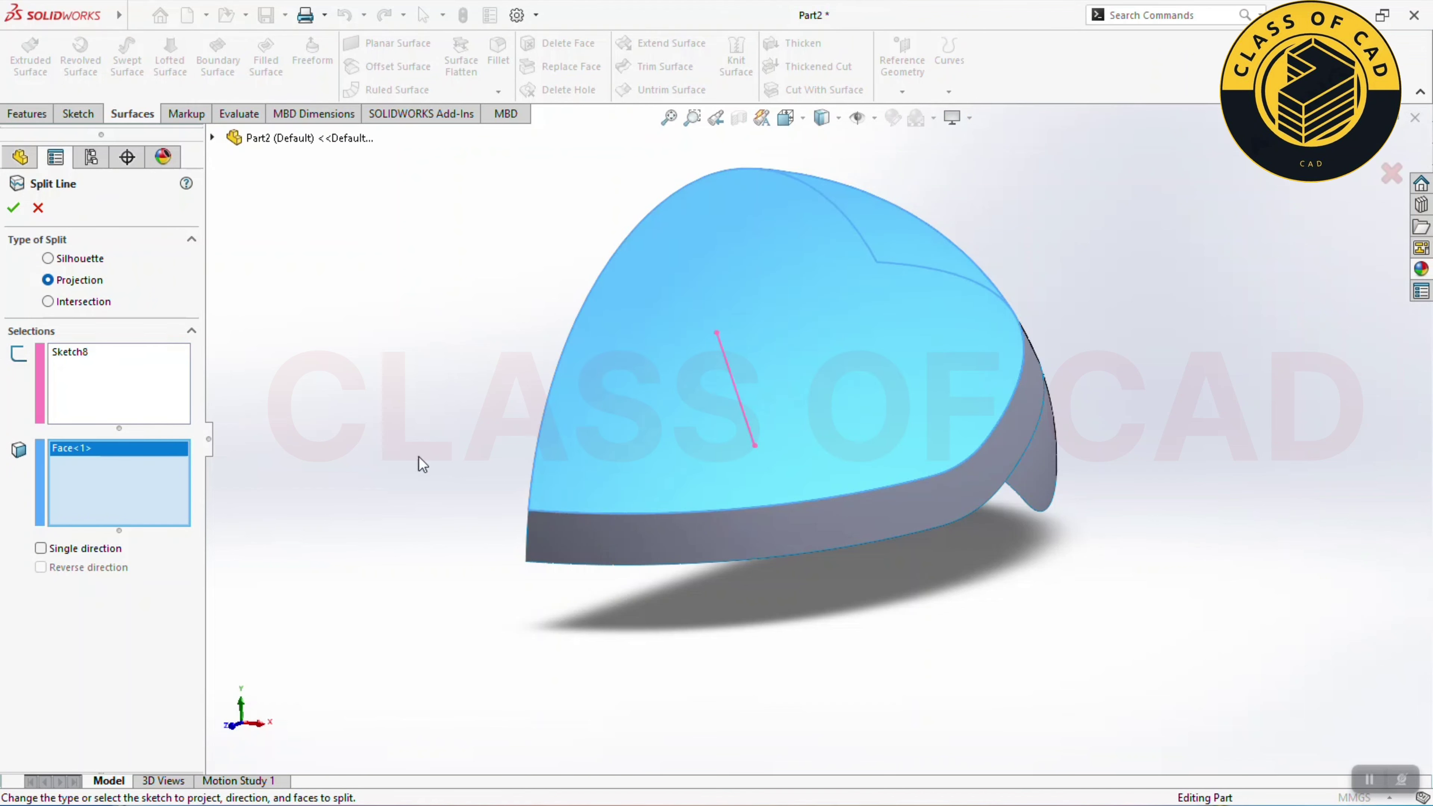
{"action": "left_click", "coordinate": [13, 208]}
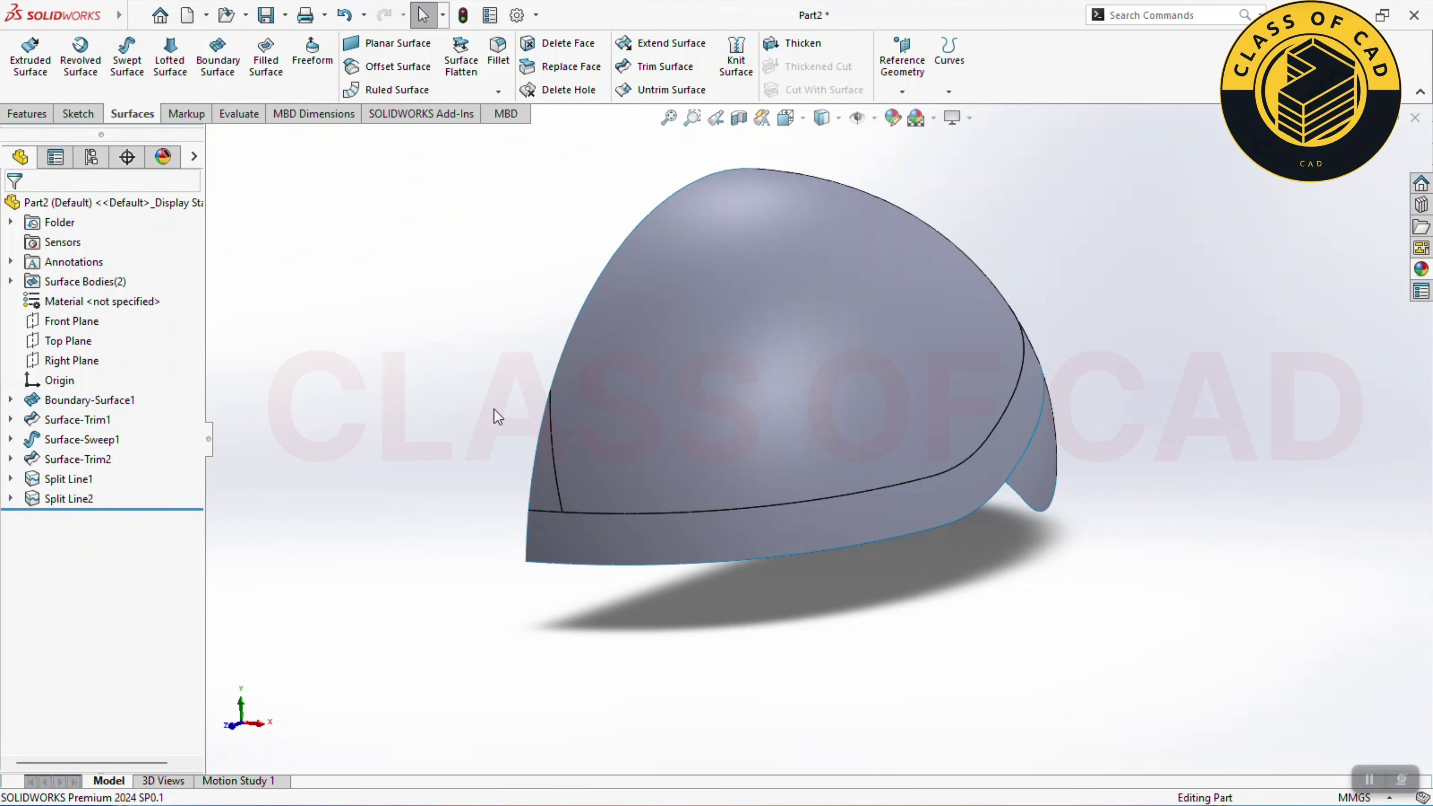
{"action": "middle_click_drag", "start_coordinate": [586, 459], "coordinate": [341, 456]}
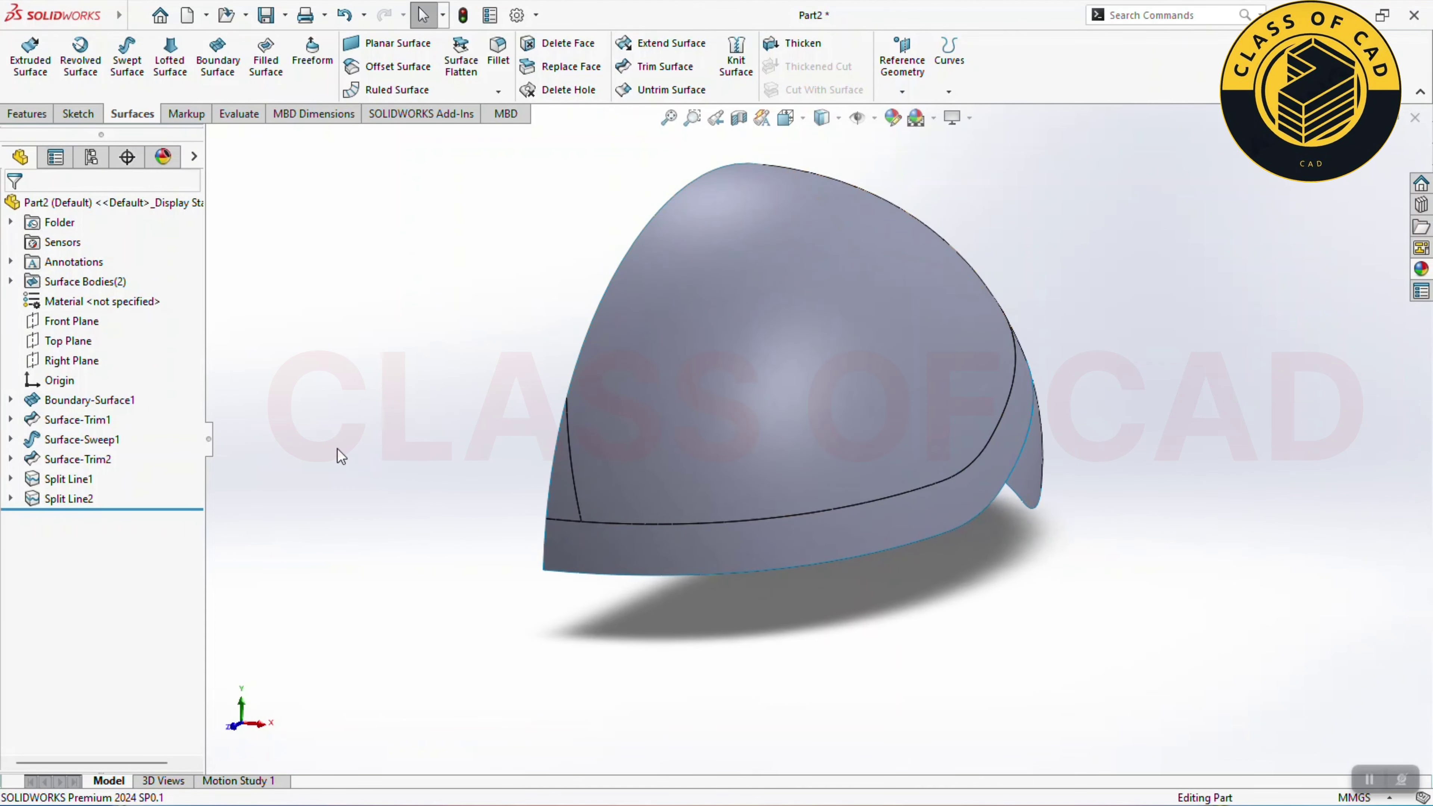
Step: Start Sketch9 on the Front Plane and begin drawing an ellipse
{"action": "left_click", "coordinate": [72, 320]}
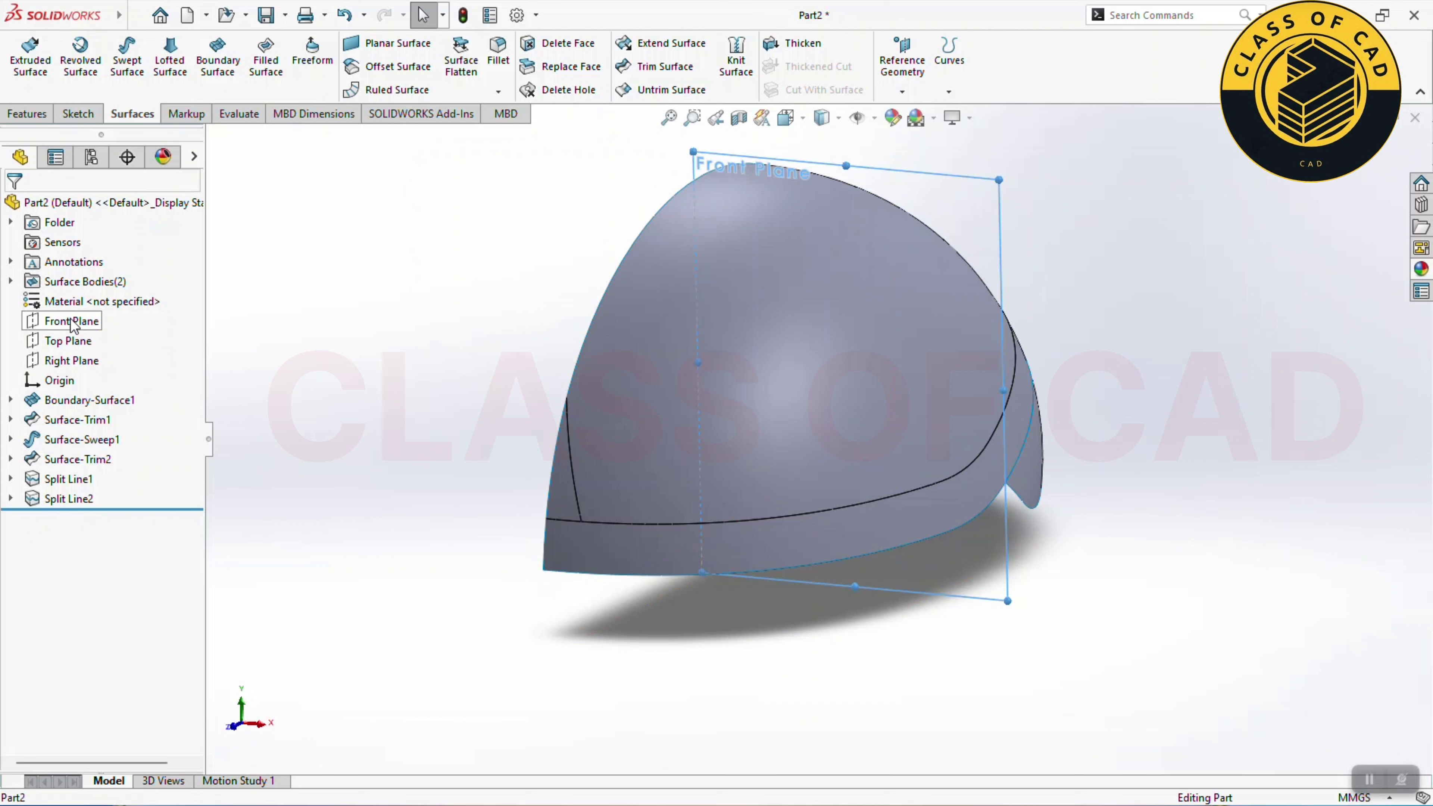
{"action": "left_click", "coordinate": [85, 292]}
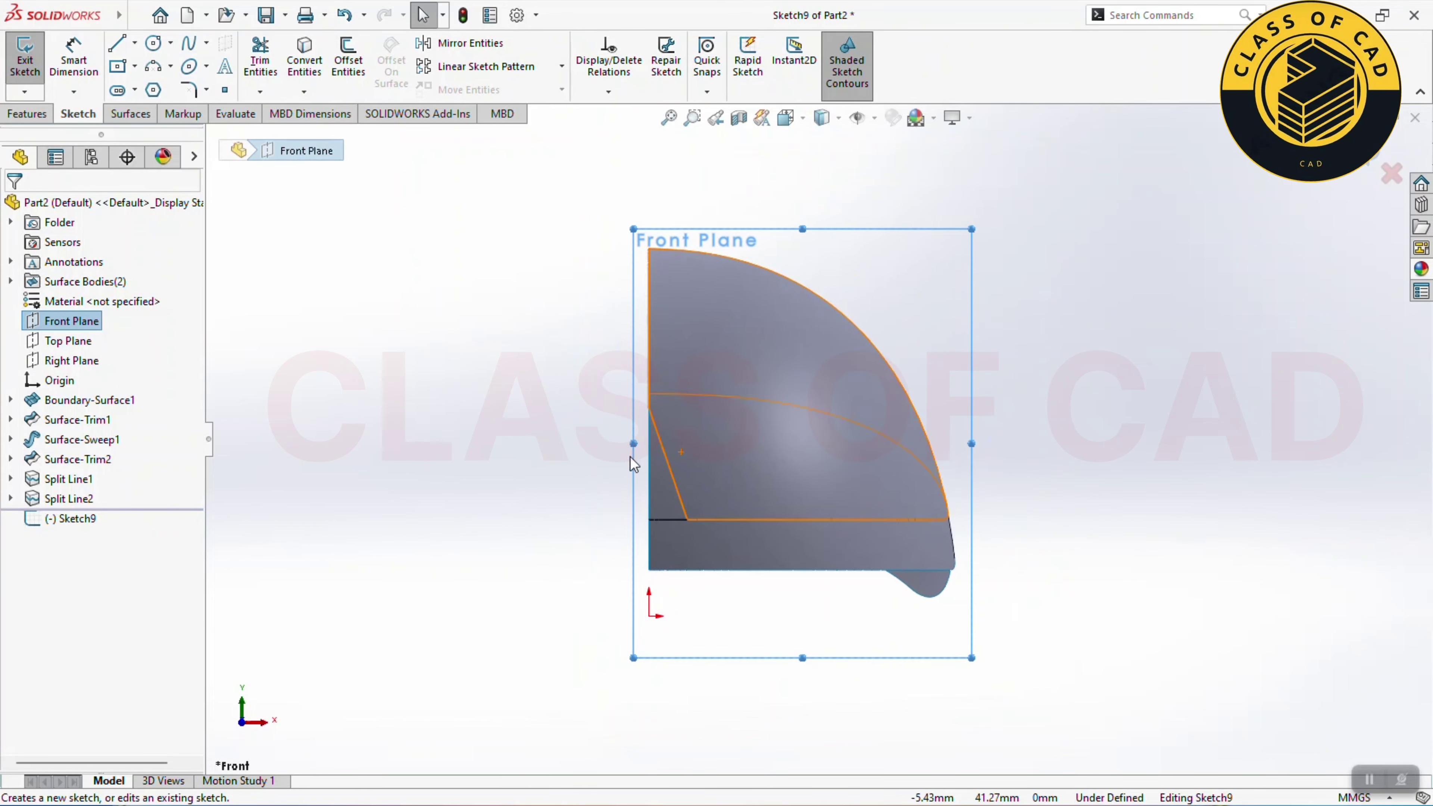
{"action": "left_click", "coordinate": [190, 69]}
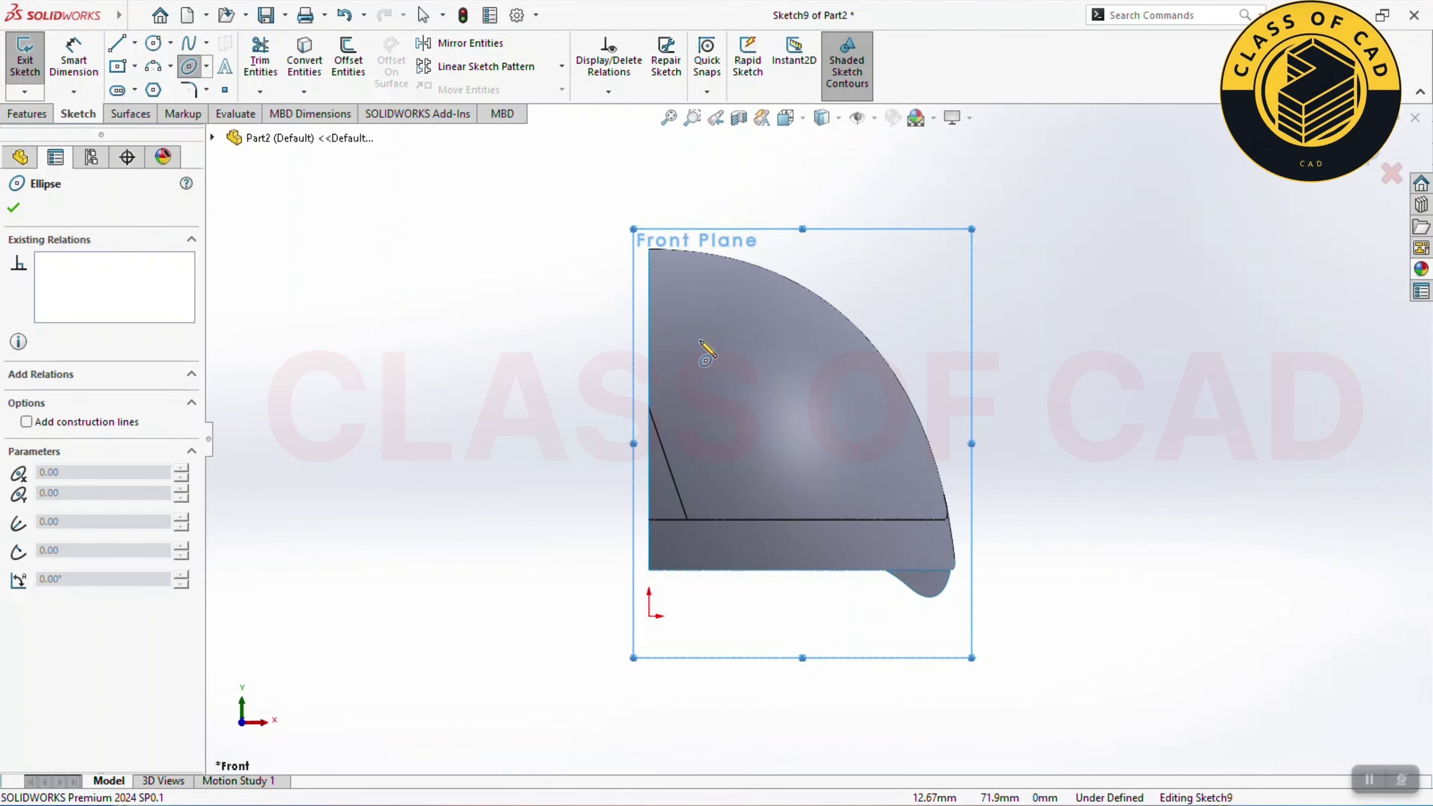
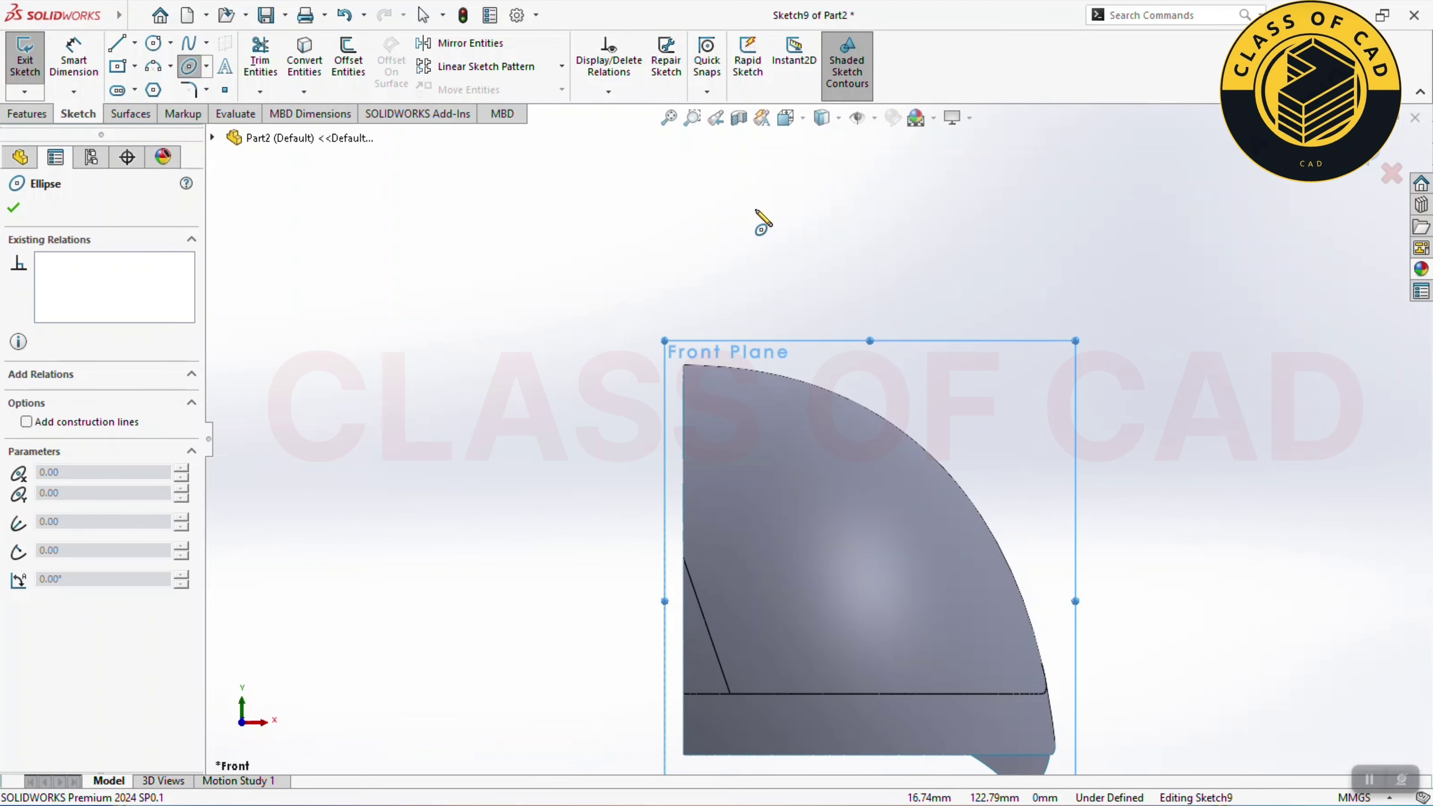
Step: Project Sketch9's nested ellipses onto the helmet's top face as Split Line3
{"action": "left_click", "coordinate": [682, 305]}
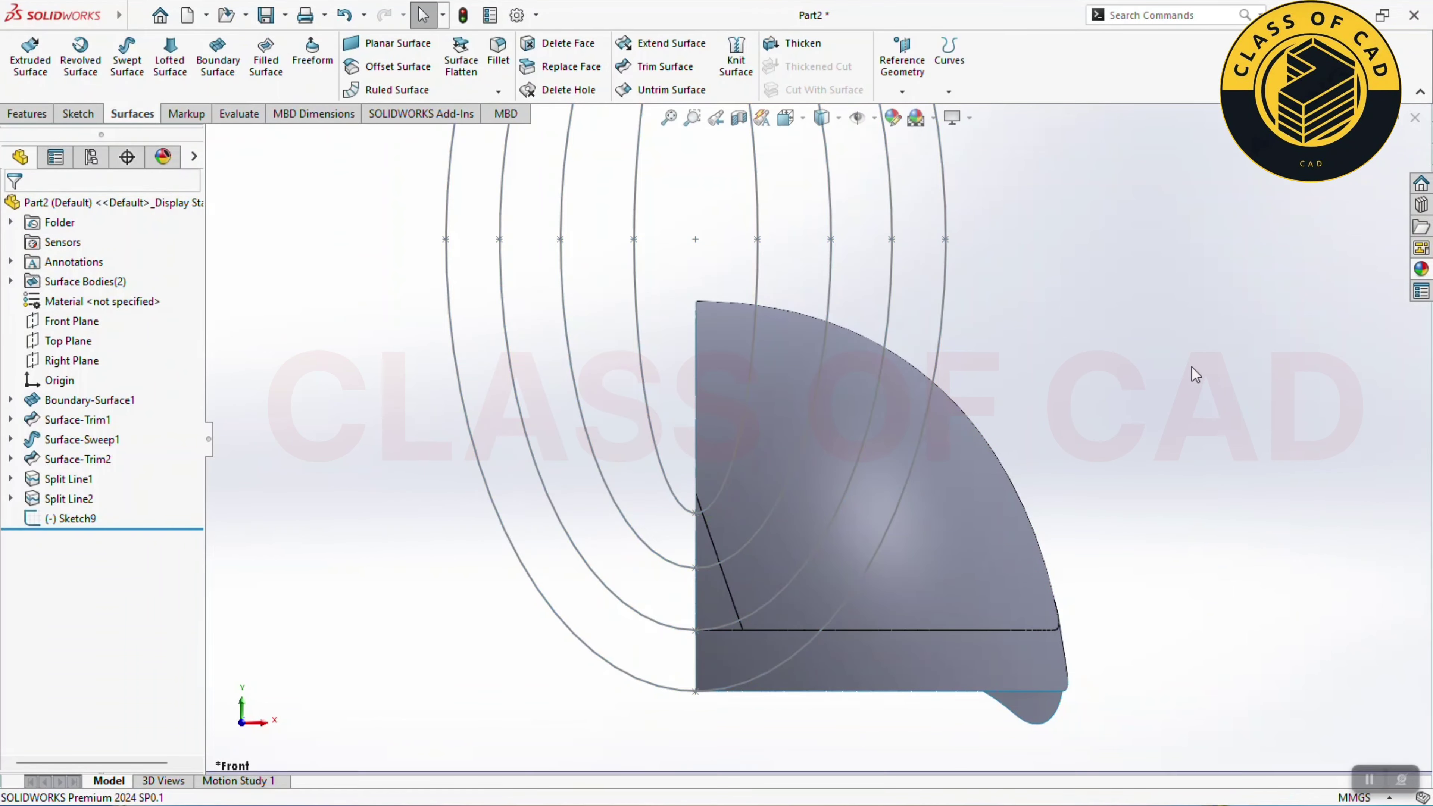
{"action": "mouse_move", "coordinate": [1190, 366]}
{"action": "middle_mouse_down"}
{"action": "mouse_move", "coordinate": [977, 540]}
{"action": "mouse_move", "coordinate": [798, 422]}
{"action": "middle_mouse_up"}
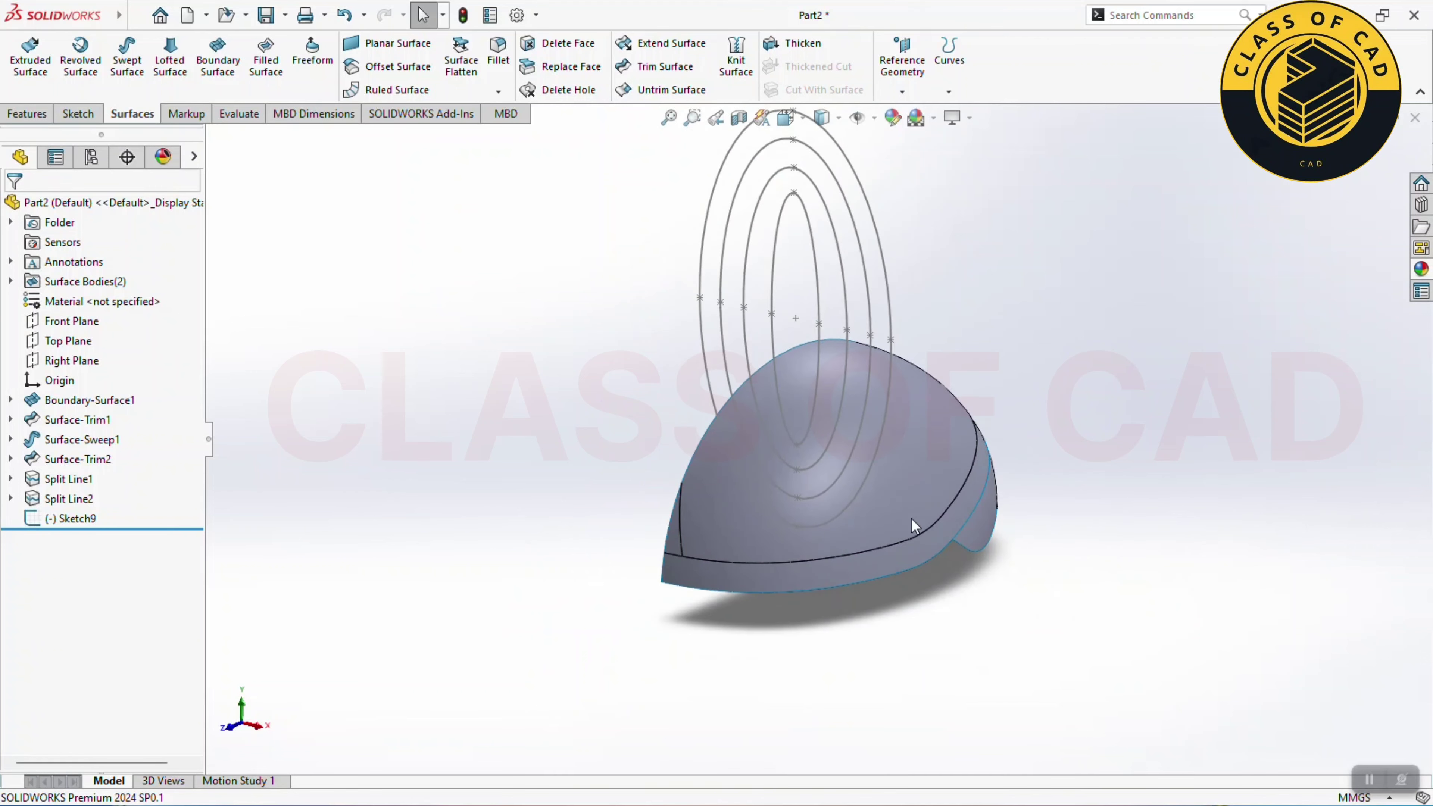
{"action": "left_click", "coordinate": [946, 88]}
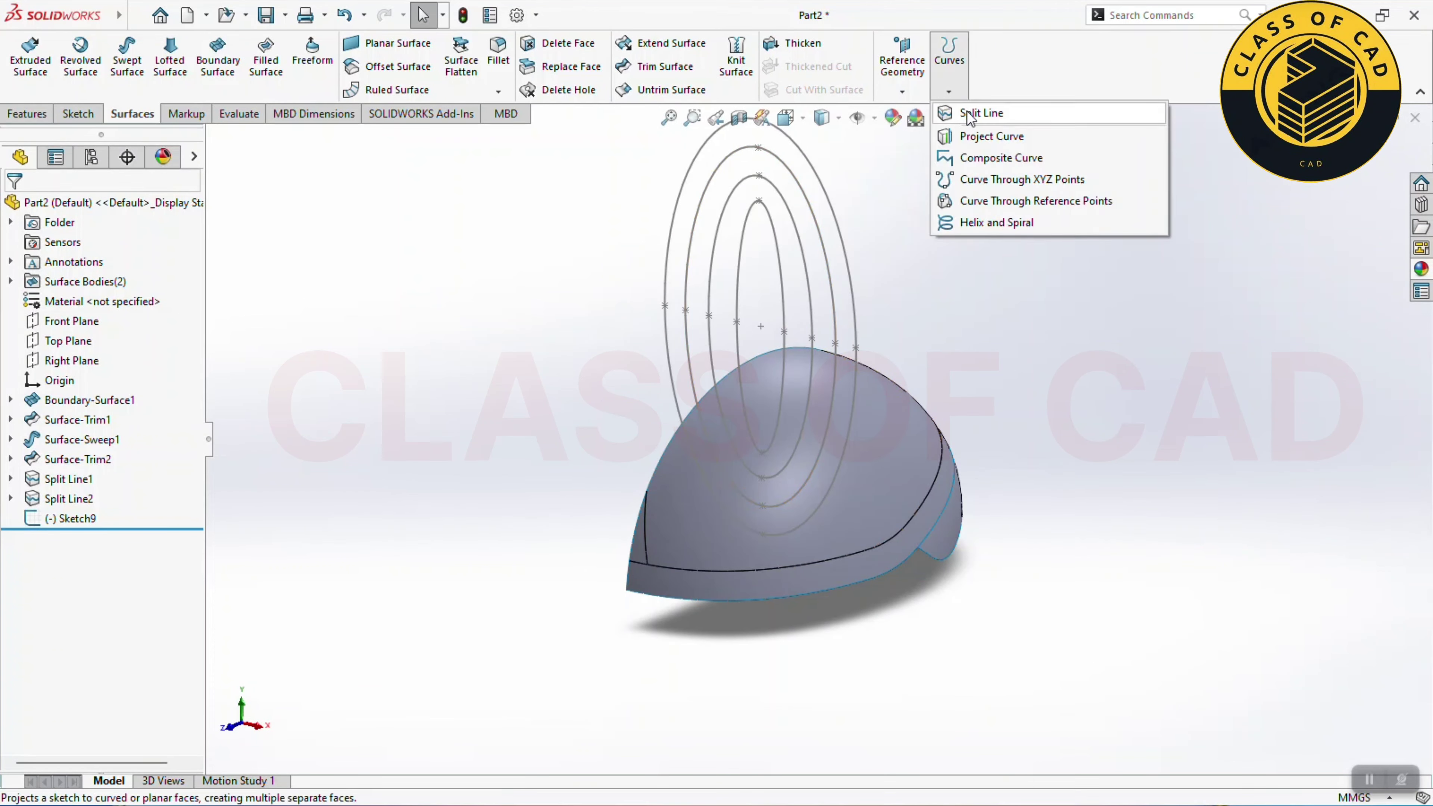
{"action": "left_click", "coordinate": [925, 198]}
{"action": "left_click", "coordinate": [834, 297]}
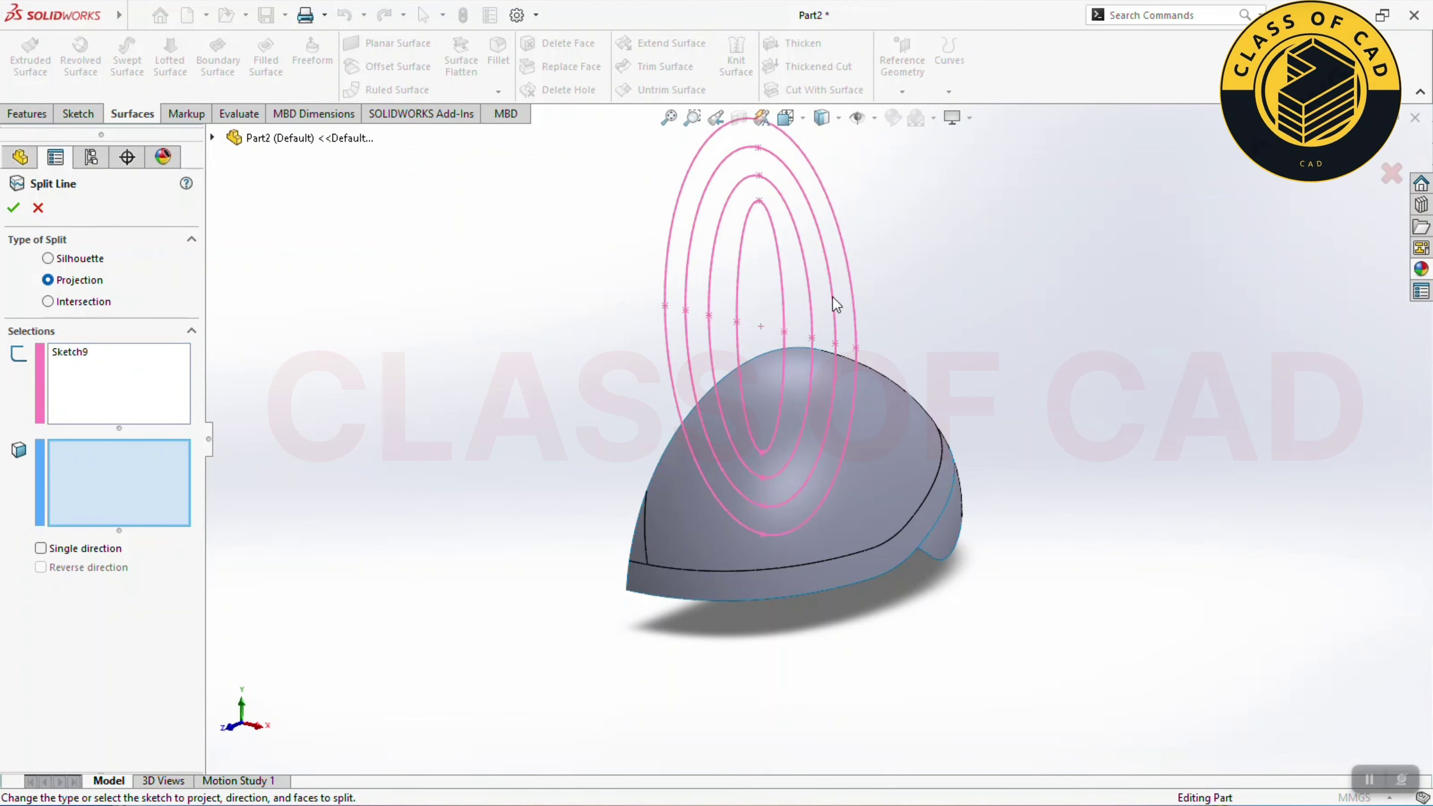
{"action": "left_click", "coordinate": [876, 418]}
{"action": "left_click", "coordinate": [14, 210]}
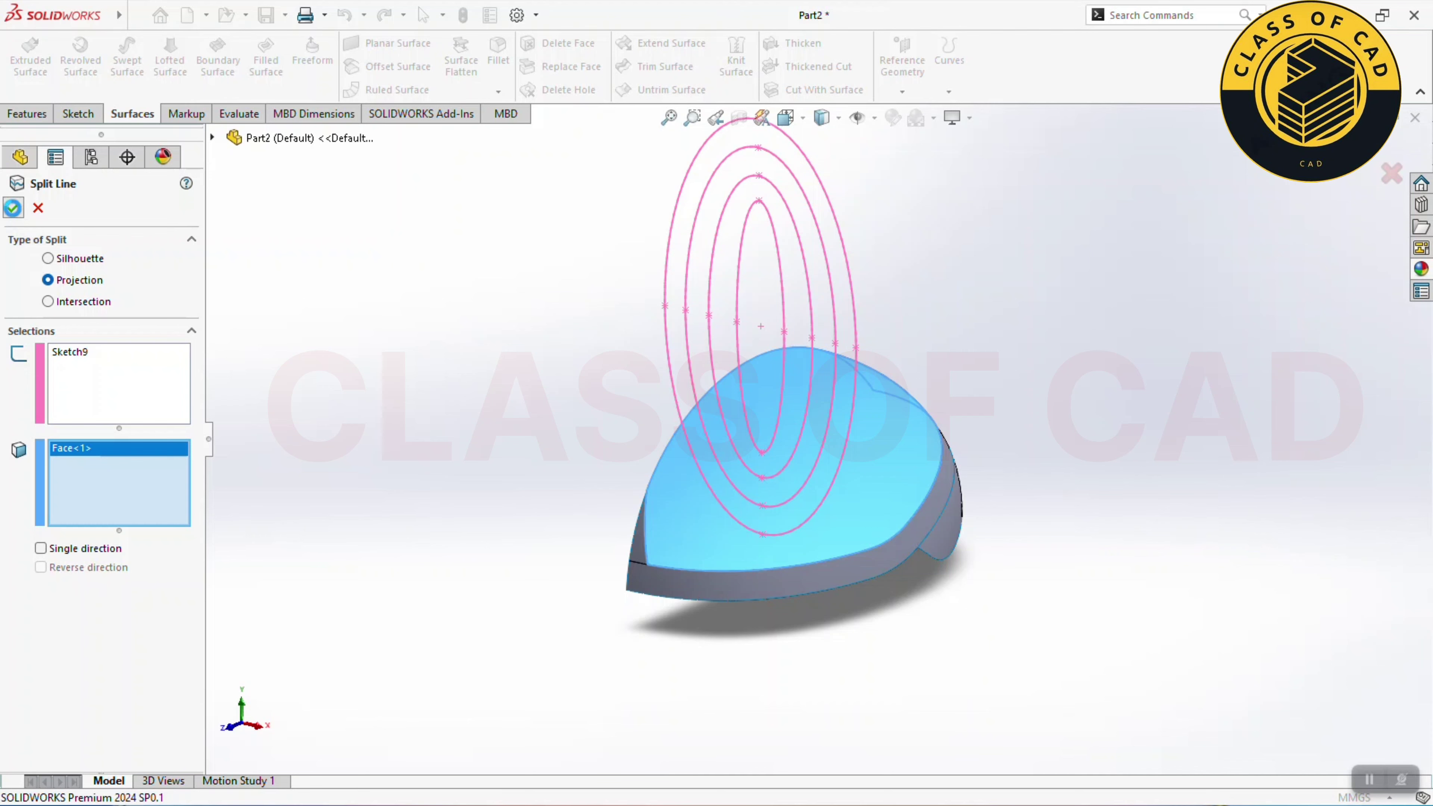
{"action": "mouse_move", "coordinate": [501, 396]}
{"action": "middle_mouse_down"}
{"action": "mouse_move", "coordinate": [537, 400]}
{"action": "mouse_move", "coordinate": [479, 430]}
{"action": "mouse_move", "coordinate": [509, 407]}
{"action": "mouse_move", "coordinate": [609, 409]}
{"action": "mouse_move", "coordinate": [640, 352]}
{"action": "mouse_move", "coordinate": [625, 404]}
{"action": "middle_mouse_up"}
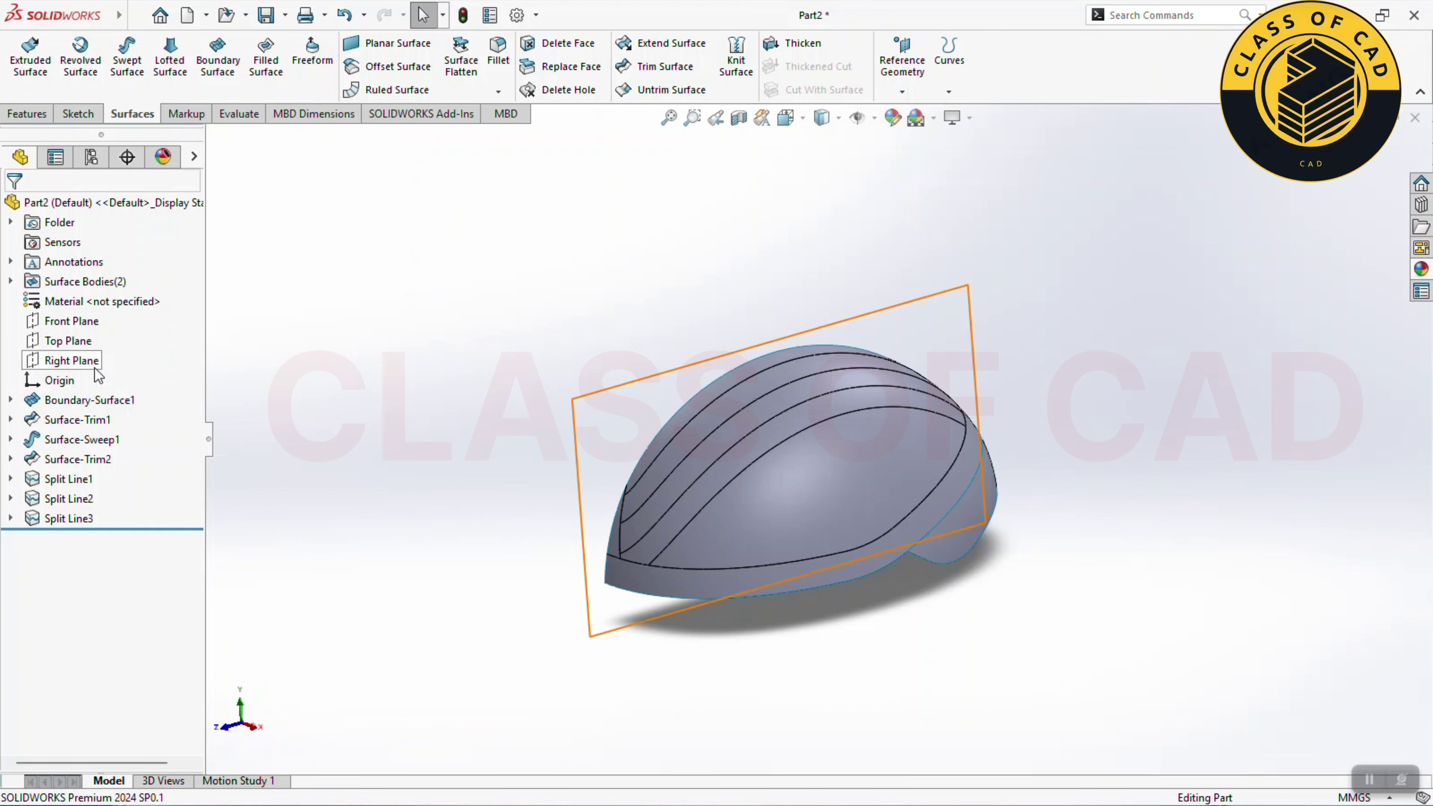
Step: On the Right Plane, convert the side face outline and offset it 13 mm inward
{"action": "left_click", "coordinate": [105, 362]}
{"action": "left_click", "coordinate": [114, 349]}
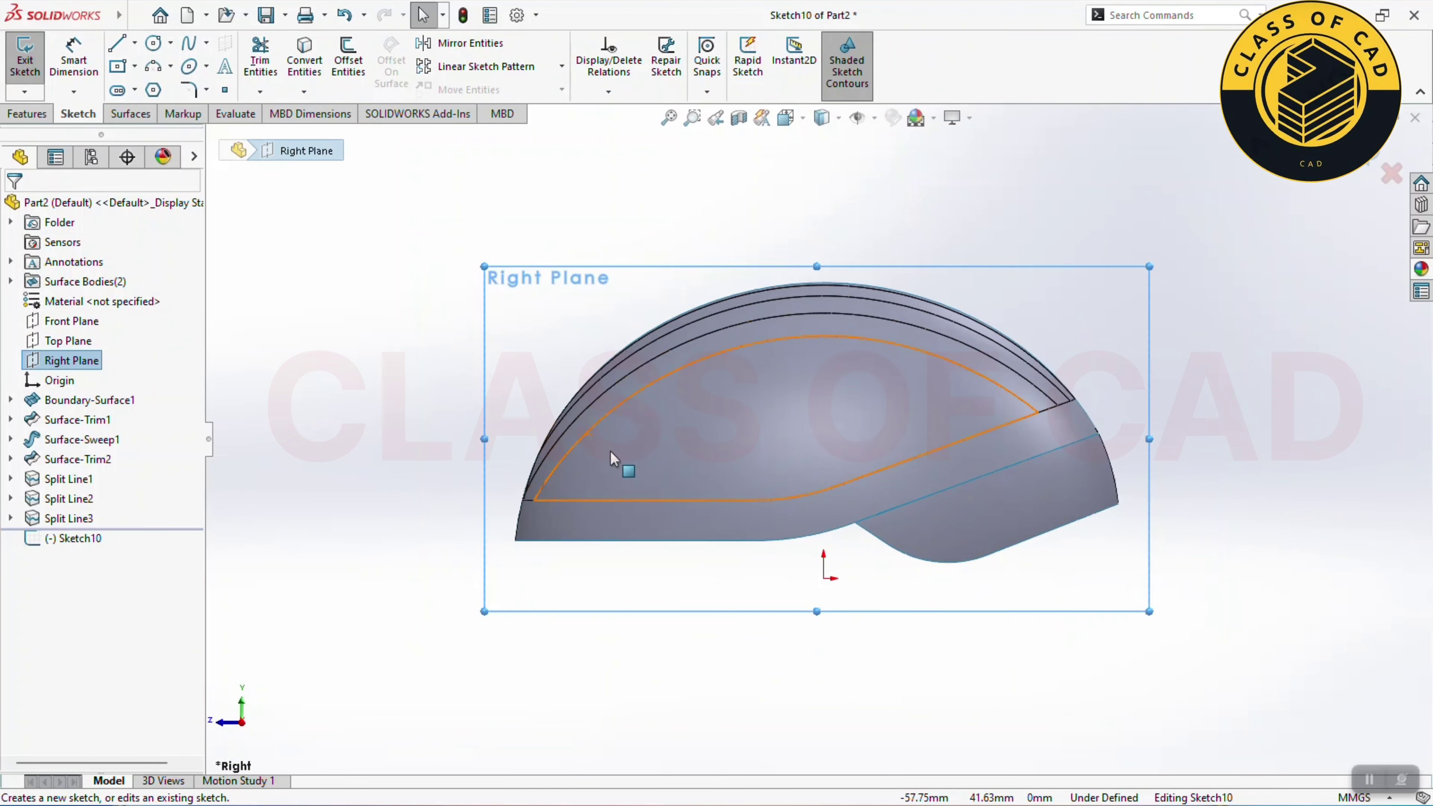
{"action": "left_click", "coordinate": [613, 437]}
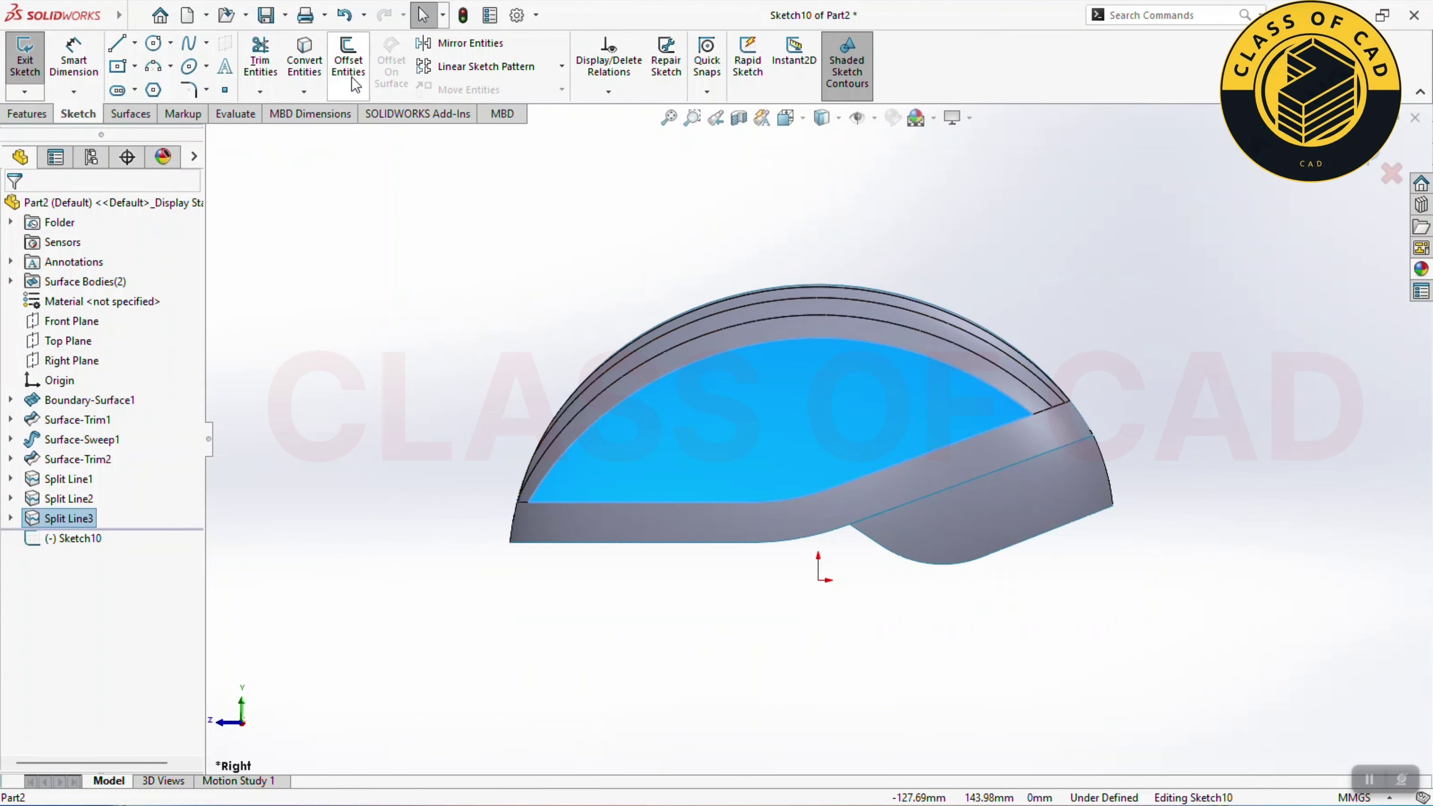
{"action": "left_click", "coordinate": [321, 75]}
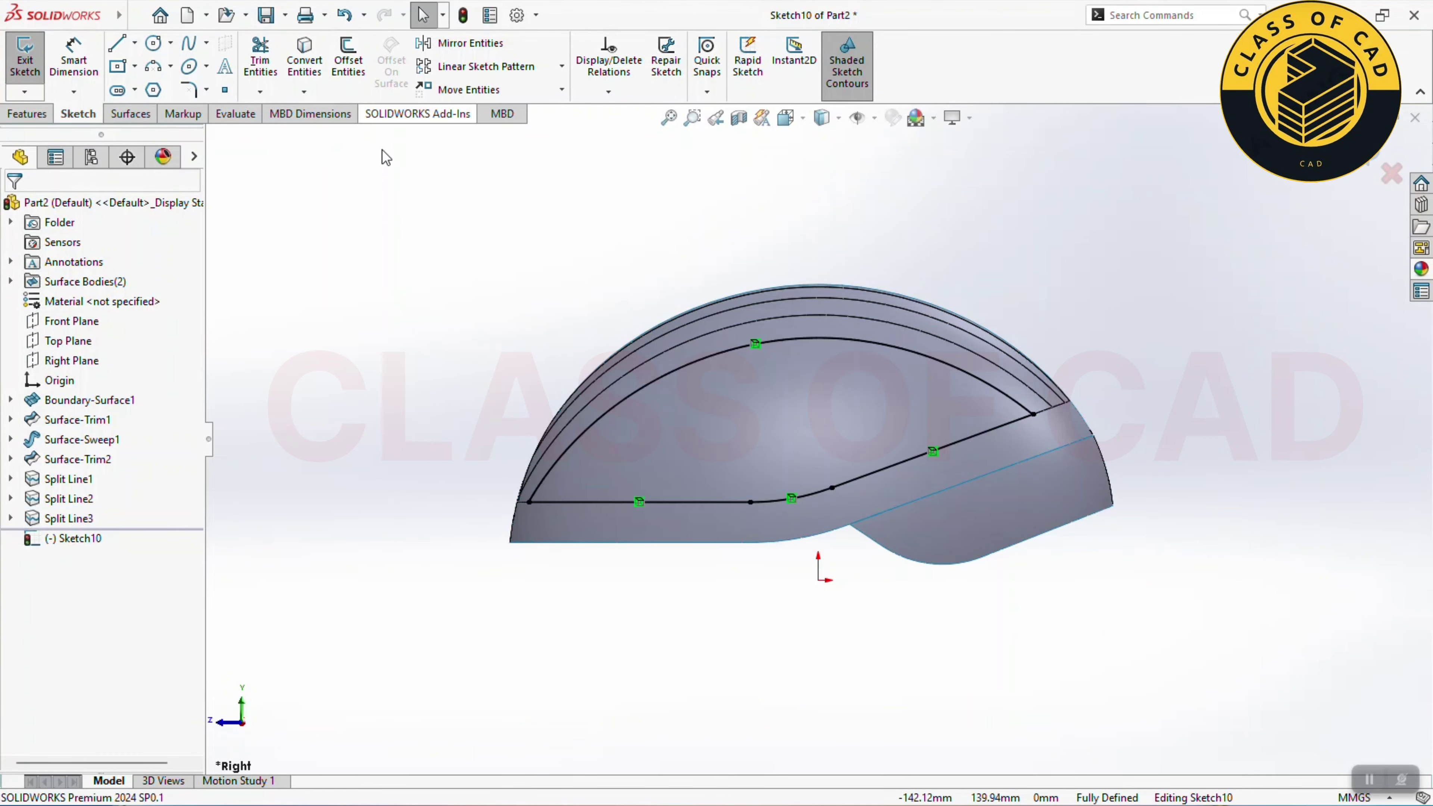
{"action": "left_click", "coordinate": [348, 62]}
{"action": "left_click", "coordinate": [605, 409]}
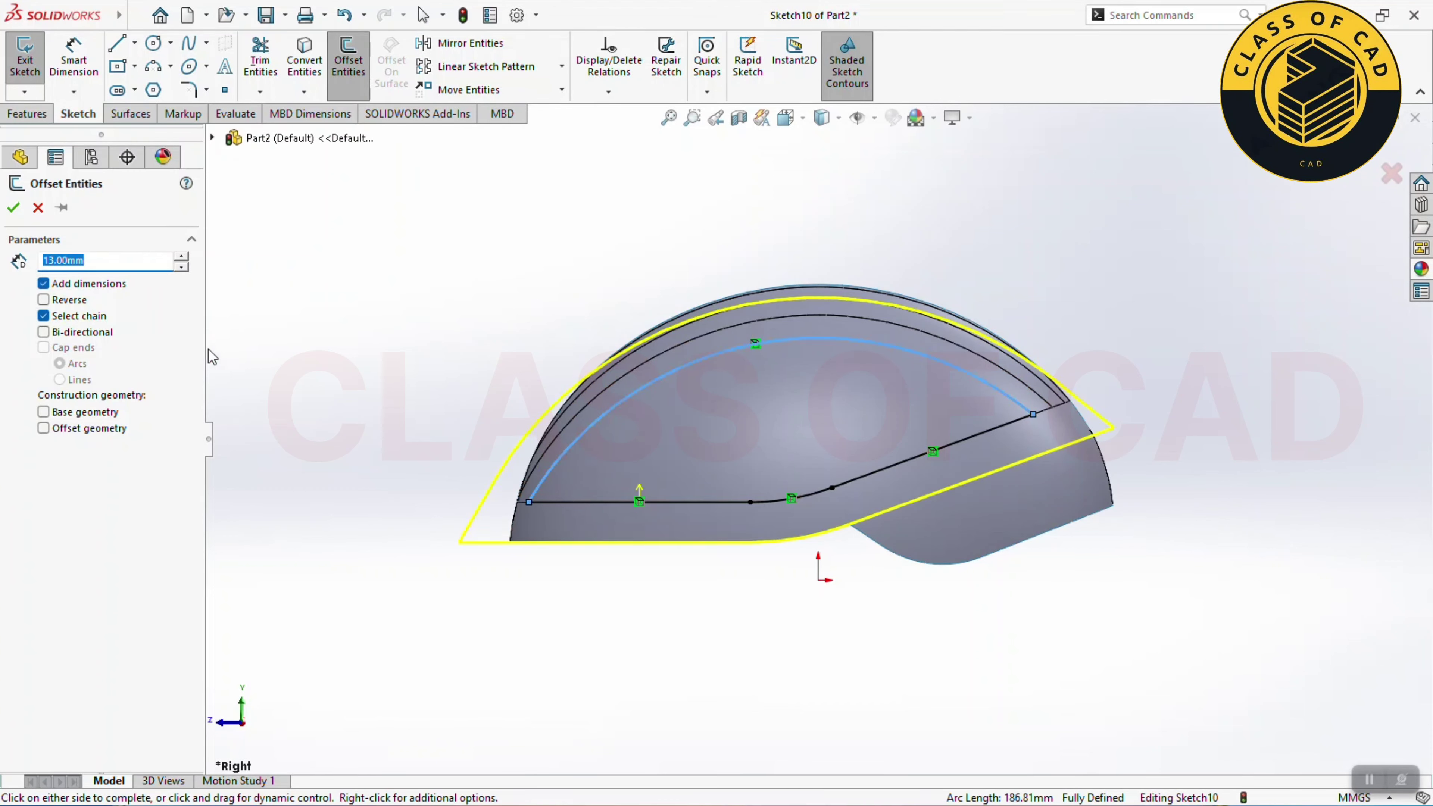
{"action": "left_click", "coordinate": [54, 302]}
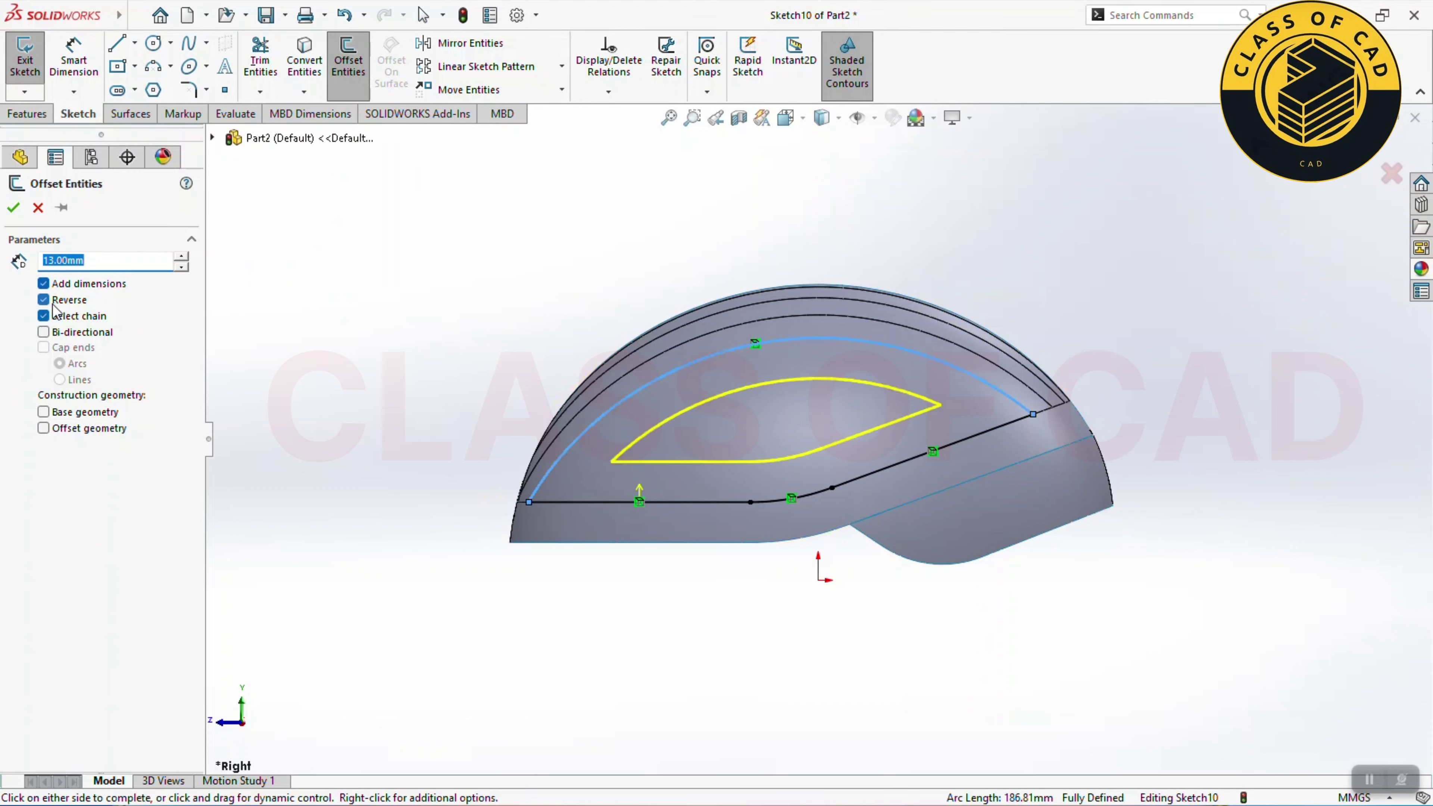
{"action": "left_click", "coordinate": [15, 208]}
Step: Turn the outer side outline curves into construction geometry
{"action": "left_click", "coordinate": [585, 486]}
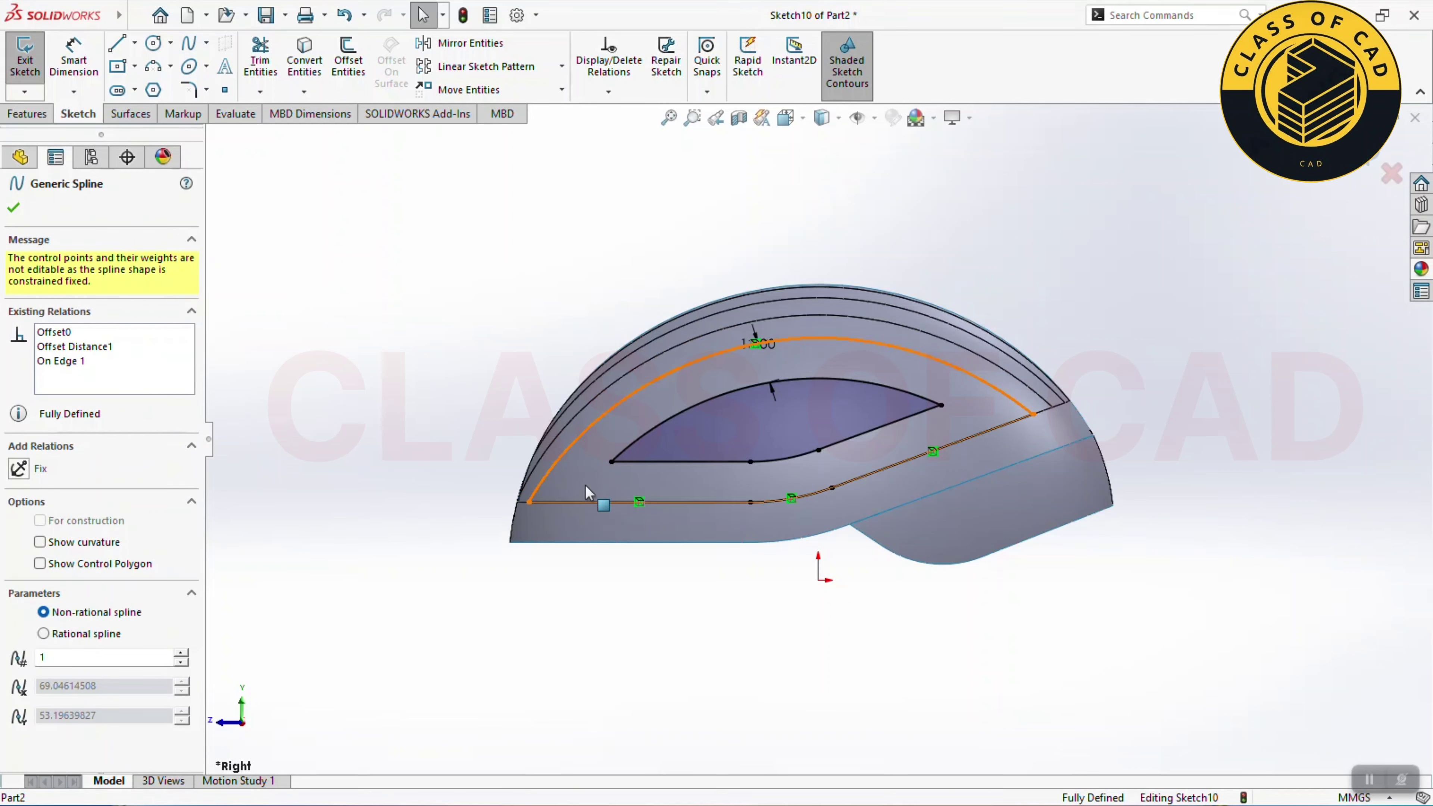
{"action": "left_click", "coordinate": [583, 500]}
{"action": "left_click", "coordinate": [787, 497]}
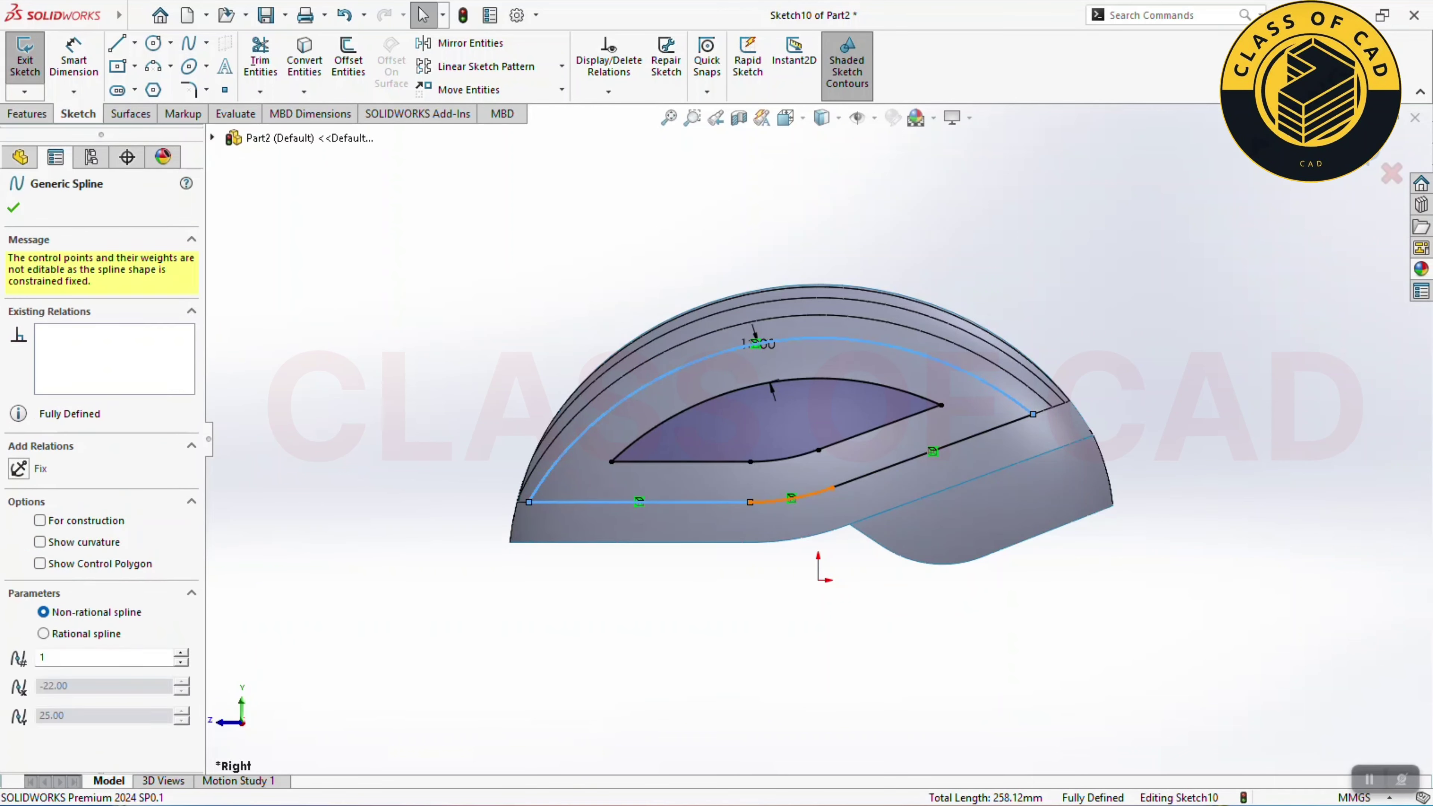
{"action": "left_click", "coordinate": [880, 470], "text": "ctrl"}
{"action": "left_click", "coordinate": [948, 445], "text": "ctrl"}
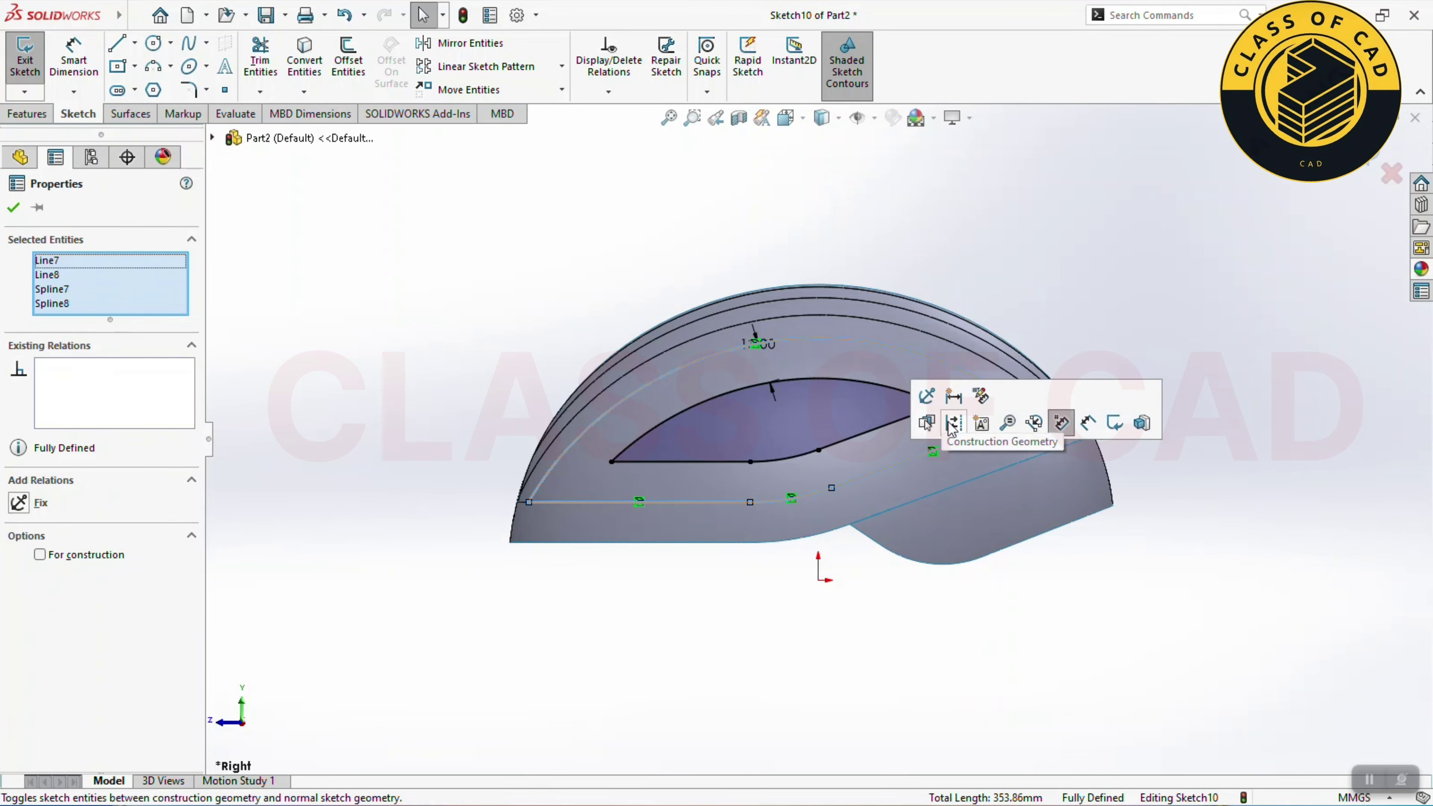
{"action": "left_click", "coordinate": [953, 423]}
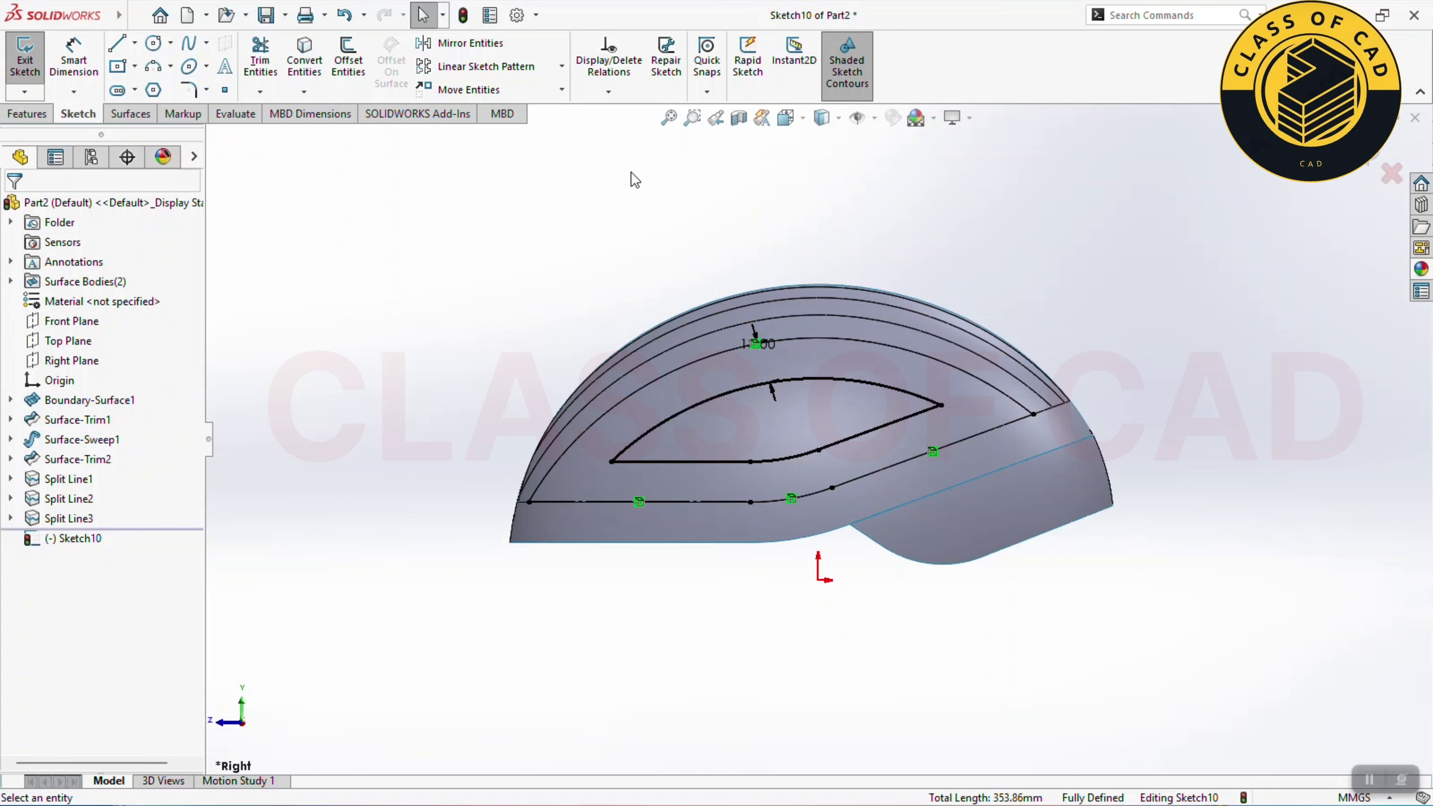
{"action": "left_click", "coordinate": [40, 115]}
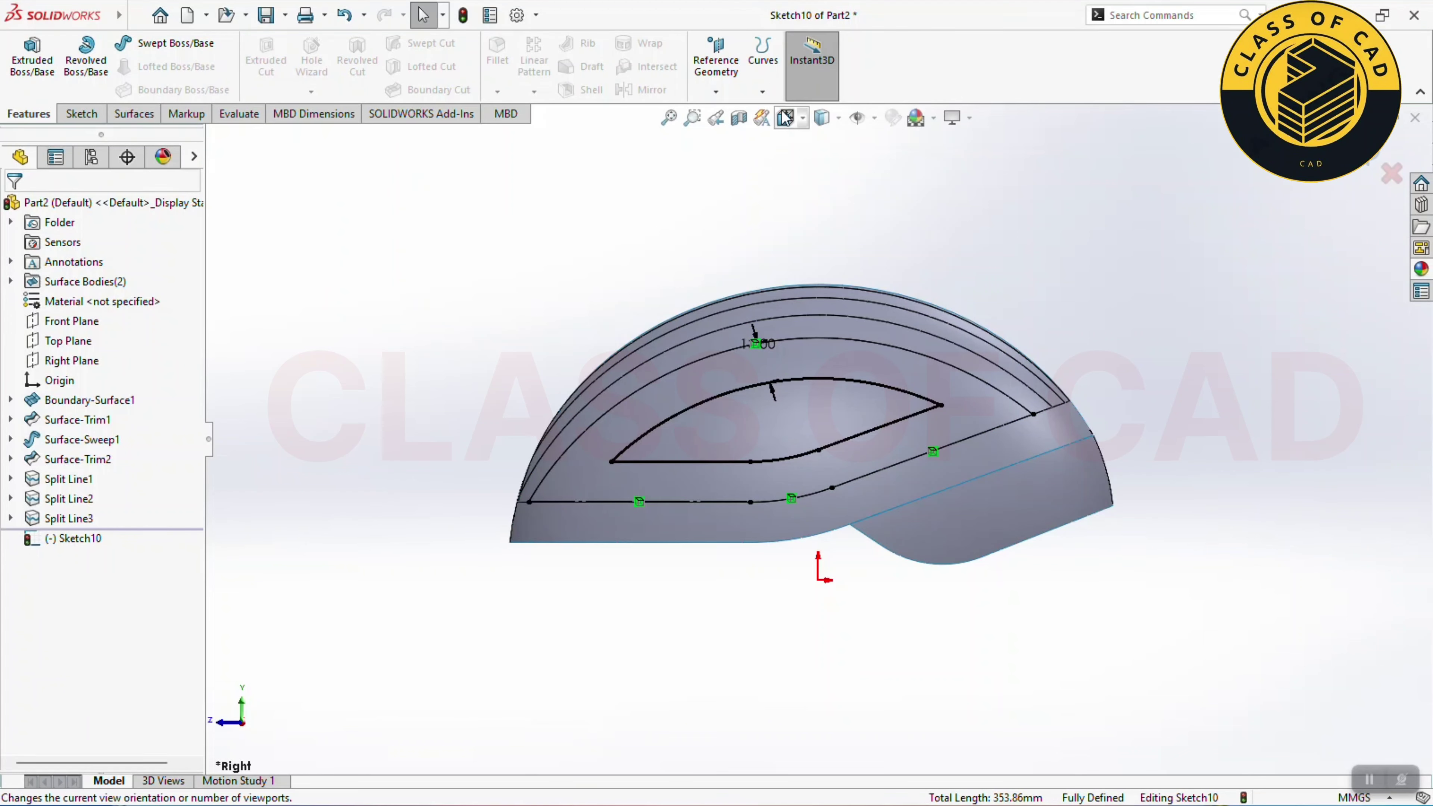
Step: Trim the leaf-shaped face off the helmet's side using Sketch10
{"action": "left_click", "coordinate": [136, 116]}
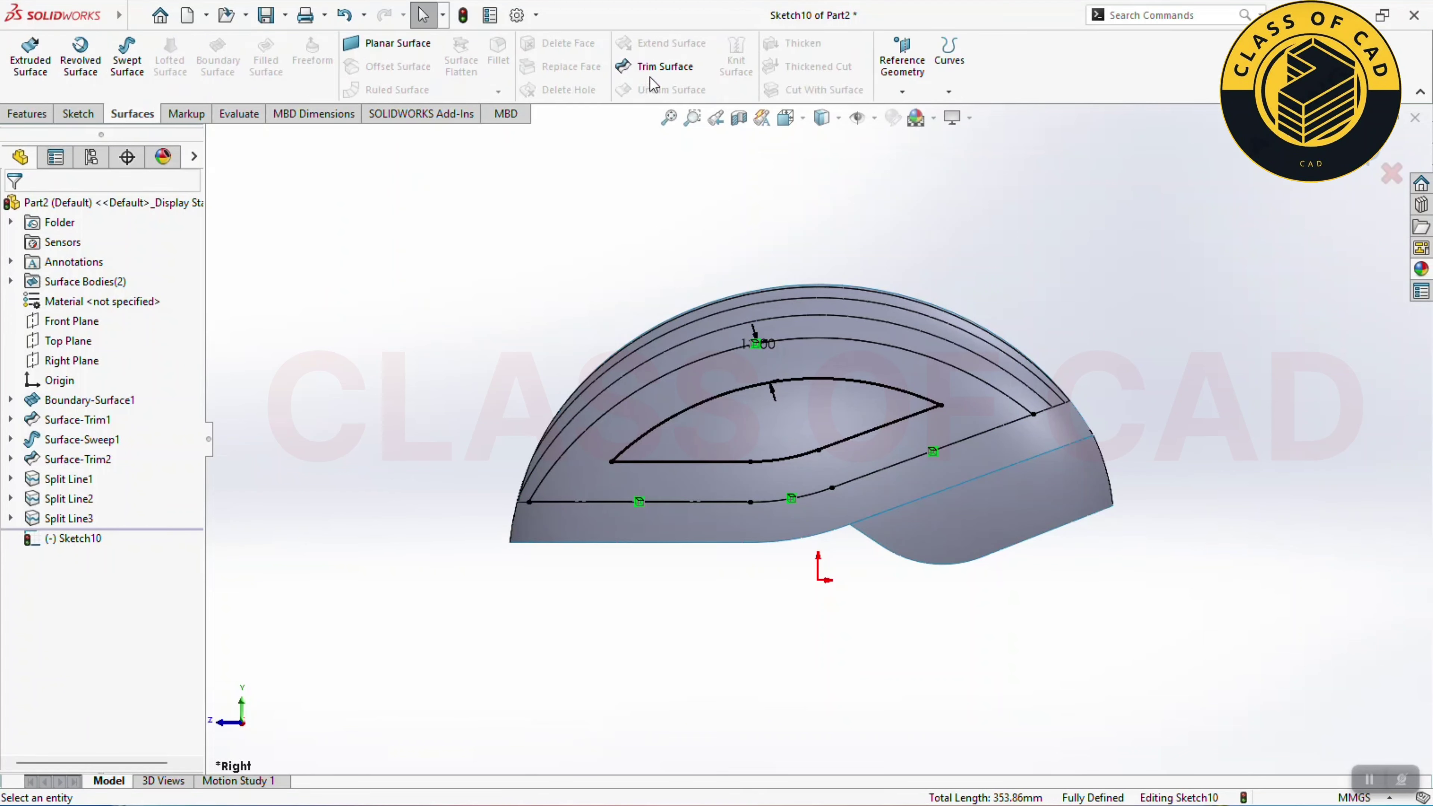
{"action": "left_click", "coordinate": [661, 67]}
{"action": "left_click", "coordinate": [679, 421]}
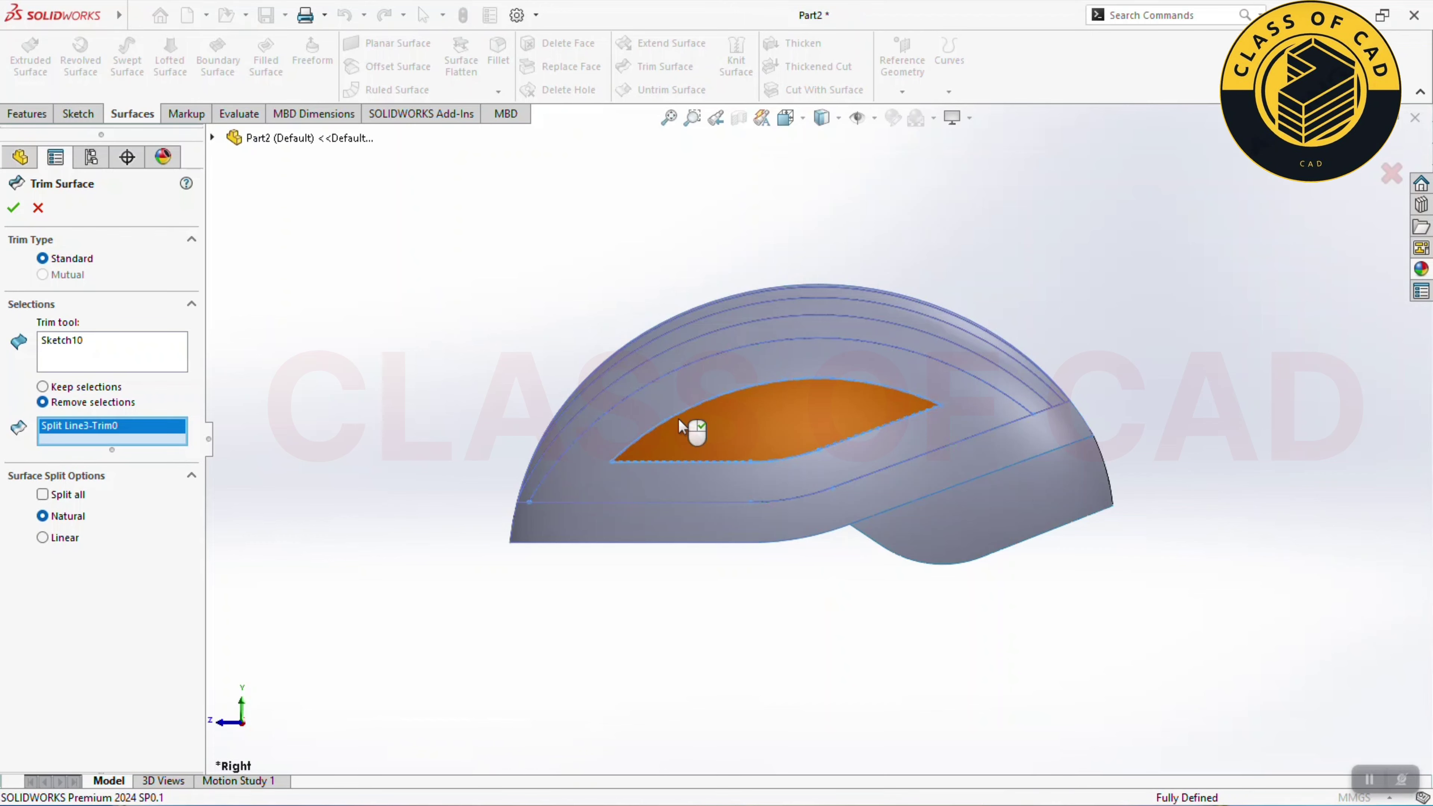
{"action": "middle_click_drag", "start_coordinate": [699, 447], "coordinate": [811, 513]}
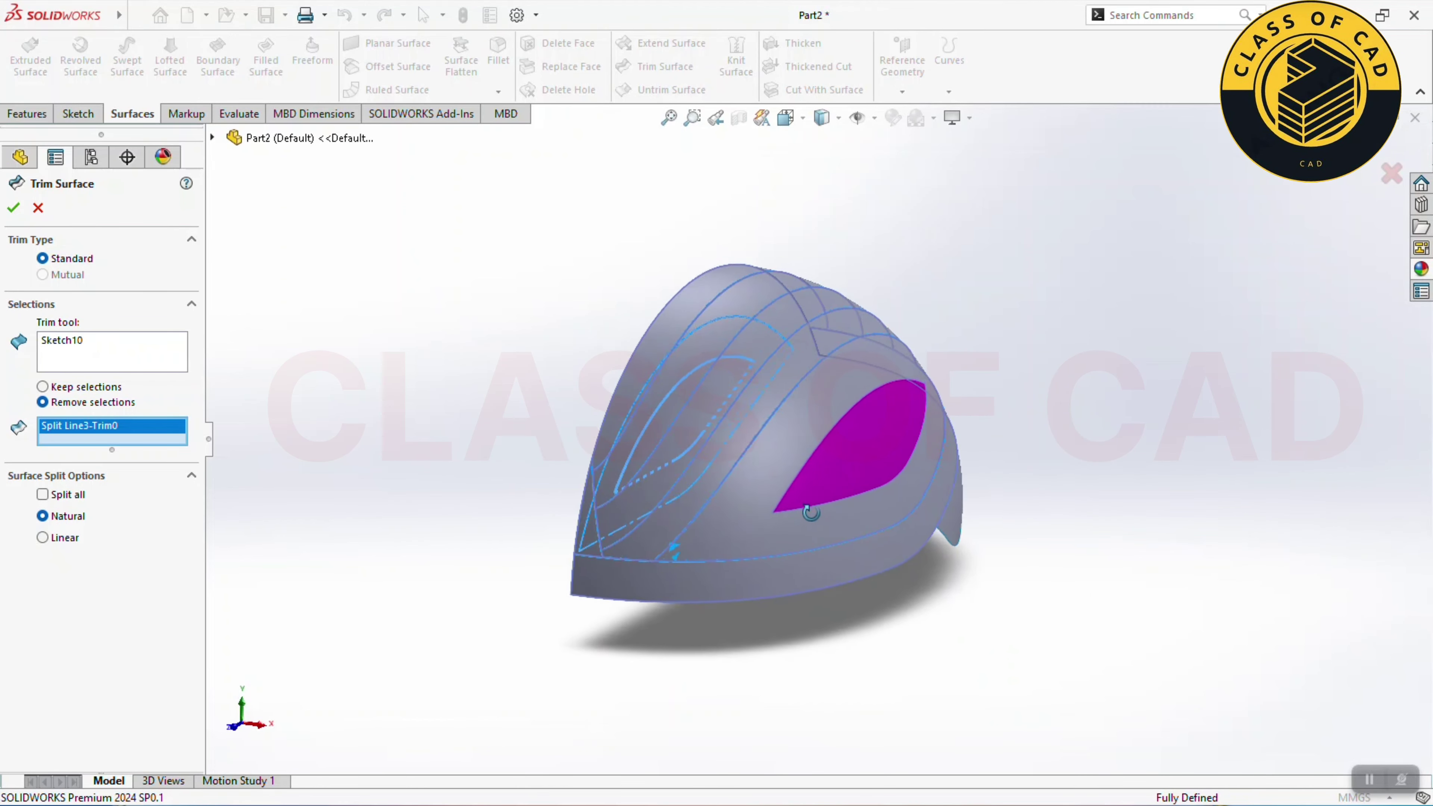
{"action": "key", "text": "Return"}
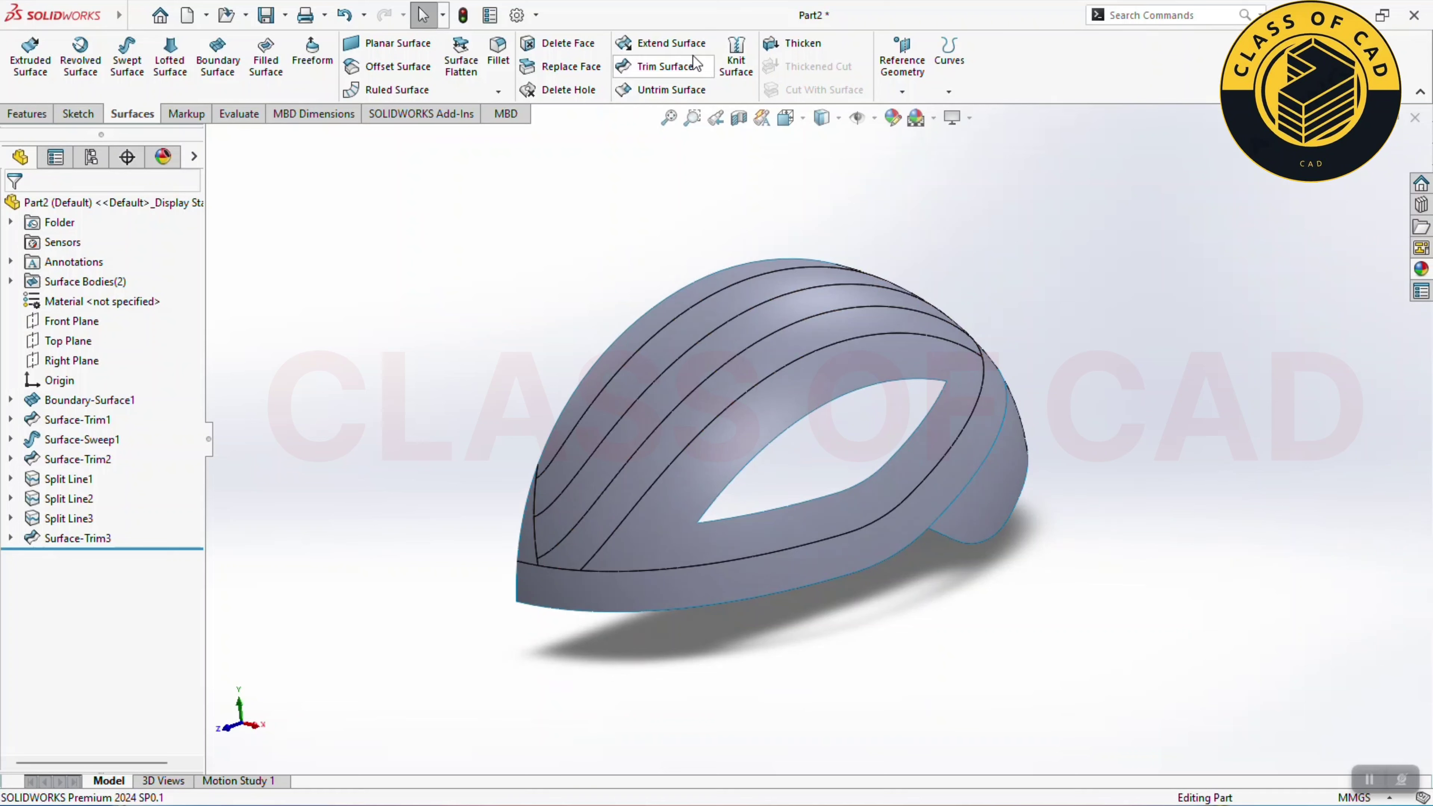
Step: Delete two top stripe faces to open vent slots
{"action": "left_click", "coordinate": [559, 44]}
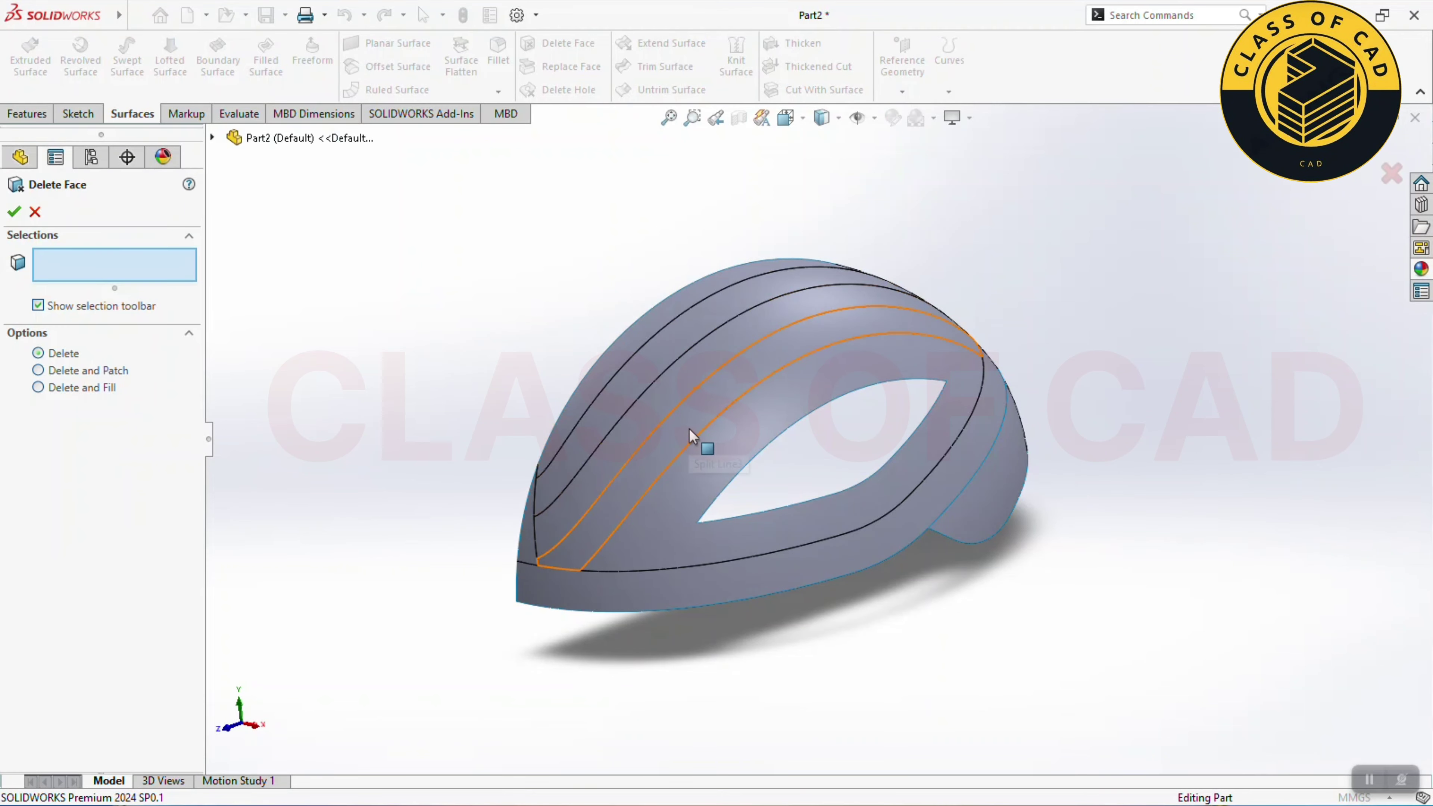
{"action": "left_click", "coordinate": [700, 401]}
{"action": "left_click", "coordinate": [633, 389]}
{"action": "mouse_move", "coordinate": [704, 480]}
{"action": "middle_mouse_down"}
{"action": "mouse_move", "coordinate": [667, 510]}
{"action": "mouse_move", "coordinate": [717, 522]}
{"action": "middle_mouse_up"}
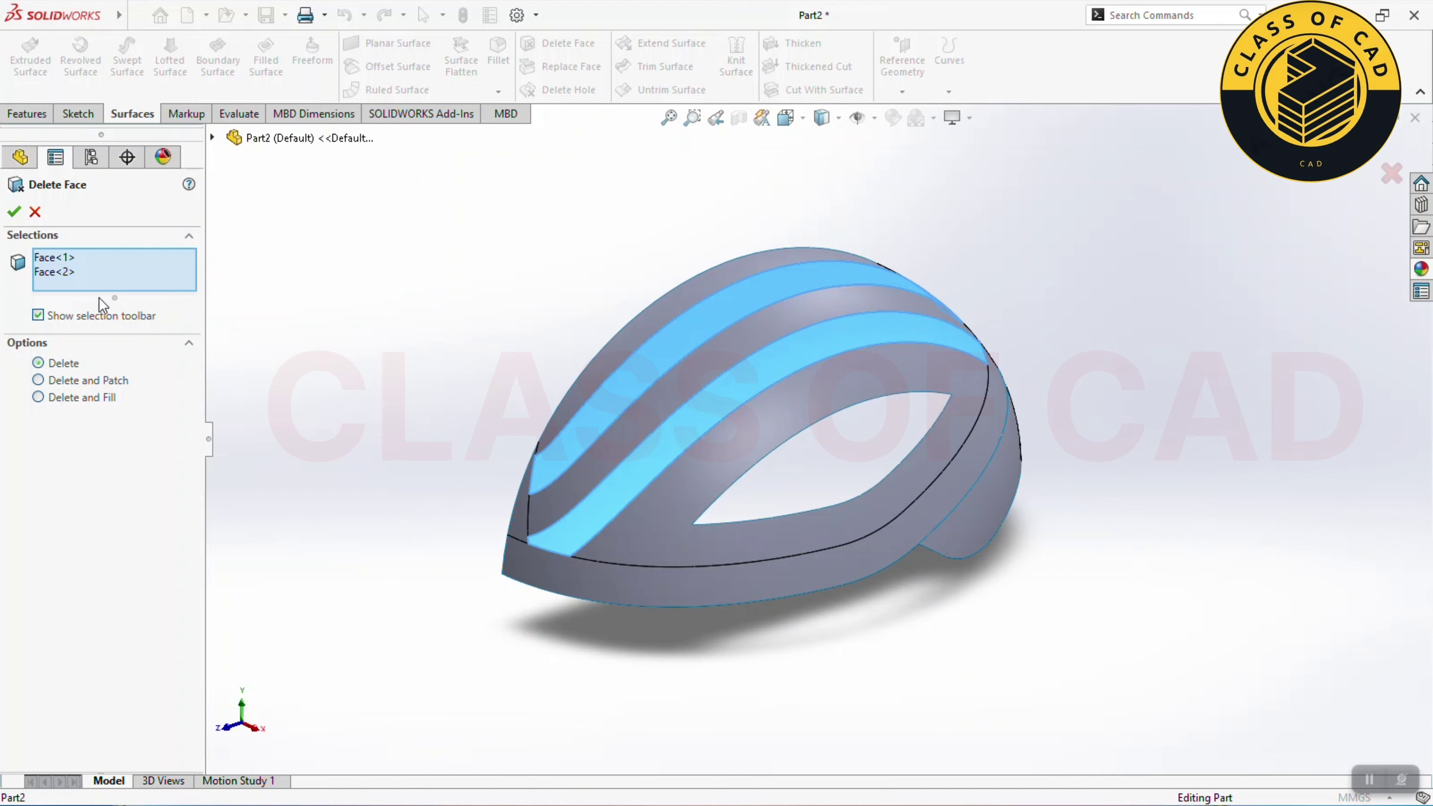
{"action": "key", "text": "Return"}
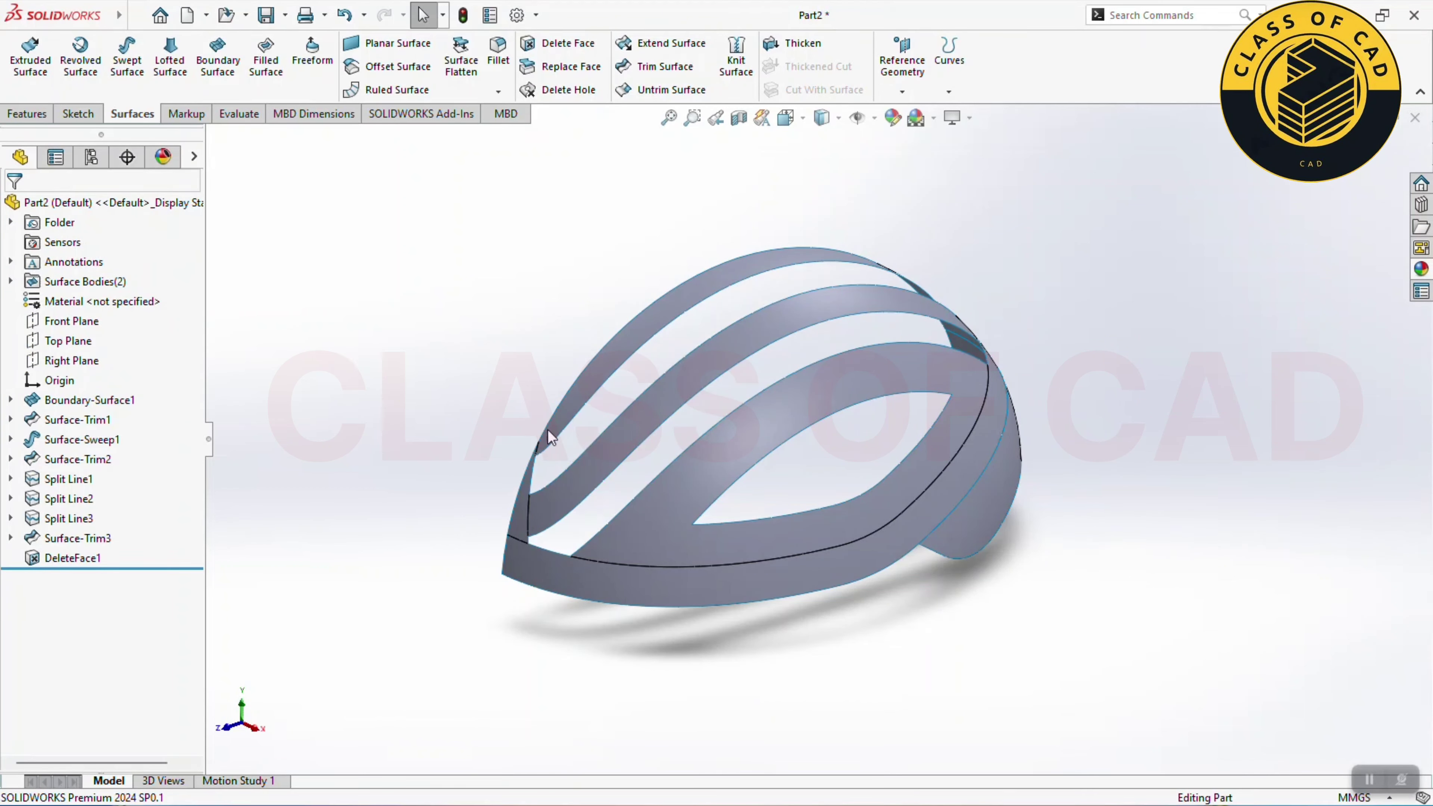
{"action": "middle_click_drag", "start_coordinate": [553, 435], "coordinate": [598, 446]}
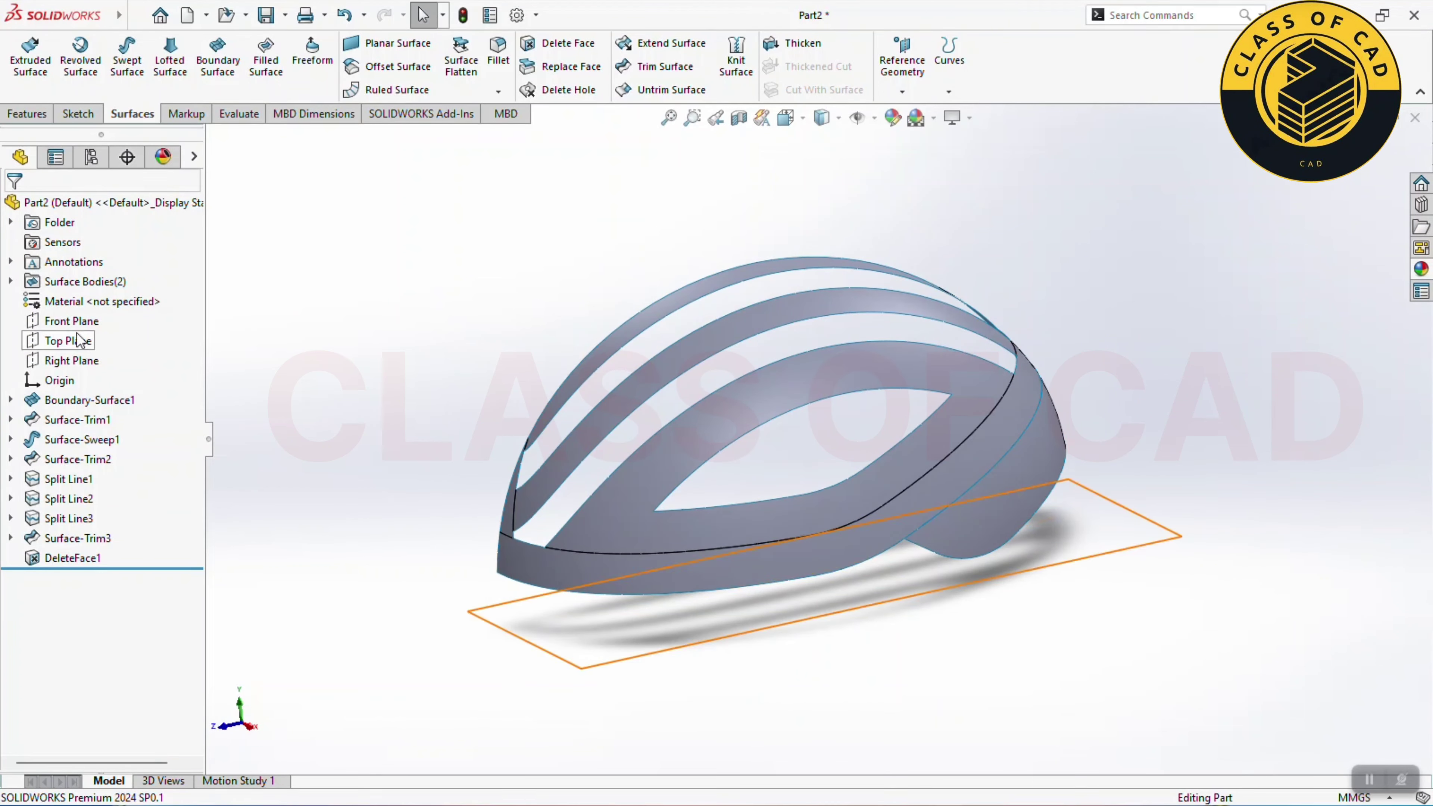
Step: Start a new sketch on the Front Plane, zoomed to the helmet's edge
{"action": "left_click", "coordinate": [71, 321]}
{"action": "left_click", "coordinate": [93, 310]}
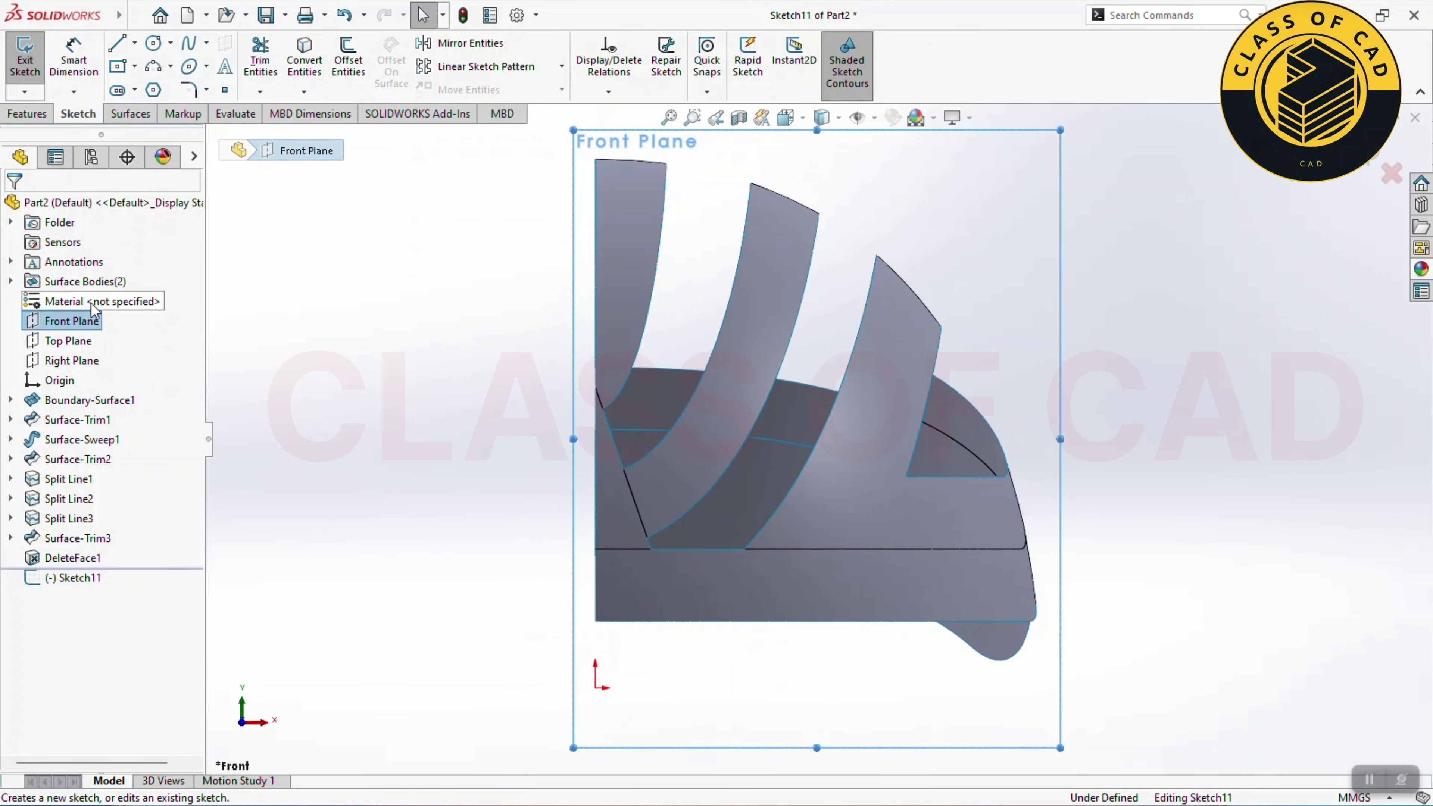
{"action": "scroll", "coordinate": [843, 532], "scroll_direction": "down", "scroll_amount": 2}
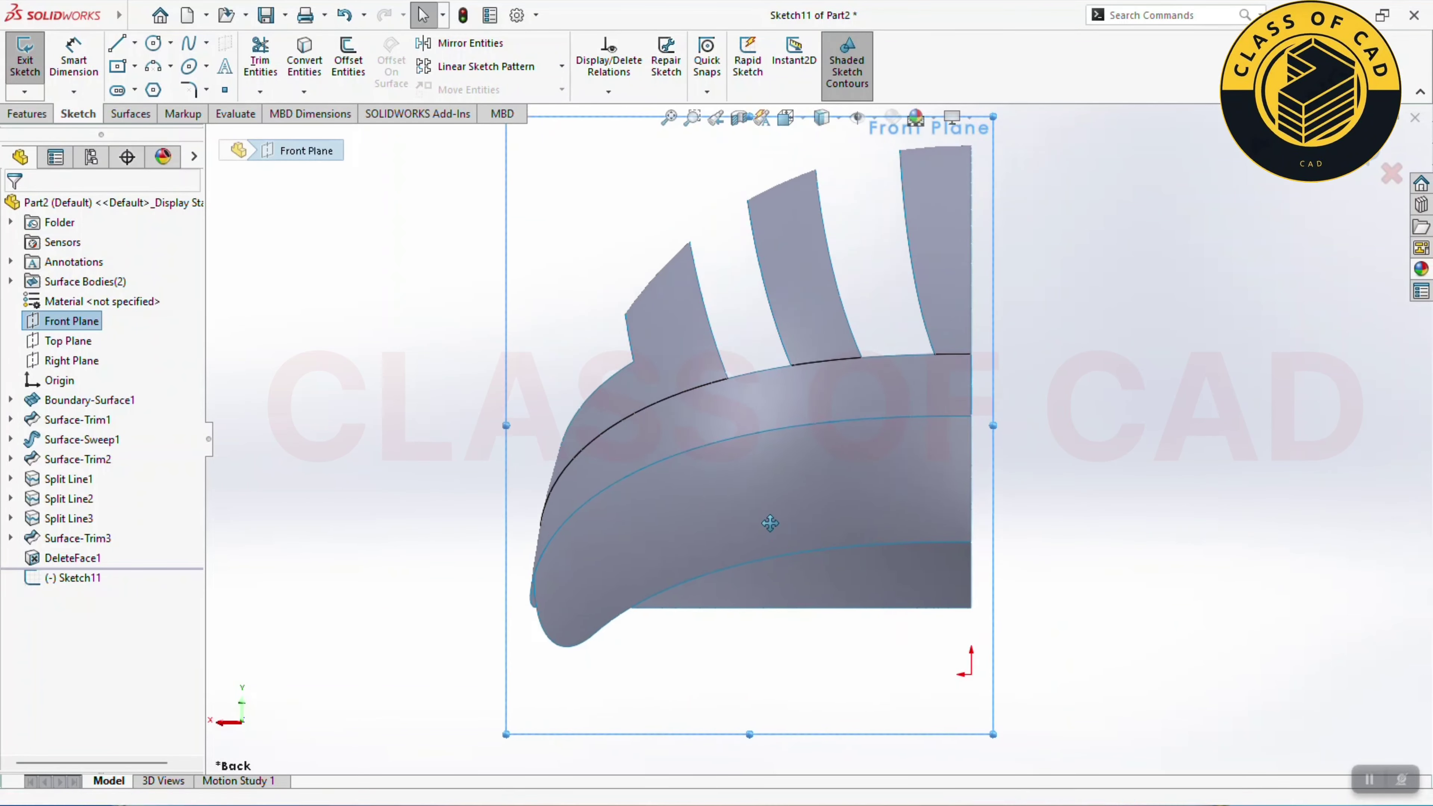
{"action": "scroll", "coordinate": [780, 495], "scroll_direction": "down", "scroll_amount": 2}
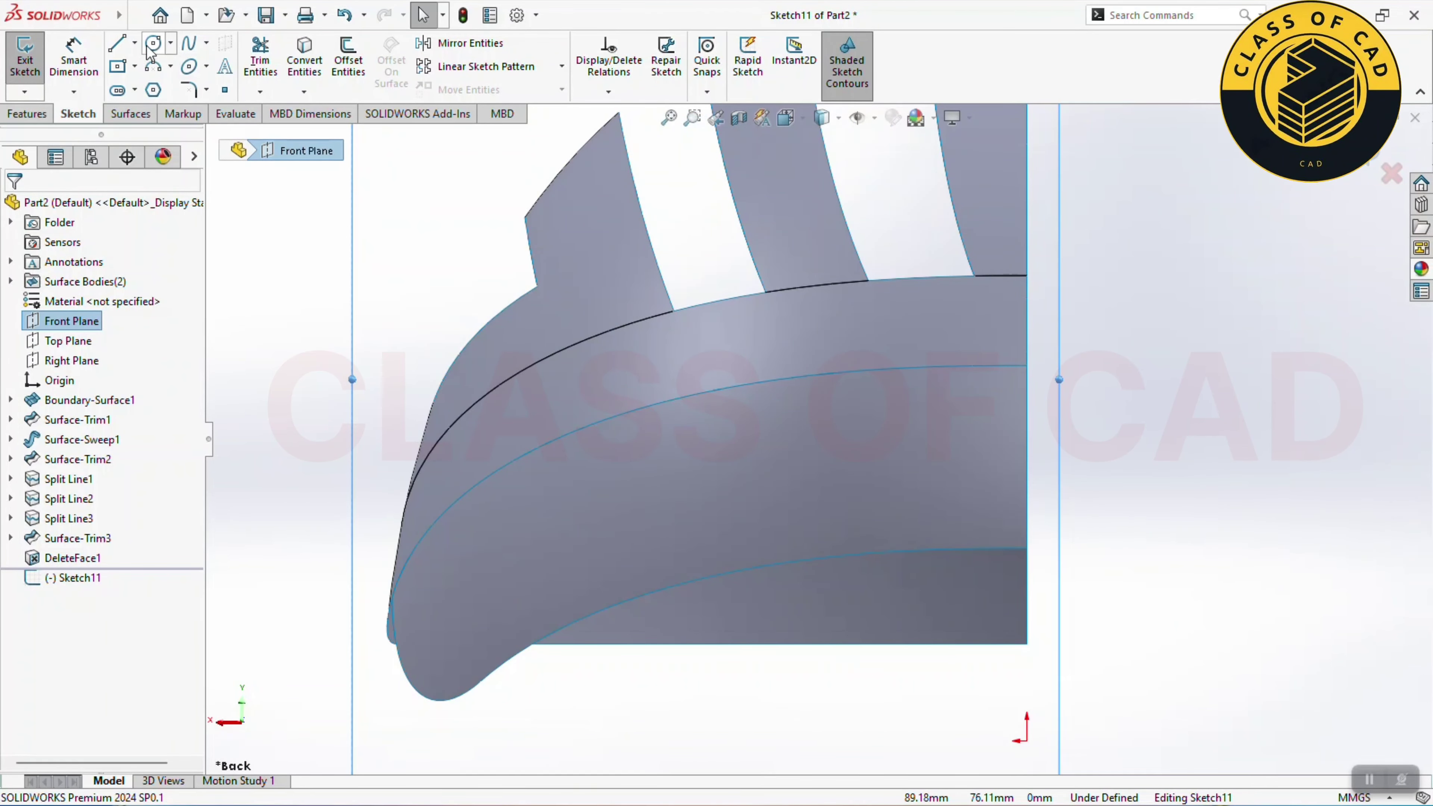
{"action": "left_click", "coordinate": [115, 46]}
{"action": "middle_click_drag", "start_coordinate": [966, 480], "coordinate": [778, 474], "text": "ctrl"}
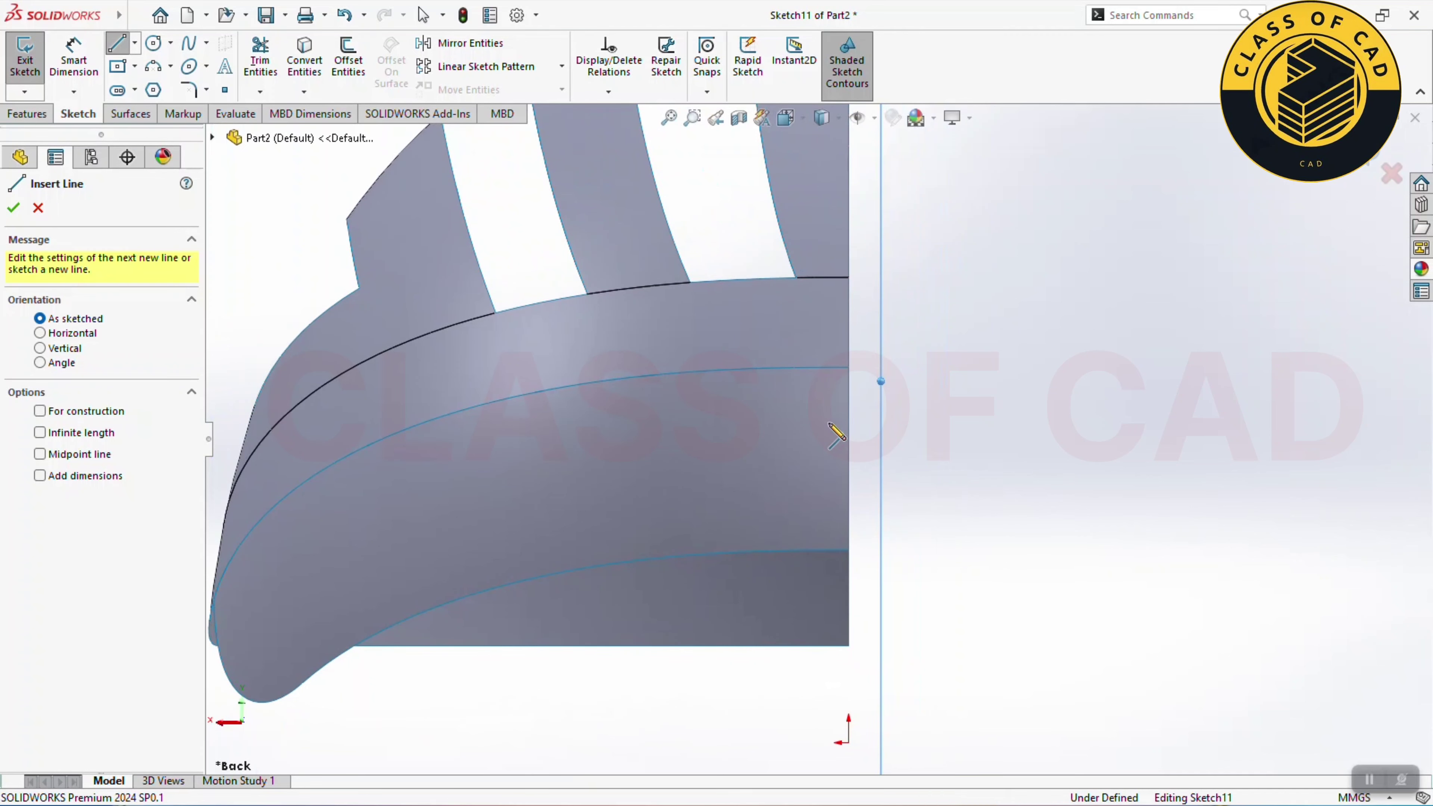
Step: Draw an angled, a vertical and a second angled line forming a wedge meeting the helmet edge
{"action": "left_click", "coordinate": [847, 411]}
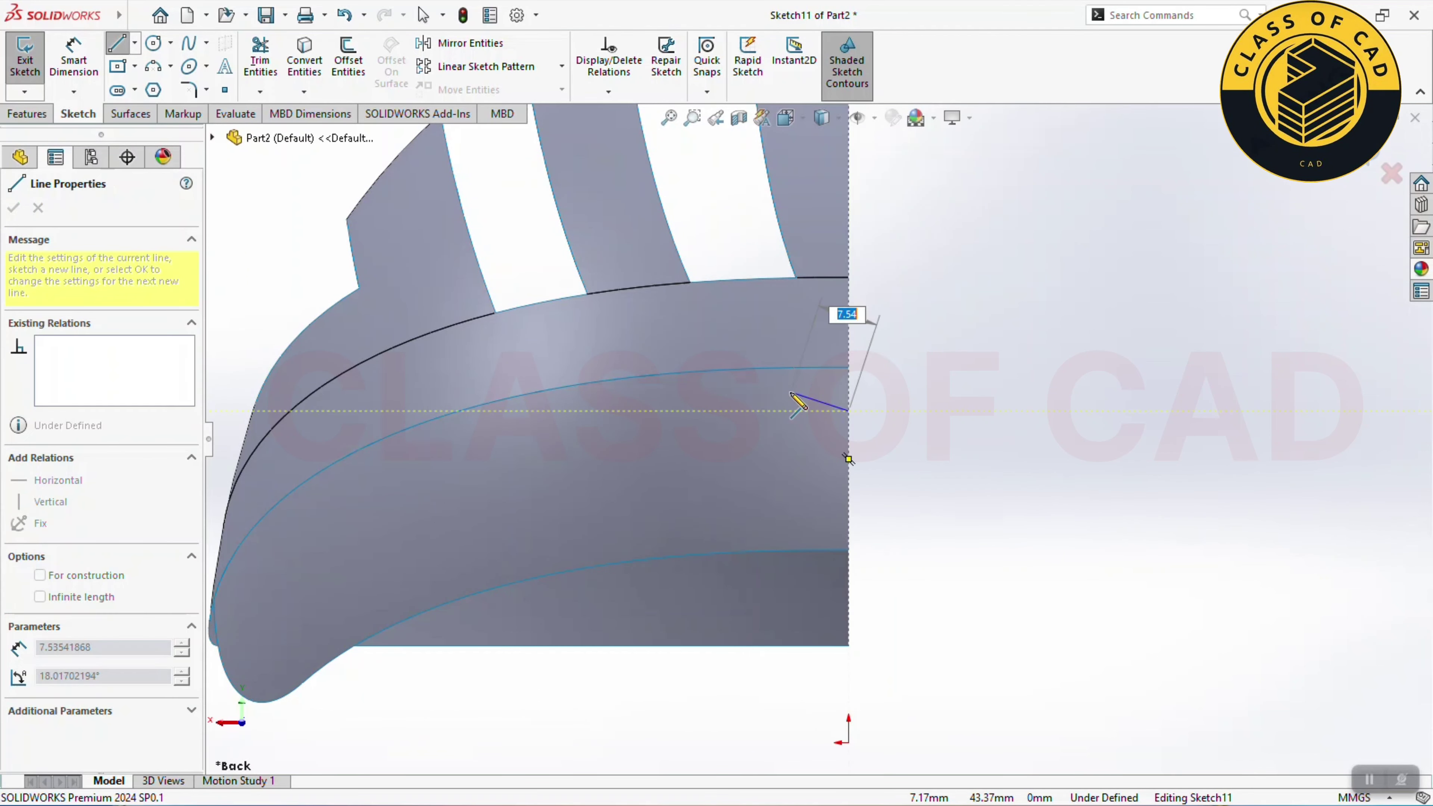
{"action": "left_click", "coordinate": [768, 388]}
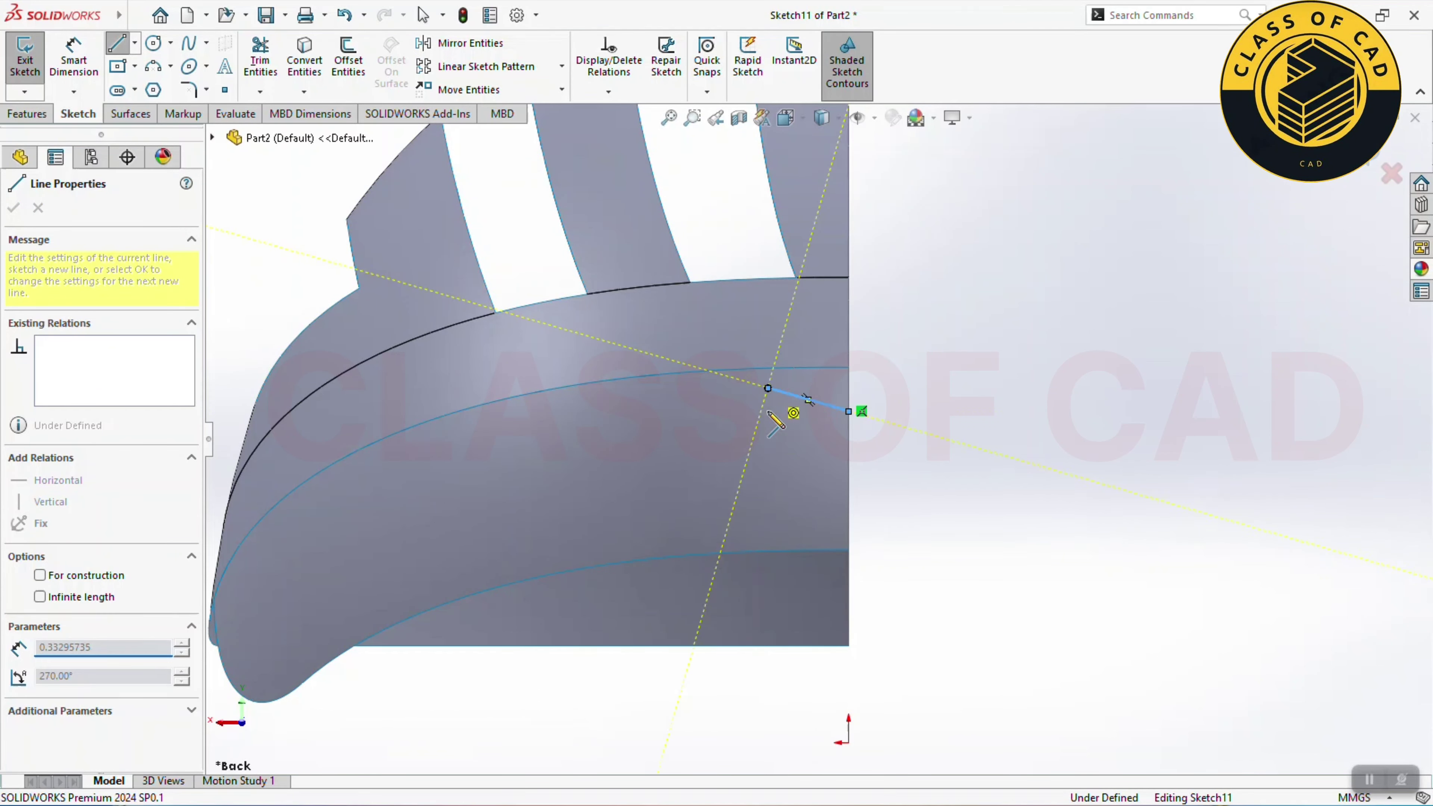
{"action": "left_click", "coordinate": [768, 518]}
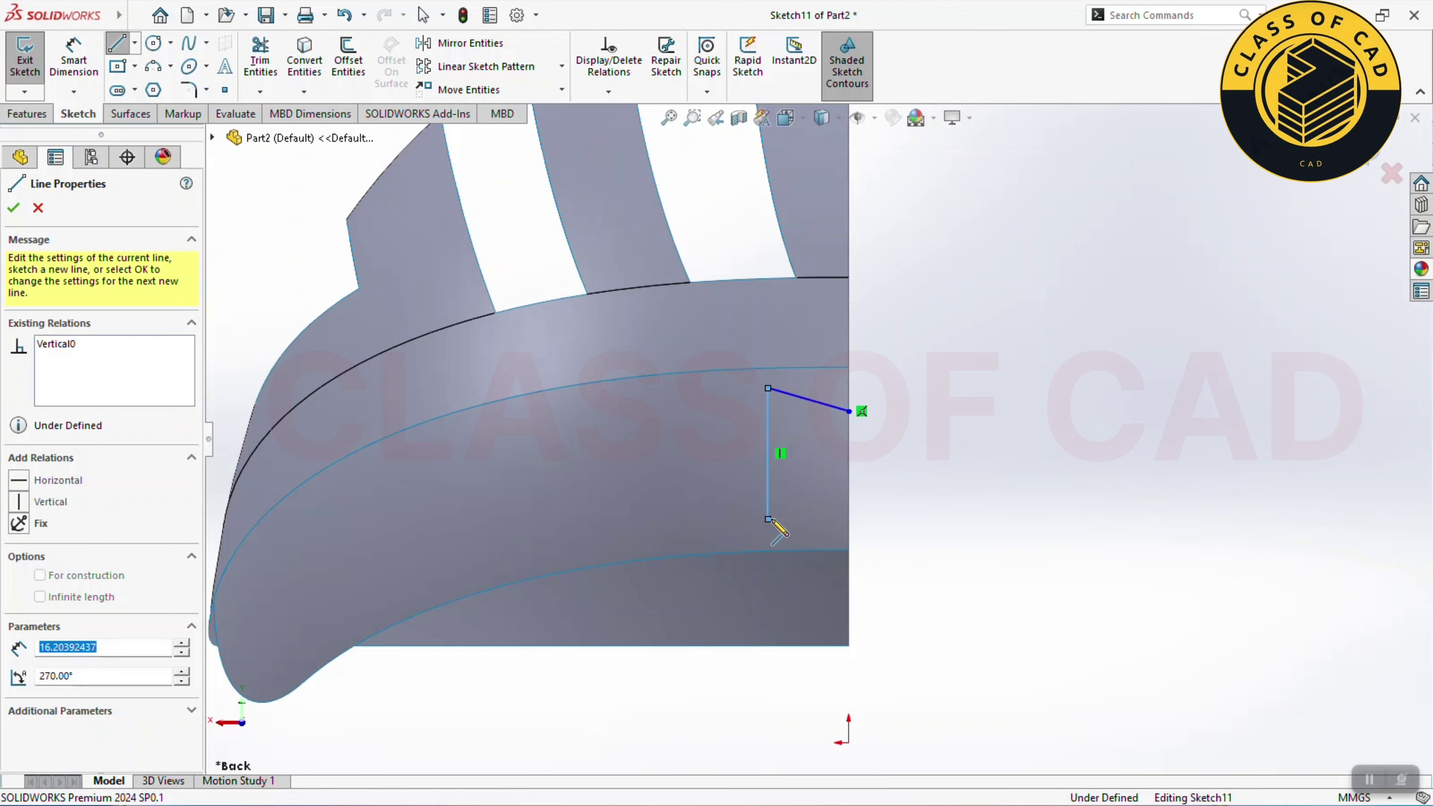
{"action": "left_click", "coordinate": [848, 484]}
{"action": "right_click", "coordinate": [895, 508]}
{"action": "left_click", "coordinate": [903, 527]}
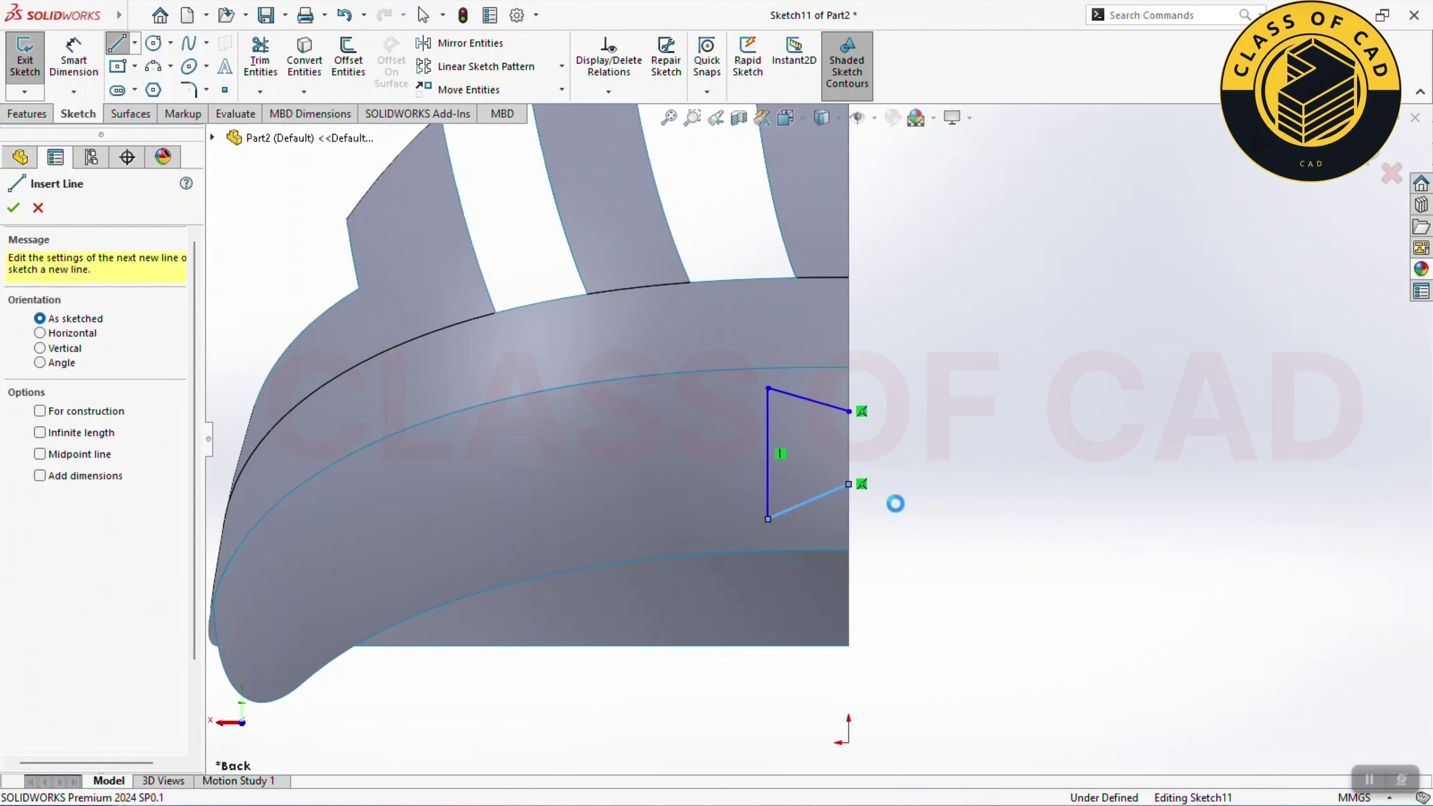
{"action": "key", "text": "Escape"}
Step: Round the wedge's two inner corners with 2 mm sketch fillets
{"action": "left_click", "coordinate": [198, 91]}
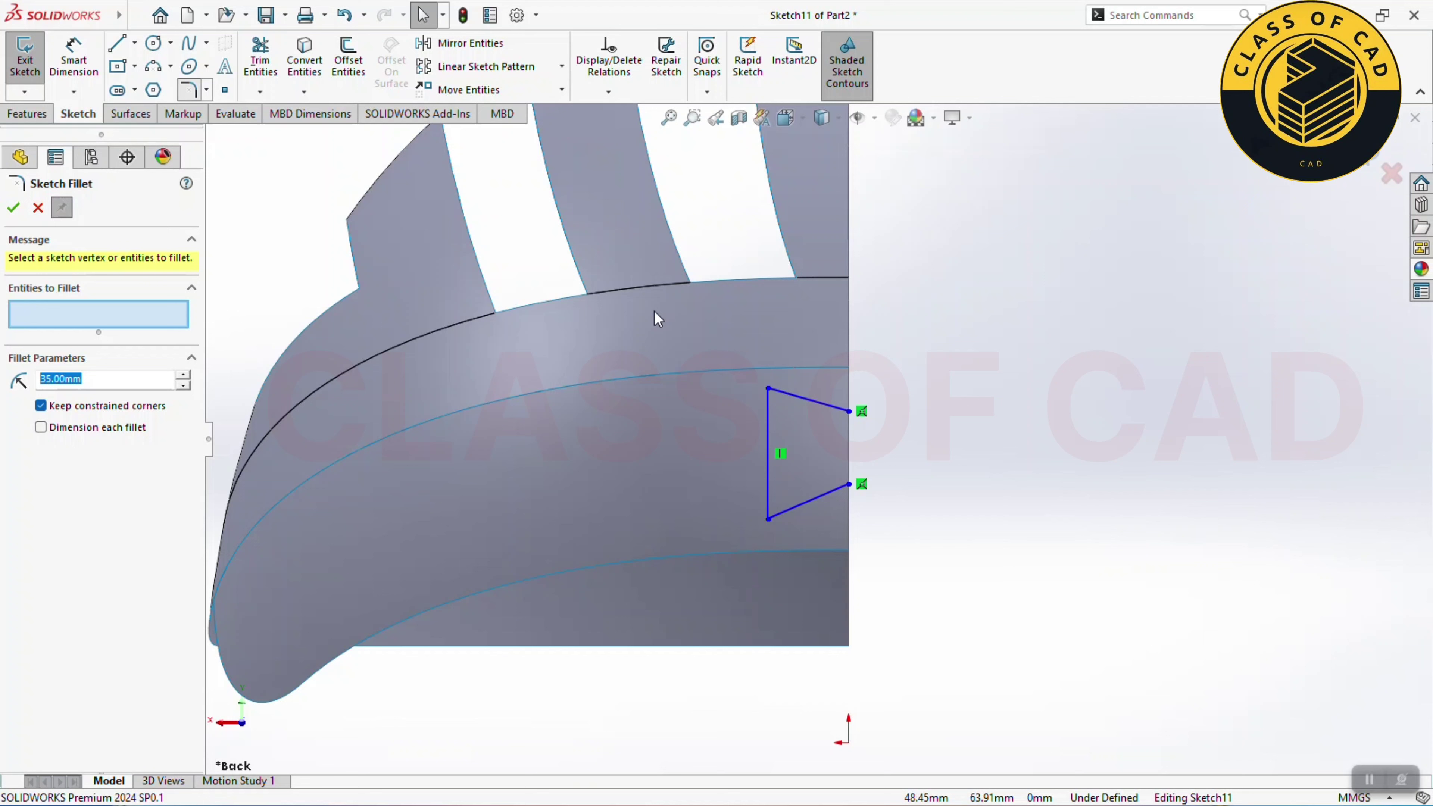
{"action": "left_click", "coordinate": [769, 389]}
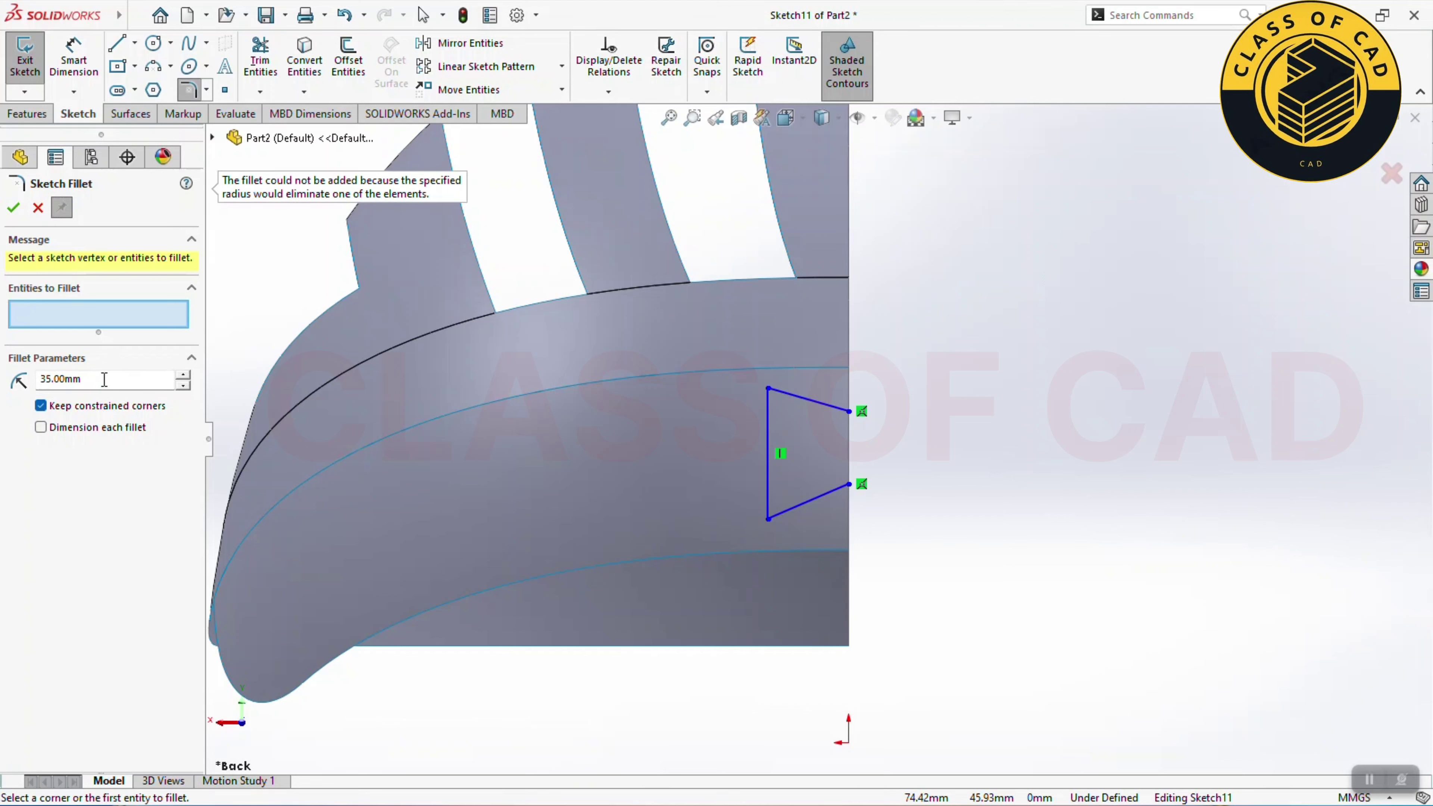
{"action": "type", "text": "2"}
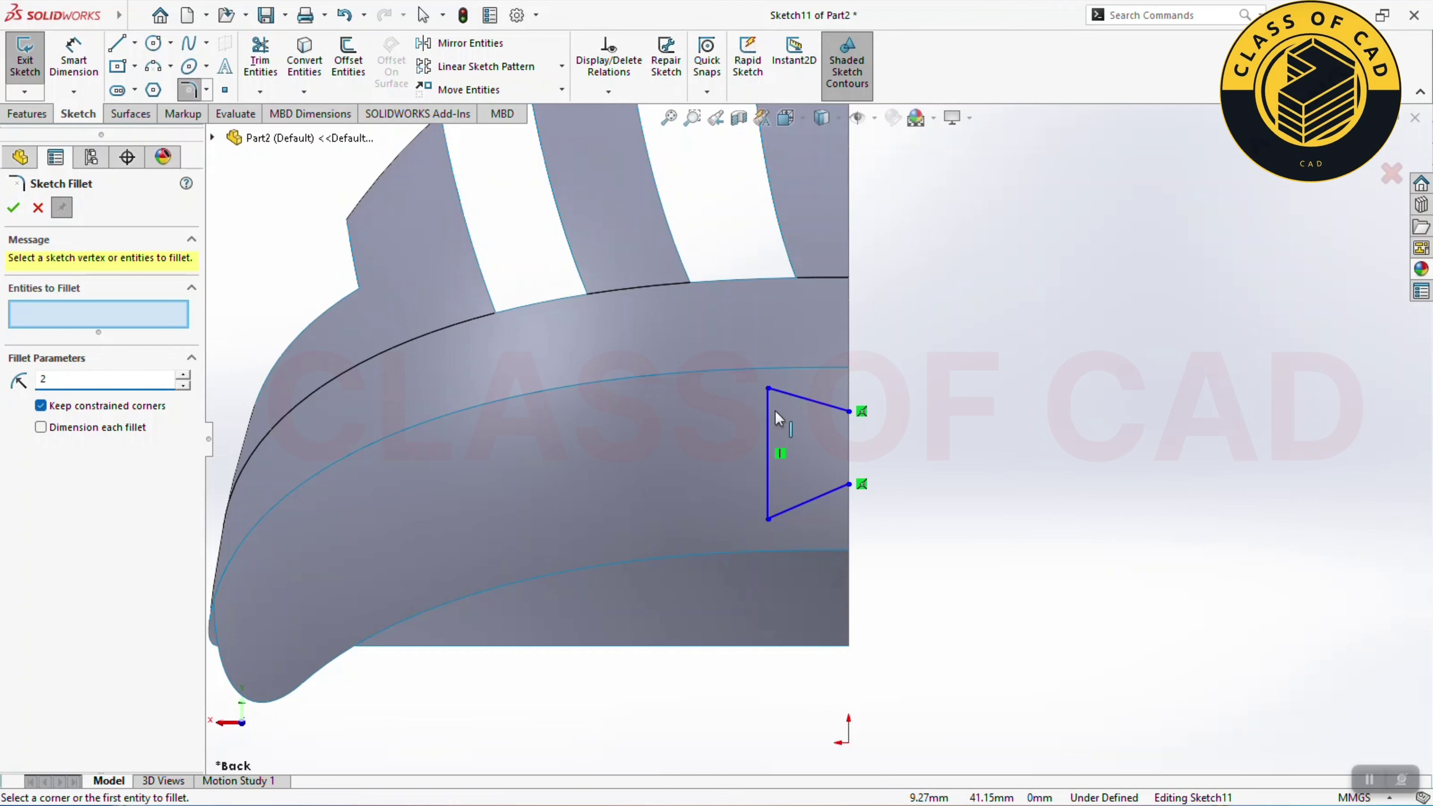
{"action": "left_click", "coordinate": [770, 421]}
{"action": "left_click", "coordinate": [798, 505]}
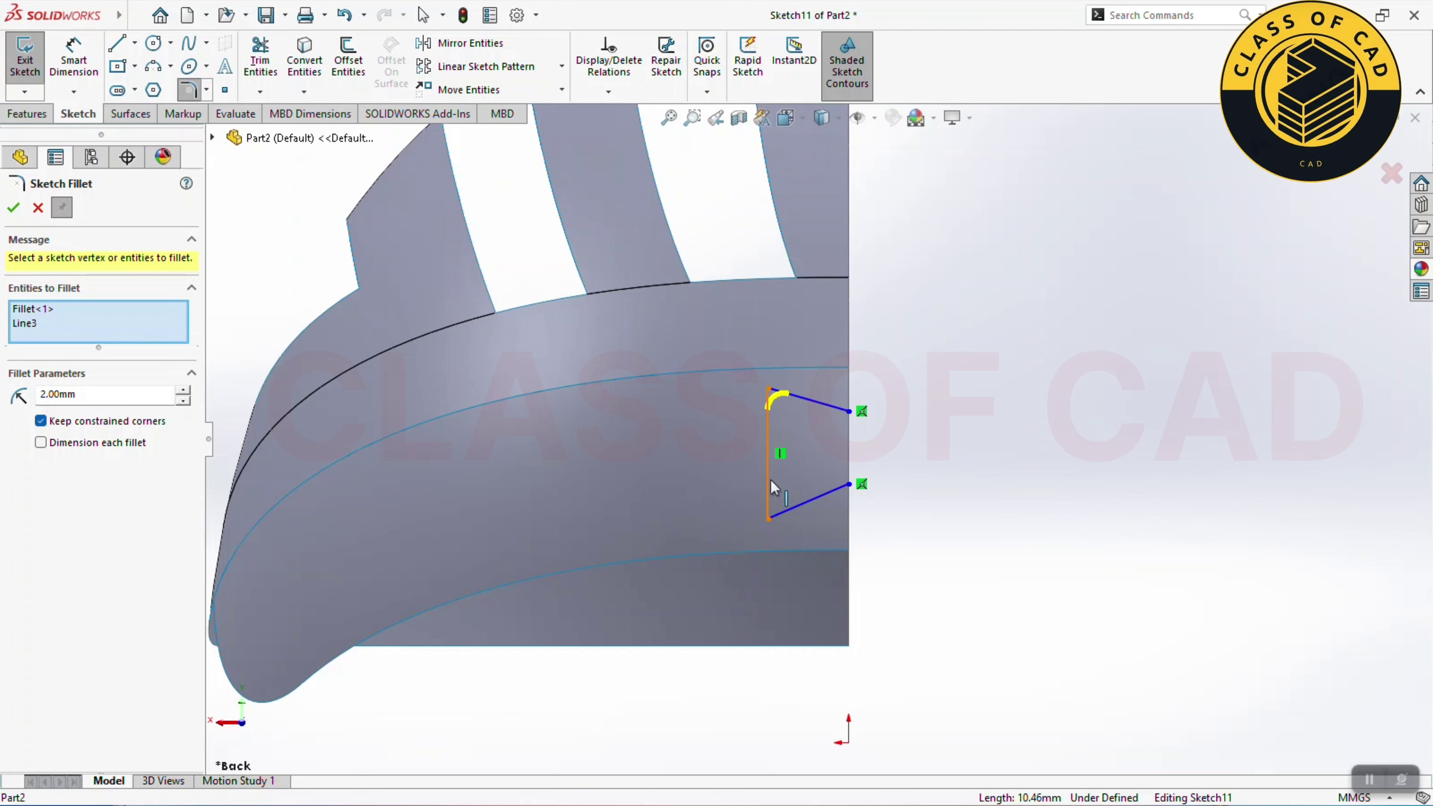
{"action": "left_click", "coordinate": [14, 209]}
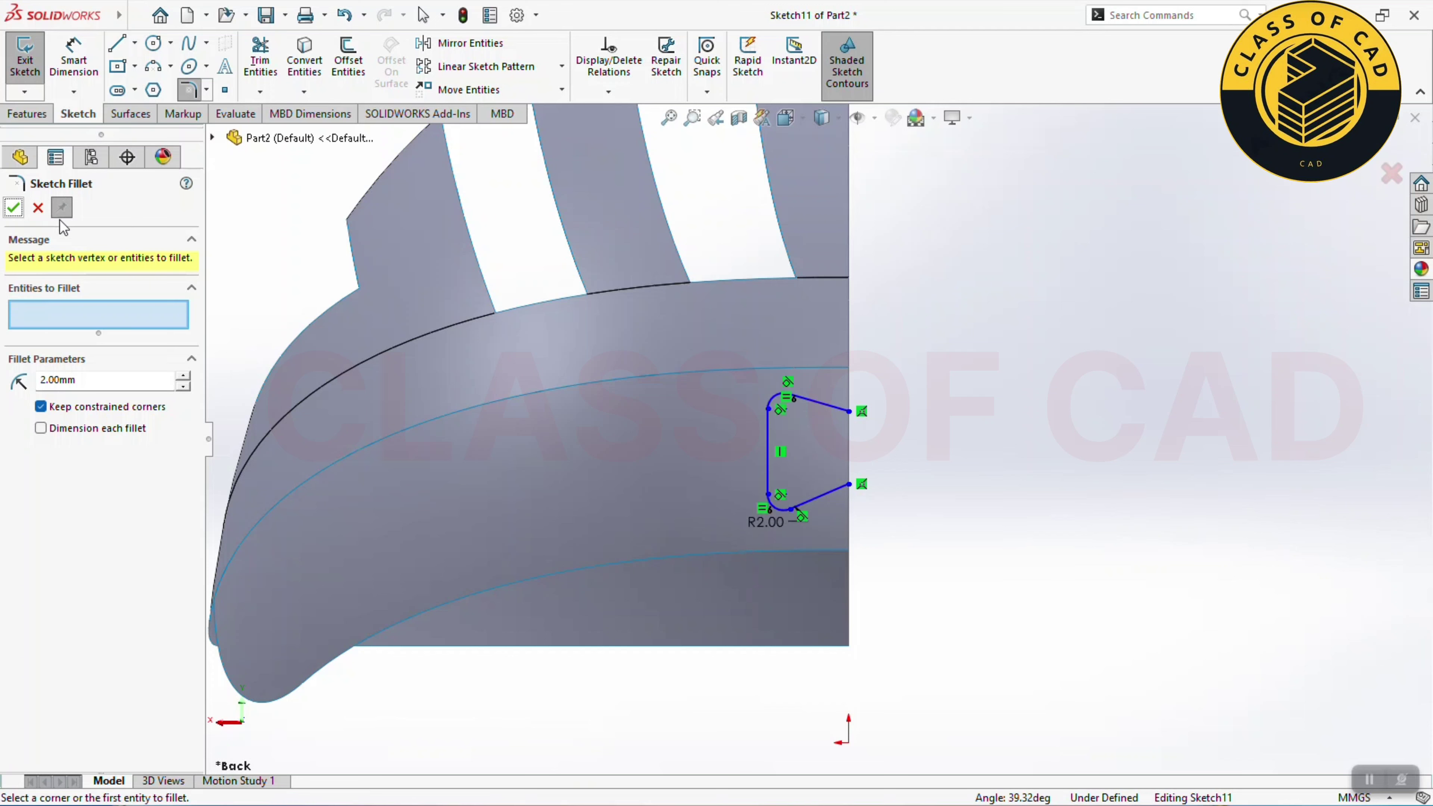
Step: Dimension the lower edge endpoint 32 mm above the origin
{"action": "left_click", "coordinate": [91, 74]}
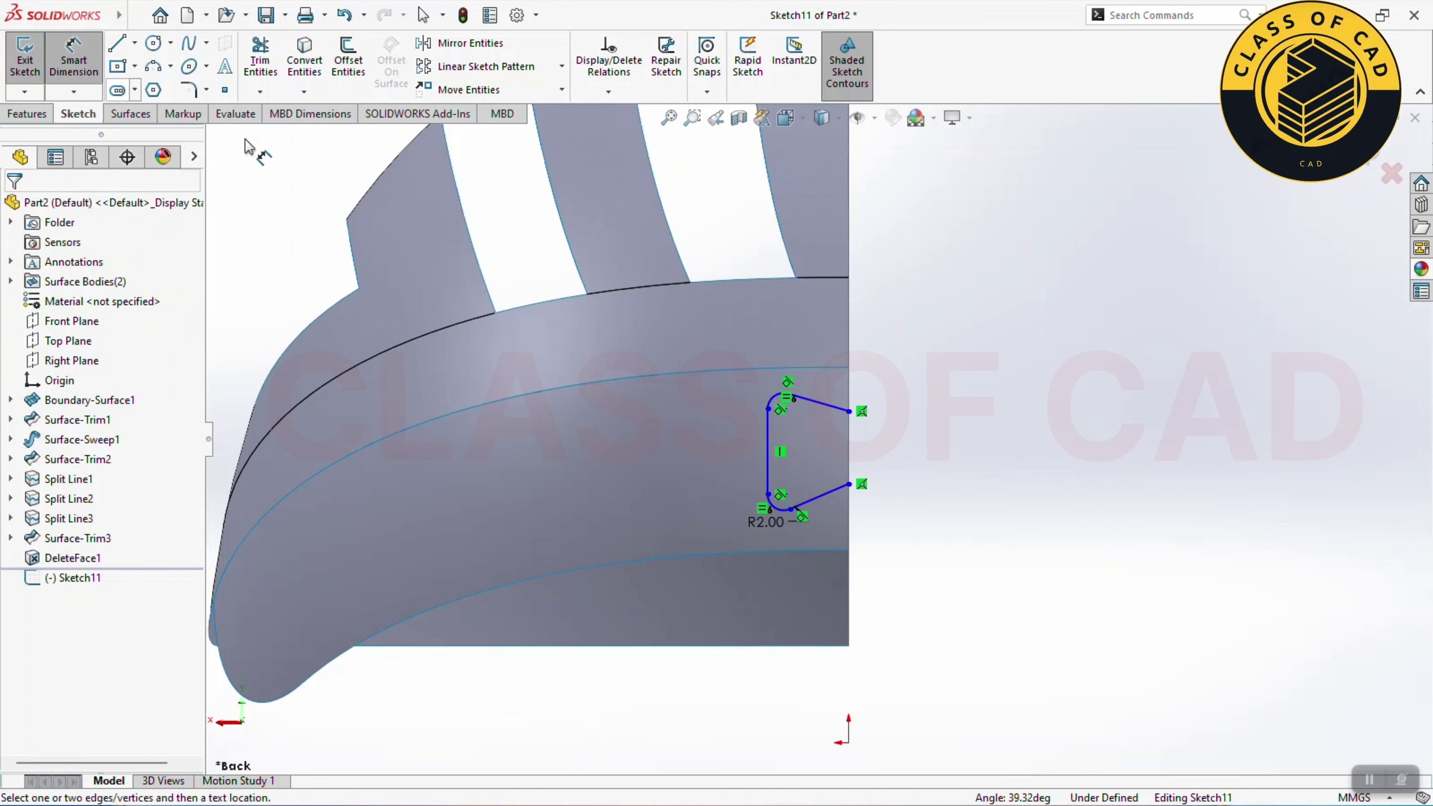
{"action": "left_click", "coordinate": [847, 484]}
{"action": "left_click", "coordinate": [850, 743]}
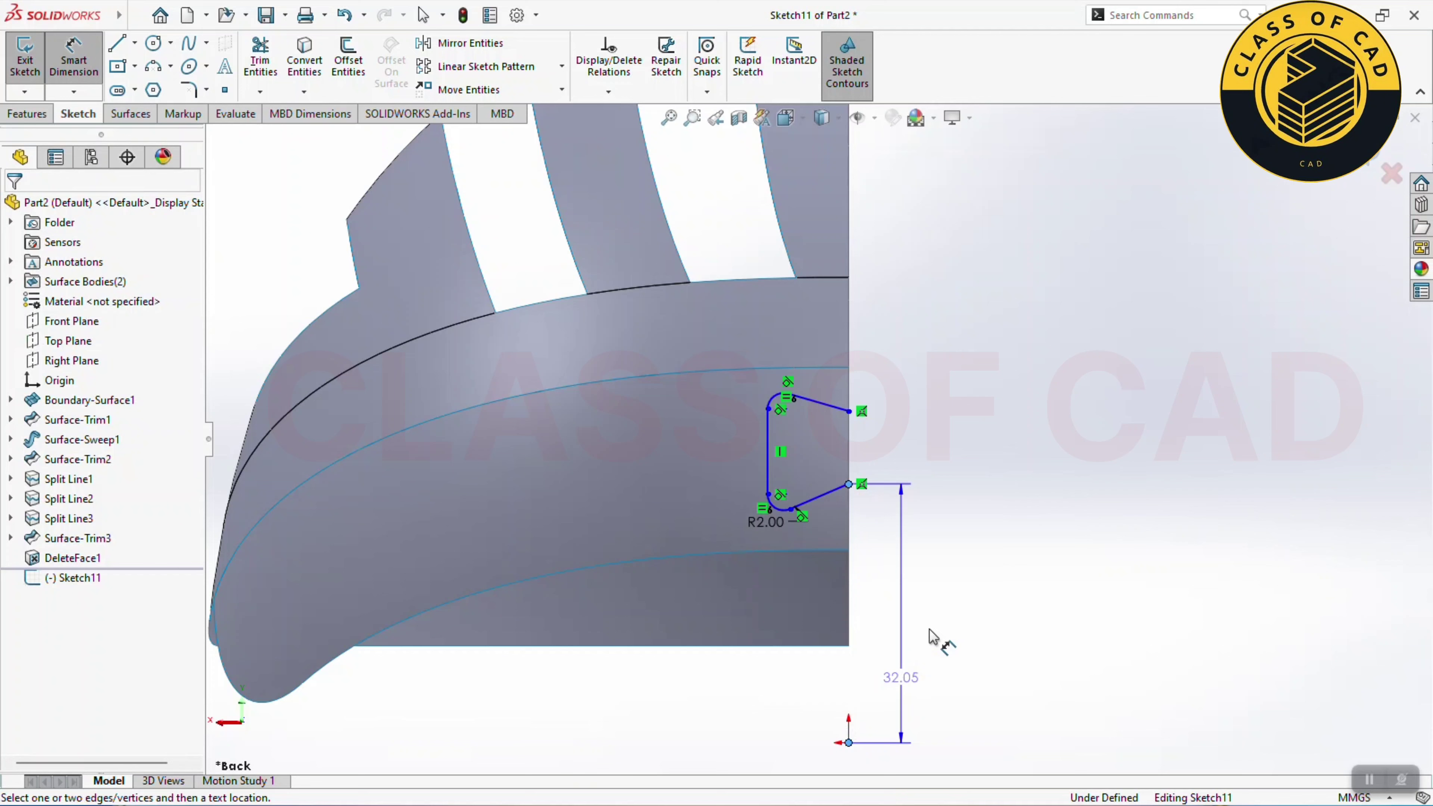
{"action": "left_click", "coordinate": [1025, 643]}
{"action": "key", "text": "Return"}
Step: Set the gap between edge endpoints and the vertical side length both to 10 mm
{"action": "left_click", "coordinate": [851, 485]}
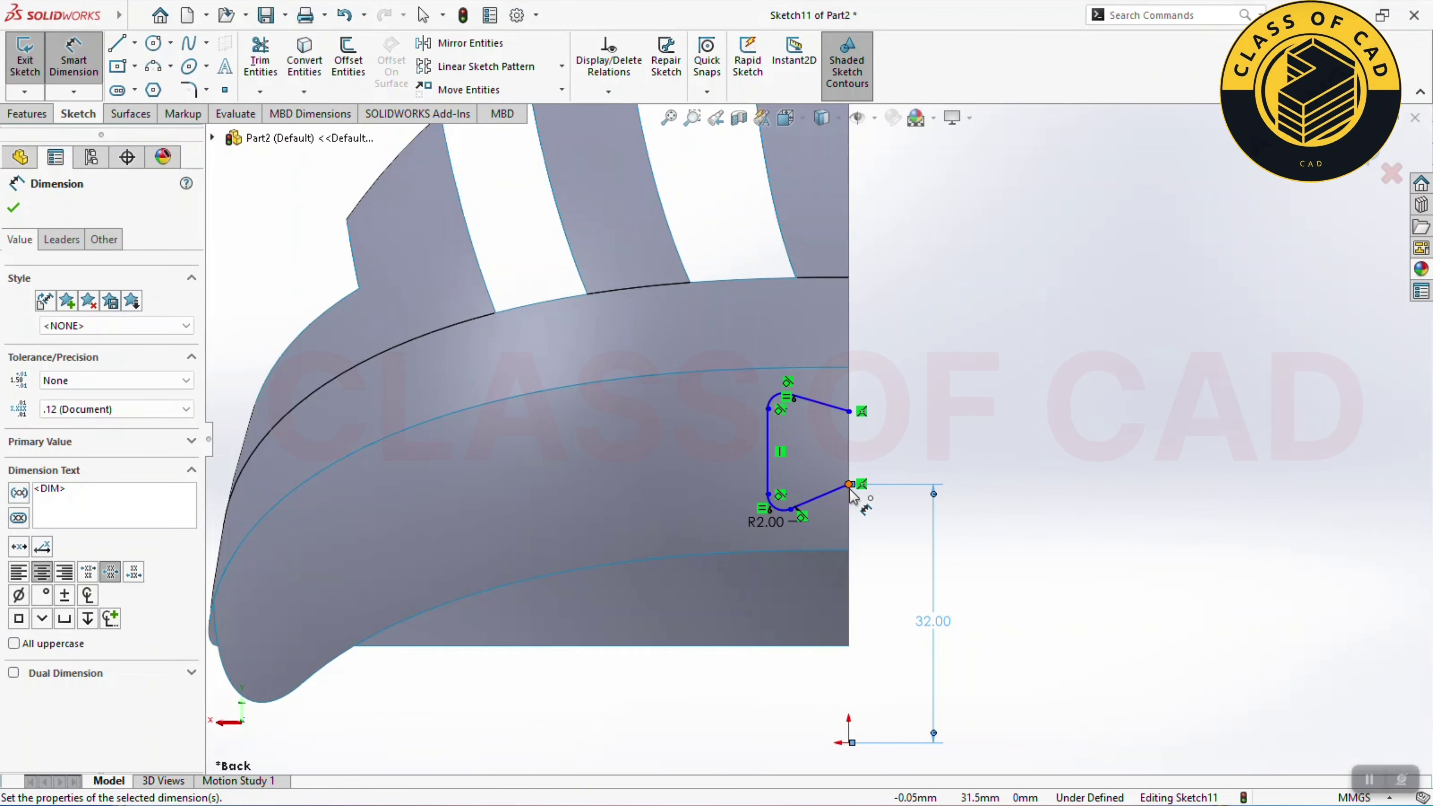
{"action": "left_click", "coordinate": [852, 414]}
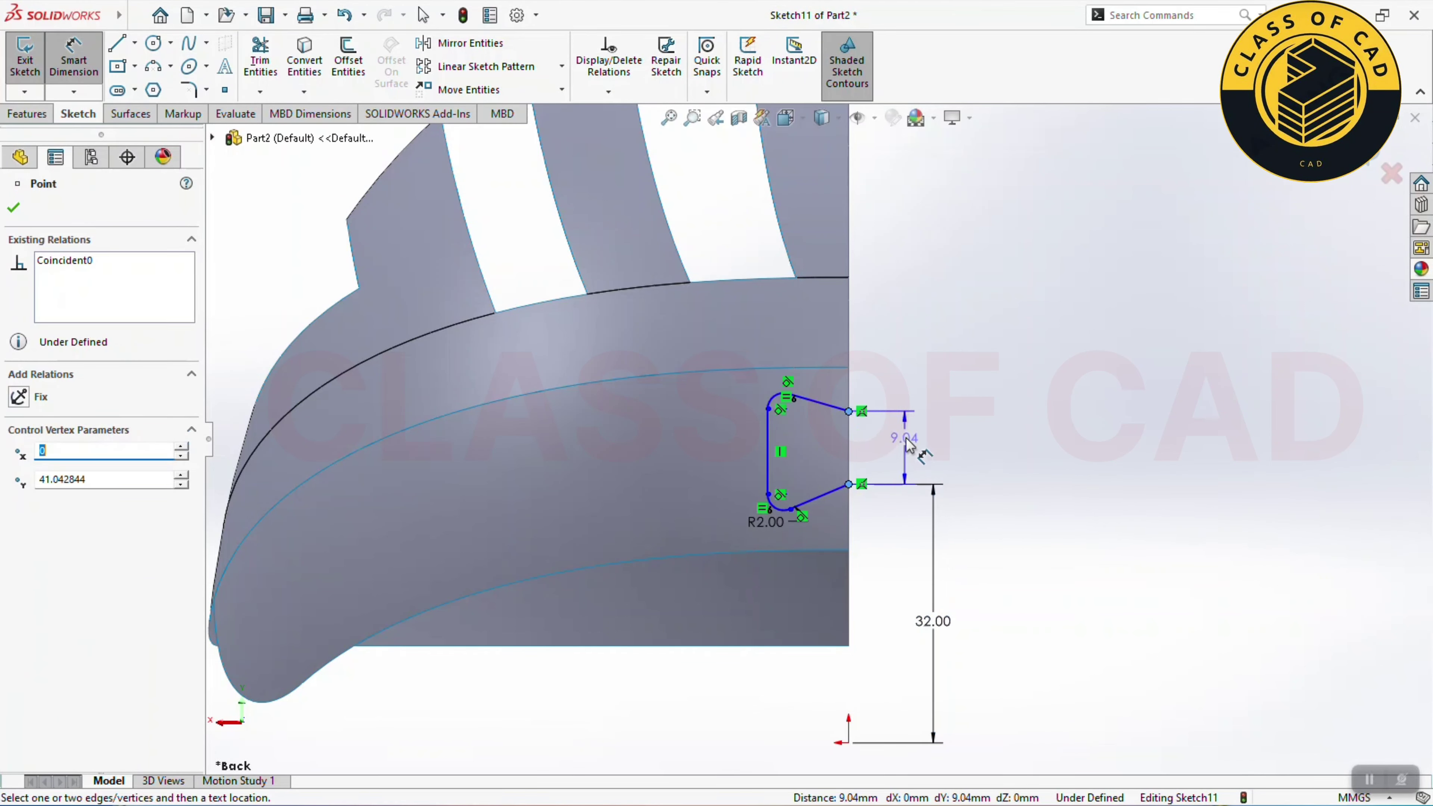
{"action": "left_click", "coordinate": [968, 469]}
{"action": "type", "text": "10"}
{"action": "key", "text": "Return"}
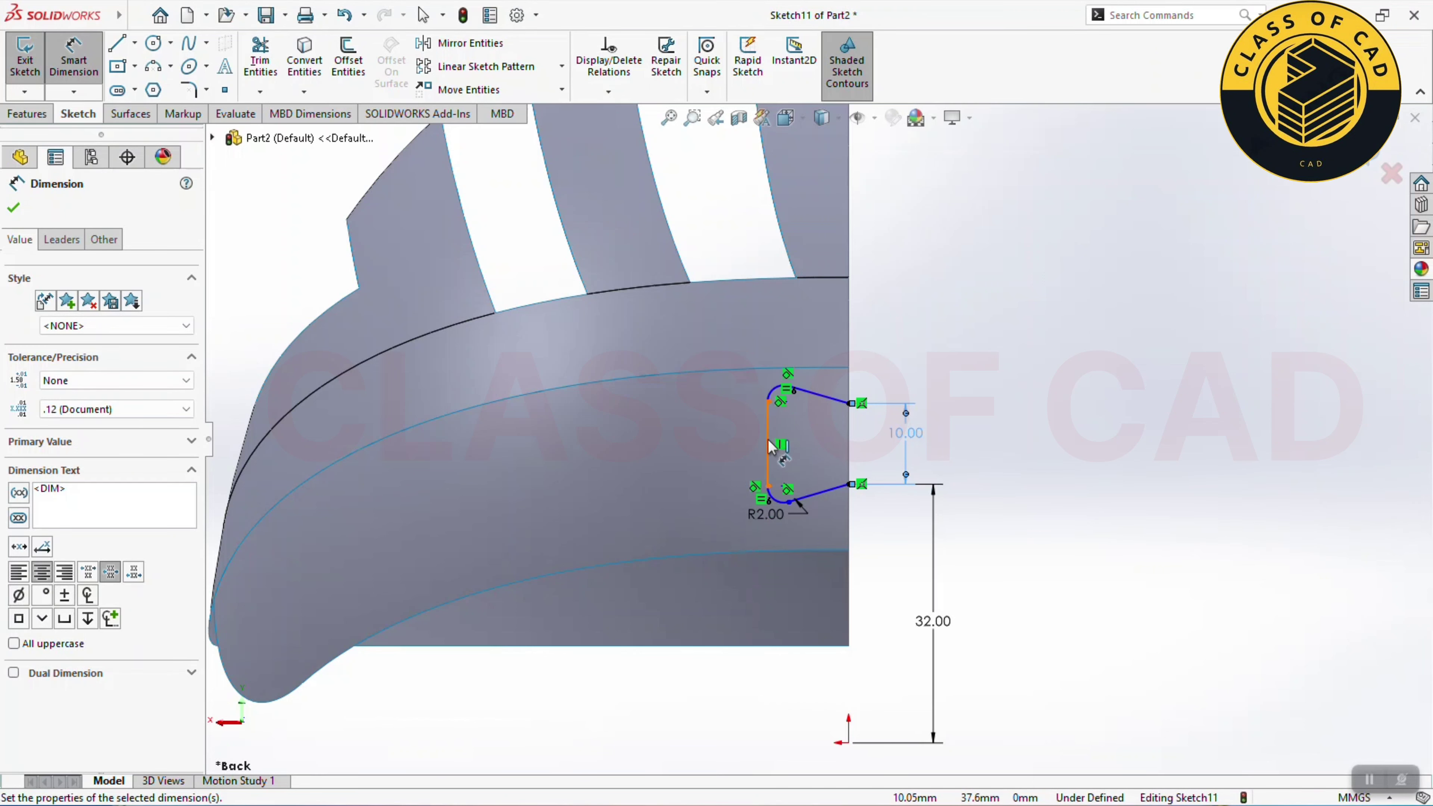
{"action": "left_click", "coordinate": [769, 446]}
{"action": "left_click", "coordinate": [832, 454]}
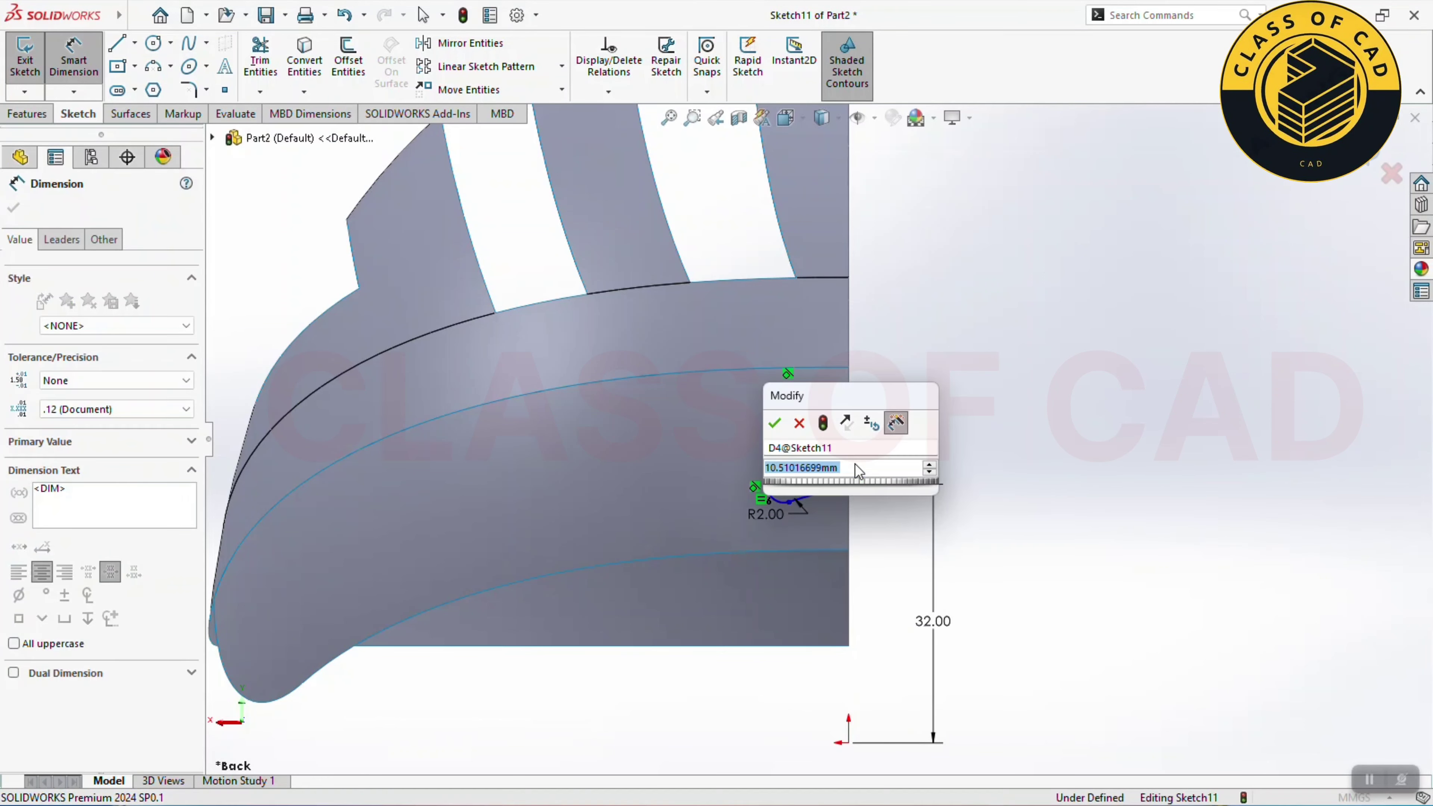
{"action": "type", "text": "10"}
{"action": "key", "text": "Return"}
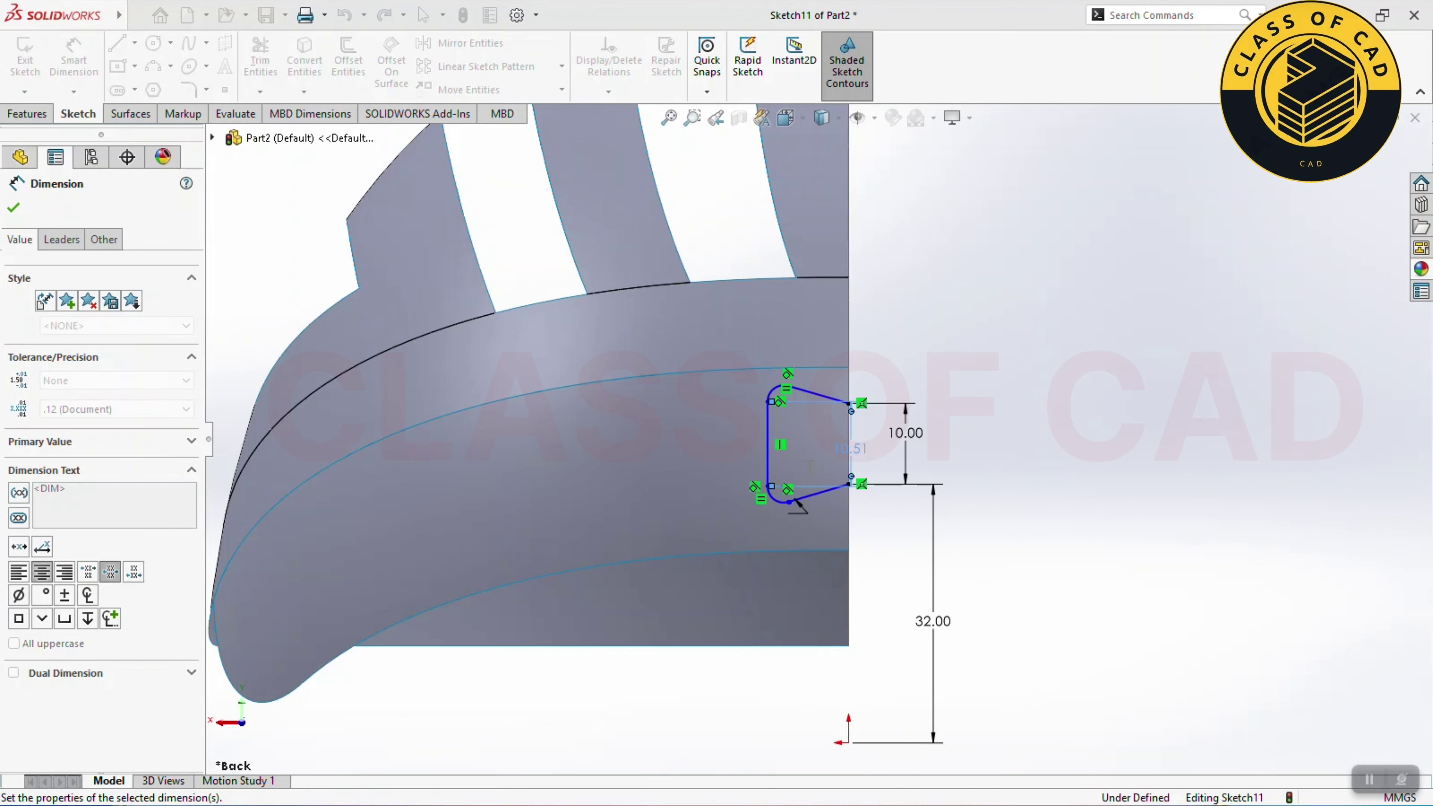
Step: Dimension the vent width to 10 mm, cancelling a stray fillet-point measurement
{"action": "left_click", "coordinate": [853, 423]}
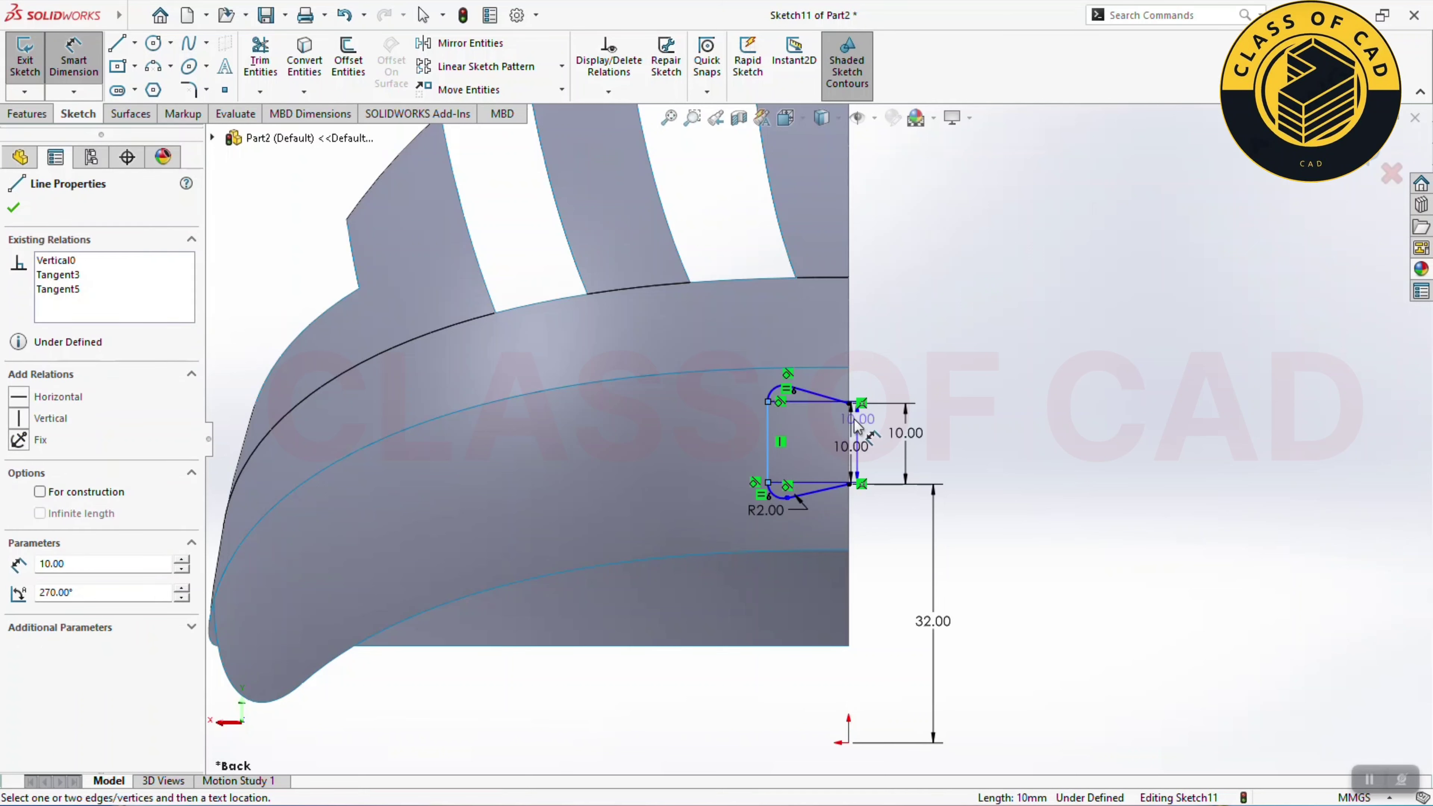
{"action": "left_click", "coordinate": [852, 402]}
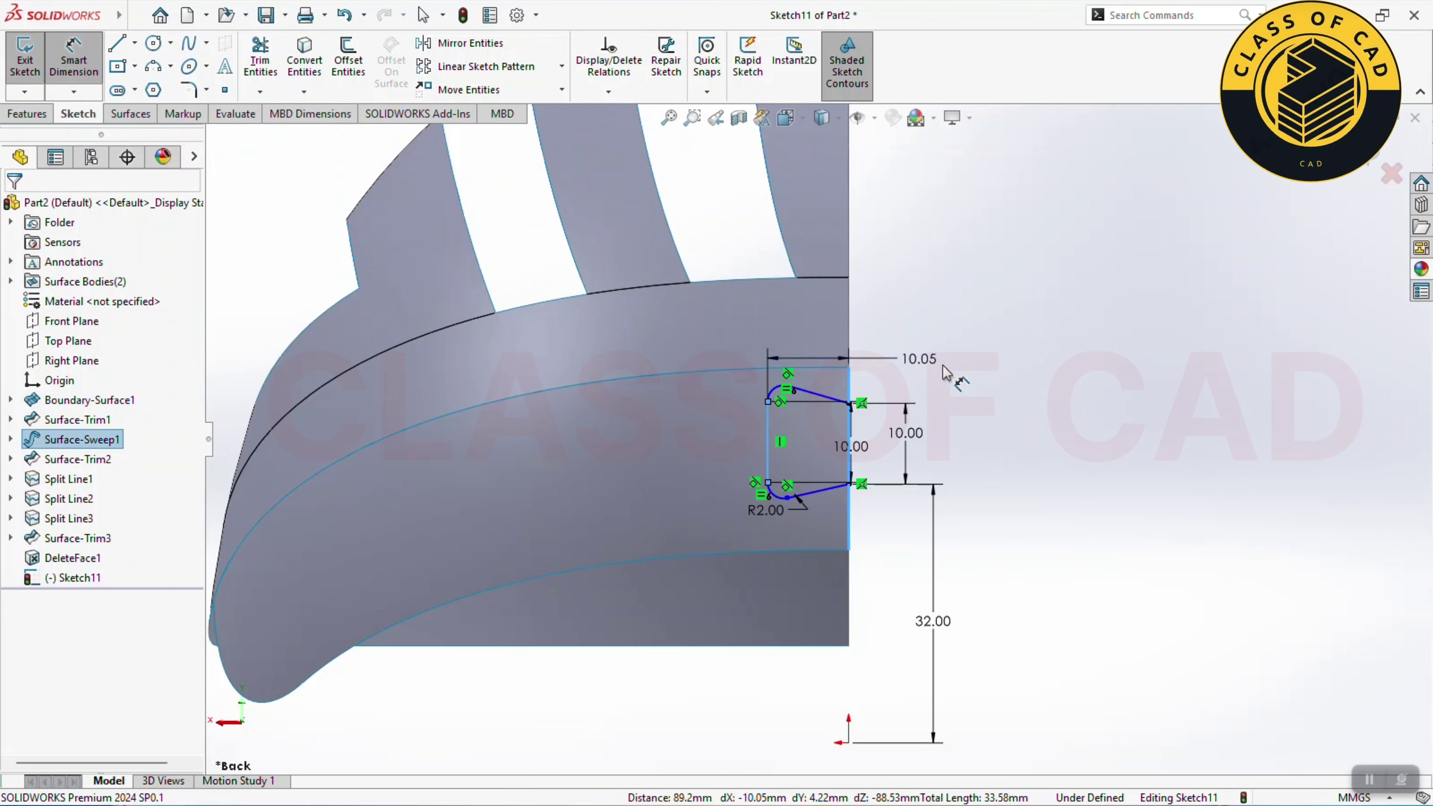
{"action": "left_click", "coordinate": [945, 372]}
{"action": "type", "text": "10"}
{"action": "key", "text": "Return"}
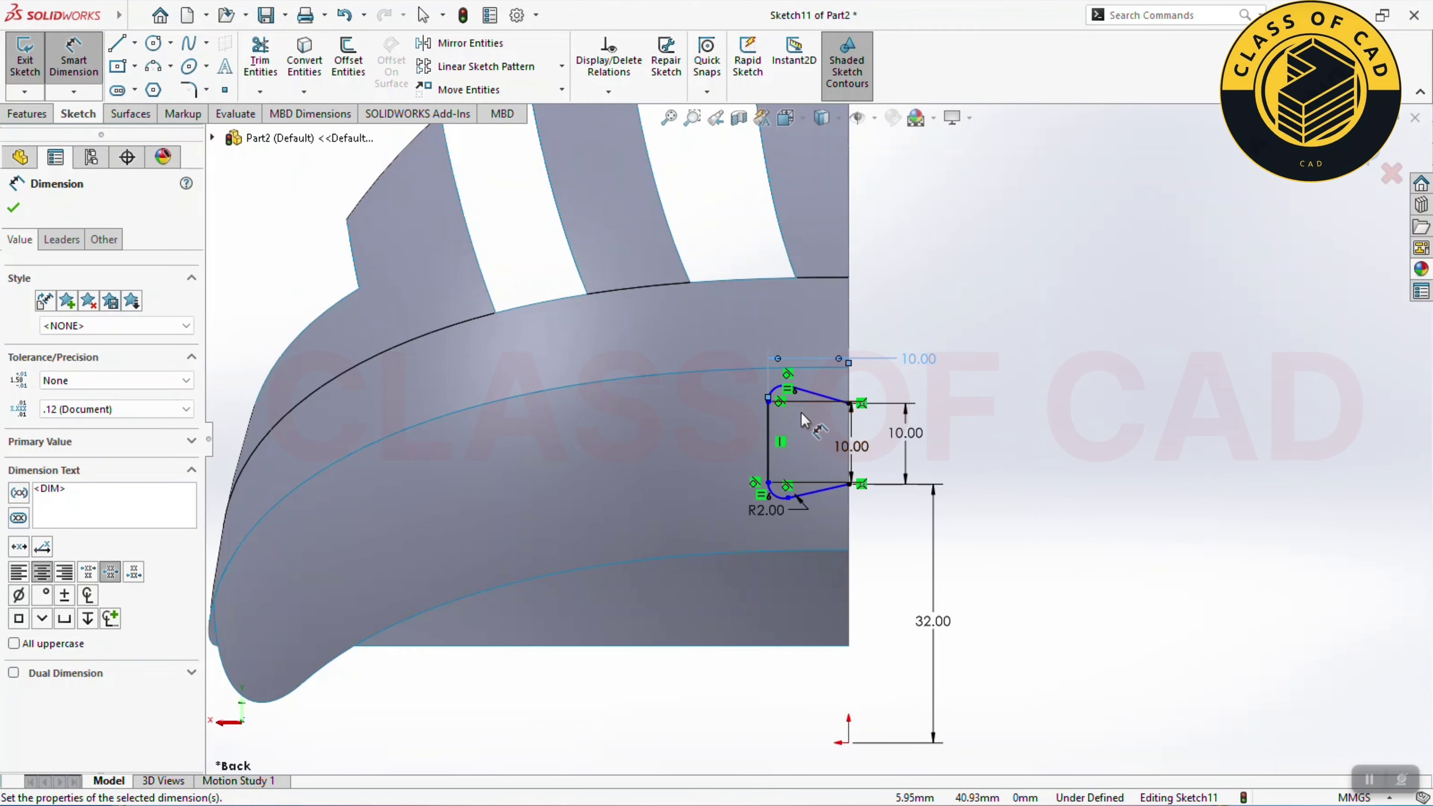
{"action": "left_click", "coordinate": [785, 402]}
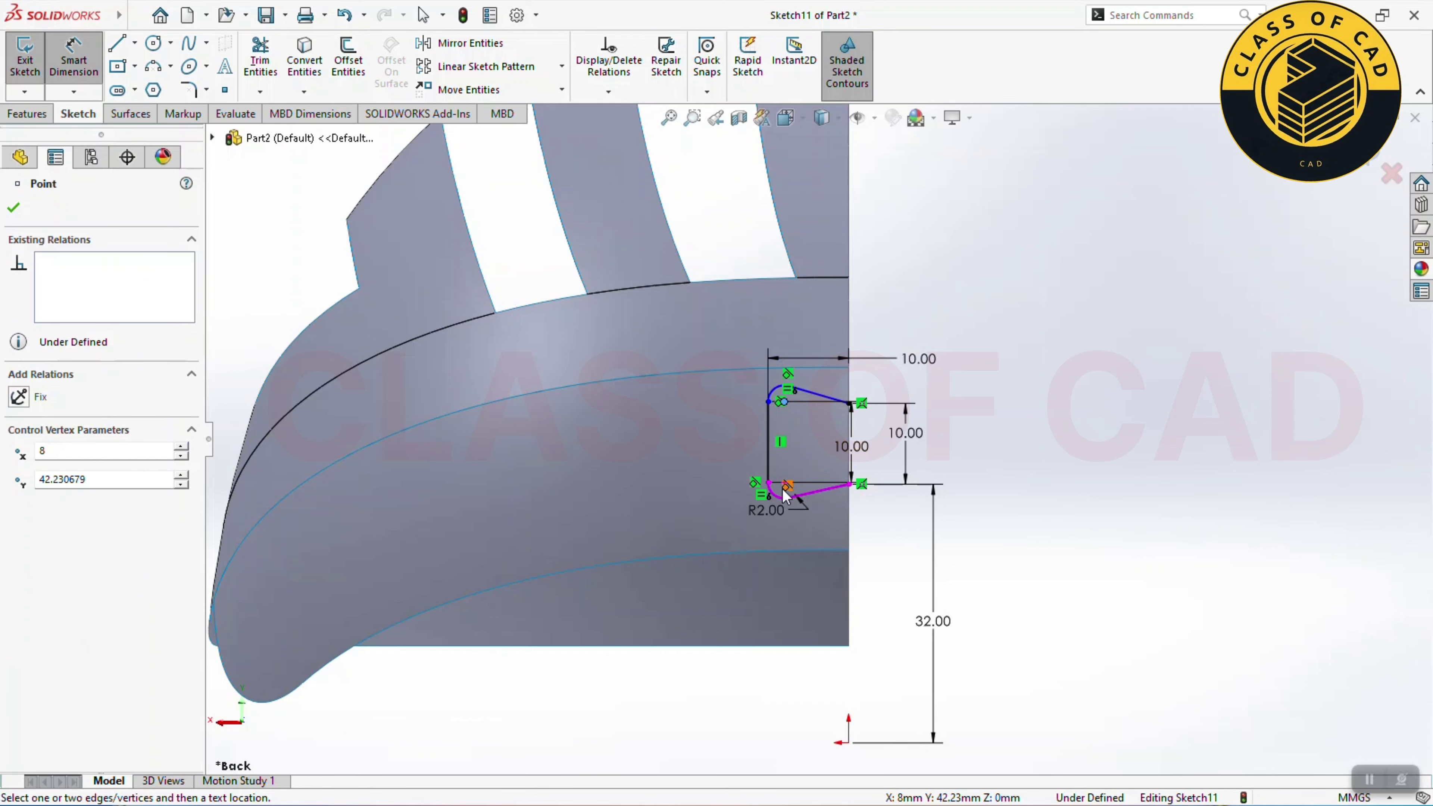
{"action": "scroll", "coordinate": [796, 491], "scroll_direction": "down", "scroll_amount": 4}
{"action": "left_click", "coordinate": [778, 460]}
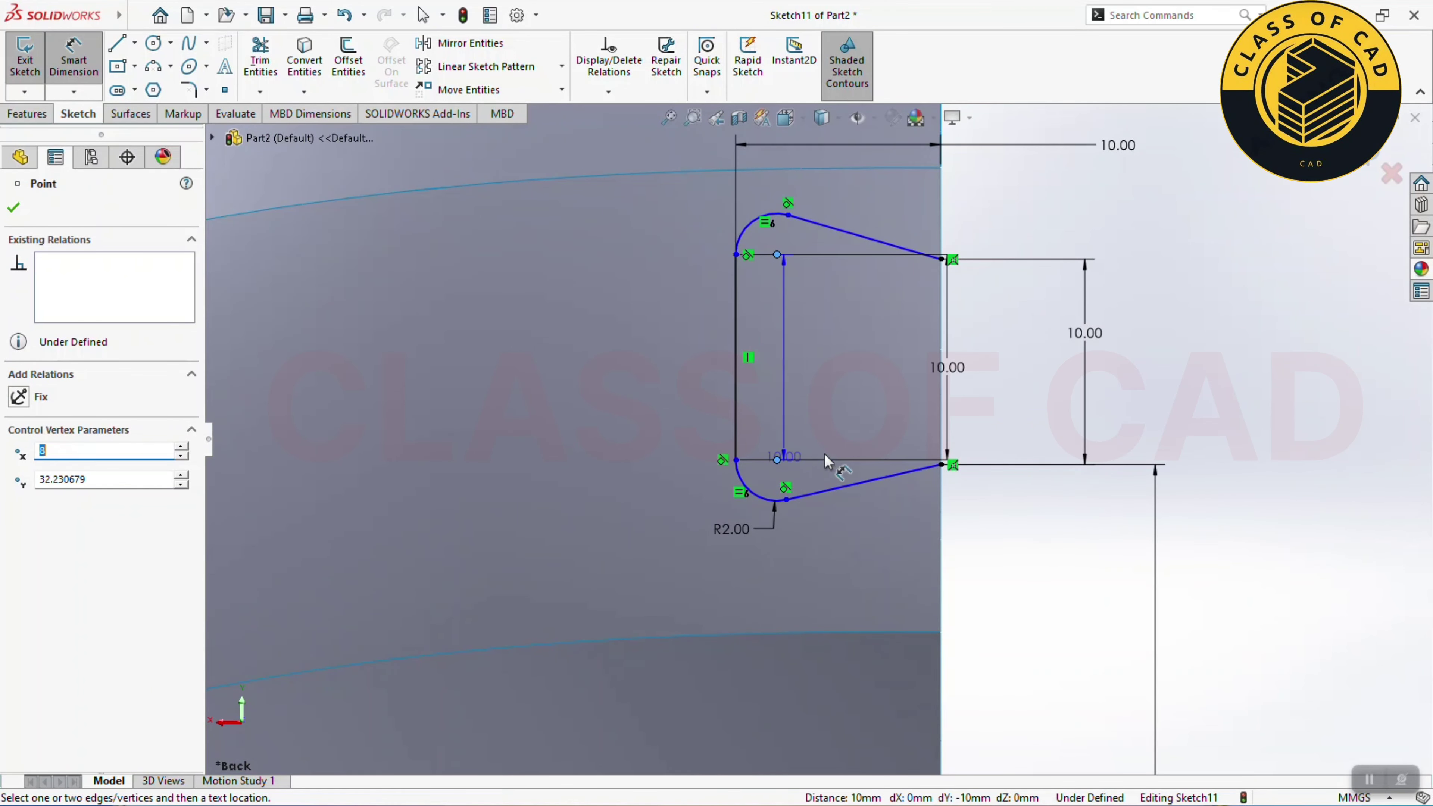
{"action": "key", "text": "Escape"}
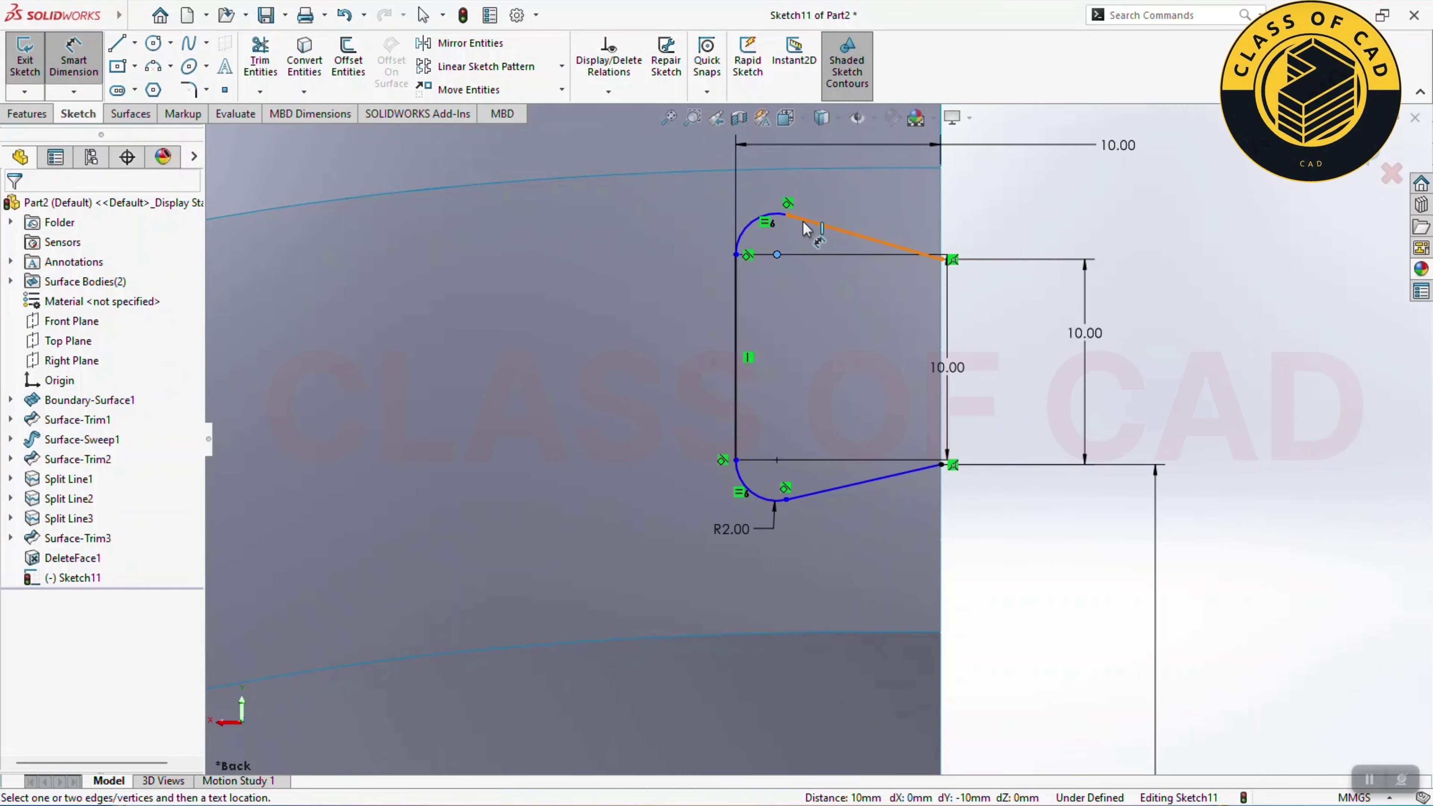
Step: Set a 7.5 mm horizontal offset from the top arc endpoint to the helmet edge
{"action": "left_click", "coordinate": [789, 216]}
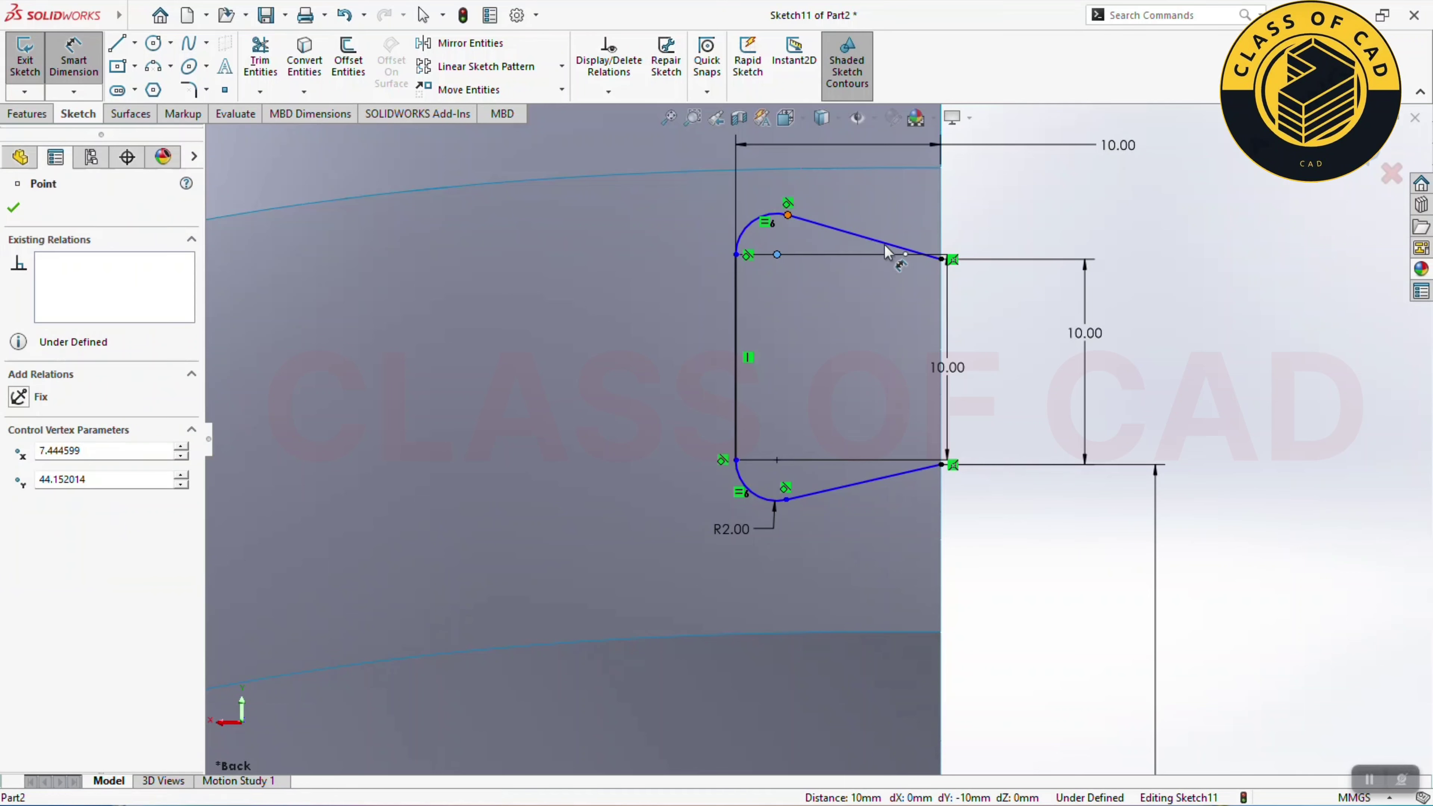
{"action": "left_click", "coordinate": [941, 259]}
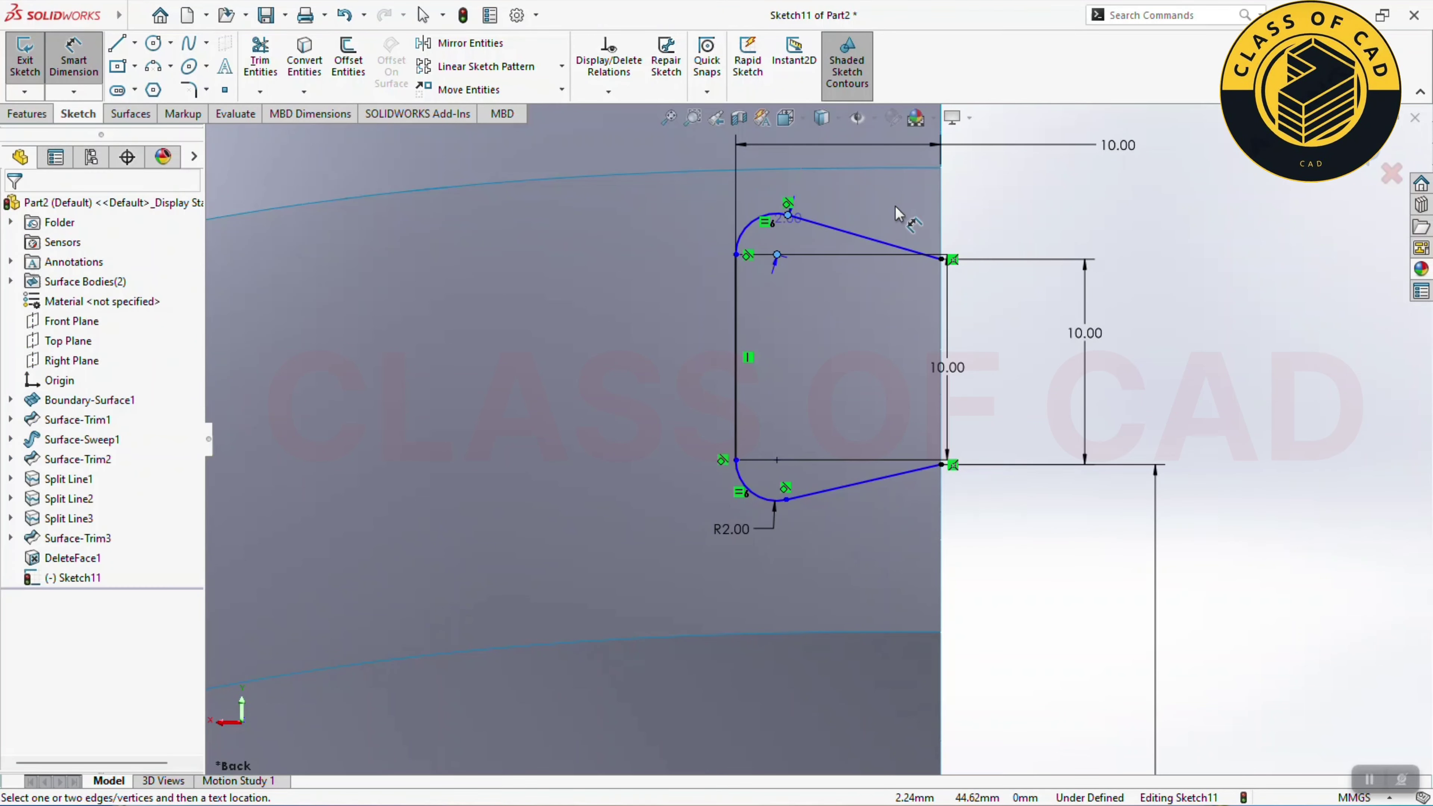
{"action": "left_click", "coordinate": [945, 218]}
{"action": "key", "text": "Escape"}
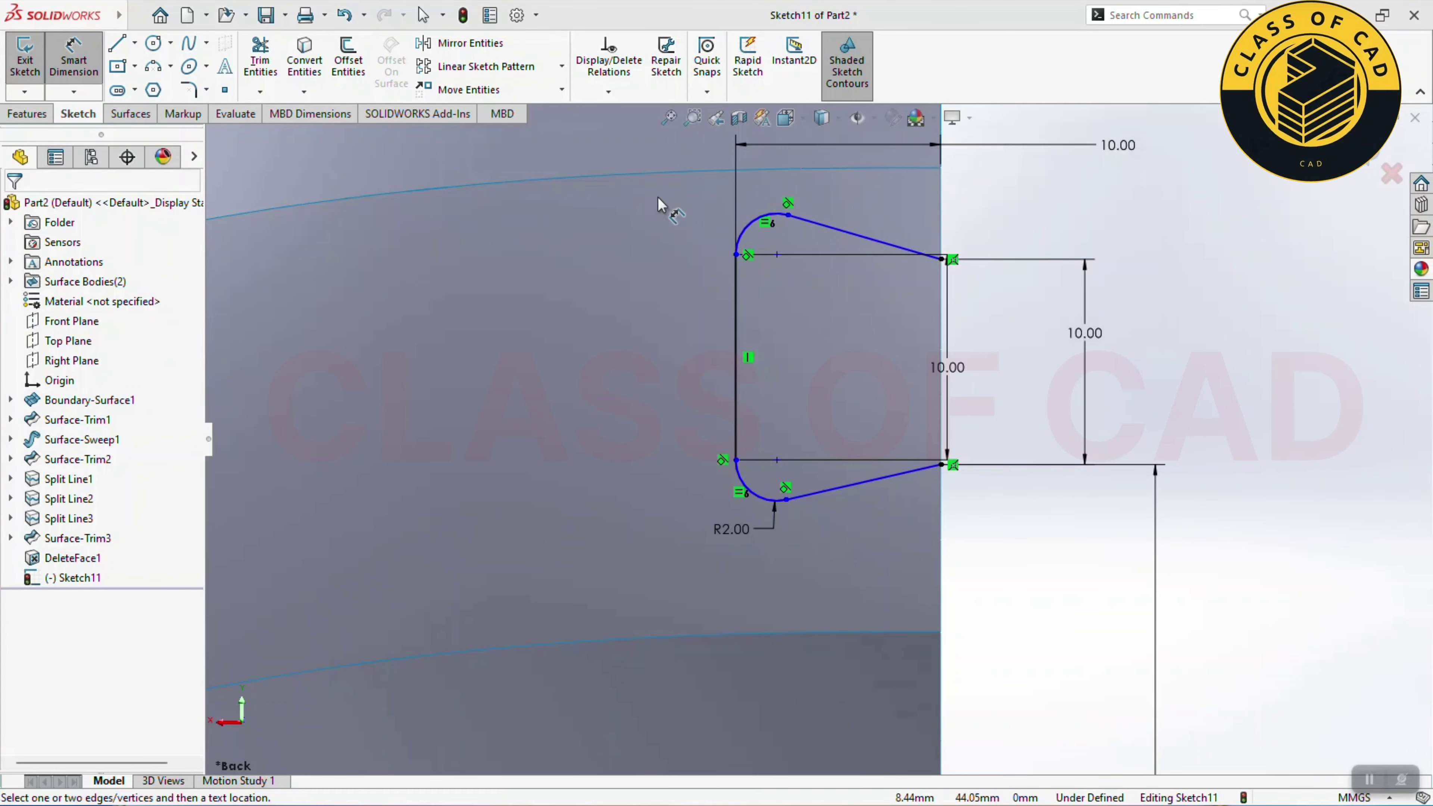
{"action": "left_click", "coordinate": [788, 215]}
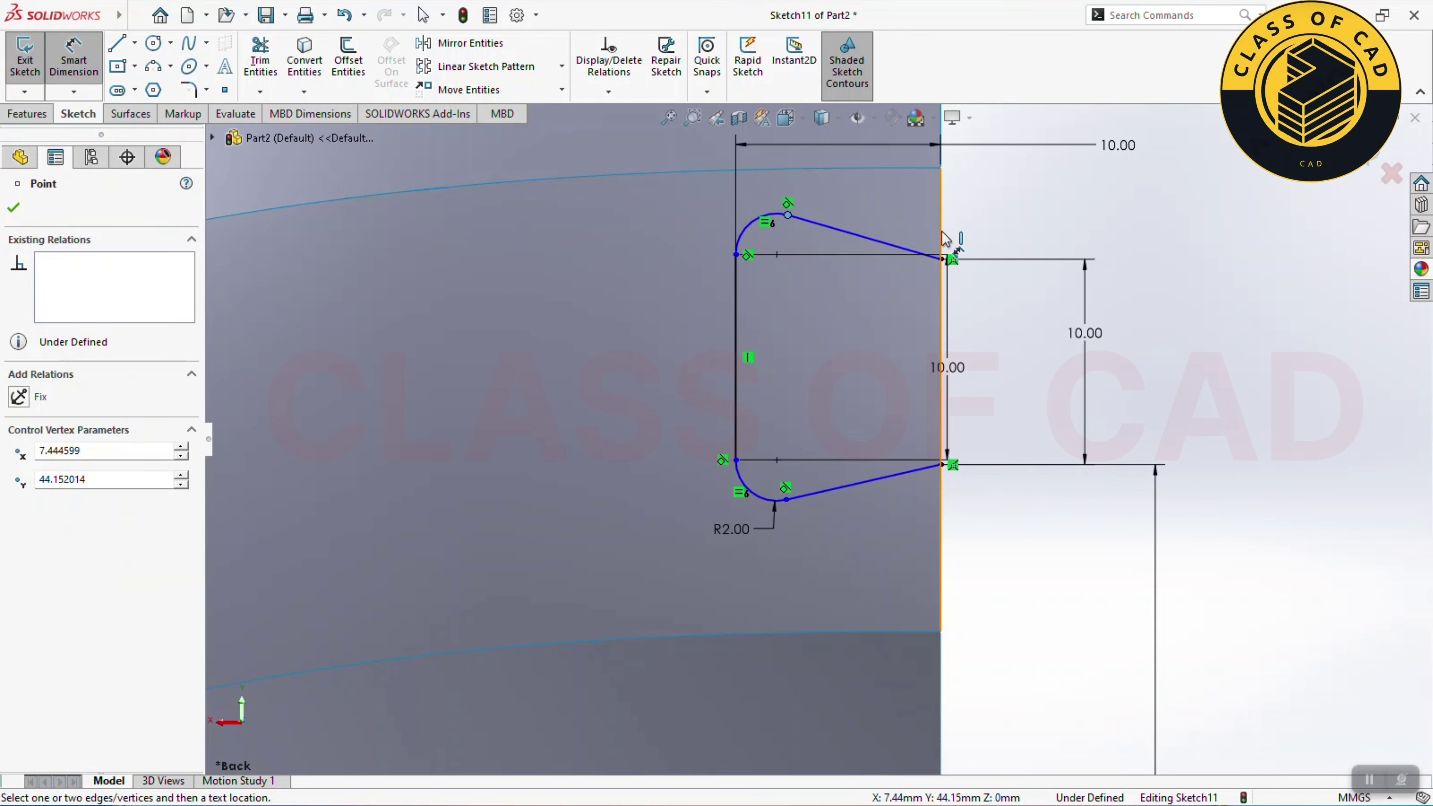
{"action": "left_click", "coordinate": [946, 240]}
{"action": "left_click", "coordinate": [932, 237]}
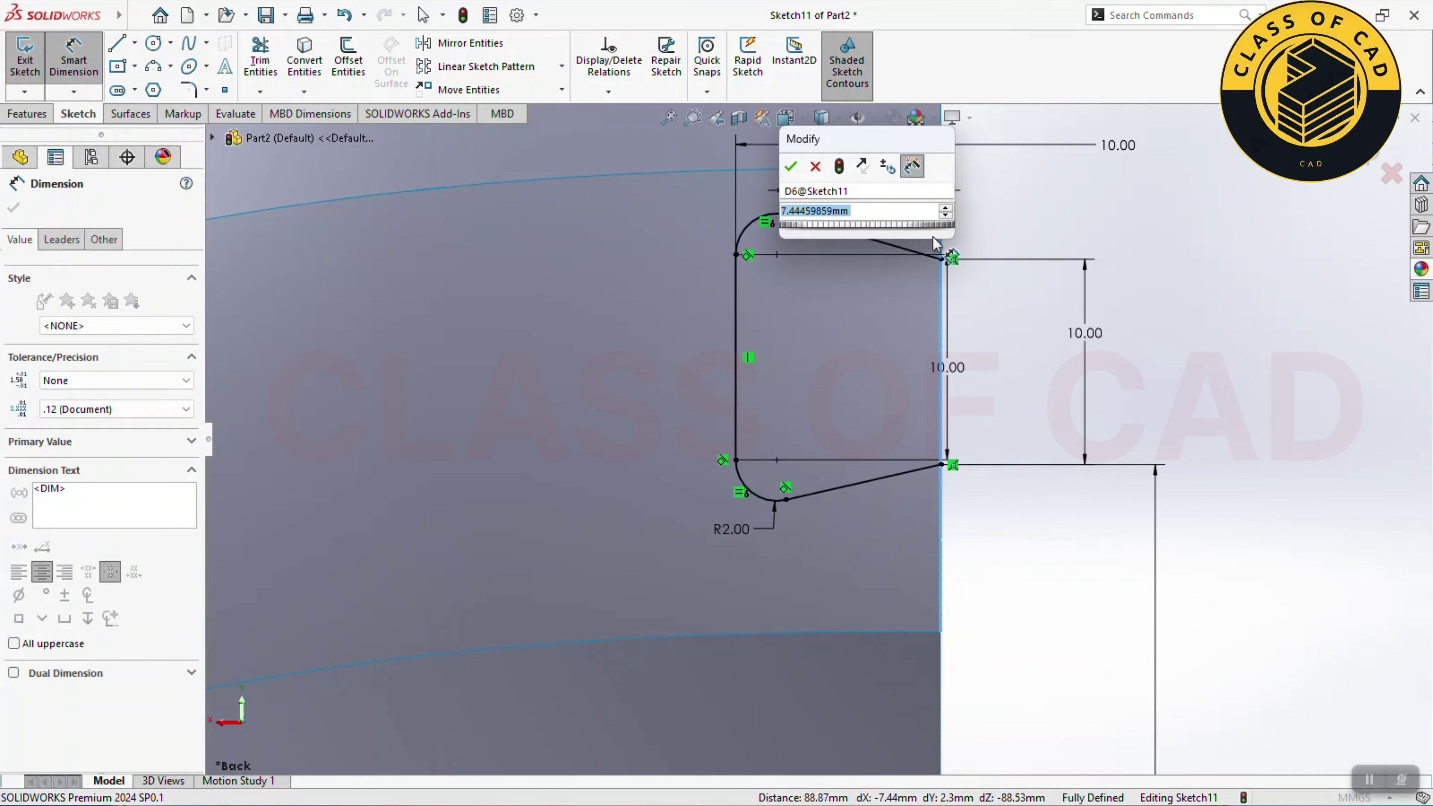
{"action": "type", "text": "7.5"}
{"action": "key", "text": "Return"}
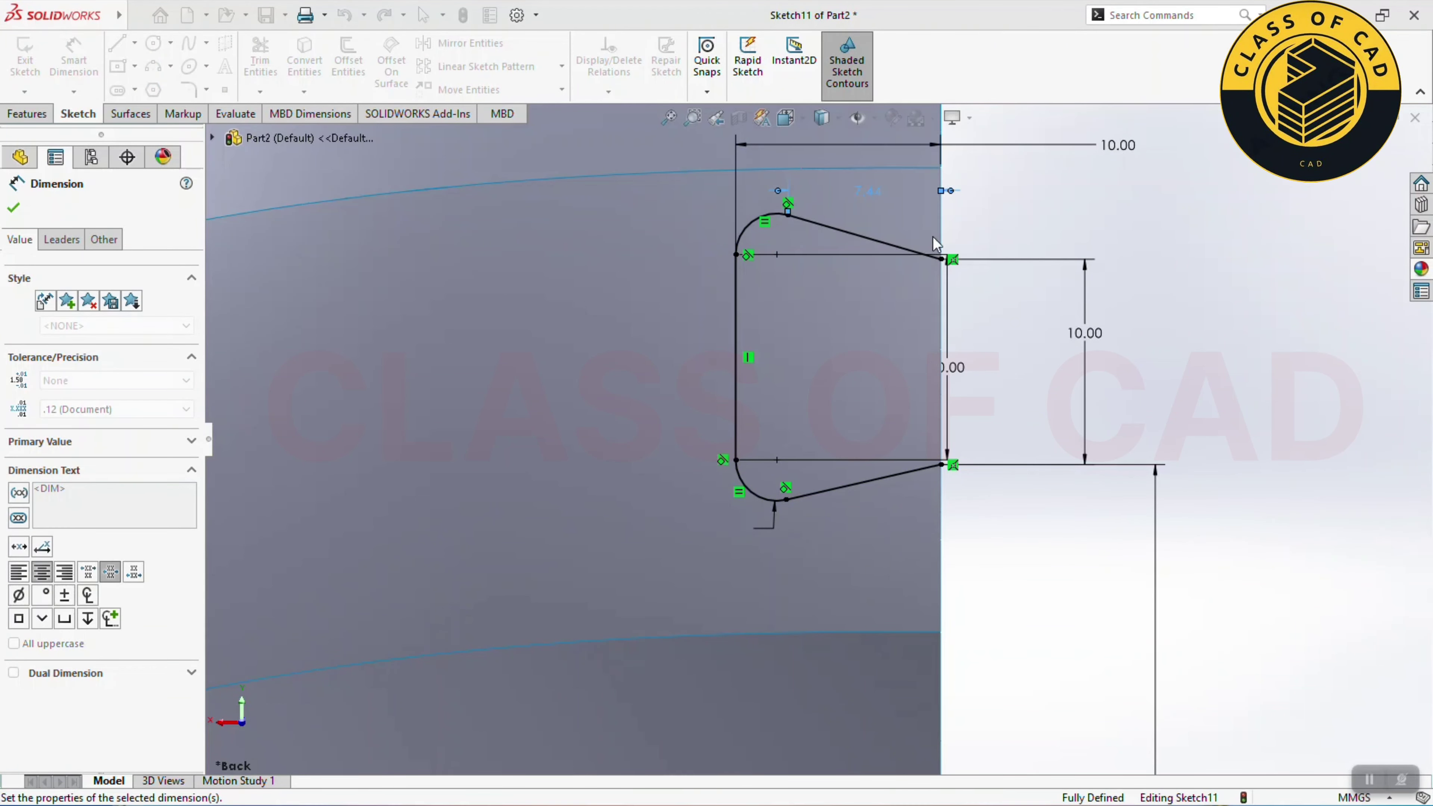
{"action": "scroll", "coordinate": [903, 407], "scroll_direction": "up", "scroll_amount": 1}
{"action": "scroll", "coordinate": [914, 474], "scroll_direction": "up", "scroll_amount": 1}
{"action": "scroll", "coordinate": [914, 508], "scroll_direction": "up", "scroll_amount": 2}
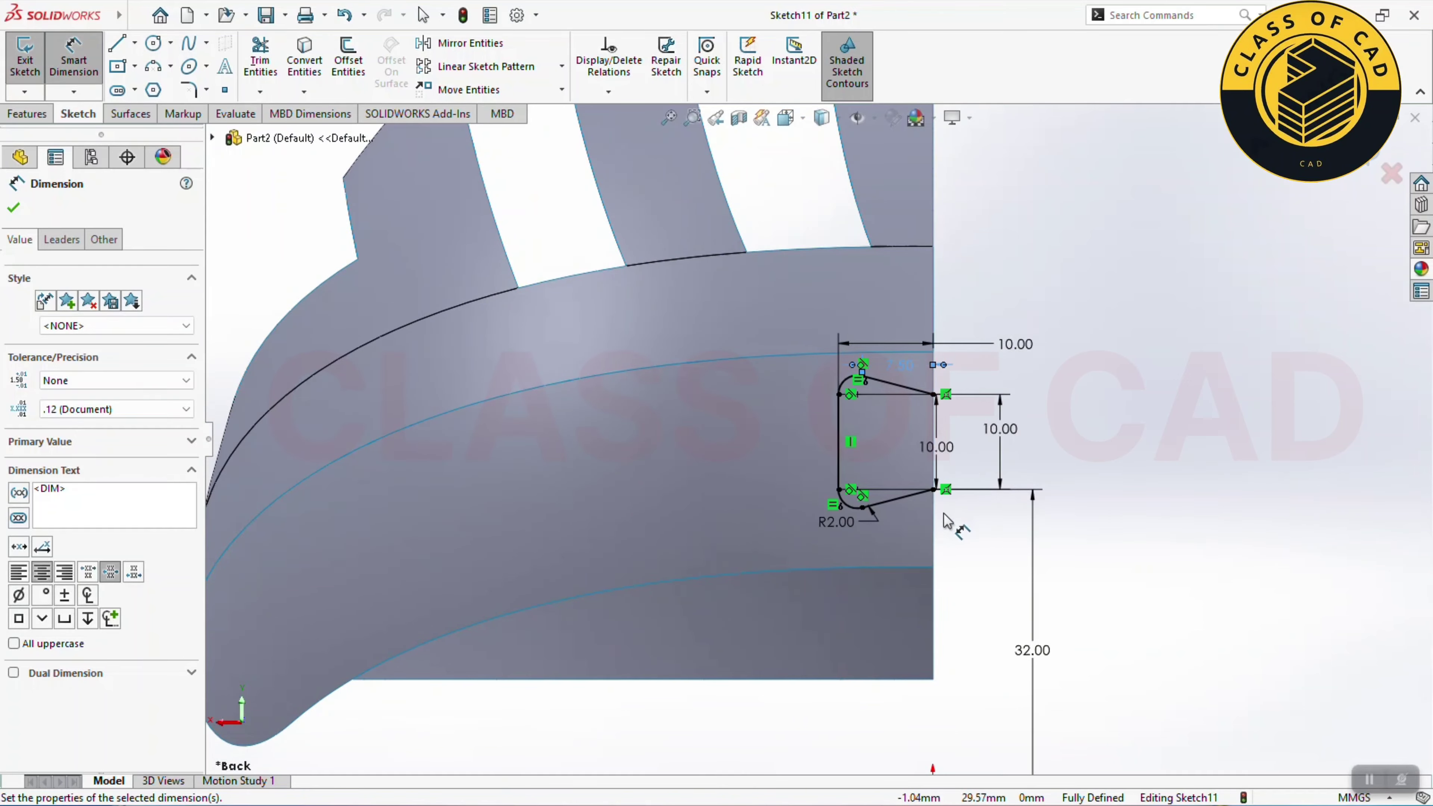
{"action": "scroll", "coordinate": [914, 526], "scroll_direction": "up", "scroll_amount": 1}
{"action": "middle_click_drag", "start_coordinate": [914, 526], "coordinate": [945, 529], "text": "ctrl"}
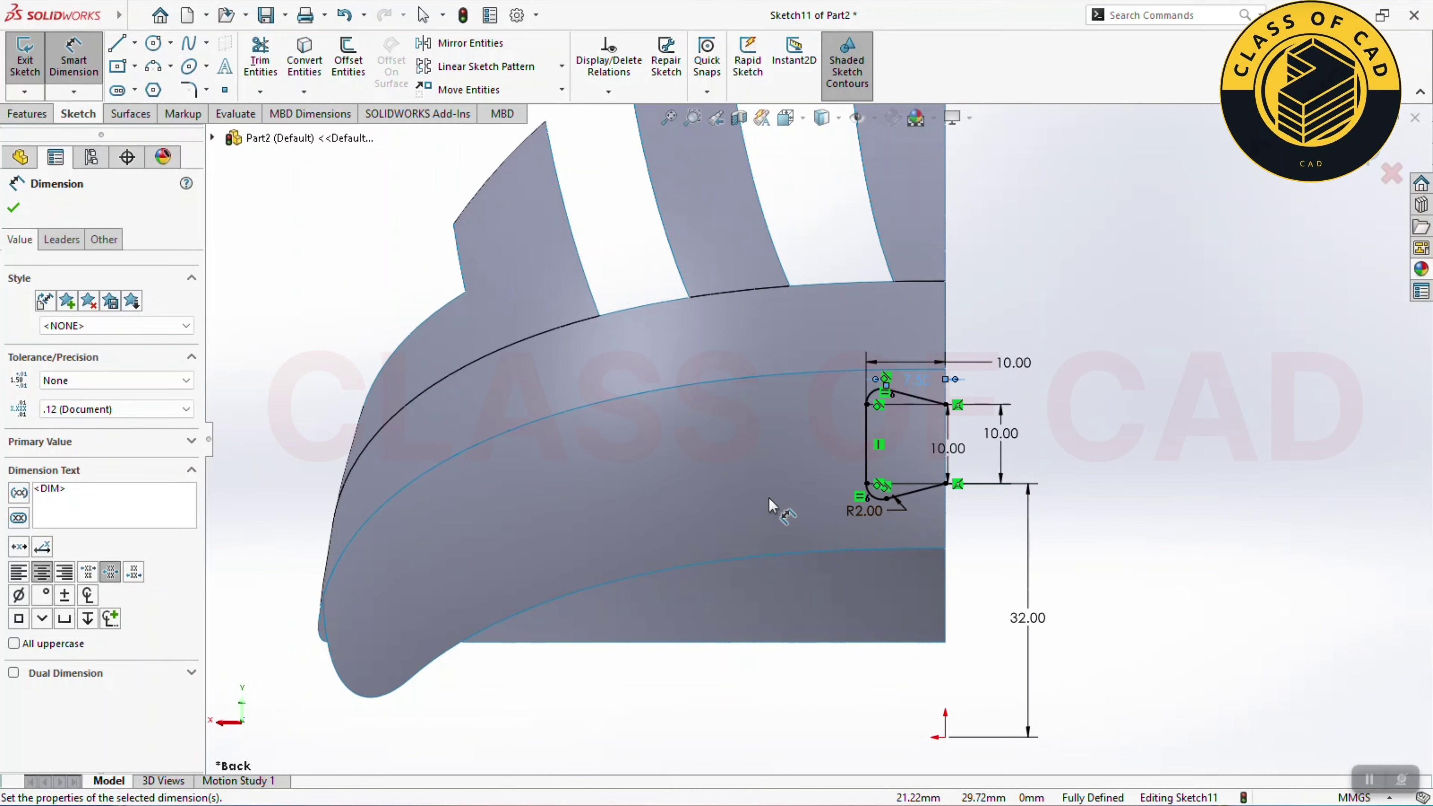
Step: Begin a spline on the curved edge, running right and turning downward
{"action": "left_click", "coordinate": [190, 49]}
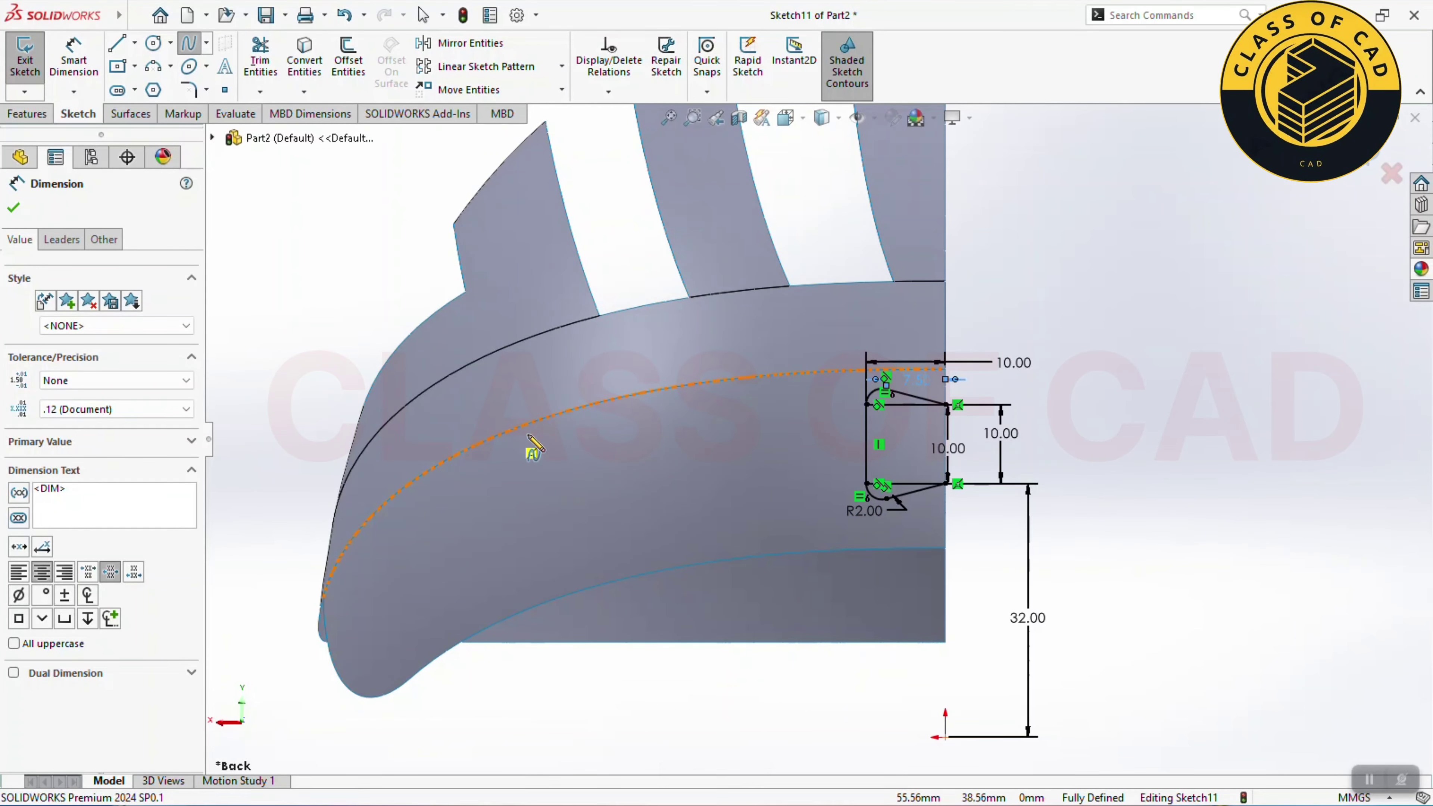
{"action": "left_click", "coordinate": [506, 432]}
{"action": "left_click", "coordinate": [616, 440]}
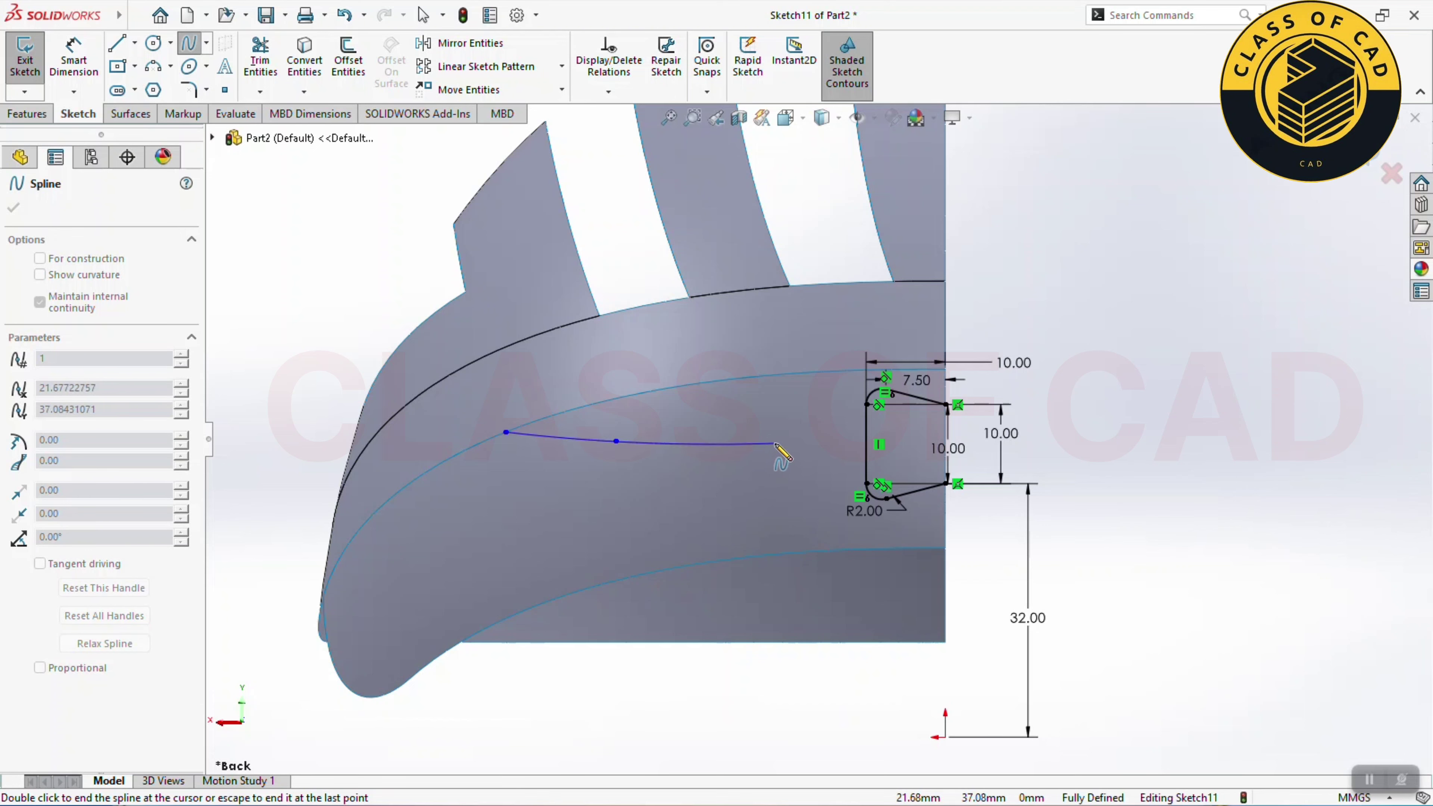
{"action": "left_click", "coordinate": [788, 440]}
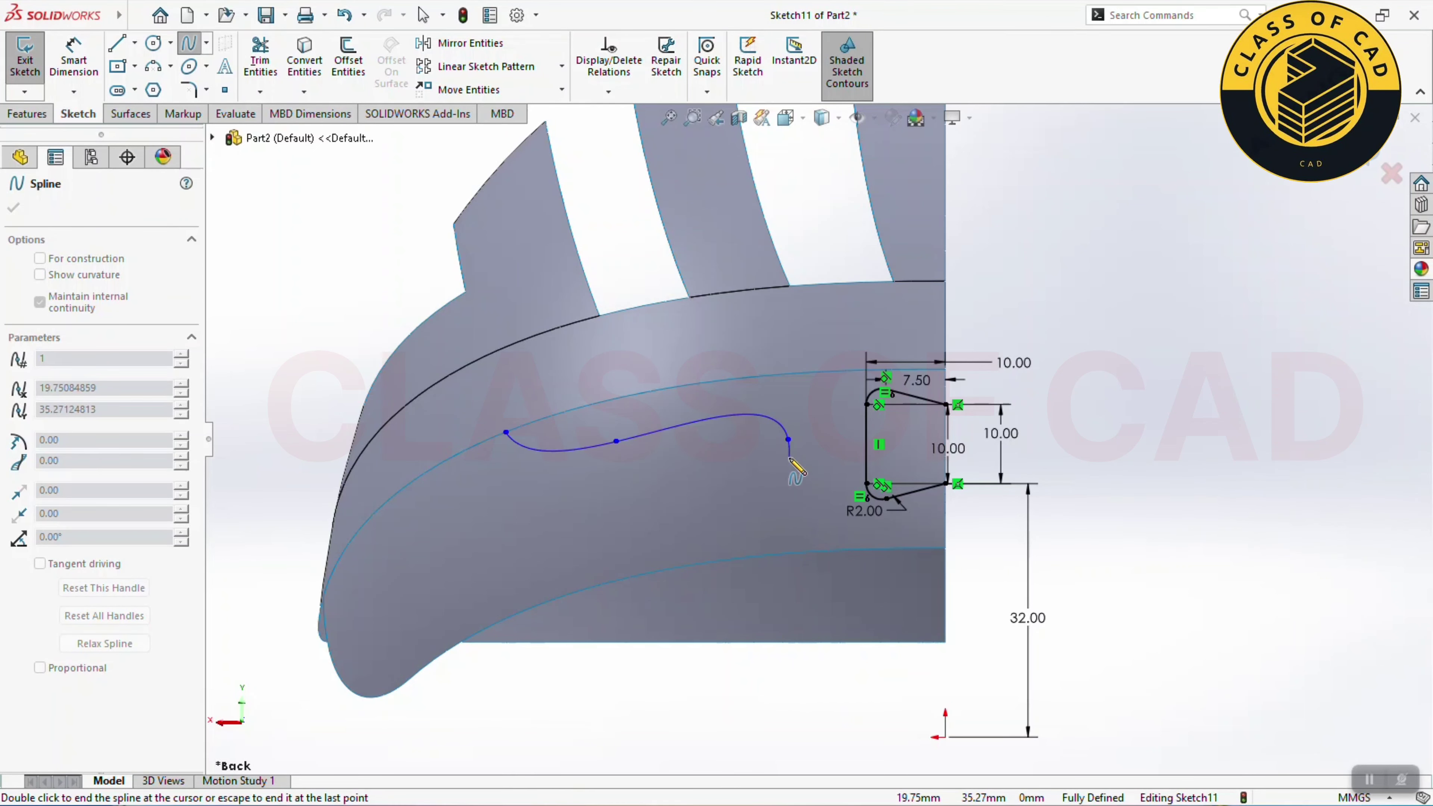
{"action": "scroll", "coordinate": [790, 458], "scroll_direction": "down", "scroll_amount": 5}
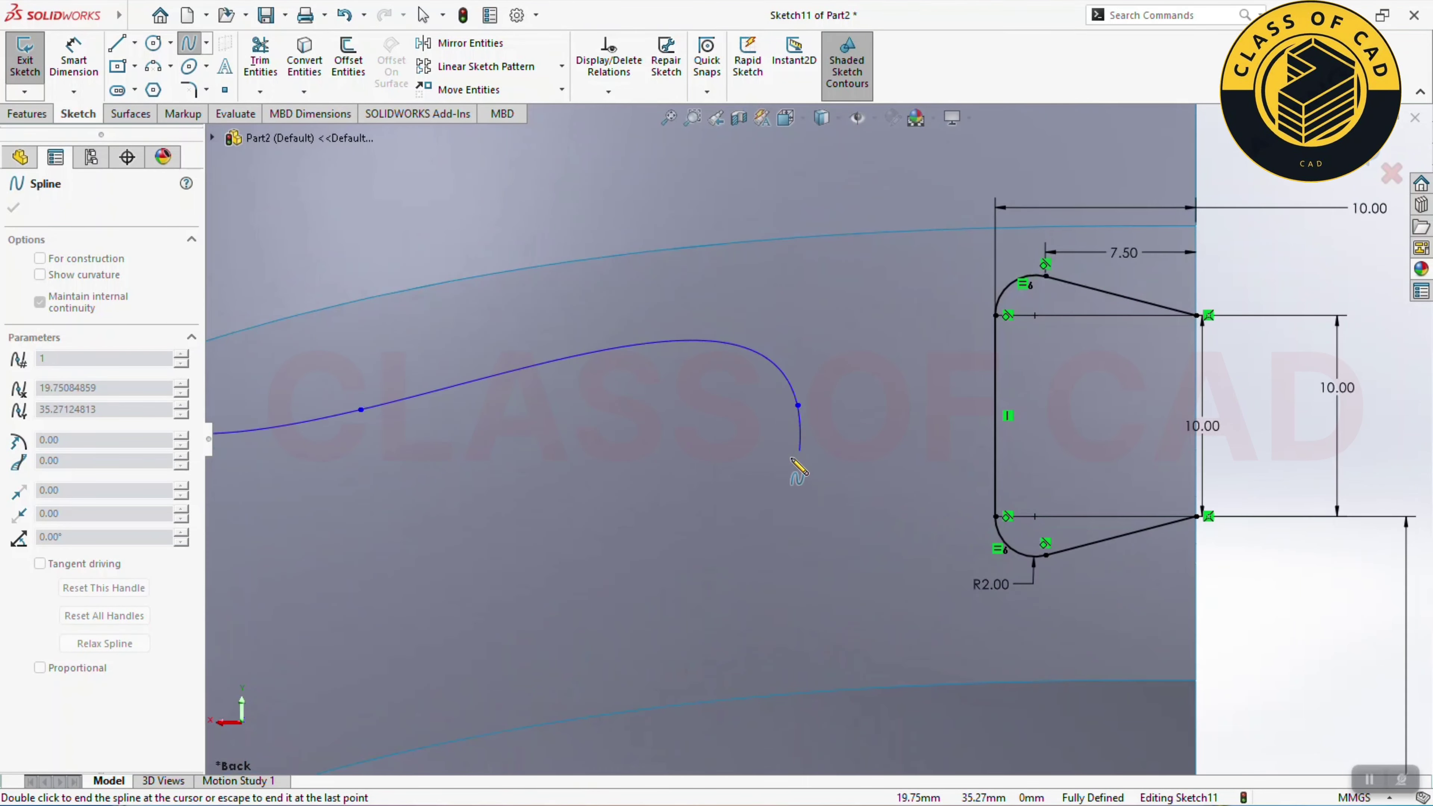
{"action": "left_click", "coordinate": [825, 407]}
{"action": "left_click", "coordinate": [839, 484]}
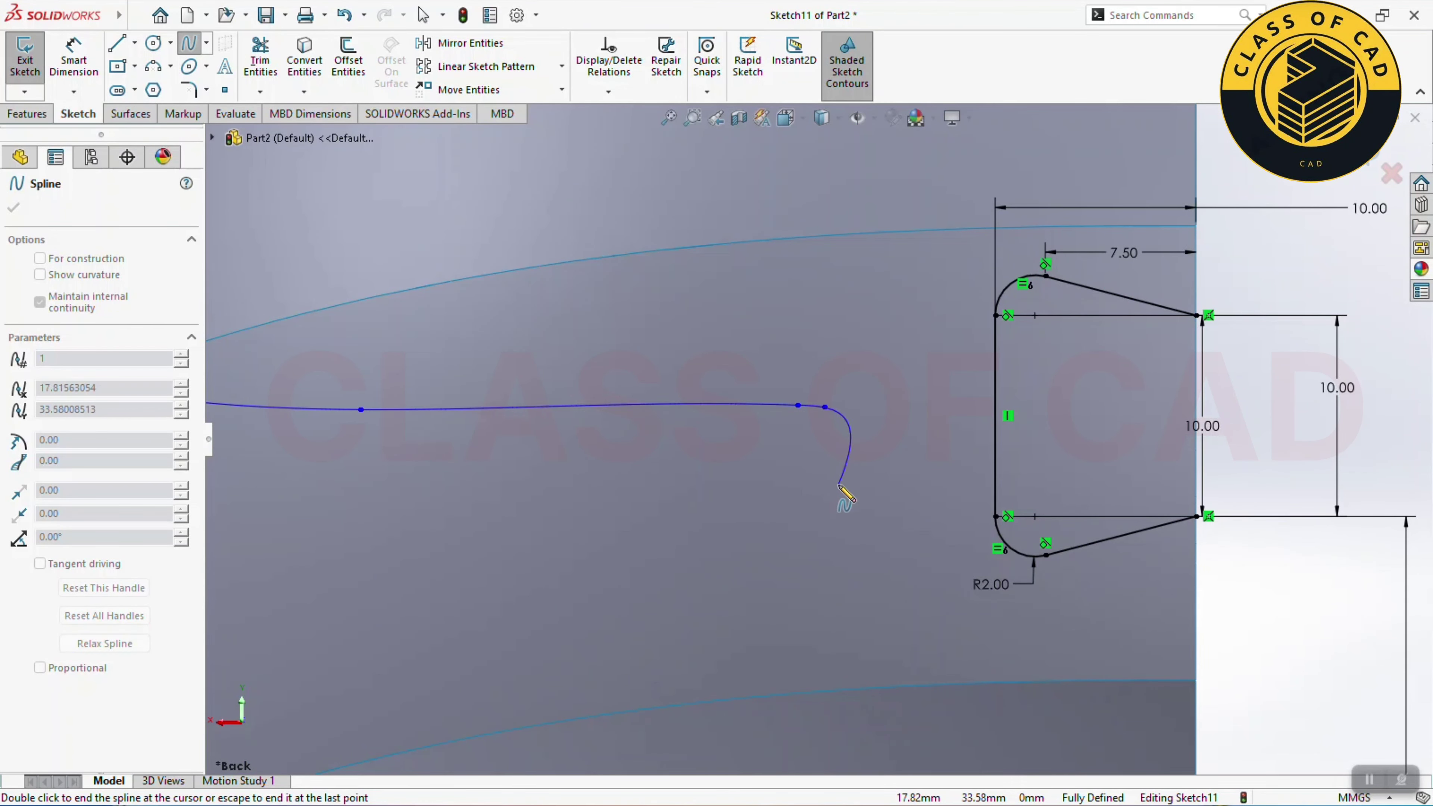
Step: Complete the U-shaped spline along the lower side, ending it on the edge line
{"action": "left_click", "coordinate": [836, 592]}
{"action": "scroll", "coordinate": [784, 608], "scroll_direction": "up", "scroll_amount": 3}
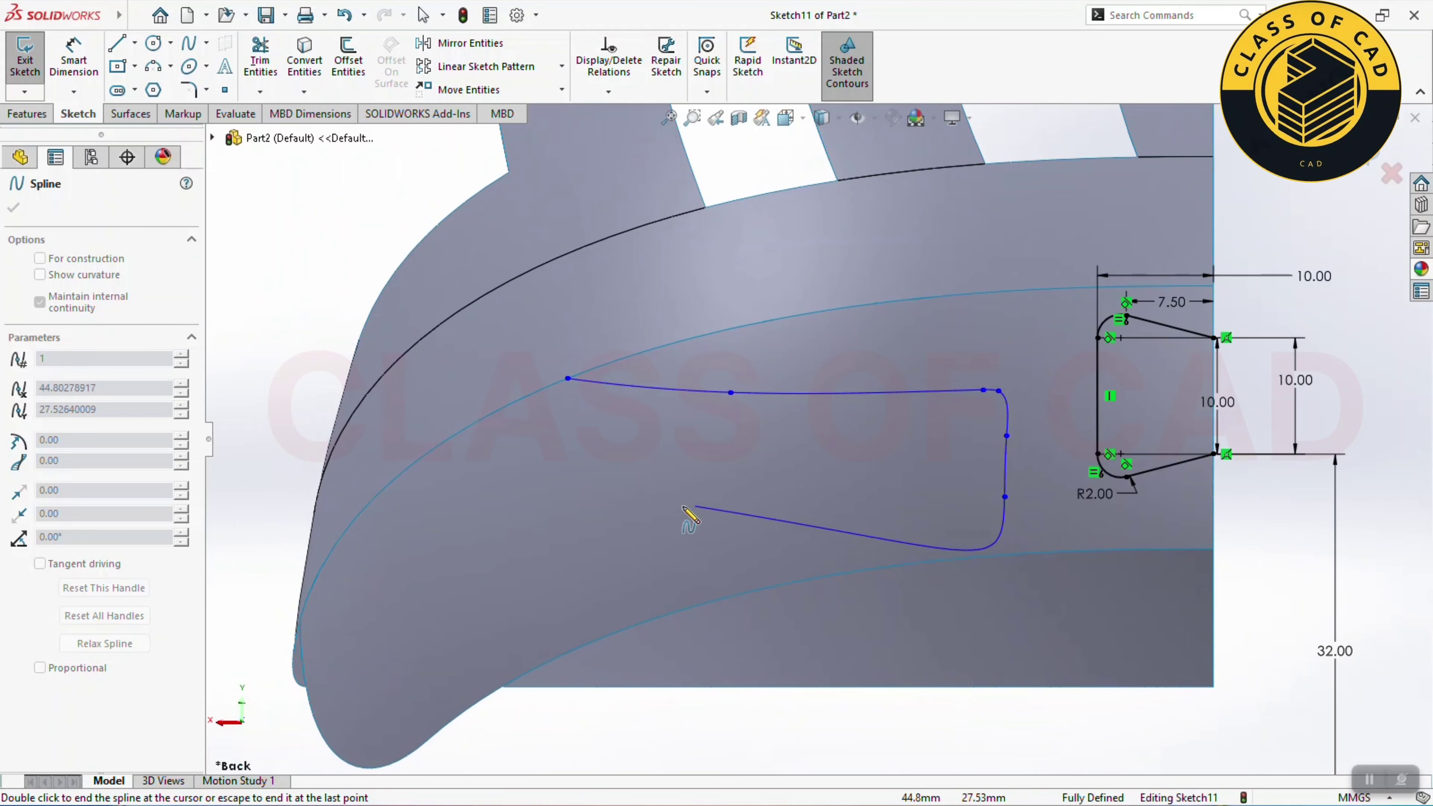
{"action": "left_click", "coordinate": [899, 508]}
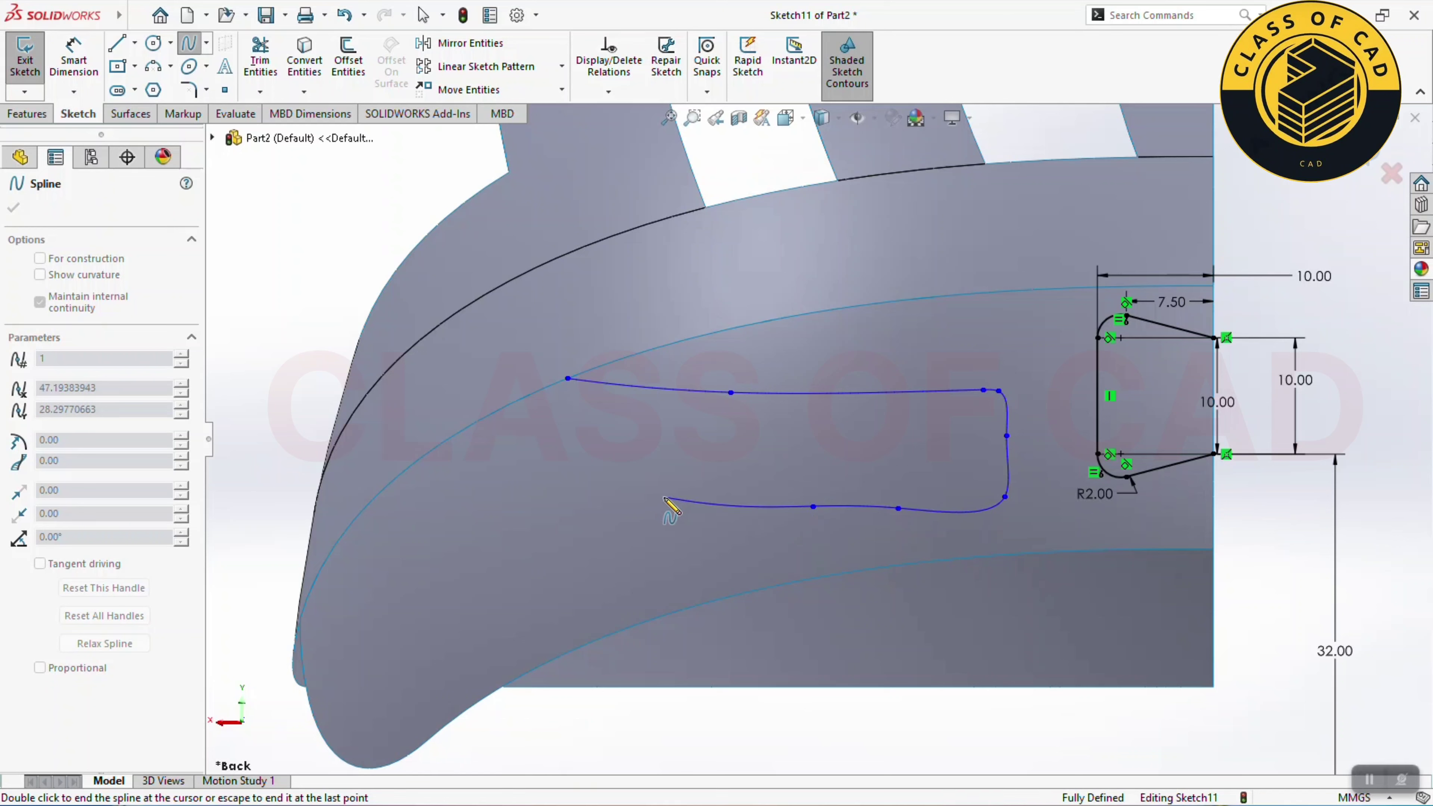
{"action": "left_click", "coordinate": [666, 498]}
{"action": "left_click", "coordinate": [526, 495]}
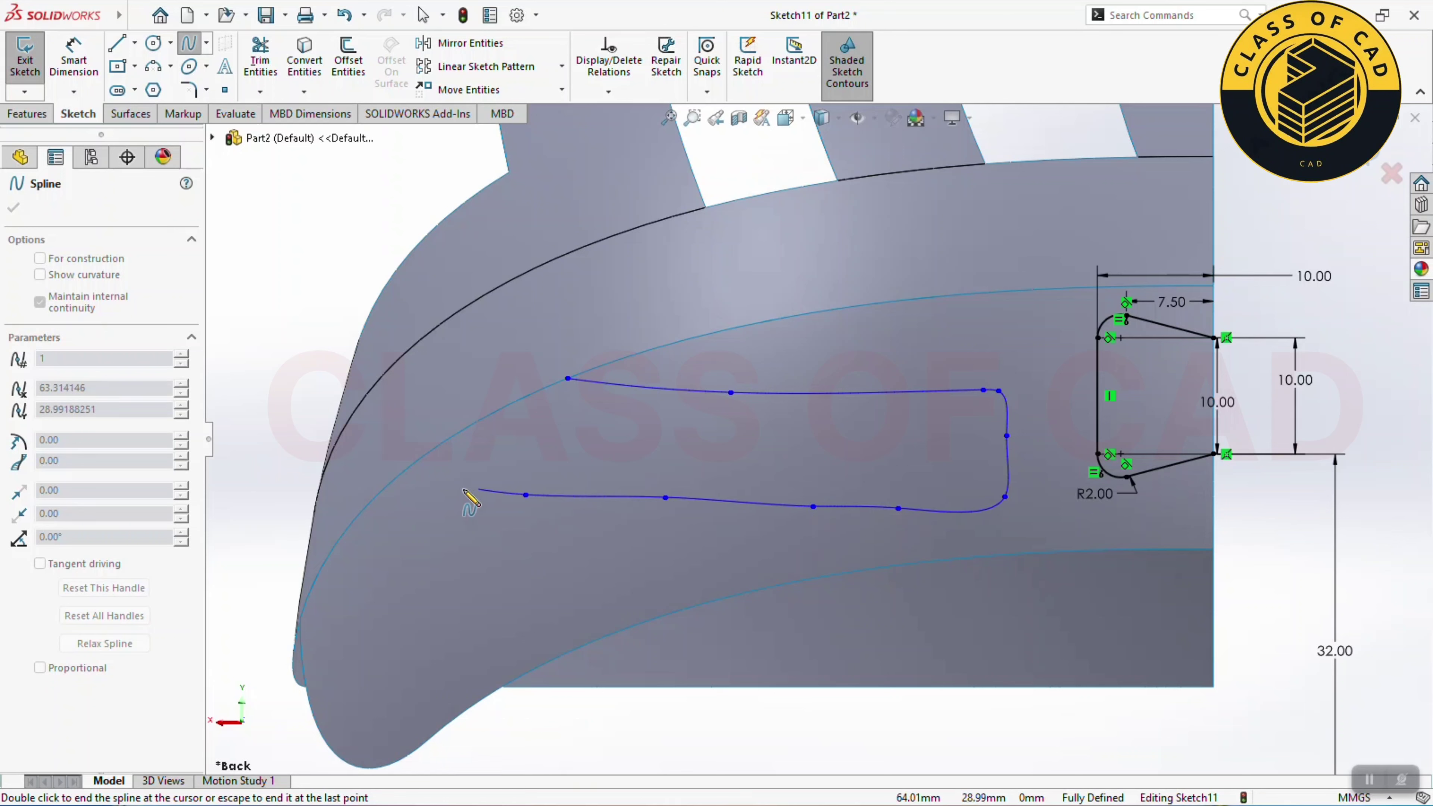
{"action": "right_click", "coordinate": [385, 488]}
{"action": "left_click", "coordinate": [406, 483]}
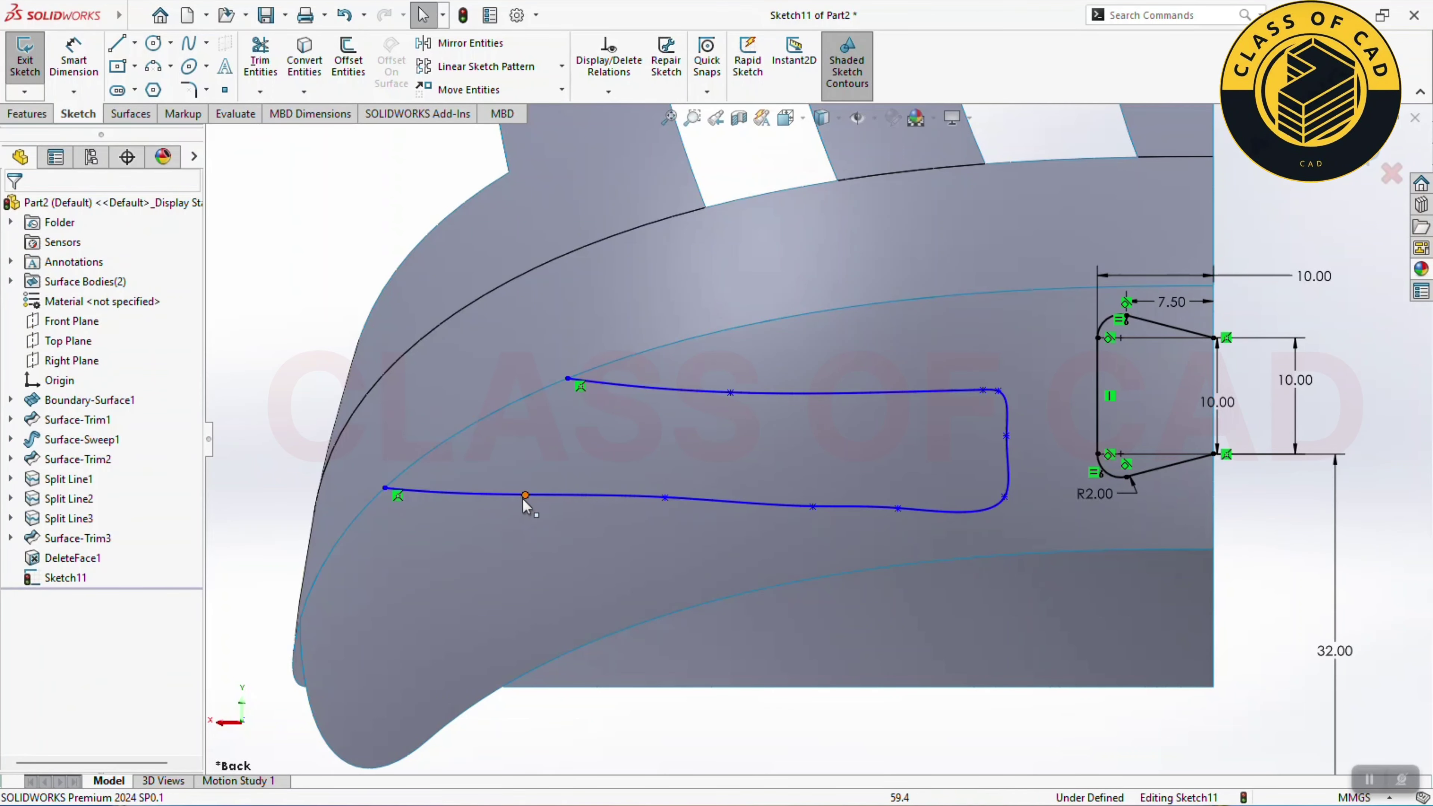
Step: Pull the lower spline points down and snap the left end onto the edge curve
{"action": "left_click_drag", "start_coordinate": [526, 495], "coordinate": [495, 527]}
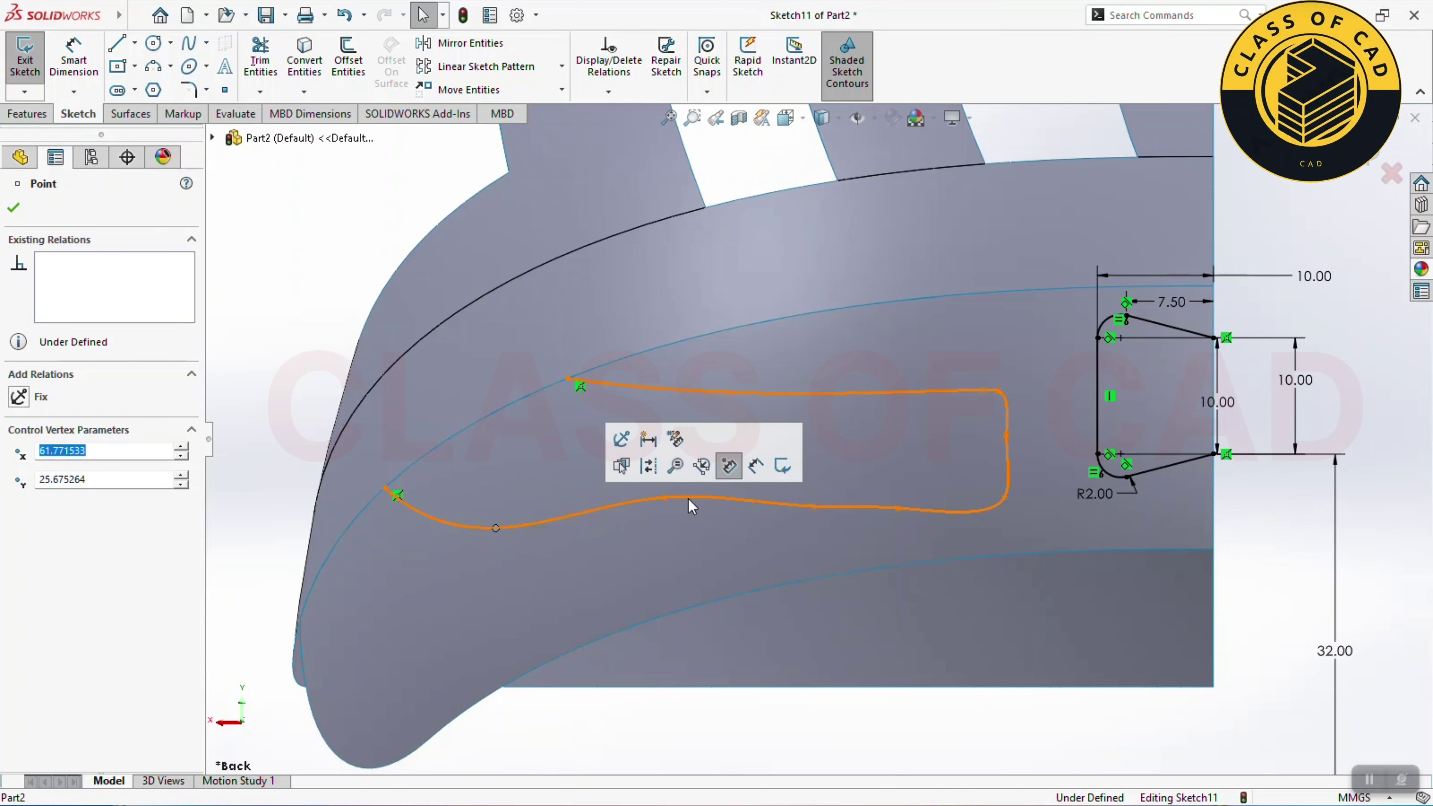
{"action": "left_click_drag", "start_coordinate": [666, 497], "coordinate": [644, 531]}
{"action": "left_click_drag", "start_coordinate": [812, 506], "coordinate": [790, 532]}
{"action": "left_click_drag", "start_coordinate": [644, 531], "coordinate": [607, 541]}
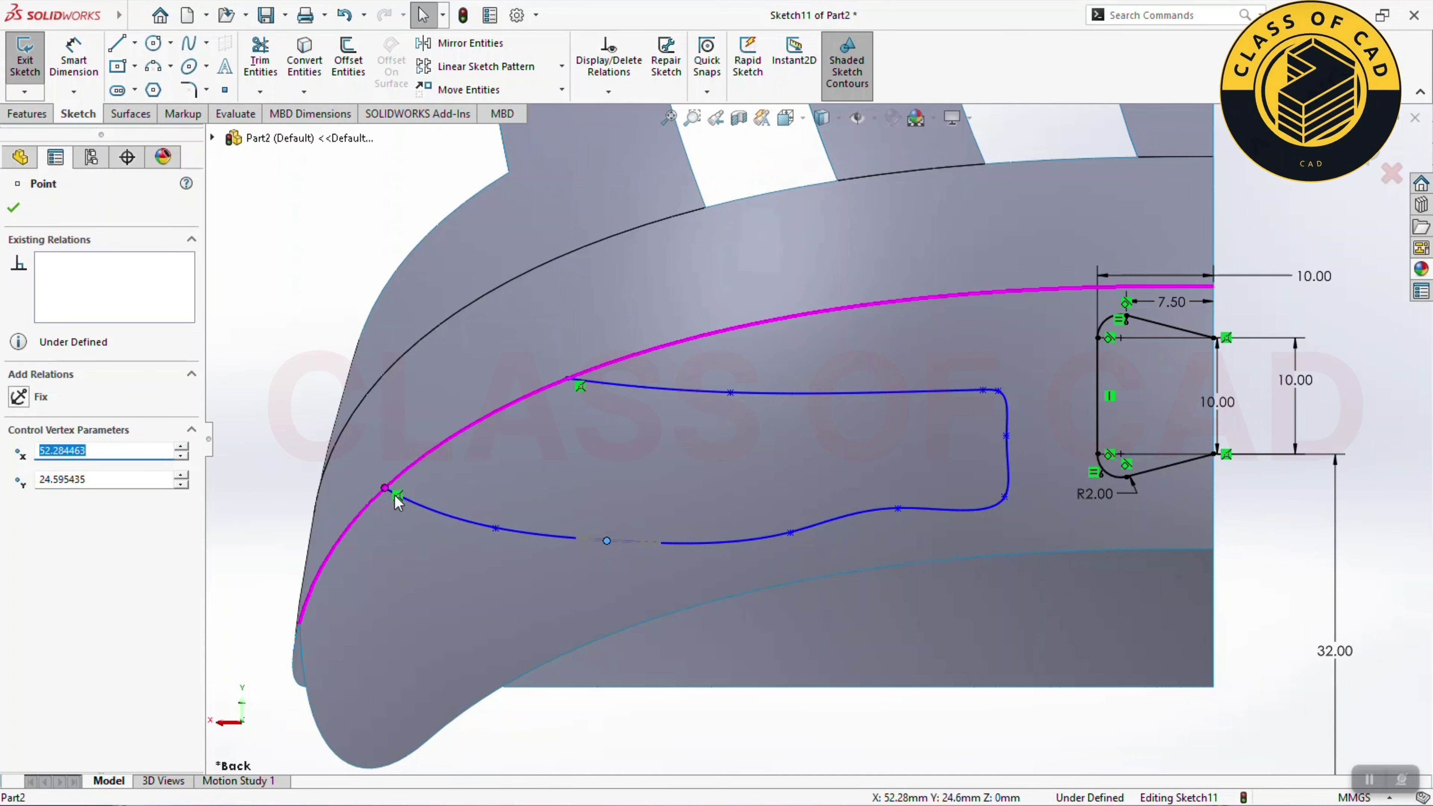
{"action": "key", "text": "Escape"}
{"action": "left_click_drag", "start_coordinate": [385, 487], "coordinate": [362, 511]}
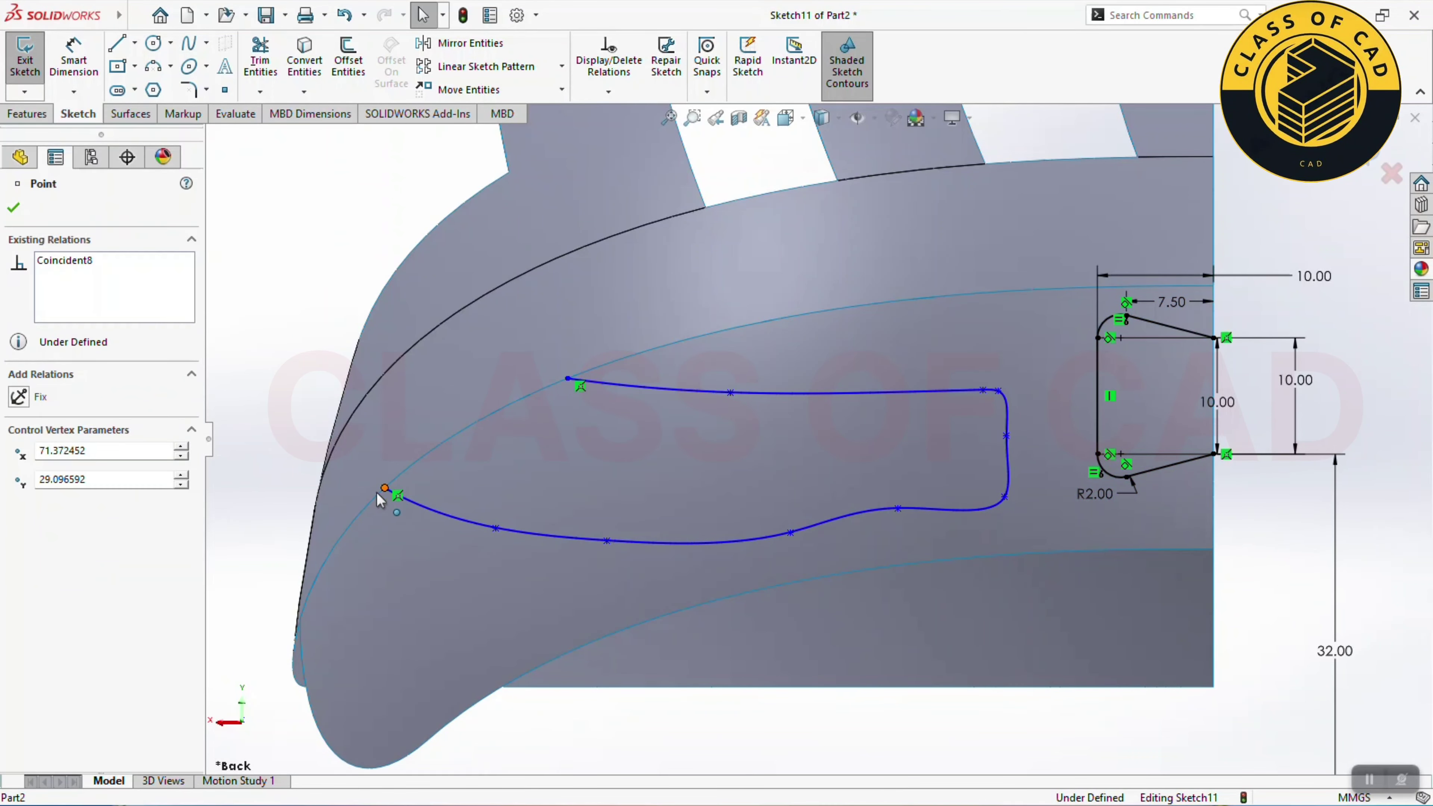
Step: Lower the remaining bottom and right-corner spline points for a smoother downward sweep
{"action": "left_click", "coordinate": [479, 525]}
{"action": "left_click_drag", "start_coordinate": [496, 530], "coordinate": [468, 550]}
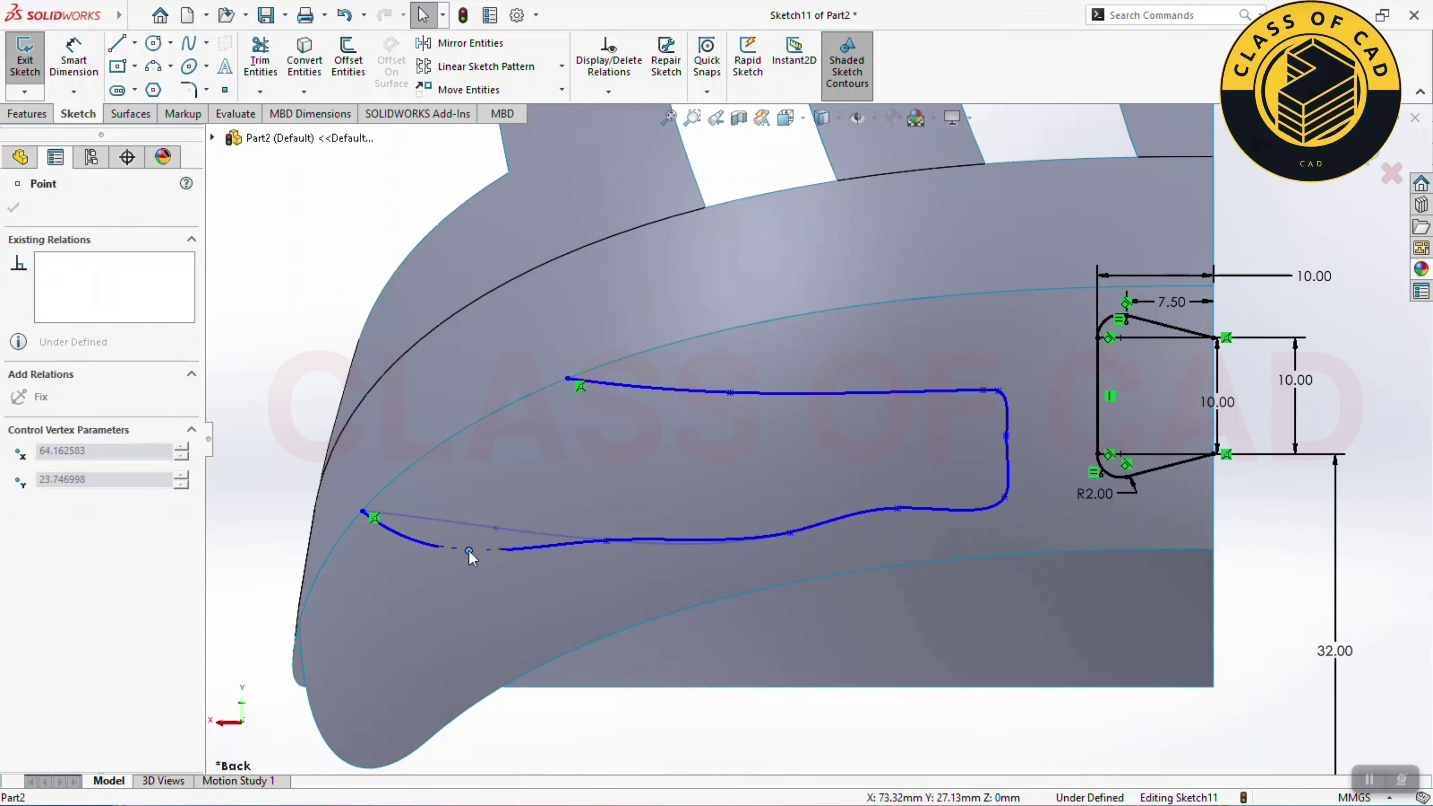
{"action": "left_click", "coordinate": [583, 545]}
{"action": "left_click_drag", "start_coordinate": [603, 543], "coordinate": [625, 571]}
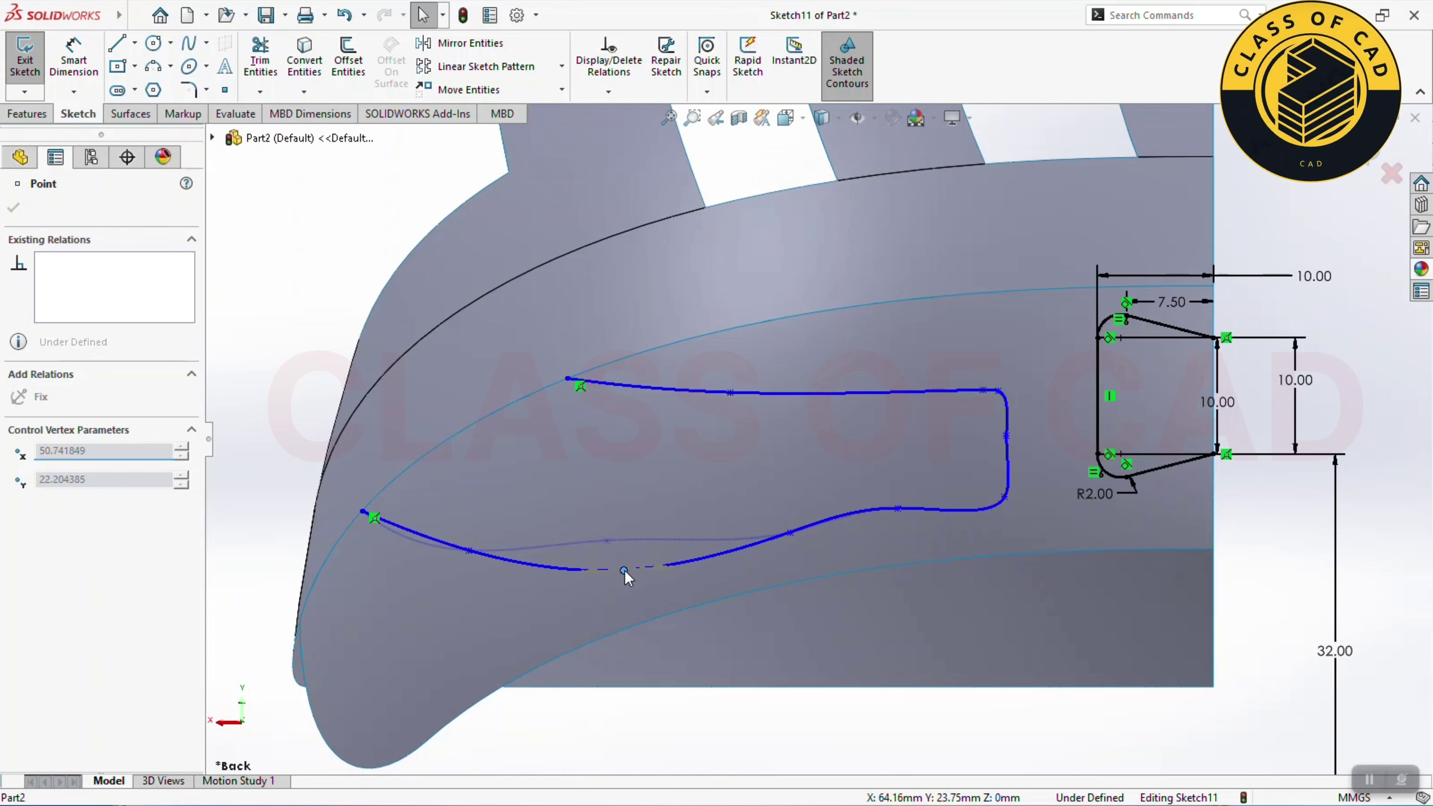
{"action": "left_click", "coordinate": [790, 532]}
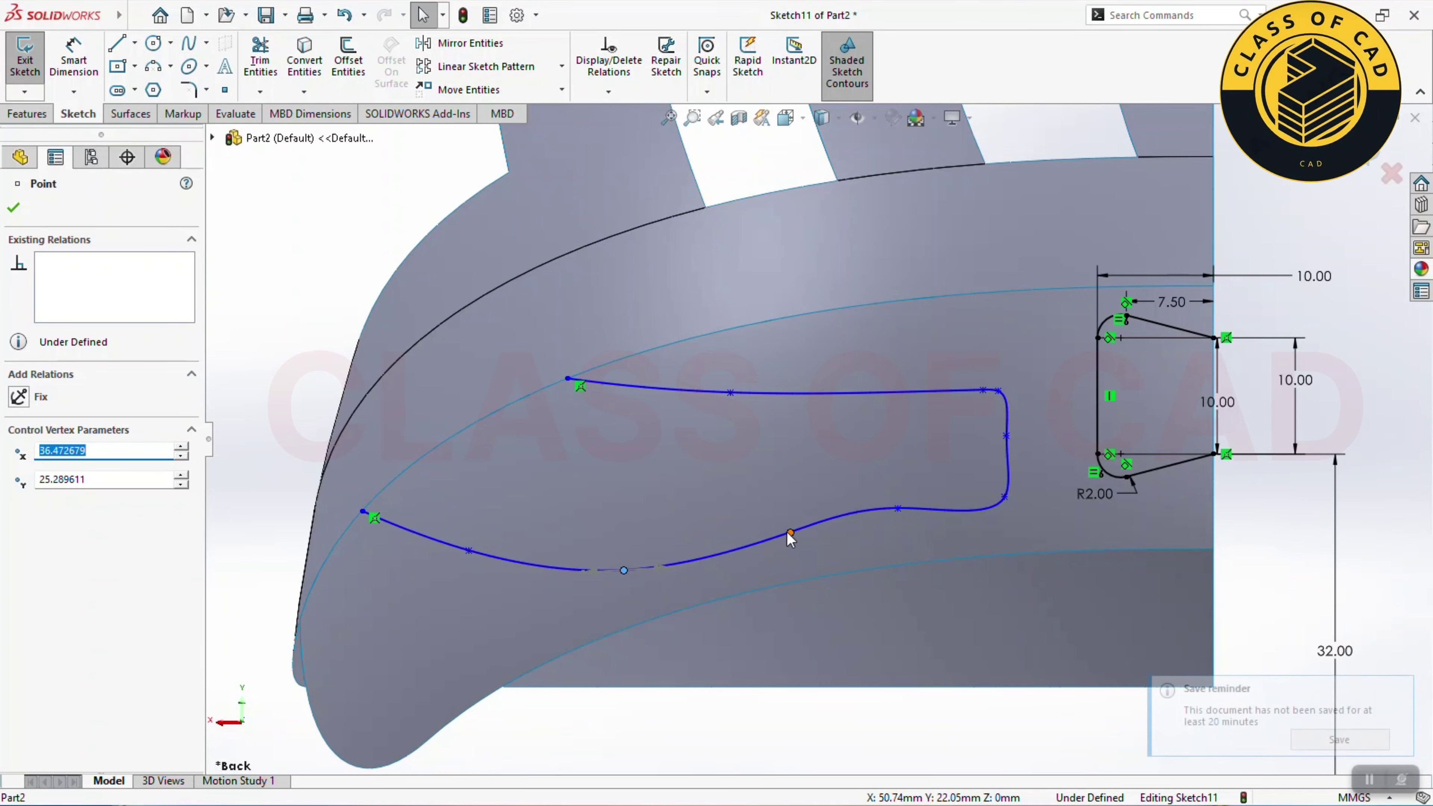
{"action": "left_click_drag", "start_coordinate": [790, 533], "coordinate": [803, 553]}
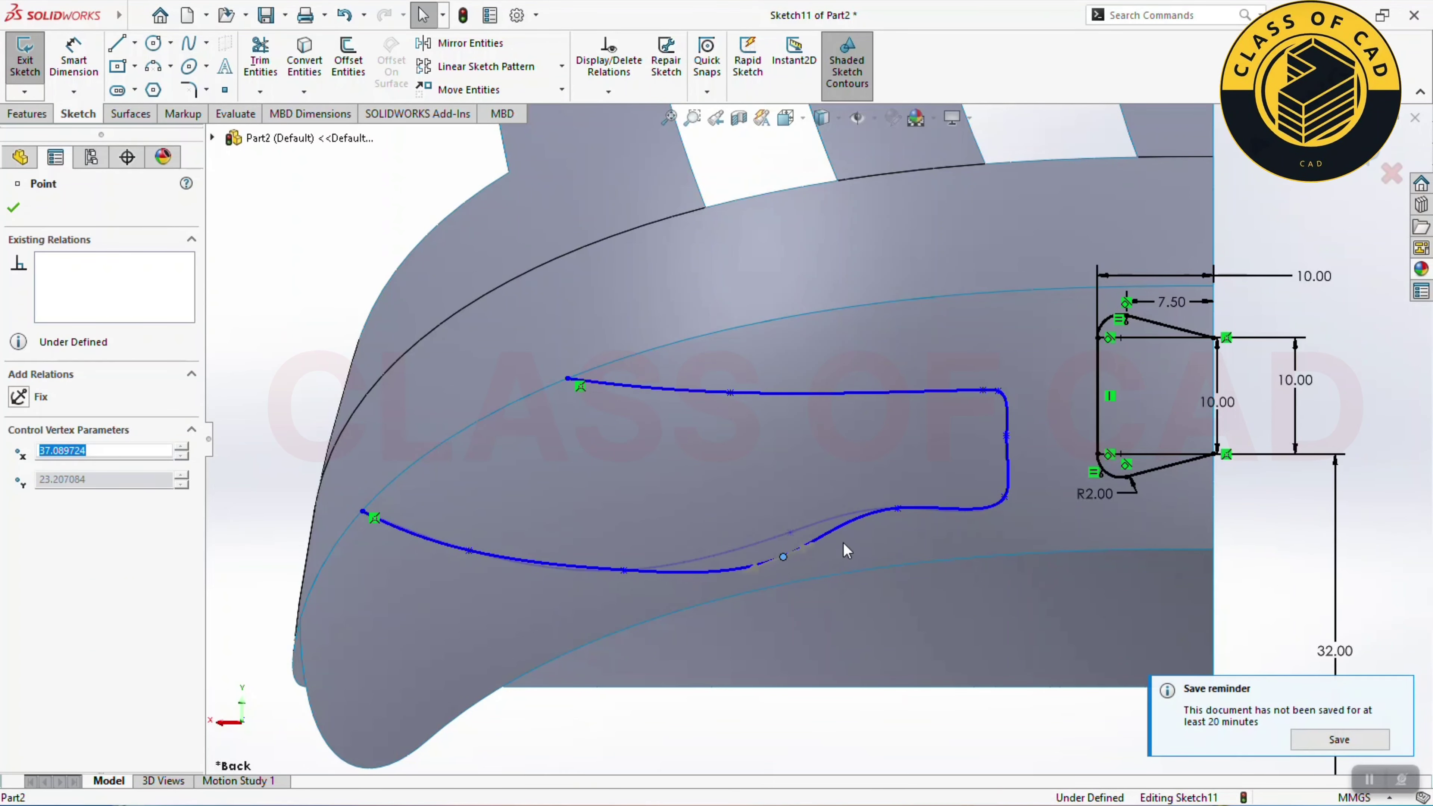
{"action": "left_click_drag", "start_coordinate": [897, 509], "coordinate": [914, 532]}
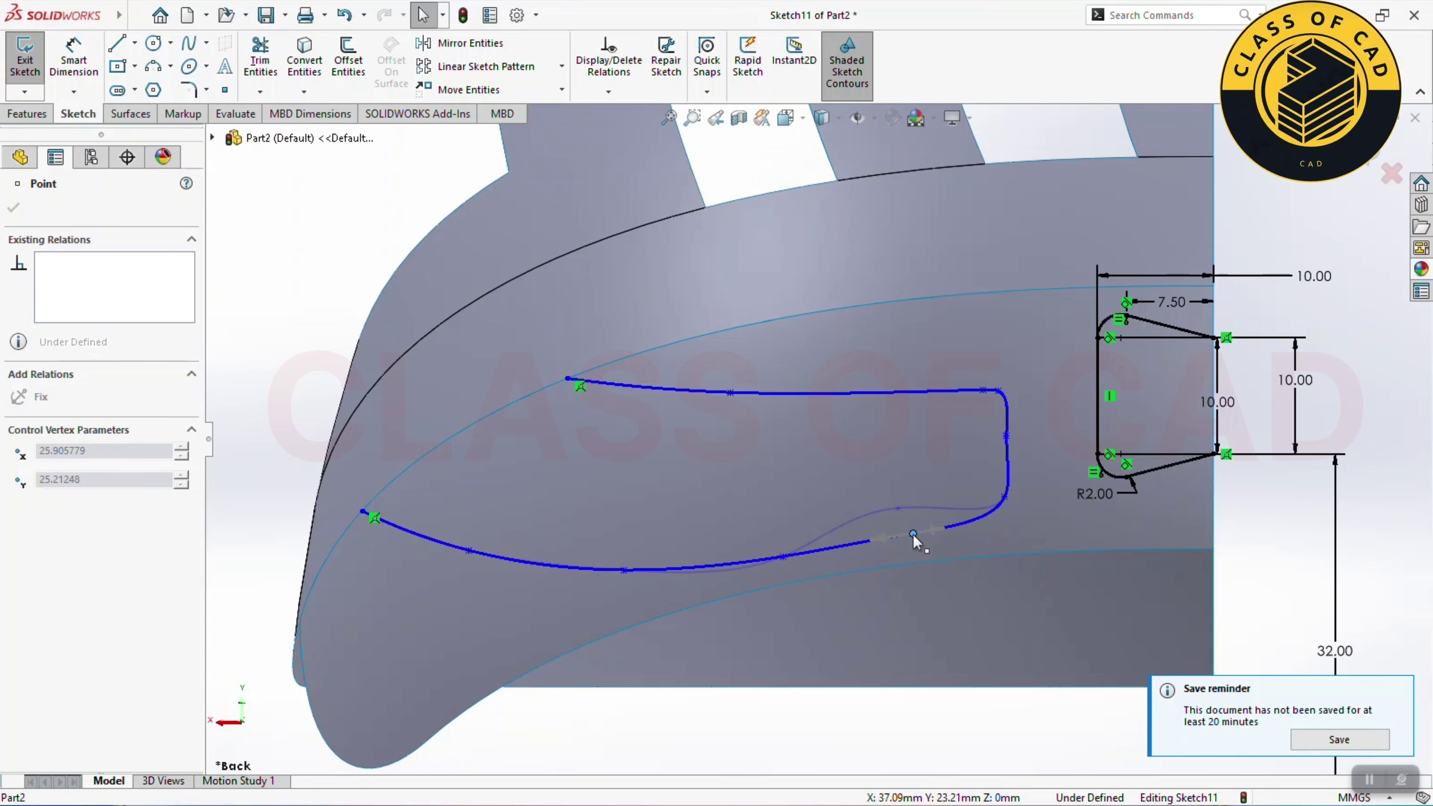
{"action": "left_click", "coordinate": [1004, 496]}
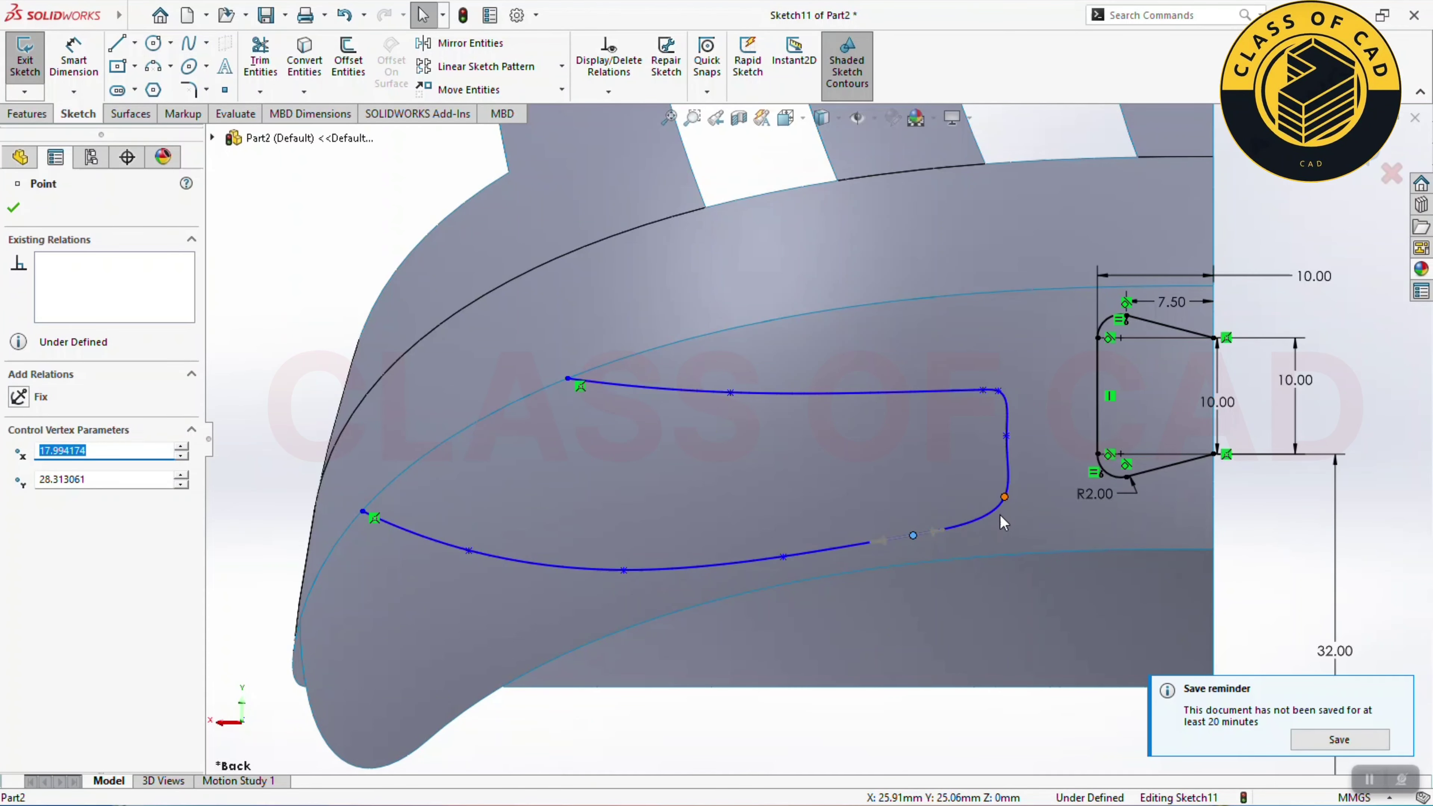
{"action": "left_click_drag", "start_coordinate": [1001, 520], "coordinate": [1000, 517]}
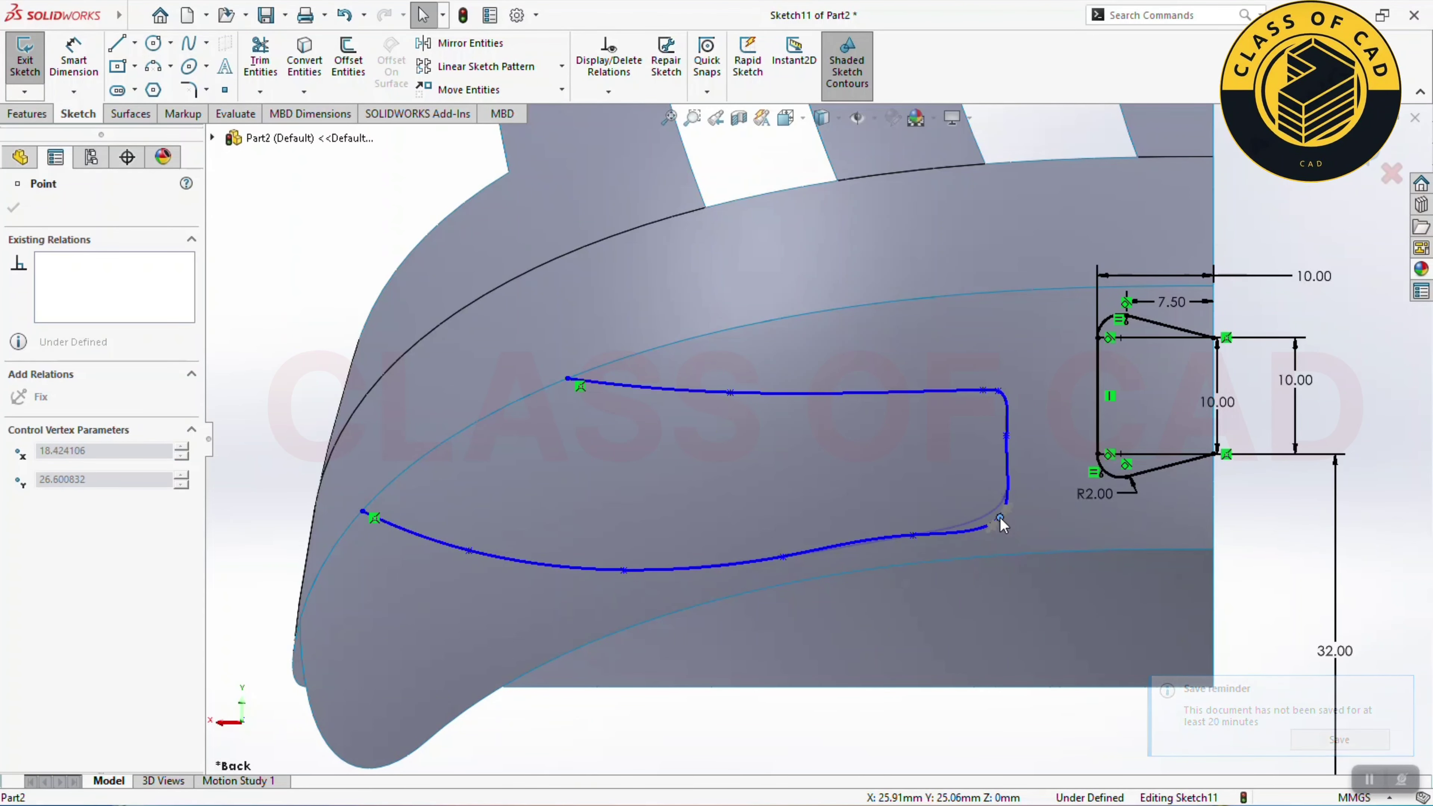
{"action": "key", "text": "Escape"}
{"action": "mouse_move", "coordinate": [800, 463]}
{"action": "middle_mouse_down"}
{"action": "mouse_move", "coordinate": [743, 536]}
{"action": "mouse_move", "coordinate": [826, 546]}
{"action": "middle_mouse_up"}
{"action": "scroll", "coordinate": [743, 542], "scroll_direction": "up", "scroll_amount": 3}
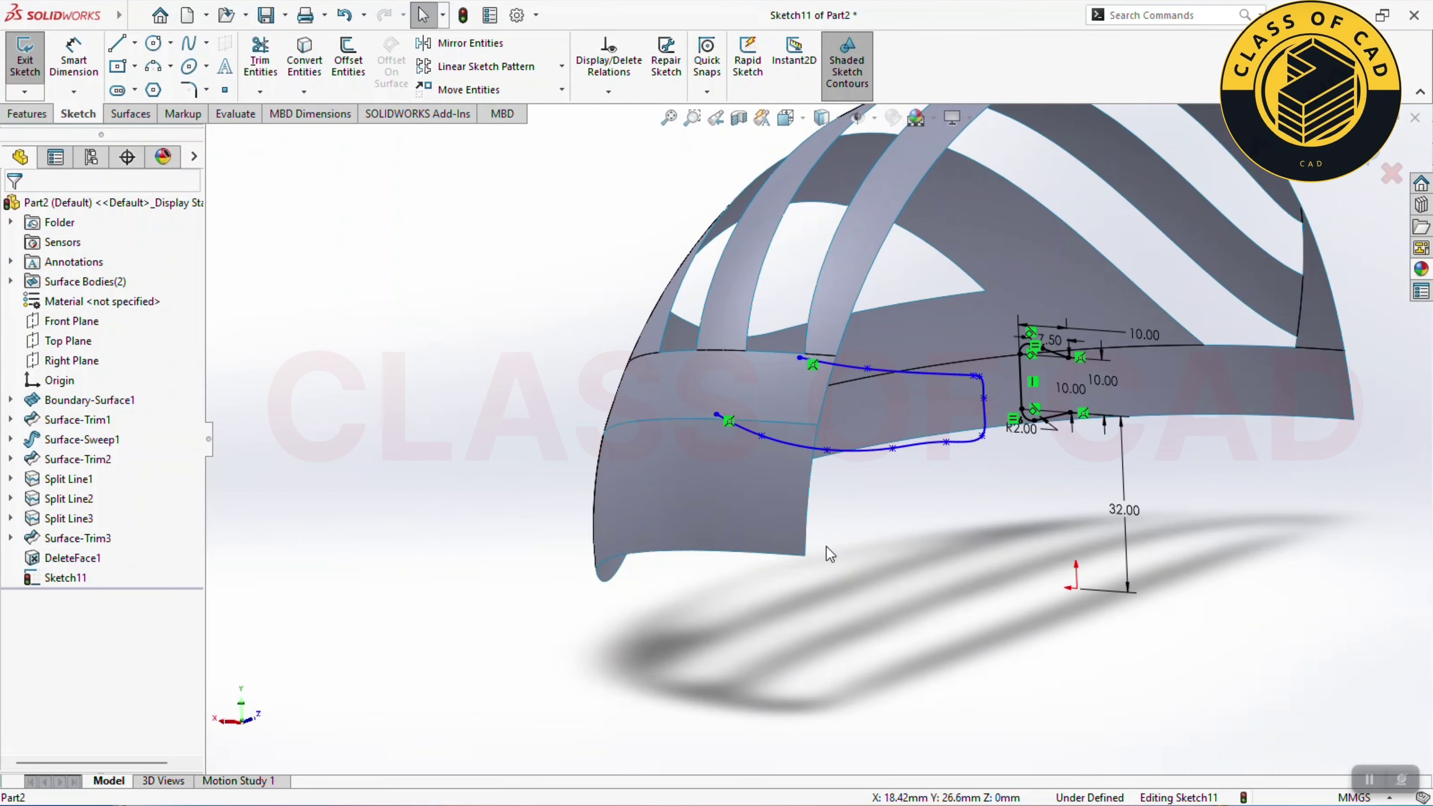
Step: Try a Sketch11 surface trim on the front face, then cancel the failed trim
{"action": "middle_click_drag", "start_coordinate": [963, 469], "coordinate": [1027, 474]}
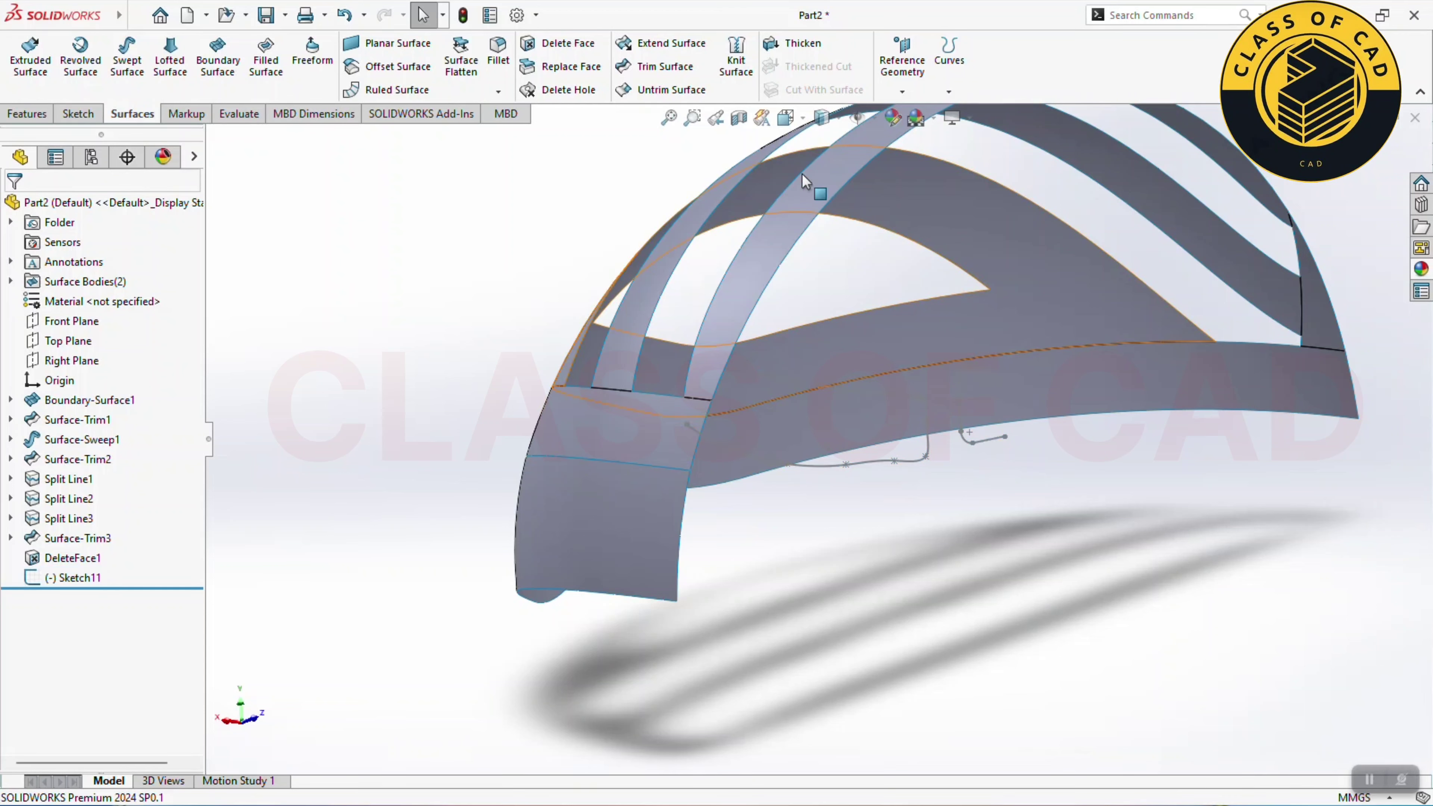
{"action": "left_click", "coordinate": [665, 66]}
{"action": "left_click", "coordinate": [990, 442]}
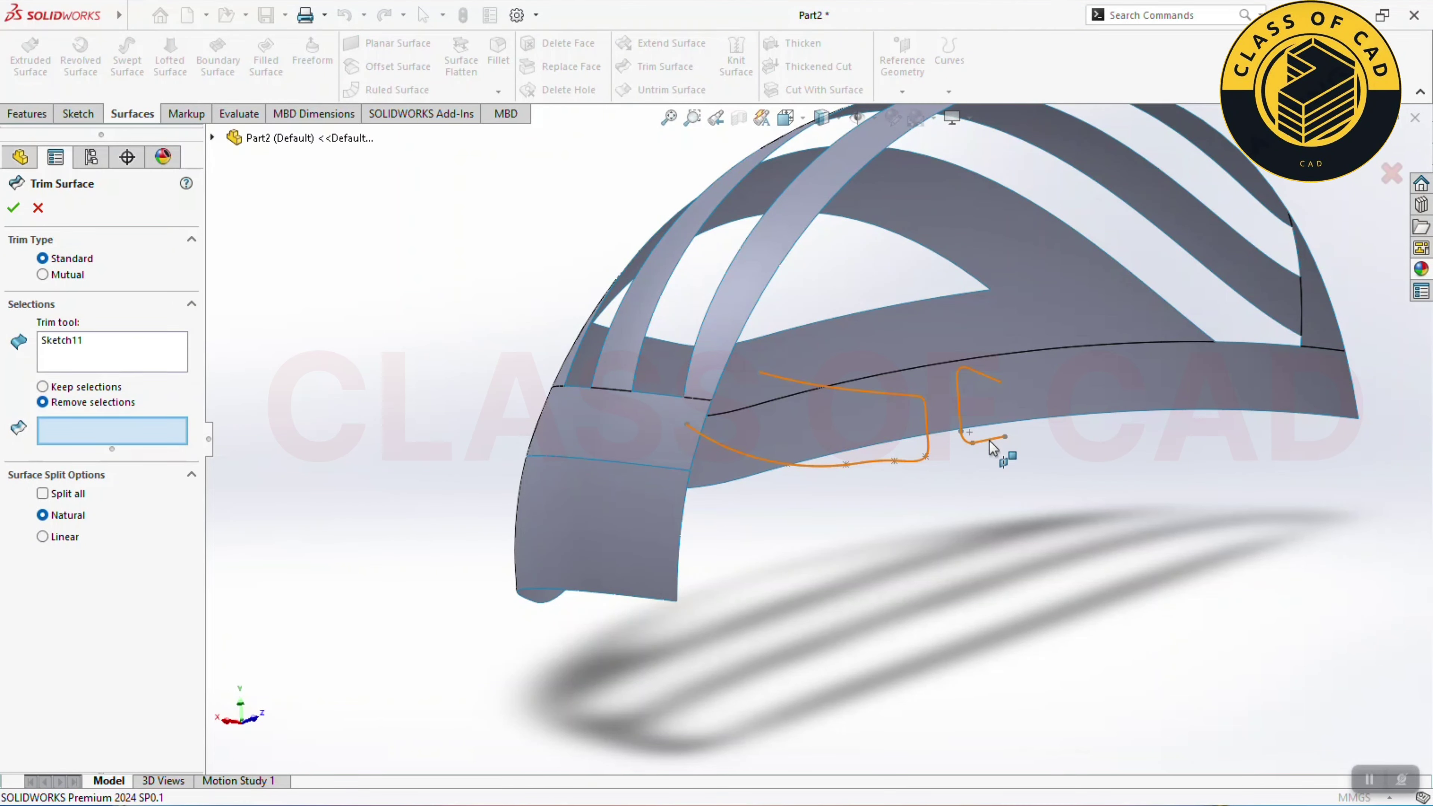
{"action": "left_click", "coordinate": [677, 545]}
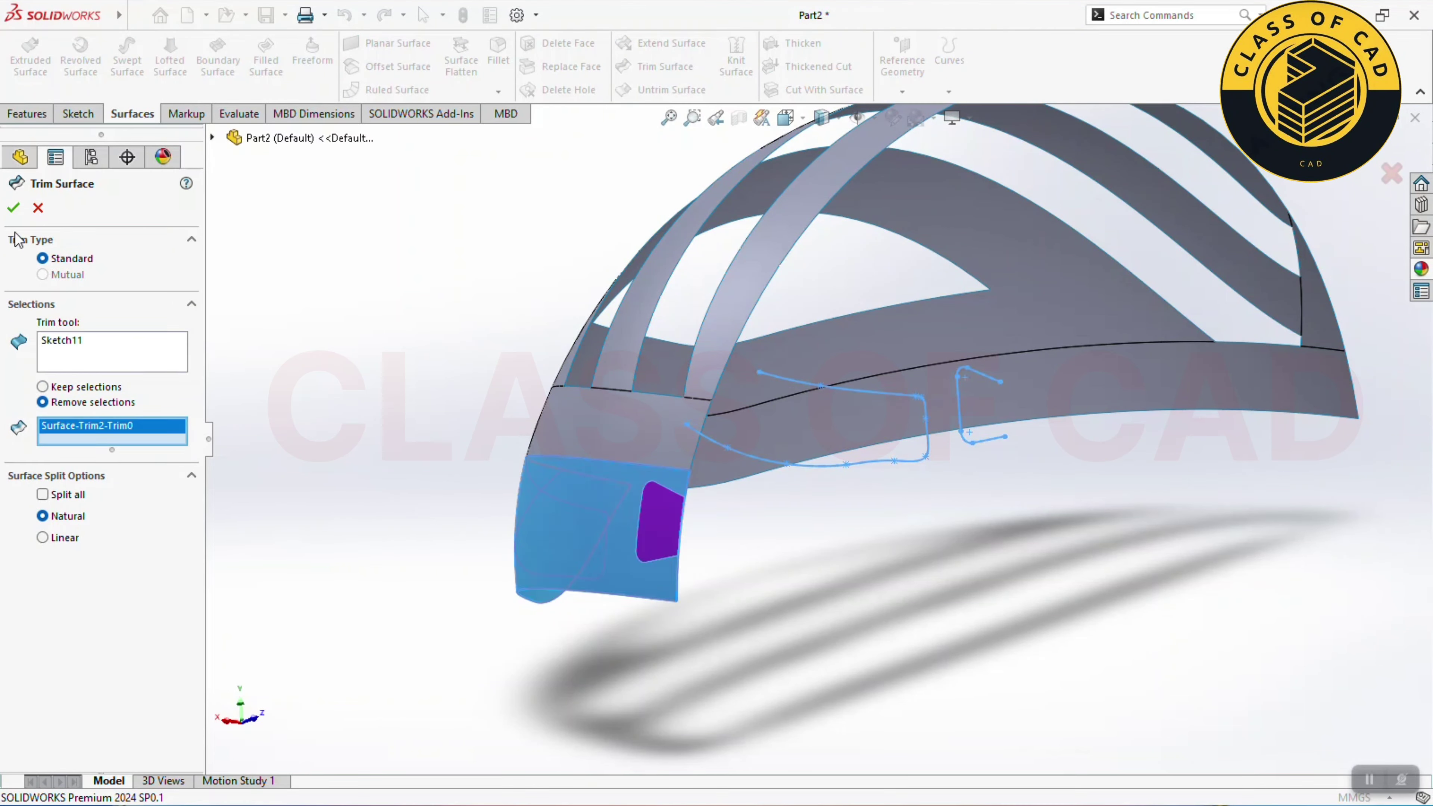
{"action": "left_click", "coordinate": [20, 210]}
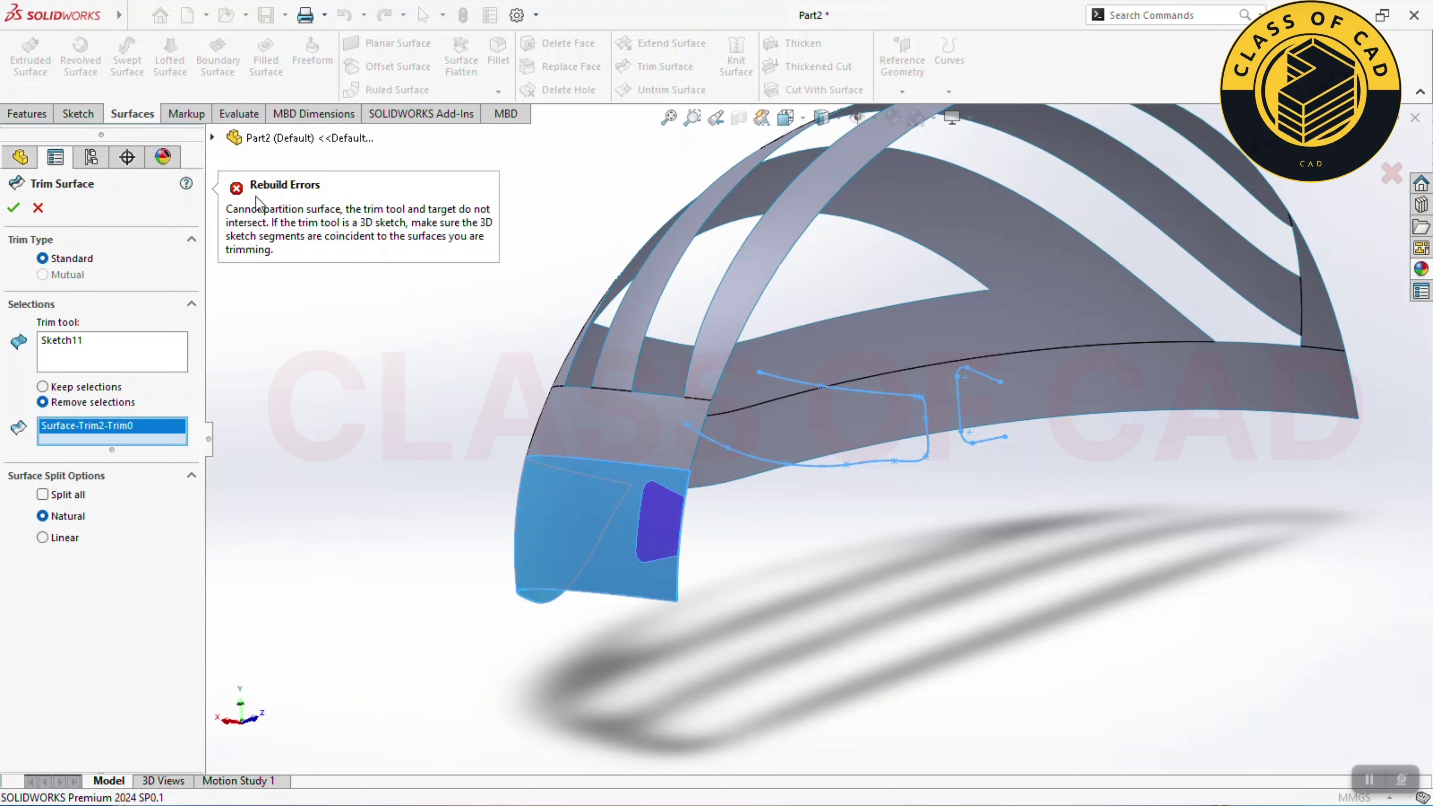
{"action": "key", "text": "Escape"}
Step: Delete the vent spline from Sketch11 and reorient the helmet
{"action": "left_click", "coordinate": [855, 452]}
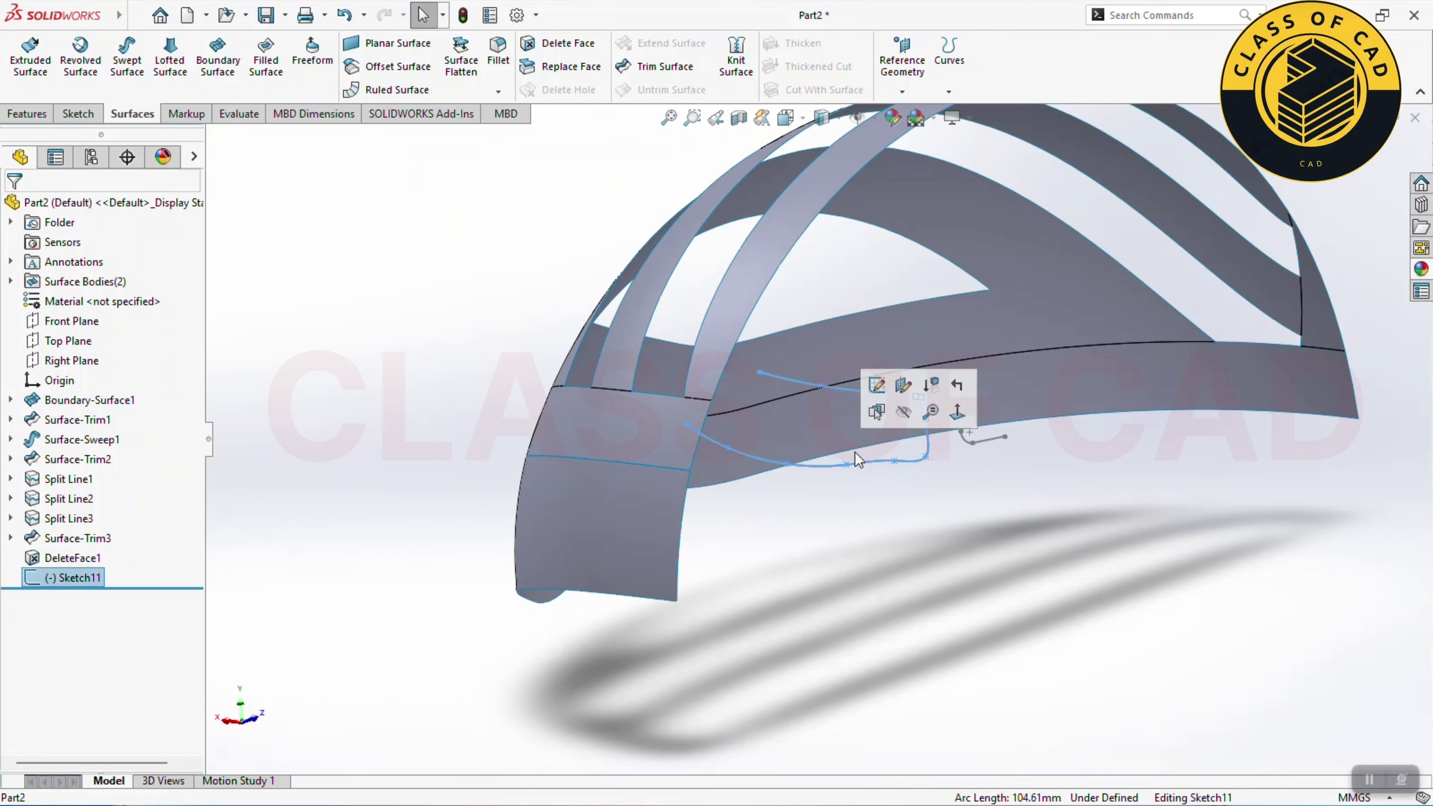
{"action": "left_click", "coordinate": [876, 386]}
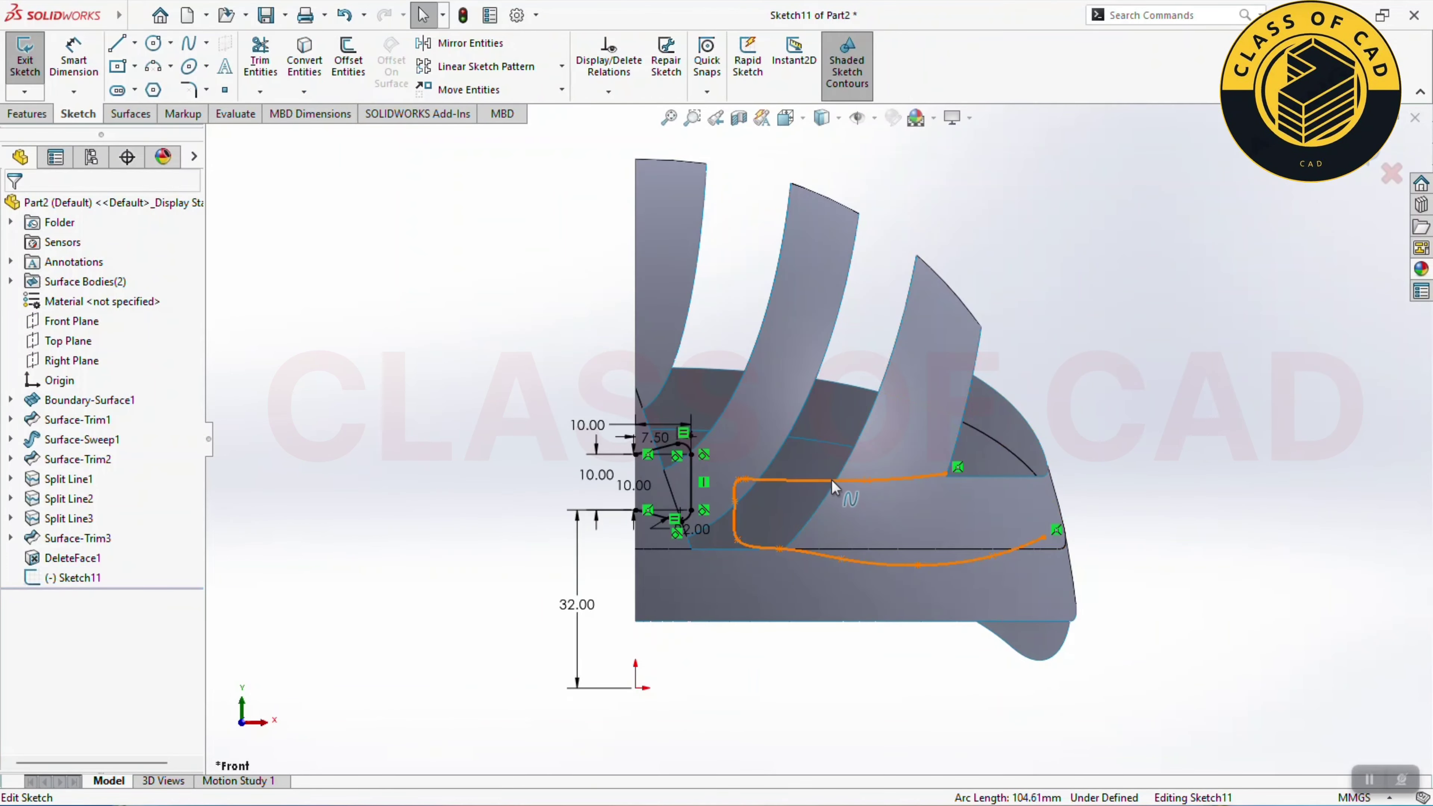
{"action": "left_click", "coordinate": [832, 480]}
{"action": "key", "text": "Delete"}
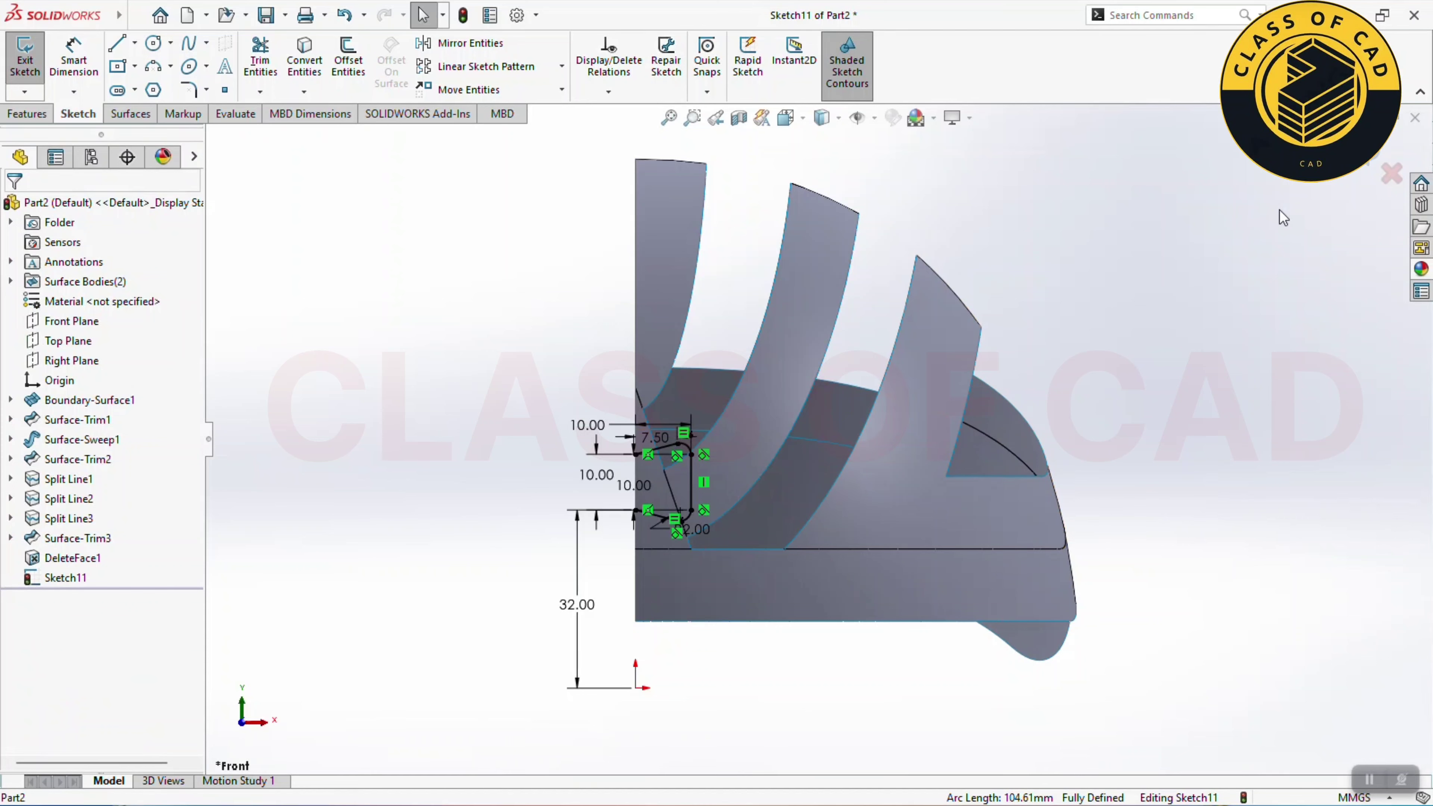
{"action": "left_click", "coordinate": [1371, 170]}
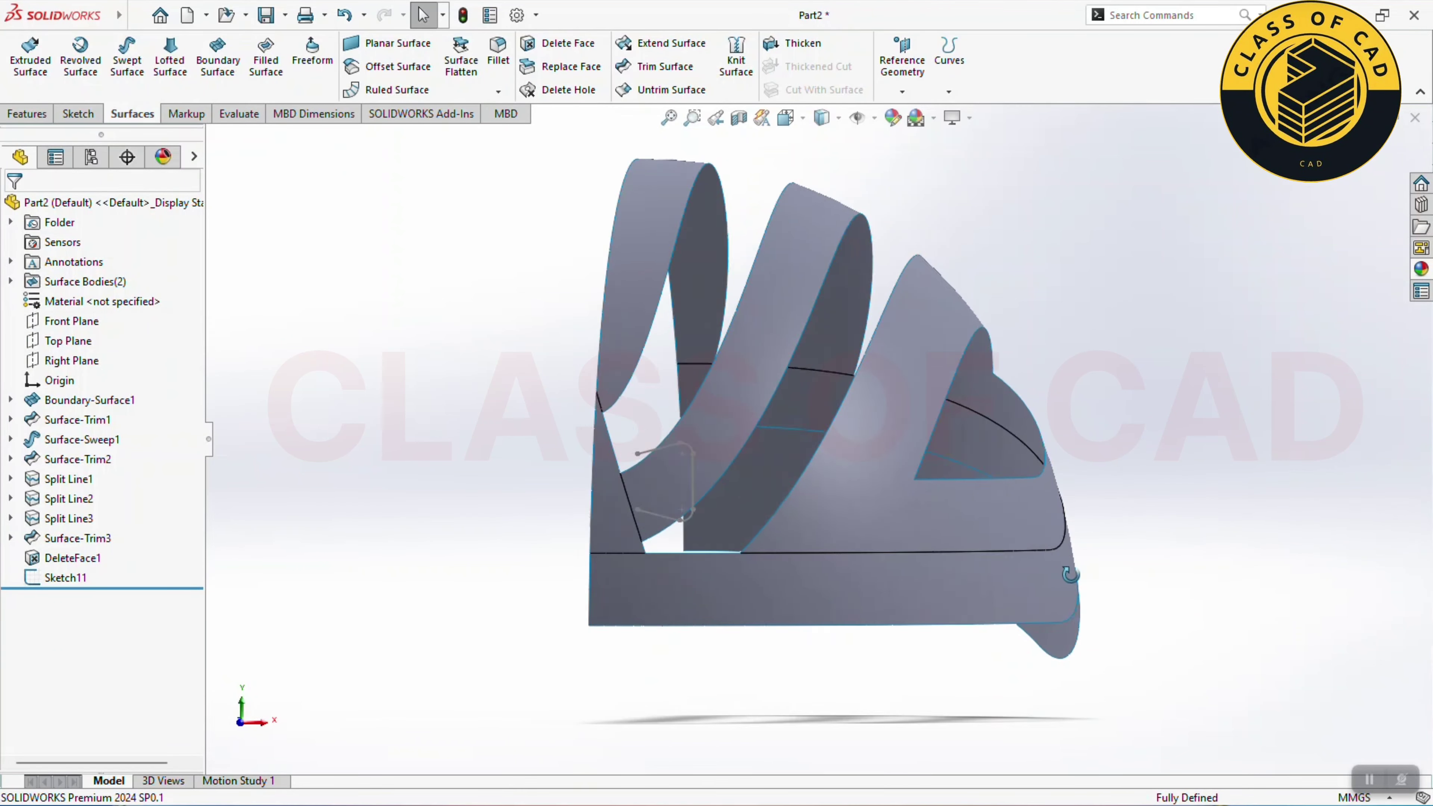
{"action": "middle_click_drag", "start_coordinate": [1124, 457], "coordinate": [845, 601]}
{"action": "mouse_move", "coordinate": [809, 463]}
{"action": "middle_mouse_down"}
{"action": "mouse_move", "coordinate": [506, 267]}
{"action": "mouse_move", "coordinate": [577, 336]}
{"action": "mouse_move", "coordinate": [627, 457]}
{"action": "mouse_move", "coordinate": [514, 346]}
{"action": "middle_mouse_up"}
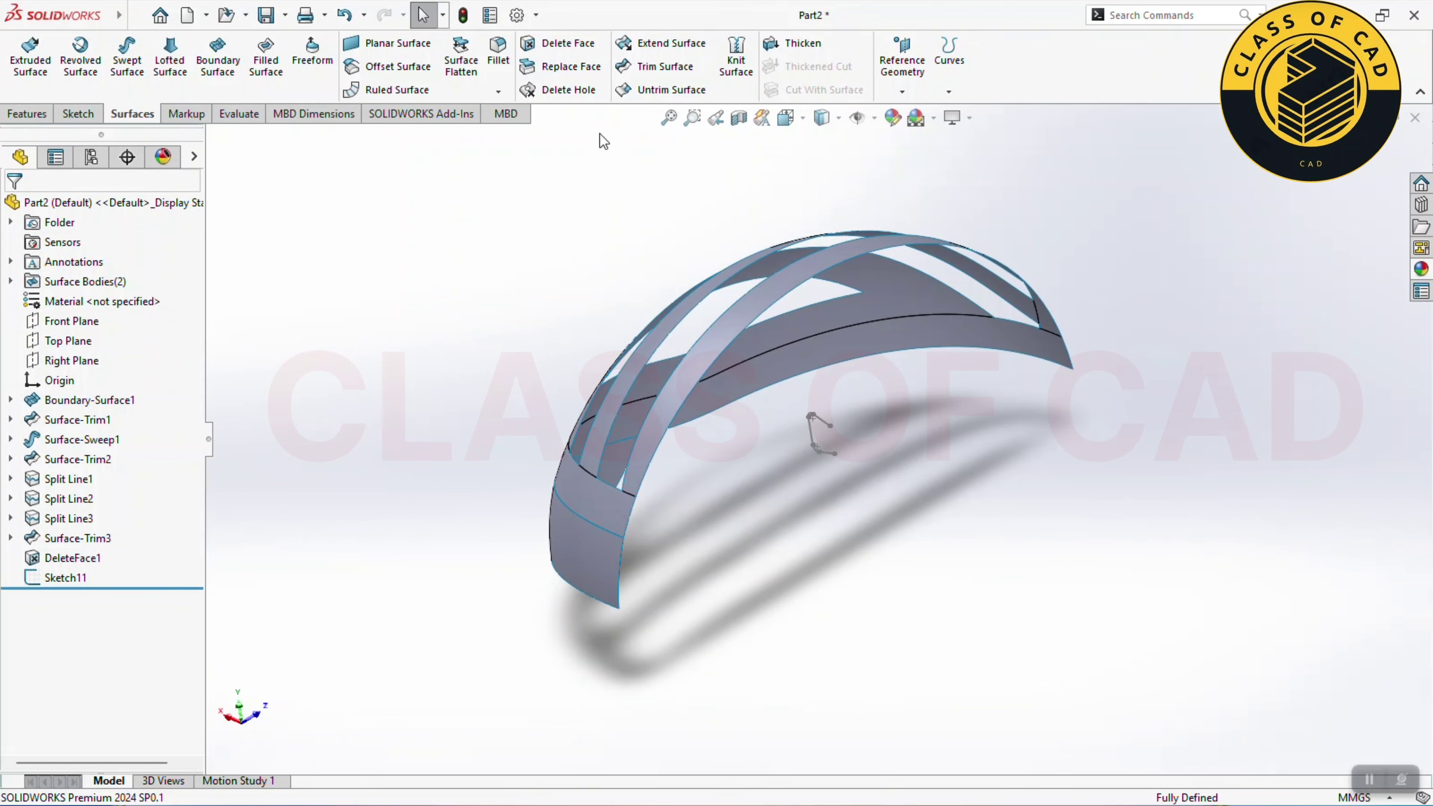
{"action": "middle_click_drag", "start_coordinate": [761, 249], "coordinate": [729, 265], "text": "ctrl"}
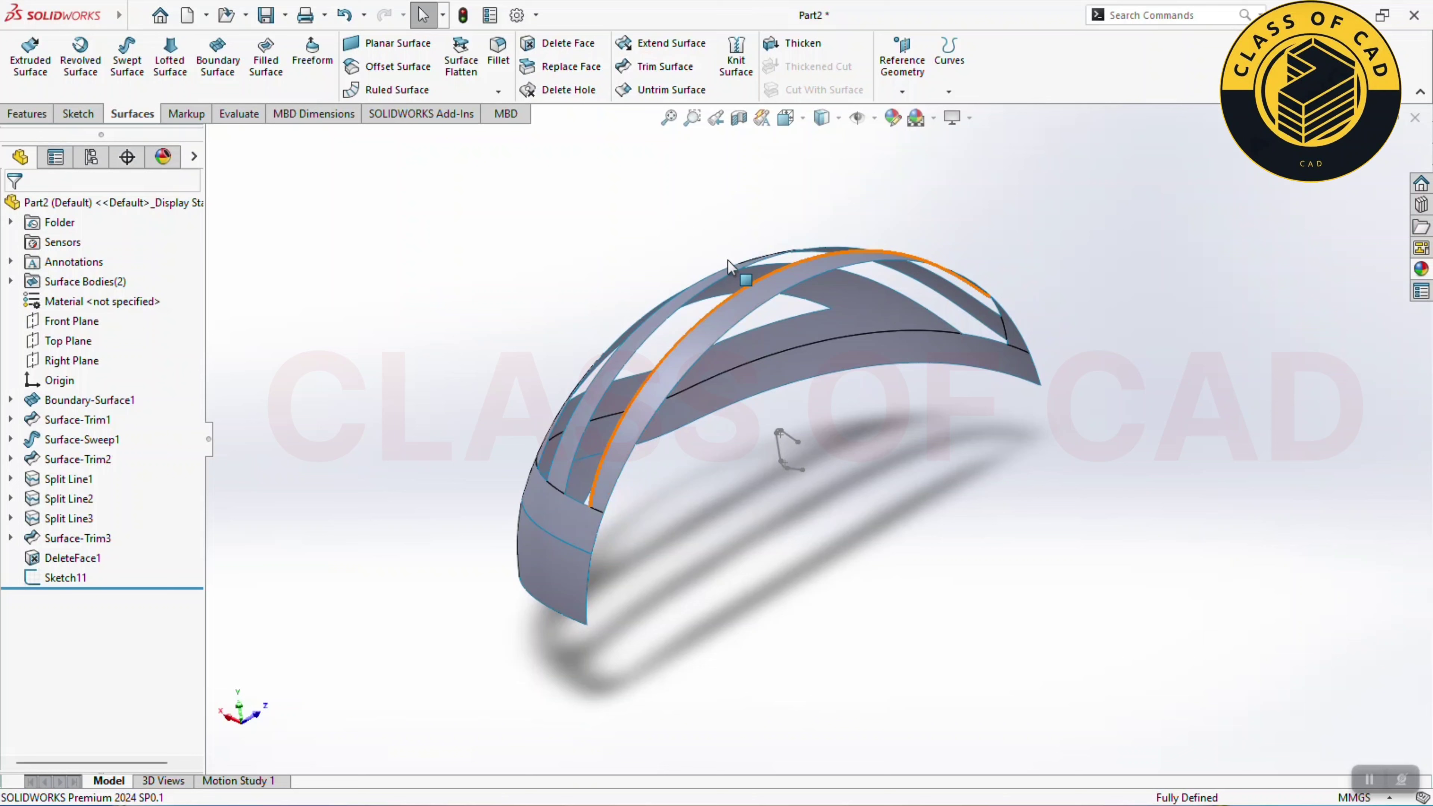
Step: Trim the small lower patch off the helmet surface using Sketch11
{"action": "left_click", "coordinate": [678, 77]}
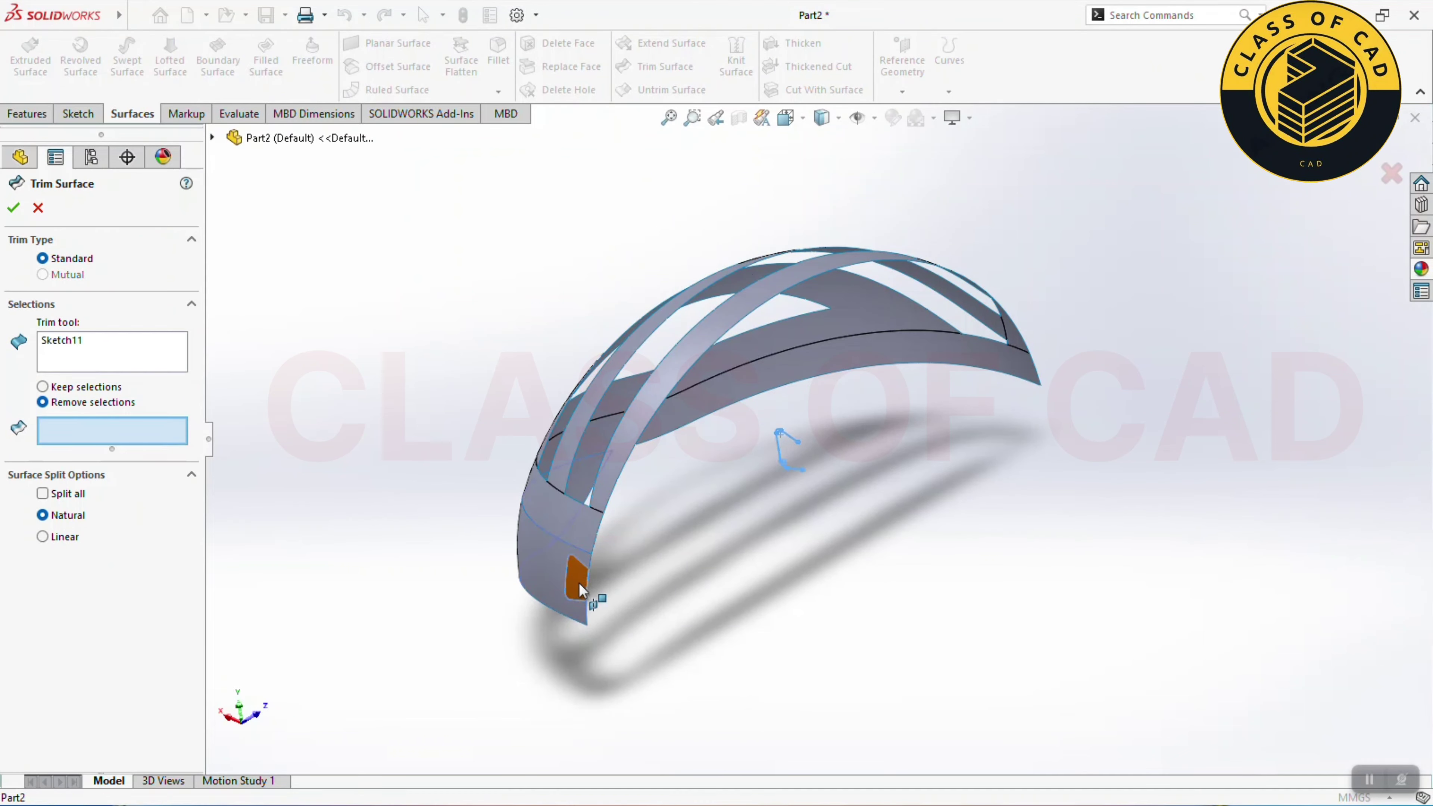
{"action": "left_click", "coordinate": [581, 590]}
{"action": "key", "text": "Return"}
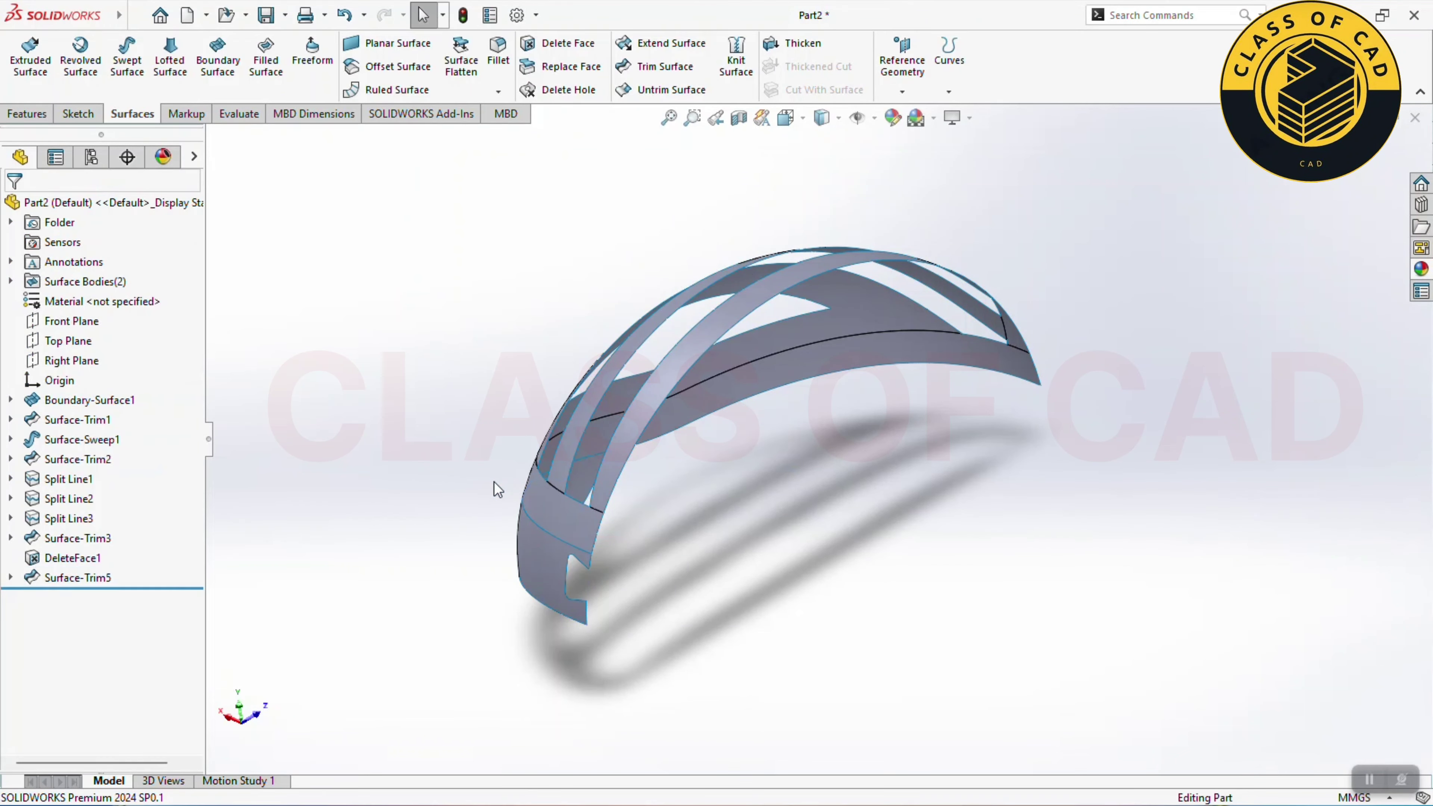
{"action": "mouse_move", "coordinate": [496, 487]}
{"action": "middle_mouse_down"}
{"action": "mouse_move", "coordinate": [640, 487]}
{"action": "mouse_move", "coordinate": [746, 416]}
{"action": "mouse_move", "coordinate": [841, 460]}
{"action": "mouse_move", "coordinate": [897, 512]}
{"action": "mouse_move", "coordinate": [816, 551]}
{"action": "mouse_move", "coordinate": [758, 544]}
{"action": "mouse_move", "coordinate": [745, 501]}
{"action": "middle_mouse_up"}
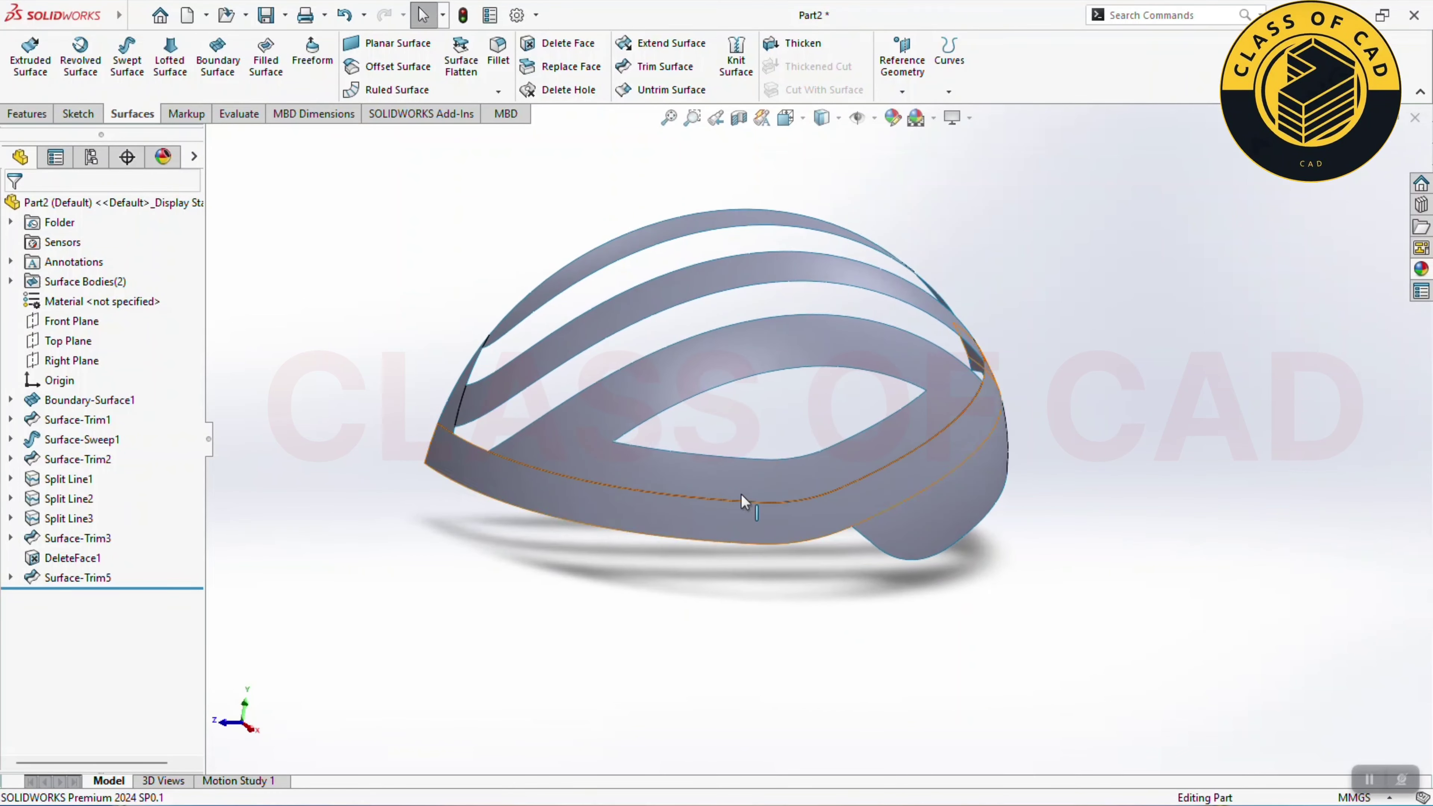
Step: Knit DeleteFace1 and Surface-Trim5 into Surface-Knit1, then thicken it 10.00mm
{"action": "left_click", "coordinate": [735, 89]}
{"action": "left_click", "coordinate": [756, 377]}
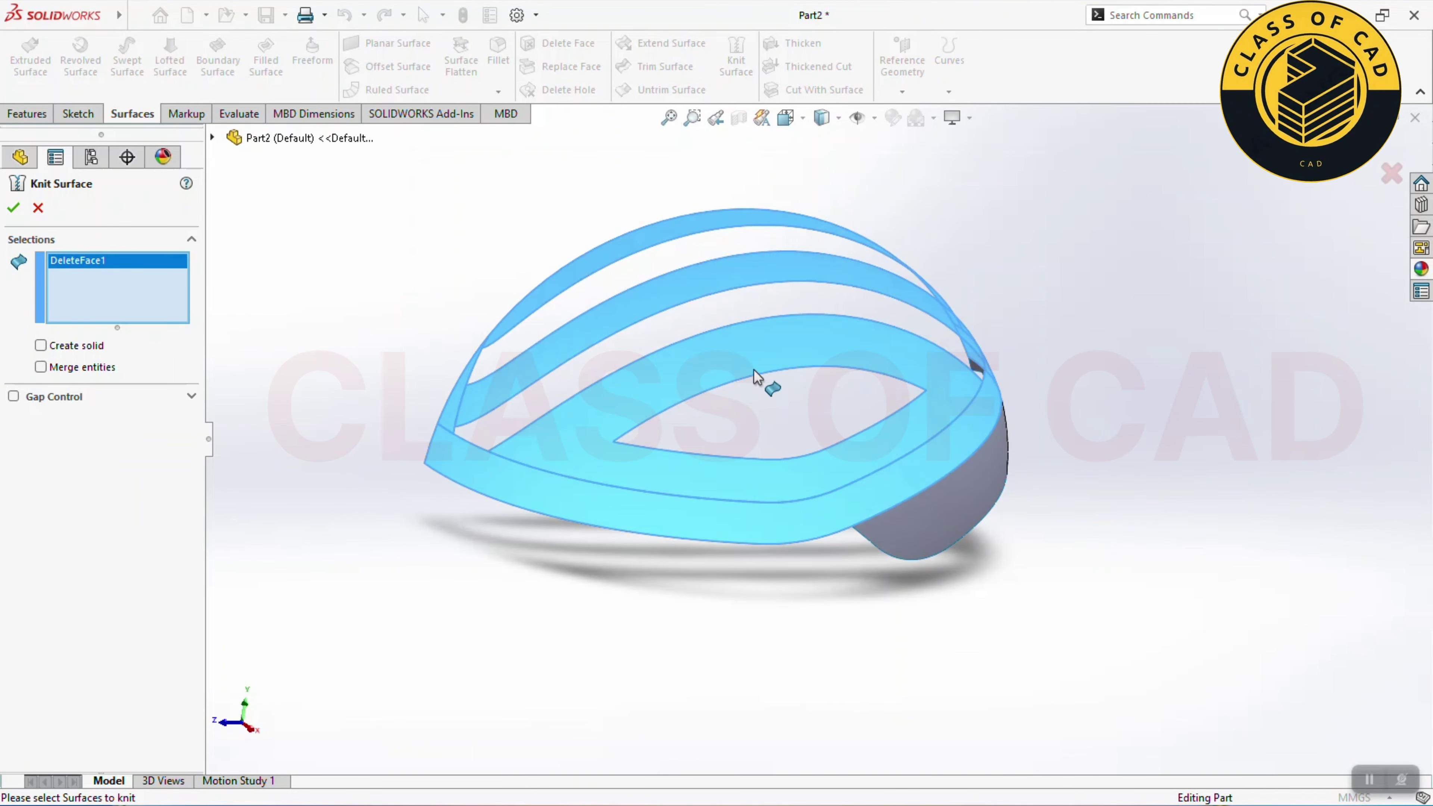
{"action": "left_click", "coordinate": [943, 517]}
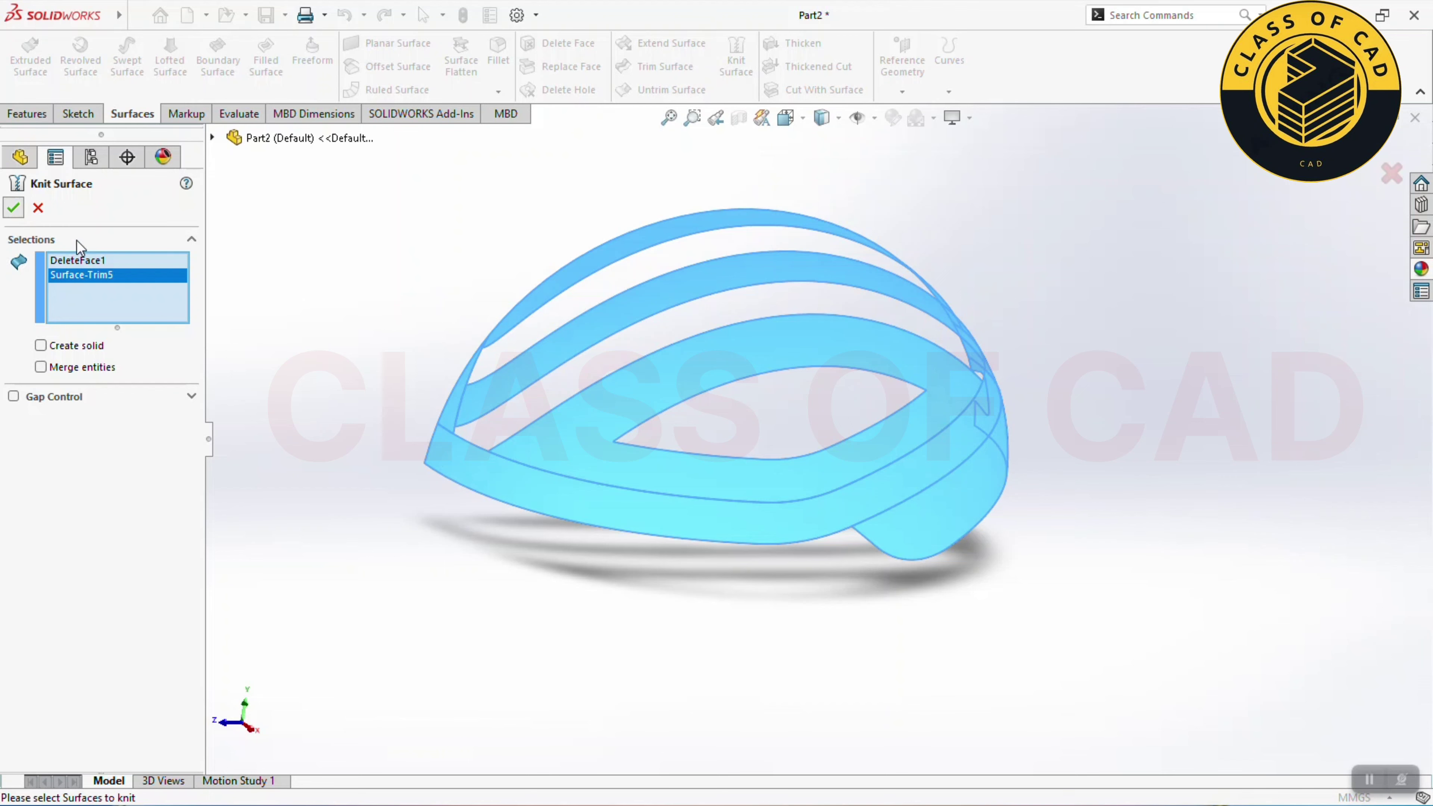
{"action": "key", "text": "Return"}
{"action": "middle_click_drag", "start_coordinate": [650, 600], "coordinate": [671, 617]}
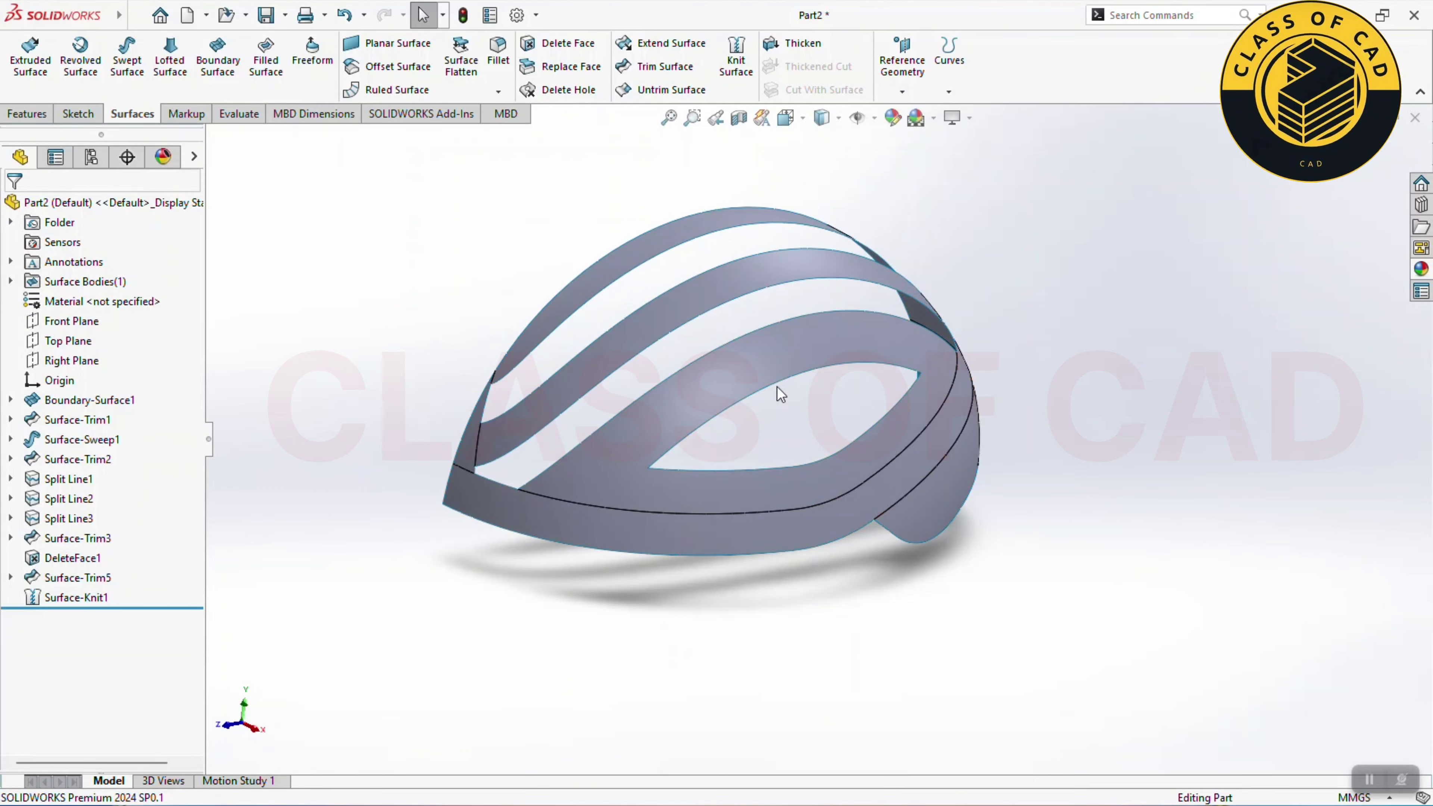
{"action": "left_click", "coordinate": [796, 44]}
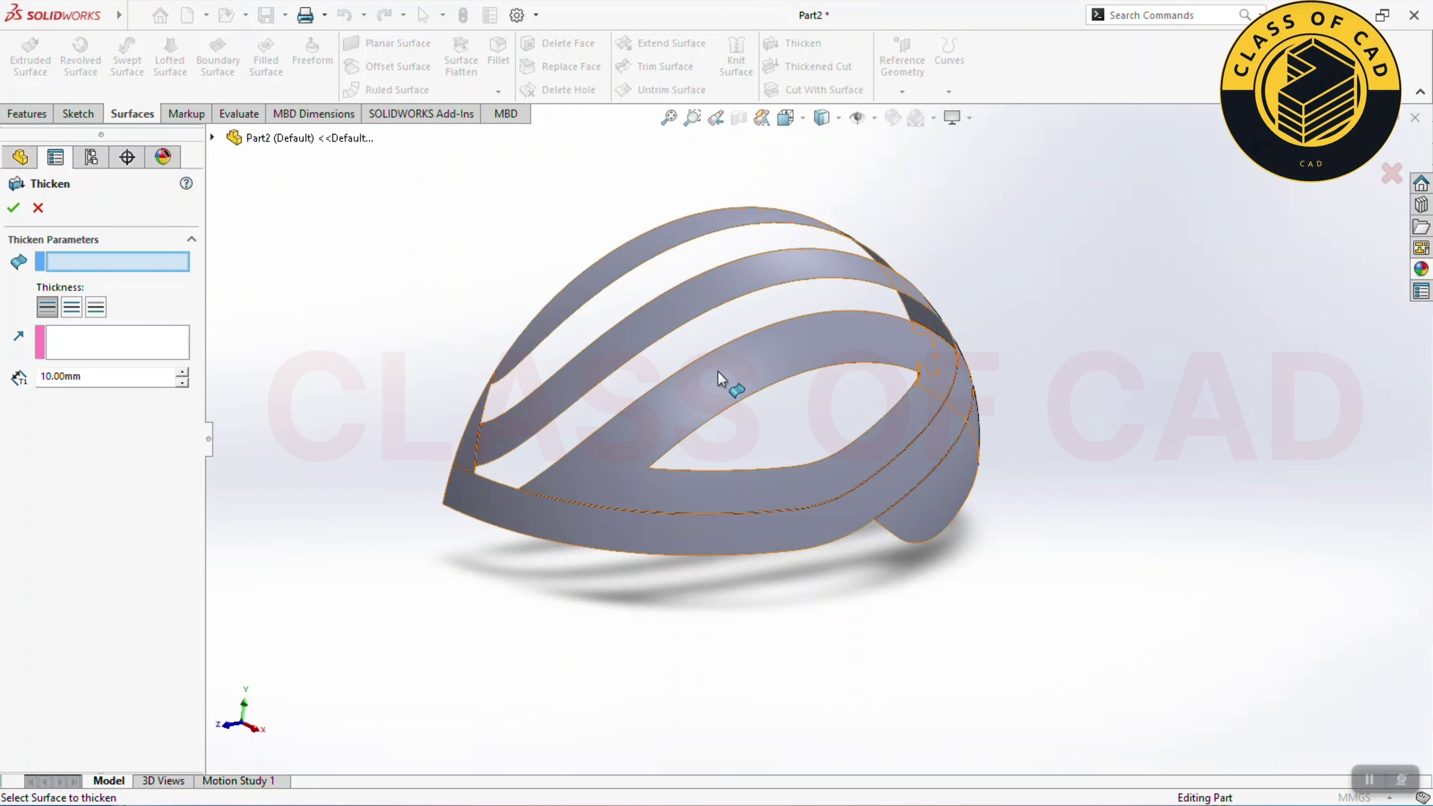
{"action": "left_click", "coordinate": [729, 387]}
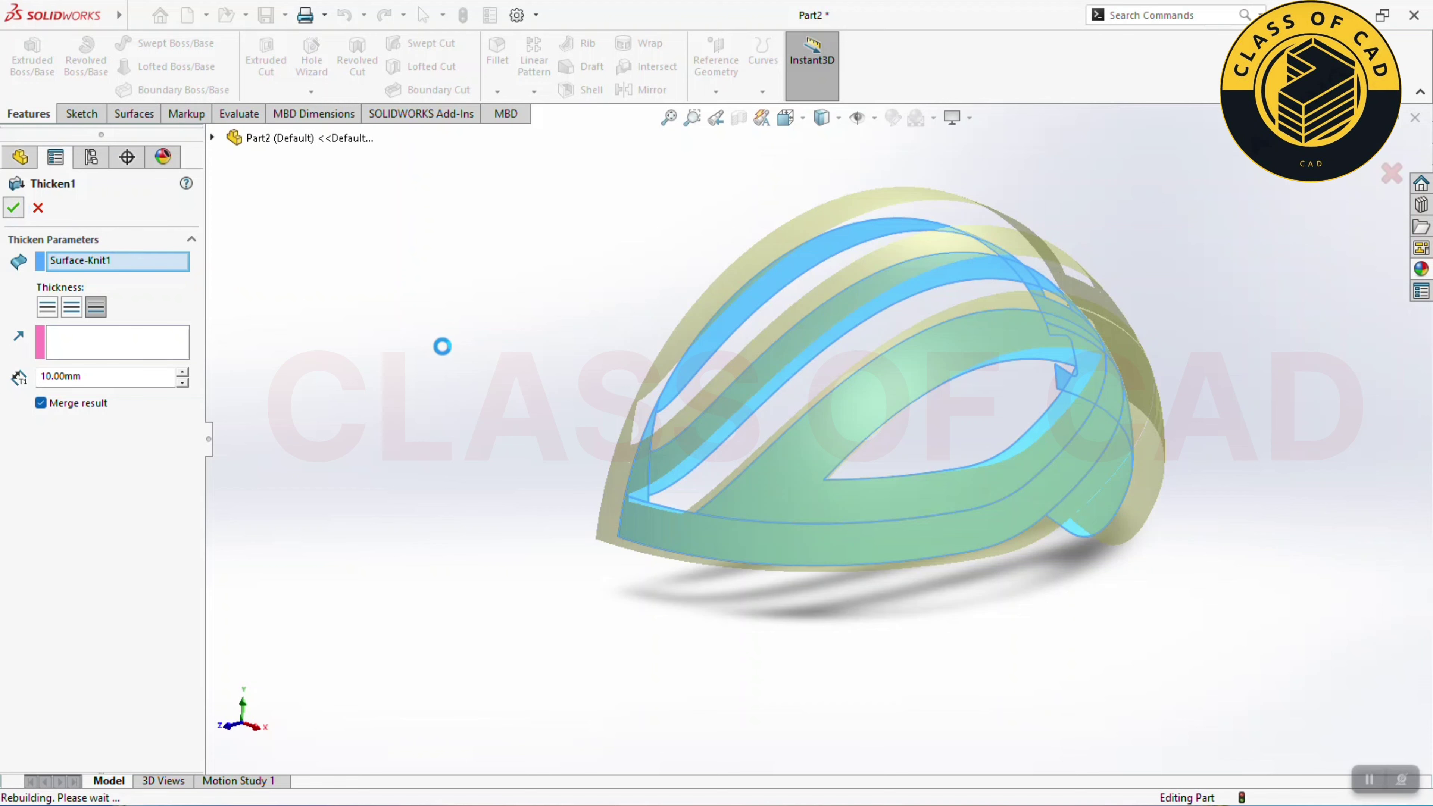
Step: Mirror the Thicken1 body, rather than the feature, across the Right Plane as Mirror3
{"action": "left_click", "coordinate": [648, 90]}
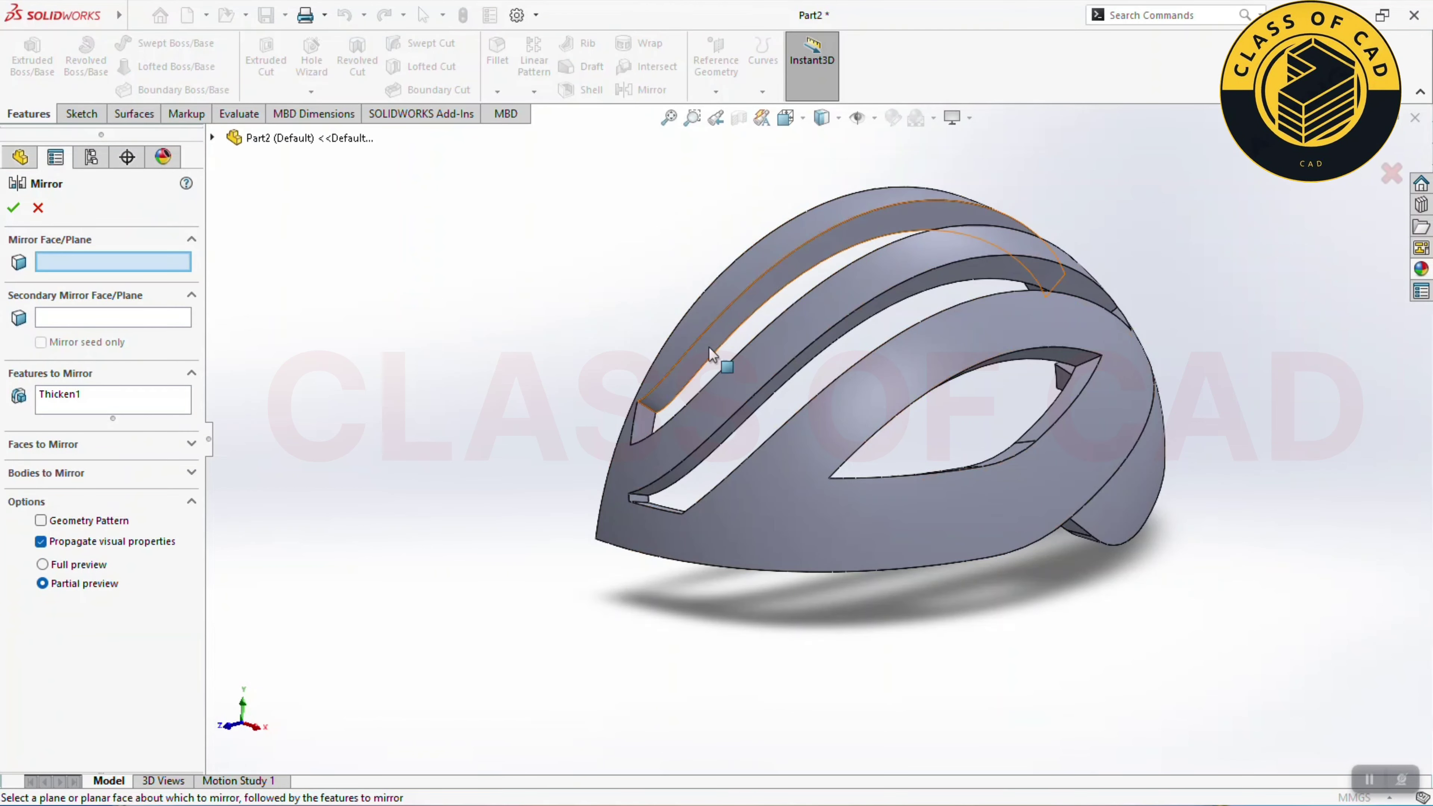
{"action": "middle_click_drag", "start_coordinate": [720, 368], "coordinate": [858, 384]}
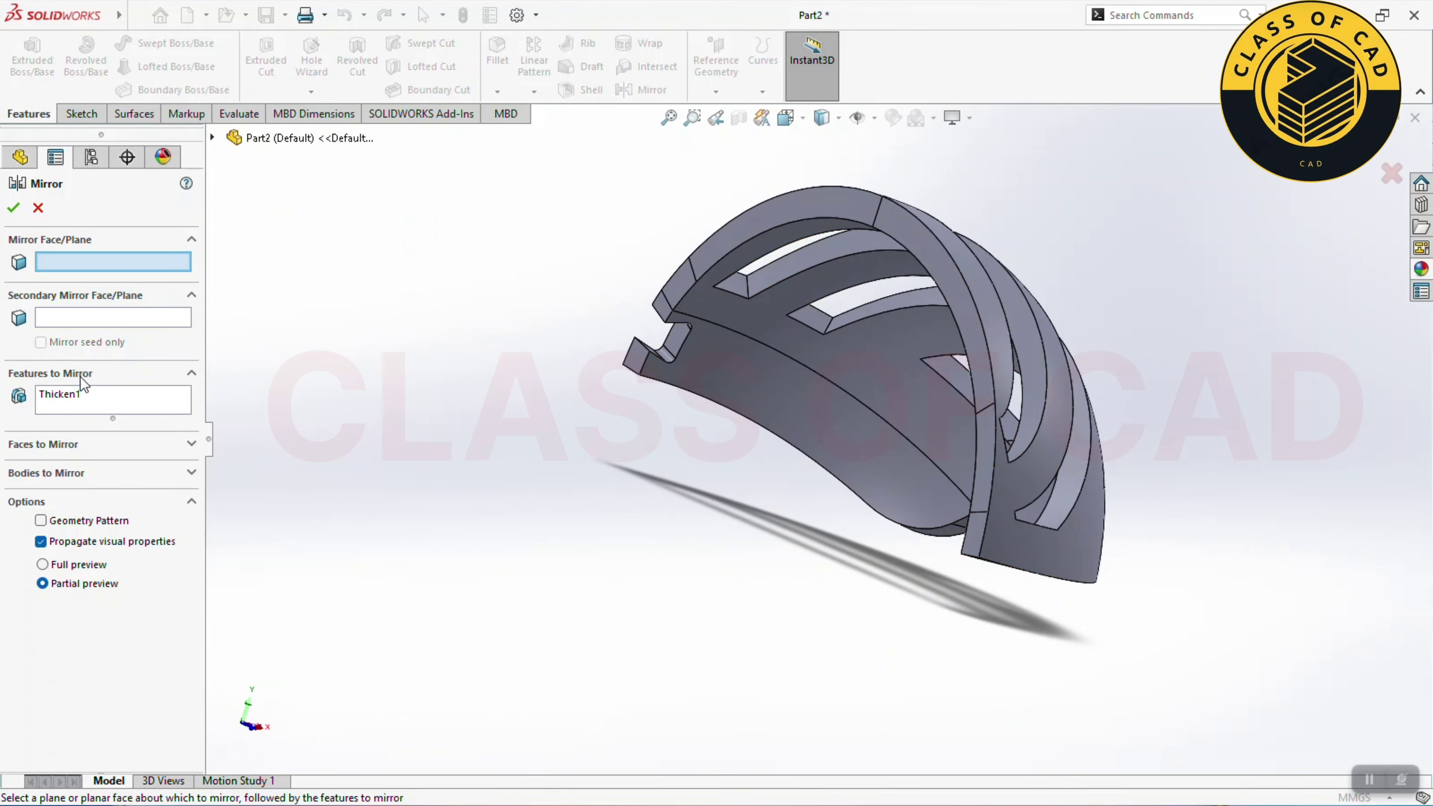
{"action": "left_click", "coordinate": [213, 137]}
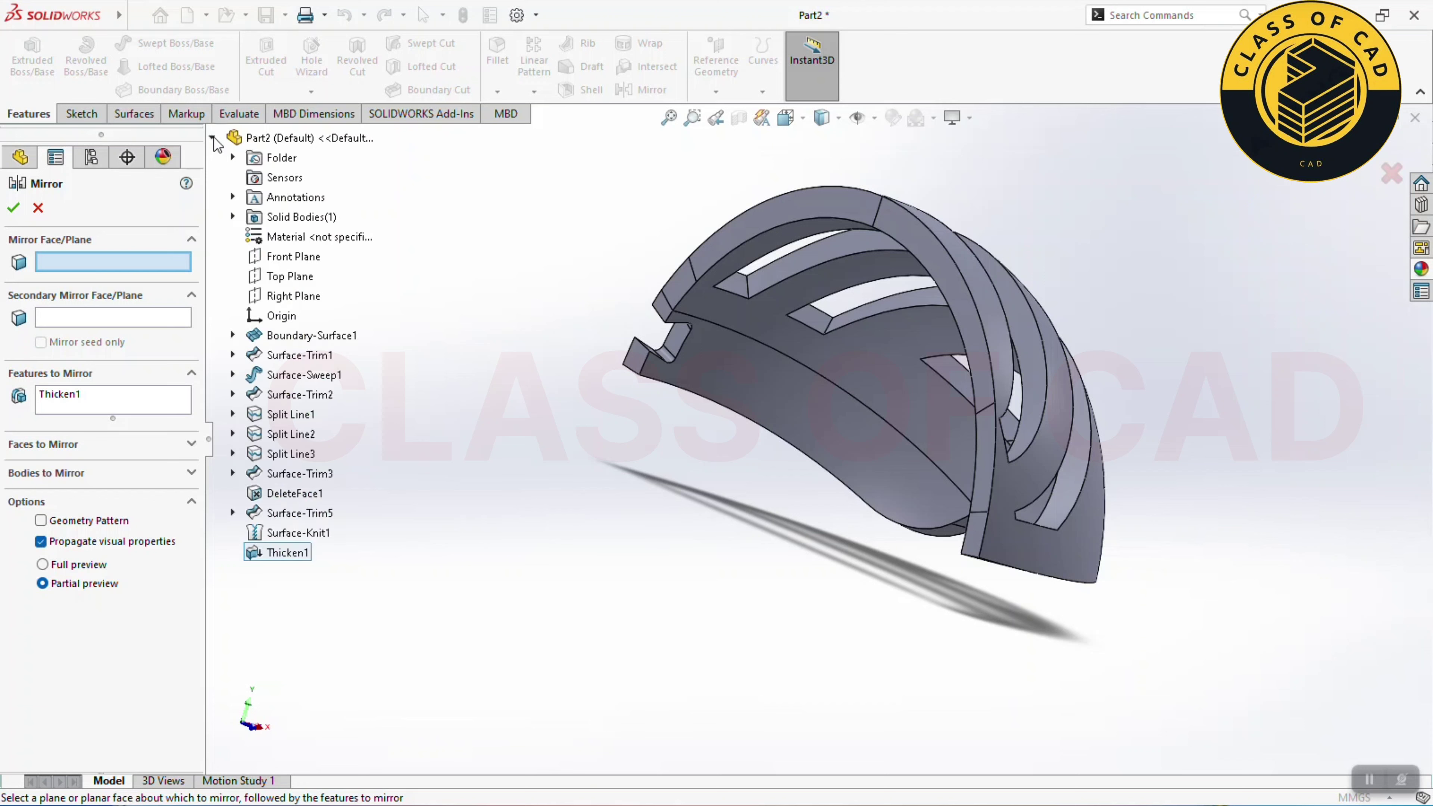
{"action": "left_click", "coordinate": [253, 299]}
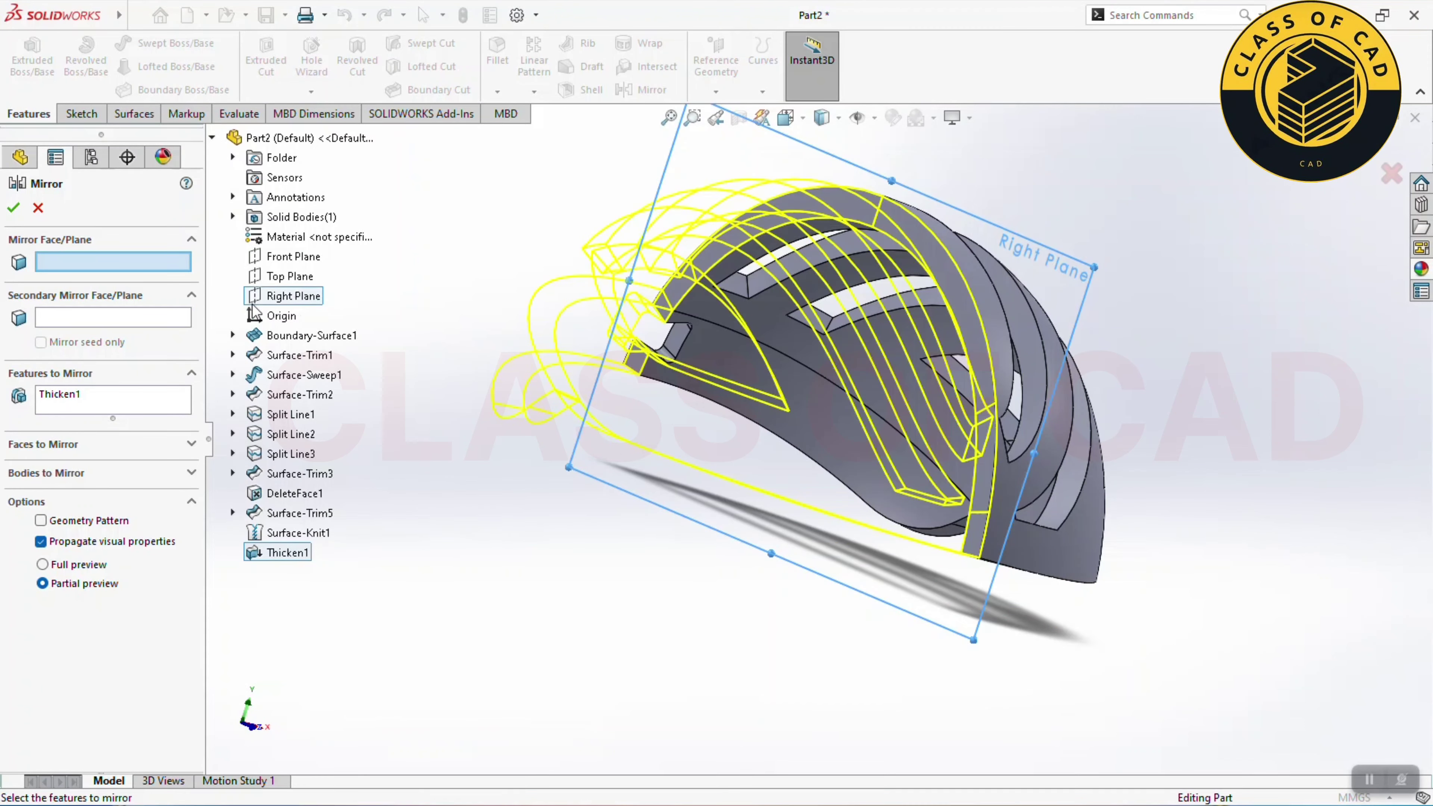
{"action": "right_click", "coordinate": [52, 397]}
{"action": "left_click", "coordinate": [93, 434]}
{"action": "left_click", "coordinate": [68, 479]}
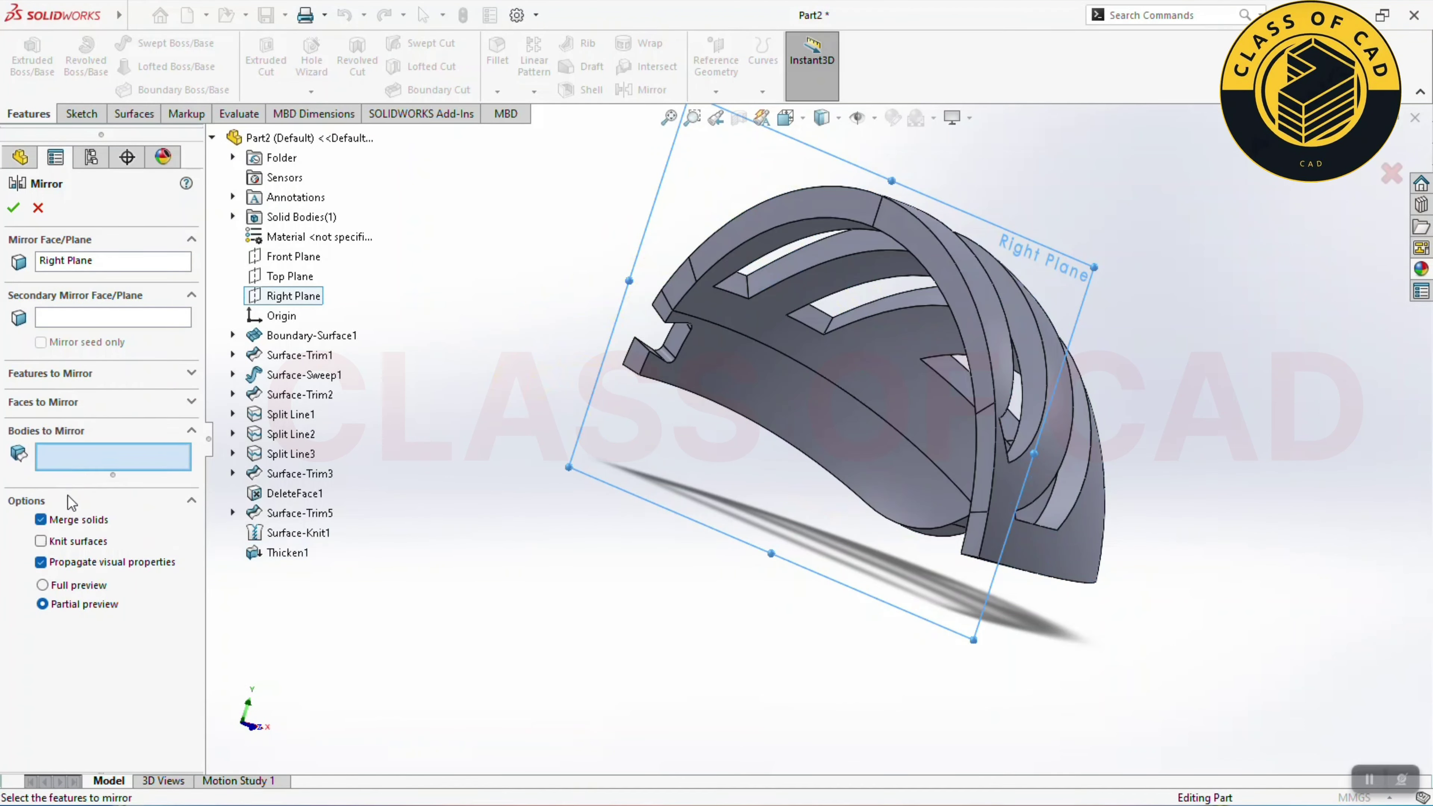
{"action": "left_click", "coordinate": [776, 398]}
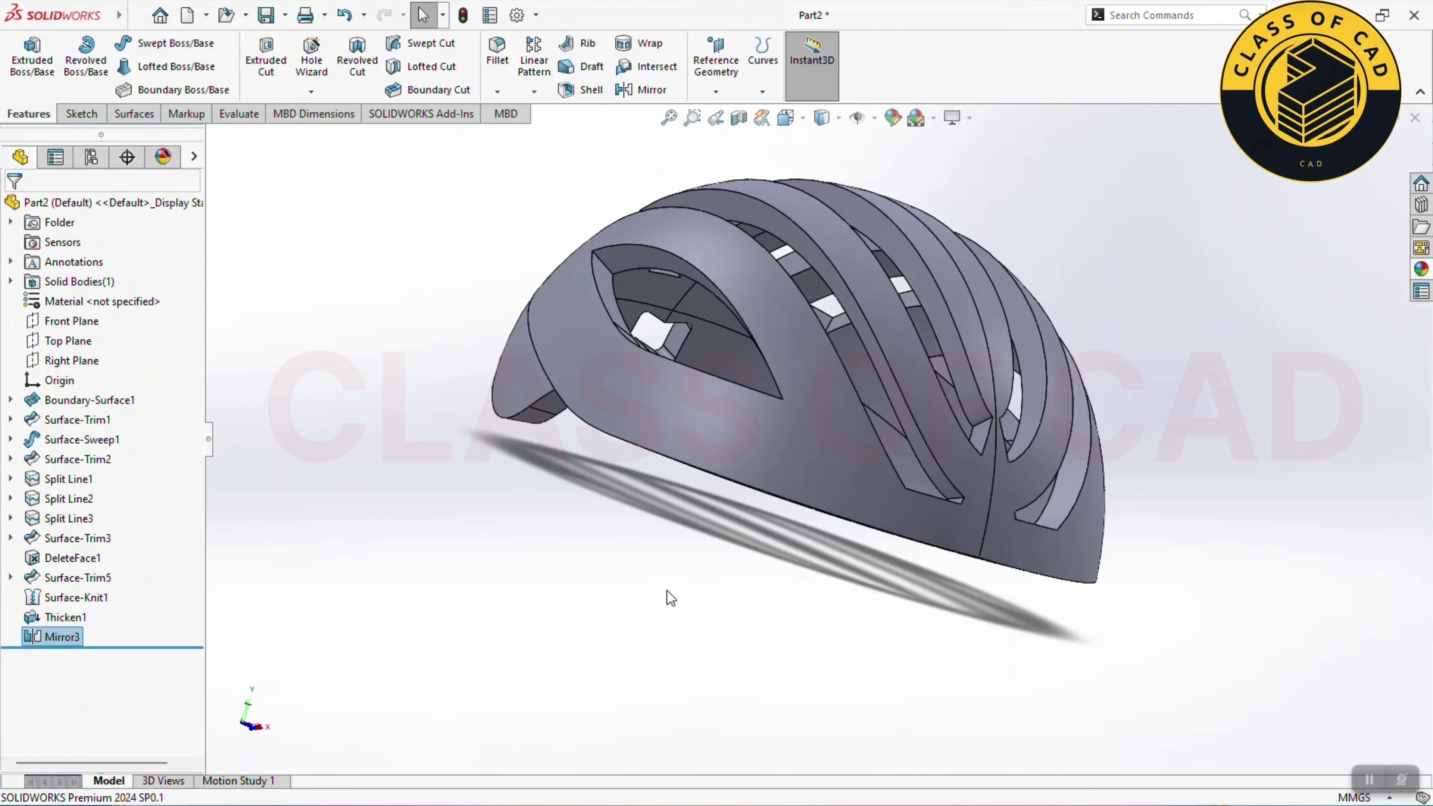
{"action": "mouse_move", "coordinate": [589, 596]}
{"action": "middle_mouse_down"}
{"action": "mouse_move", "coordinate": [328, 566]}
{"action": "mouse_move", "coordinate": [554, 627]}
{"action": "mouse_move", "coordinate": [671, 585]}
{"action": "middle_mouse_up"}
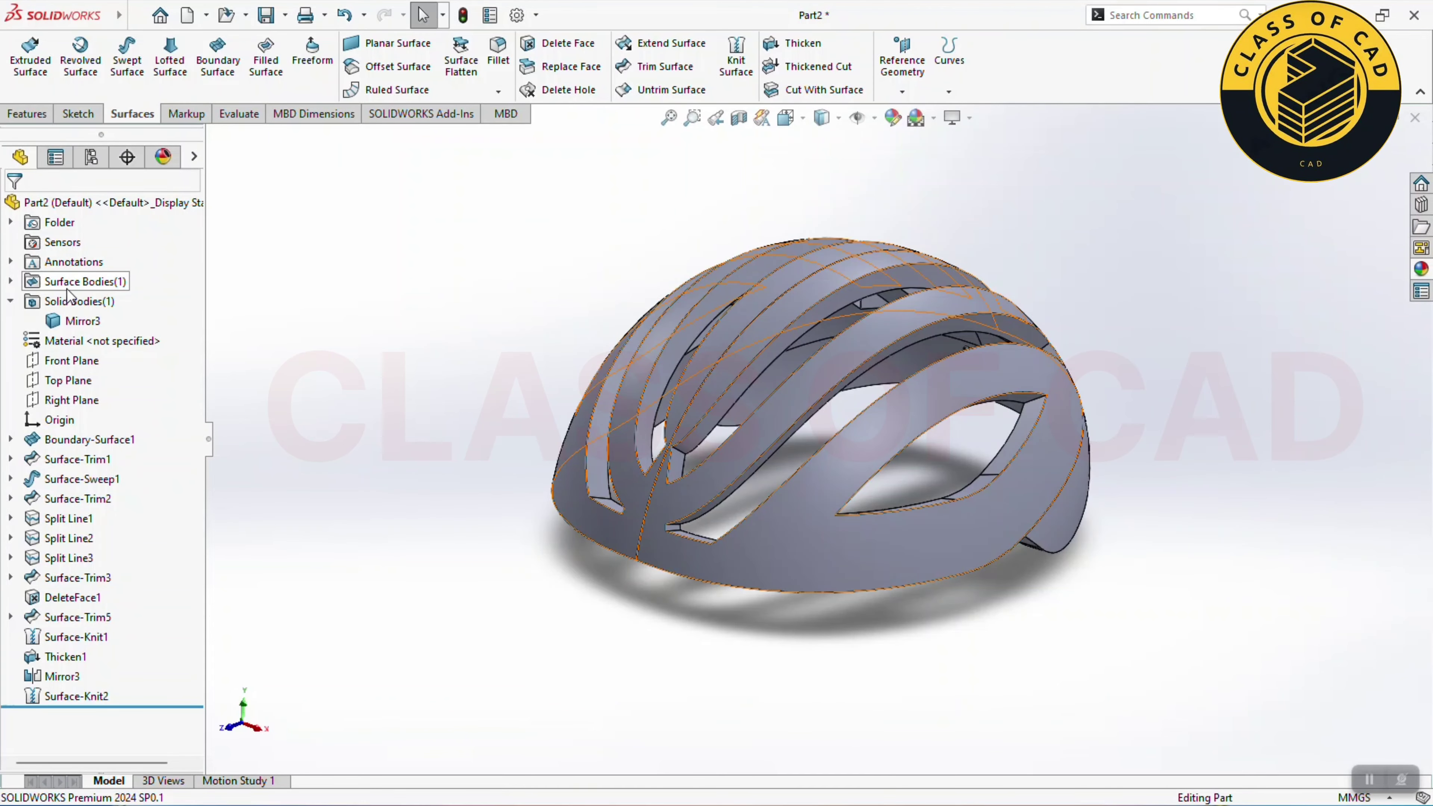
Step: Hide the Mirror3 solid body, leaving the Surface-Knit2 surface body visible
{"action": "left_click", "coordinate": [11, 281]}
{"action": "left_click", "coordinate": [76, 300]}
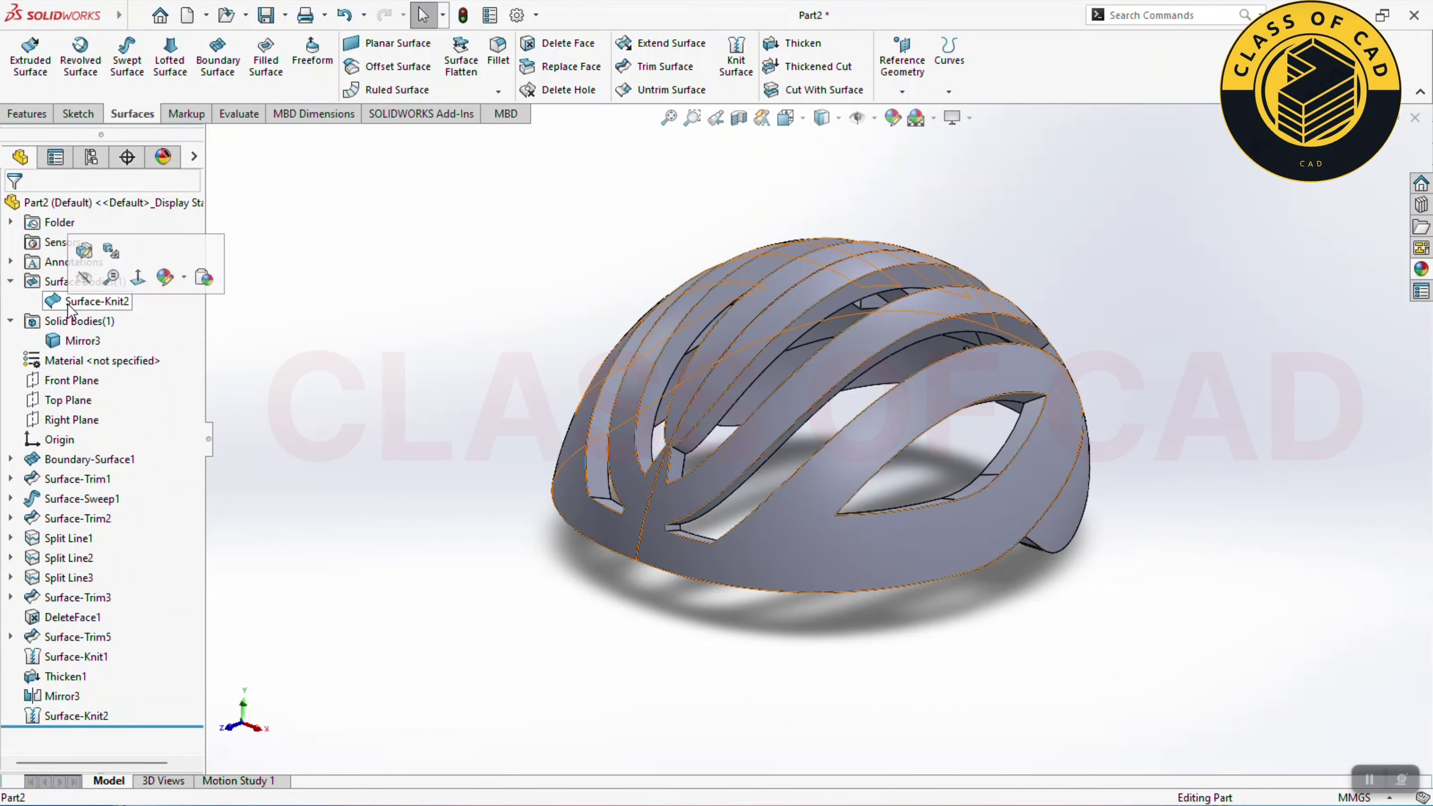
{"action": "left_click", "coordinate": [85, 277]}
{"action": "left_click", "coordinate": [83, 340]}
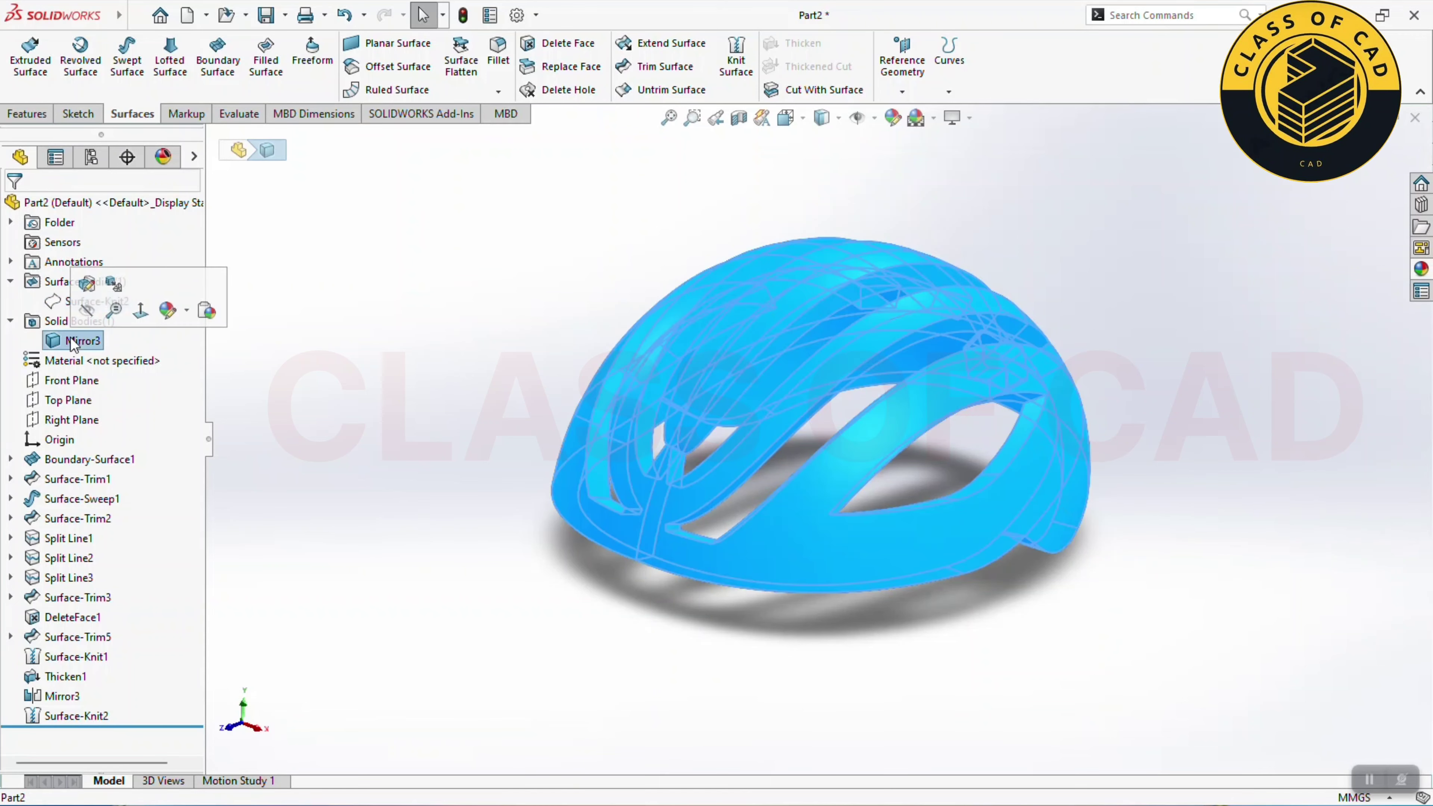
{"action": "left_click", "coordinate": [85, 317]}
{"action": "left_click", "coordinate": [315, 481]}
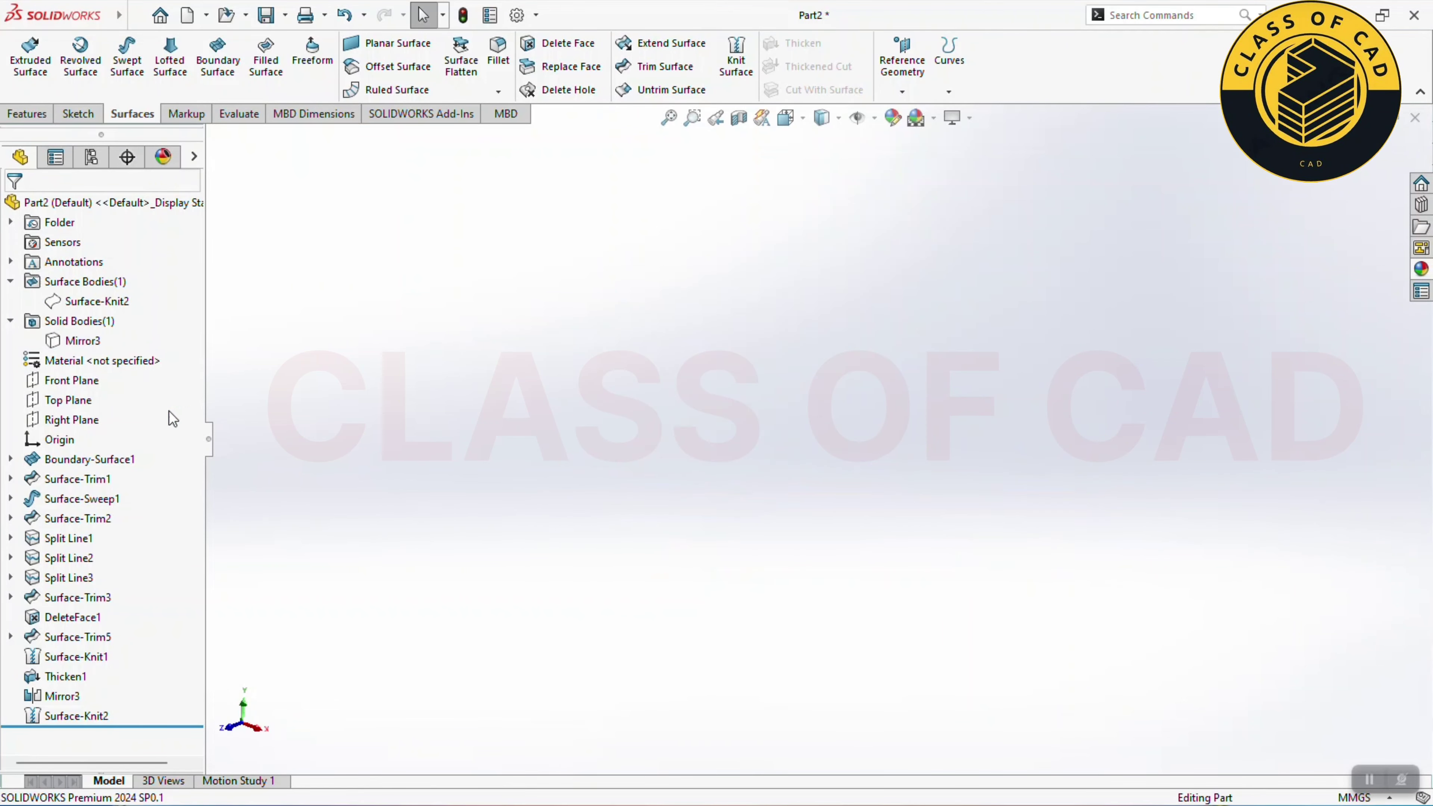
{"action": "right_click", "coordinate": [71, 301]}
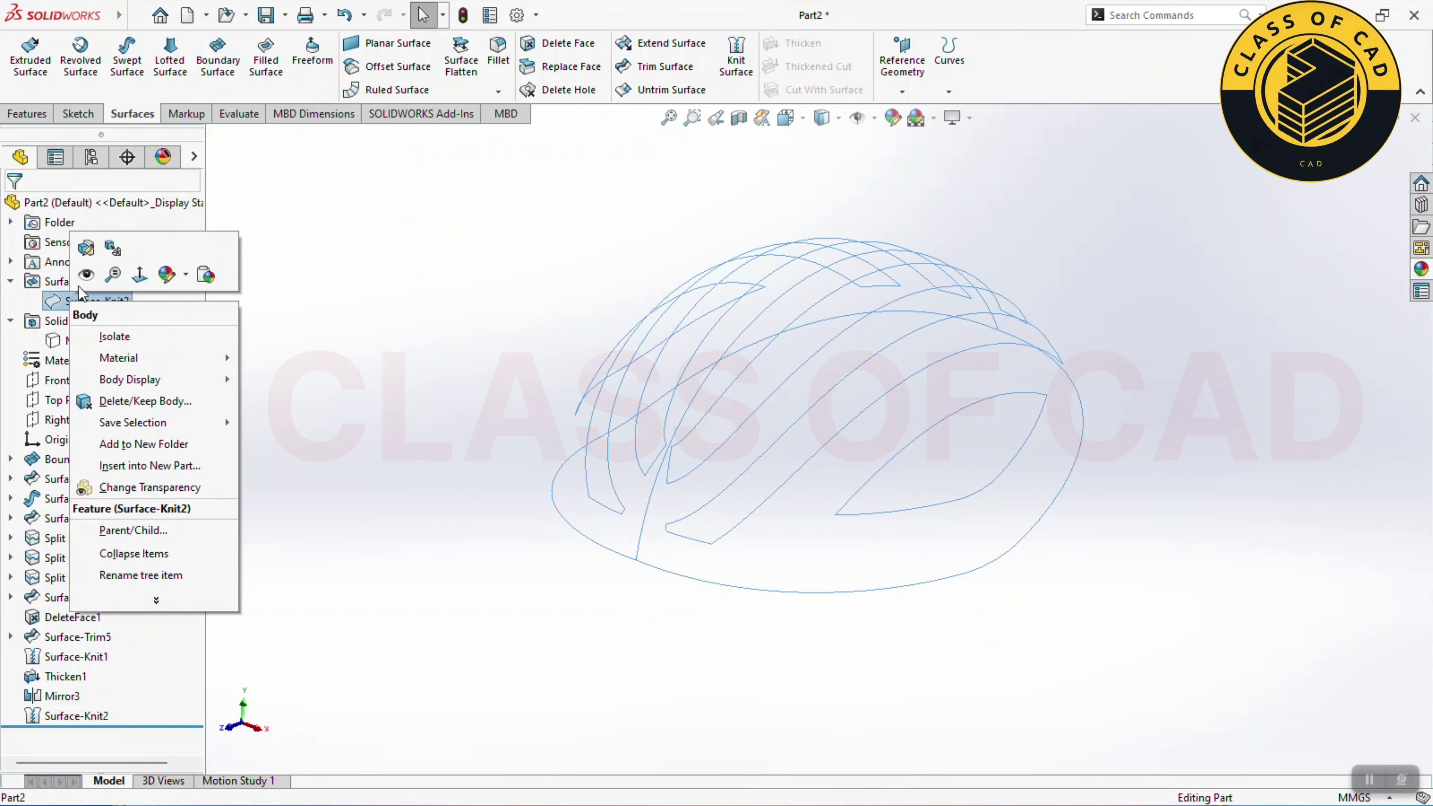
{"action": "left_click", "coordinate": [85, 275]}
{"action": "left_click", "coordinate": [378, 446]}
{"action": "mouse_move", "coordinate": [503, 504]}
{"action": "middle_mouse_down"}
{"action": "mouse_move", "coordinate": [606, 445]}
{"action": "mouse_move", "coordinate": [605, 503]}
{"action": "middle_mouse_up"}
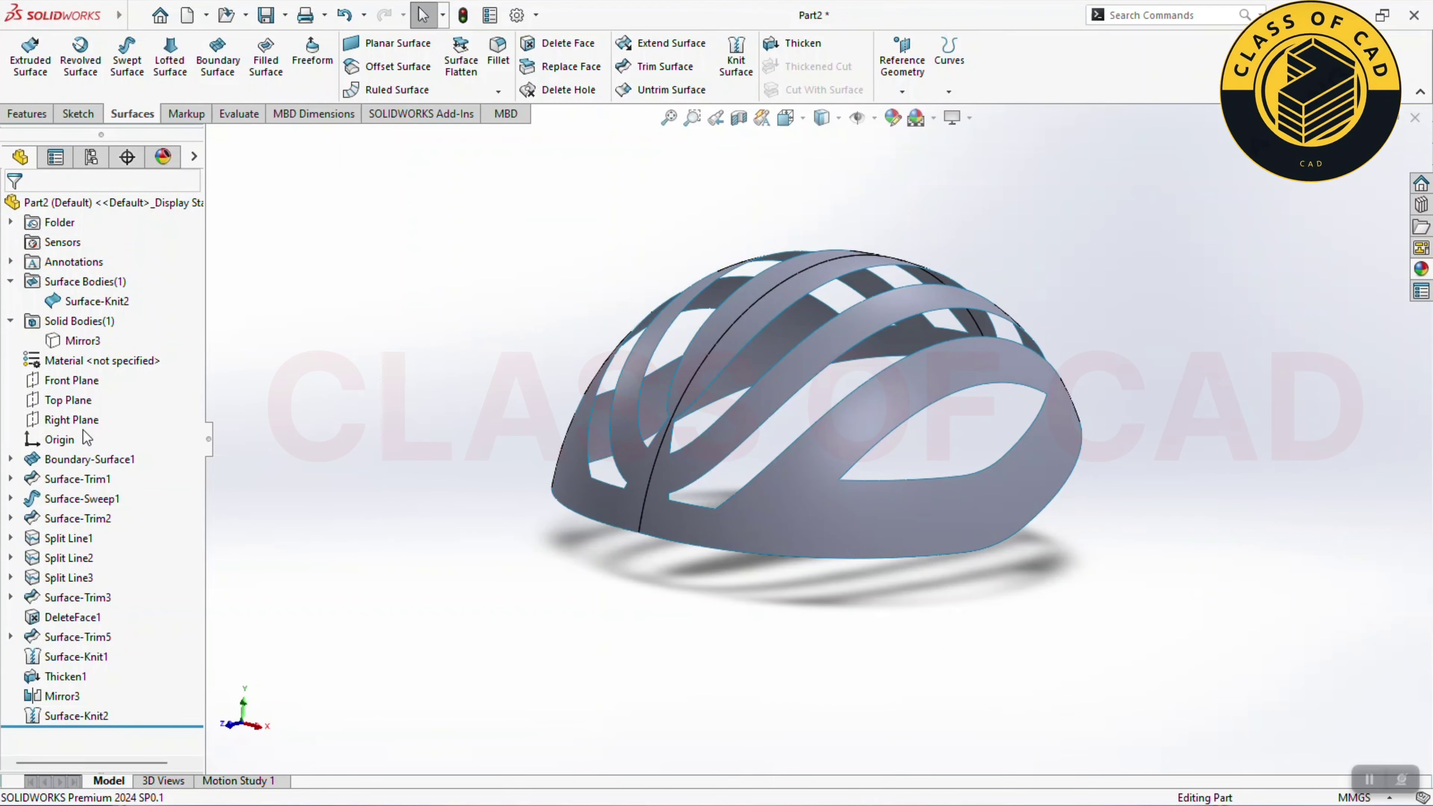
{"action": "left_click", "coordinate": [70, 380]}
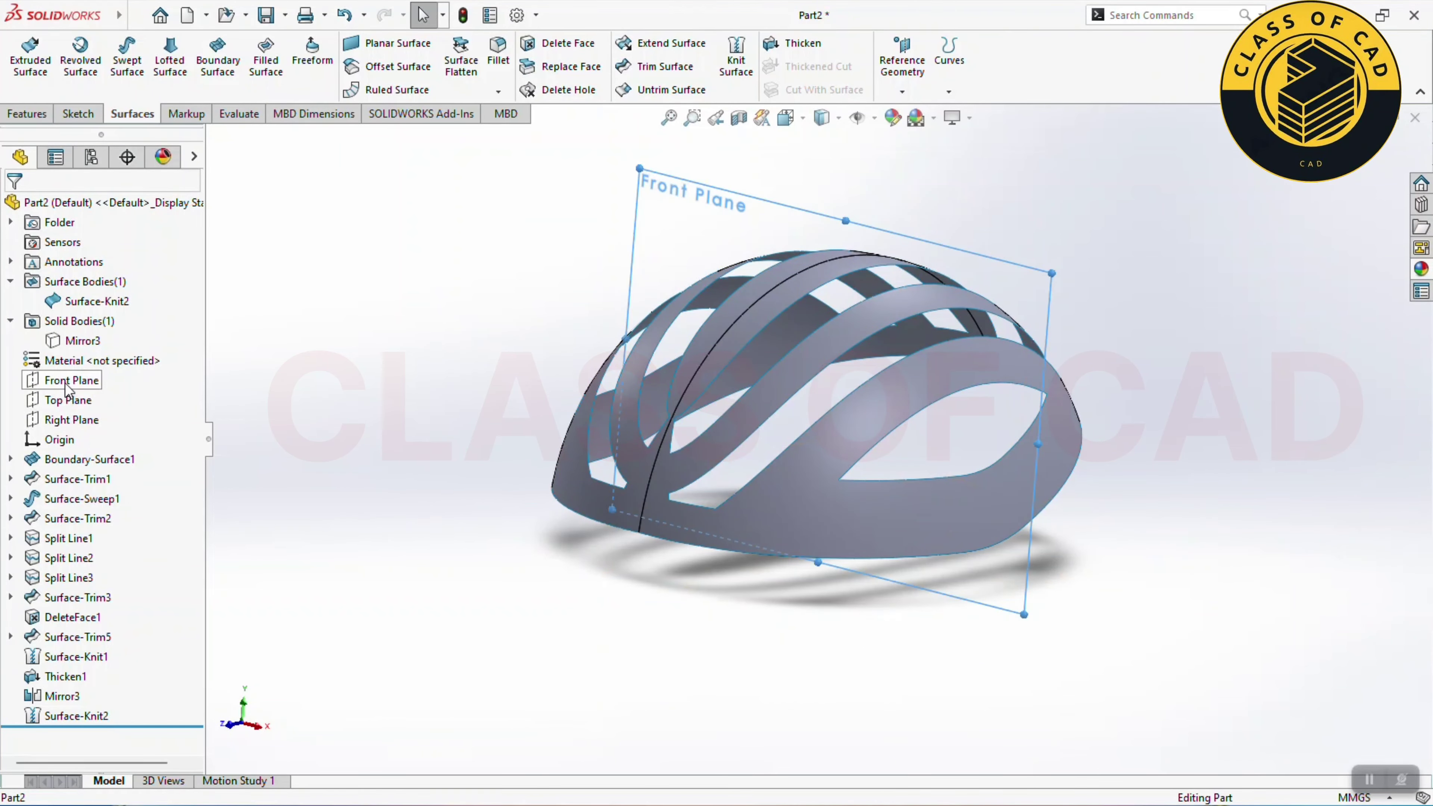
Step: Start a sketch on the Front Plane and draw a line between the vent corners
{"action": "left_click", "coordinate": [87, 361]}
{"action": "scroll", "coordinate": [829, 515], "scroll_direction": "down", "scroll_amount": 3}
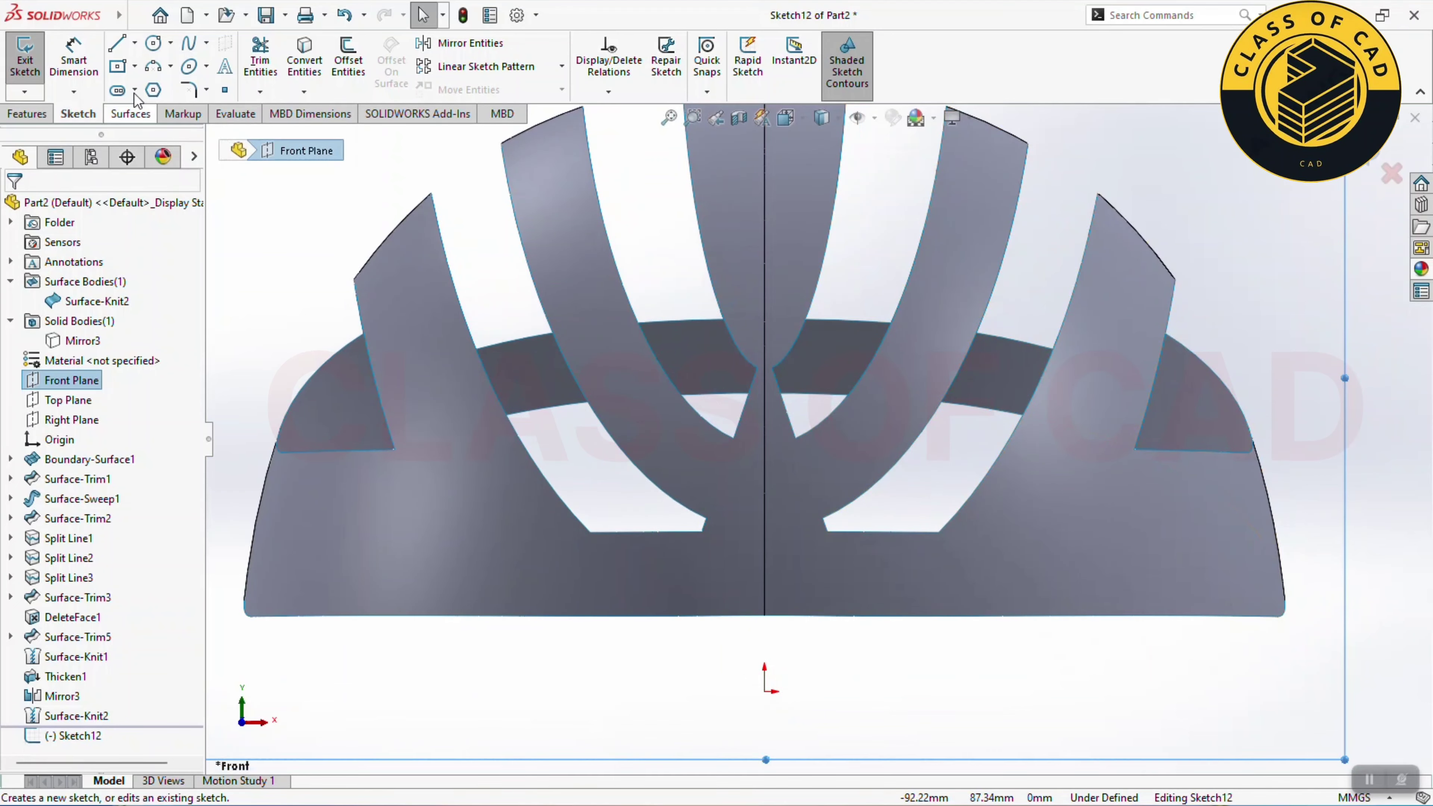
{"action": "left_click", "coordinate": [117, 49]}
{"action": "scroll", "coordinate": [742, 550], "scroll_direction": "down", "scroll_amount": 2}
{"action": "scroll", "coordinate": [700, 524], "scroll_direction": "down", "scroll_amount": 2}
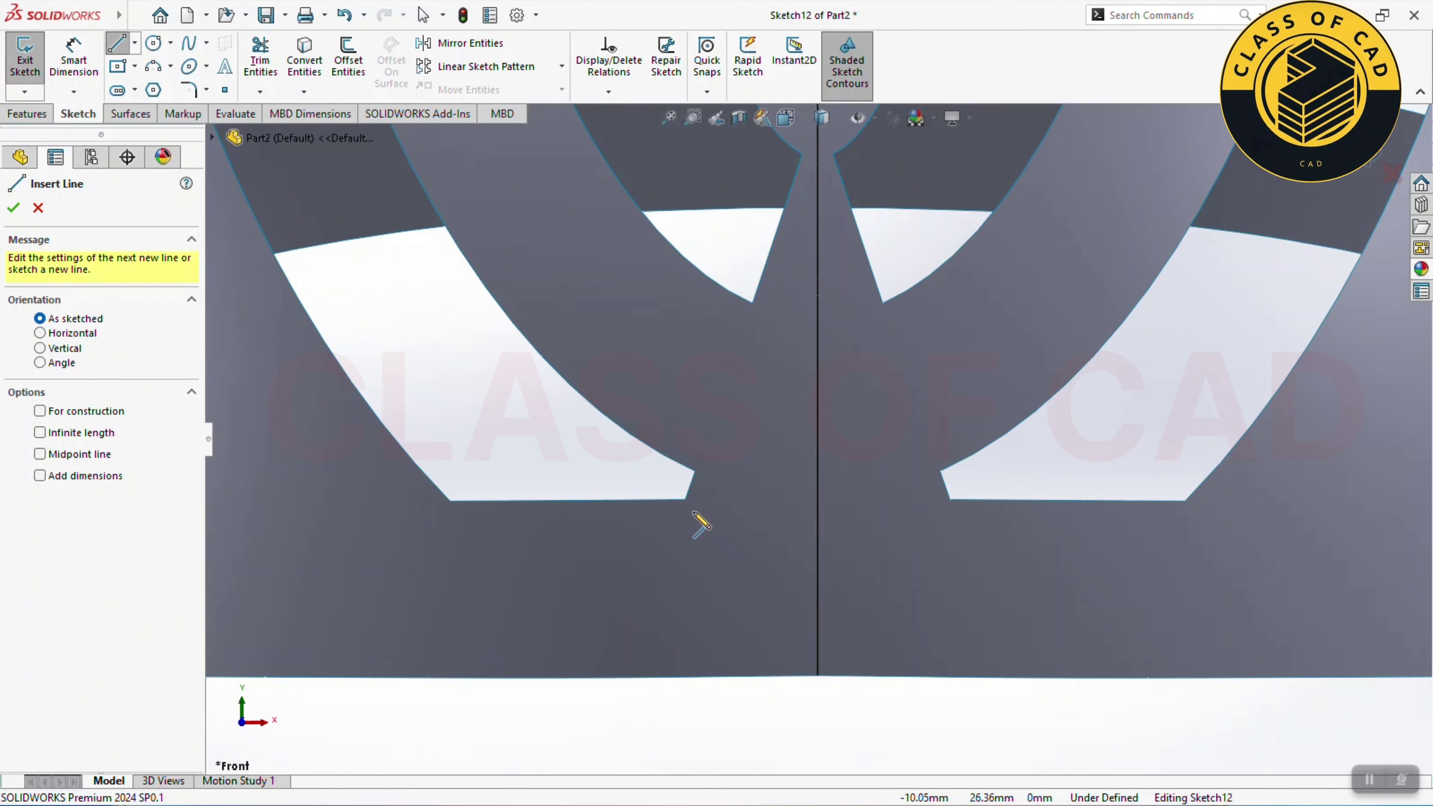
{"action": "left_click", "coordinate": [685, 500]}
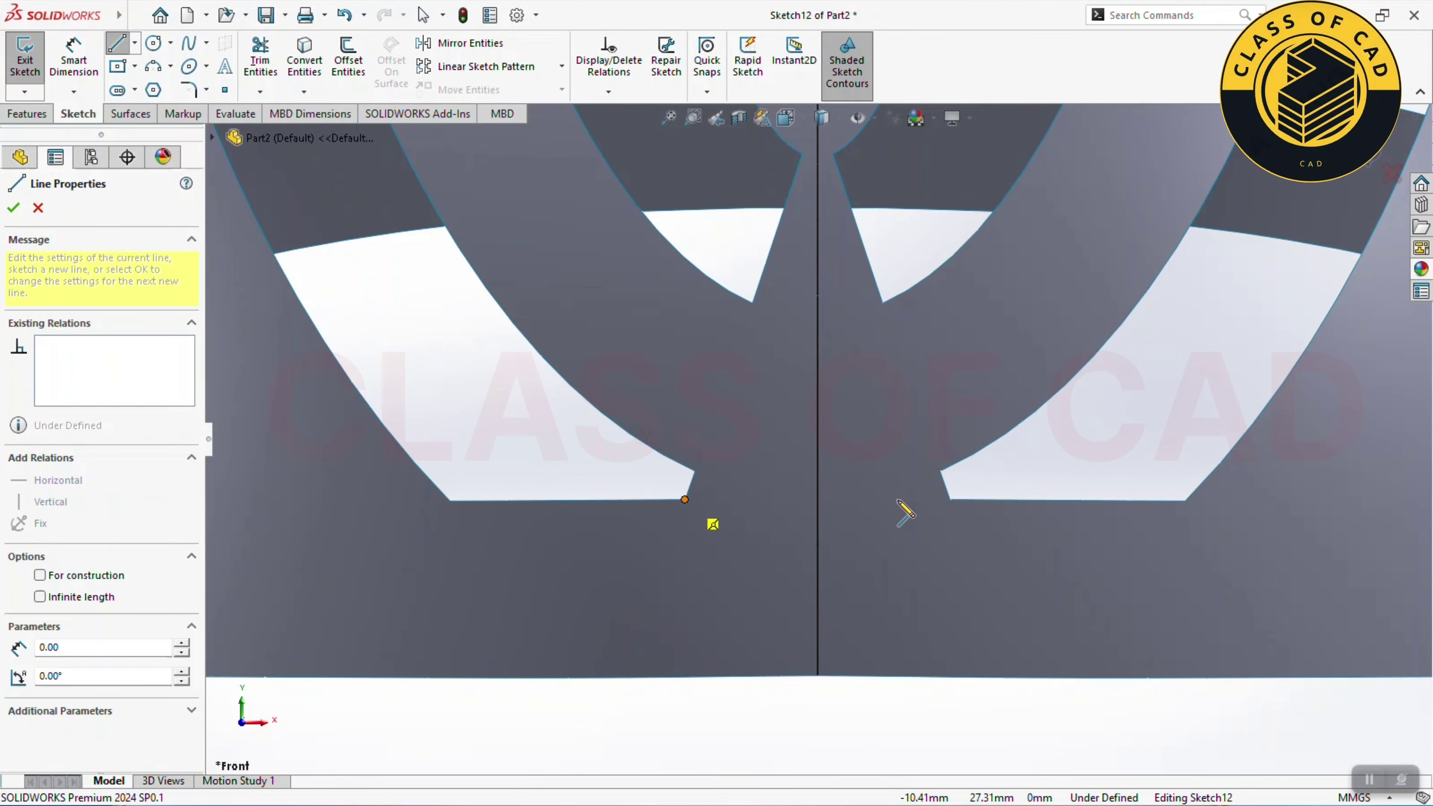
{"action": "left_click", "coordinate": [950, 499]}
{"action": "key", "text": "Escape"}
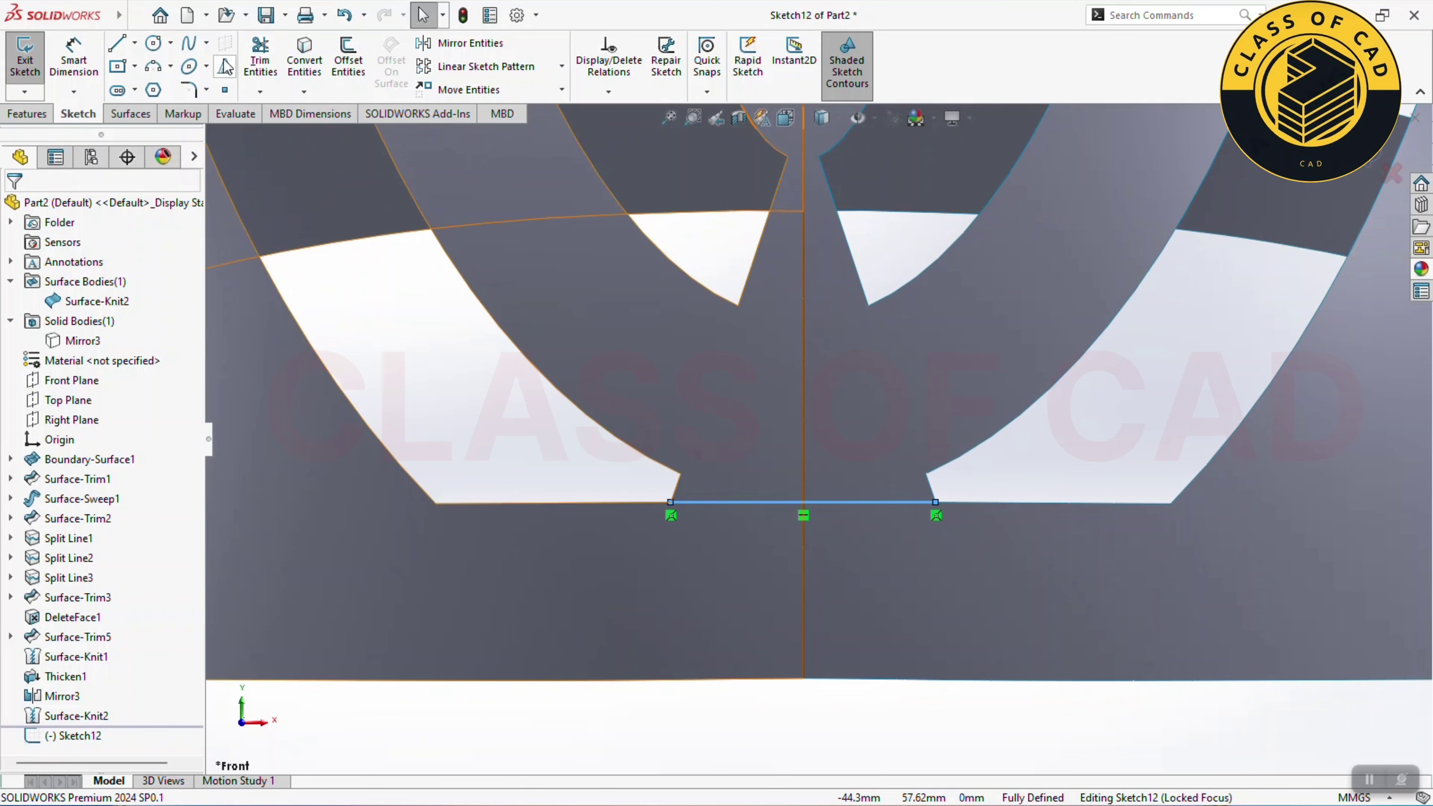
Step: Draw a two-point spline between the left and right corners
{"action": "left_click", "coordinate": [189, 45]}
{"action": "scroll", "coordinate": [700, 480], "scroll_direction": "down", "scroll_amount": 3}
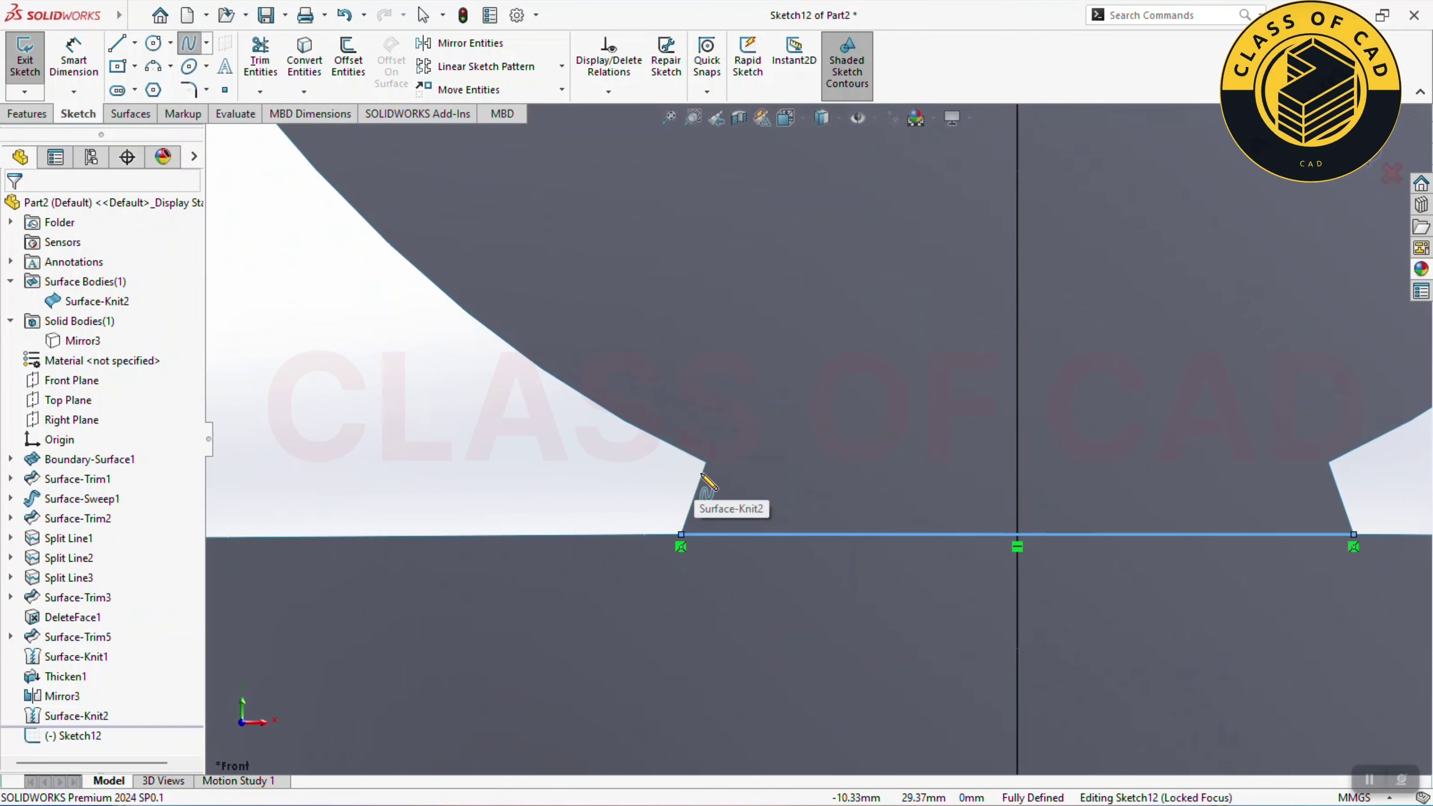
{"action": "left_click", "coordinate": [706, 463]}
{"action": "left_click", "coordinate": [1330, 462]}
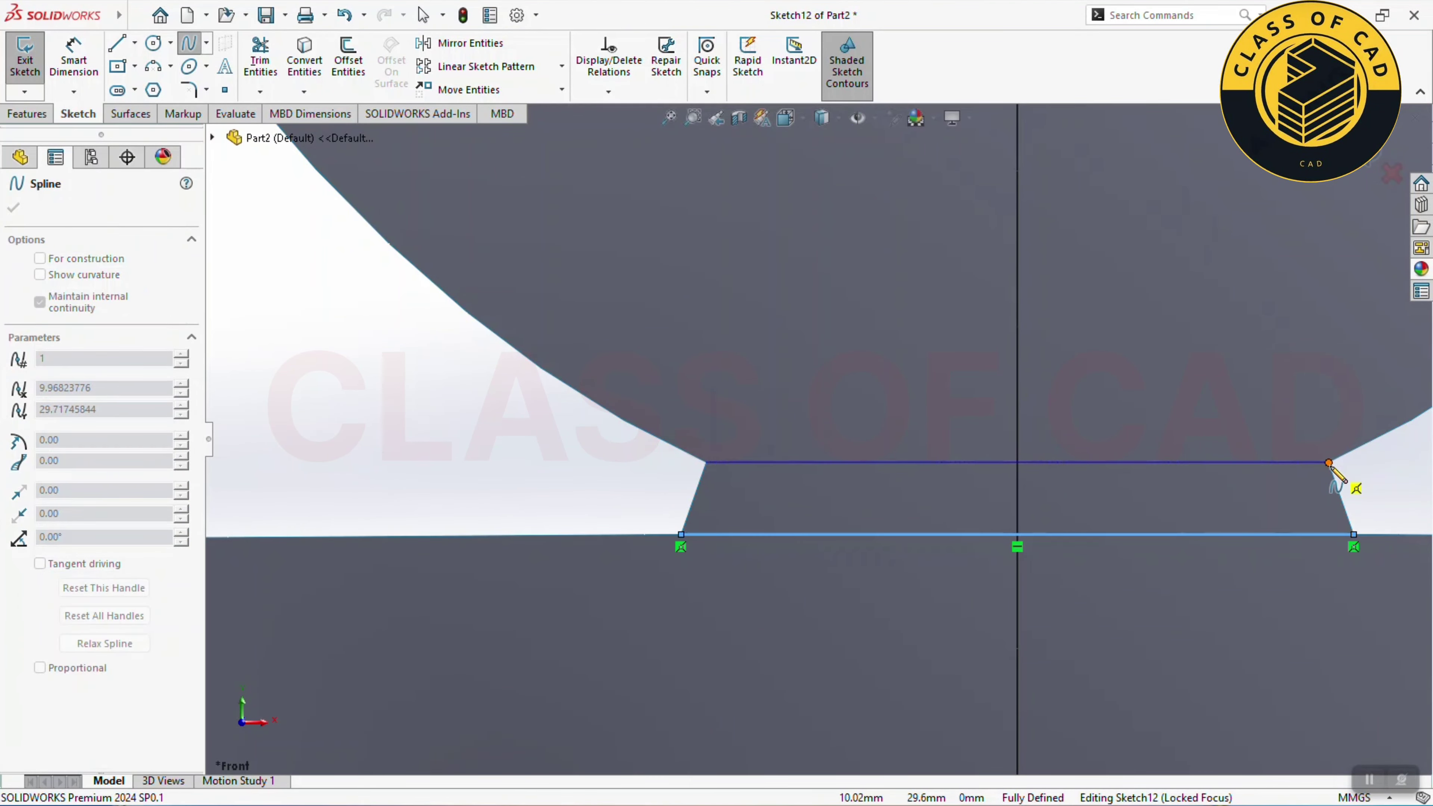
{"action": "key", "text": "Escape"}
{"action": "scroll", "coordinate": [1151, 528], "scroll_direction": "up", "scroll_amount": 3}
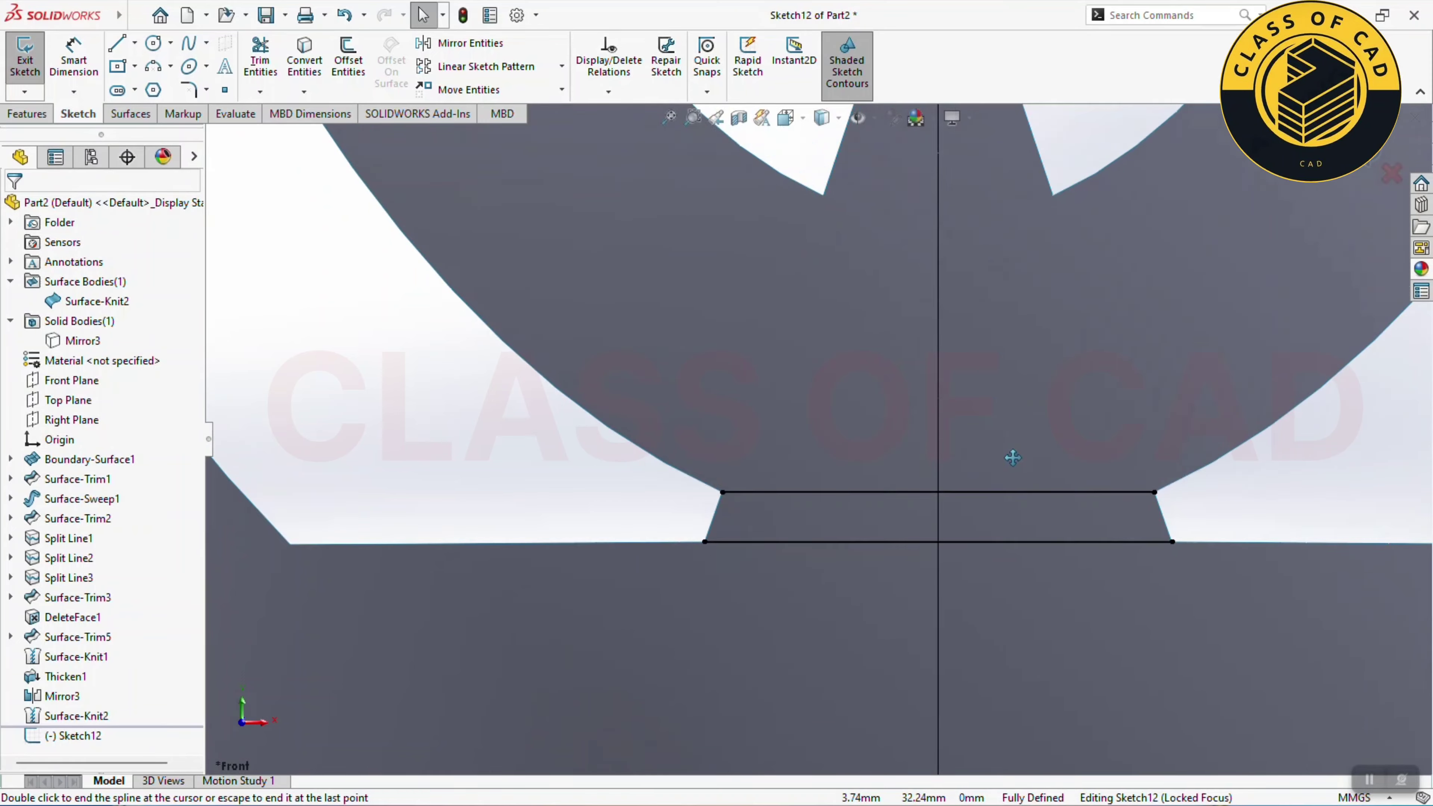
Step: Add a spline across the upper notch vertices and exit Sketch12
{"action": "left_click", "coordinate": [186, 42]}
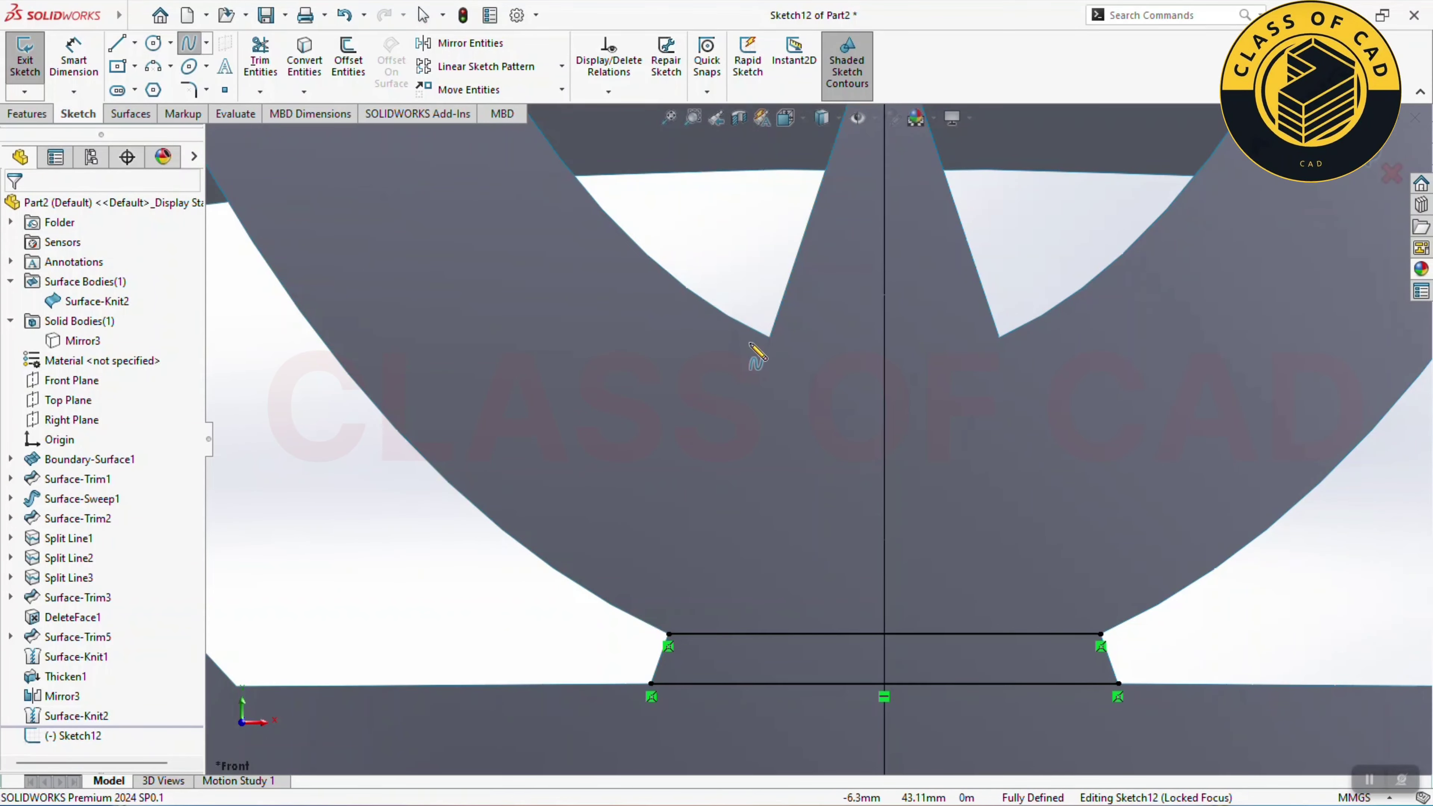
{"action": "left_click", "coordinate": [769, 337]}
{"action": "double_click", "coordinate": [998, 337]}
{"action": "scroll", "coordinate": [999, 337], "scroll_direction": "up", "scroll_amount": 2}
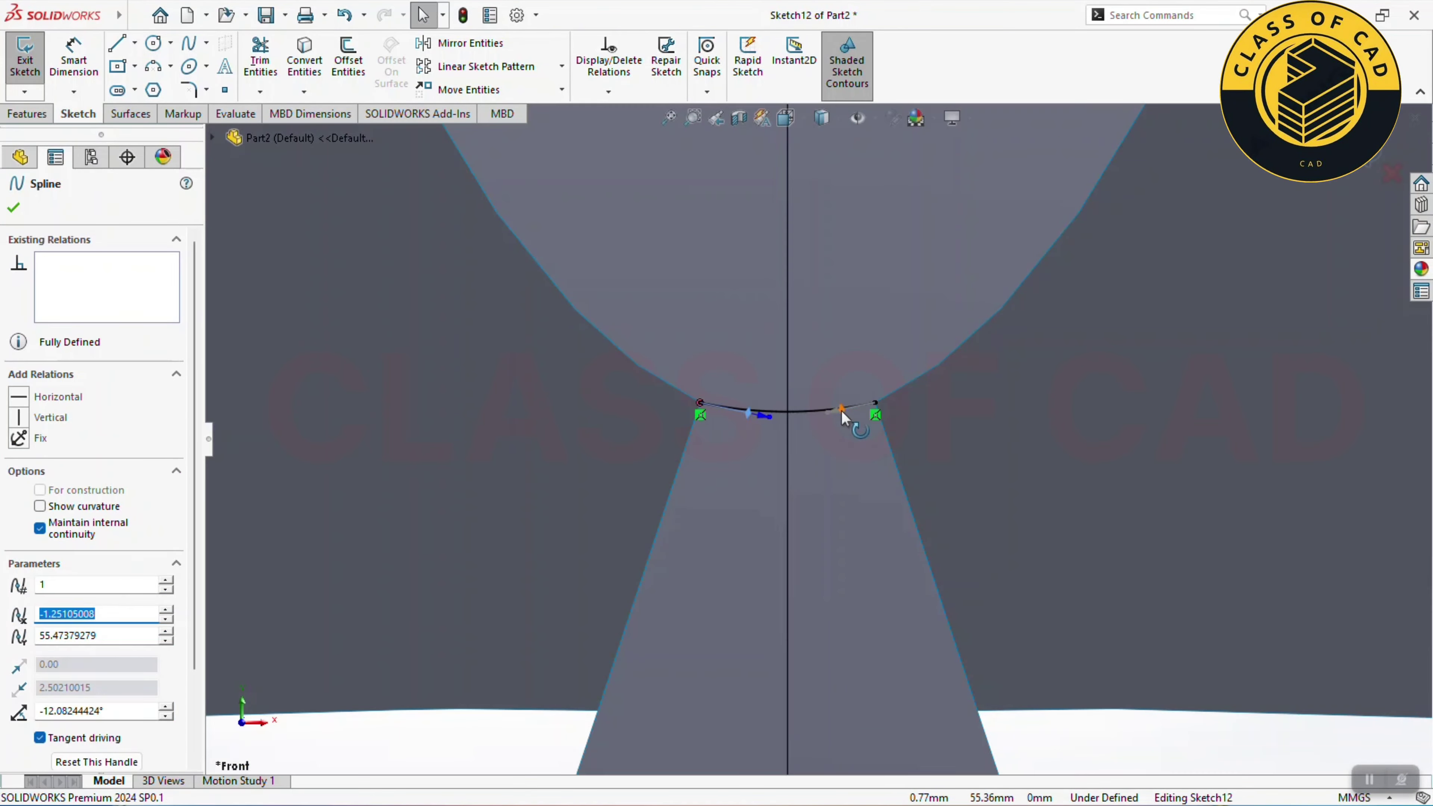
{"action": "scroll", "coordinate": [841, 421], "scroll_direction": "up", "scroll_amount": 3}
{"action": "left_click", "coordinate": [1383, 159]}
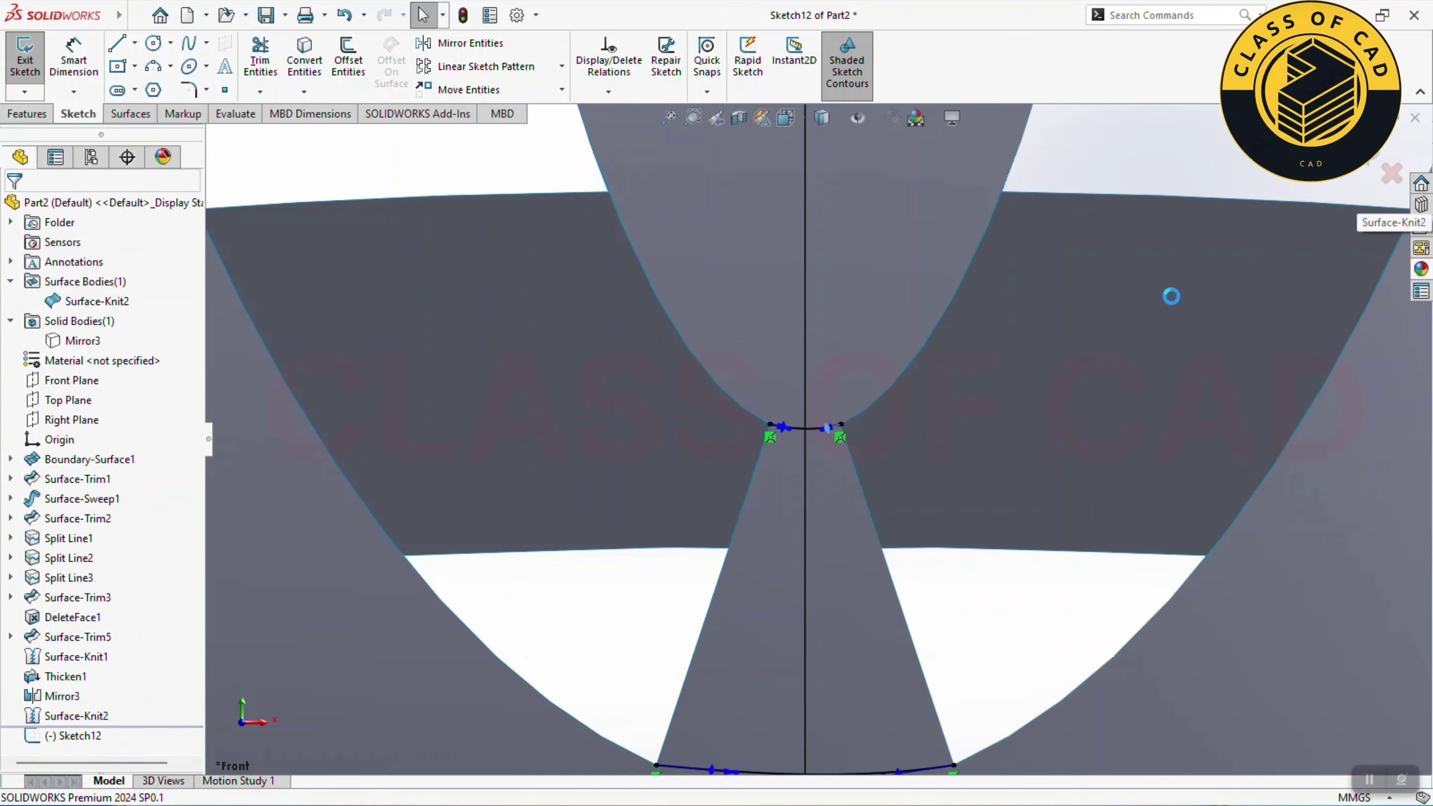
{"action": "scroll", "coordinate": [977, 440], "scroll_direction": "up", "scroll_amount": 3}
{"action": "mouse_move", "coordinate": [977, 440]}
{"action": "middle_mouse_down"}
{"action": "mouse_move", "coordinate": [992, 470]}
{"action": "mouse_move", "coordinate": [949, 449]}
{"action": "mouse_move", "coordinate": [978, 493]}
{"action": "middle_mouse_up"}
{"action": "scroll", "coordinate": [949, 449], "scroll_direction": "up", "scroll_amount": 3}
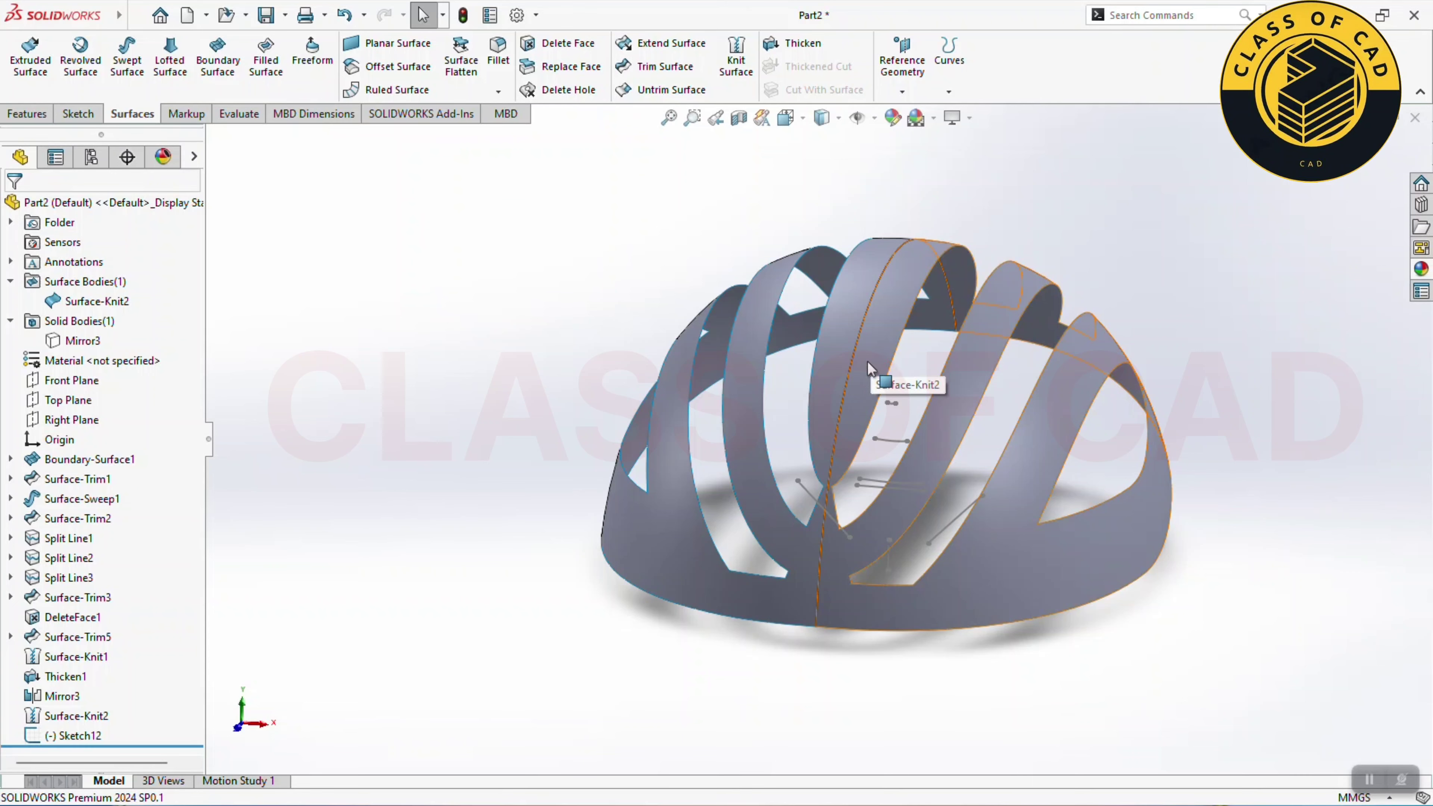
{"action": "middle_click_drag", "start_coordinate": [869, 368], "coordinate": [812, 292]}
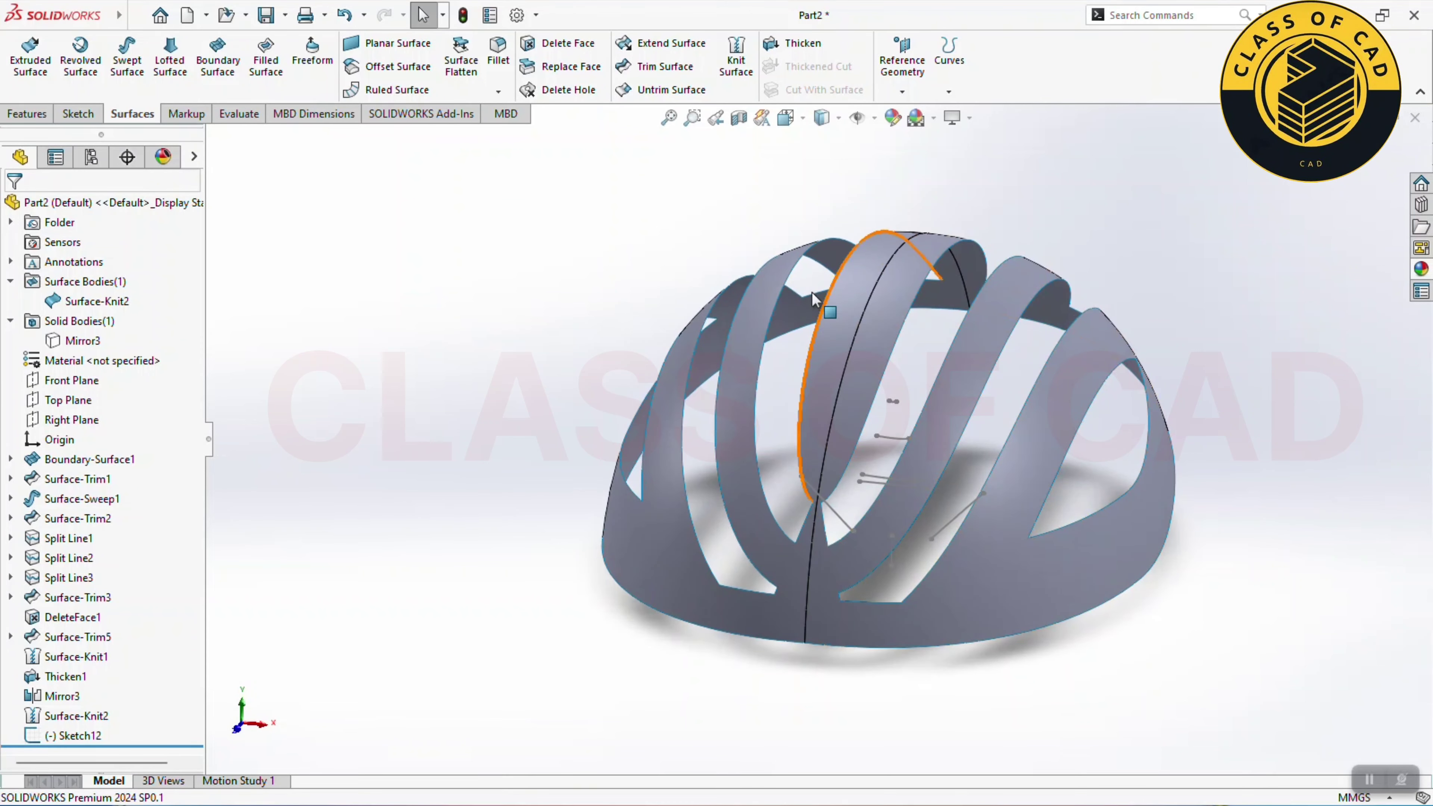
{"action": "left_click", "coordinate": [655, 67]}
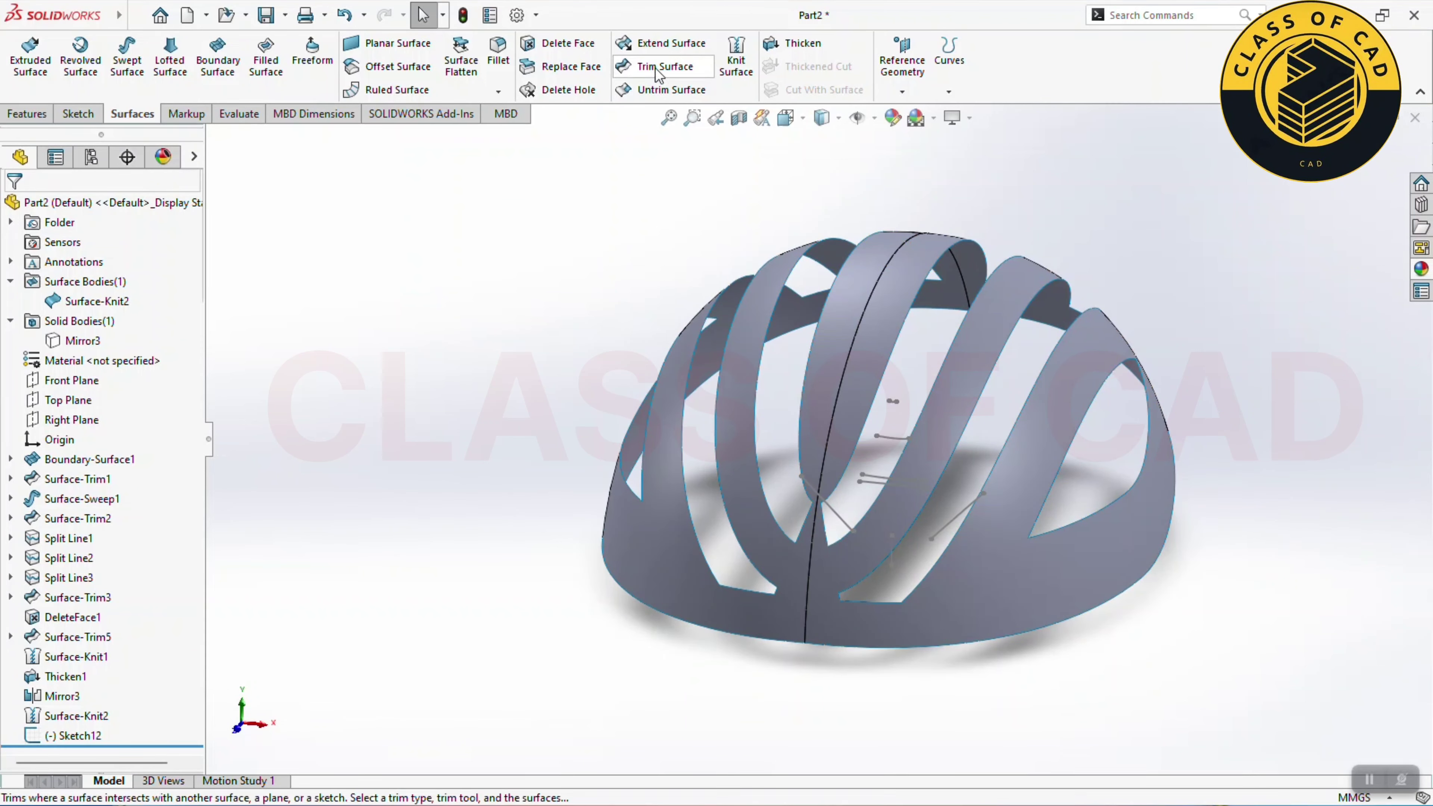
{"action": "left_click", "coordinate": [890, 449]}
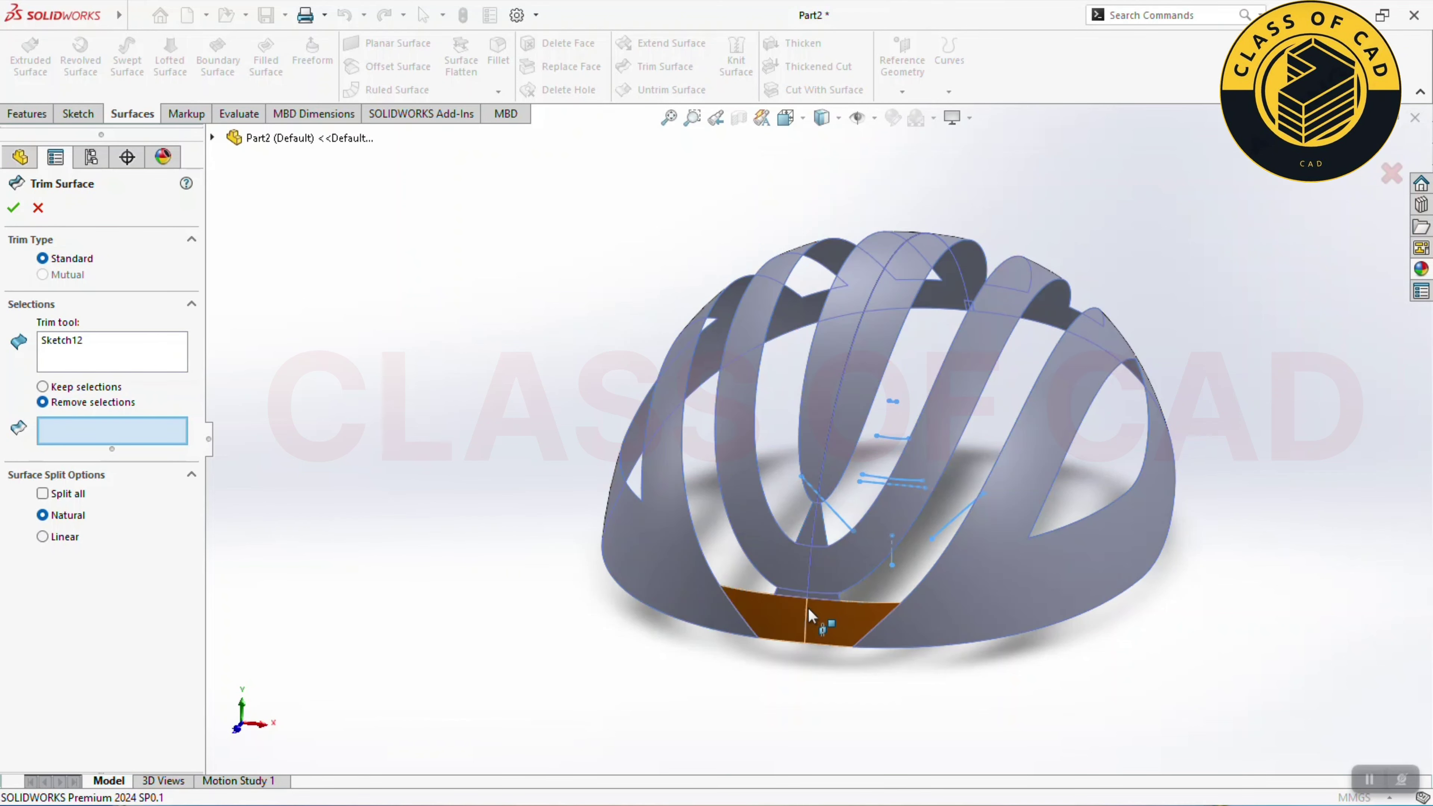
{"action": "left_click", "coordinate": [811, 615]}
{"action": "scroll", "coordinate": [812, 613], "scroll_direction": "down", "scroll_amount": 5}
{"action": "scroll", "coordinate": [819, 592], "scroll_direction": "down", "scroll_amount": 3}
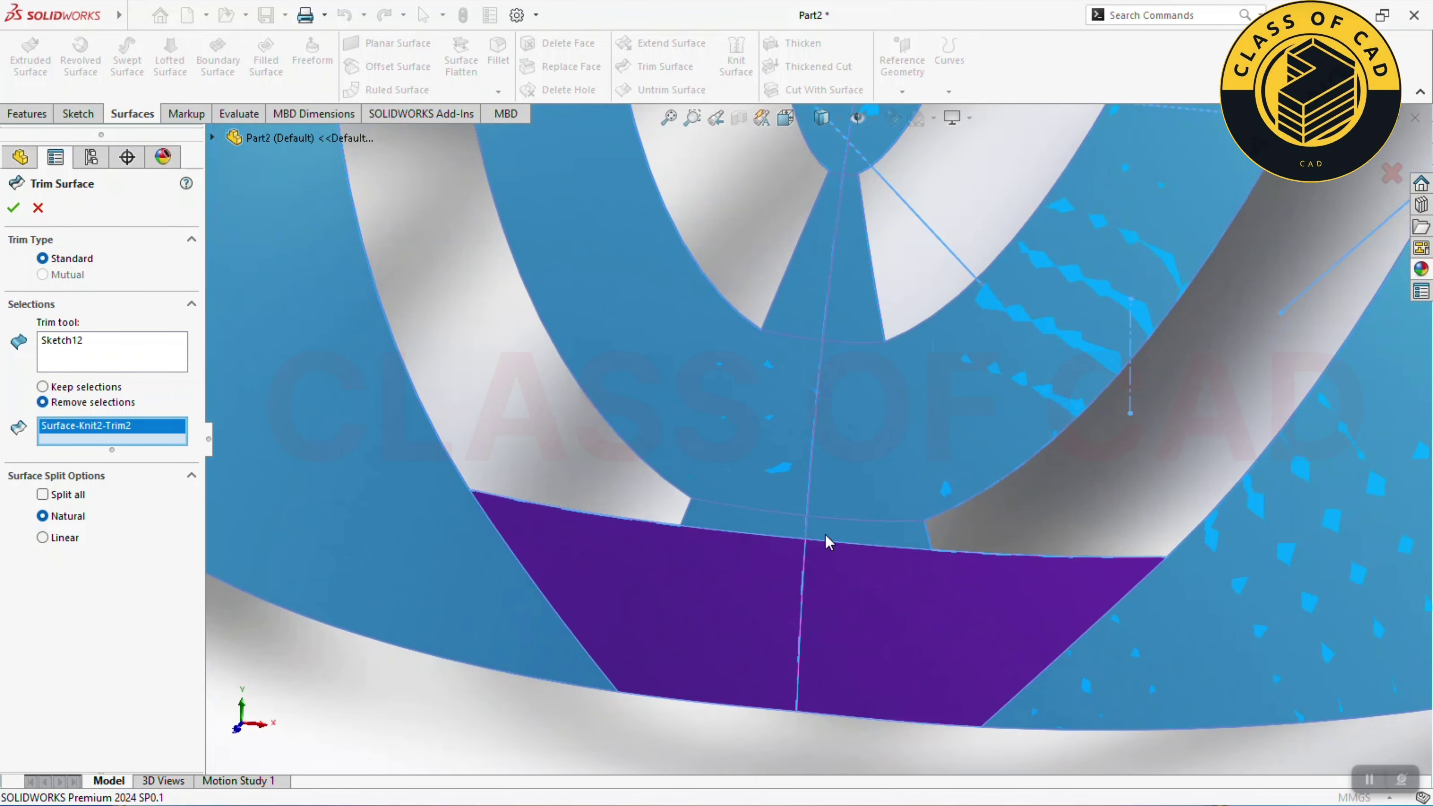
{"action": "left_click", "coordinate": [828, 537]}
{"action": "left_click", "coordinate": [850, 286]}
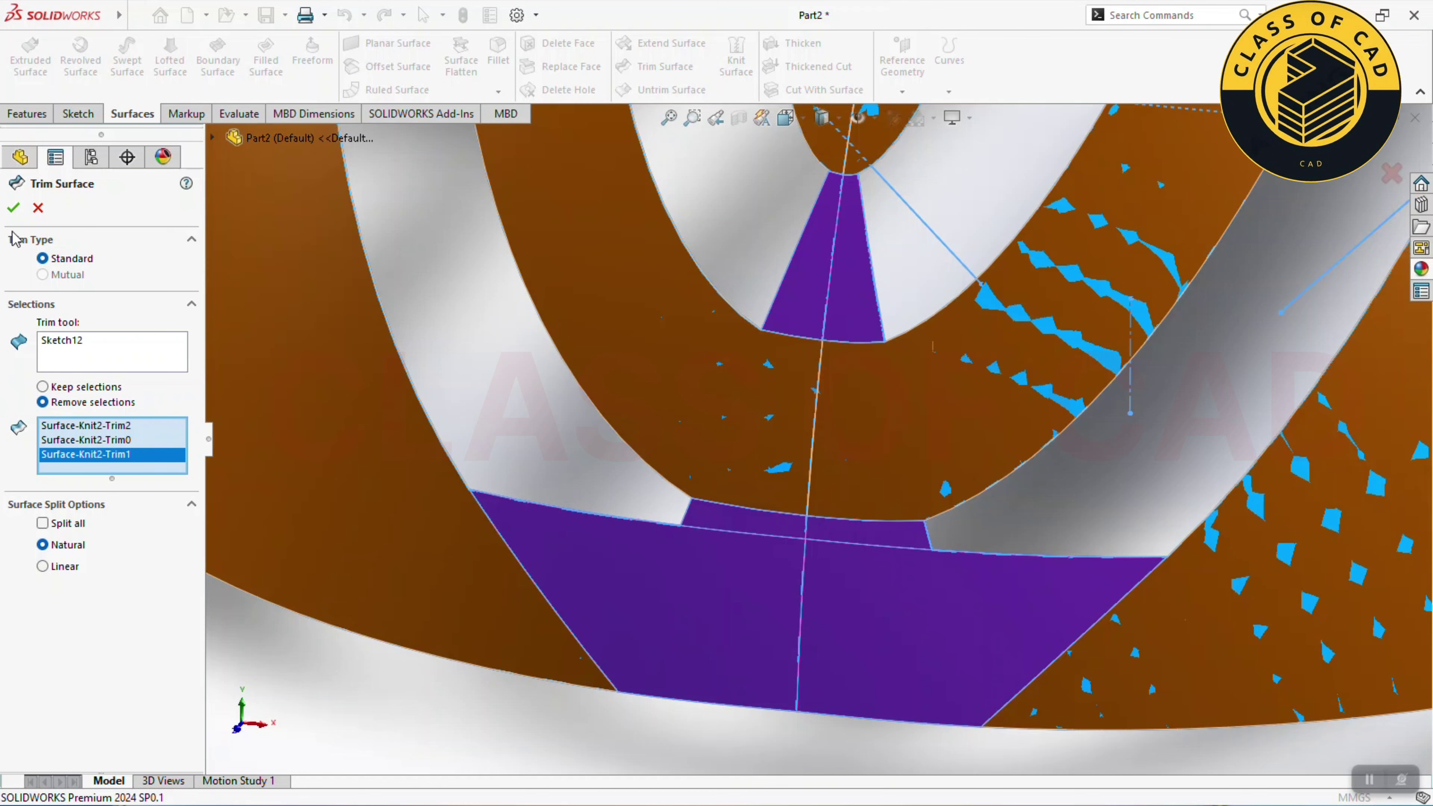
{"action": "scroll", "coordinate": [661, 380], "scroll_direction": "up", "scroll_amount": 3}
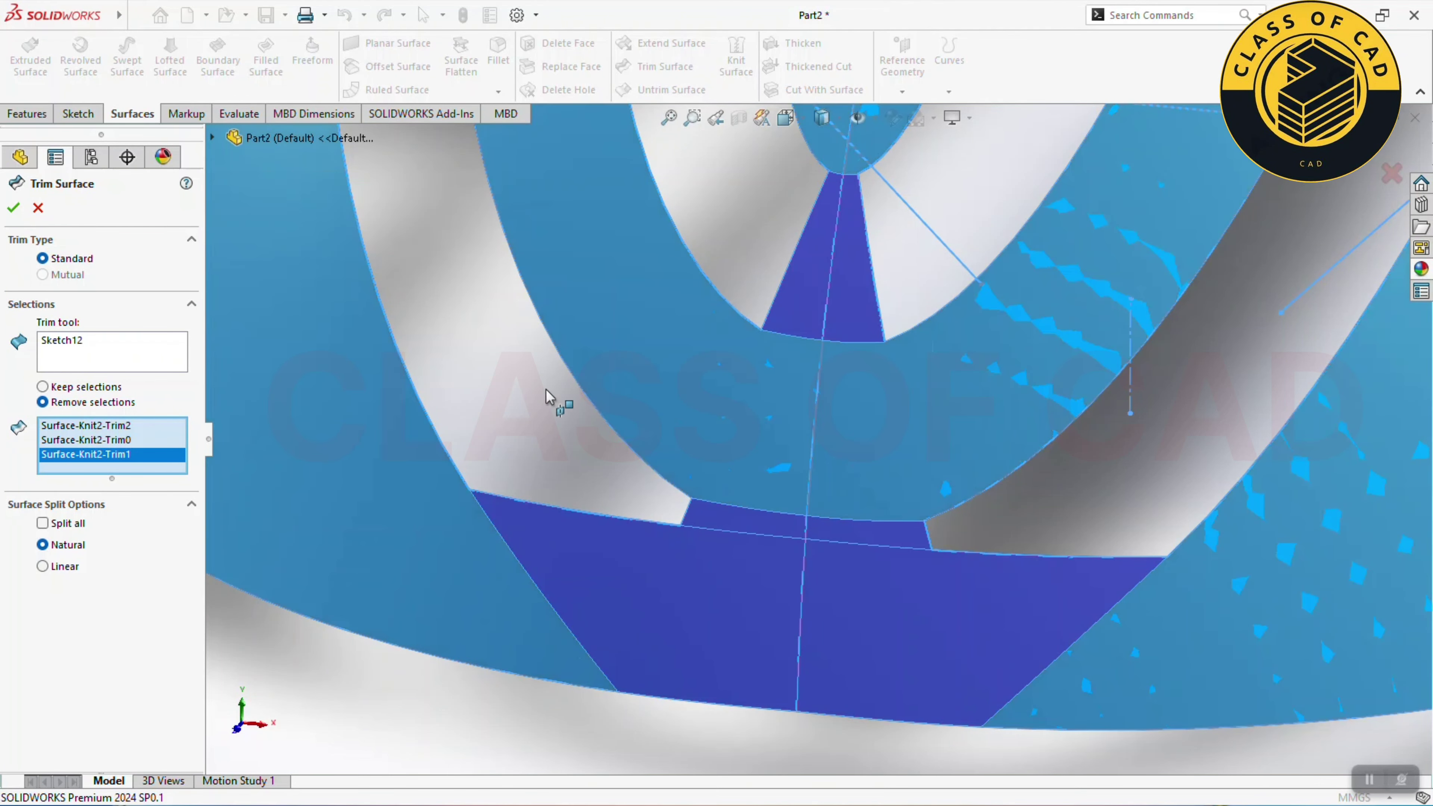
{"action": "scroll", "coordinate": [713, 427], "scroll_direction": "up", "scroll_amount": 2}
{"action": "key", "text": "Return"}
{"action": "mouse_move", "coordinate": [480, 381]}
{"action": "middle_mouse_down"}
{"action": "mouse_move", "coordinate": [696, 415]}
{"action": "mouse_move", "coordinate": [739, 269]}
{"action": "middle_mouse_up"}
Step: Create Split Line4 projecting Sketch12 onto the left and right front faces
{"action": "left_click", "coordinate": [949, 91]}
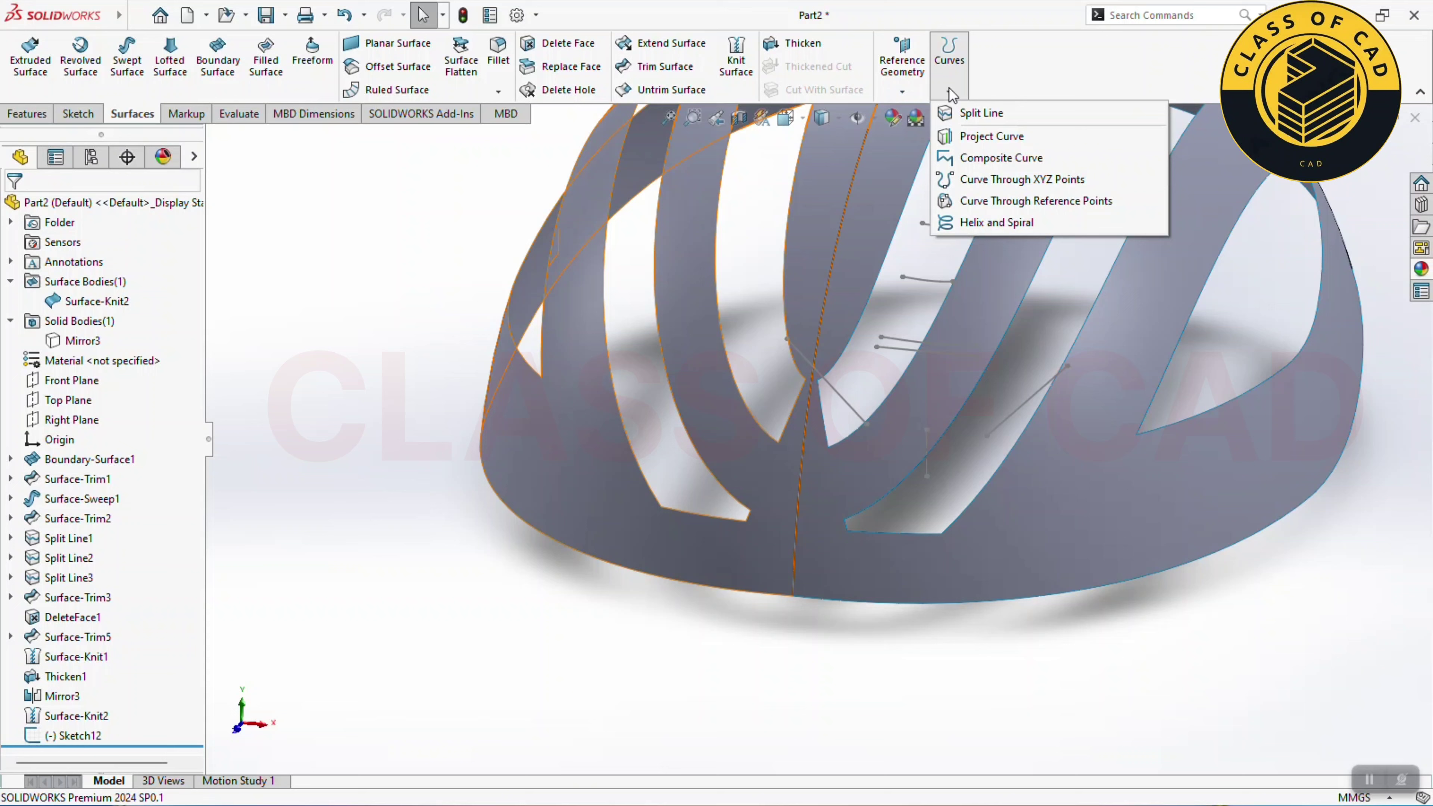
{"action": "left_click", "coordinate": [959, 114]}
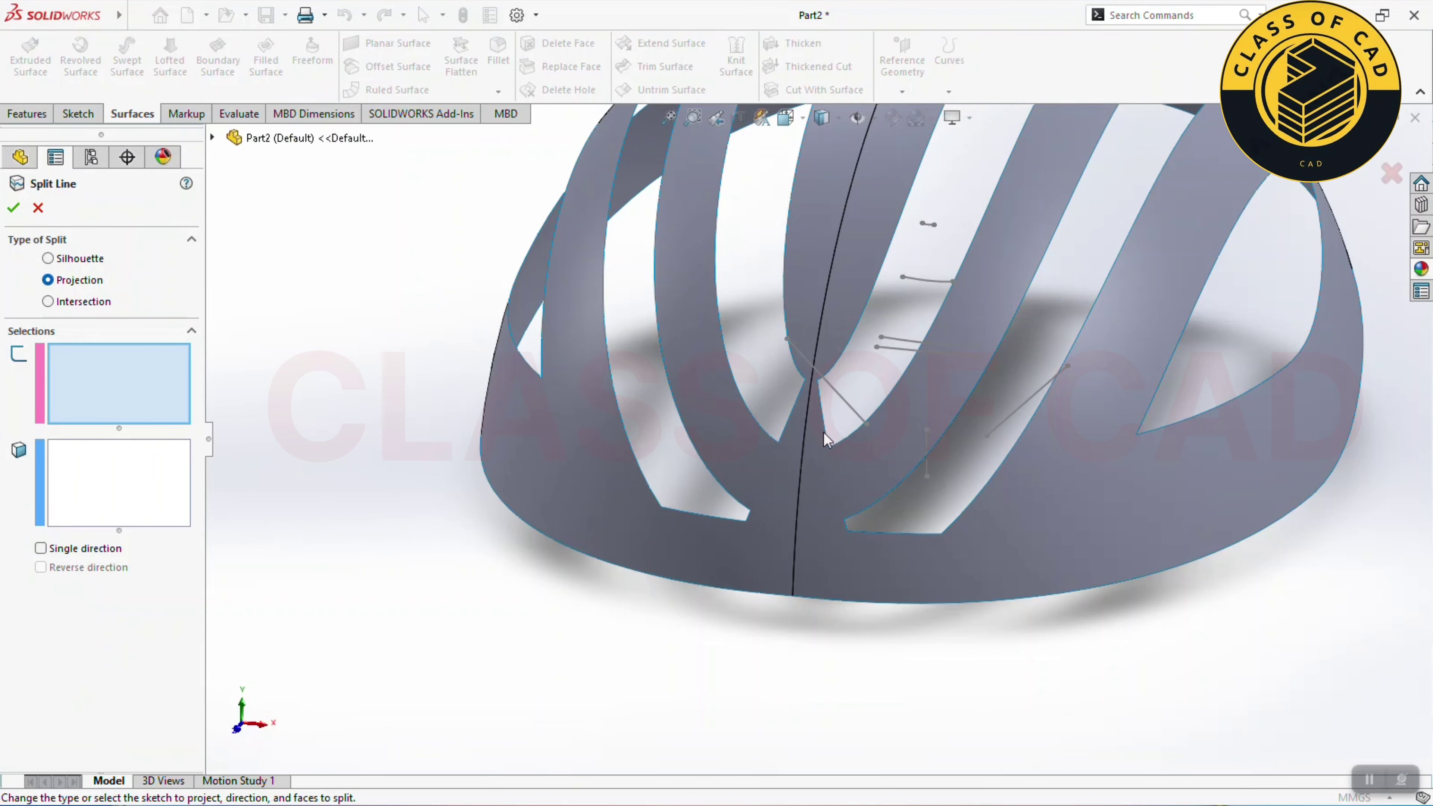
{"action": "left_click", "coordinate": [849, 409]}
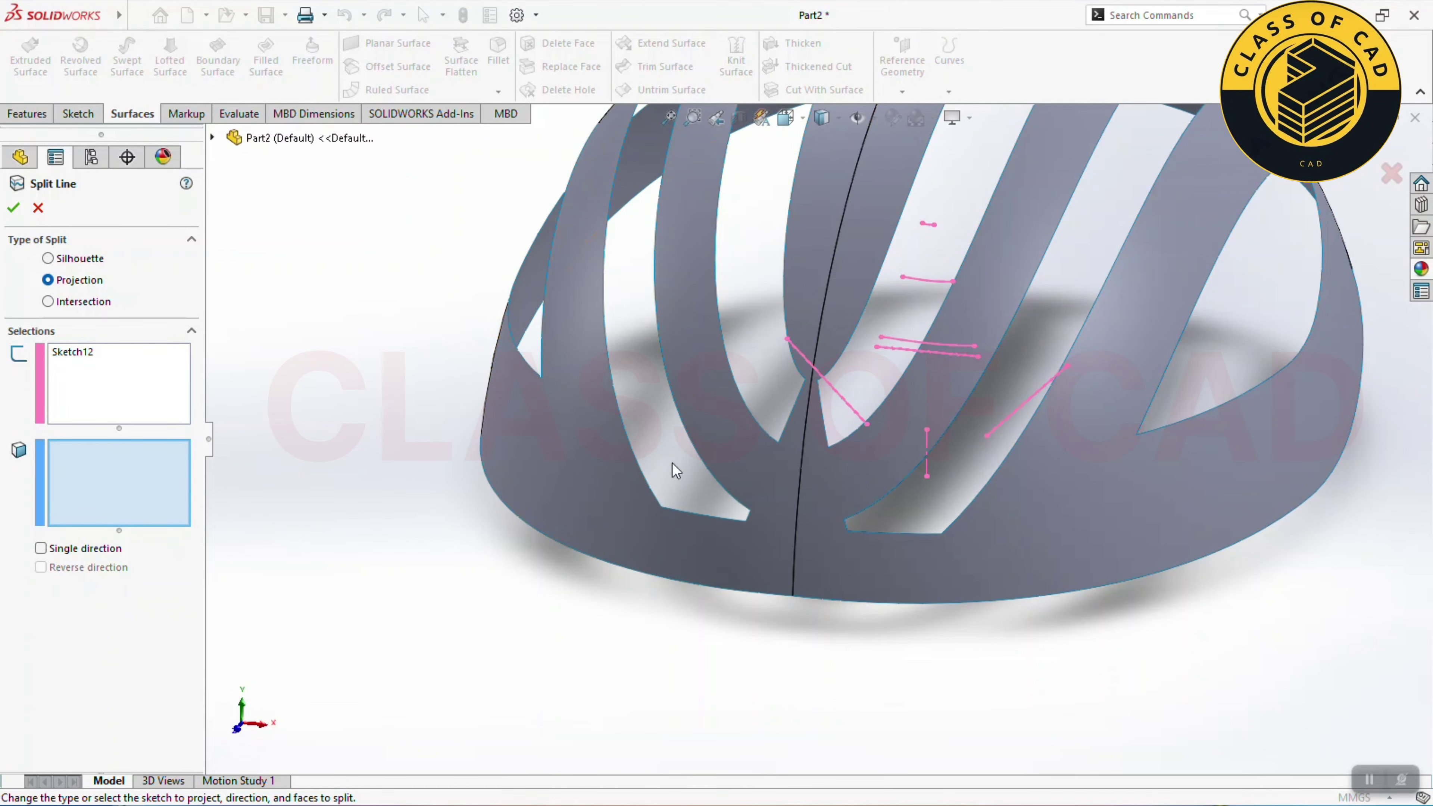
{"action": "left_click", "coordinate": [766, 483]}
{"action": "left_click", "coordinate": [831, 489]}
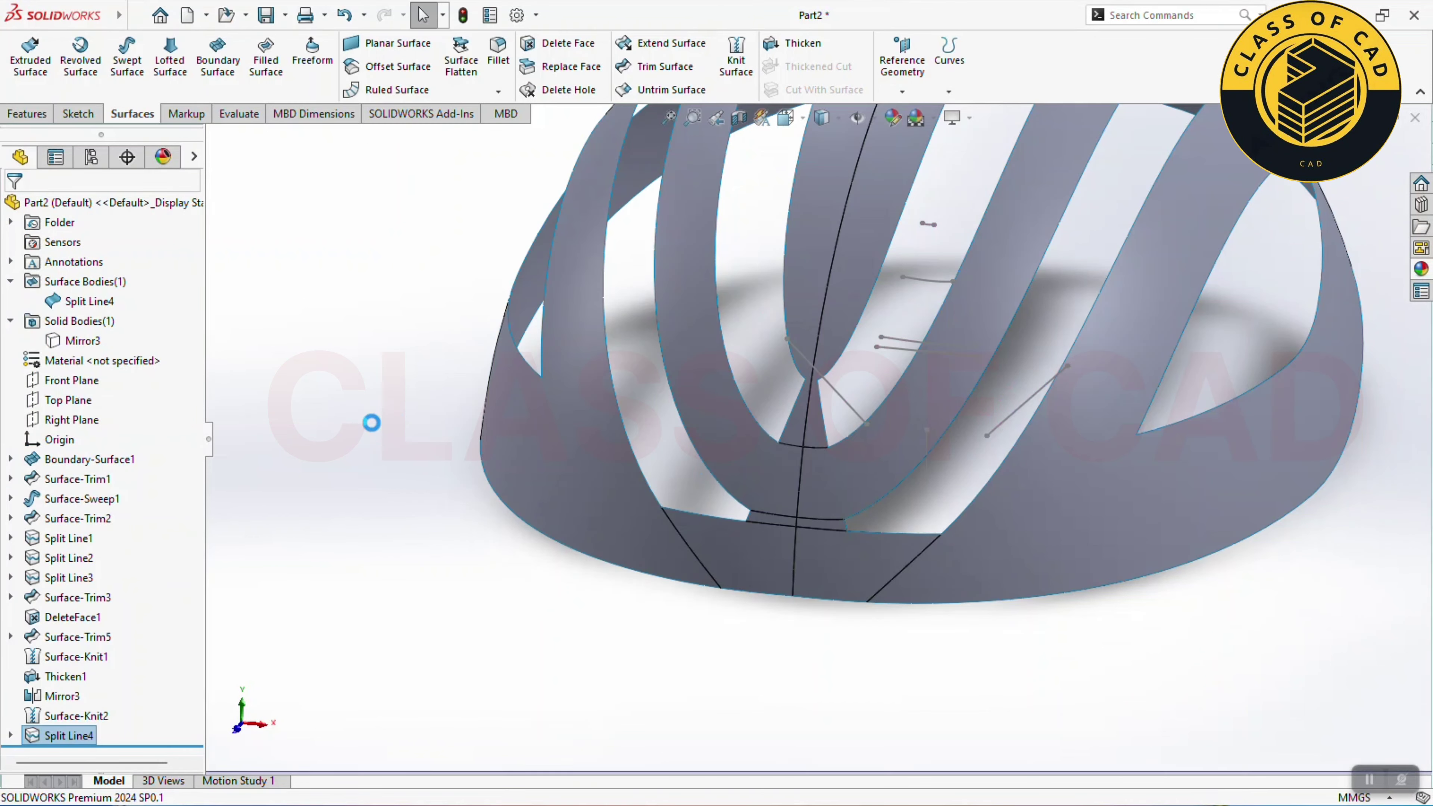
{"action": "left_click", "coordinate": [796, 579]}
{"action": "scroll", "coordinate": [782, 525], "scroll_direction": "down", "scroll_amount": 5}
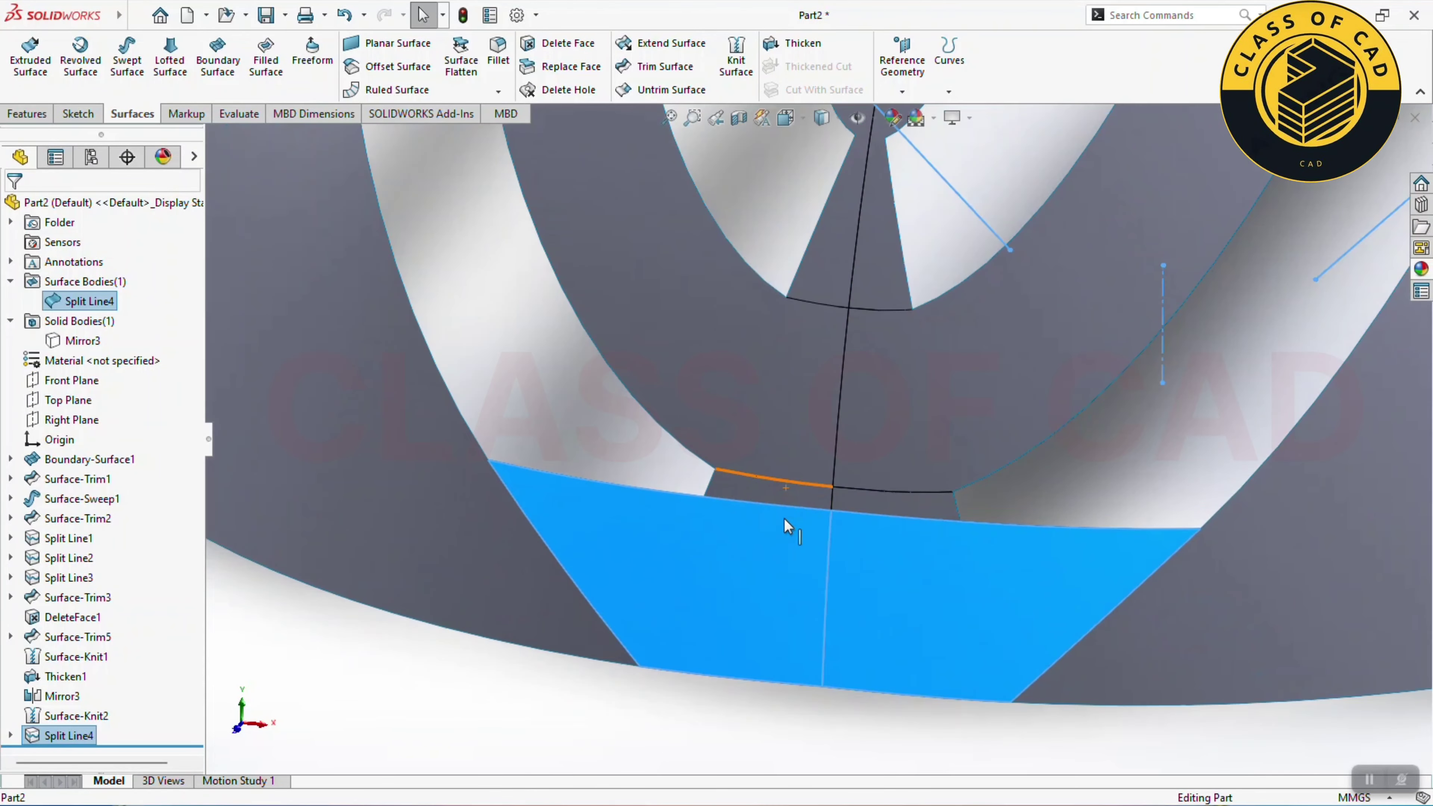
{"action": "key", "text": "Escape"}
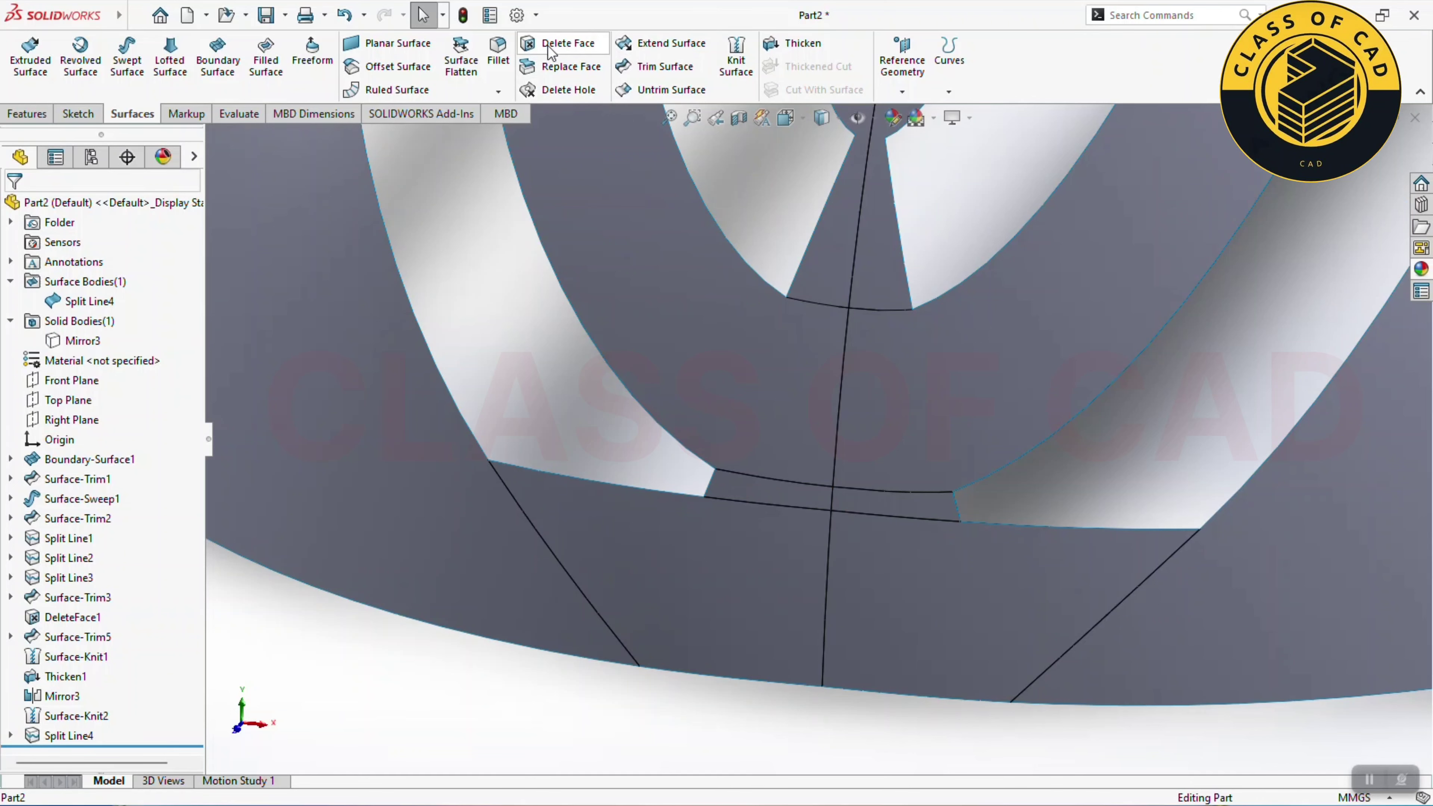
Step: Delete the four split front patches as DeleteFace2, leaving the large faces intact
{"action": "left_click", "coordinate": [550, 45]}
{"action": "left_click", "coordinate": [705, 598]}
{"action": "left_click", "coordinate": [882, 587]}
{"action": "left_click", "coordinate": [881, 506]}
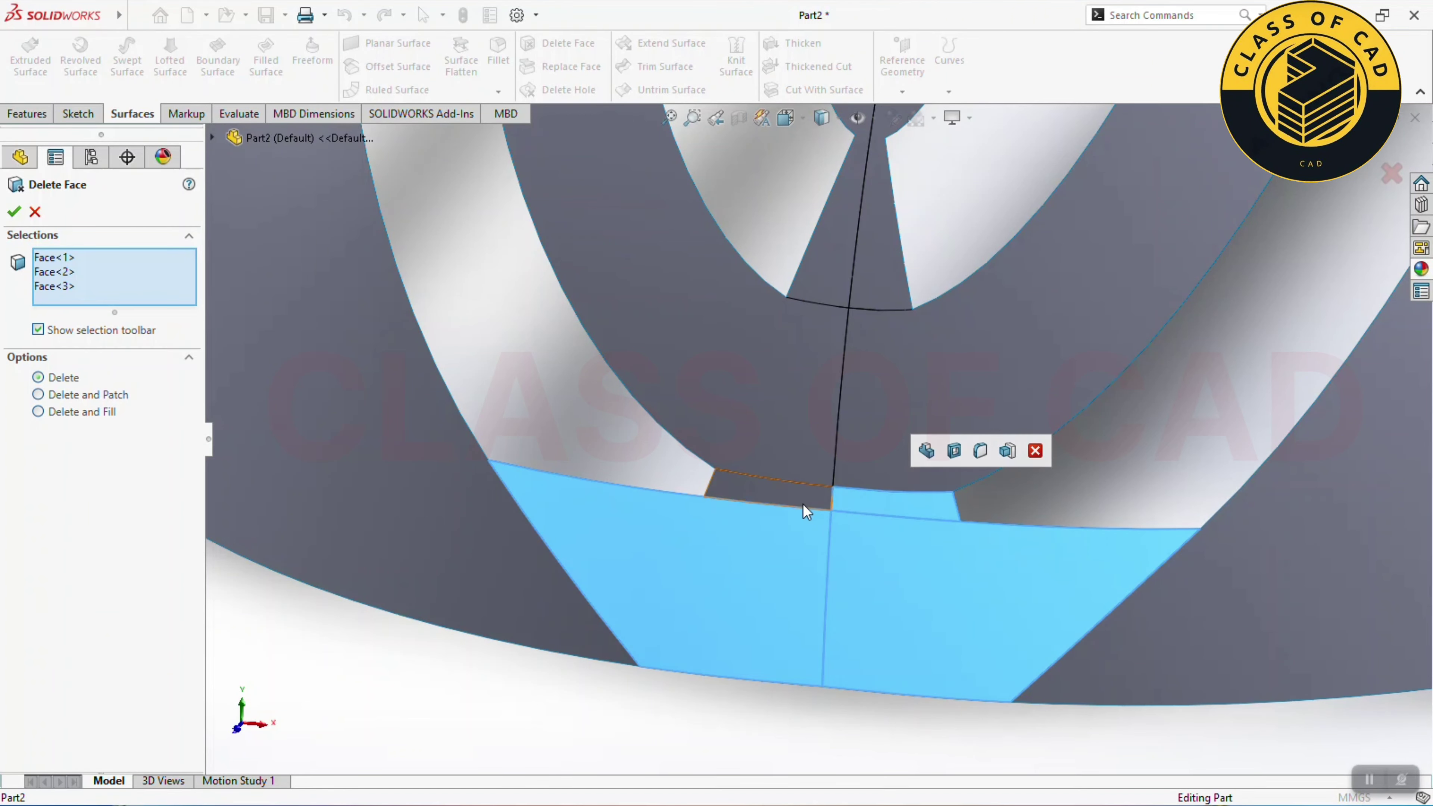
{"action": "left_click", "coordinate": [790, 485]}
{"action": "left_click", "coordinate": [840, 266]}
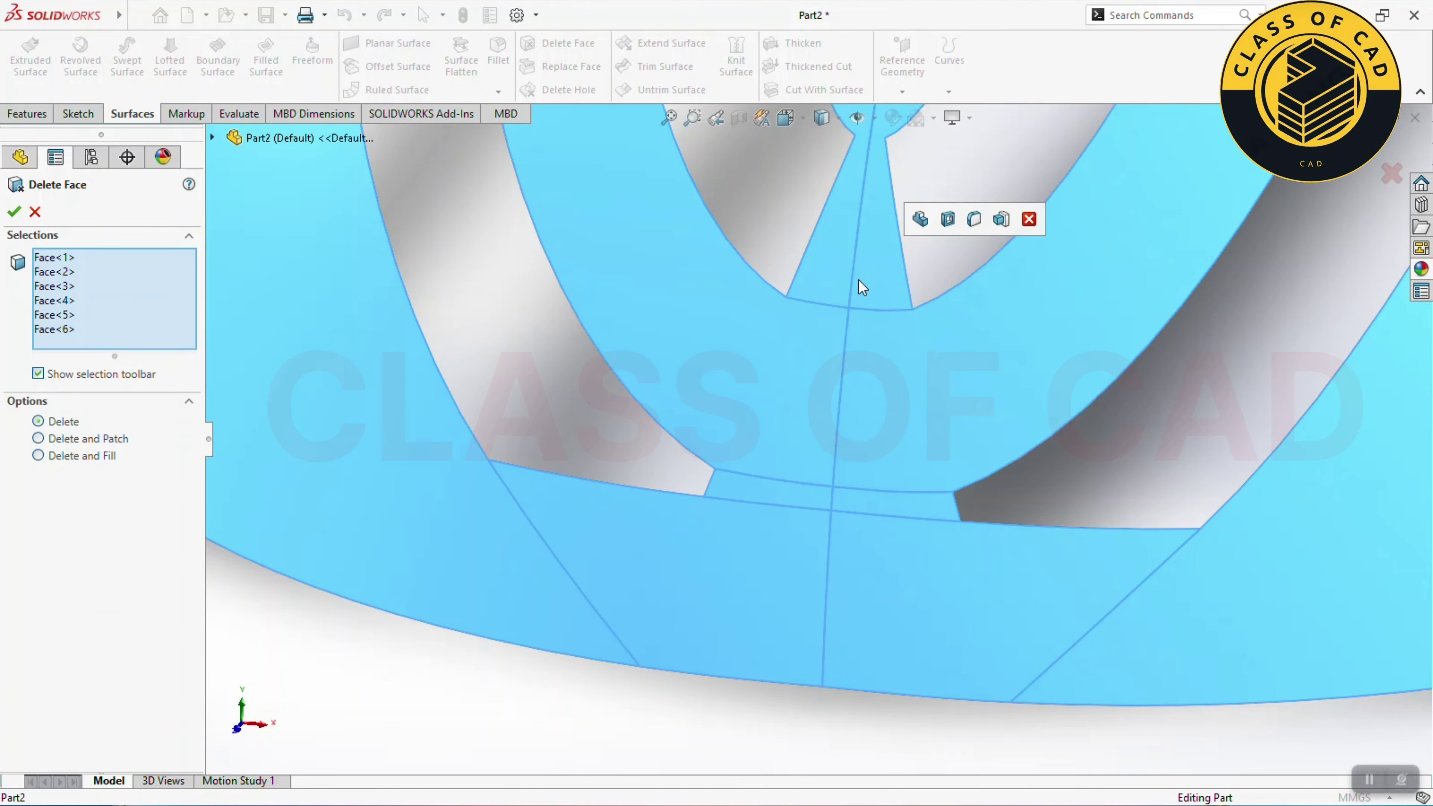
{"action": "left_click", "coordinate": [859, 280]}
{"action": "left_click", "coordinate": [819, 323]}
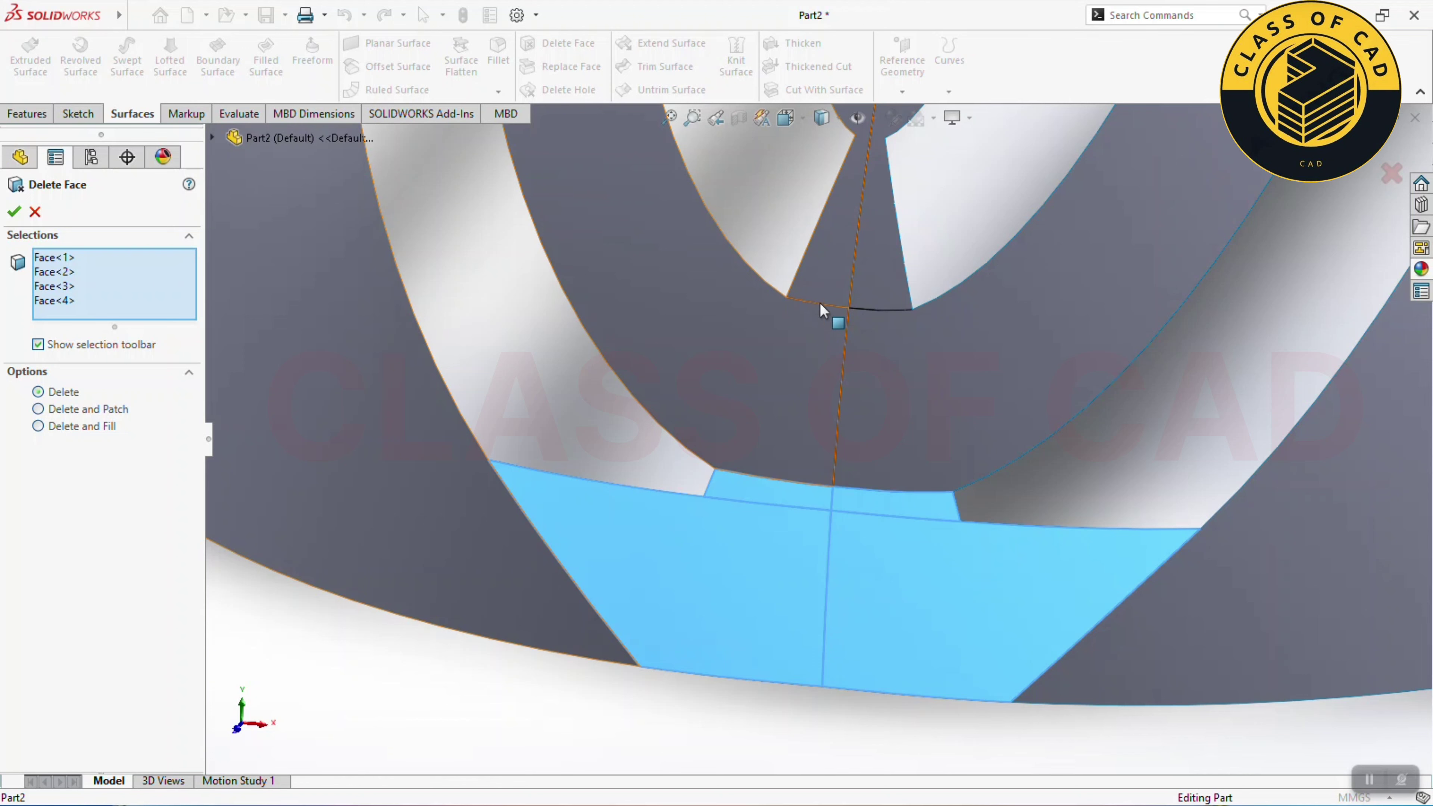
{"action": "left_click", "coordinate": [843, 267]}
{"action": "scroll", "coordinate": [881, 297], "scroll_direction": "up", "scroll_amount": 3}
{"action": "scroll", "coordinate": [853, 441], "scroll_direction": "down", "scroll_amount": 4}
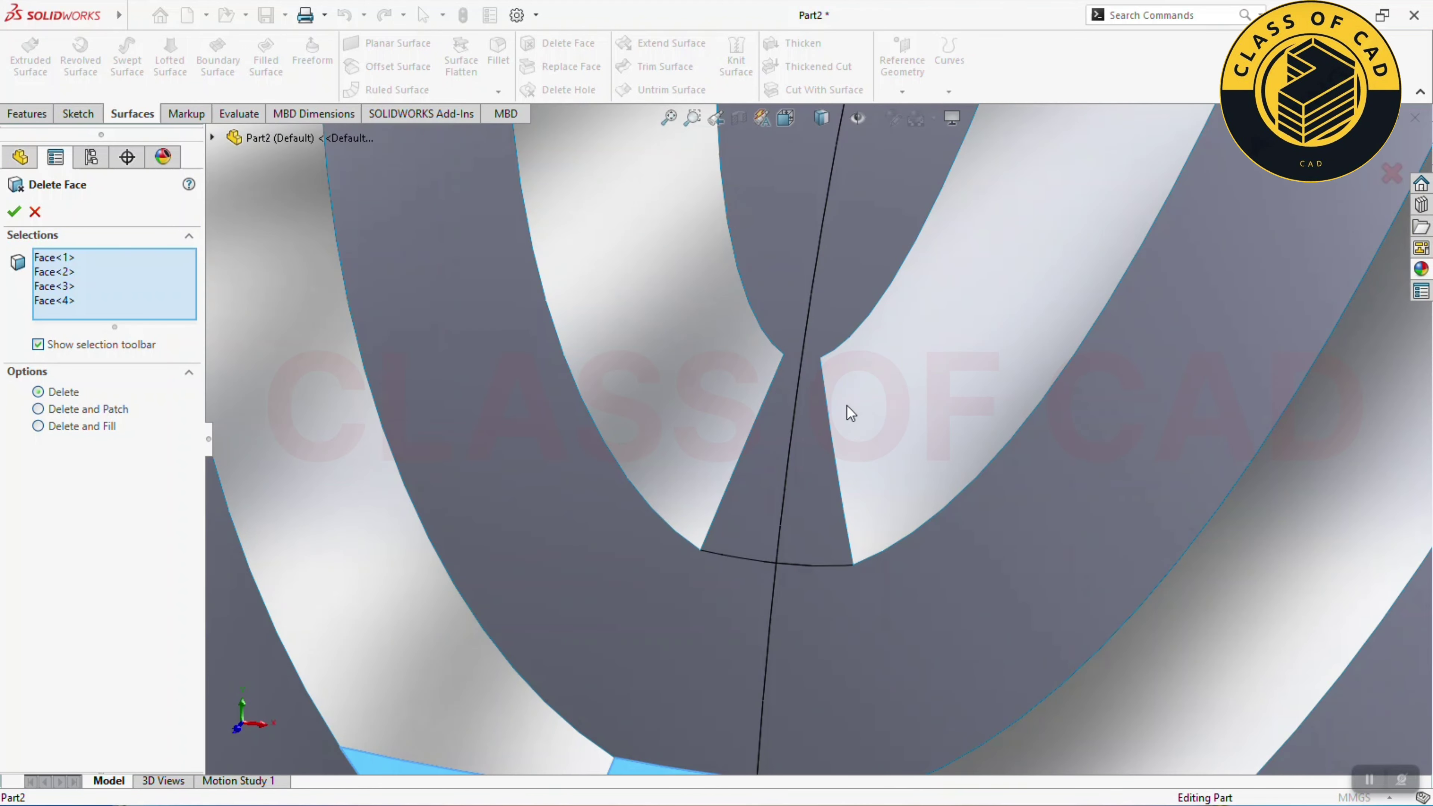
{"action": "scroll", "coordinate": [821, 508], "scroll_direction": "up", "scroll_amount": 3}
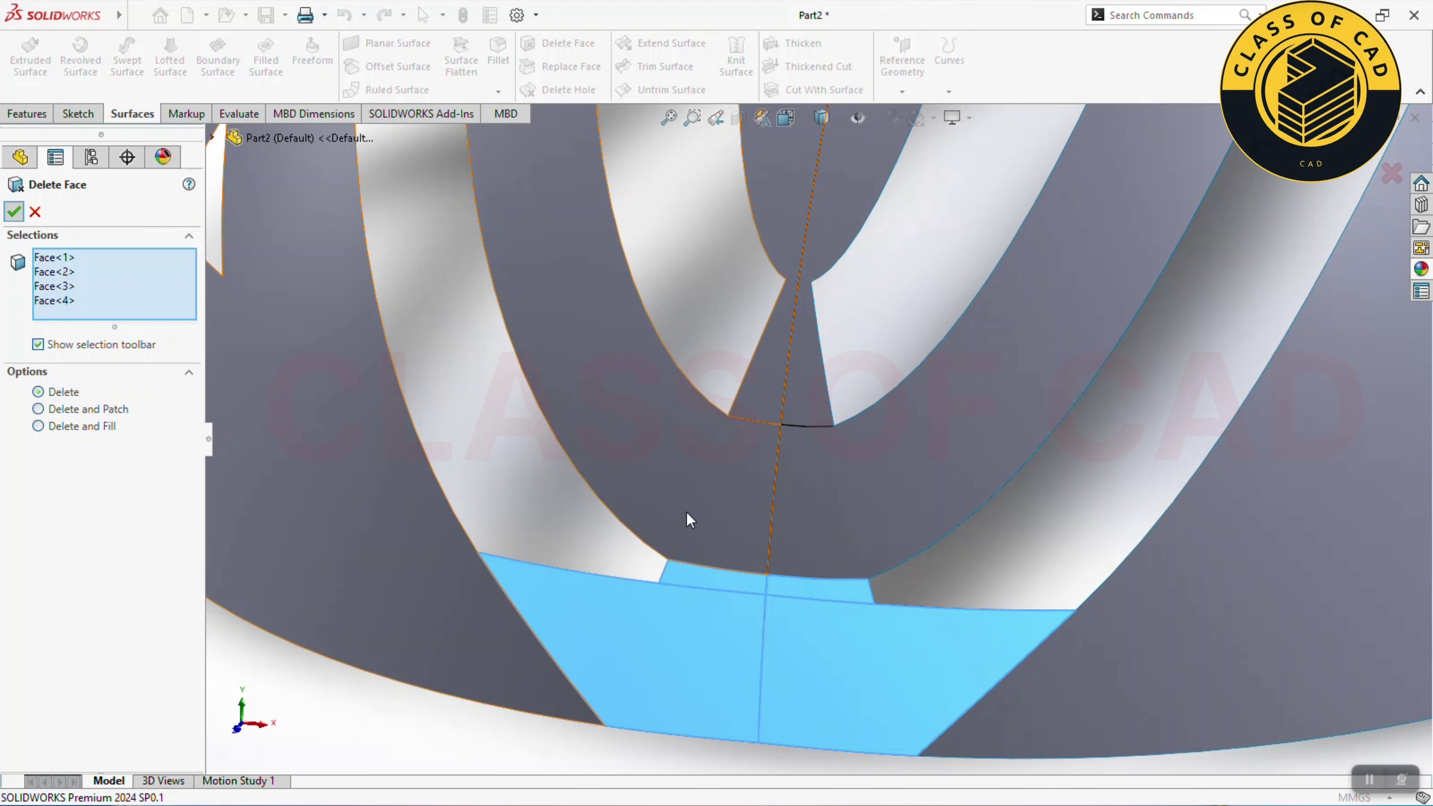
{"action": "key", "text": "Return"}
{"action": "scroll", "coordinate": [686, 511], "scroll_direction": "up", "scroll_amount": 3}
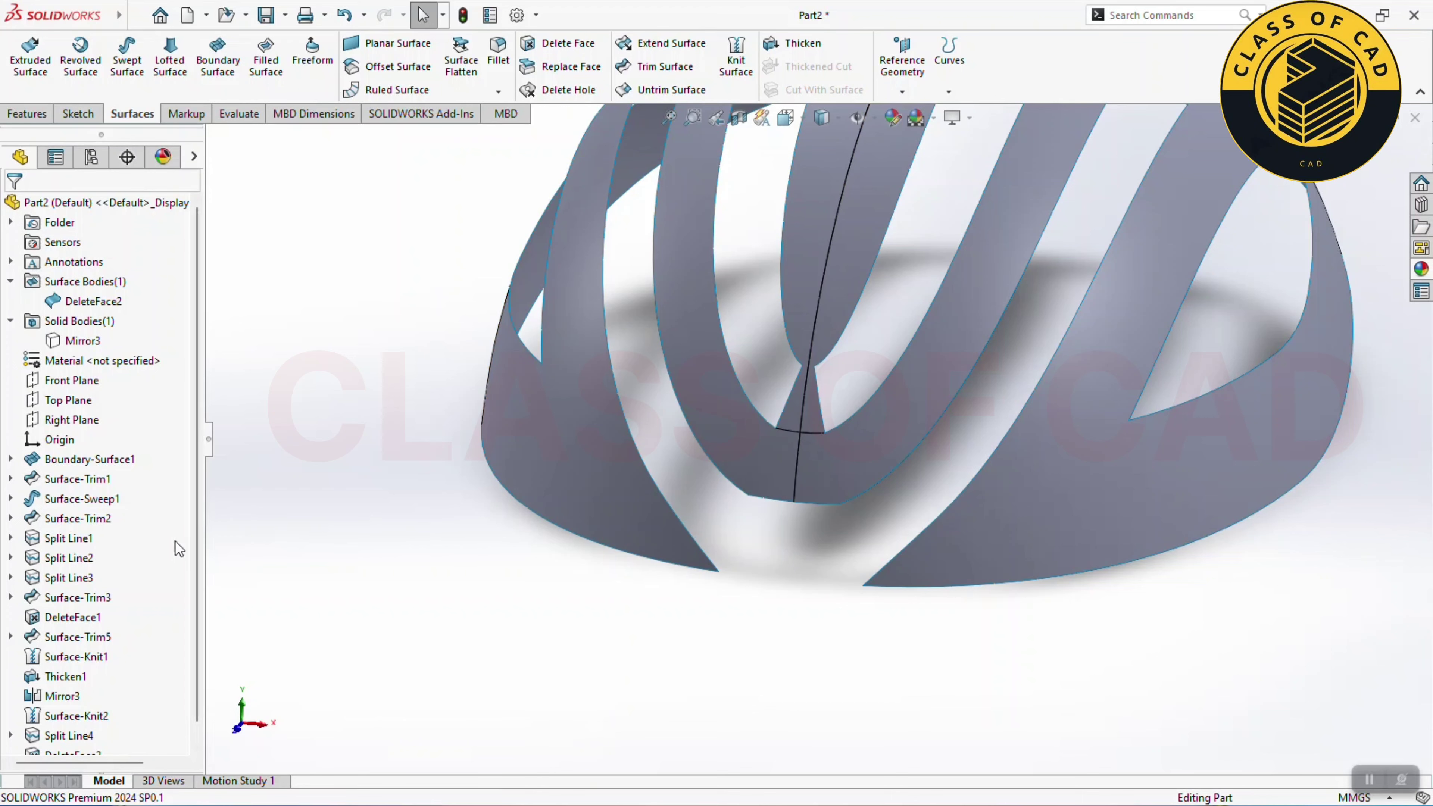
{"action": "key", "text": "ctrl+7"}
{"action": "left_click", "coordinate": [805, 47]}
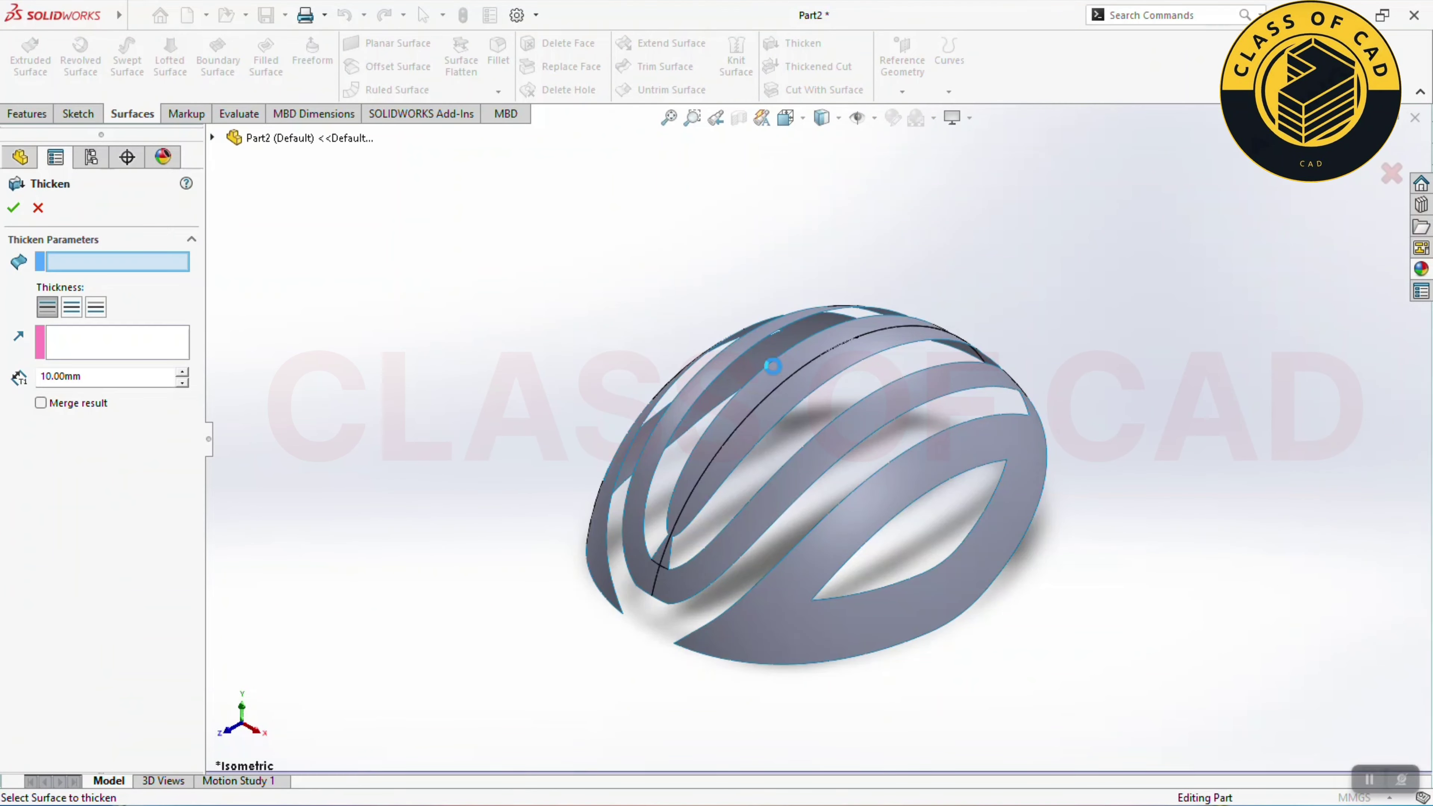
{"action": "left_click", "coordinate": [753, 425]}
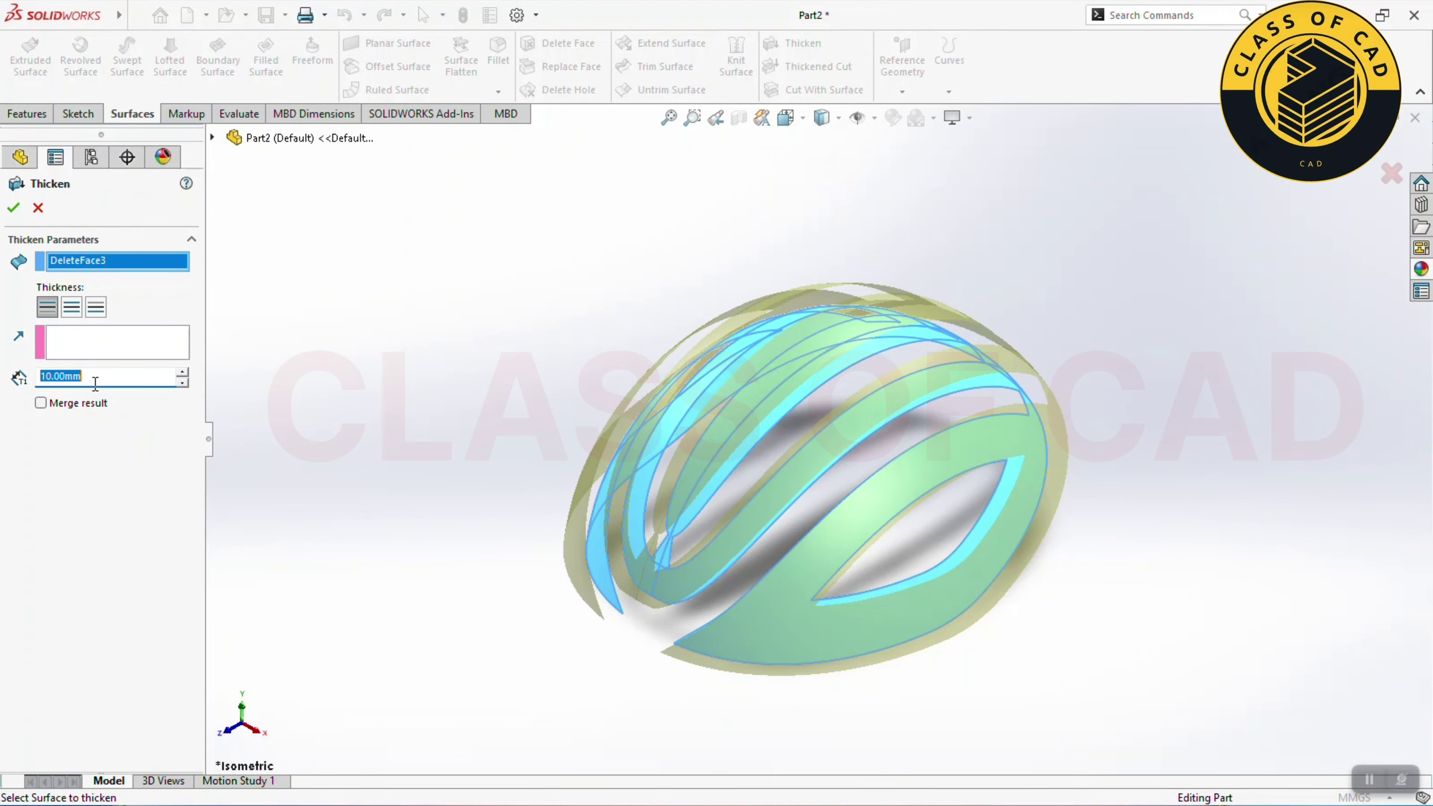
{"action": "left_click", "coordinate": [113, 377]}
{"action": "type", "text": "2"}
{"action": "key", "text": "Return"}
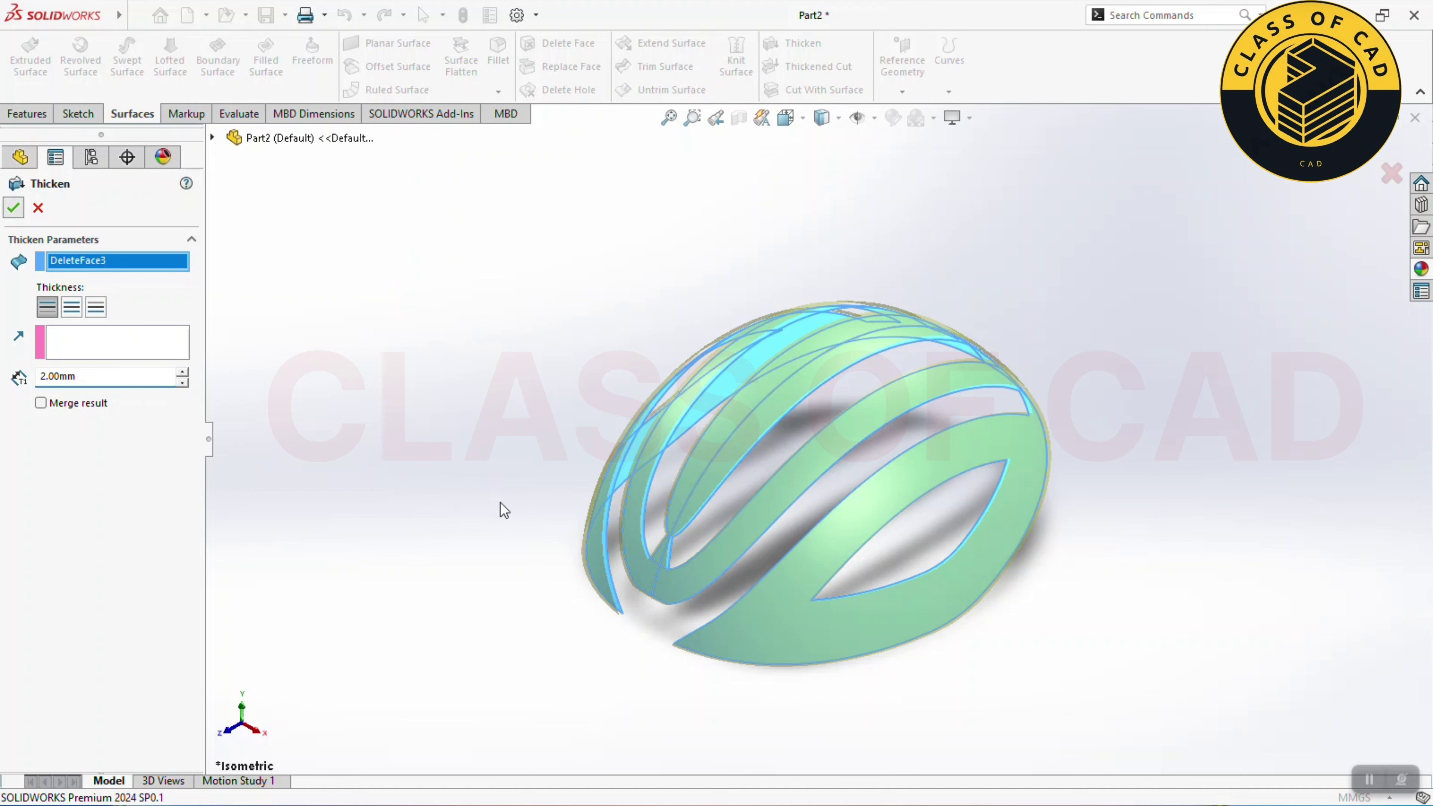
{"action": "key", "text": "Return"}
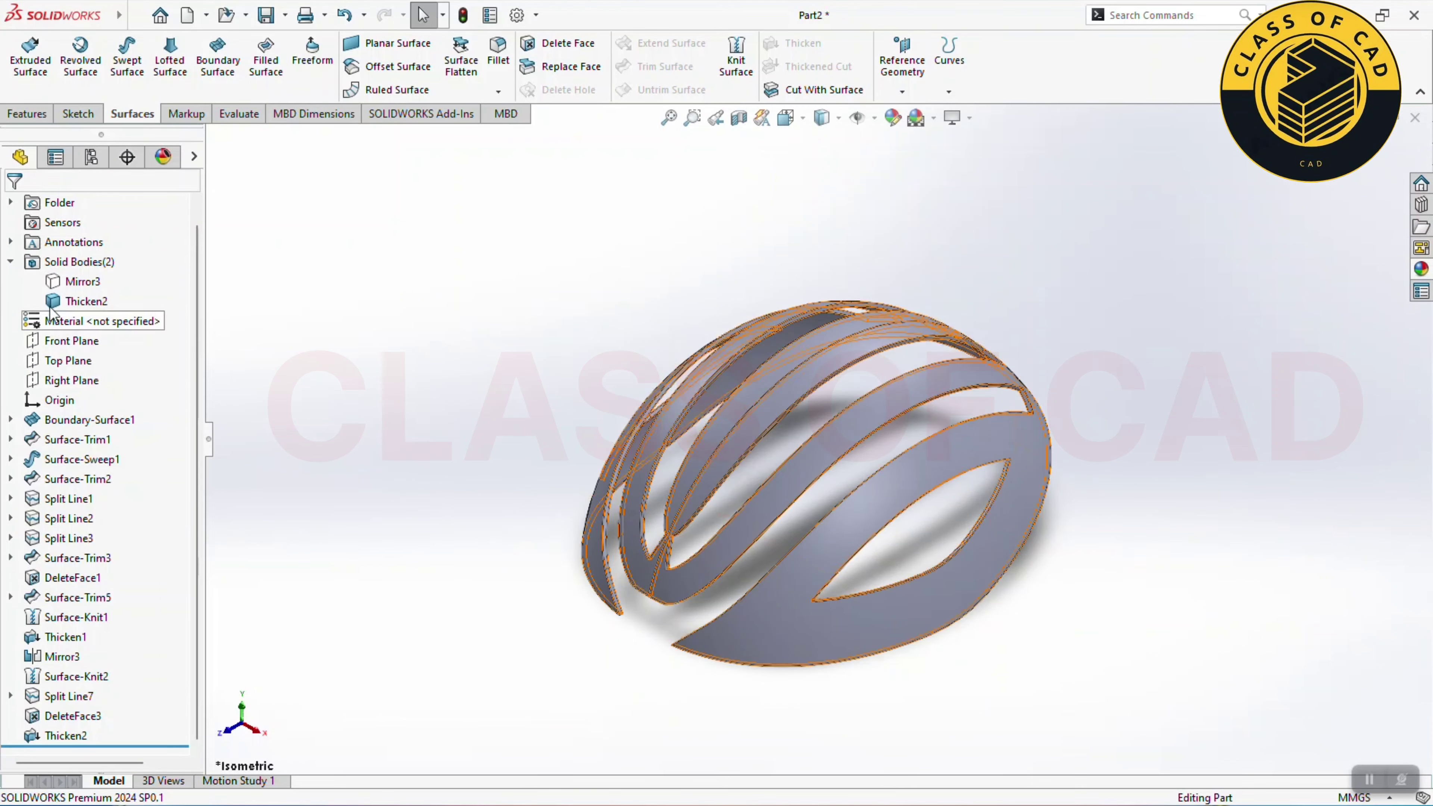
{"action": "right_click", "coordinate": [83, 281]}
{"action": "left_click", "coordinate": [163, 305]}
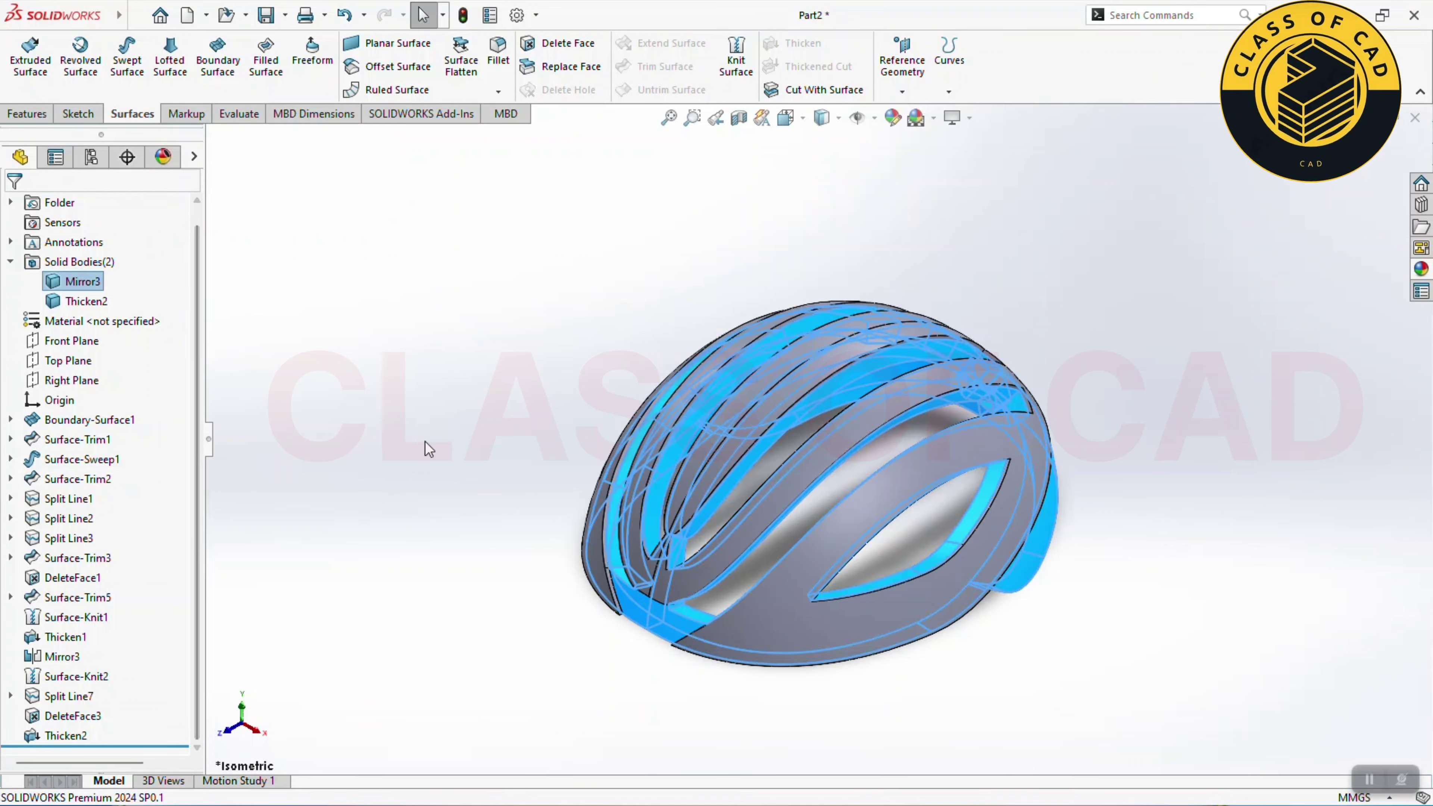
{"action": "mouse_move", "coordinate": [426, 444]}
{"action": "middle_mouse_down"}
{"action": "mouse_move", "coordinate": [708, 410]}
{"action": "mouse_move", "coordinate": [706, 533]}
{"action": "middle_mouse_up"}
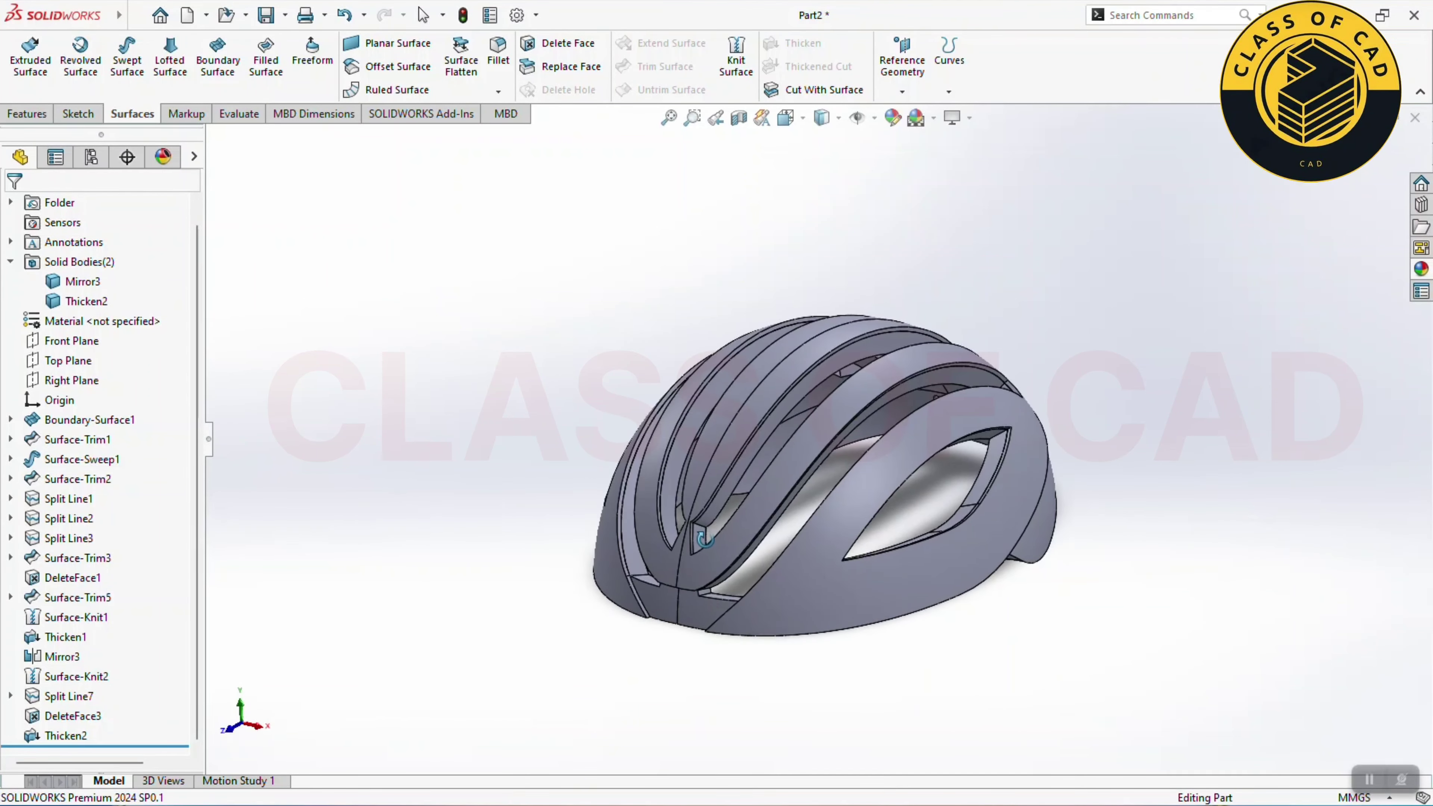
{"action": "middle_click_drag", "start_coordinate": [706, 533], "coordinate": [748, 496]}
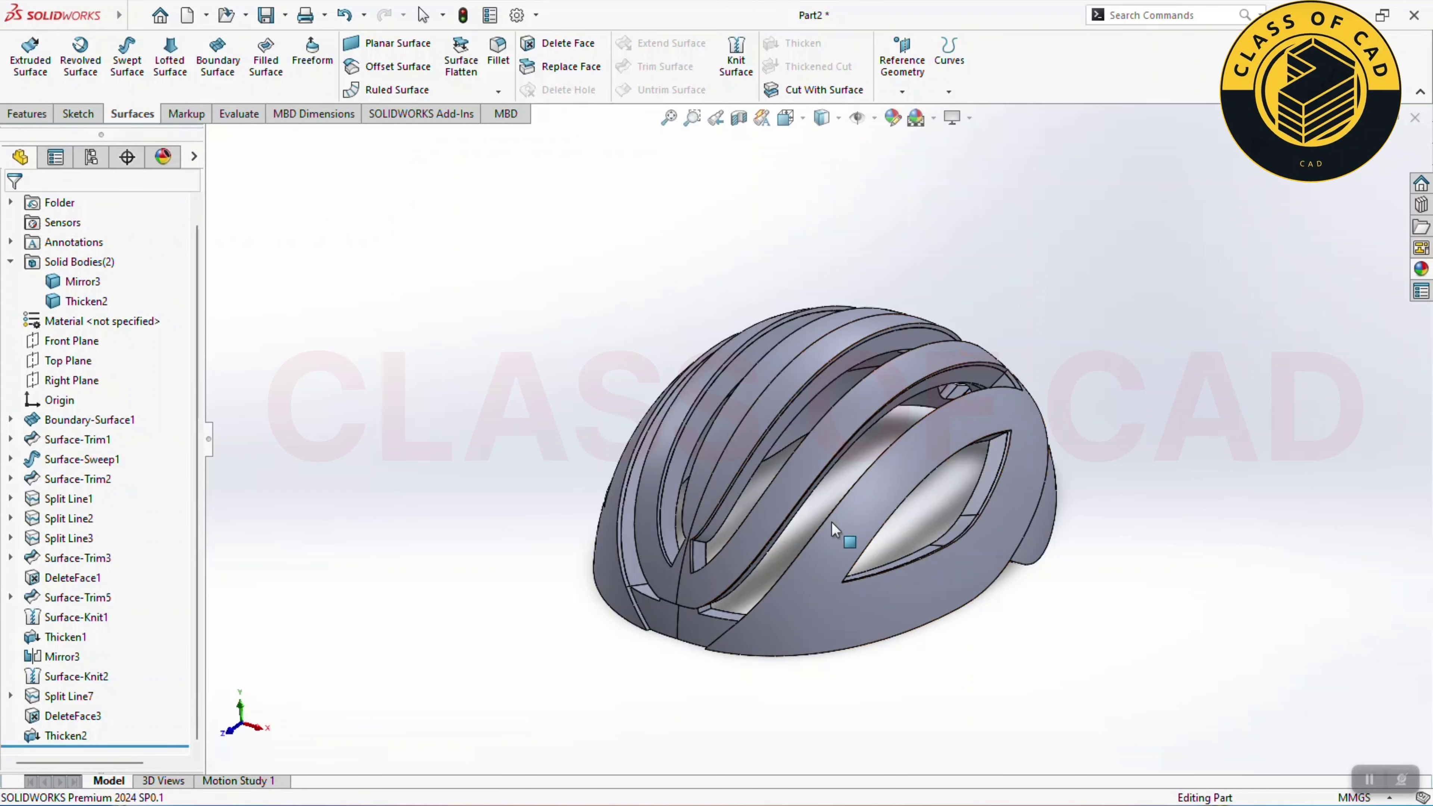
{"action": "middle_click_drag", "start_coordinate": [831, 522], "coordinate": [761, 502], "text": "ctrl"}
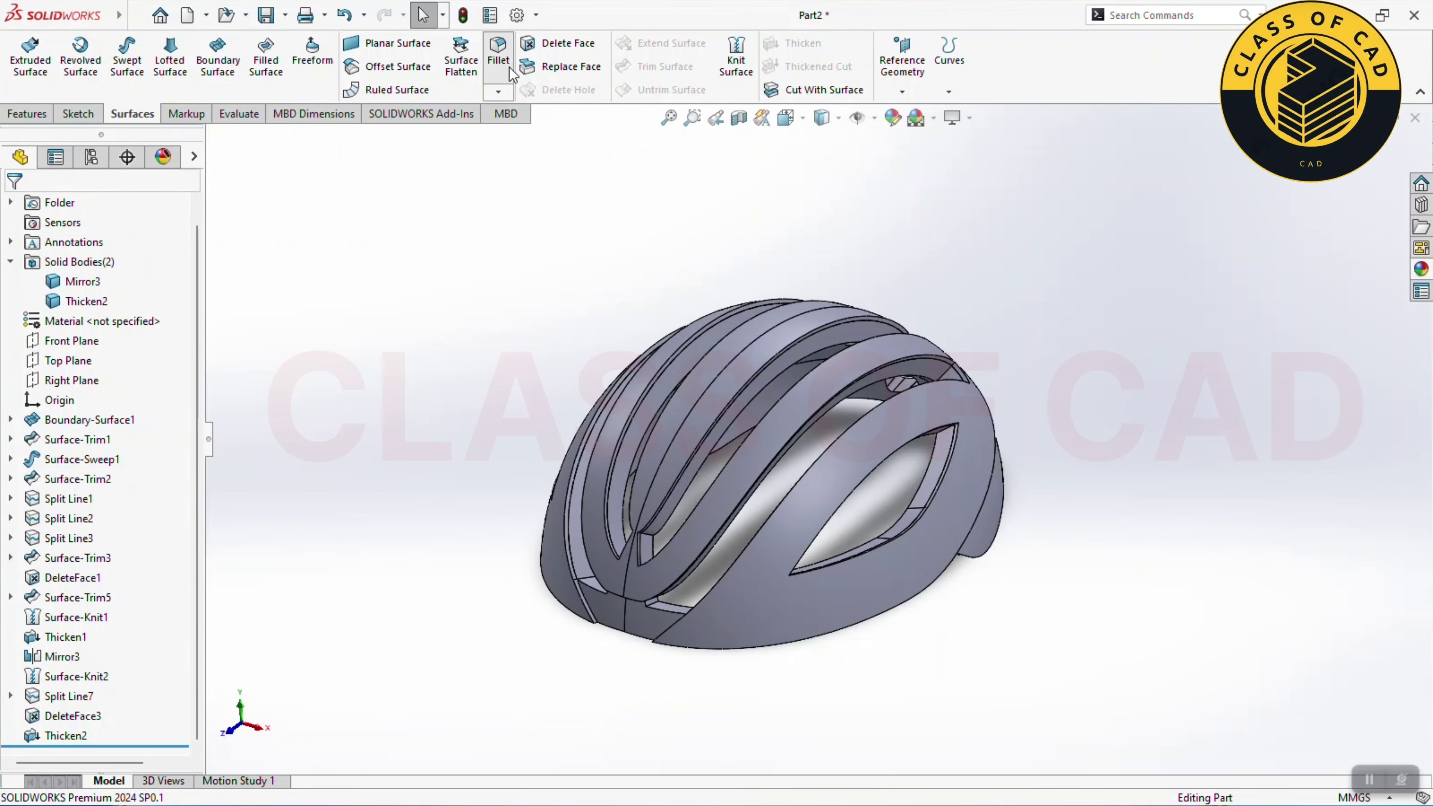
Step: Set a 6 mm fillet radius on the first vent slot edge, its tip and top slot edge
{"action": "scroll", "coordinate": [960, 464], "scroll_direction": "down", "scroll_amount": 5}
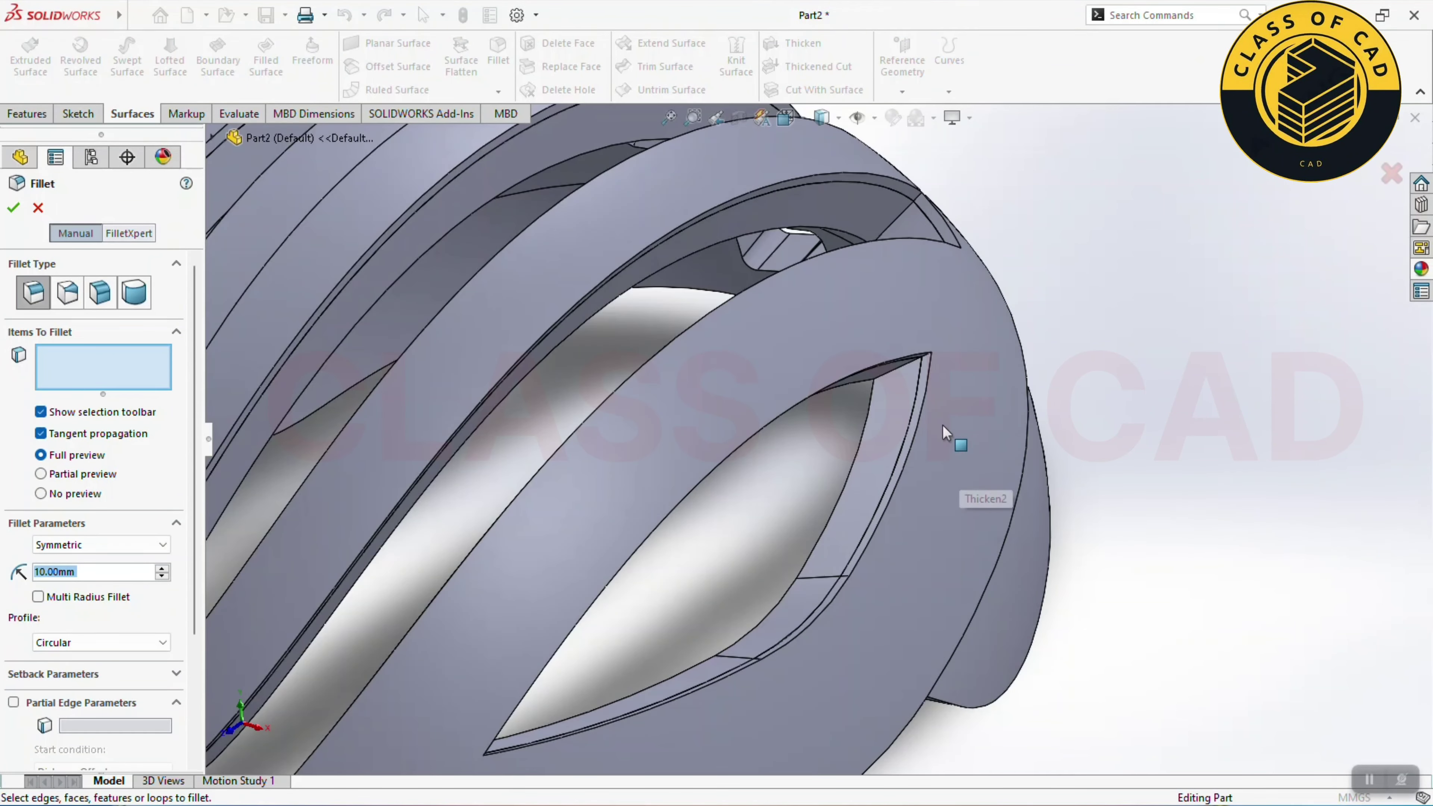
{"action": "left_click", "coordinate": [897, 370]}
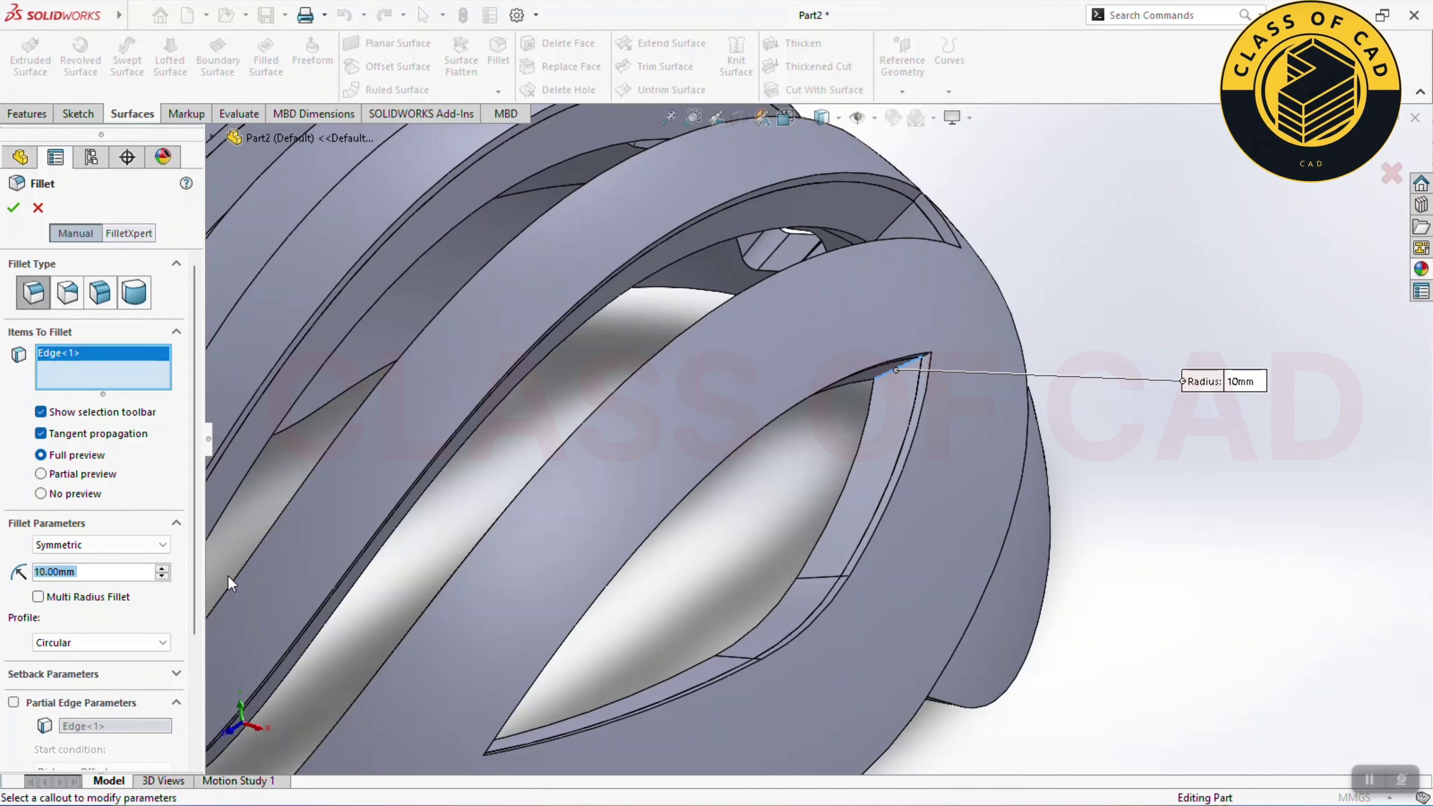
{"action": "type", "text": "6"}
{"action": "scroll", "coordinate": [757, 570], "scroll_direction": "up", "scroll_amount": 3}
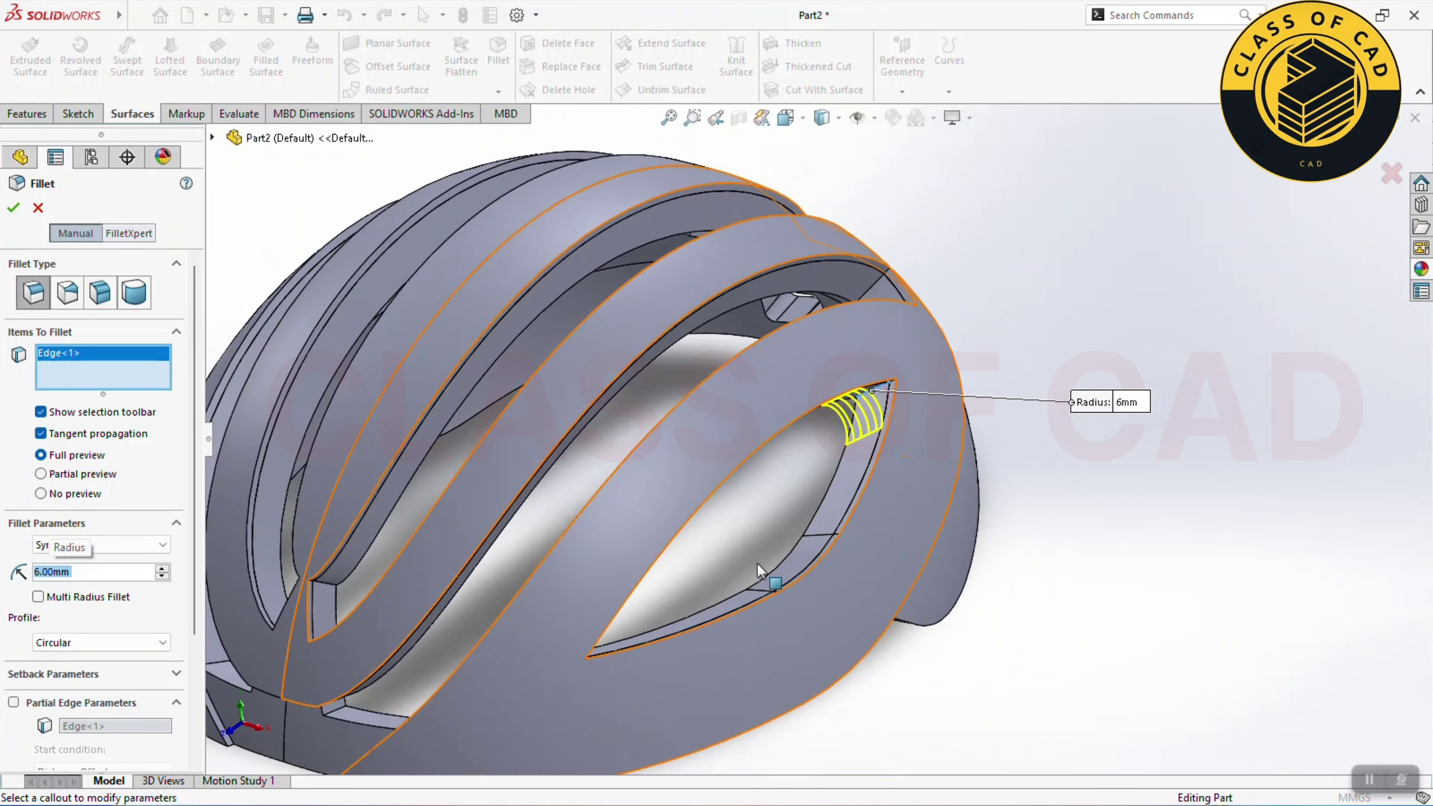
{"action": "middle_click_drag", "start_coordinate": [757, 571], "coordinate": [727, 613]}
{"action": "scroll", "coordinate": [725, 618], "scroll_direction": "down", "scroll_amount": 3}
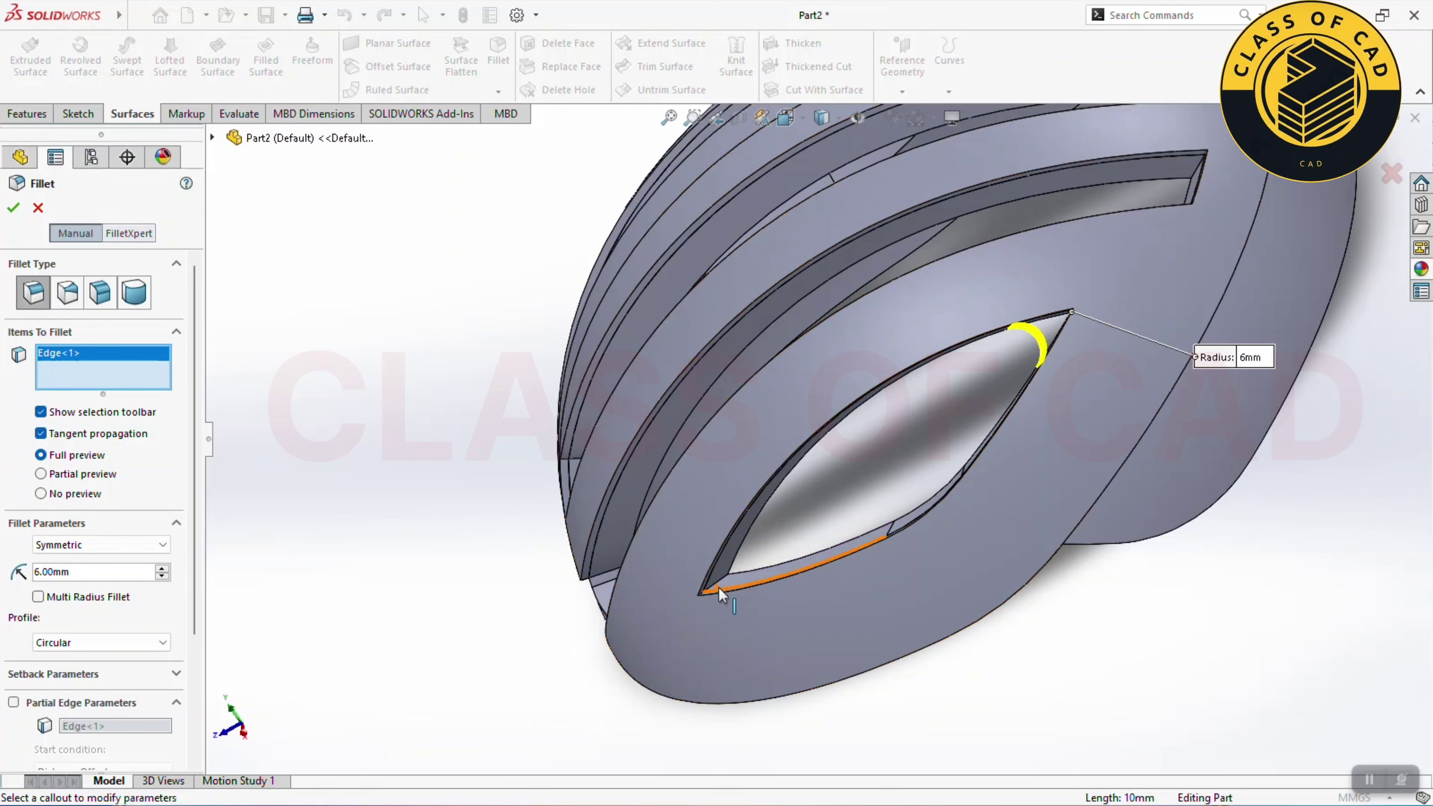
{"action": "left_click", "coordinate": [752, 595]}
{"action": "middle_click_drag", "start_coordinate": [752, 595], "coordinate": [1109, 212]}
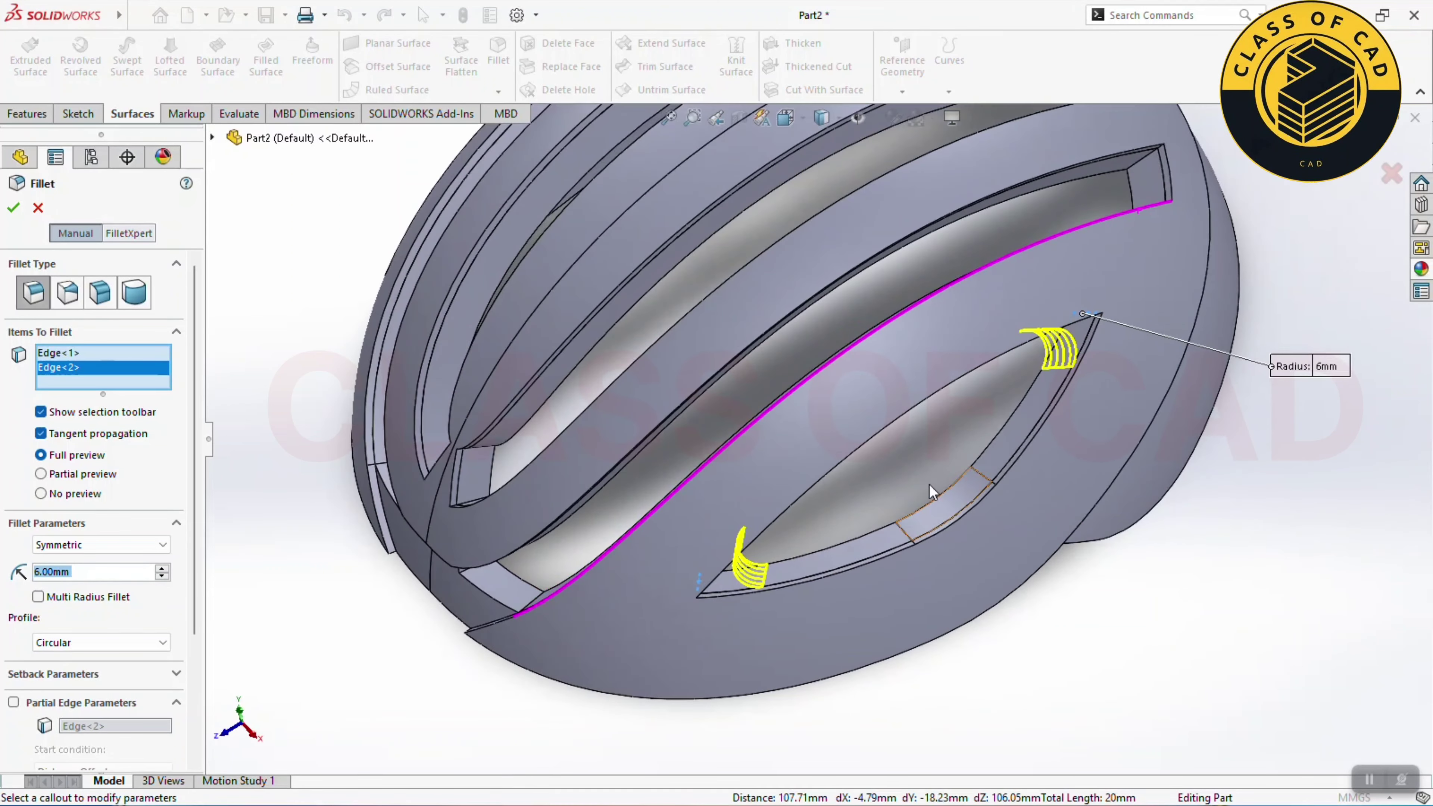
{"action": "left_click", "coordinate": [1134, 175]}
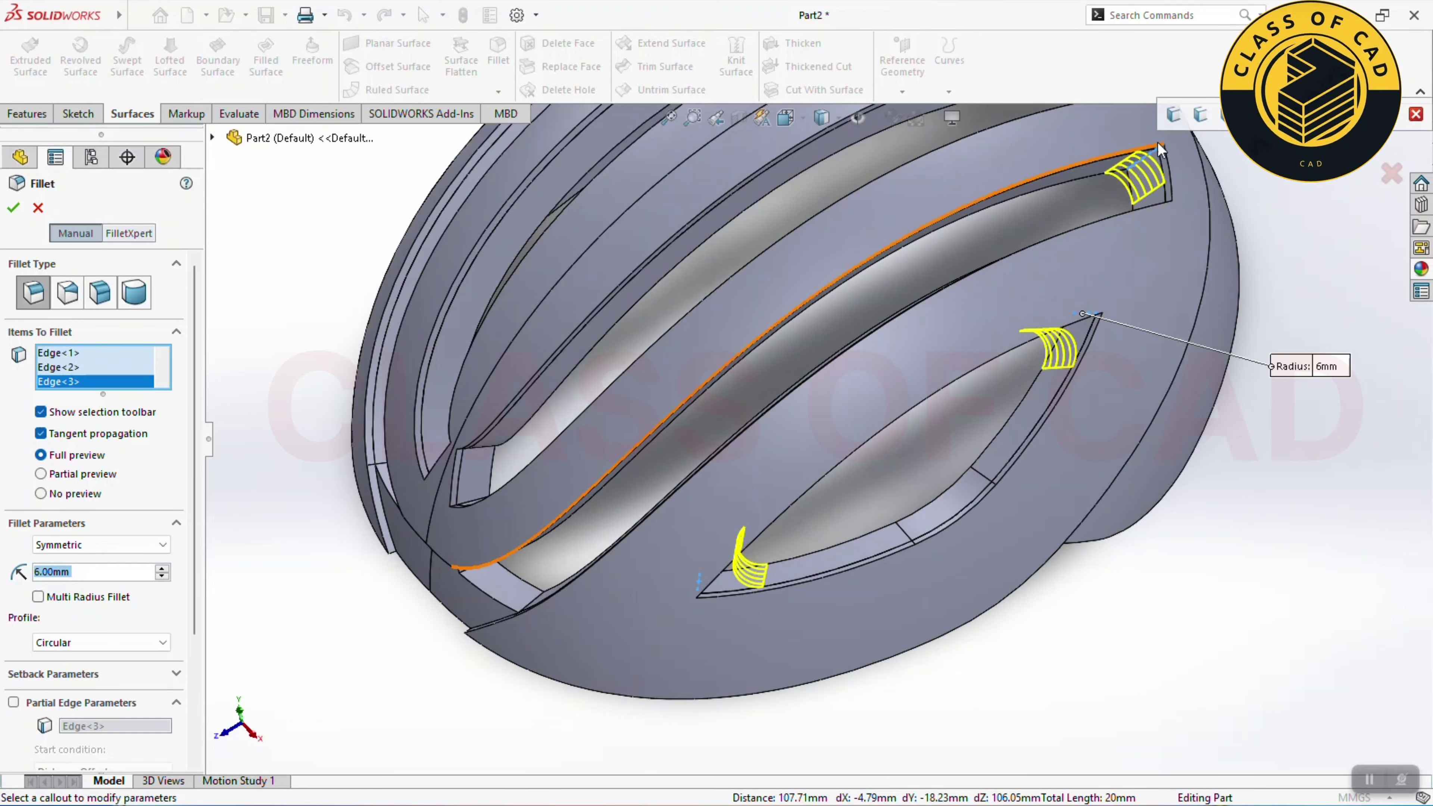
Step: Add the remaining vent edges, including 38 connected rear edges, and apply Fillet1
{"action": "mouse_move", "coordinate": [1041, 224]}
{"action": "middle_mouse_down"}
{"action": "mouse_move", "coordinate": [1055, 240]}
{"action": "mouse_move", "coordinate": [810, 537]}
{"action": "middle_mouse_up"}
{"action": "scroll", "coordinate": [1026, 237], "scroll_direction": "up", "scroll_amount": 2}
{"action": "left_click", "coordinate": [1015, 237]}
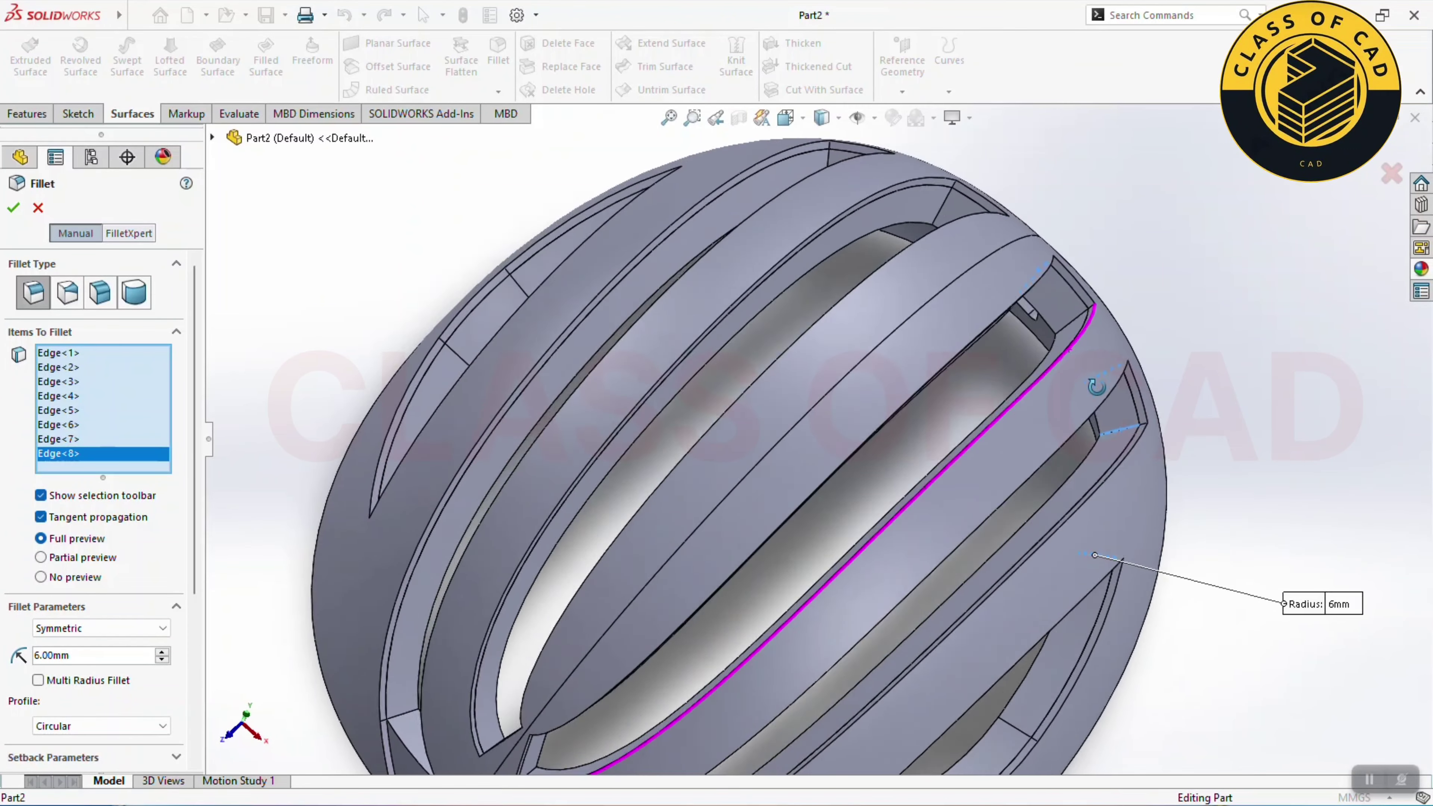
{"action": "middle_click_drag", "start_coordinate": [1096, 386], "coordinate": [1084, 319]}
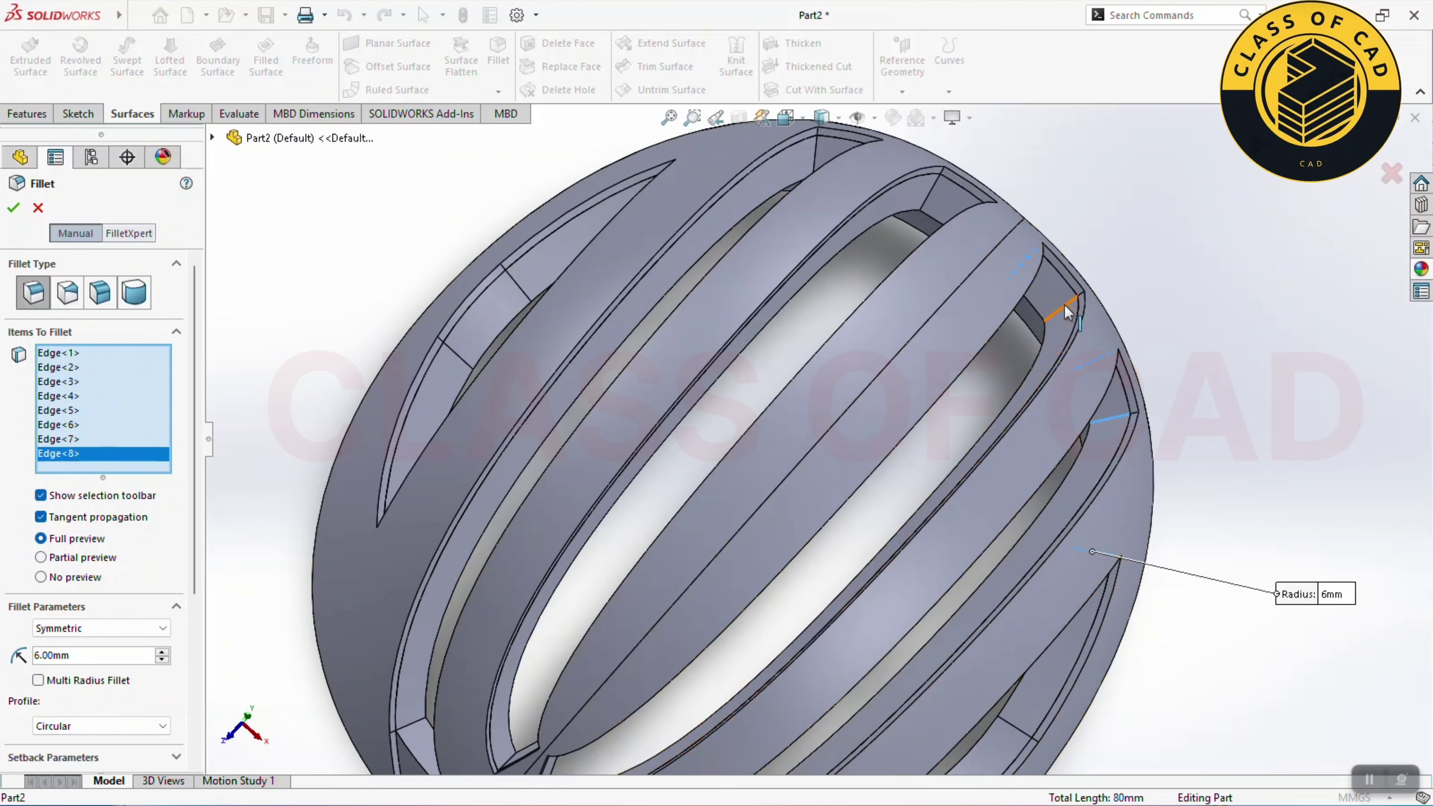
{"action": "left_click", "coordinate": [1066, 311]}
{"action": "mouse_move", "coordinate": [944, 323]}
{"action": "middle_mouse_down", "text": "ctrl"}
{"action": "mouse_move", "coordinate": [979, 392]}
{"action": "mouse_move", "coordinate": [979, 326]}
{"action": "middle_mouse_up", "text": "ctrl"}
{"action": "left_click", "coordinate": [966, 302]}
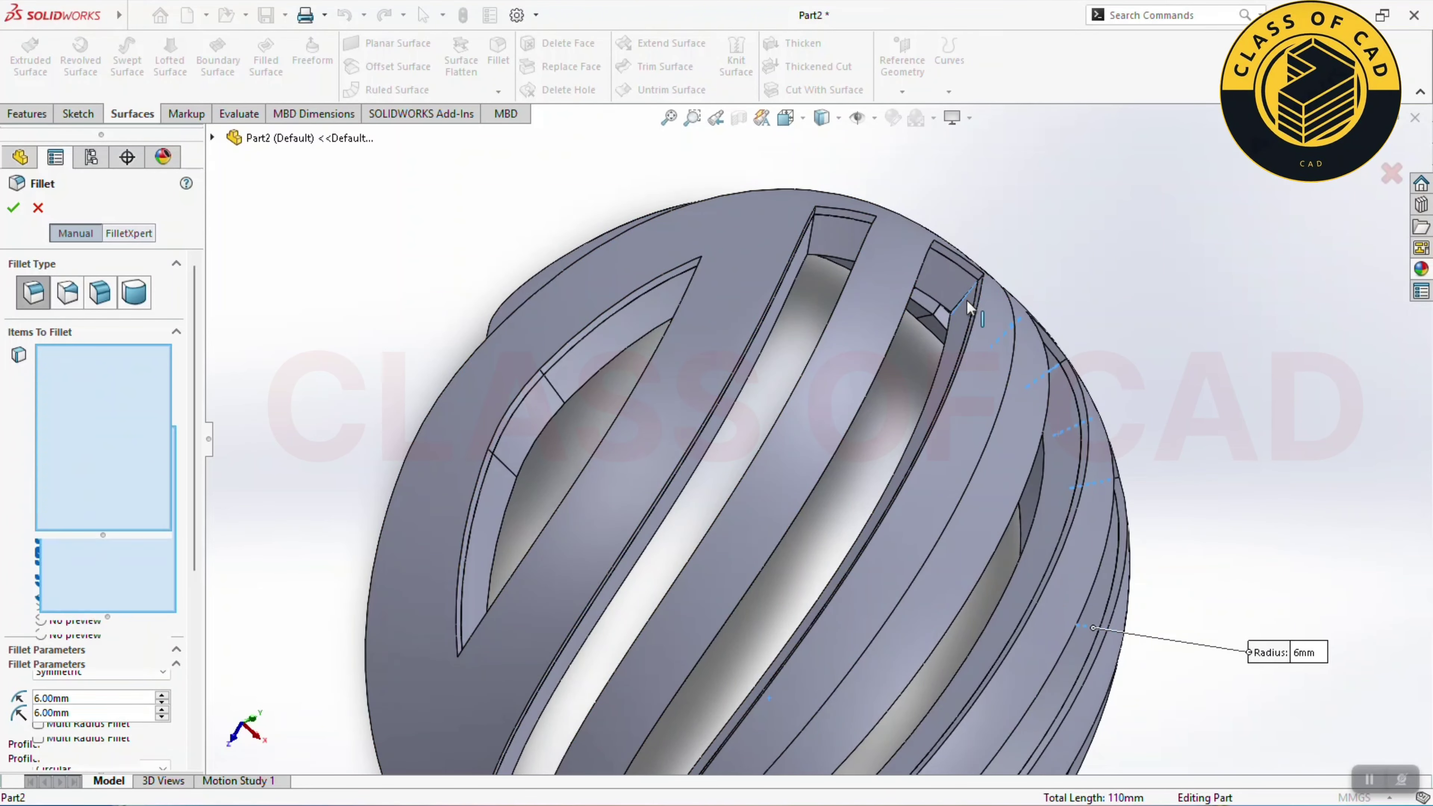
{"action": "left_click", "coordinate": [1020, 246]}
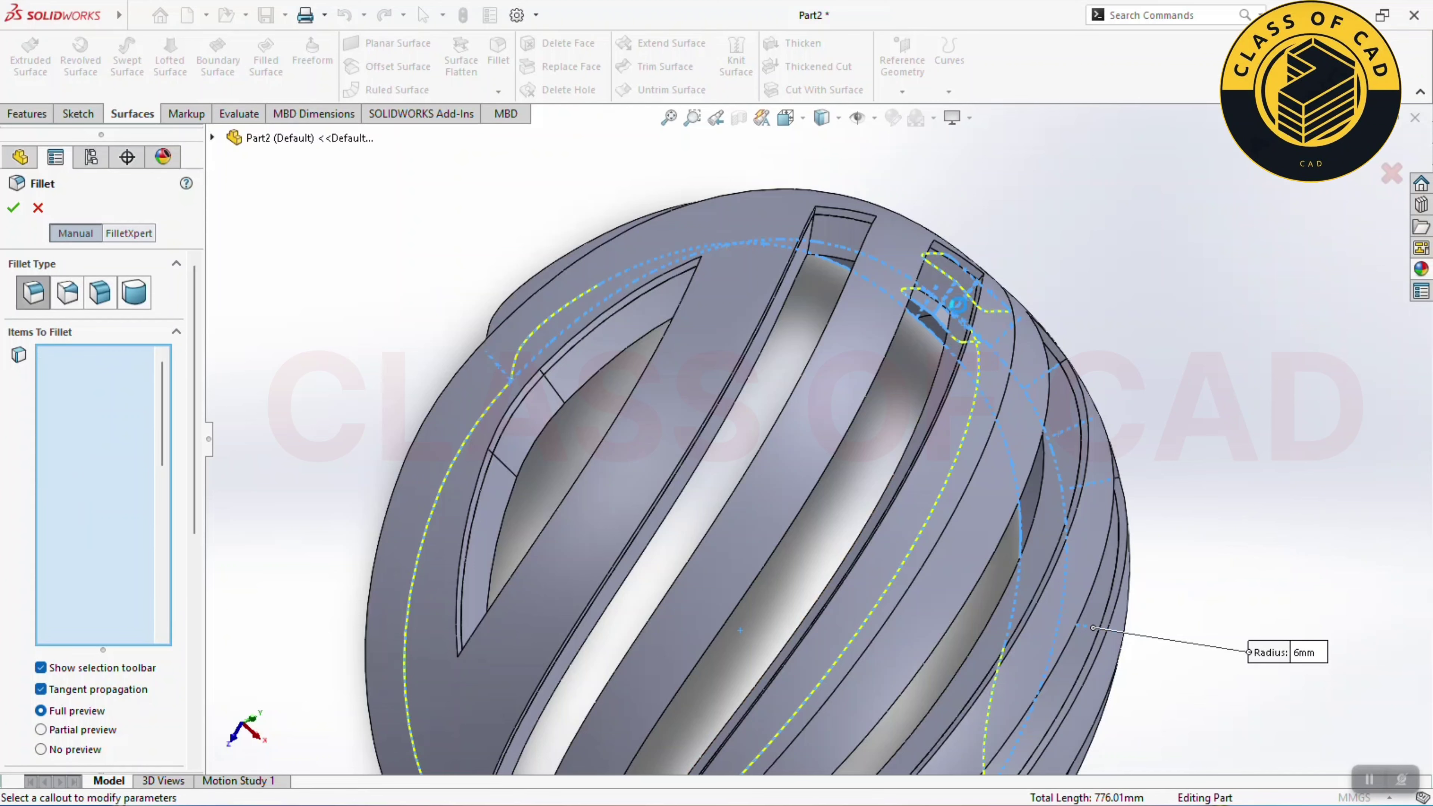
{"action": "middle_click_drag", "start_coordinate": [952, 365], "coordinate": [991, 314]}
{"action": "left_click", "coordinate": [991, 313]}
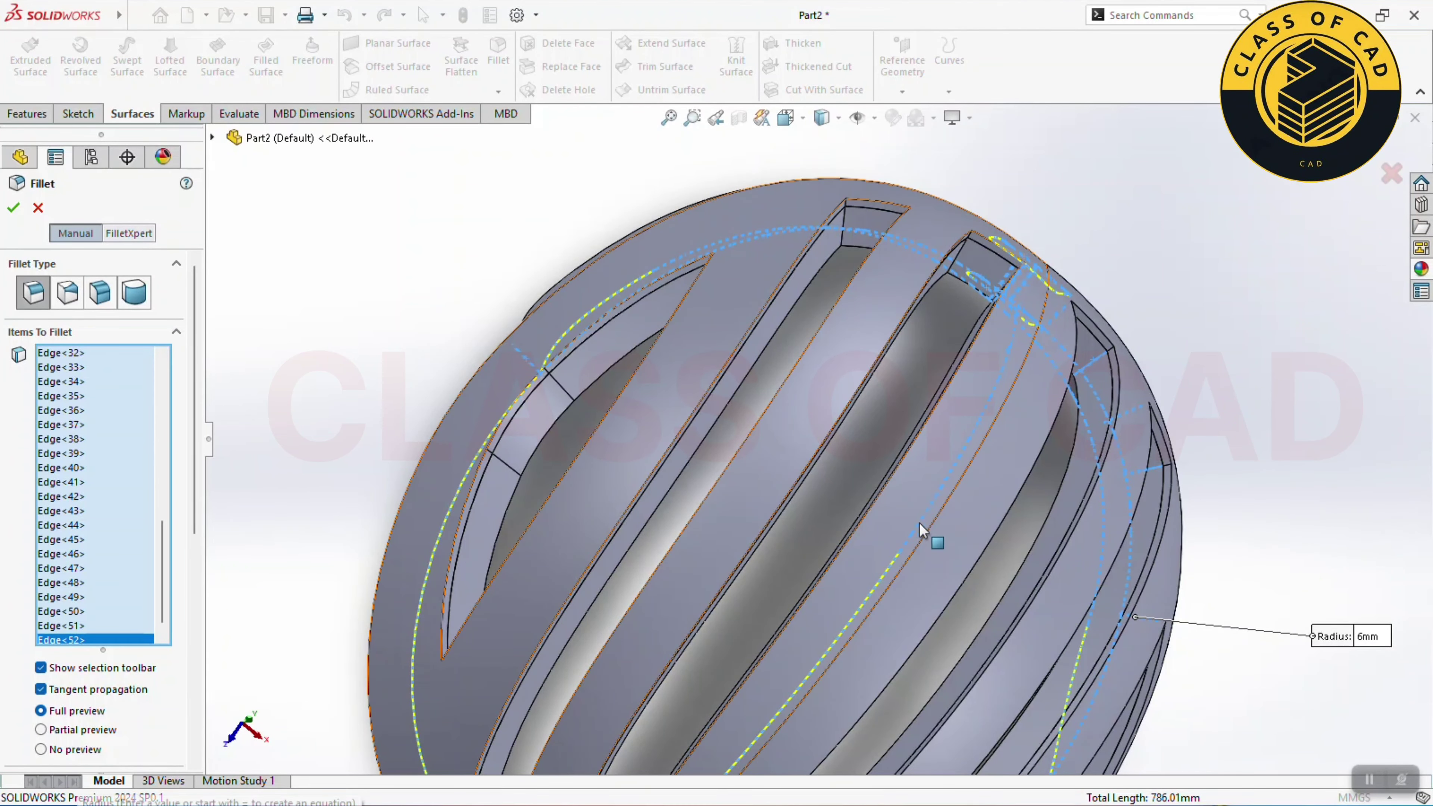
{"action": "left_click", "coordinate": [897, 569]}
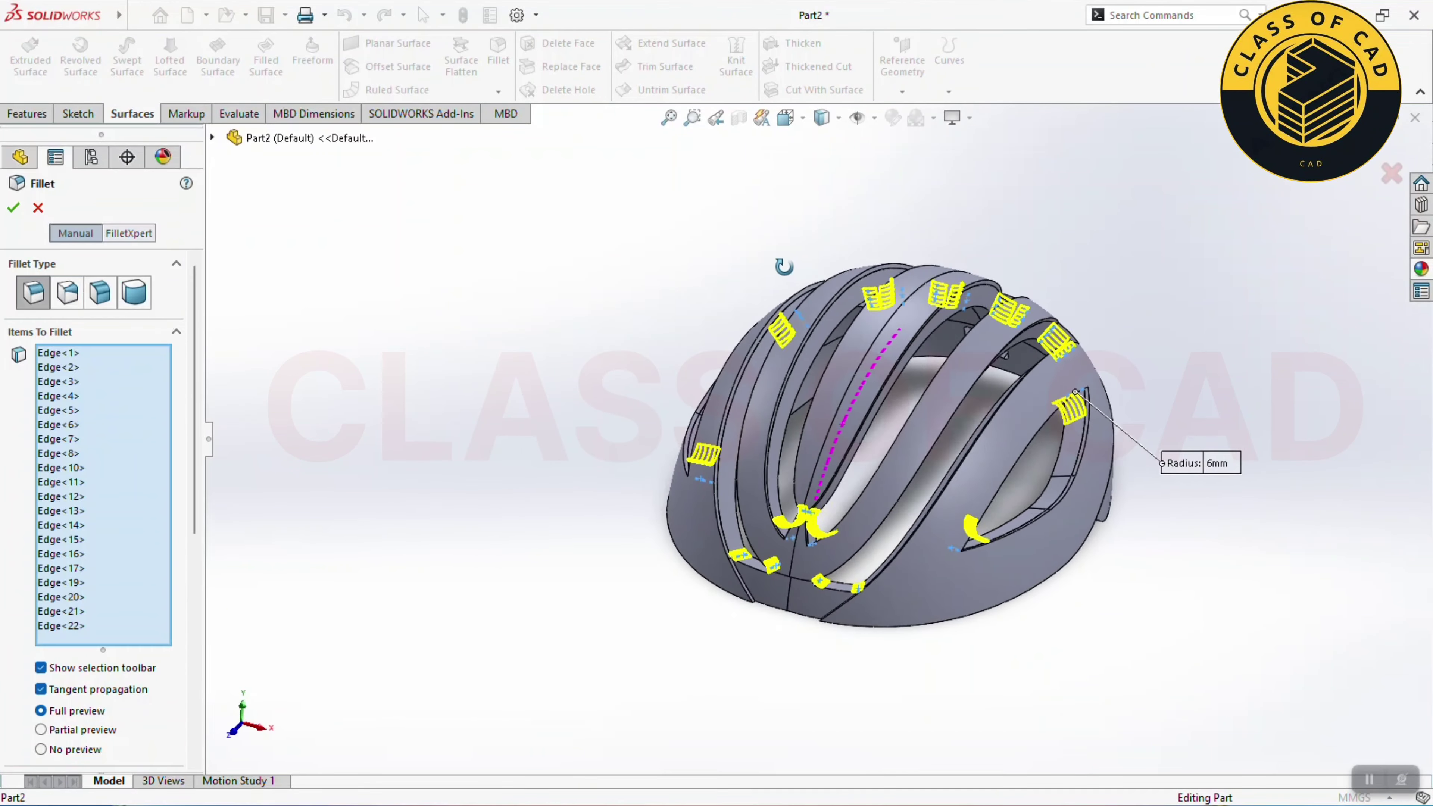
{"action": "middle_click_drag", "start_coordinate": [783, 267], "coordinate": [801, 267]}
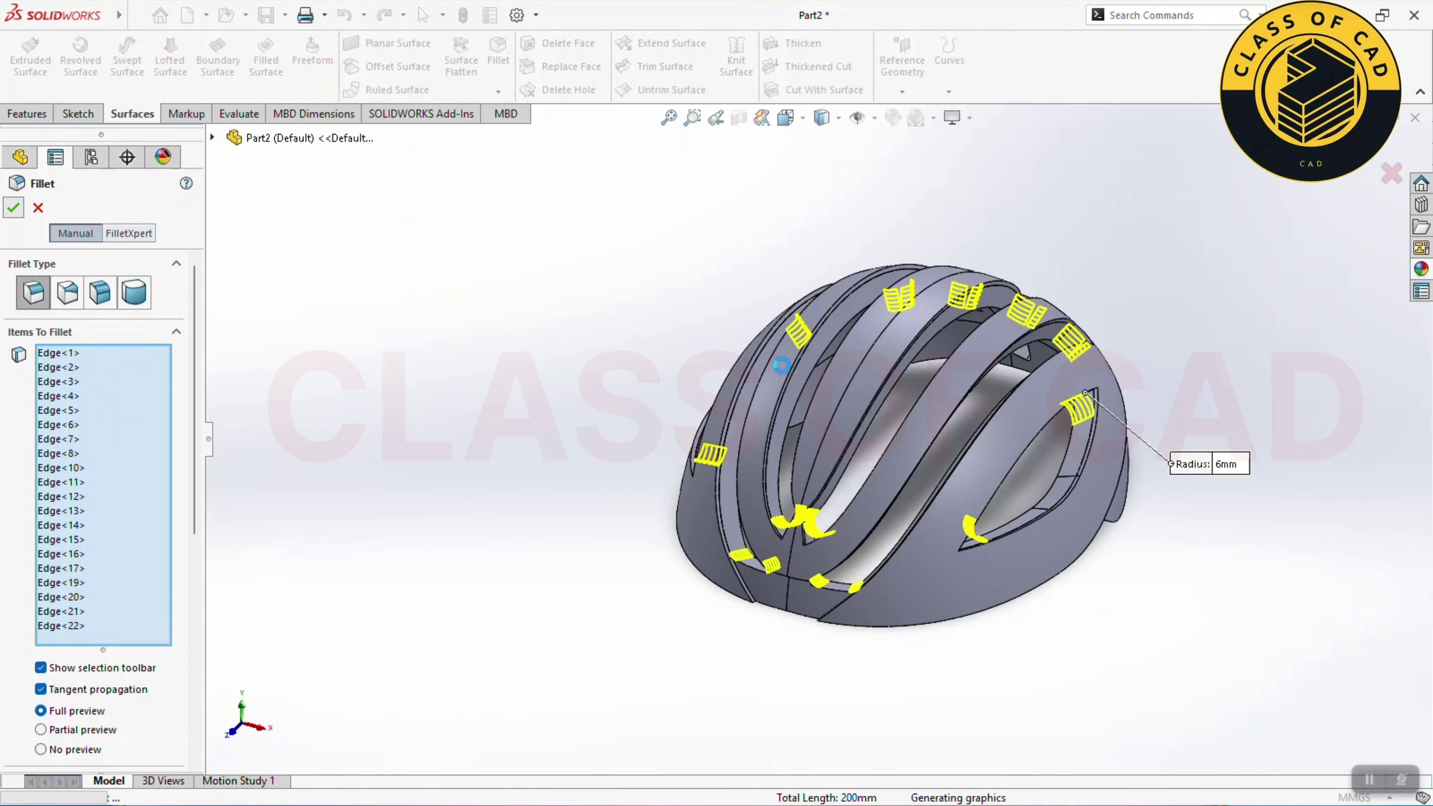
{"action": "key", "text": "ctrl+7"}
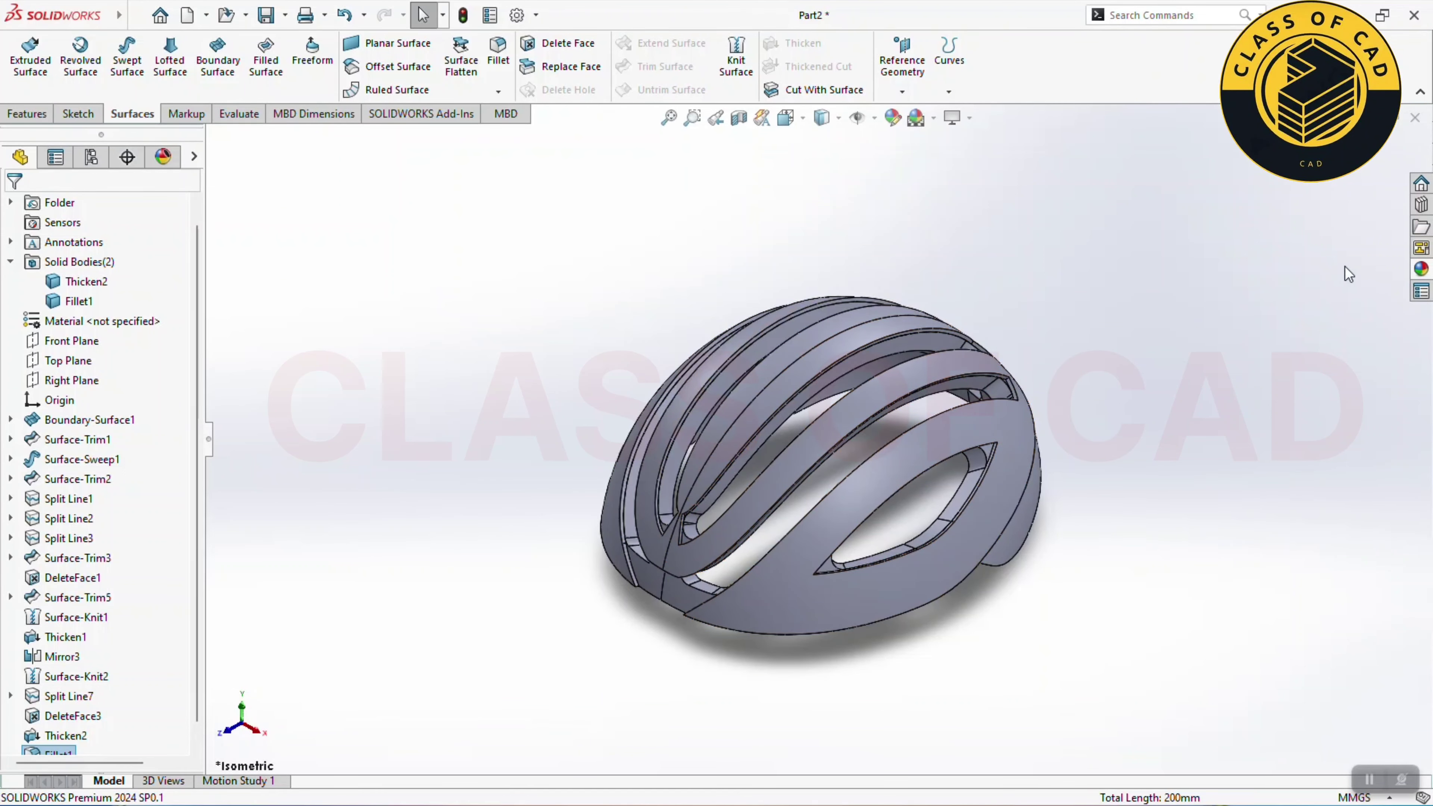
Step: Apply blue medium gloss plastic to the whole inner helmet body (Thicken1)
{"action": "left_click", "coordinate": [1421, 270]}
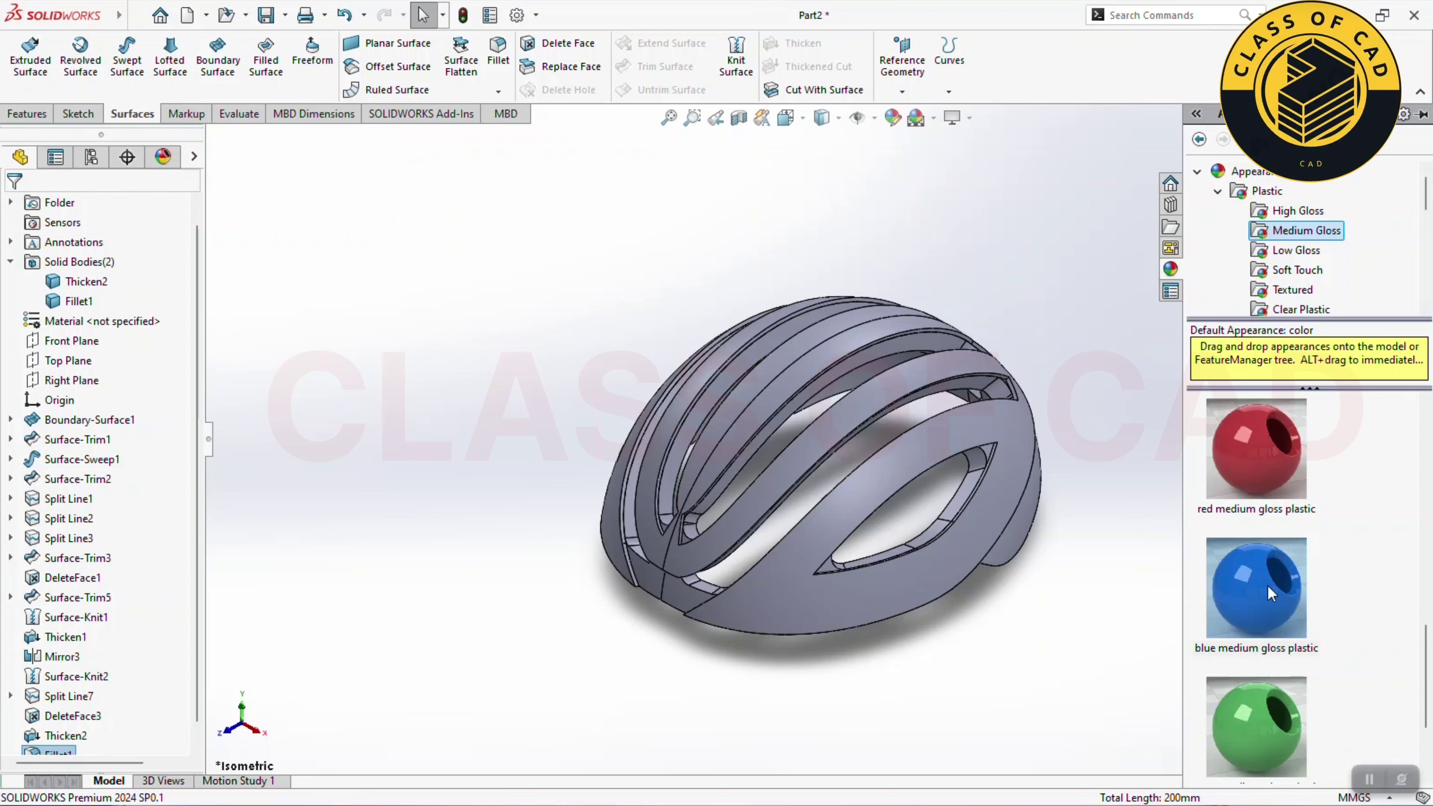
{"action": "mouse_move", "coordinate": [1256, 587]}
{"action": "left_click_drag", "start_coordinate": [1269, 597], "coordinate": [725, 560]}
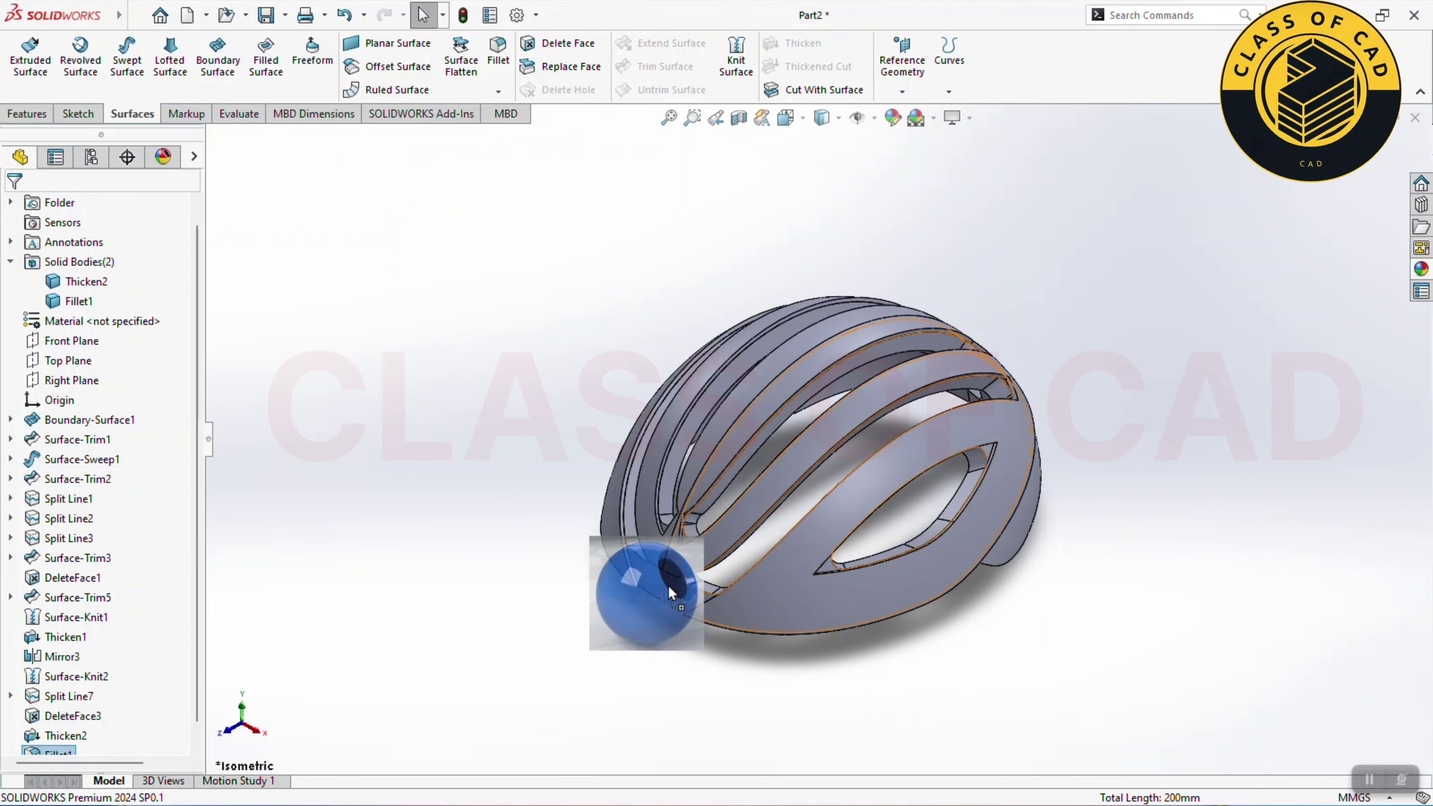
{"action": "left_click_drag", "start_coordinate": [725, 561], "coordinate": [666, 592]}
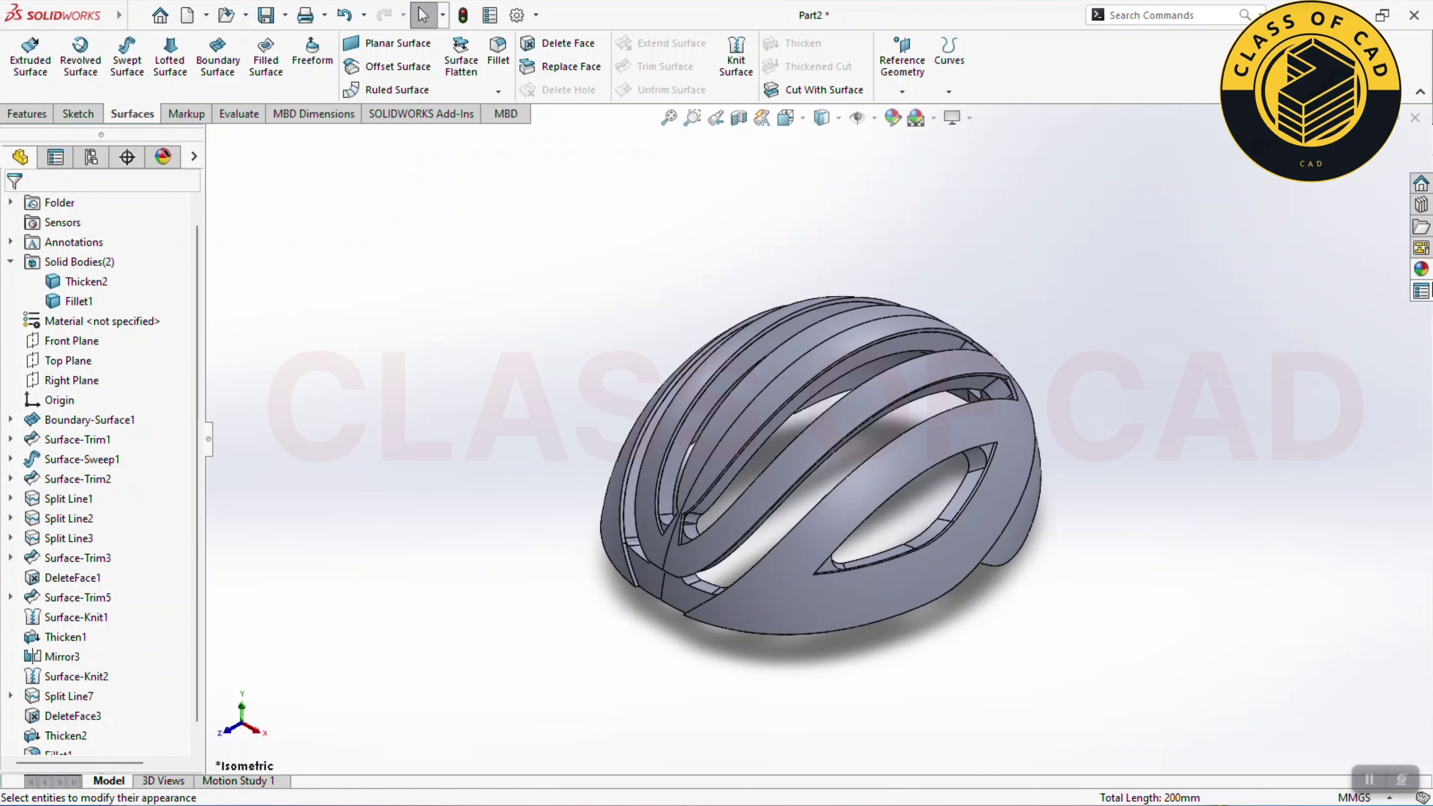
{"action": "left_click", "coordinate": [1418, 272]}
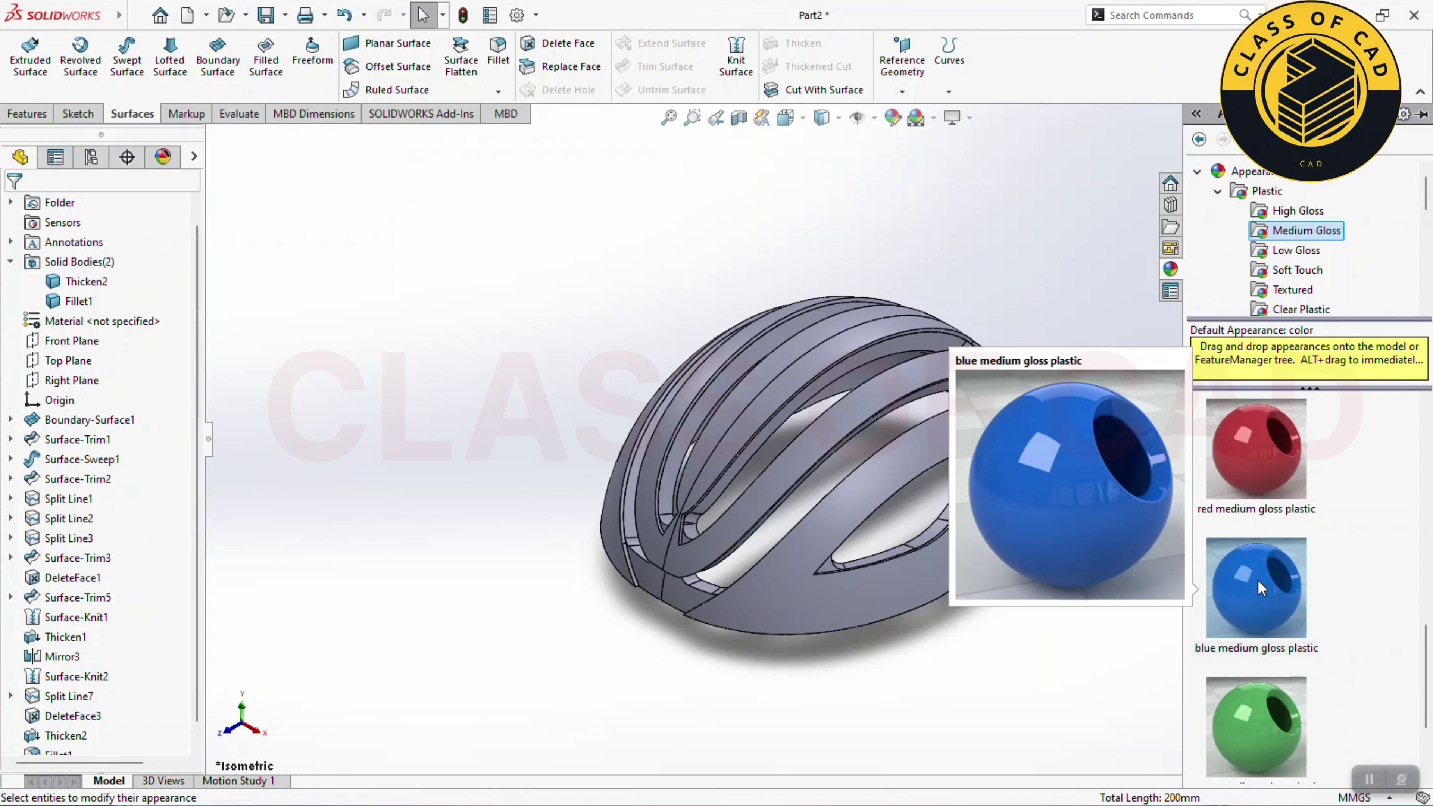
{"action": "left_click_drag", "start_coordinate": [1265, 593], "coordinate": [667, 607]}
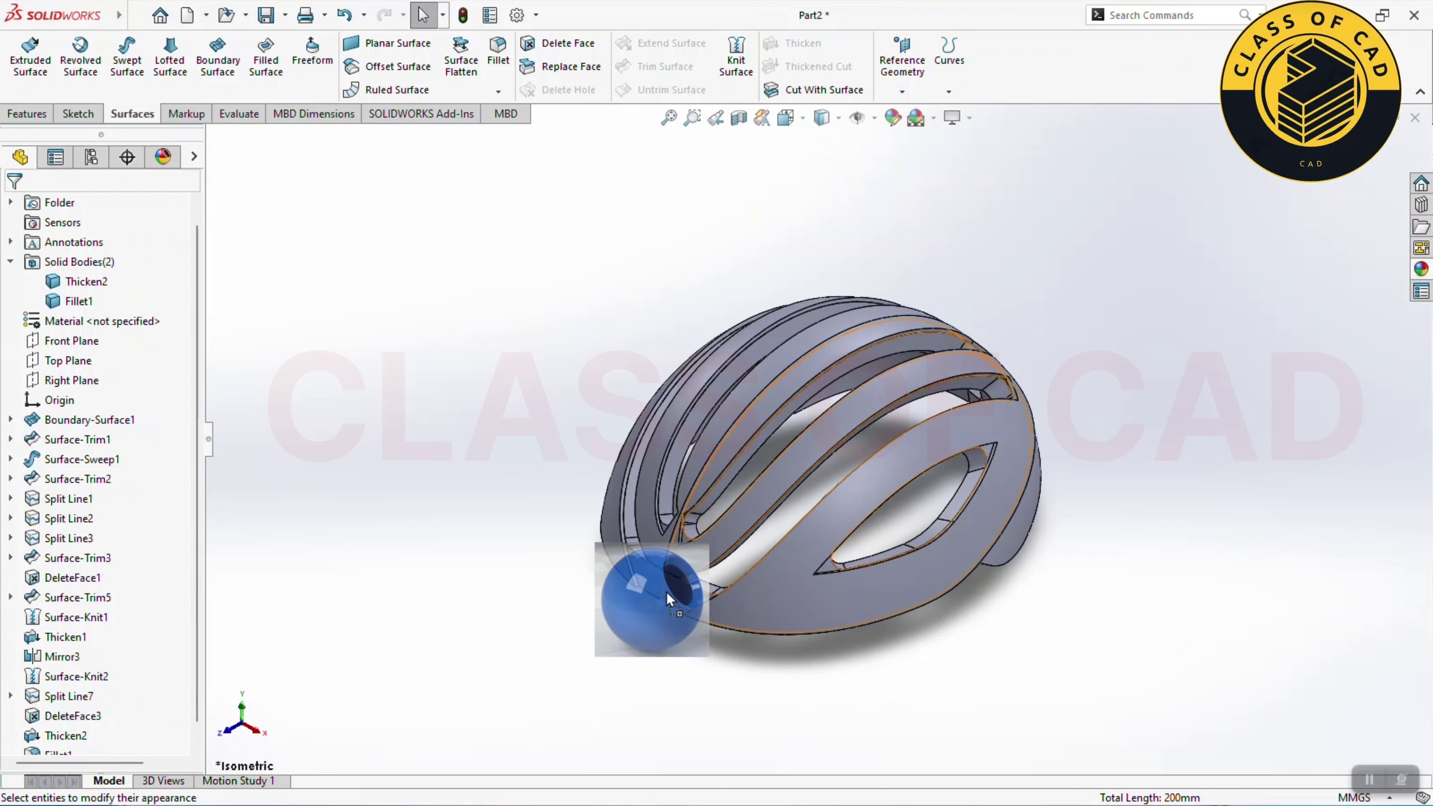
{"action": "left_click_drag", "start_coordinate": [667, 607], "coordinate": [666, 591]}
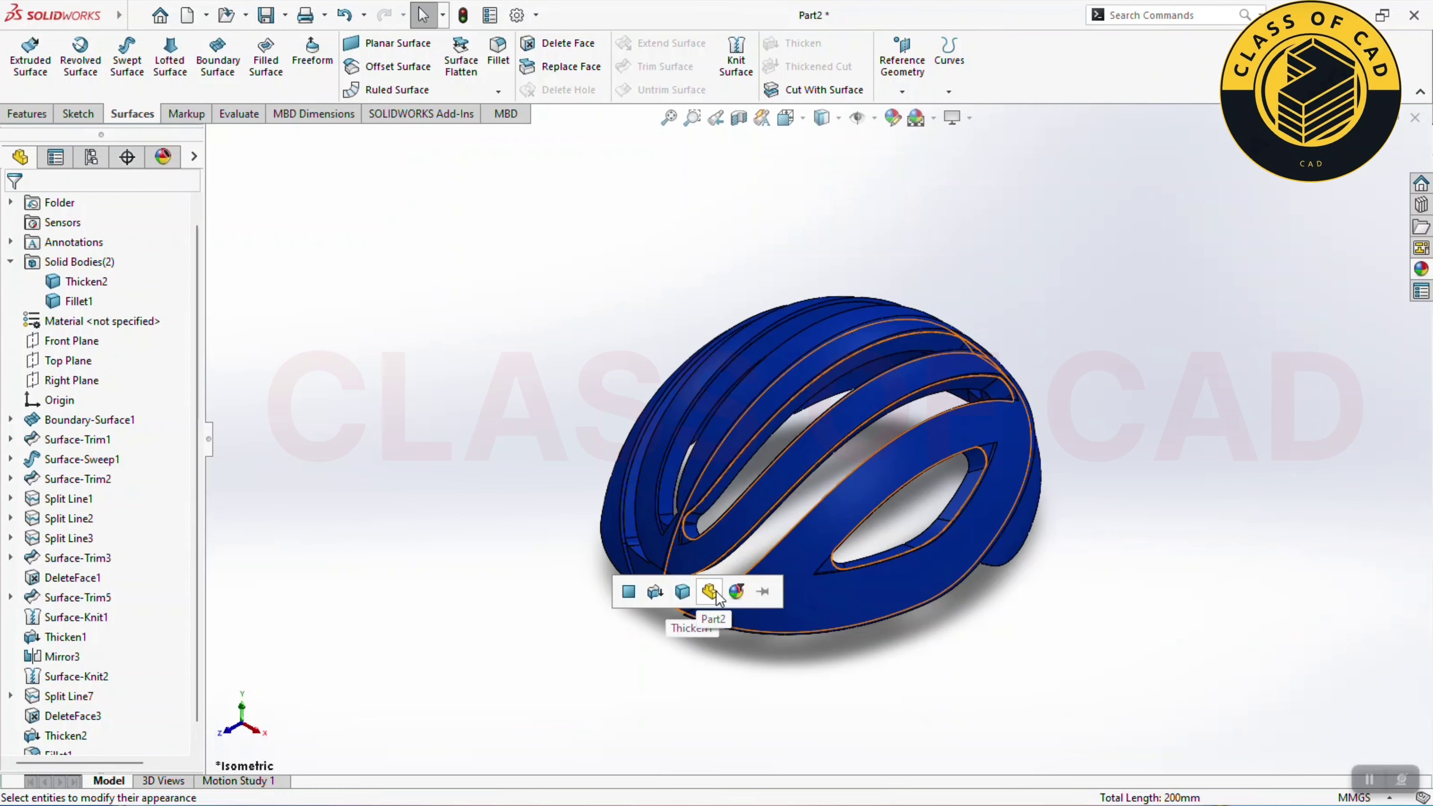
{"action": "left_click", "coordinate": [683, 593]}
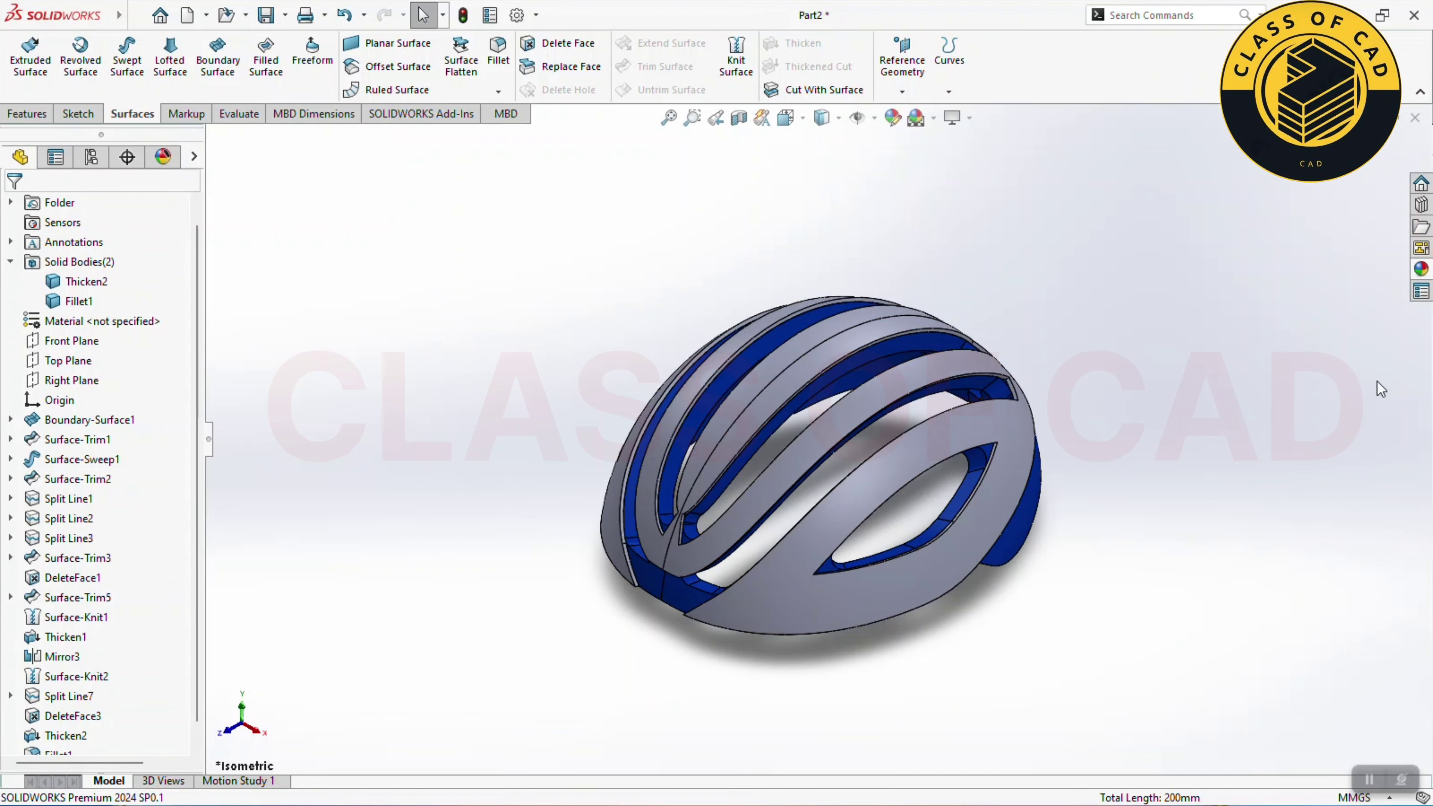
Step: Apply red high gloss plastic to the entire outer helmet shell body
{"action": "left_click", "coordinate": [1419, 275]}
{"action": "scroll", "coordinate": [1248, 523], "scroll_direction": "down", "scroll_amount": 2}
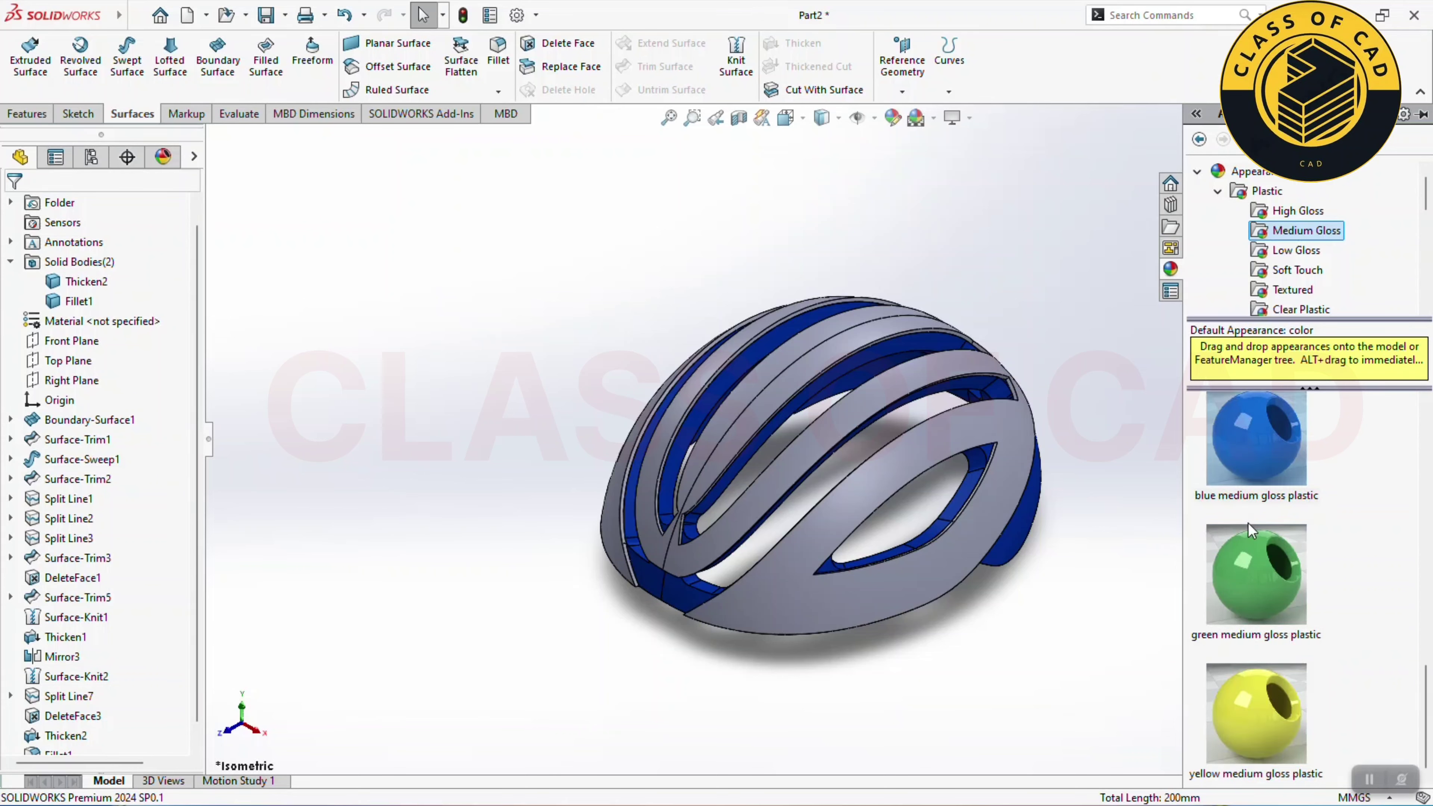
{"action": "scroll", "coordinate": [1248, 523], "scroll_direction": "down", "scroll_amount": 5}
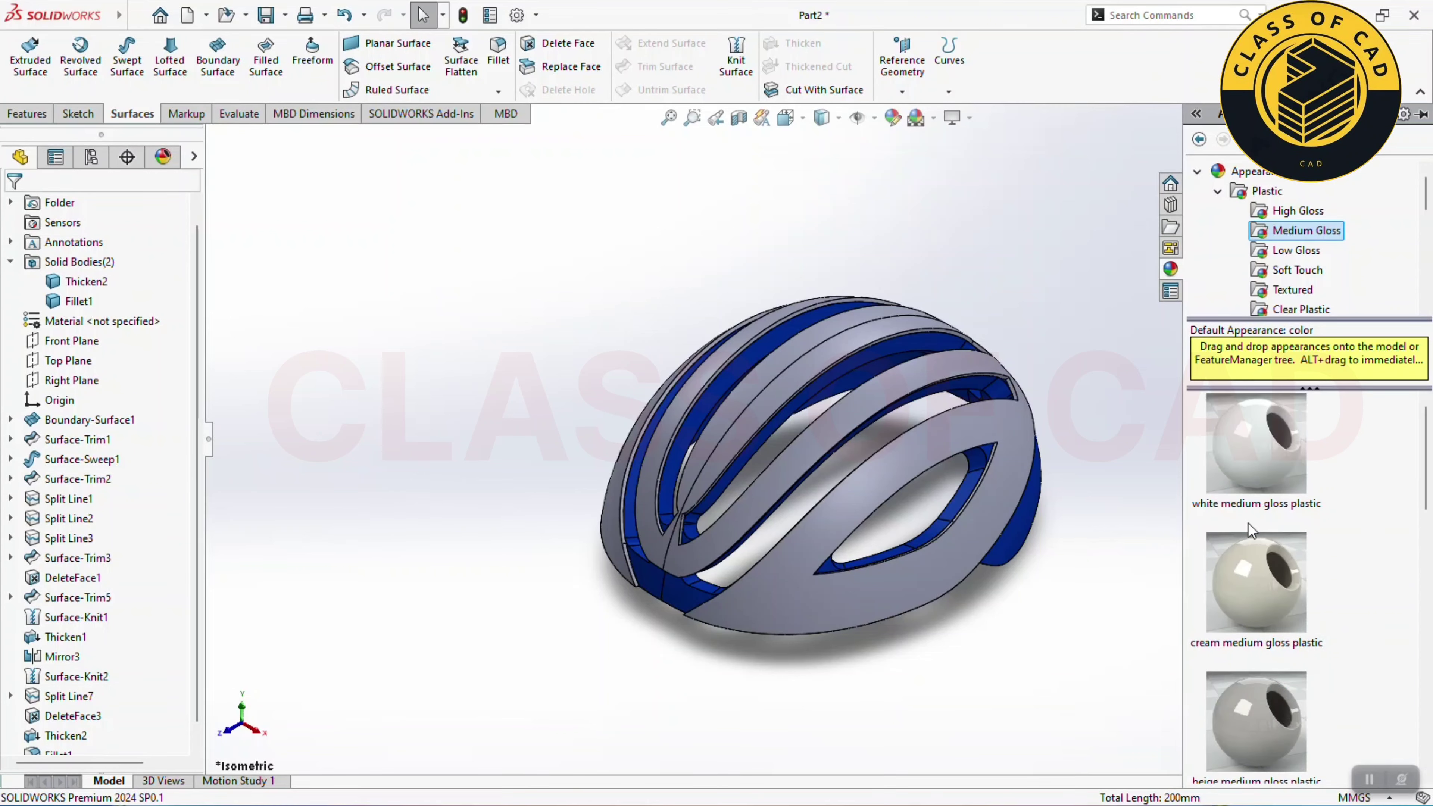
{"action": "left_click", "coordinate": [1292, 210]}
{"action": "scroll", "coordinate": [1259, 593], "scroll_direction": "up", "scroll_amount": 5}
{"action": "mouse_move", "coordinate": [1256, 446]}
{"action": "left_mouse_down"}
{"action": "mouse_move", "coordinate": [1062, 461]}
{"action": "mouse_move", "coordinate": [1001, 436]}
{"action": "left_mouse_up"}
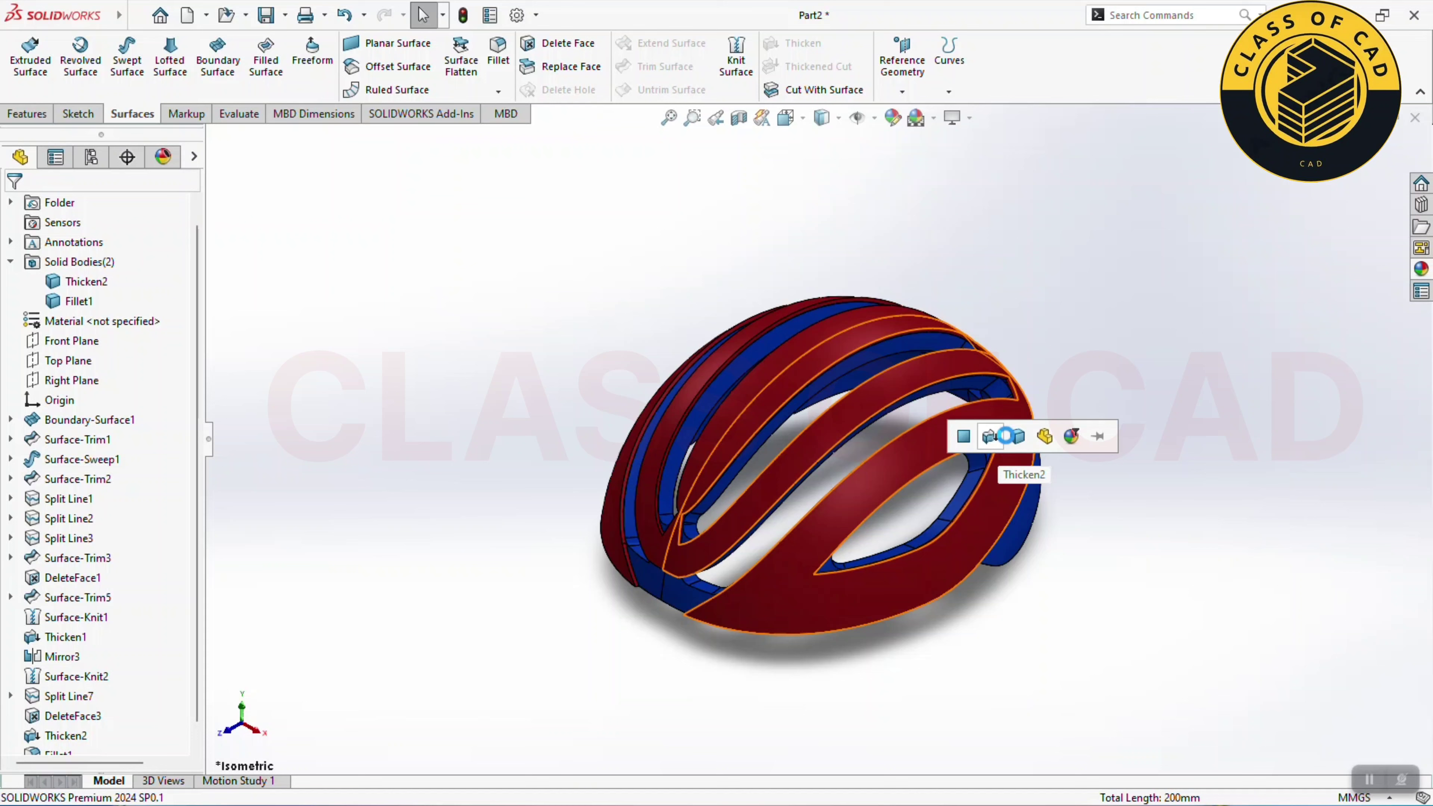
{"action": "left_click", "coordinate": [1022, 445]}
{"action": "mouse_move", "coordinate": [1053, 608]}
{"action": "middle_mouse_down"}
{"action": "mouse_move", "coordinate": [969, 499]}
{"action": "mouse_move", "coordinate": [880, 461]}
{"action": "mouse_move", "coordinate": [959, 521]}
{"action": "middle_mouse_up"}
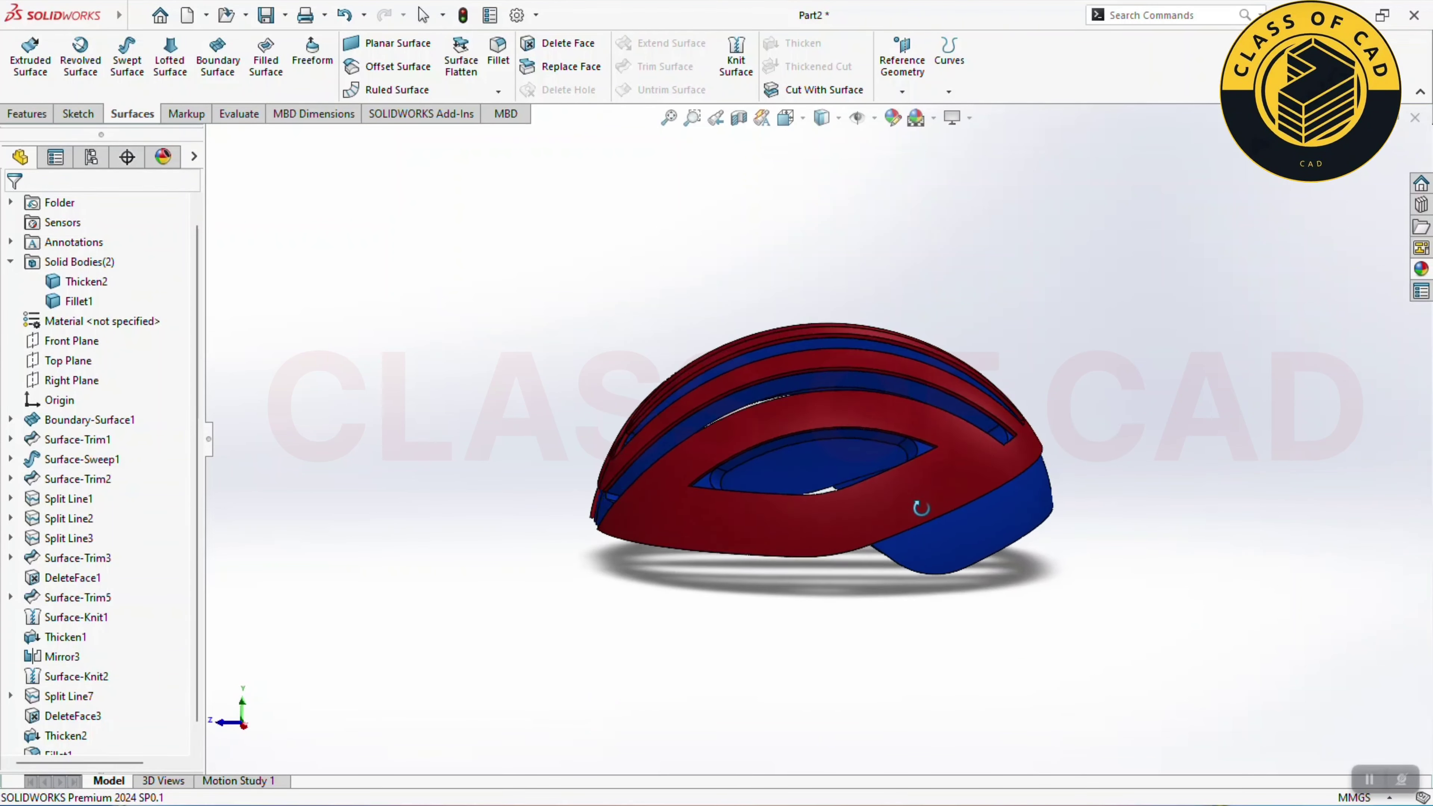